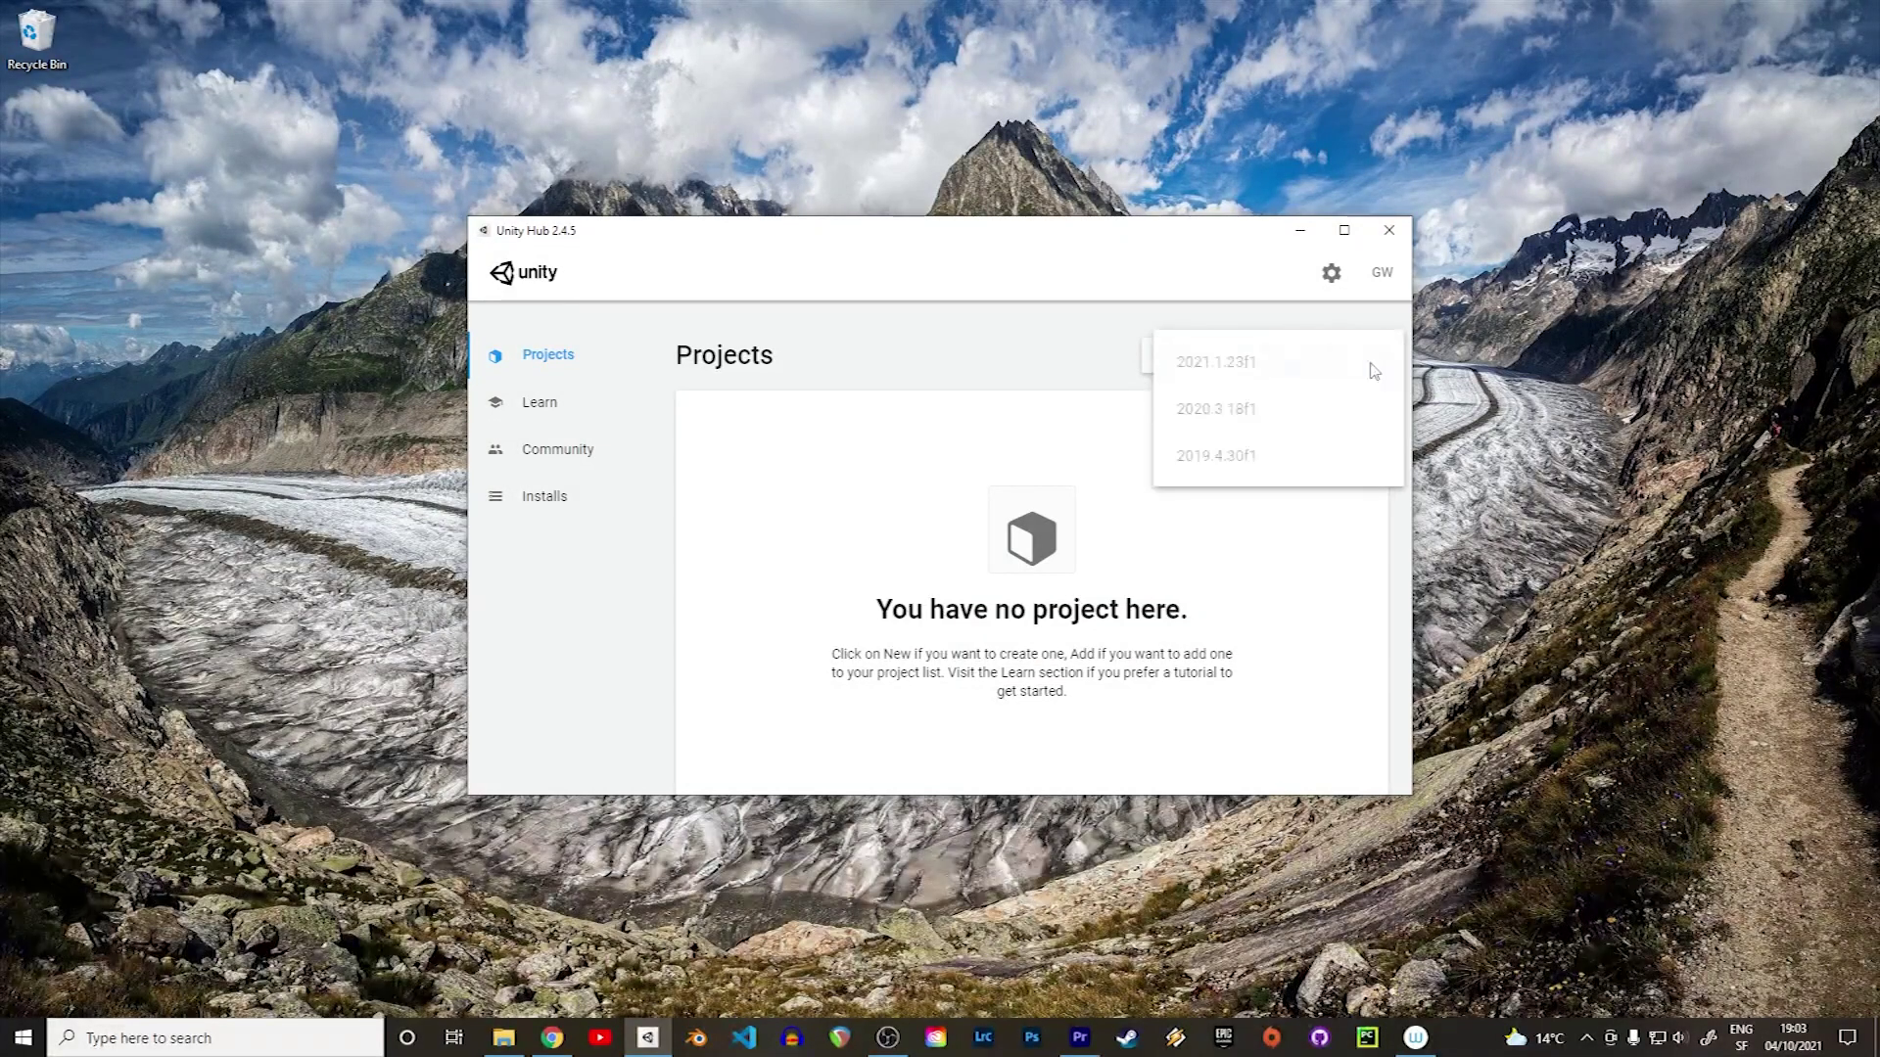
Create a 2D project named uWallet with Unity 2021.1.23f1, then bring up the NuGetForUnity GitHub page.
{"action": "left_click", "coordinate": [1312, 375]}
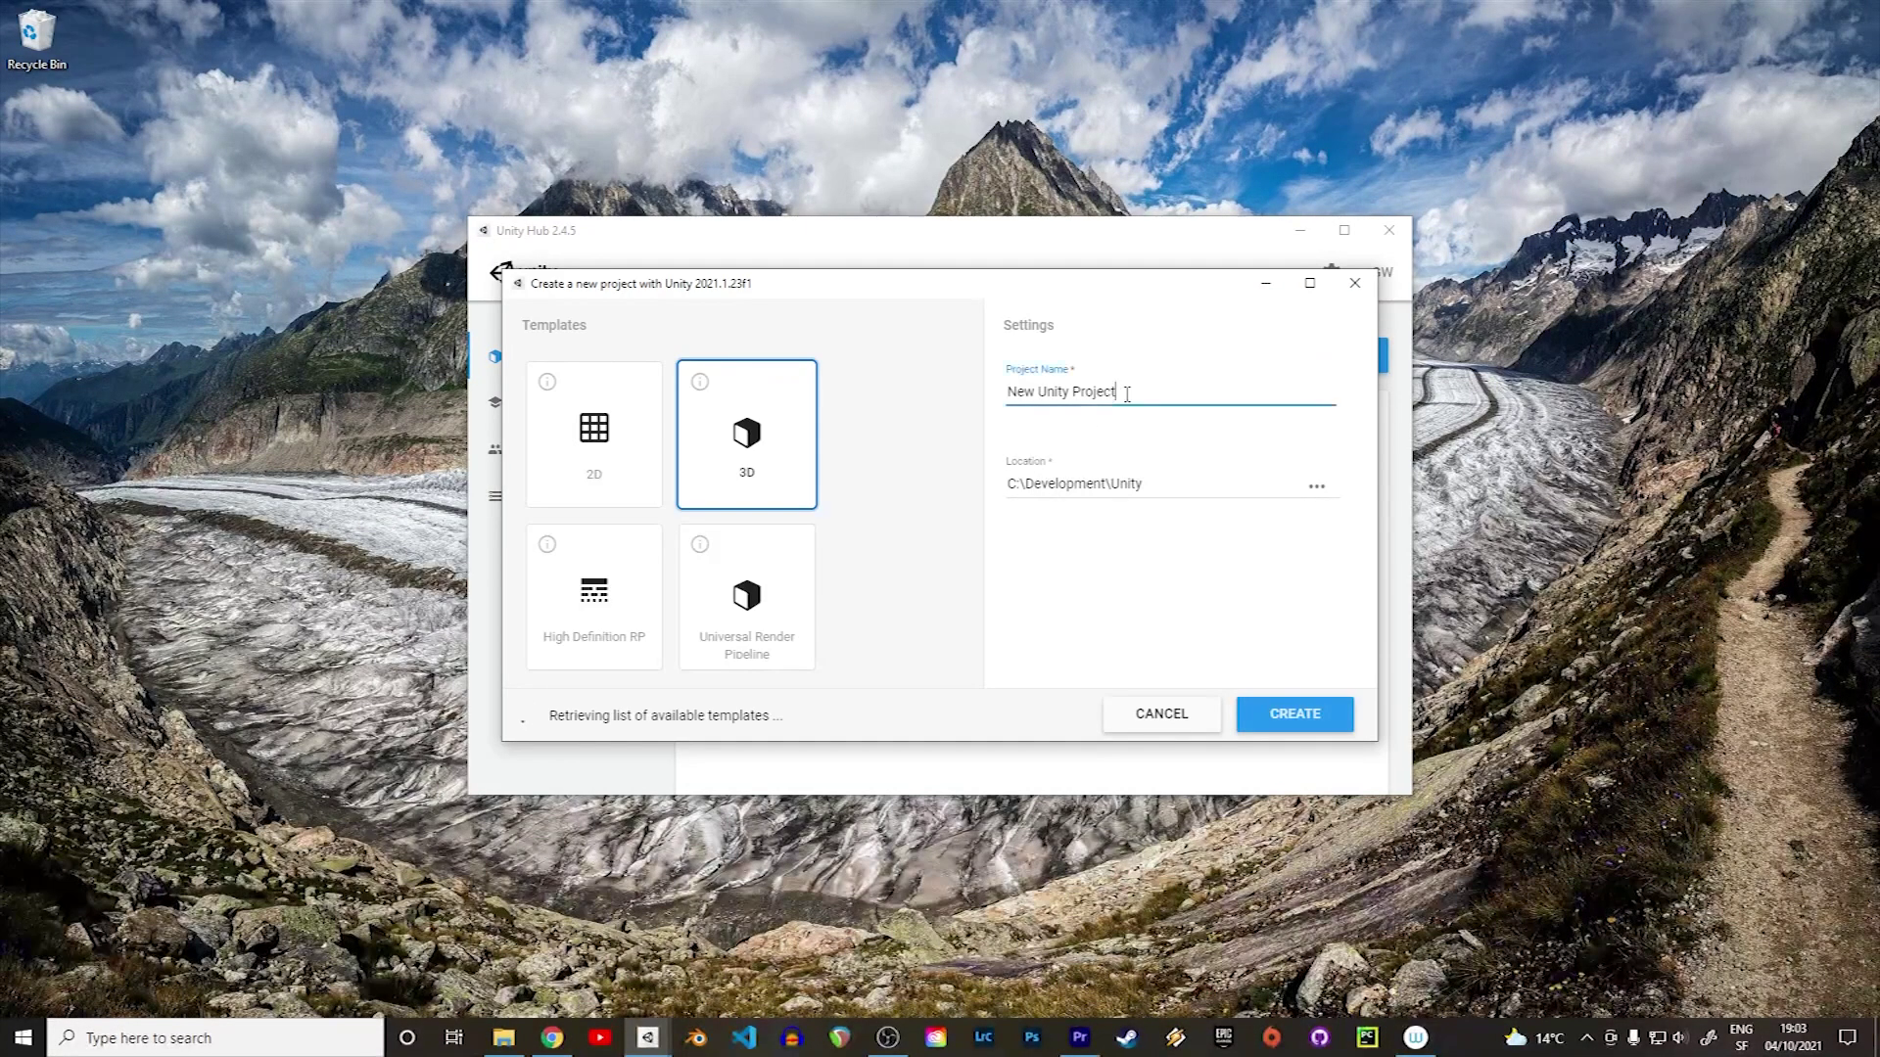
{"action": "key", "text": "BackSpace"}
{"action": "key", "text": "BackSpace"}
{"action": "key", "text": "BackSpace"}
{"action": "type", "text": "uWallet"}
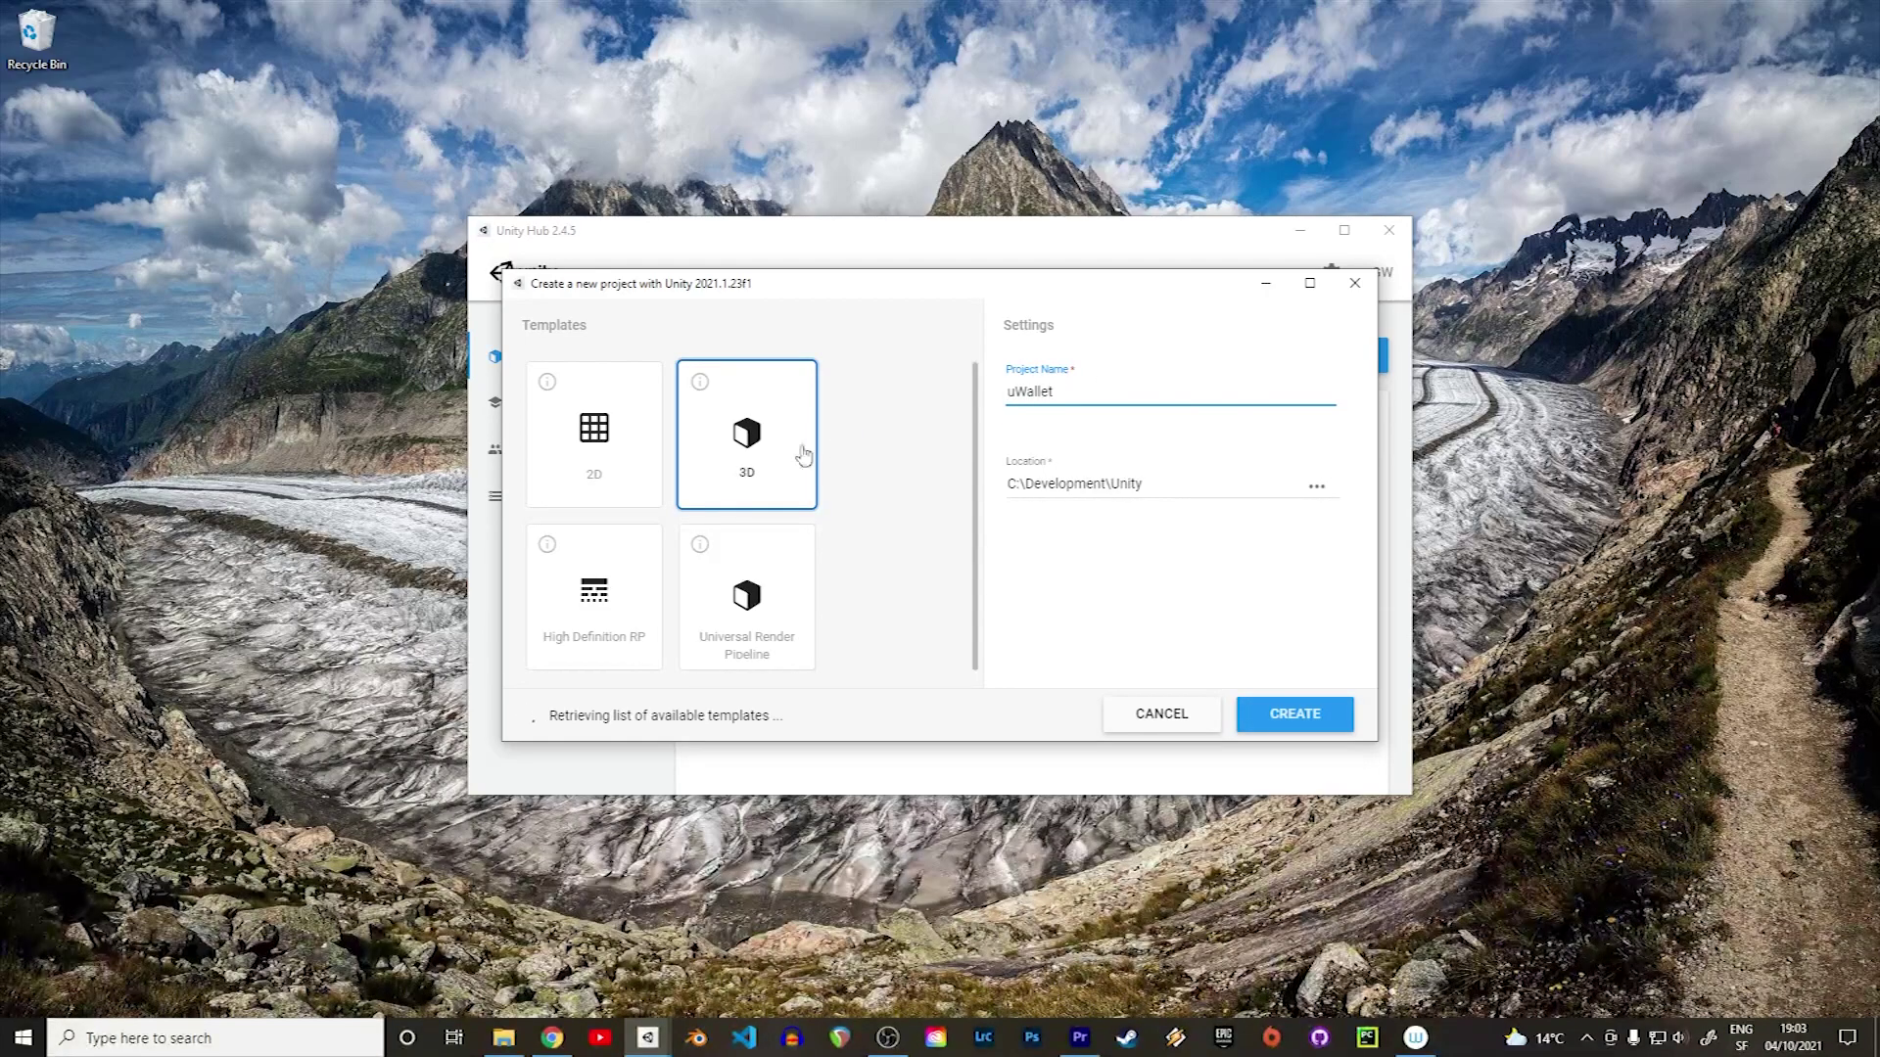
{"action": "left_click", "coordinate": [616, 490]}
{"action": "left_click", "coordinate": [1292, 715]}
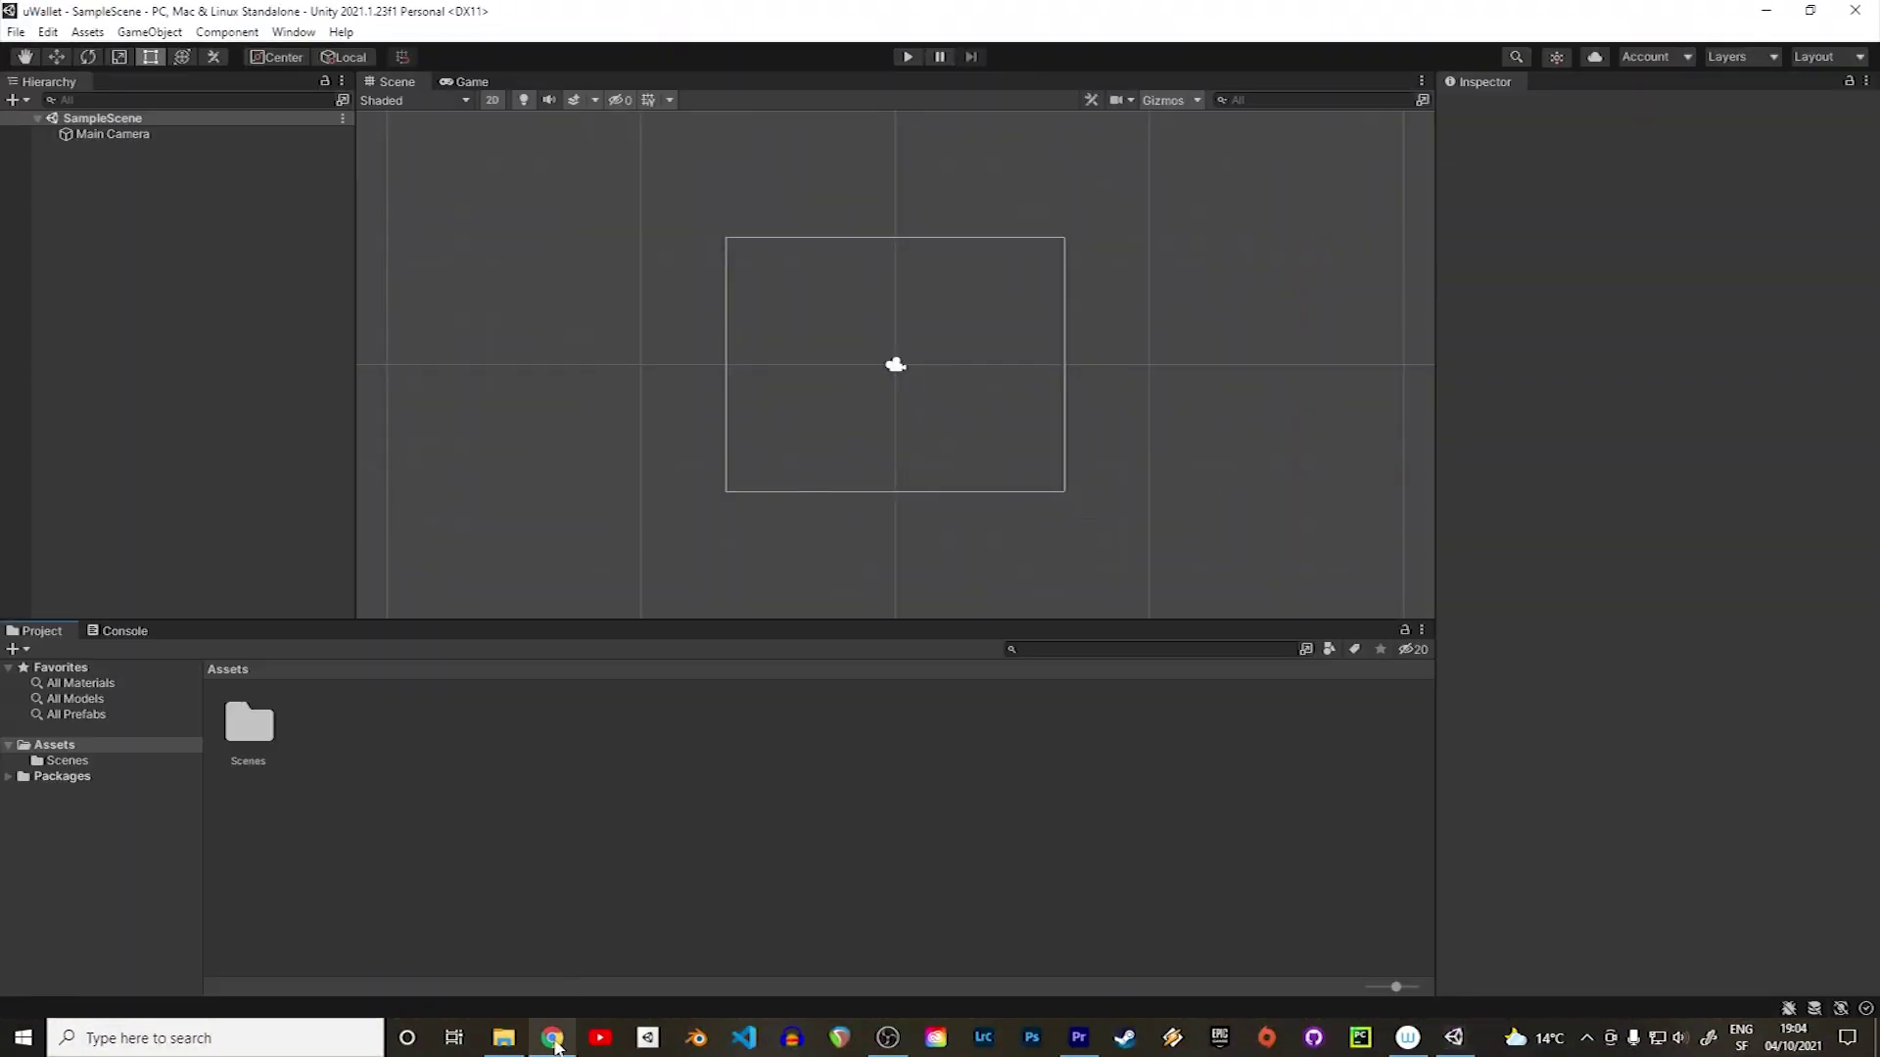
{"action": "left_click", "coordinate": [555, 1044]}
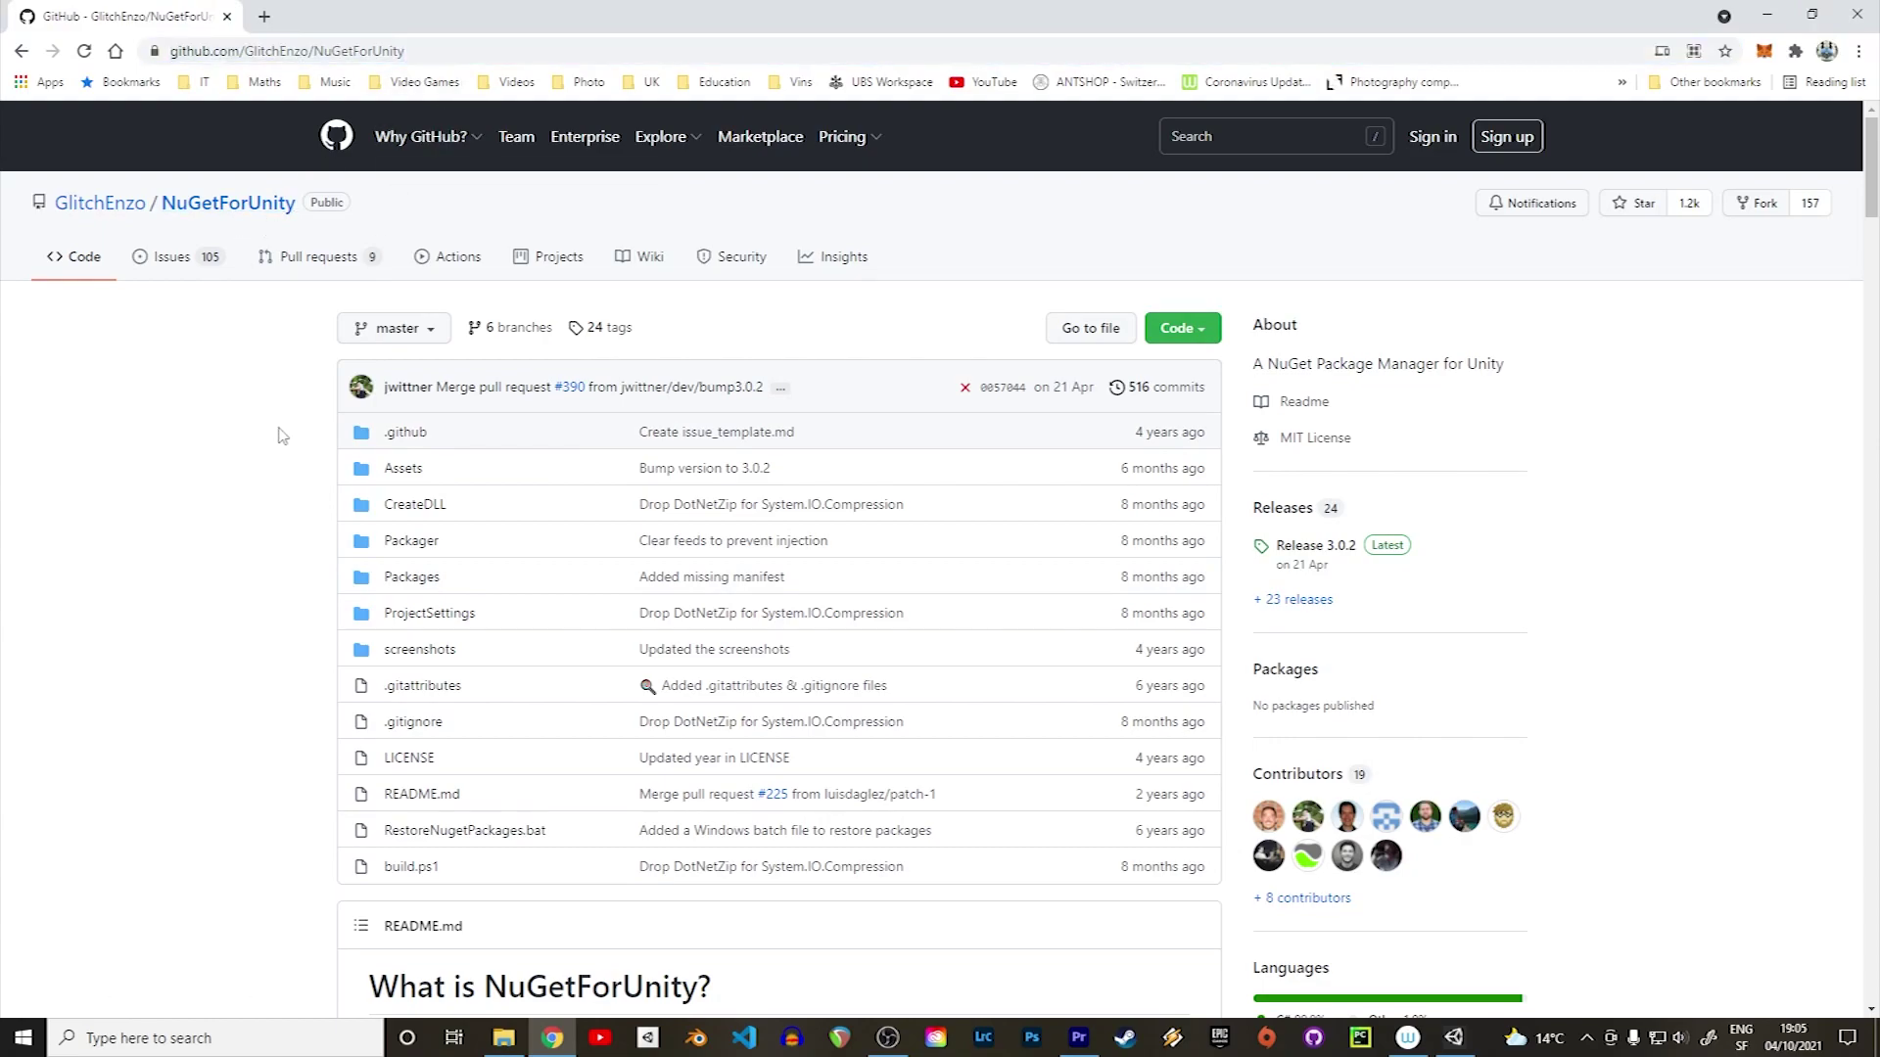
Download NuGetForUnity.3.0.2.unitypackage from the repository's releases page.
{"action": "scroll", "coordinate": [427, 468], "scroll_direction": "down", "scroll_amount": 6}
{"action": "scroll", "coordinate": [427, 468], "scroll_direction": "down", "scroll_amount": 3}
{"action": "scroll", "coordinate": [861, 580], "scroll_direction": "down", "scroll_amount": 4}
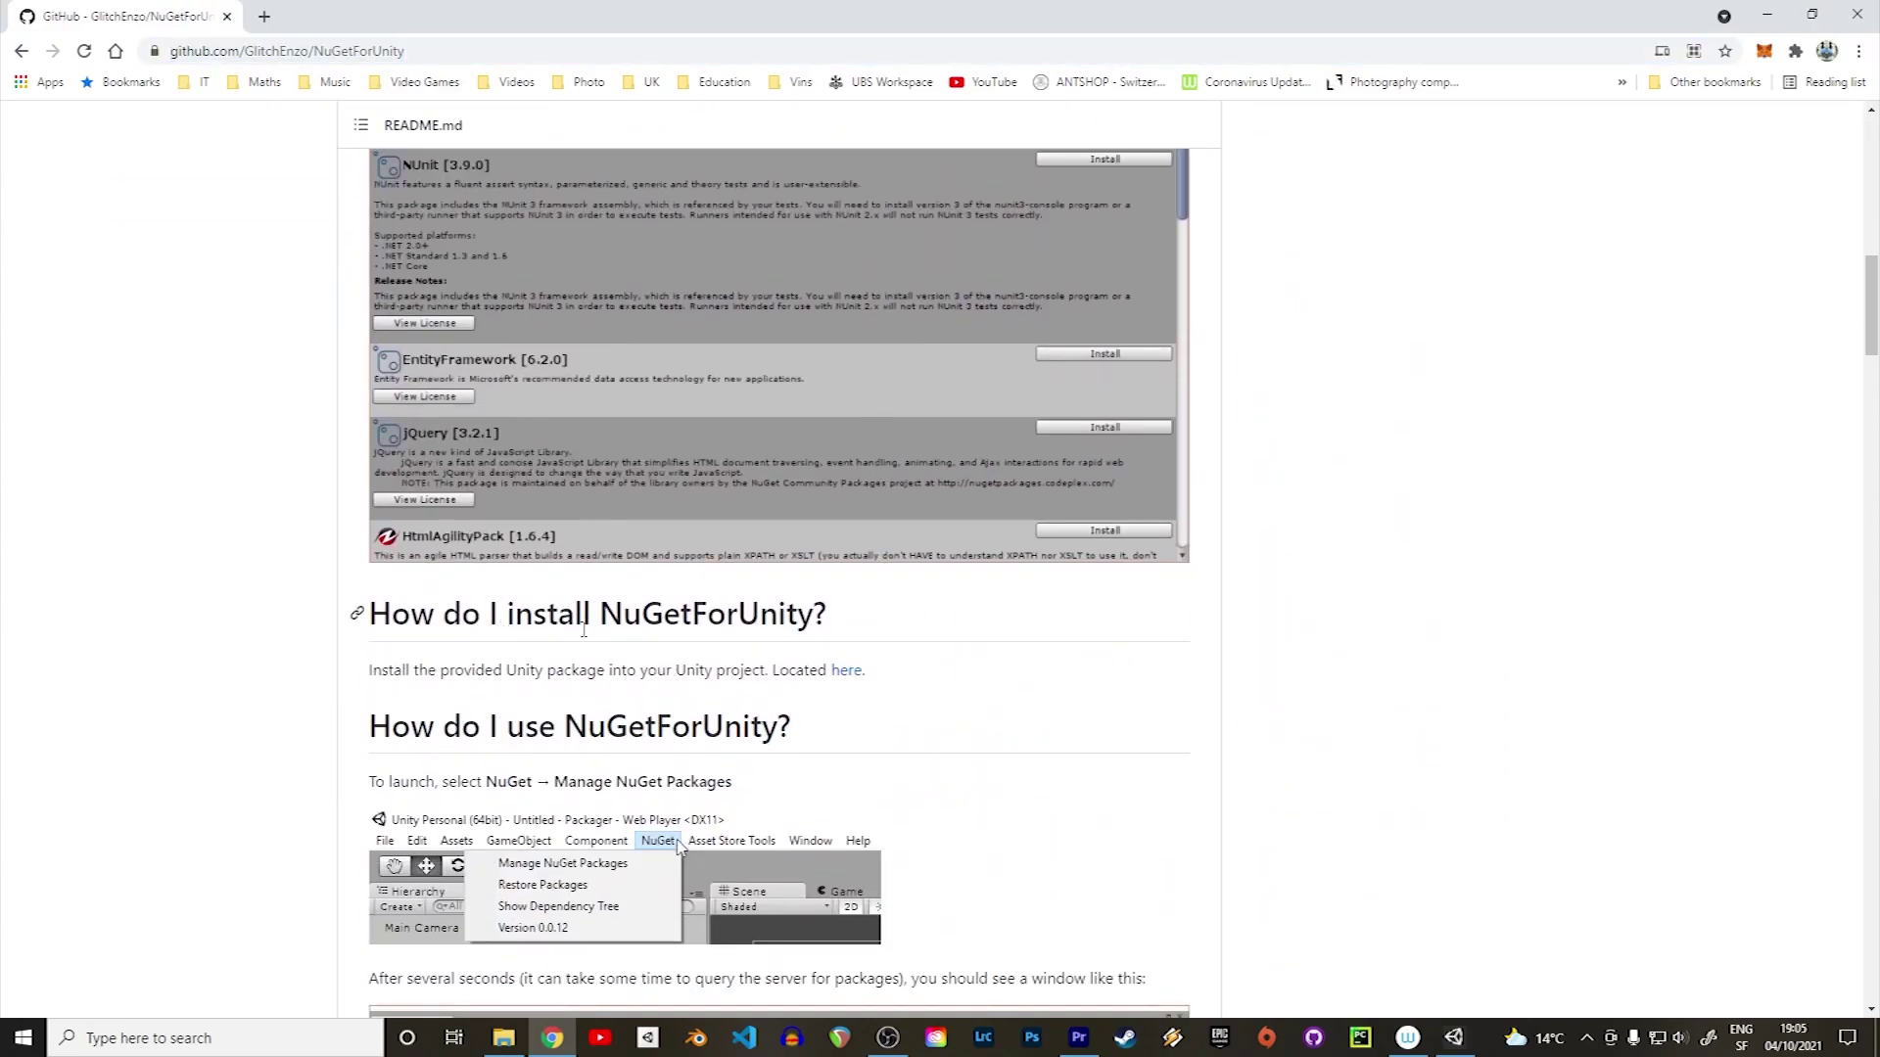
{"action": "left_click", "coordinate": [846, 673]}
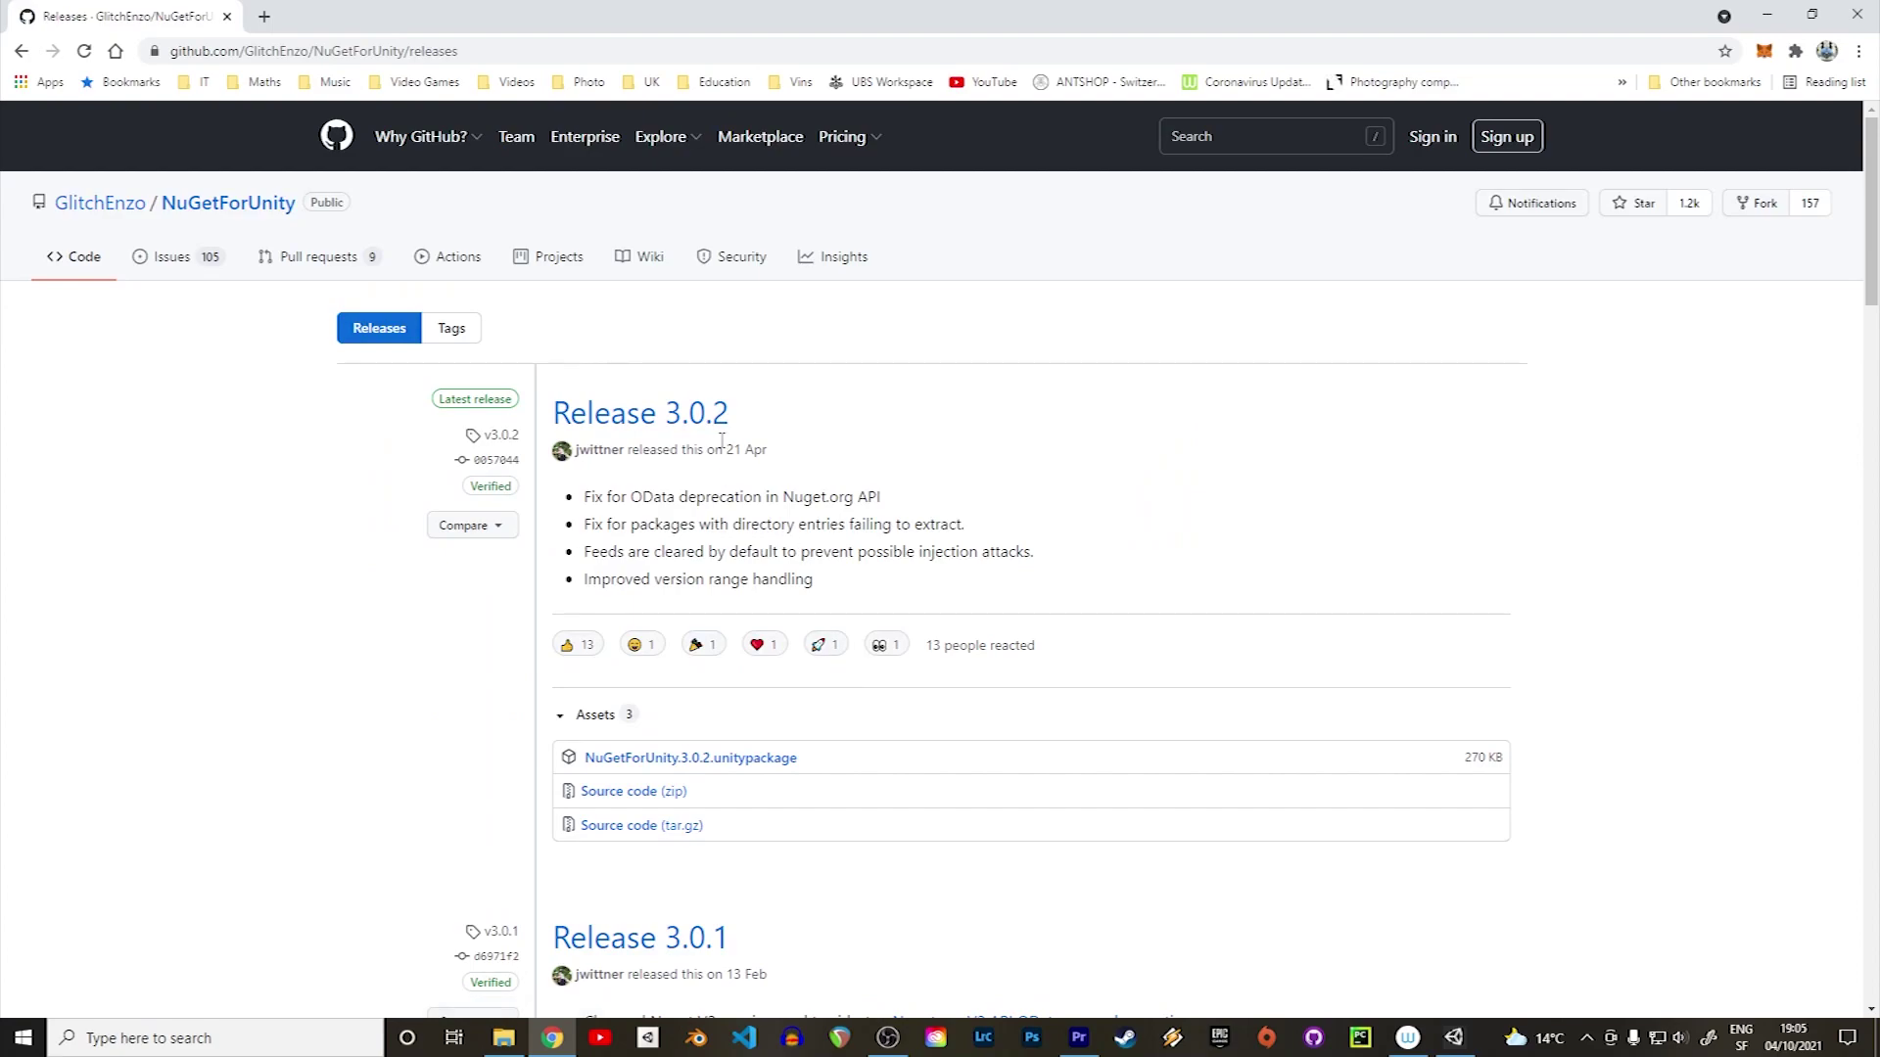
{"action": "left_click", "coordinate": [784, 758]}
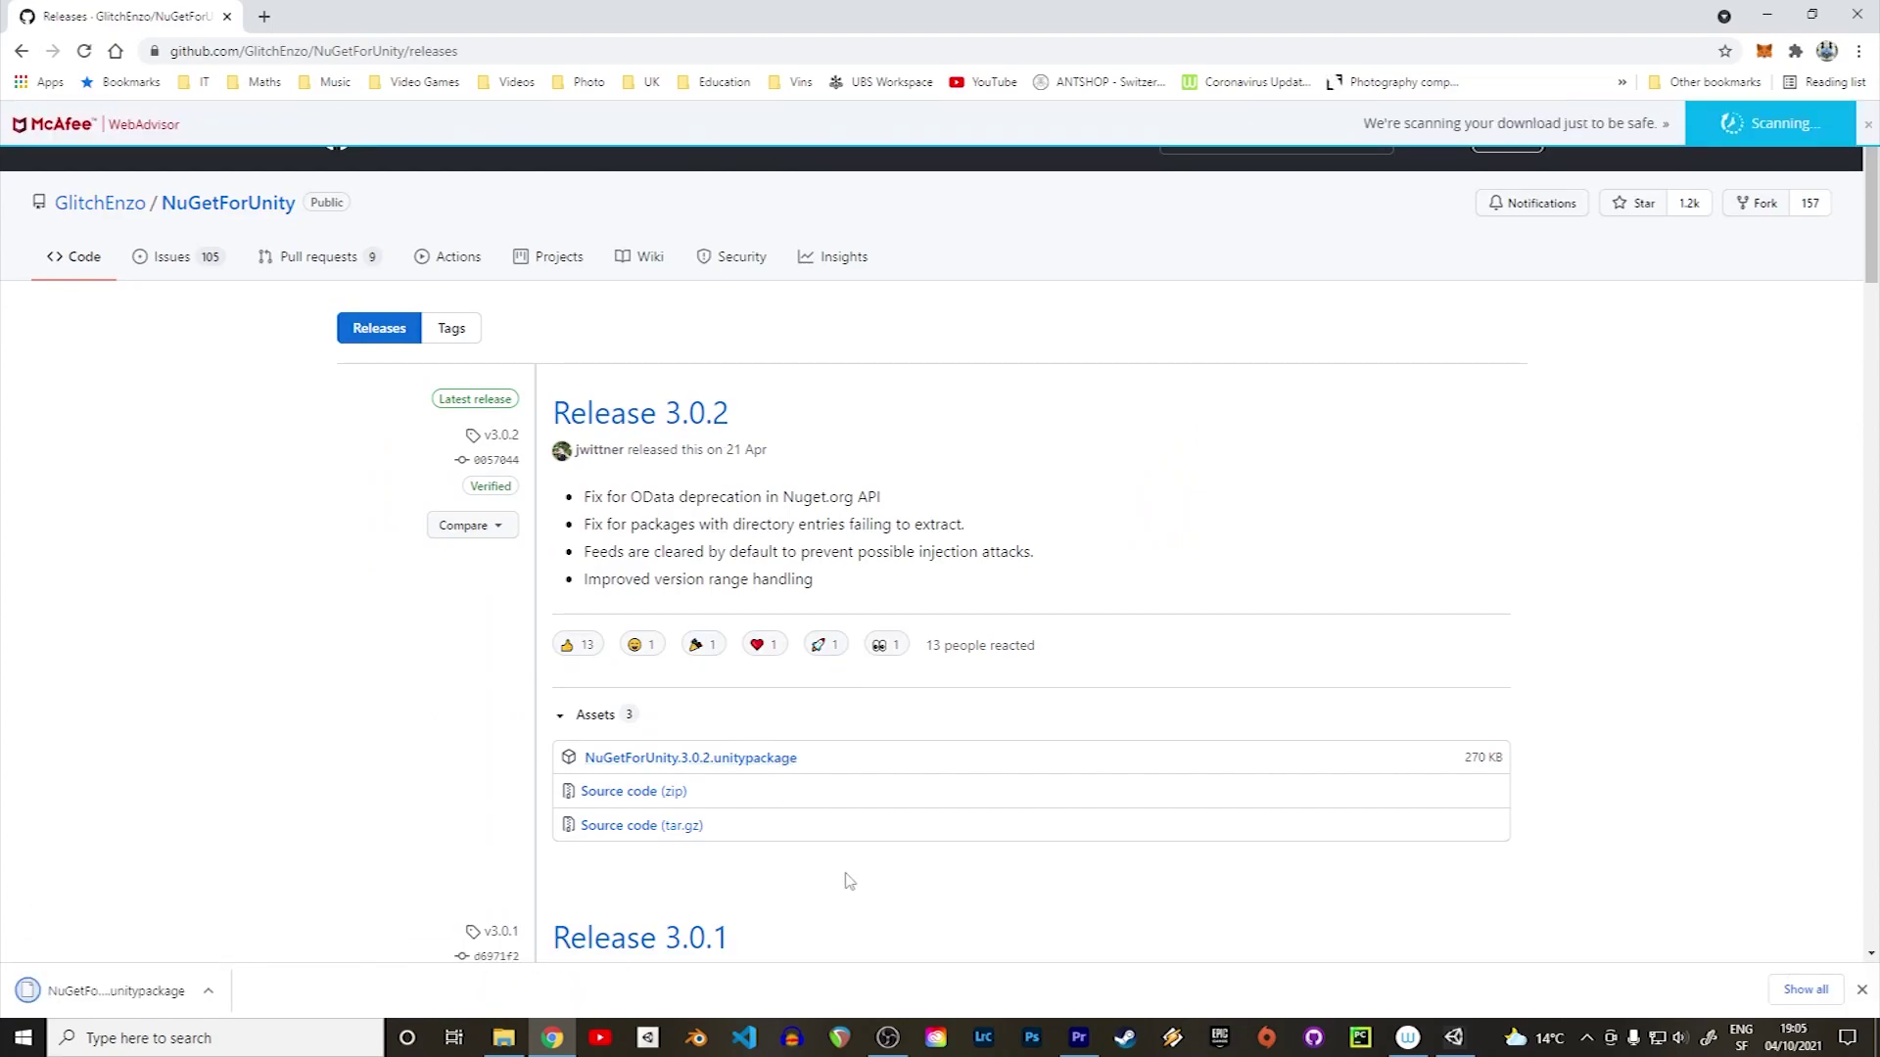
Import the downloaded NuGetForUnity 3.0.2 package into the uWallet project's Assets.
{"action": "left_click", "coordinate": [1456, 1038]}
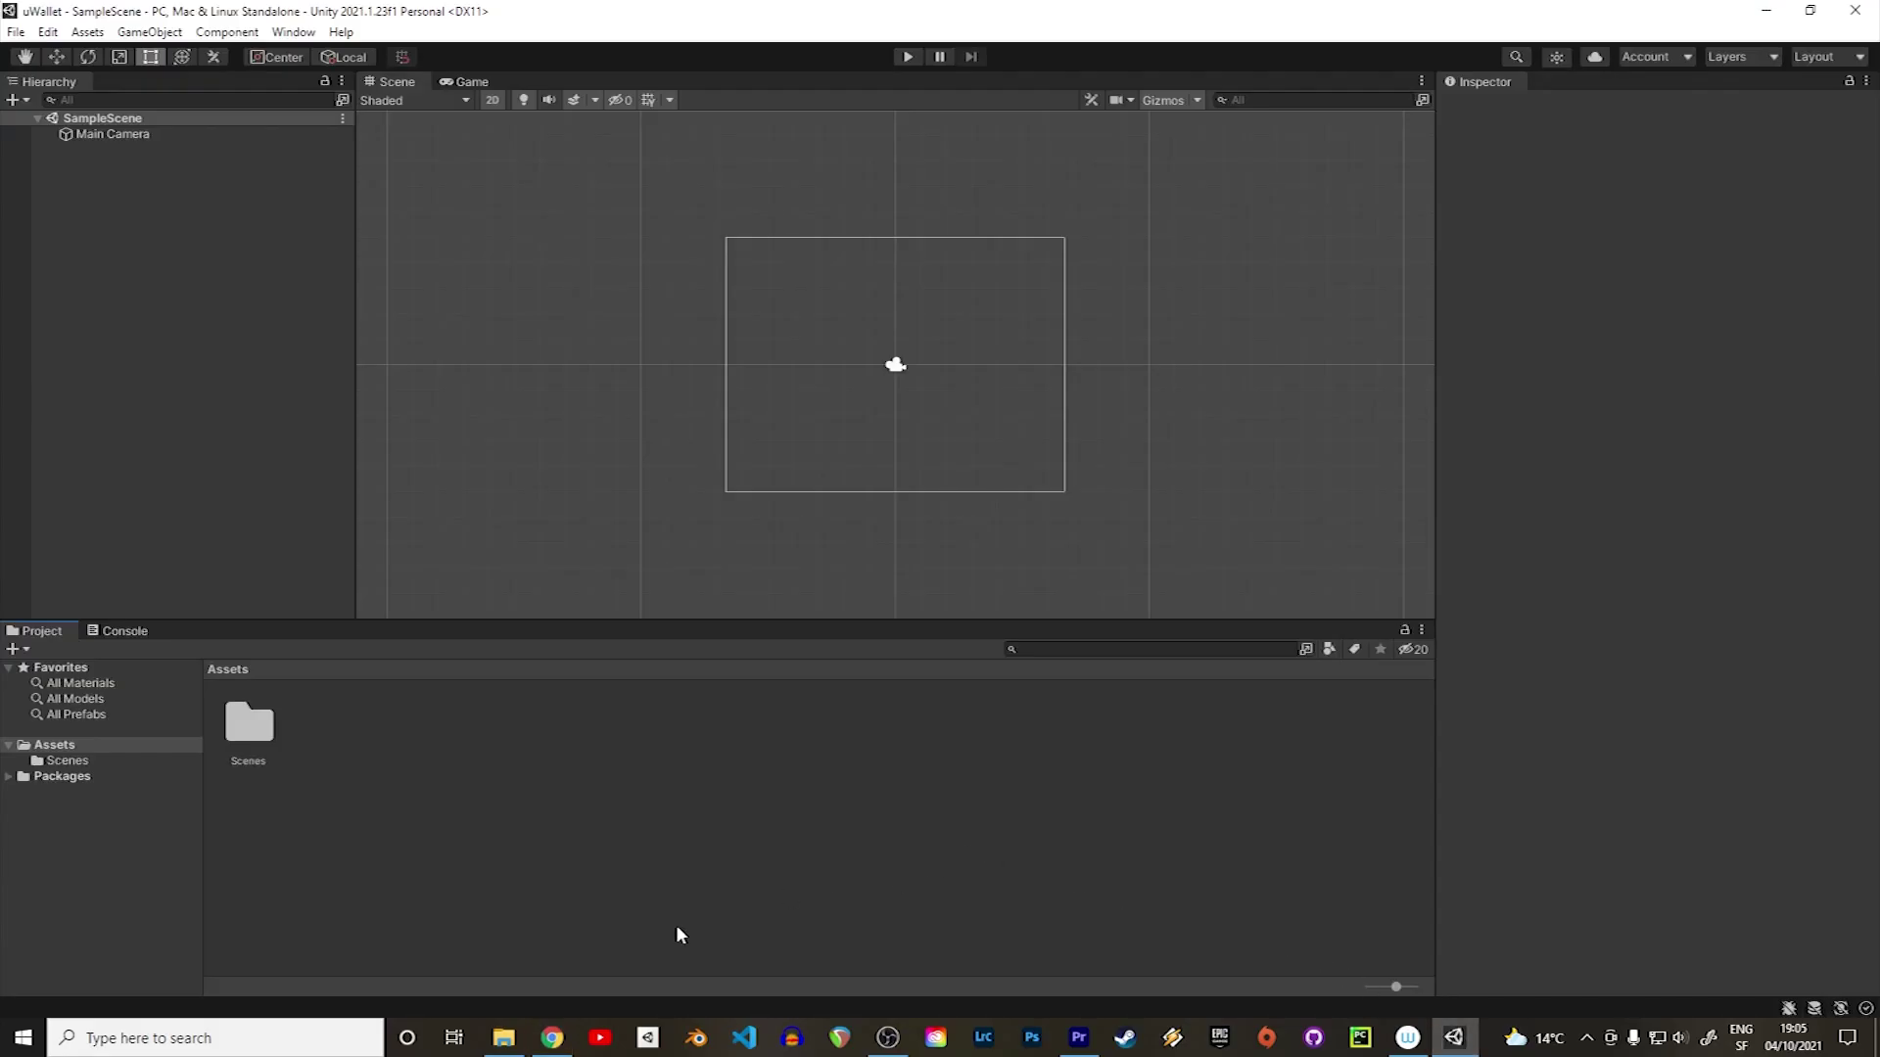
{"action": "left_click", "coordinate": [504, 1037]}
{"action": "left_click_drag", "start_coordinate": [871, 315], "coordinate": [1221, 343]}
{"action": "mouse_move", "coordinate": [1057, 475]}
{"action": "left_mouse_down"}
{"action": "mouse_move", "coordinate": [984, 626]}
{"action": "mouse_move", "coordinate": [537, 790]}
{"action": "left_mouse_up"}
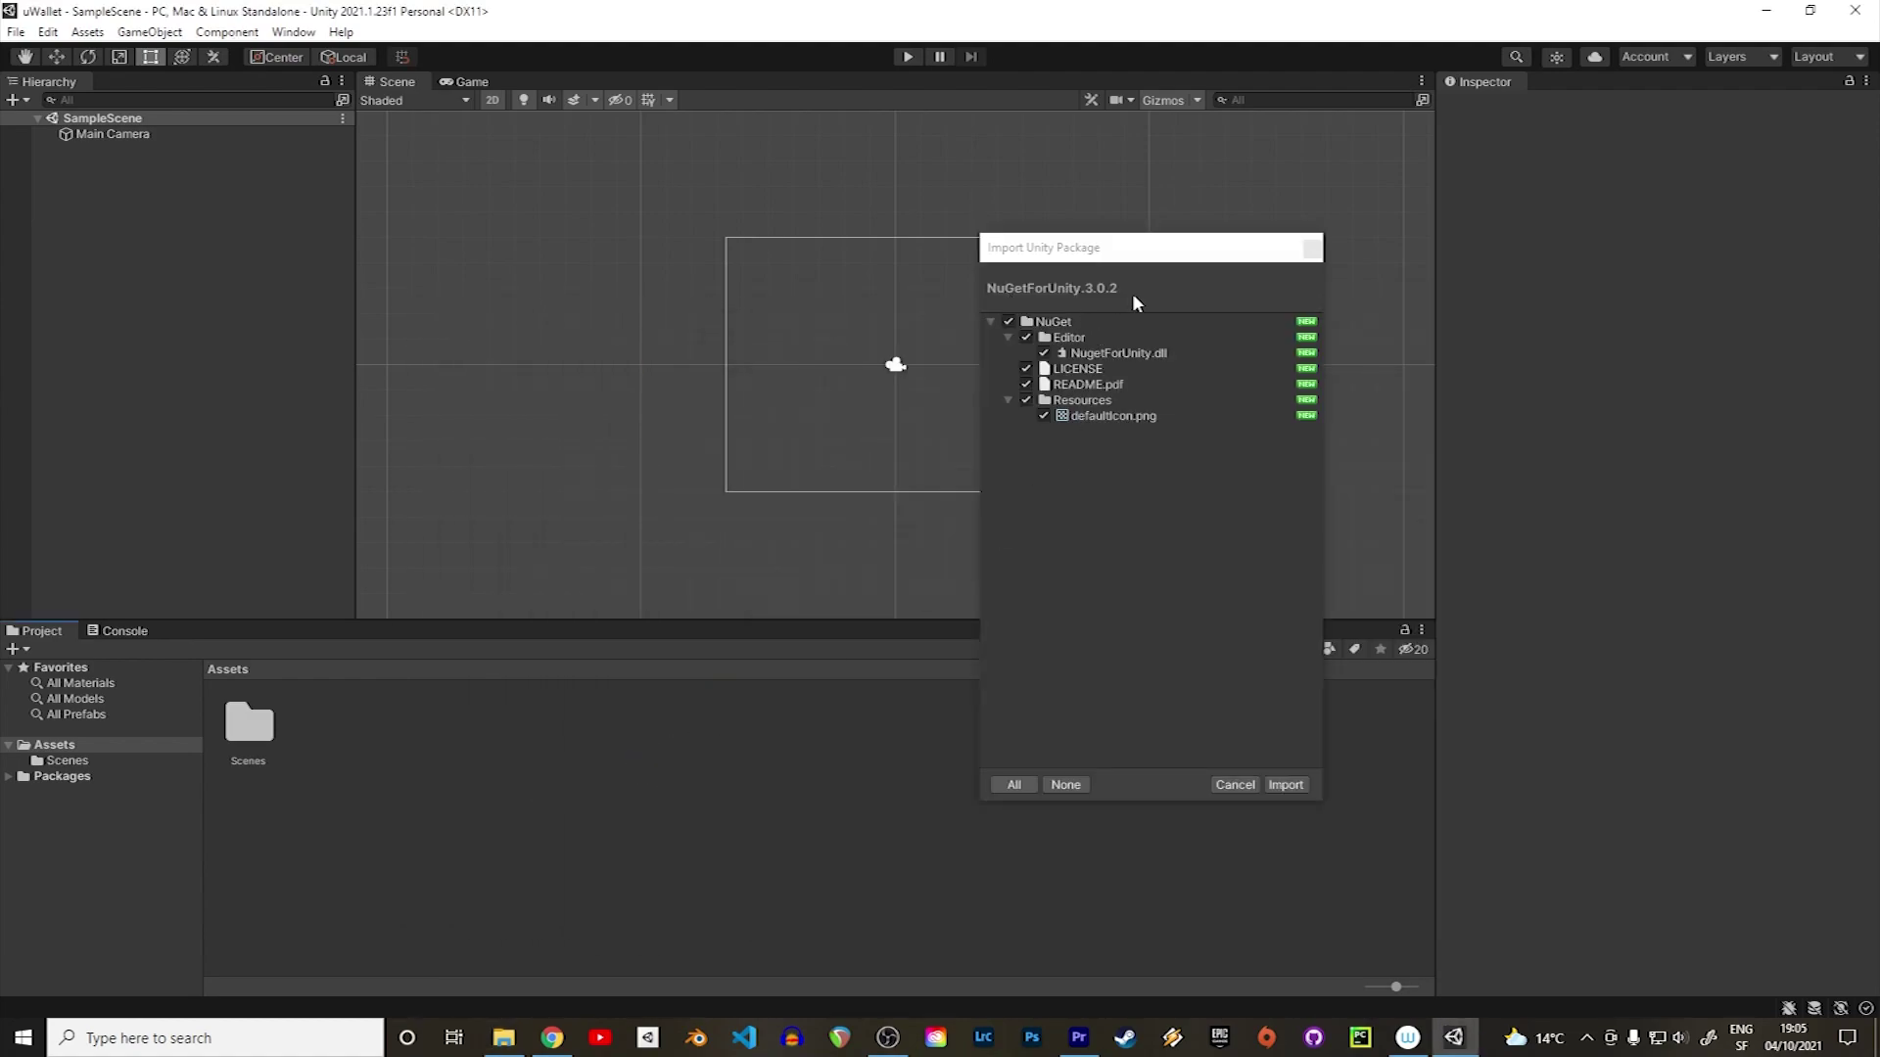
{"action": "left_click", "coordinate": [1286, 785]}
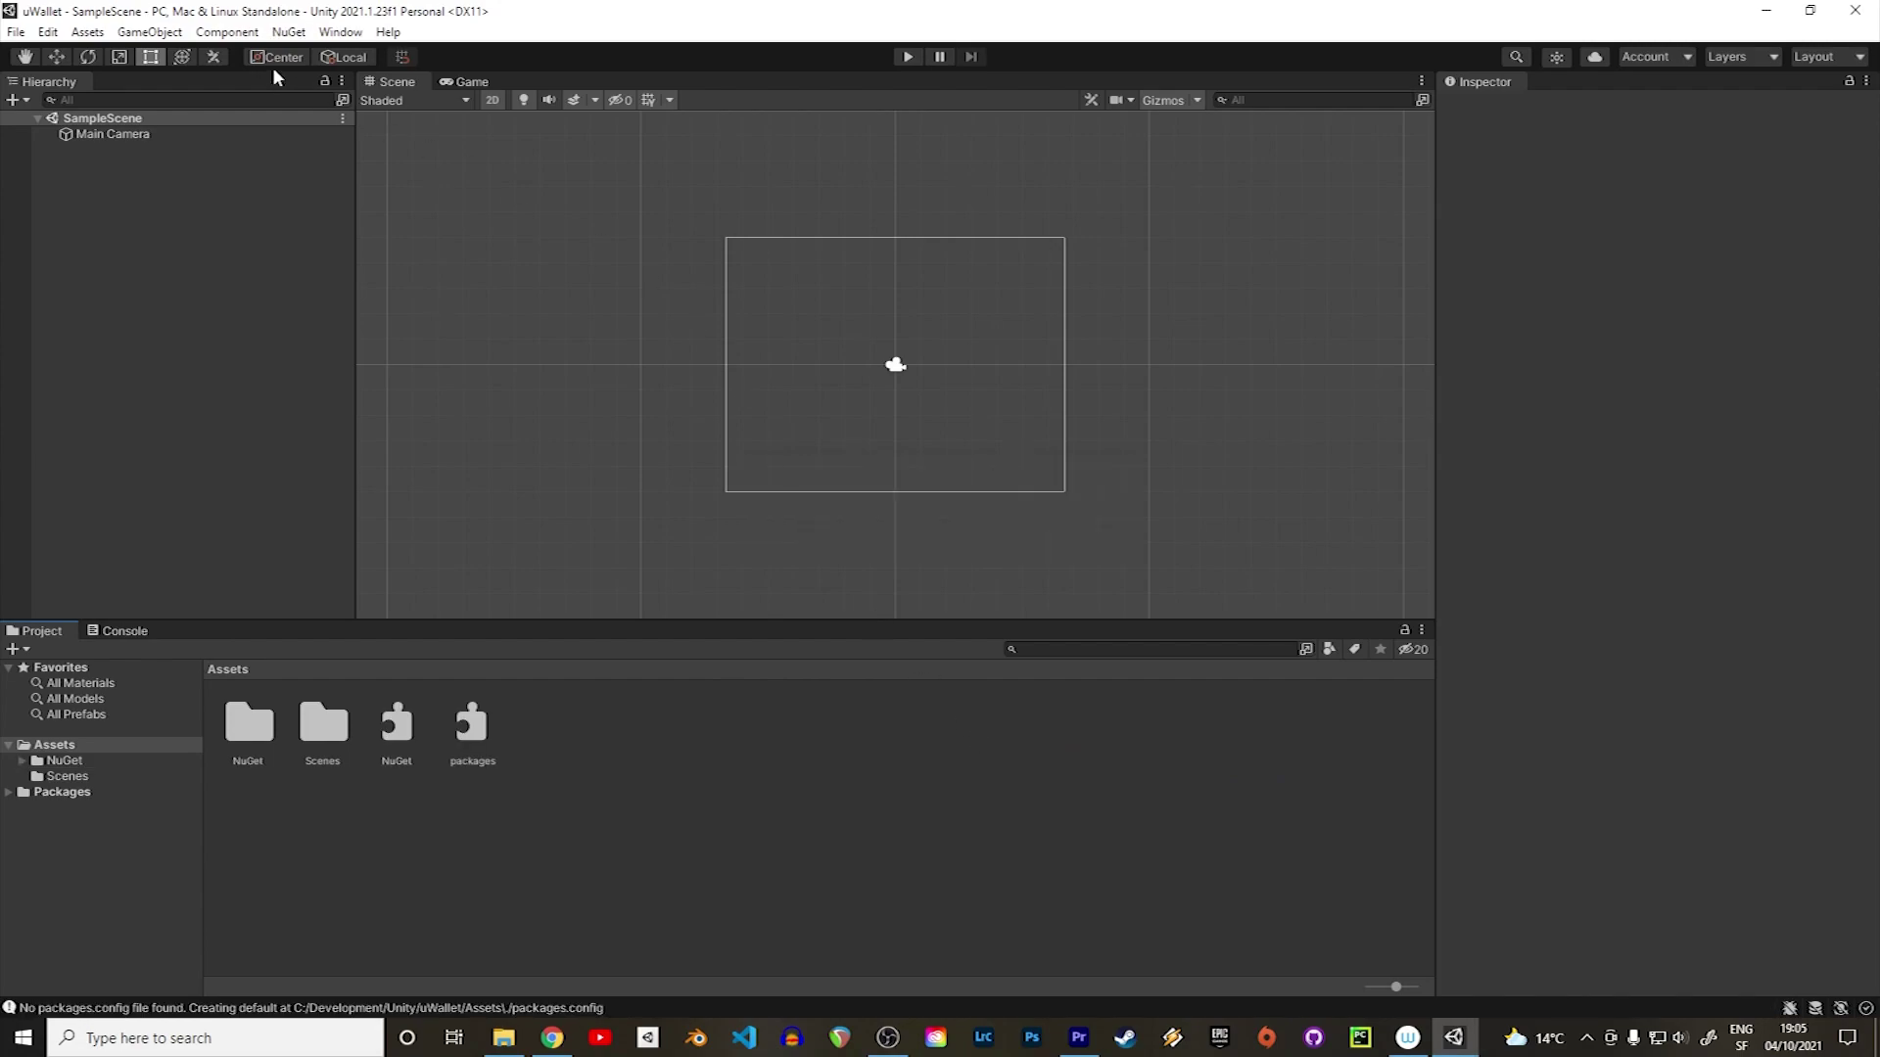
Search NuGet for Nethereum and install the Nethereum.Web3 package.
{"action": "left_click", "coordinate": [290, 34]}
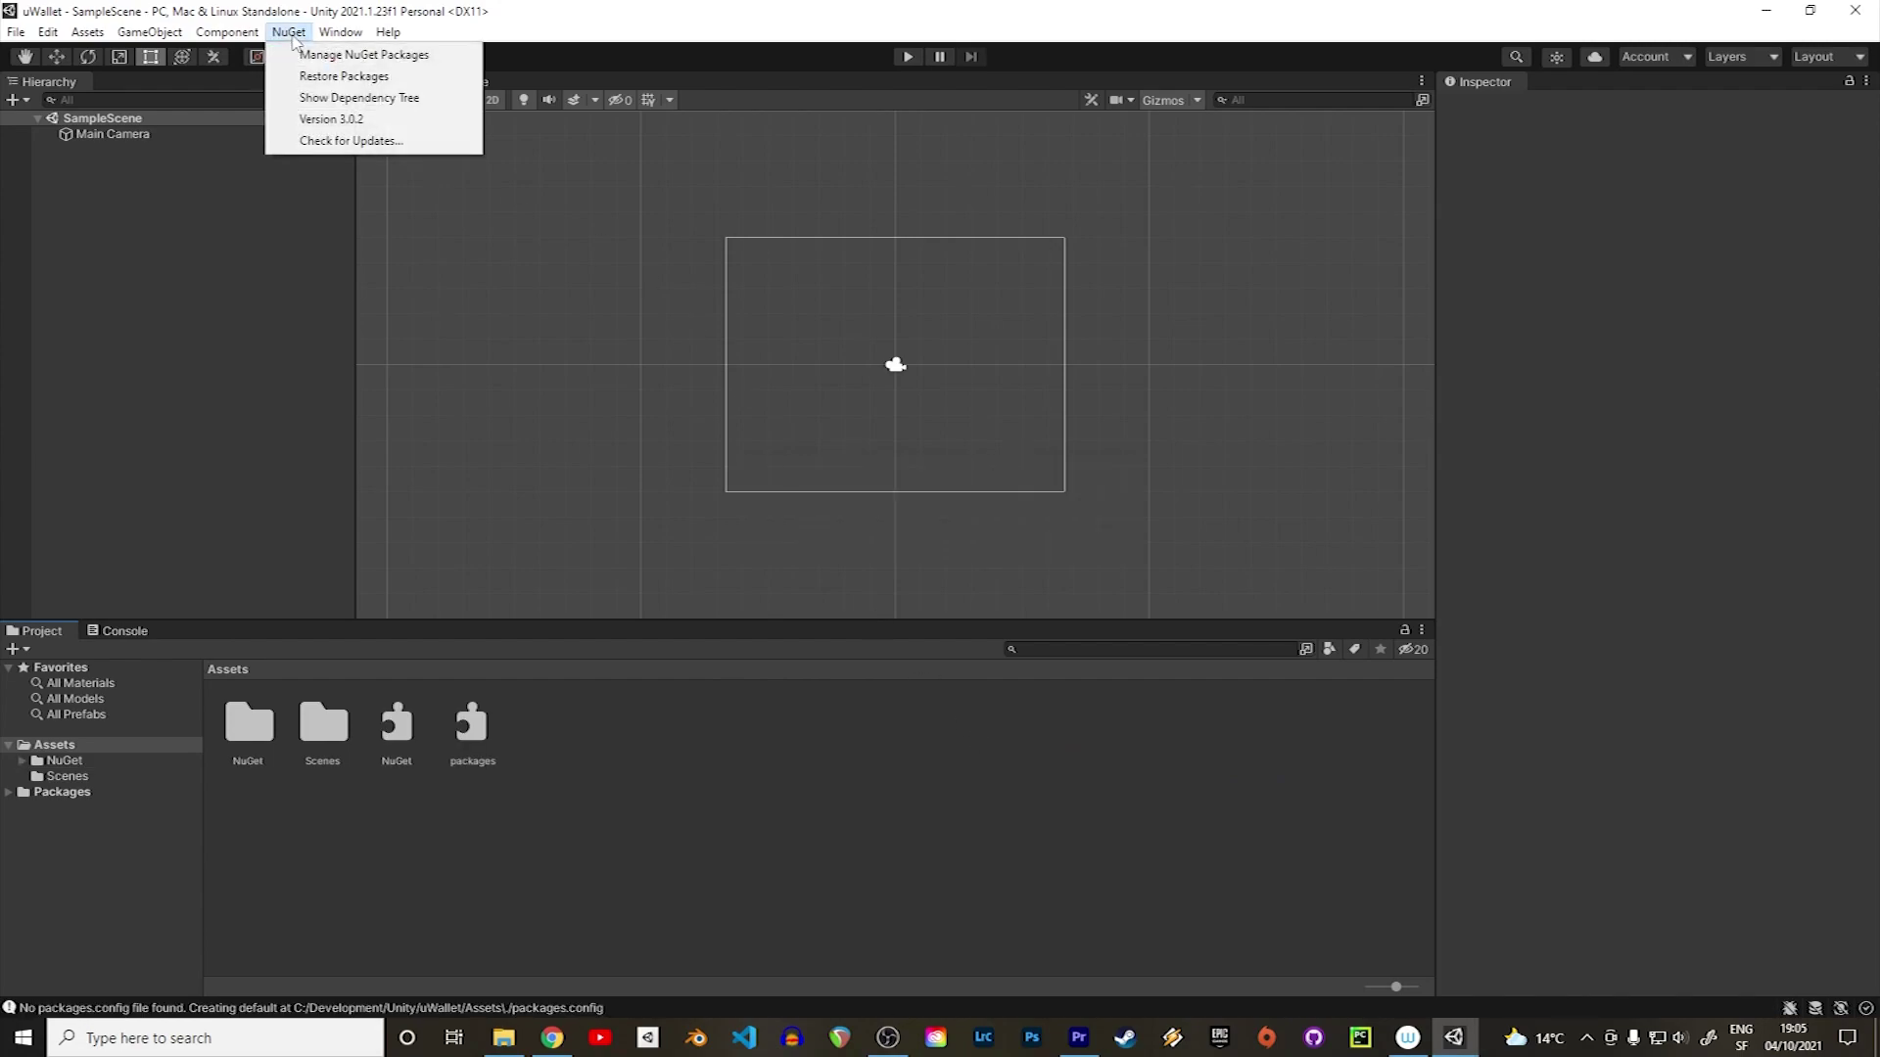
{"action": "left_click", "coordinate": [451, 54]}
{"action": "scroll", "coordinate": [979, 431], "scroll_direction": "down", "scroll_amount": 3}
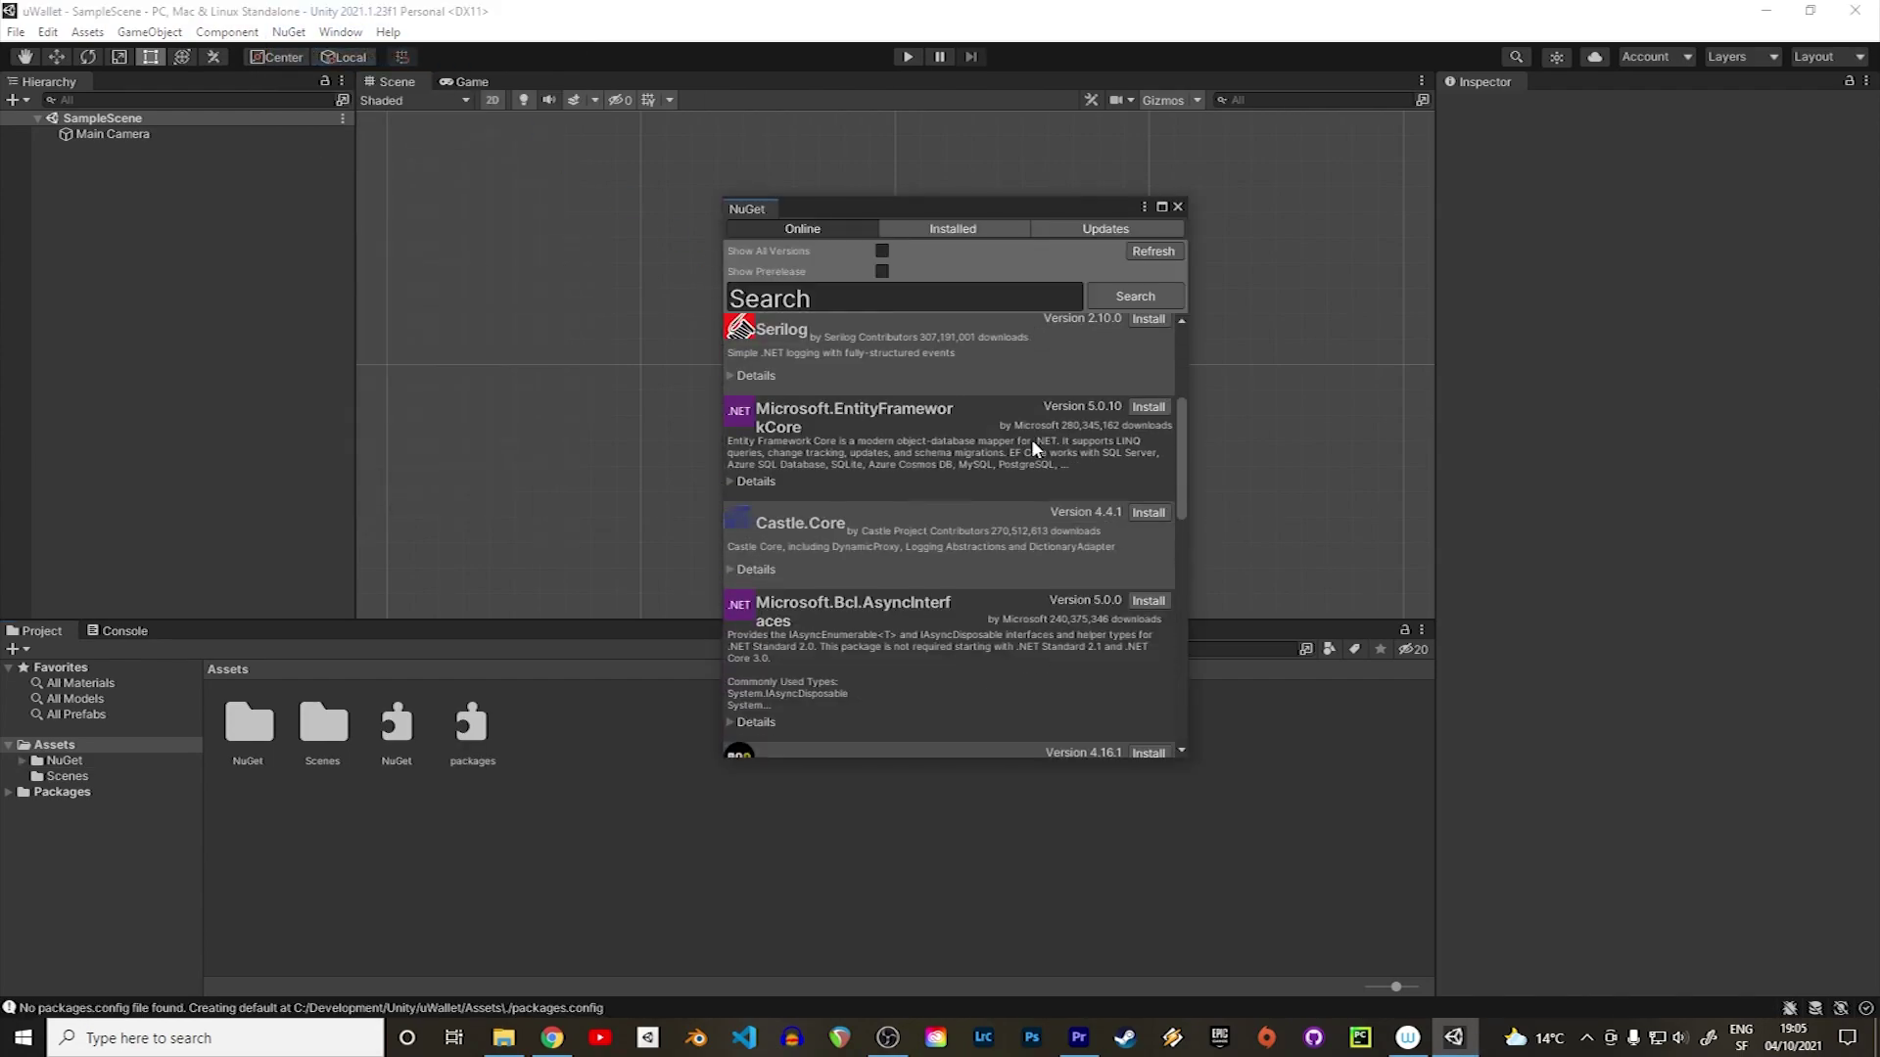
{"action": "scroll", "coordinate": [930, 372], "scroll_direction": "down", "scroll_amount": 2}
{"action": "scroll", "coordinate": [915, 342], "scroll_direction": "up", "scroll_amount": 5}
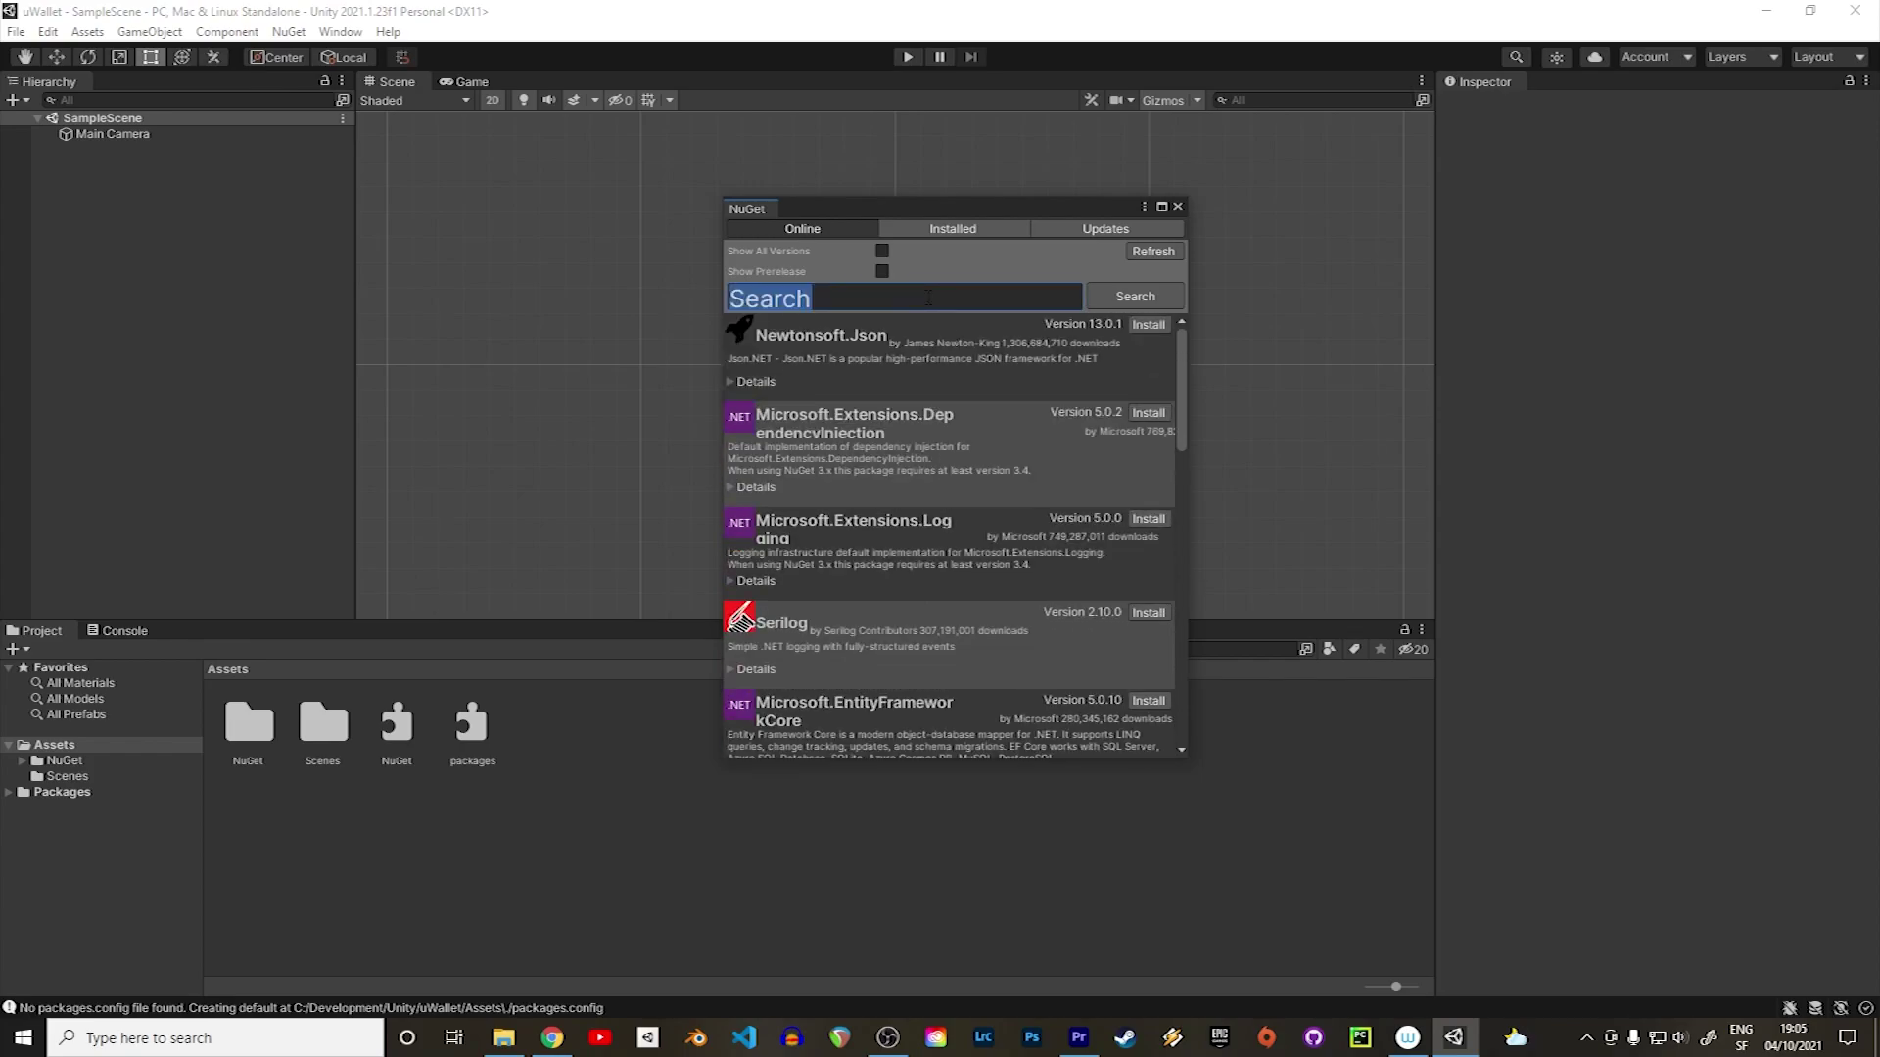
{"action": "type", "text": "Nethereum"}
{"action": "key", "text": "Return"}
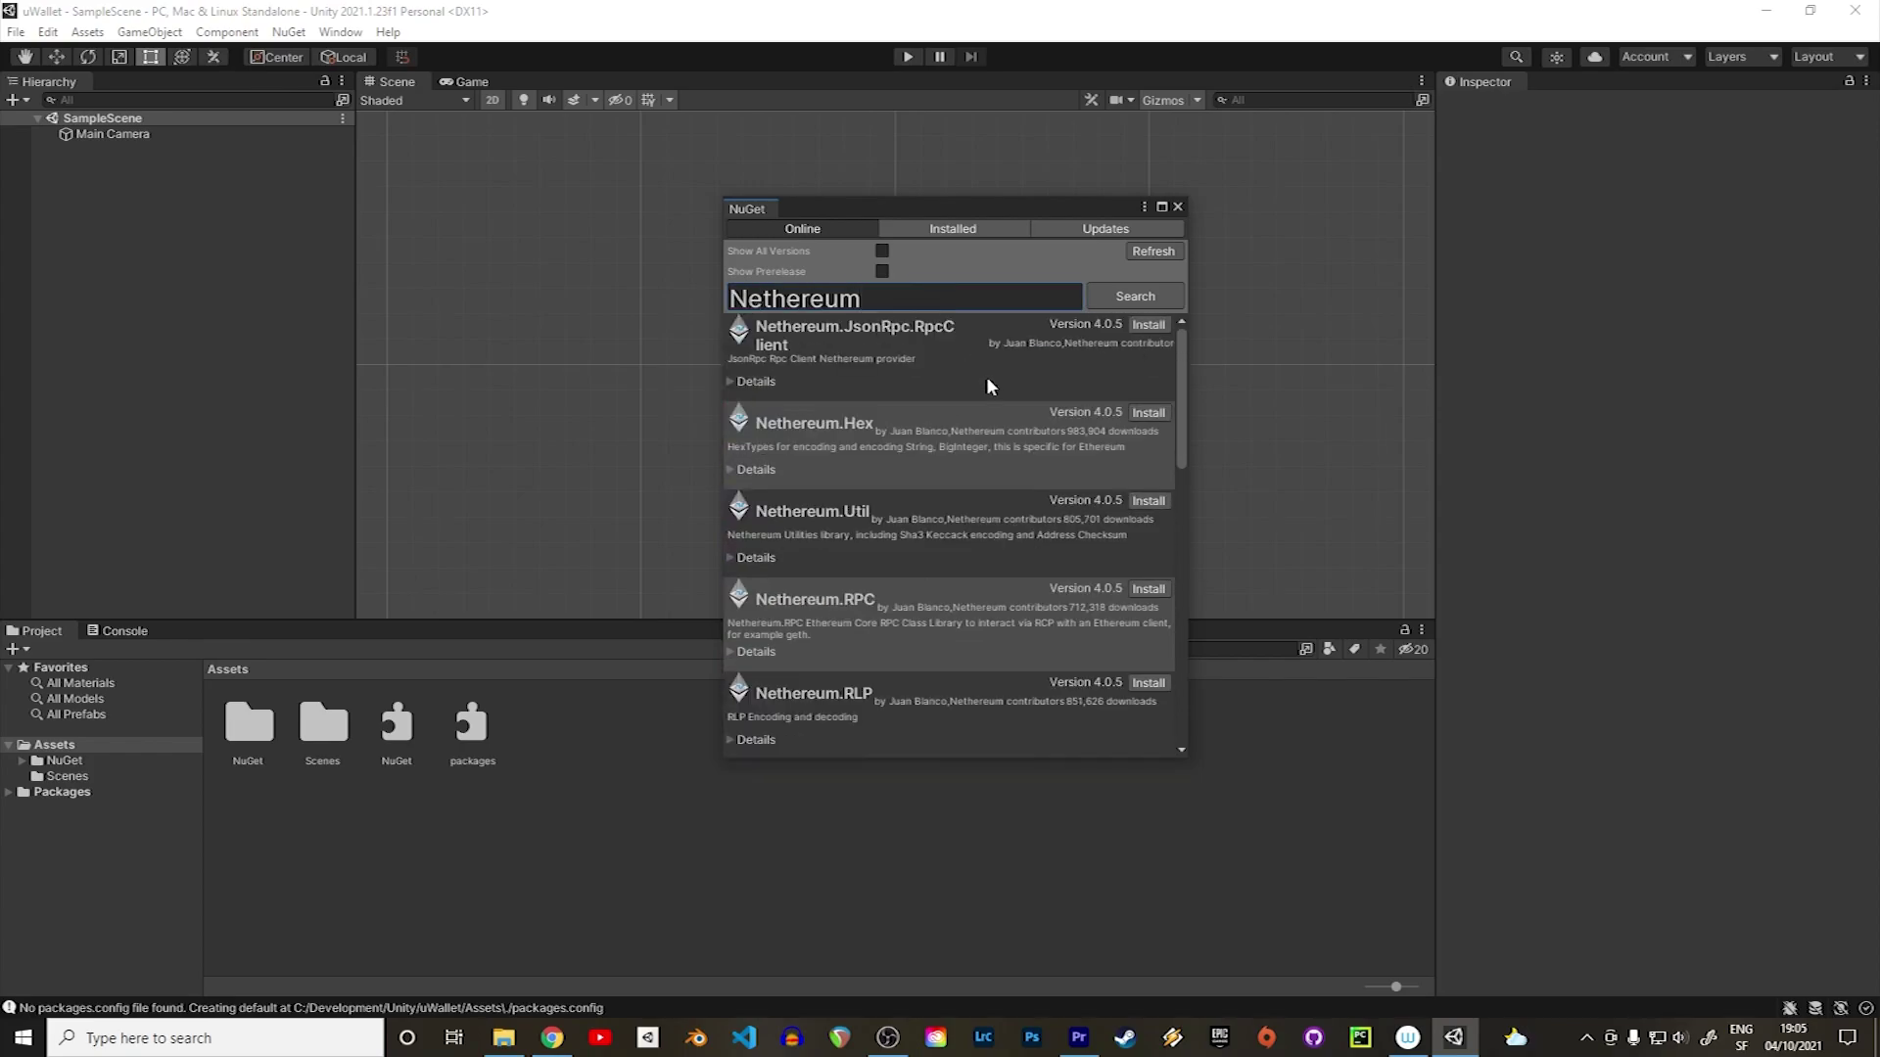
{"action": "scroll", "coordinate": [990, 376], "scroll_direction": "down", "scroll_amount": 2}
{"action": "scroll", "coordinate": [1067, 386], "scroll_direction": "down", "scroll_amount": 3}
{"action": "scroll", "coordinate": [1057, 409], "scroll_direction": "down", "scroll_amount": 3}
{"action": "scroll", "coordinate": [1054, 416], "scroll_direction": "down", "scroll_amount": 3}
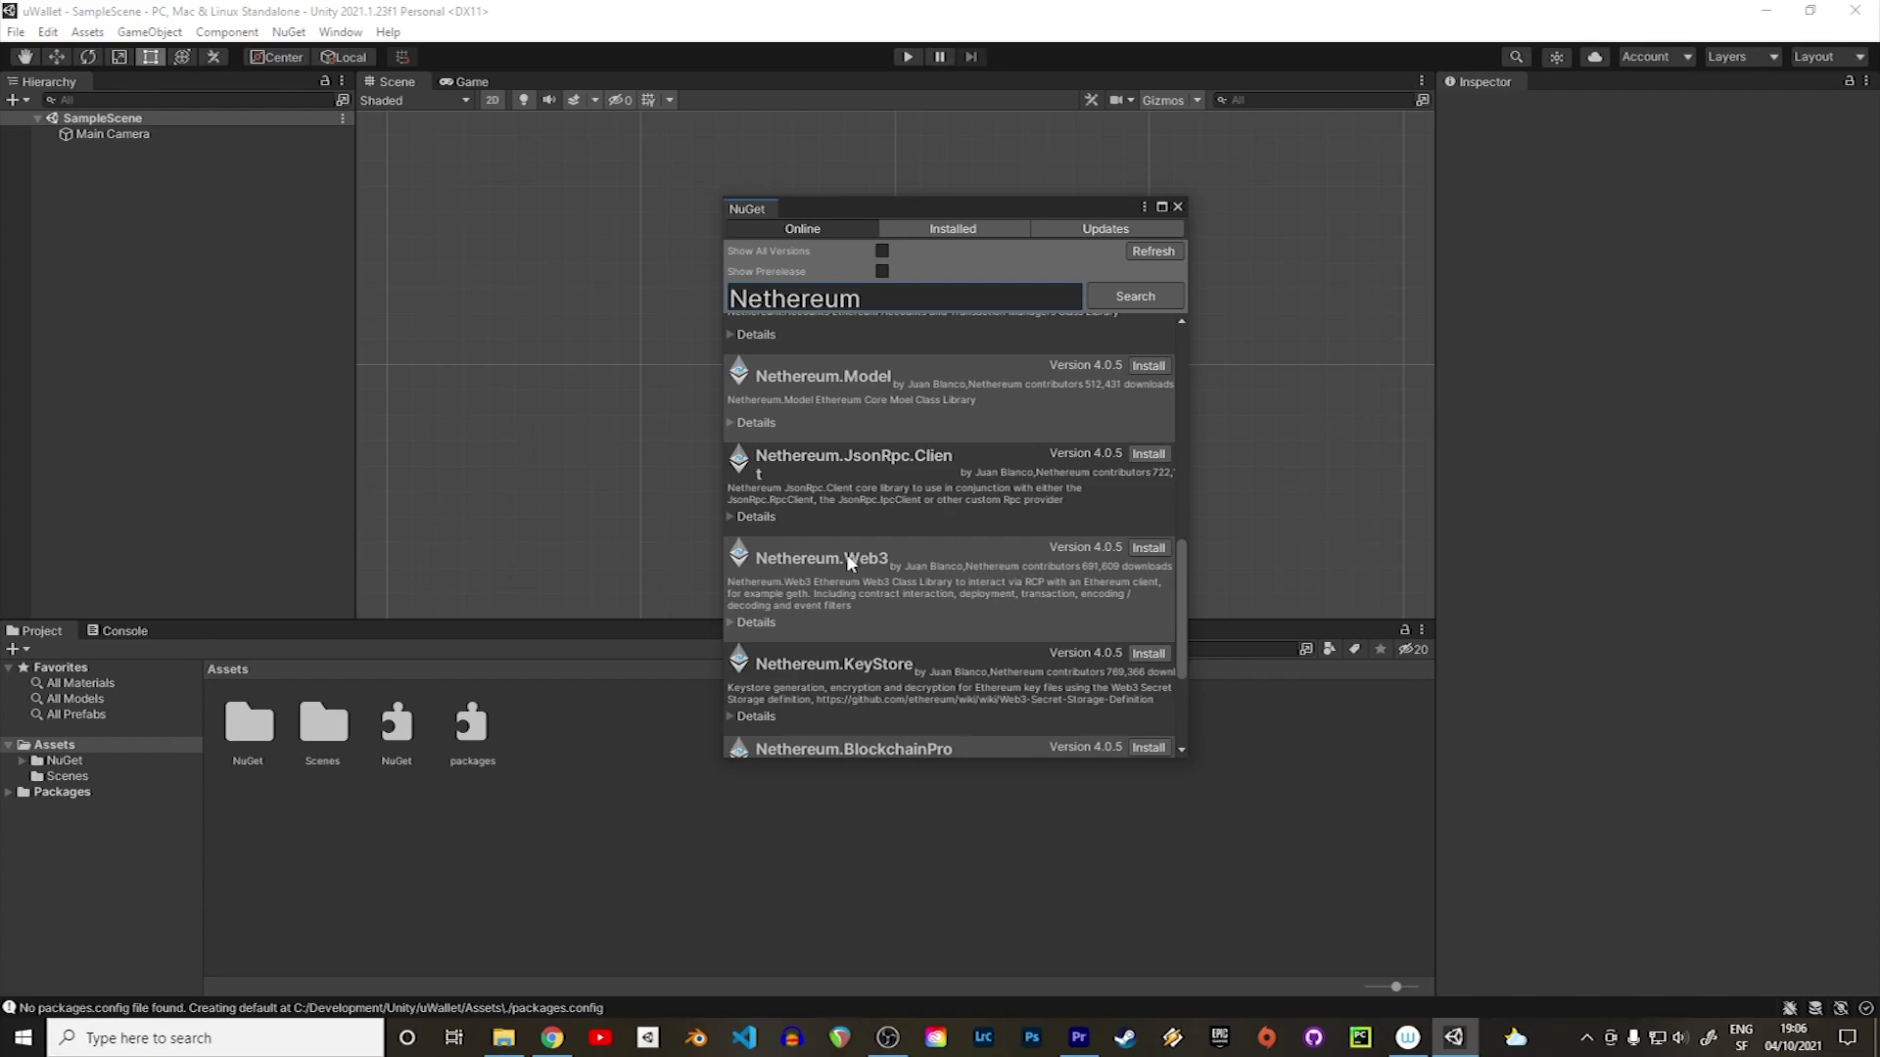
{"action": "left_click", "coordinate": [1142, 548]}
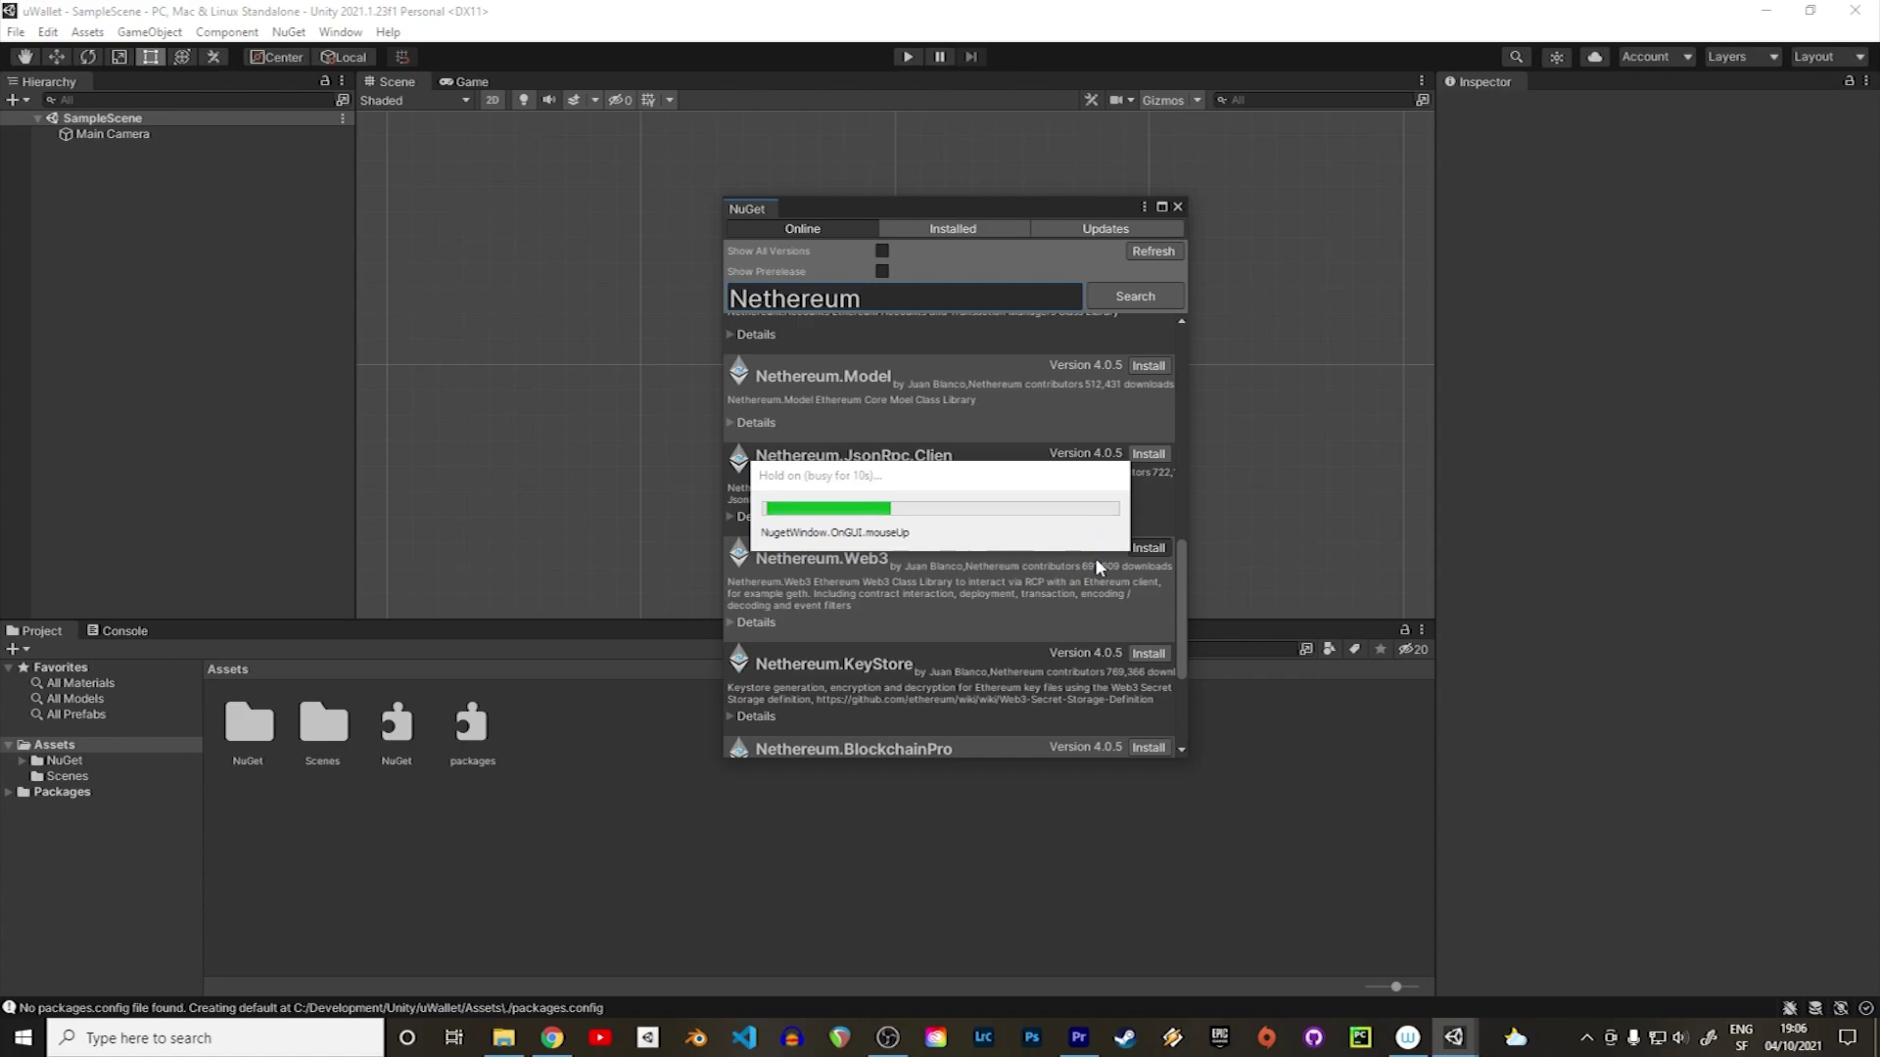
{"action": "left_click", "coordinate": [1178, 207]}
Add an EventSystem to the scene and install com.unity.ui from a git URL.
{"action": "right_click", "coordinate": [137, 246]}
{"action": "mouse_move", "coordinate": [227, 630]}
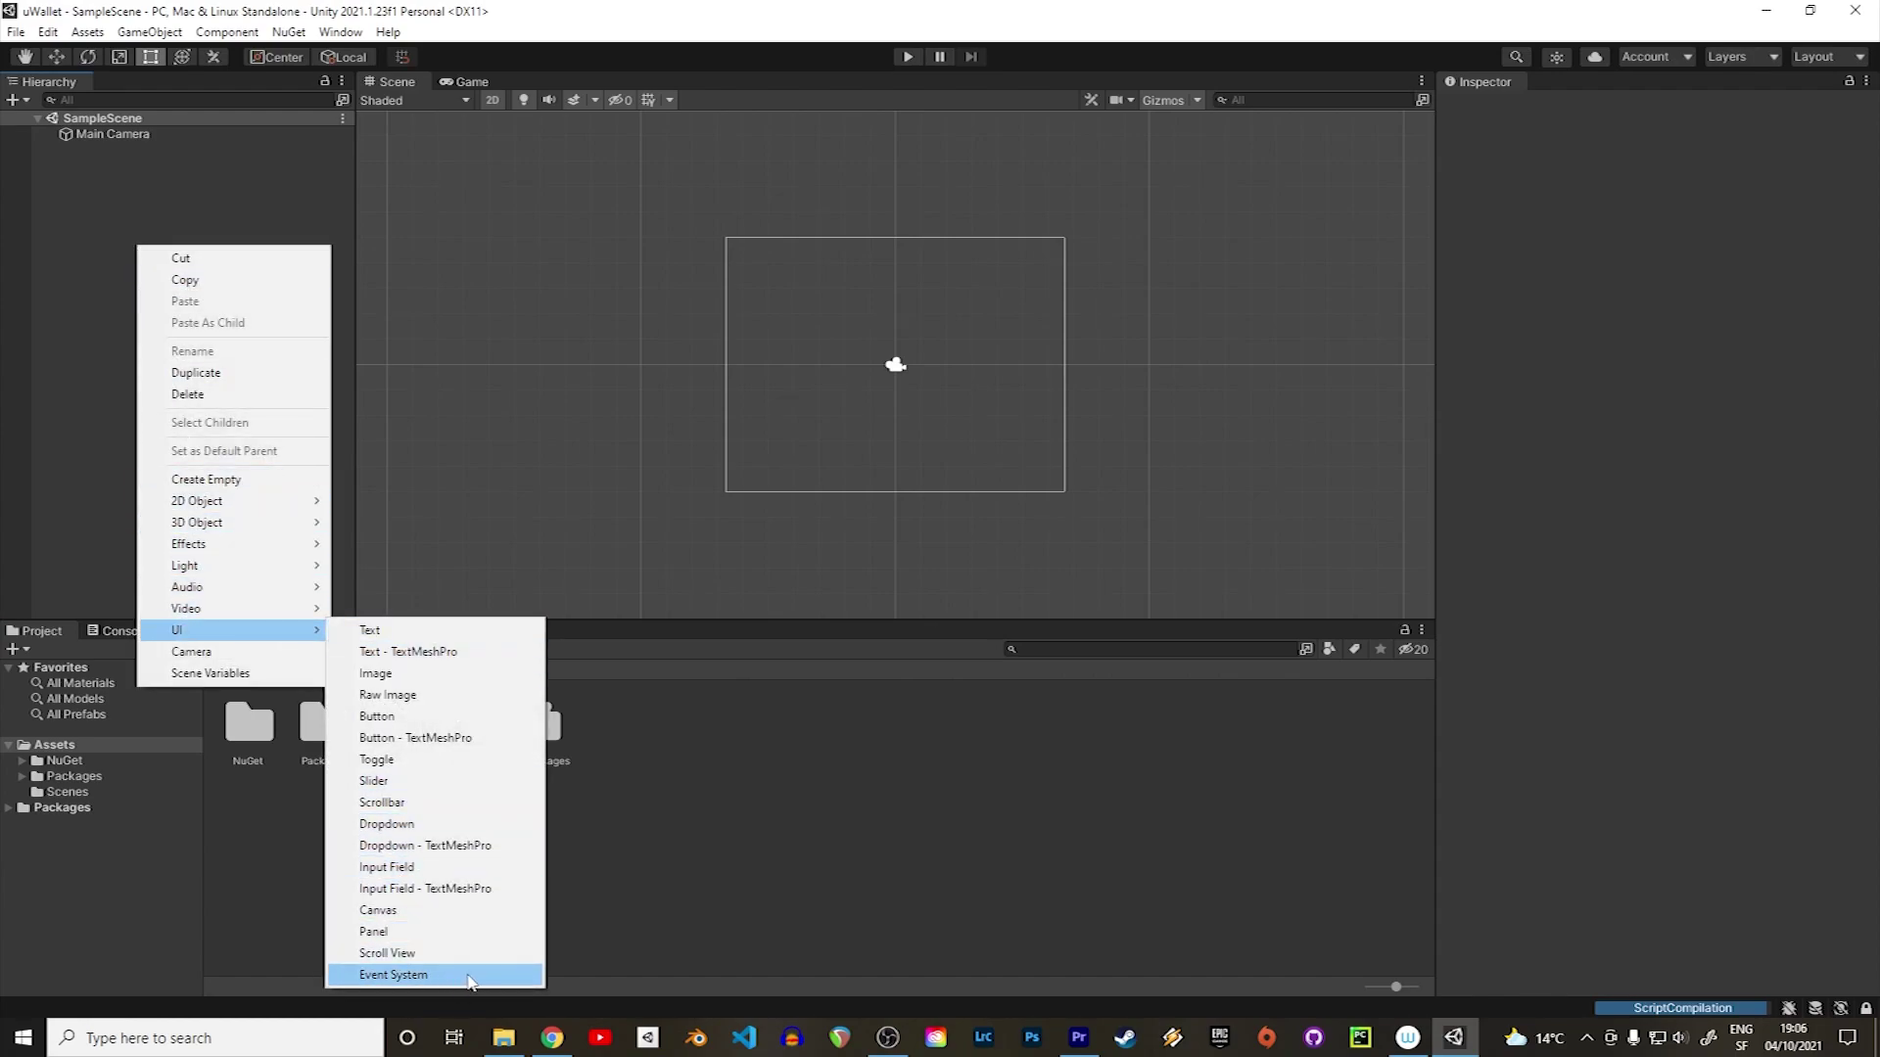
{"action": "left_click", "coordinate": [393, 975]}
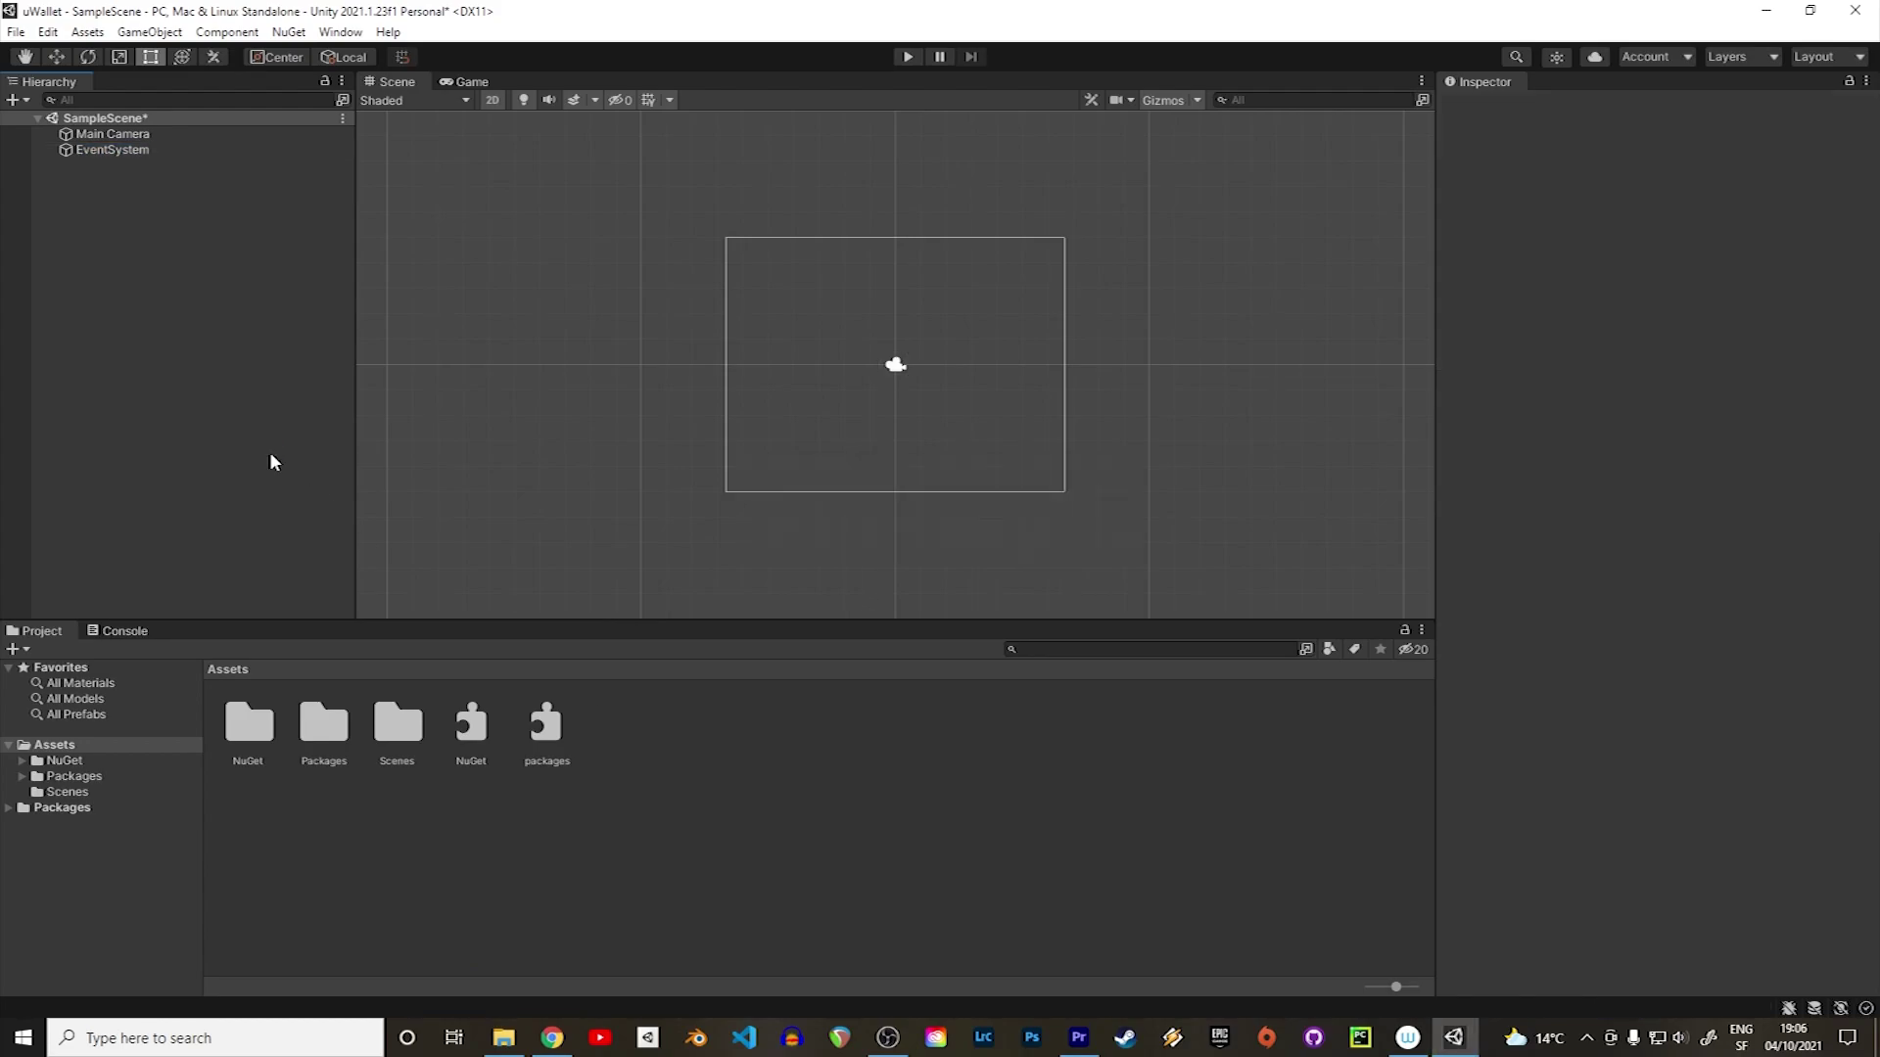
{"action": "left_click", "coordinate": [339, 32]}
{"action": "left_click", "coordinate": [445, 277]}
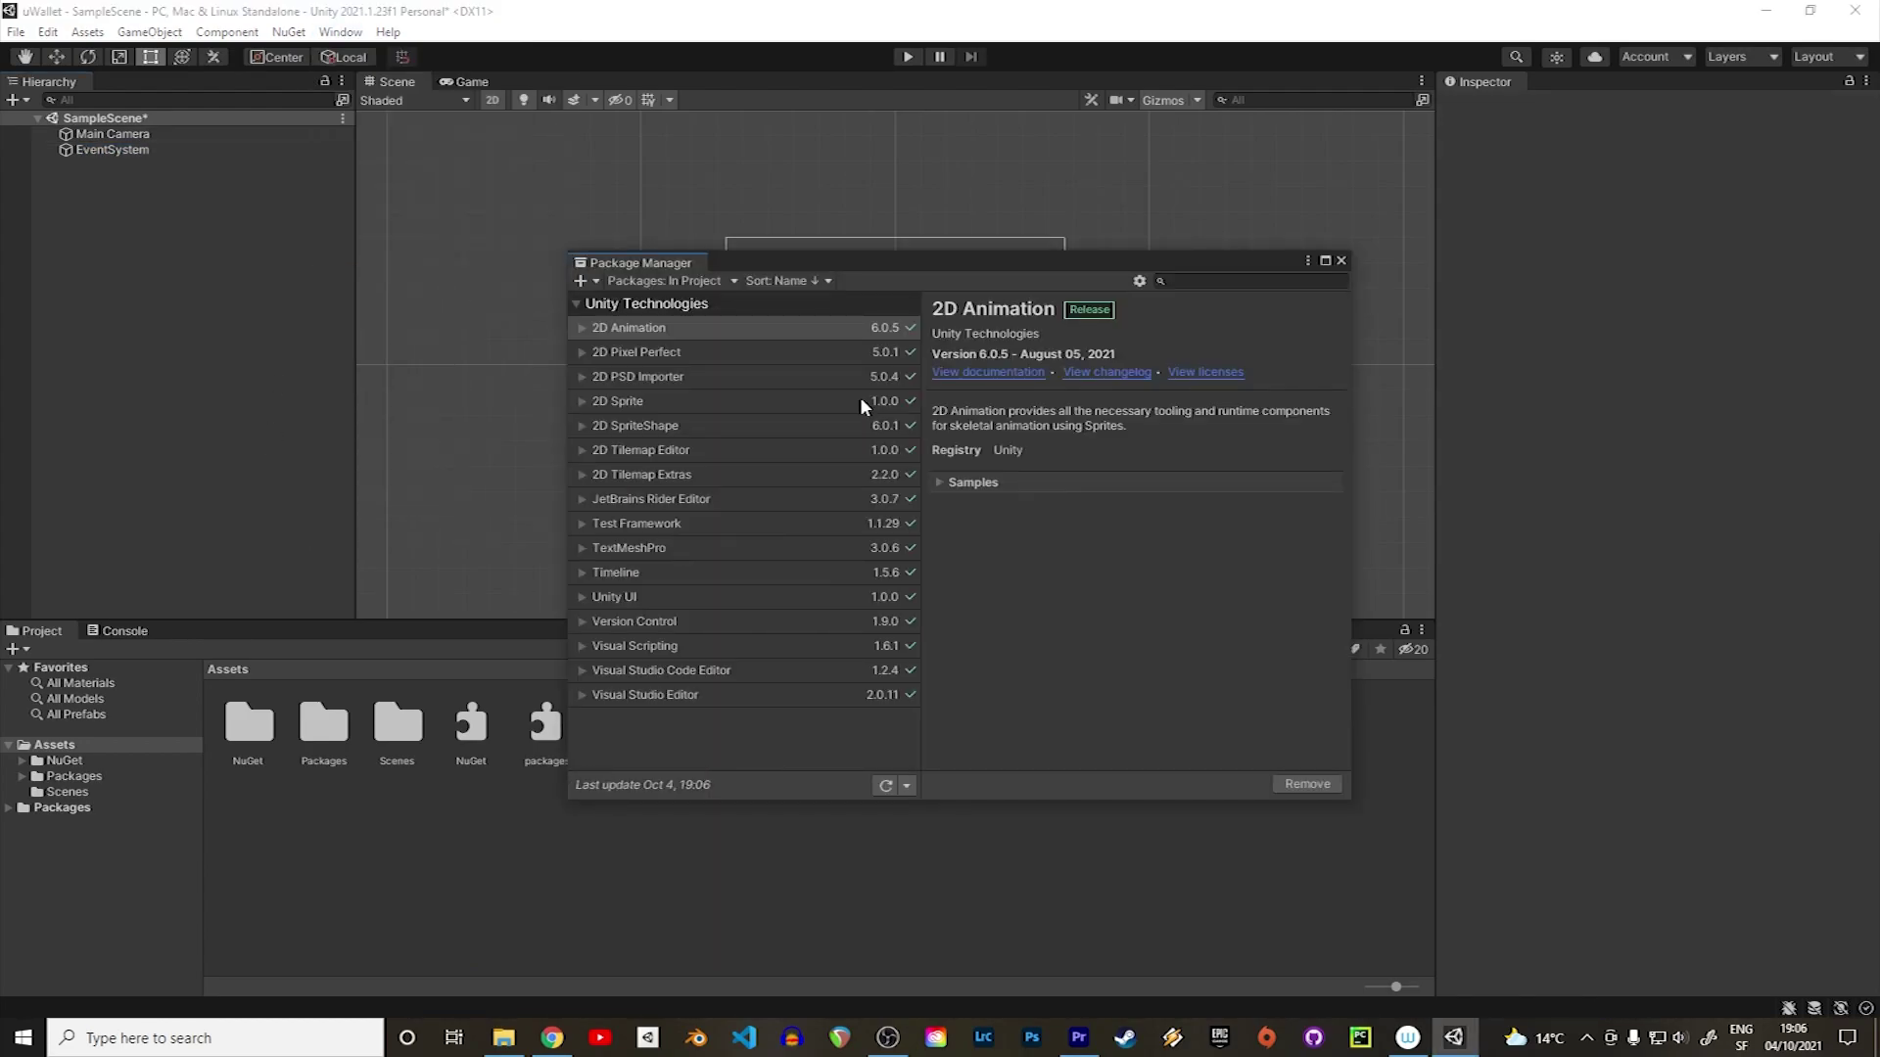
{"action": "left_click", "coordinate": [594, 279]}
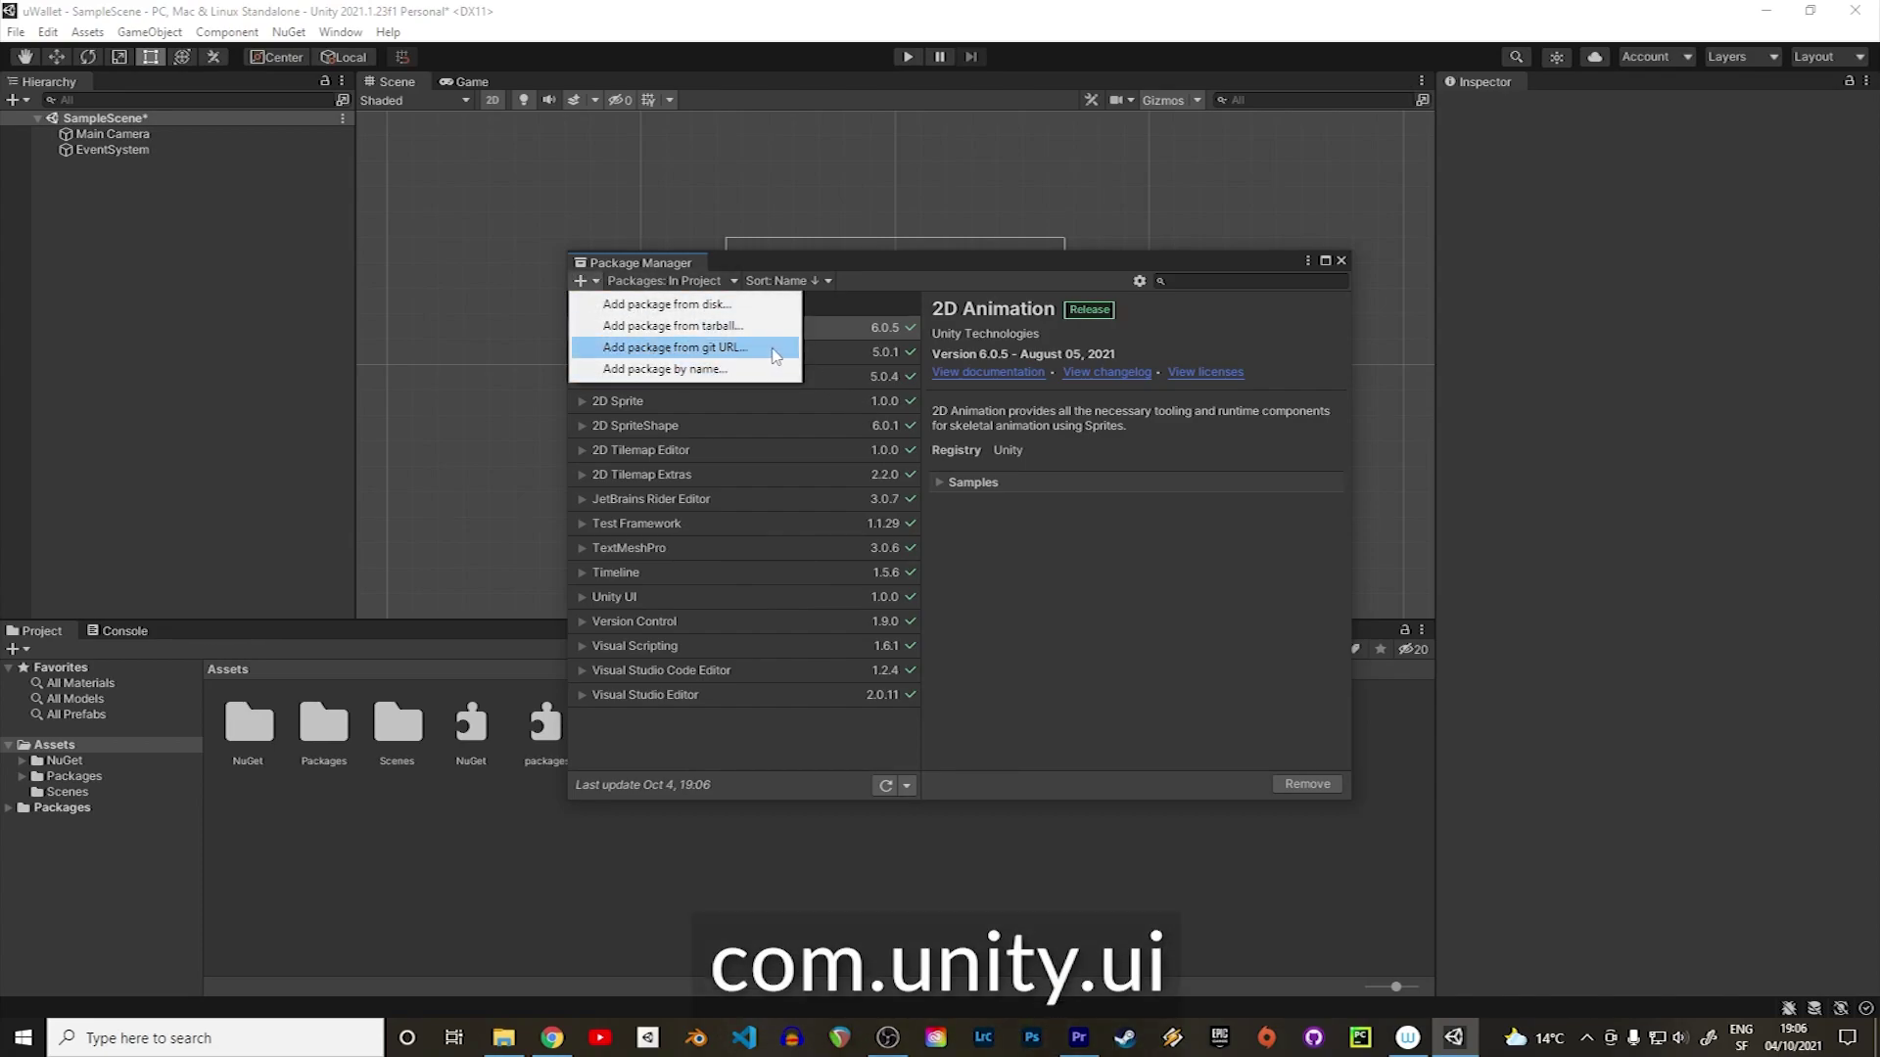
{"action": "left_click", "coordinate": [772, 350]}
{"action": "type", "text": "com.unity.ui"}
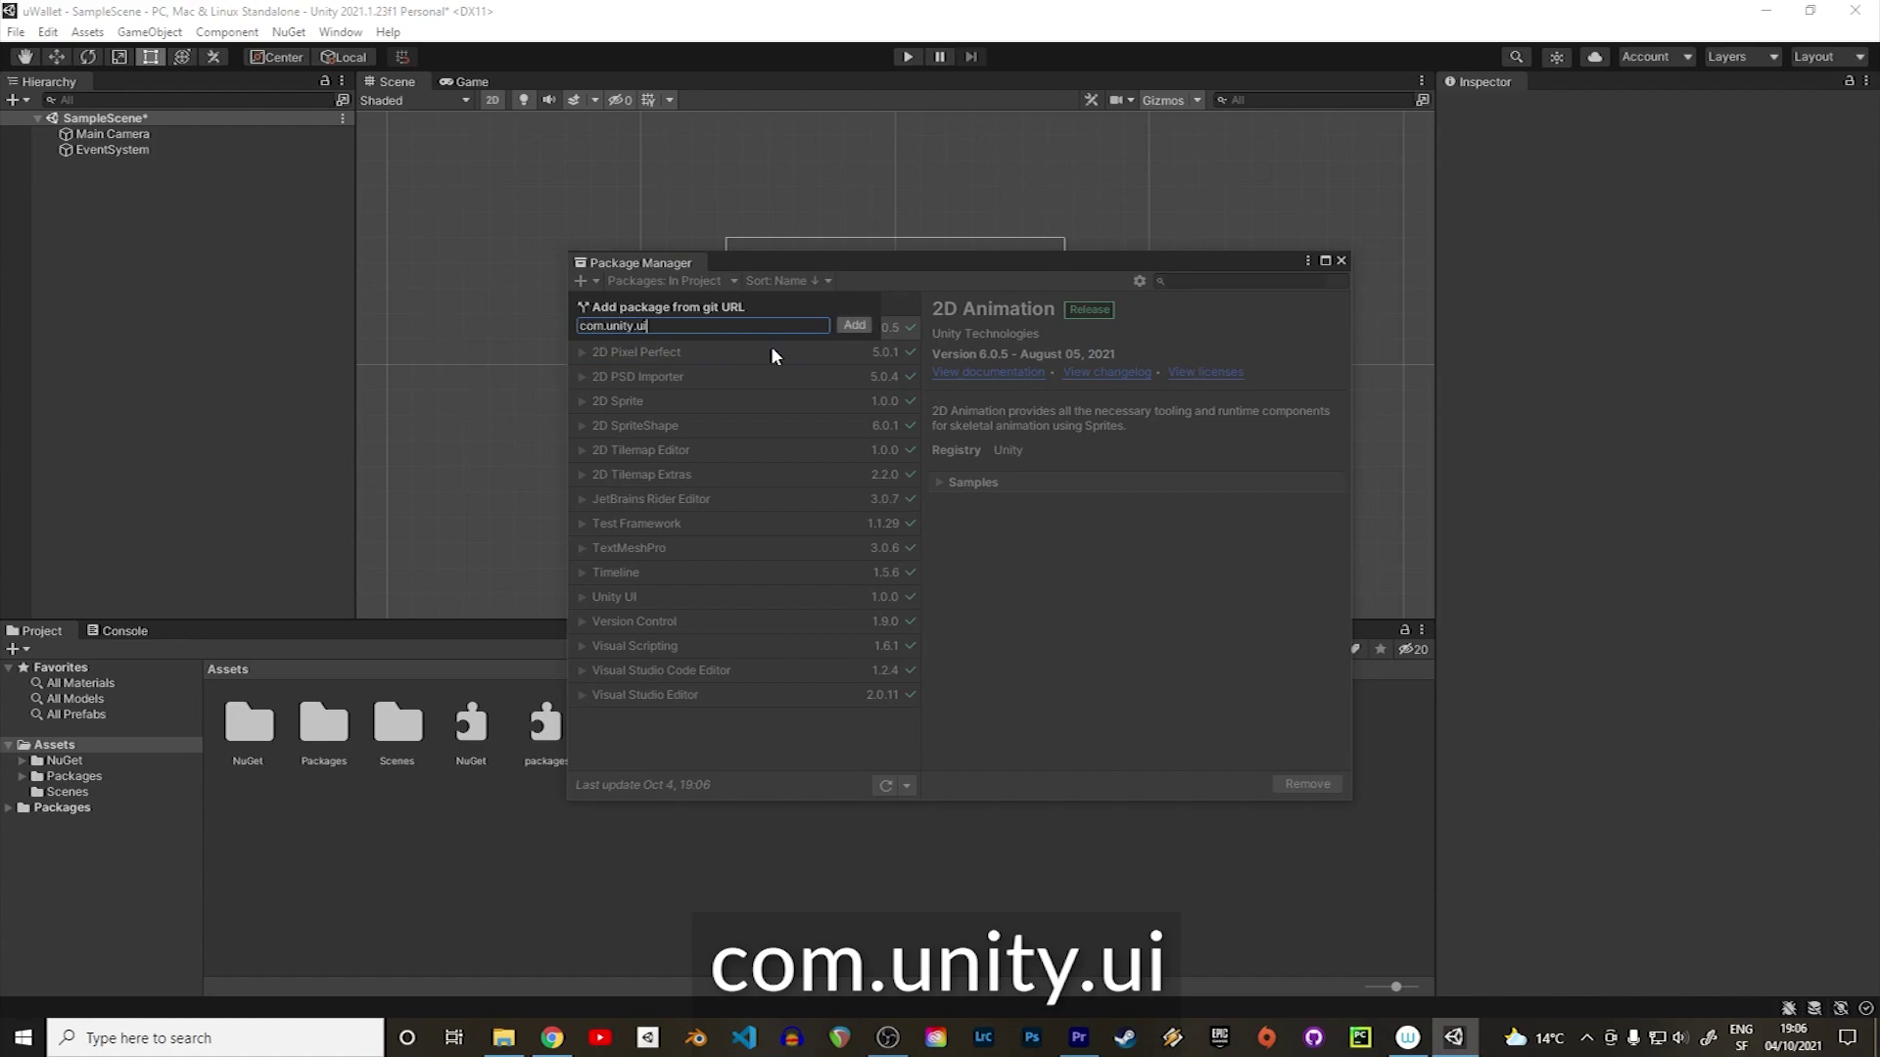
{"action": "left_click", "coordinate": [852, 325]}
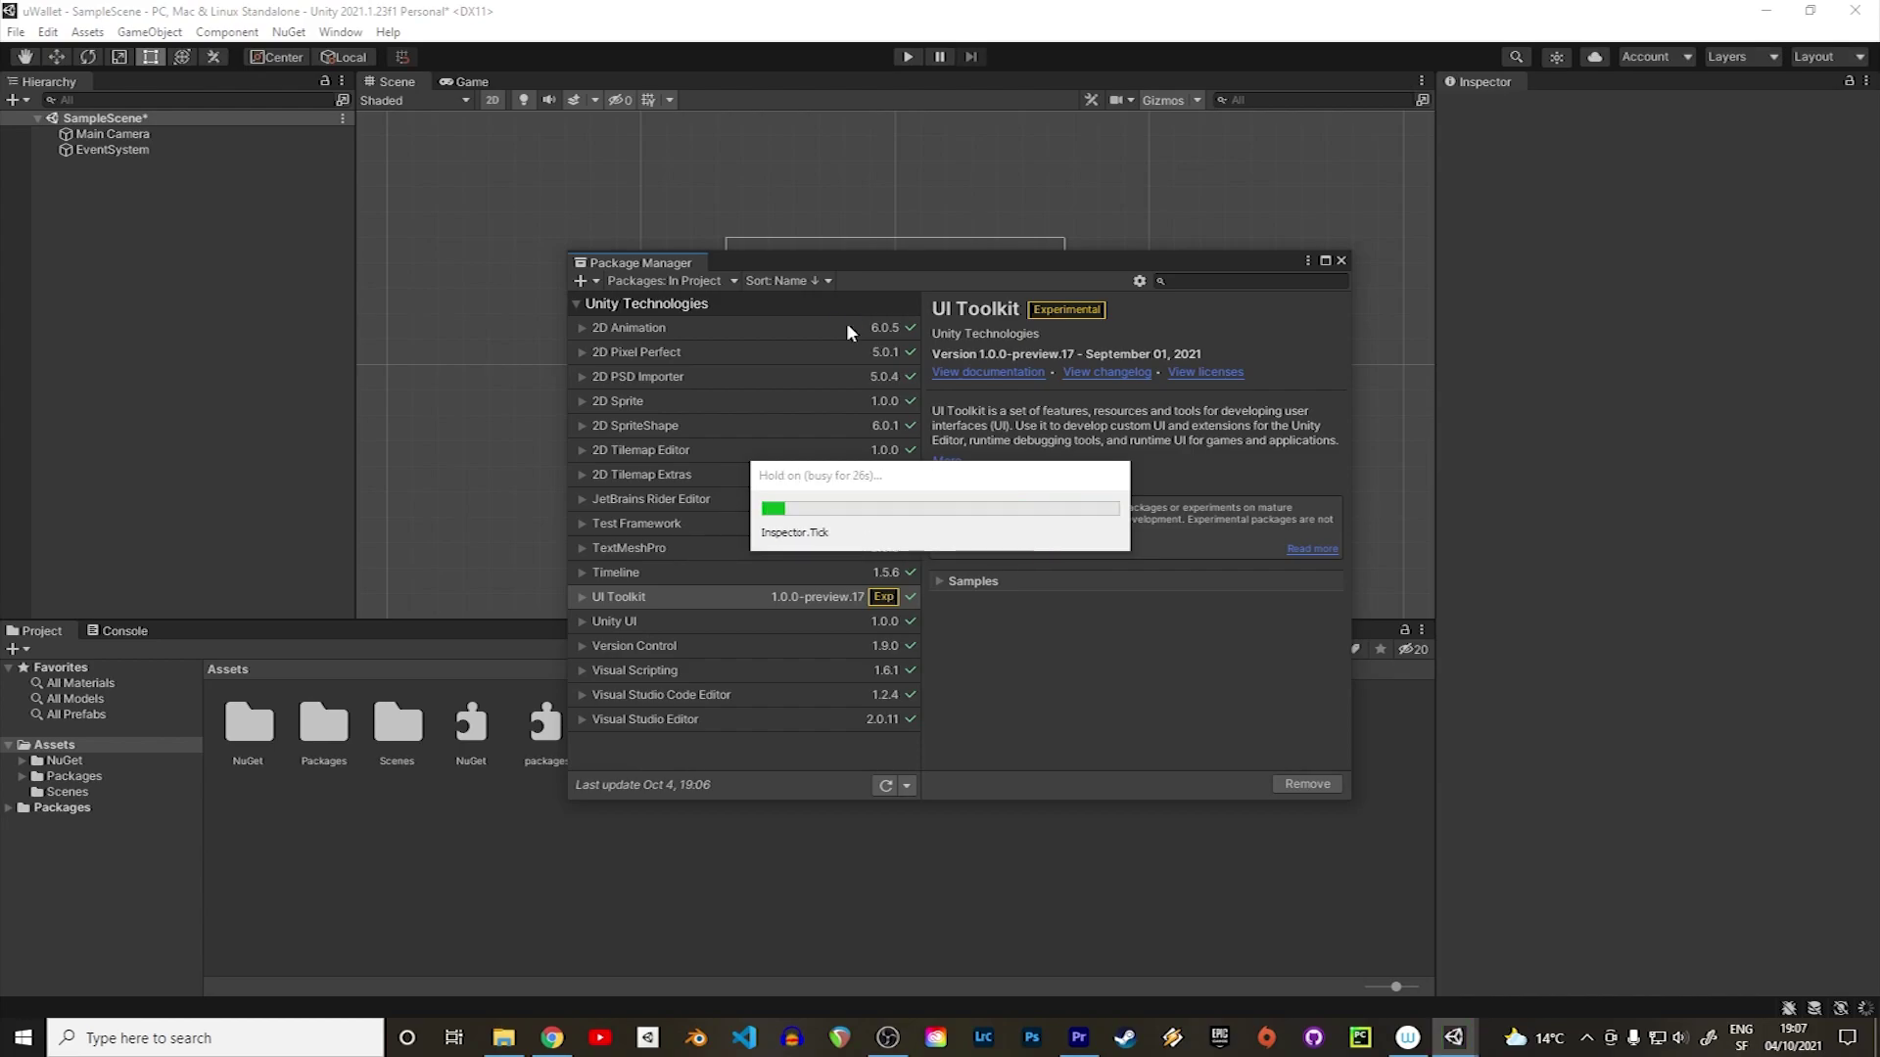
Install the com.unity.ui.builder package from a git URL.
{"action": "left_click", "coordinate": [591, 282]}
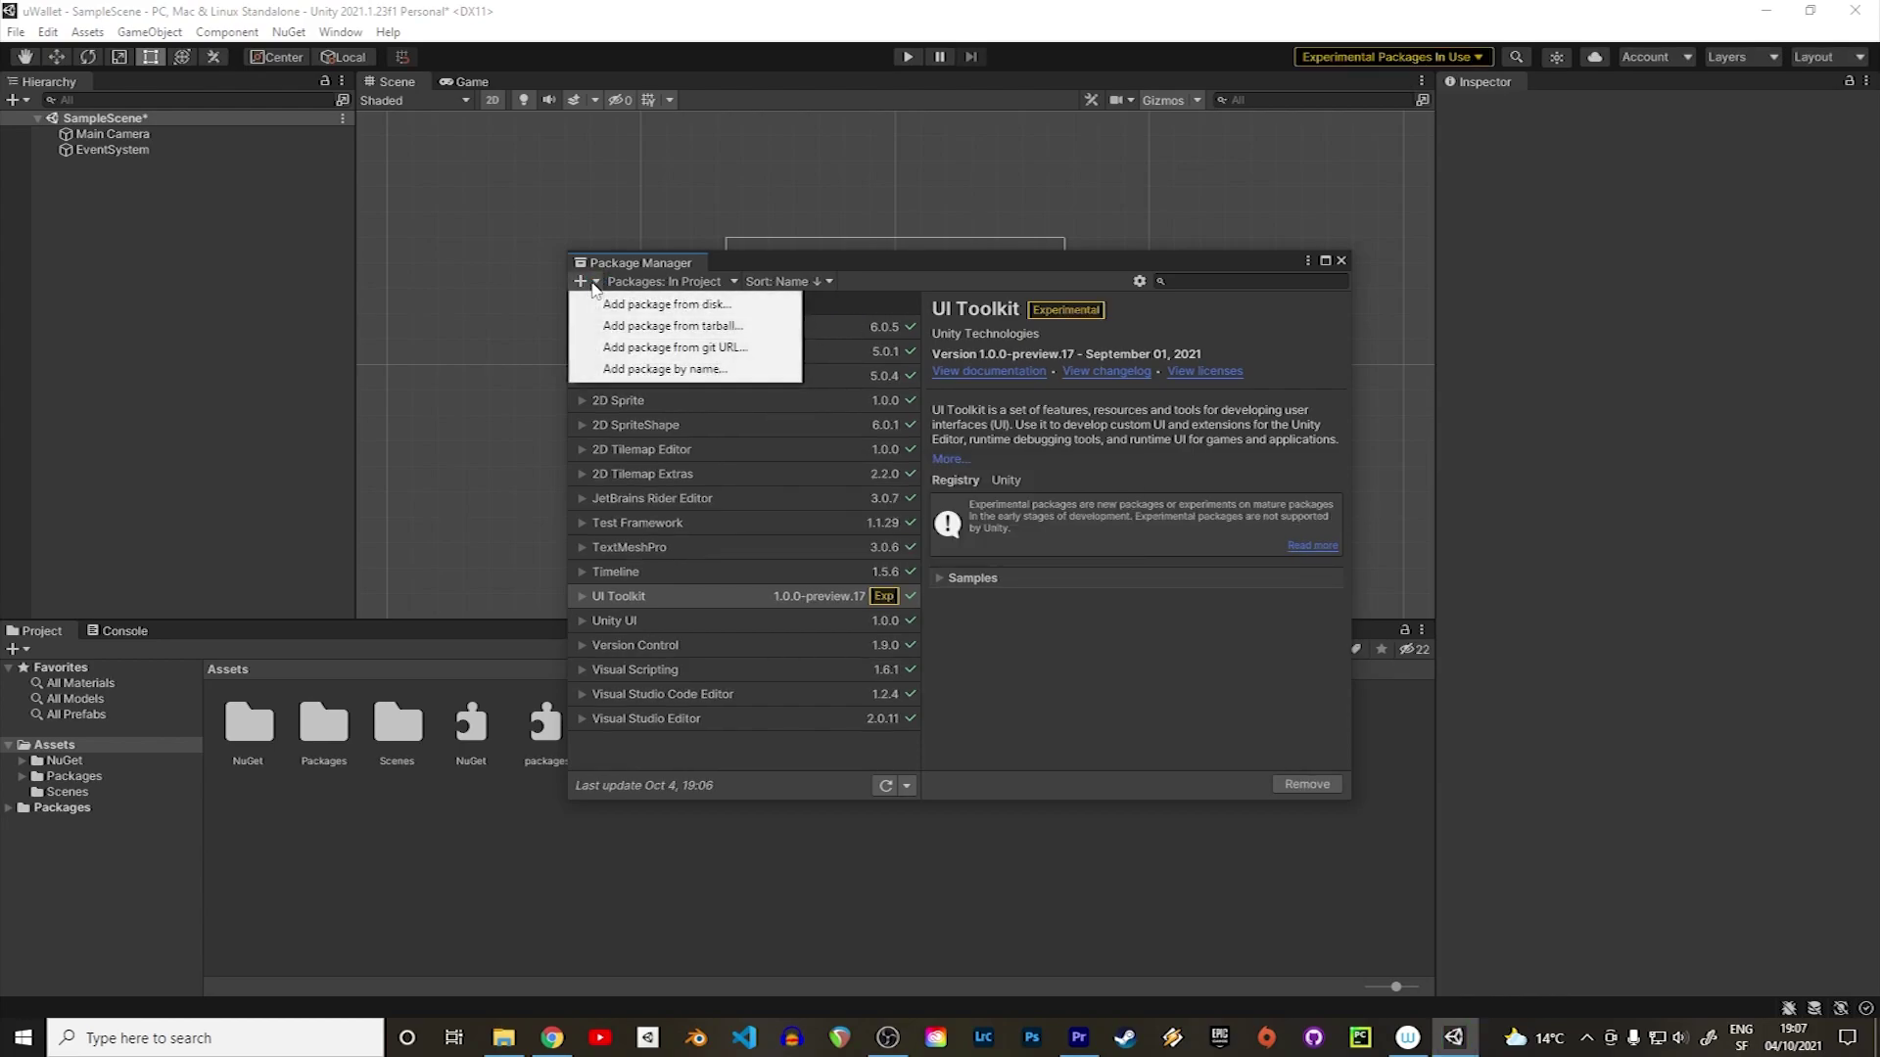
{"action": "left_click", "coordinate": [783, 348]}
{"action": "type", "text": "com.unity.ui"}
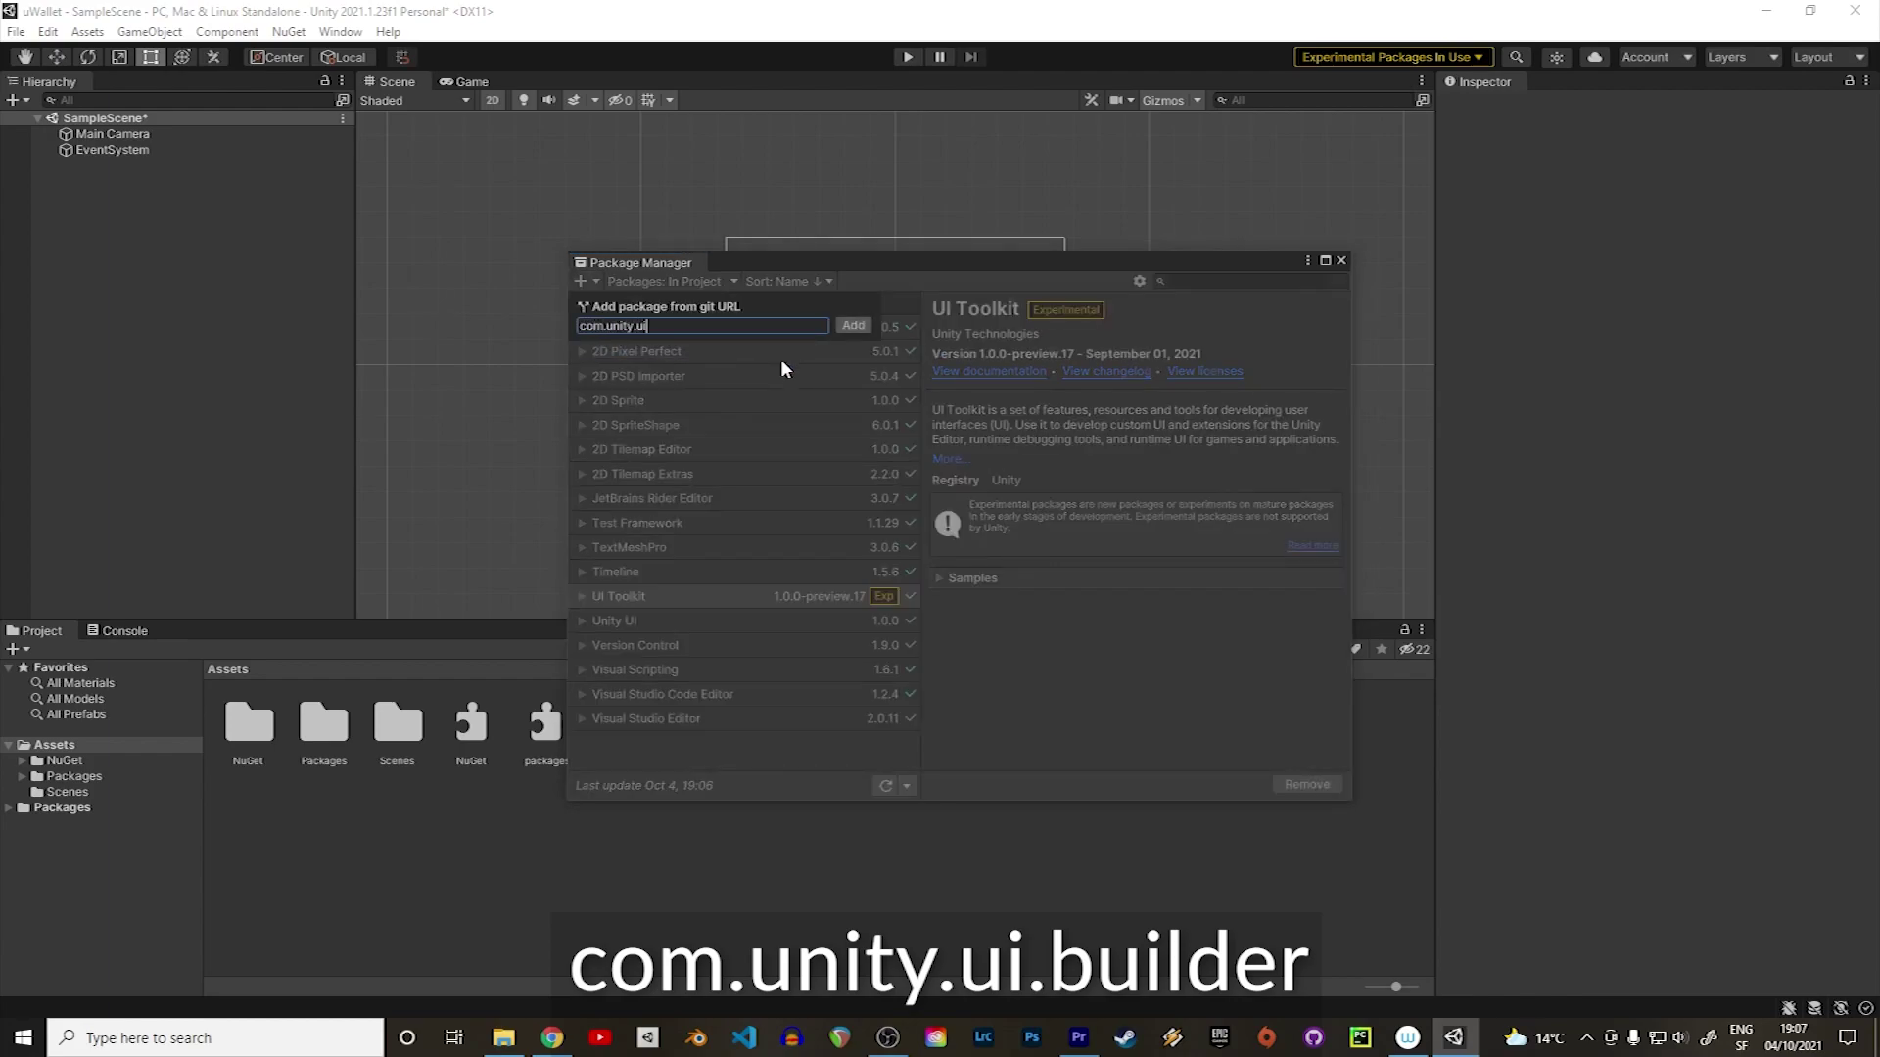
{"action": "type", "text": ".builder"}
{"action": "left_click", "coordinate": [851, 325]}
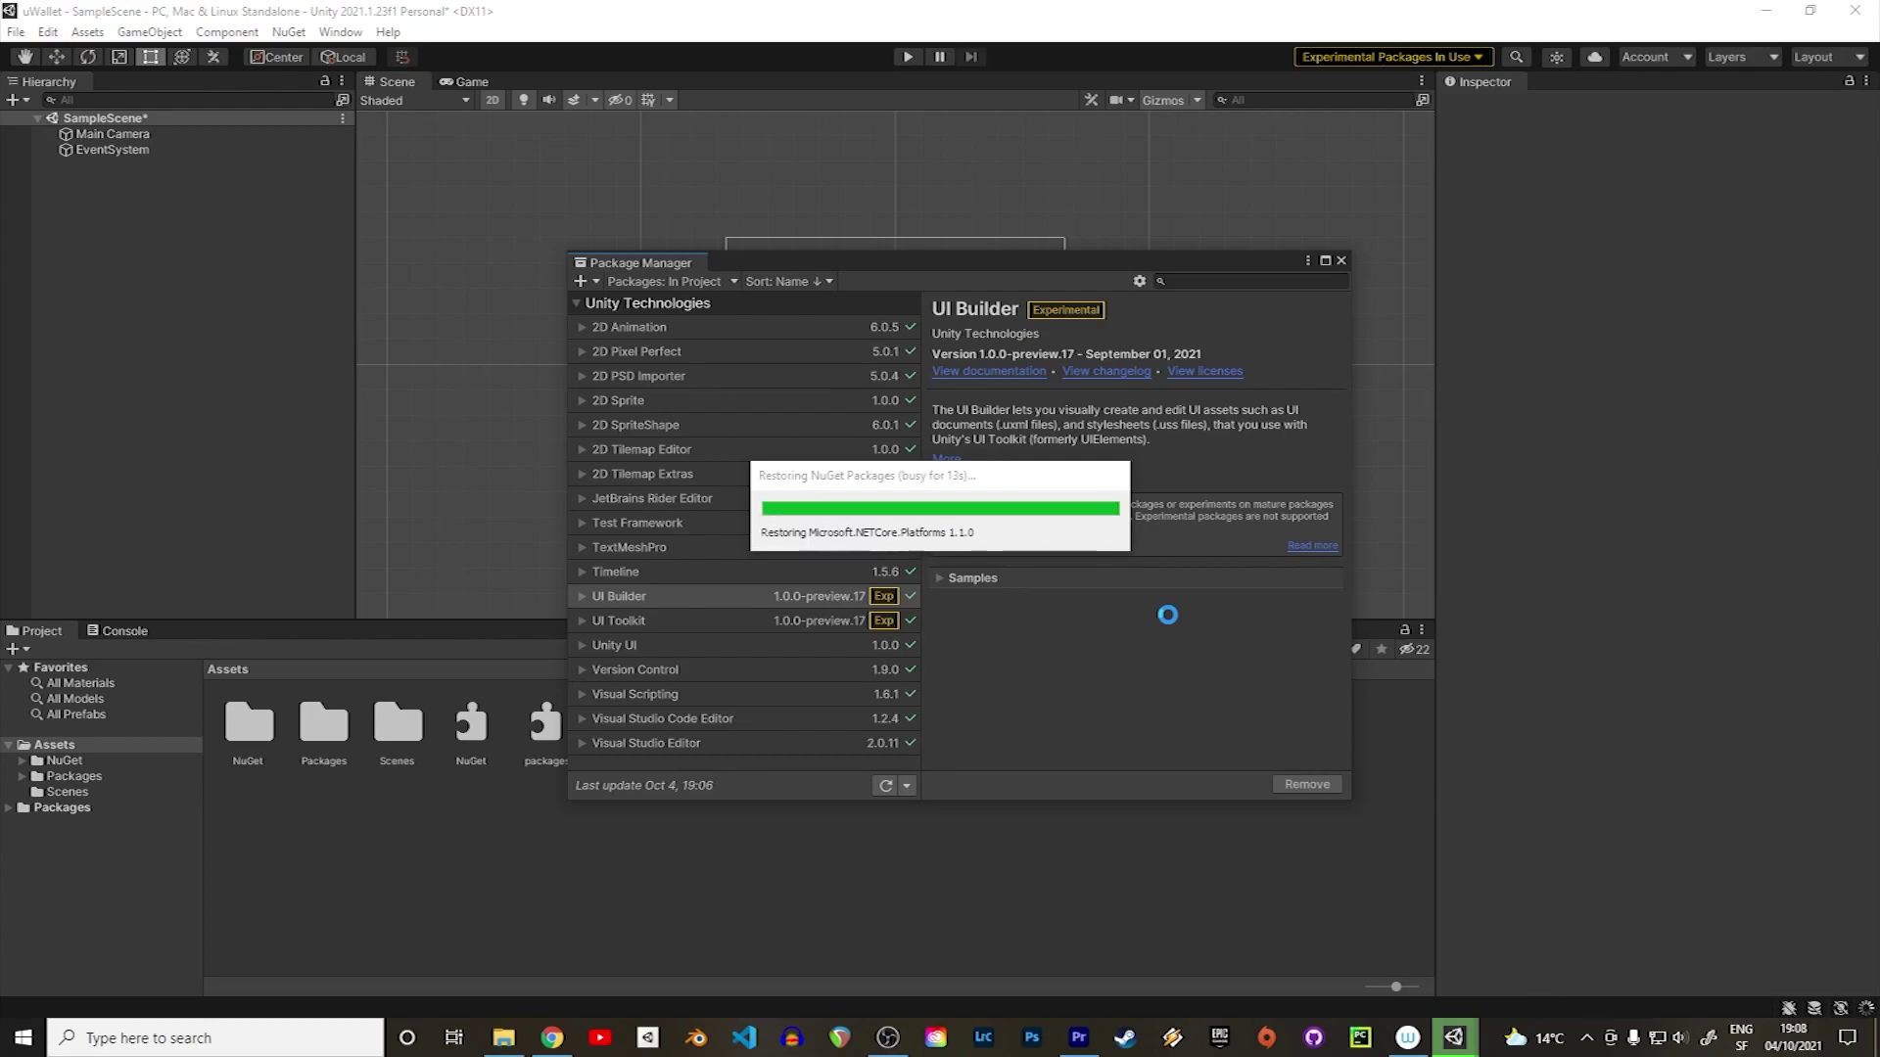
{"action": "left_click", "coordinate": [1340, 259]}
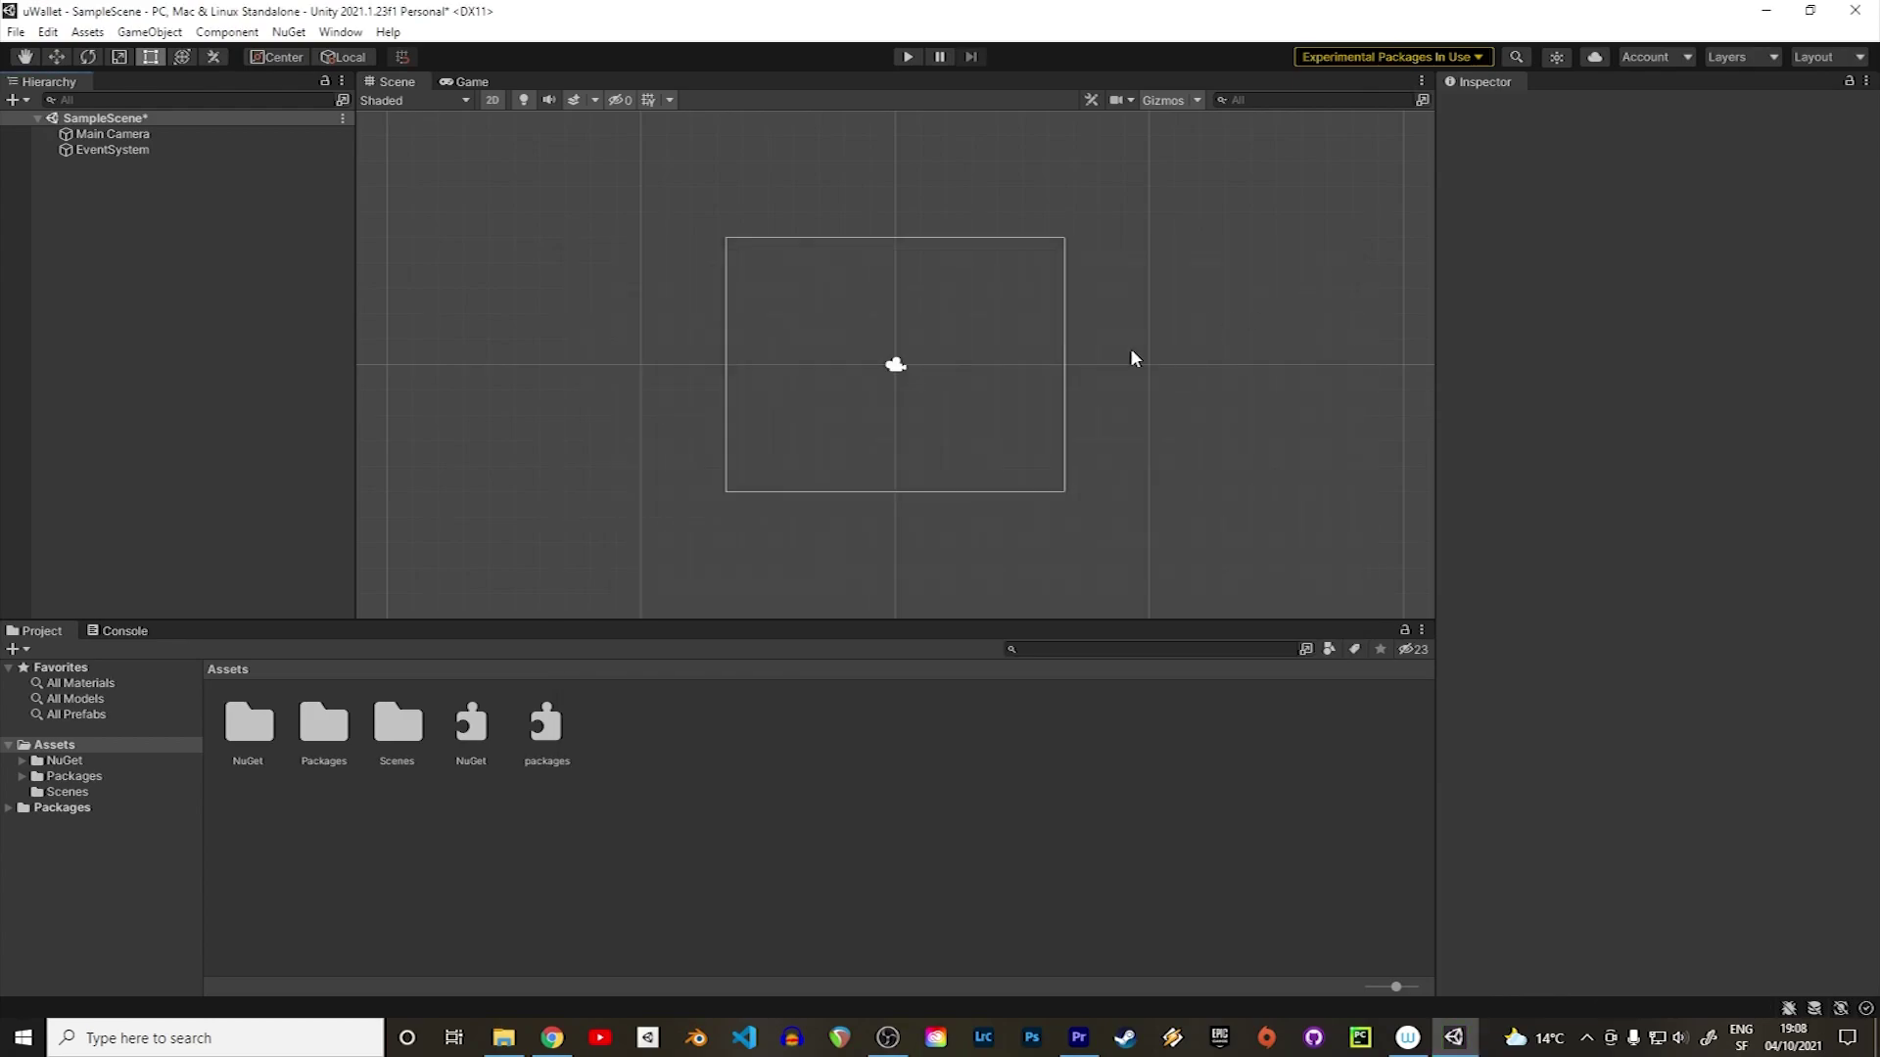
Create a UI Document scene object and a UI Document asset, both named uWallet.
{"action": "right_click", "coordinate": [205, 289]}
{"action": "mouse_move", "coordinate": [293, 687]}
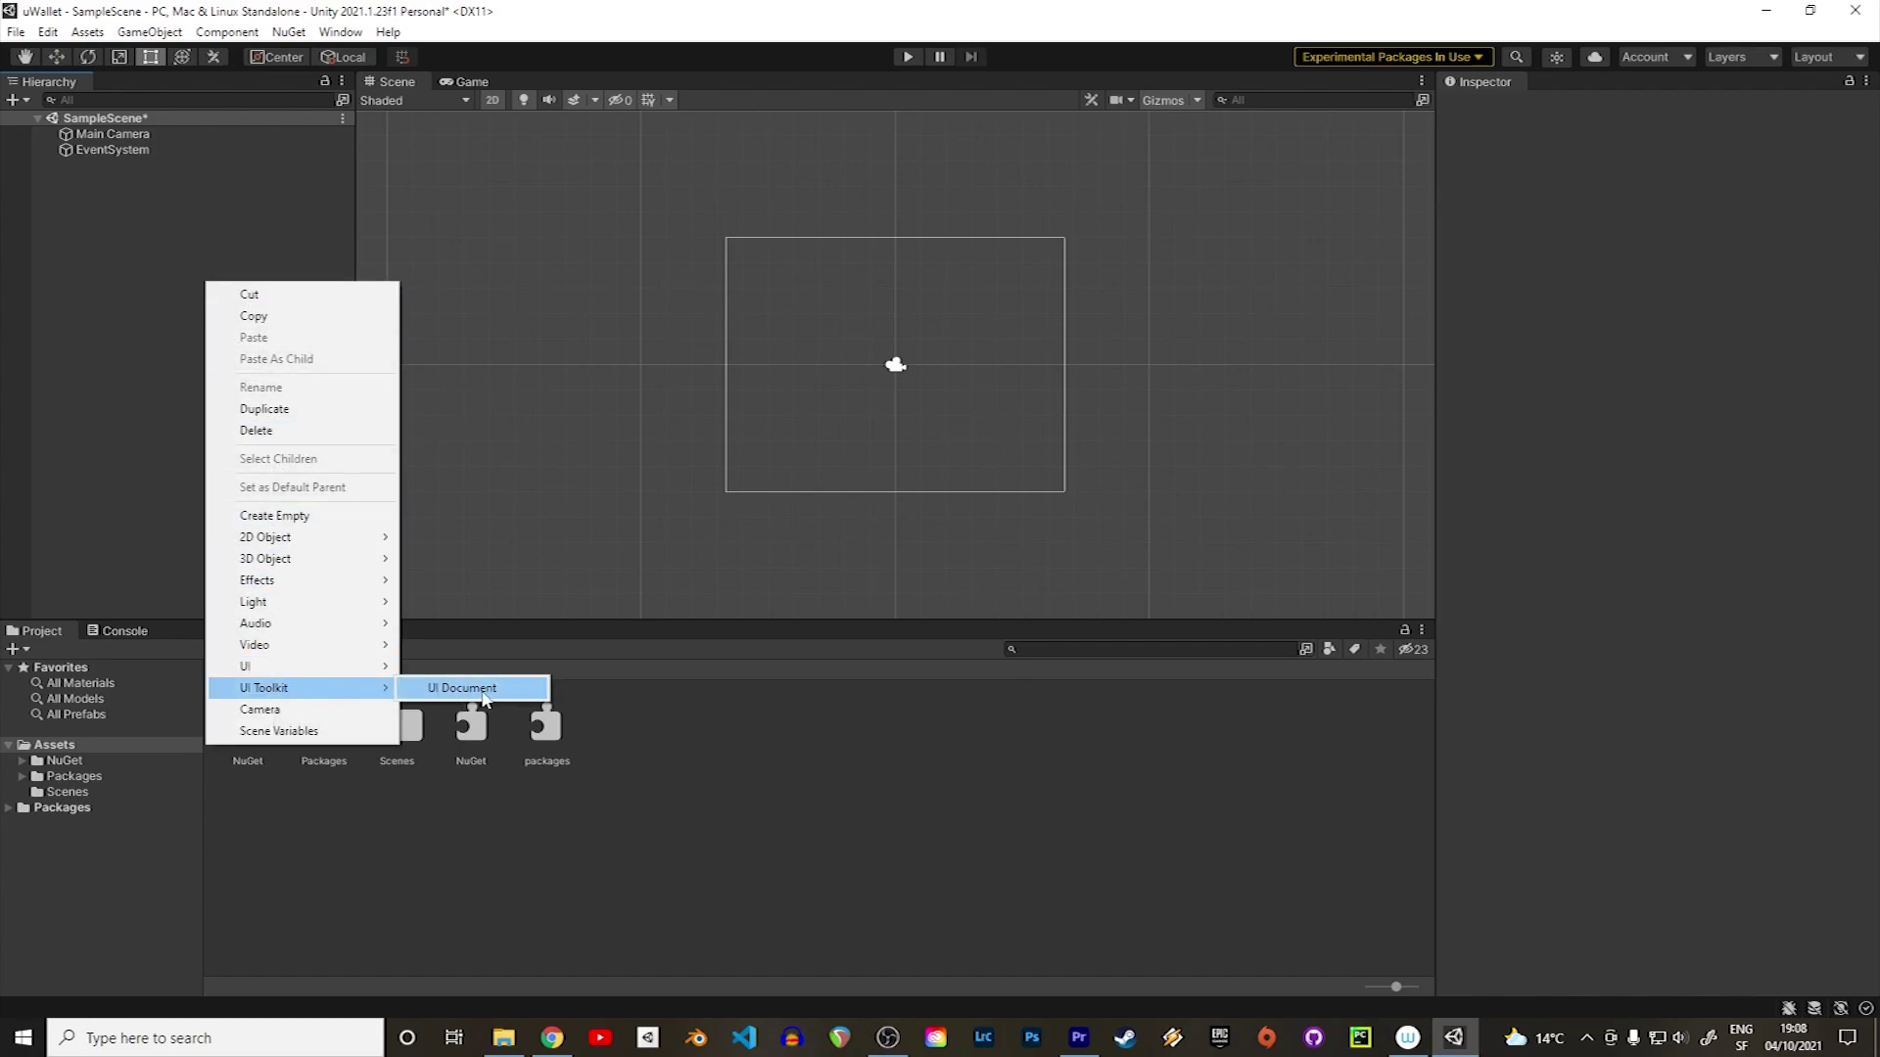
{"action": "left_click", "coordinate": [479, 689]}
{"action": "type", "text": "uWallet"}
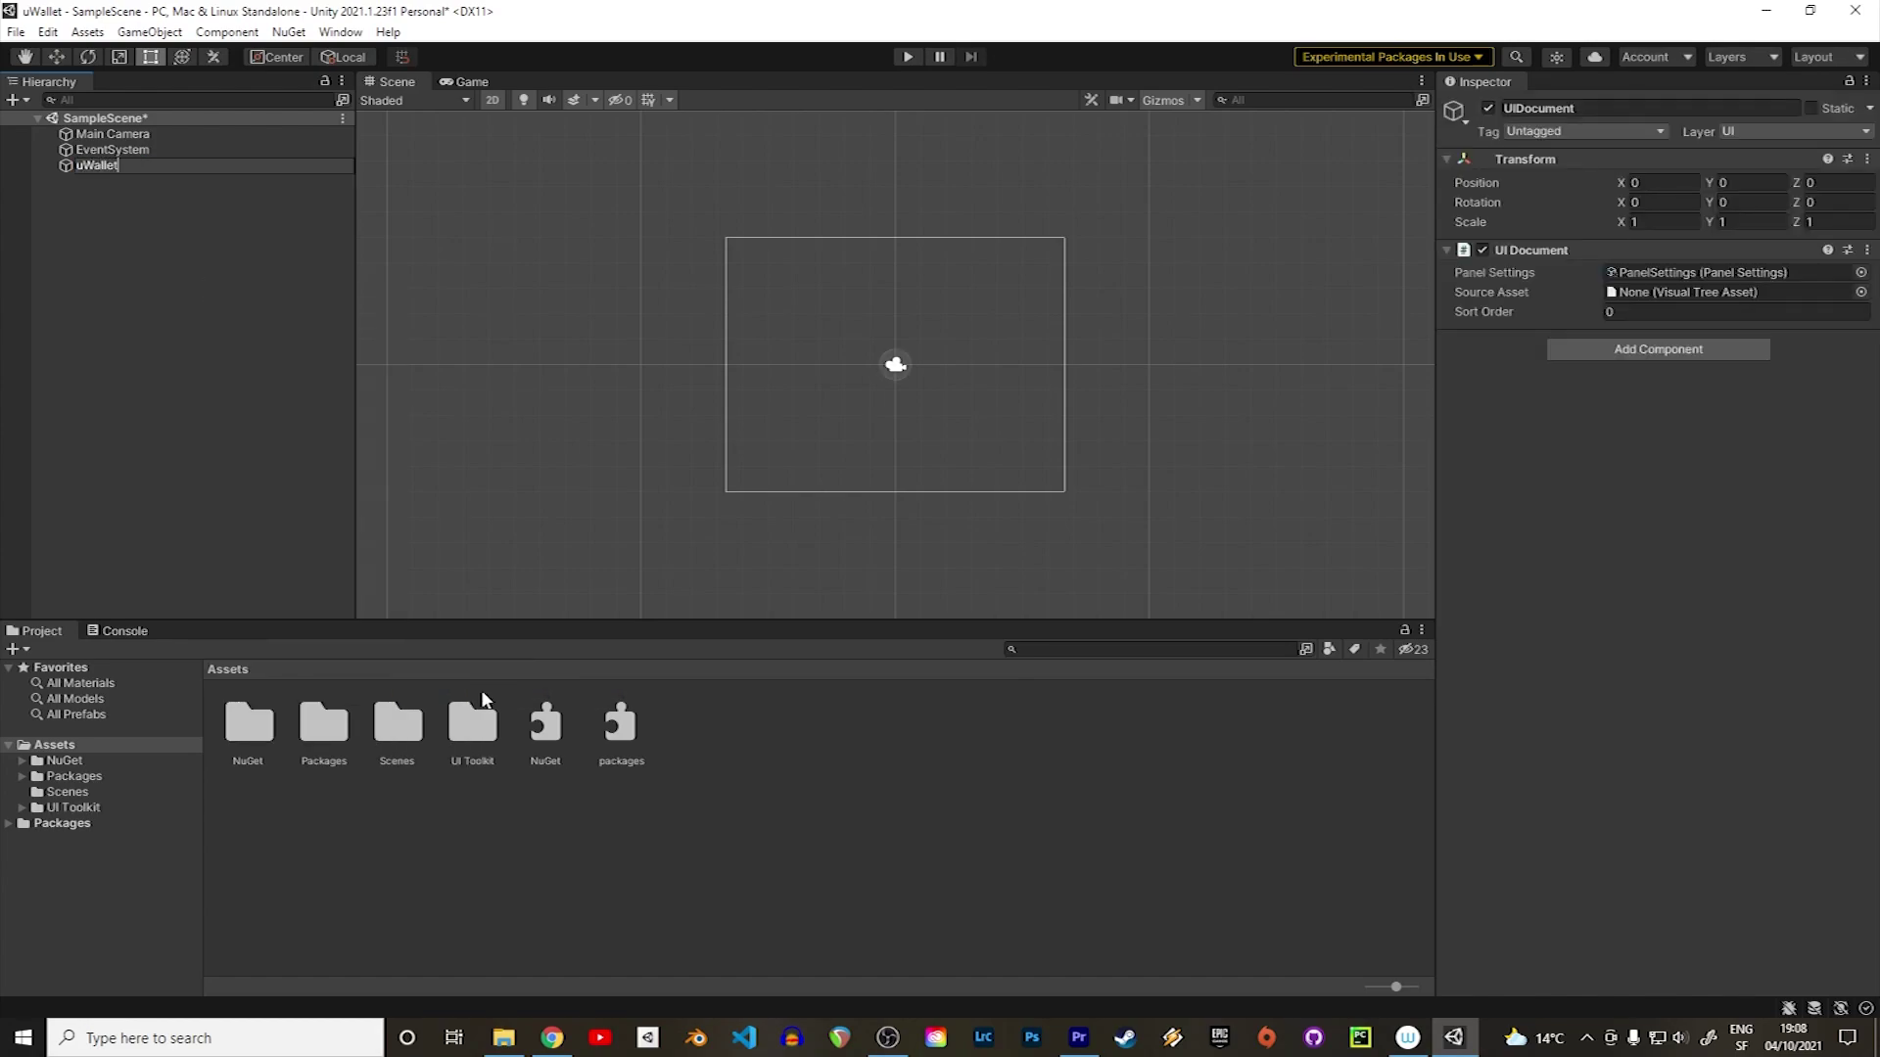
{"action": "key", "text": "Return"}
{"action": "right_click", "coordinate": [782, 742]}
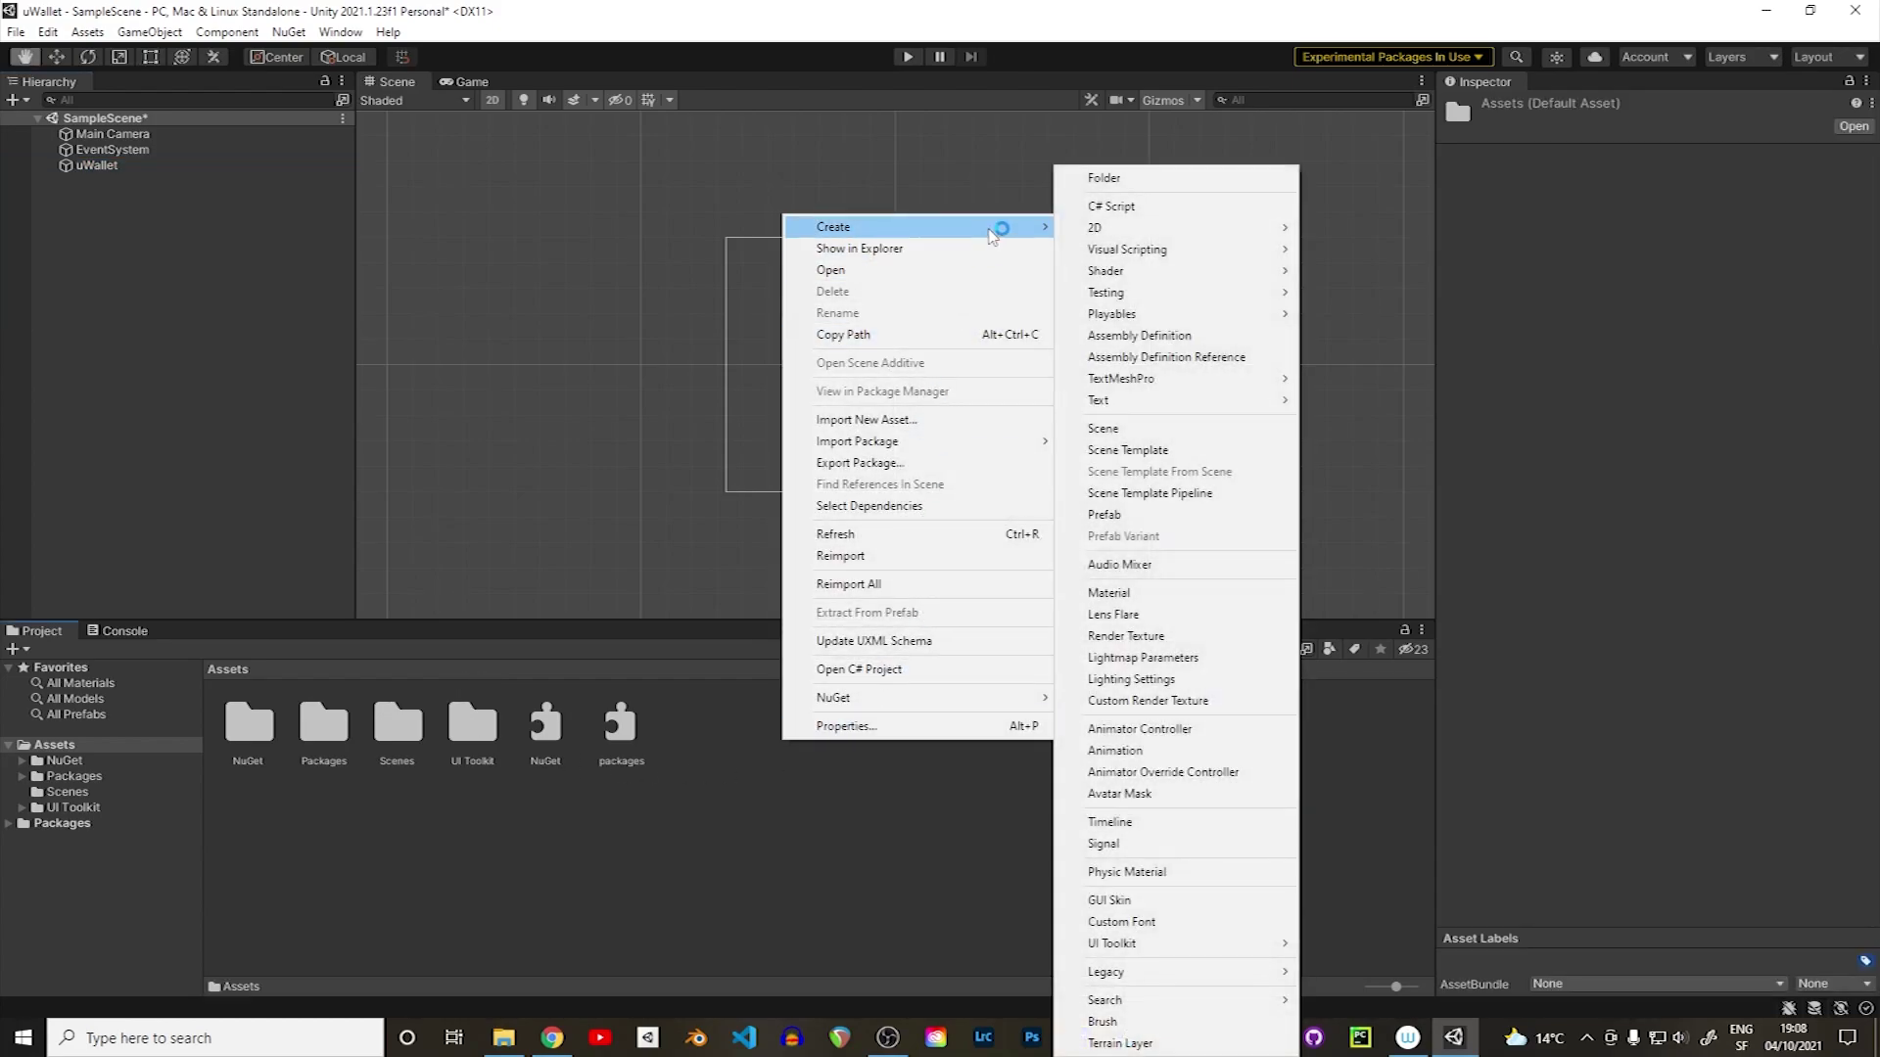
{"action": "mouse_move", "coordinate": [833, 226]}
{"action": "mouse_move", "coordinate": [1112, 942]}
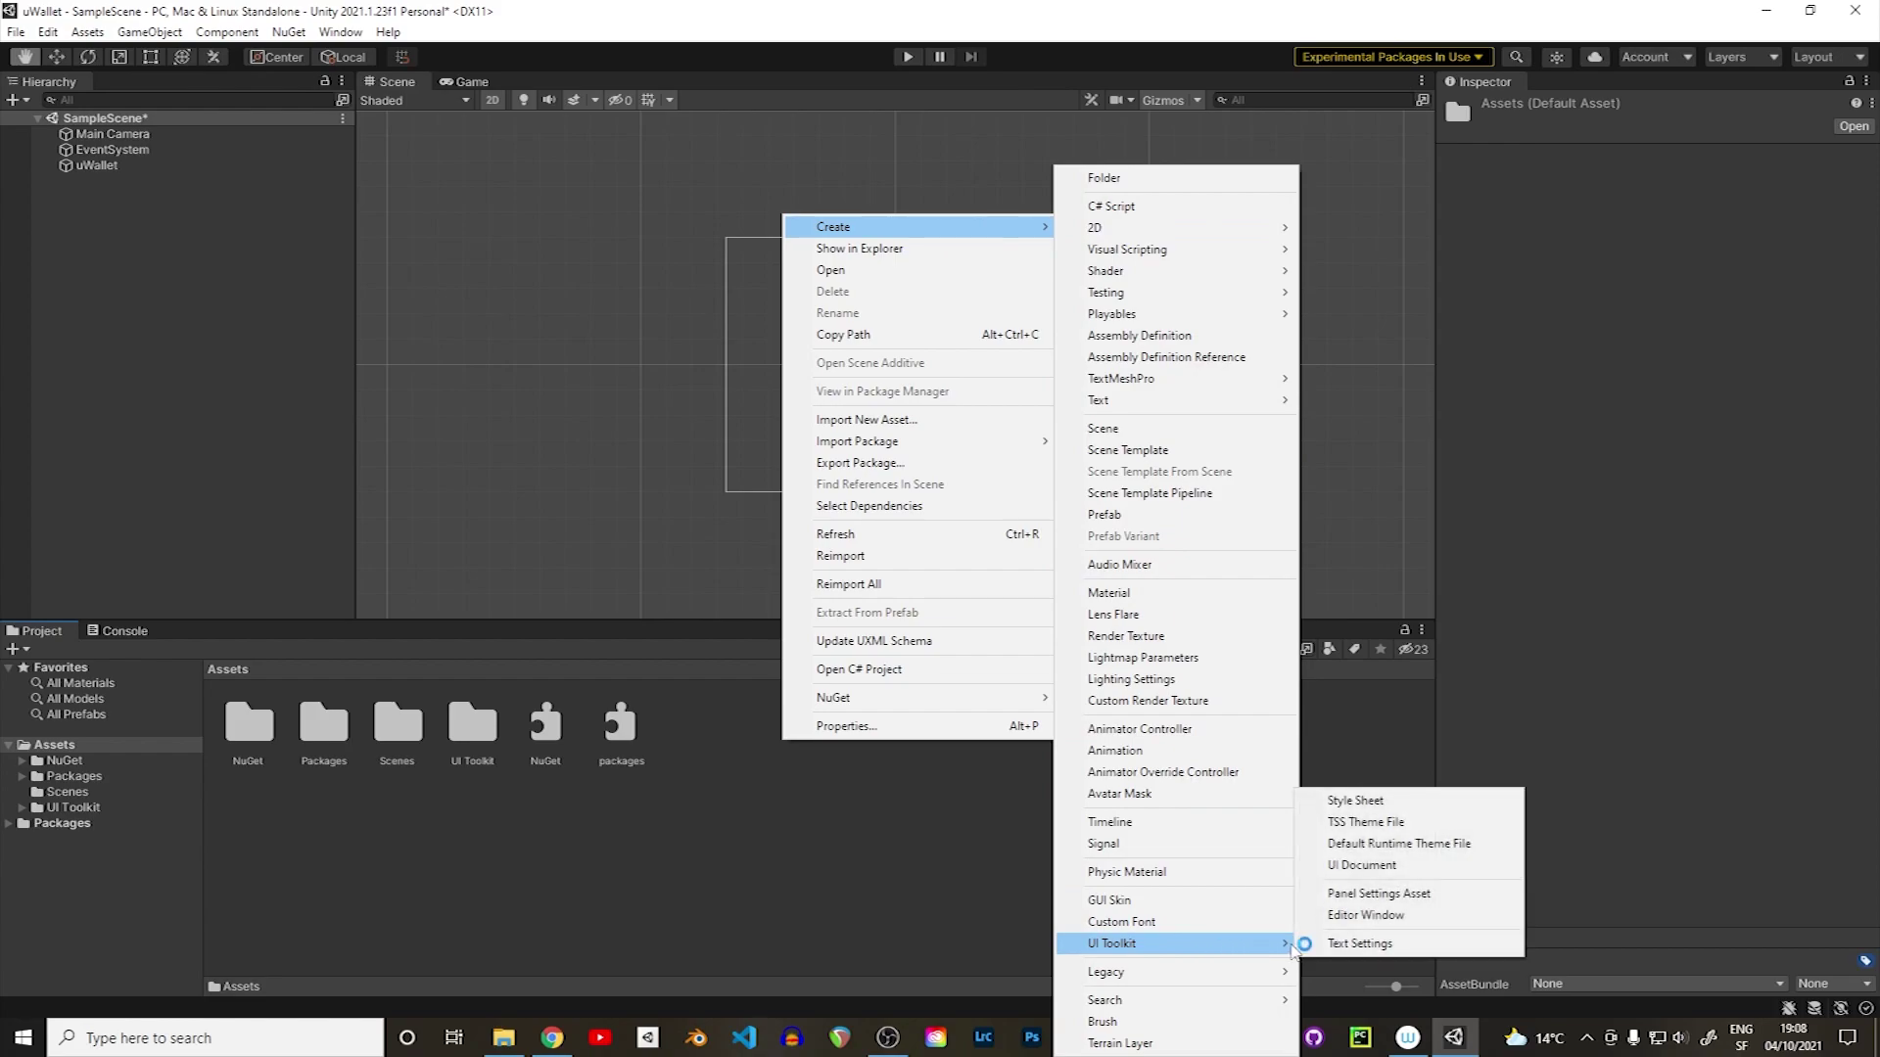
{"action": "left_click", "coordinate": [1402, 867]}
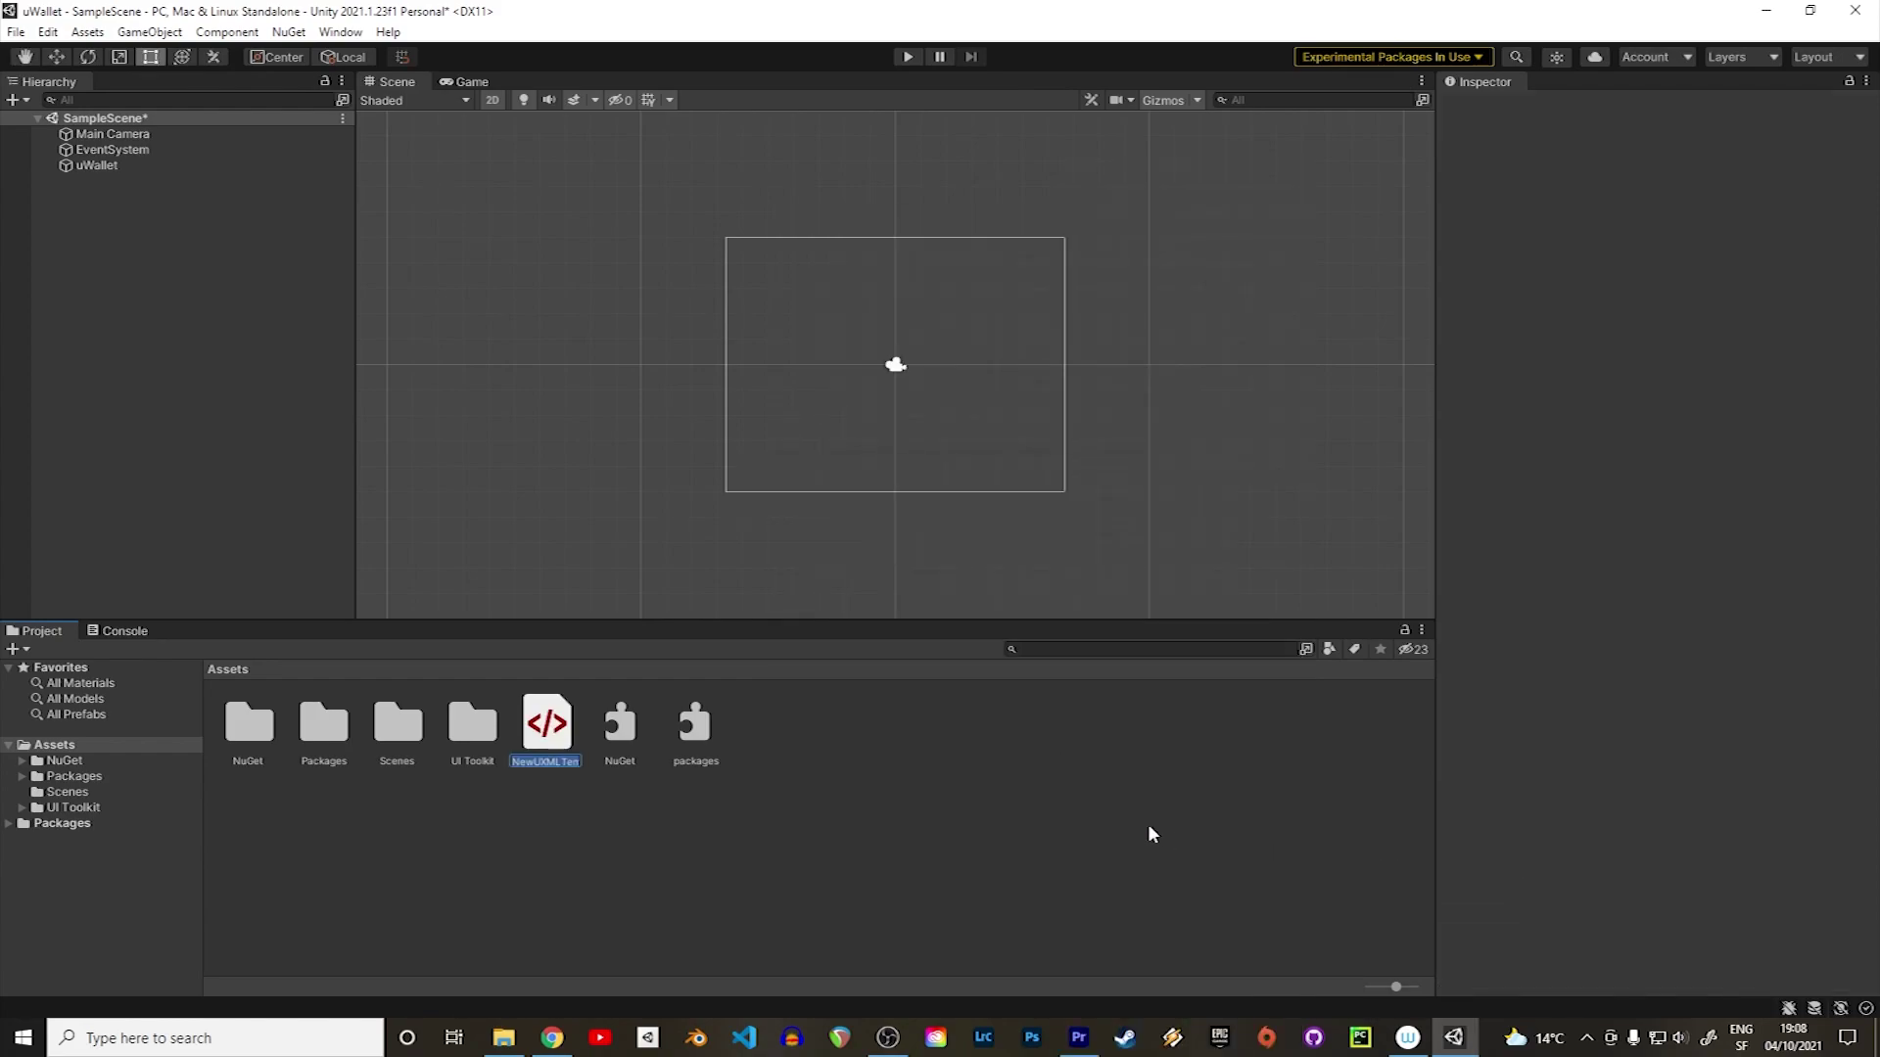
{"action": "type", "text": "uWallet"}
{"action": "key", "text": "Return"}
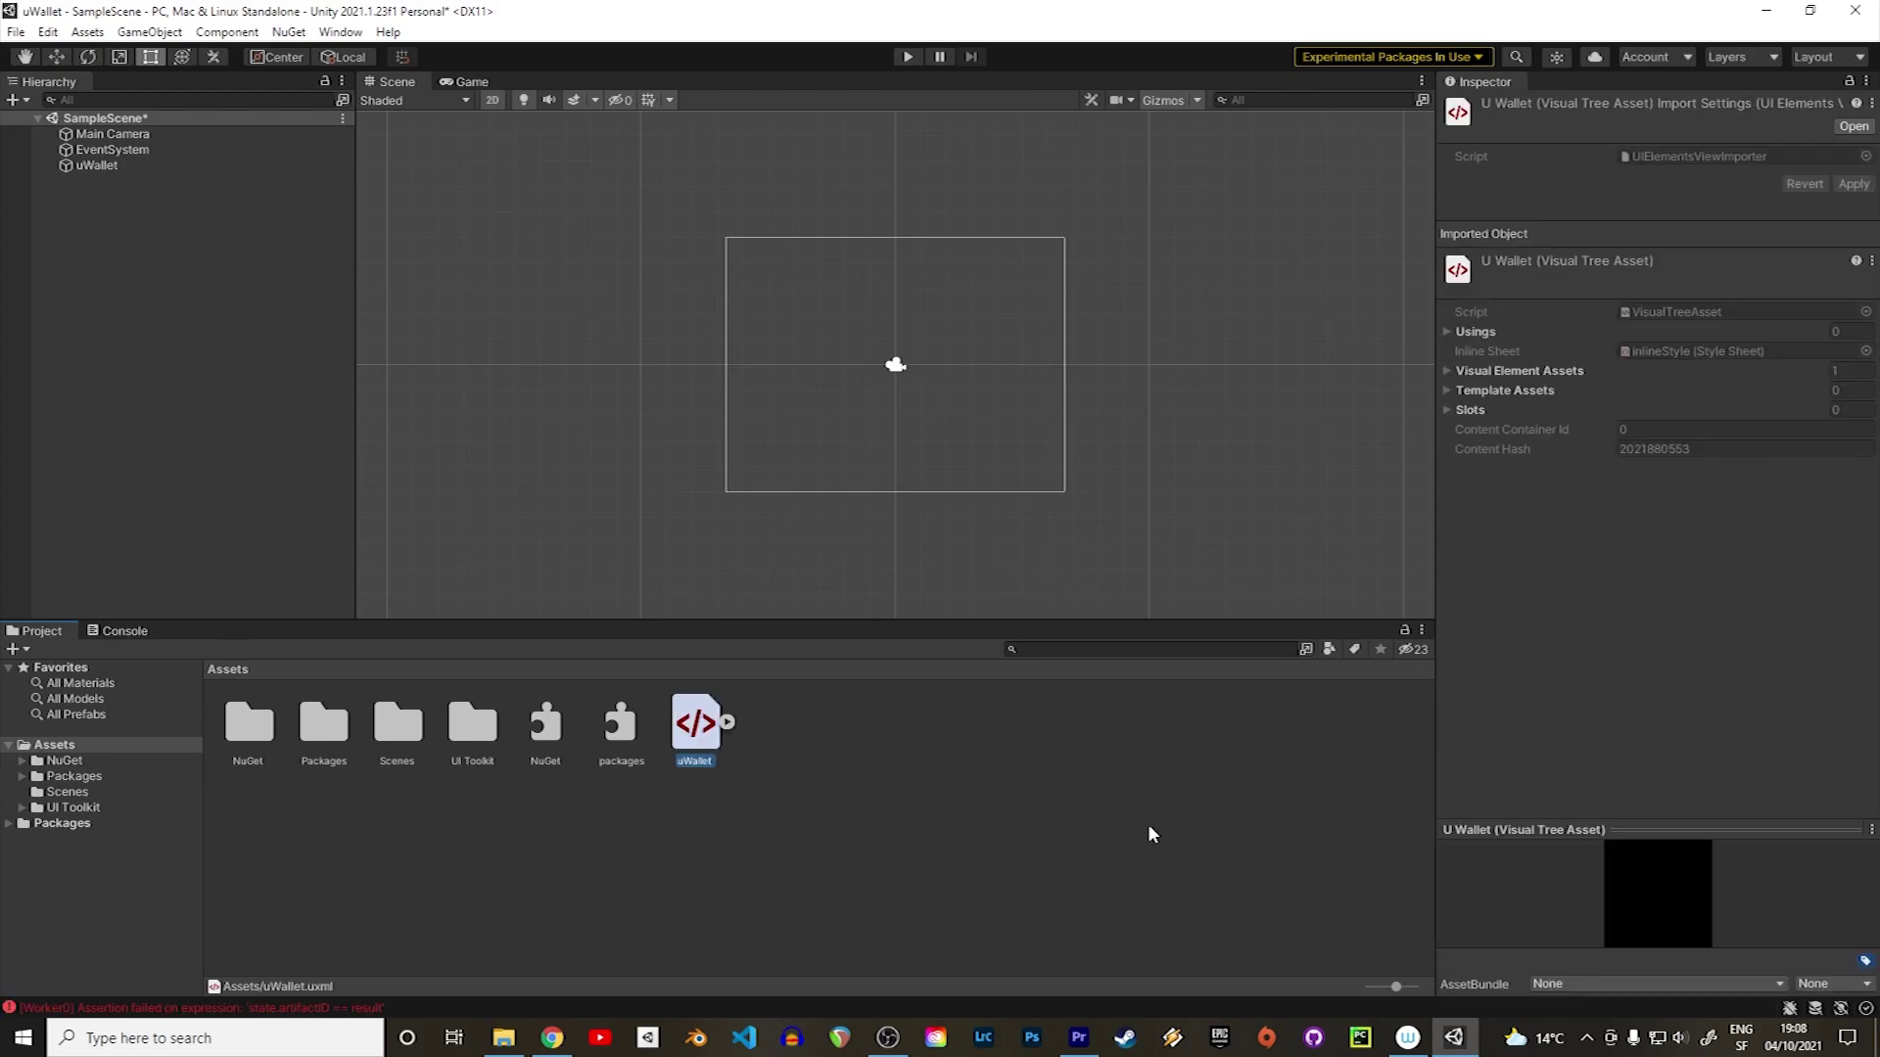
Assign uWallet.uxml as the Source Asset of the uWallet object's UI Document.
{"action": "left_click", "coordinate": [114, 165]}
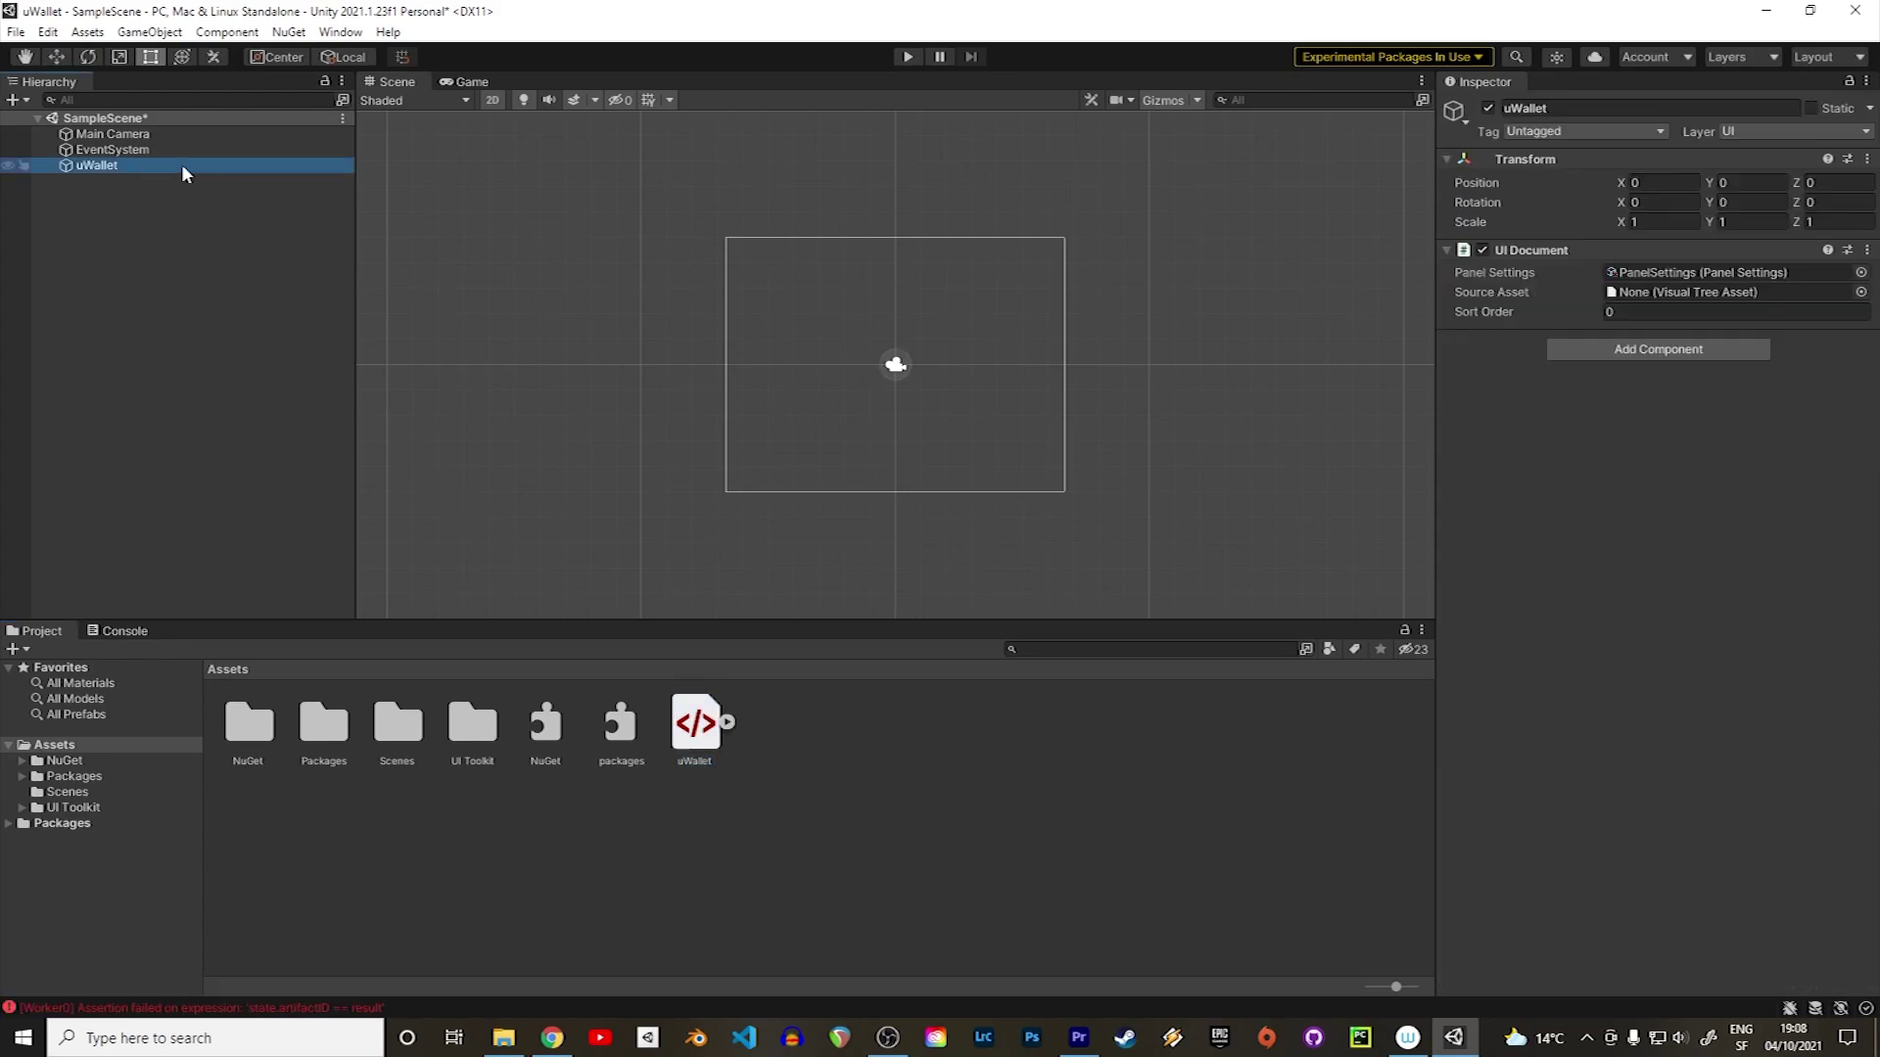
{"action": "left_click", "coordinate": [1860, 291]}
{"action": "double_click", "coordinate": [1764, 357]}
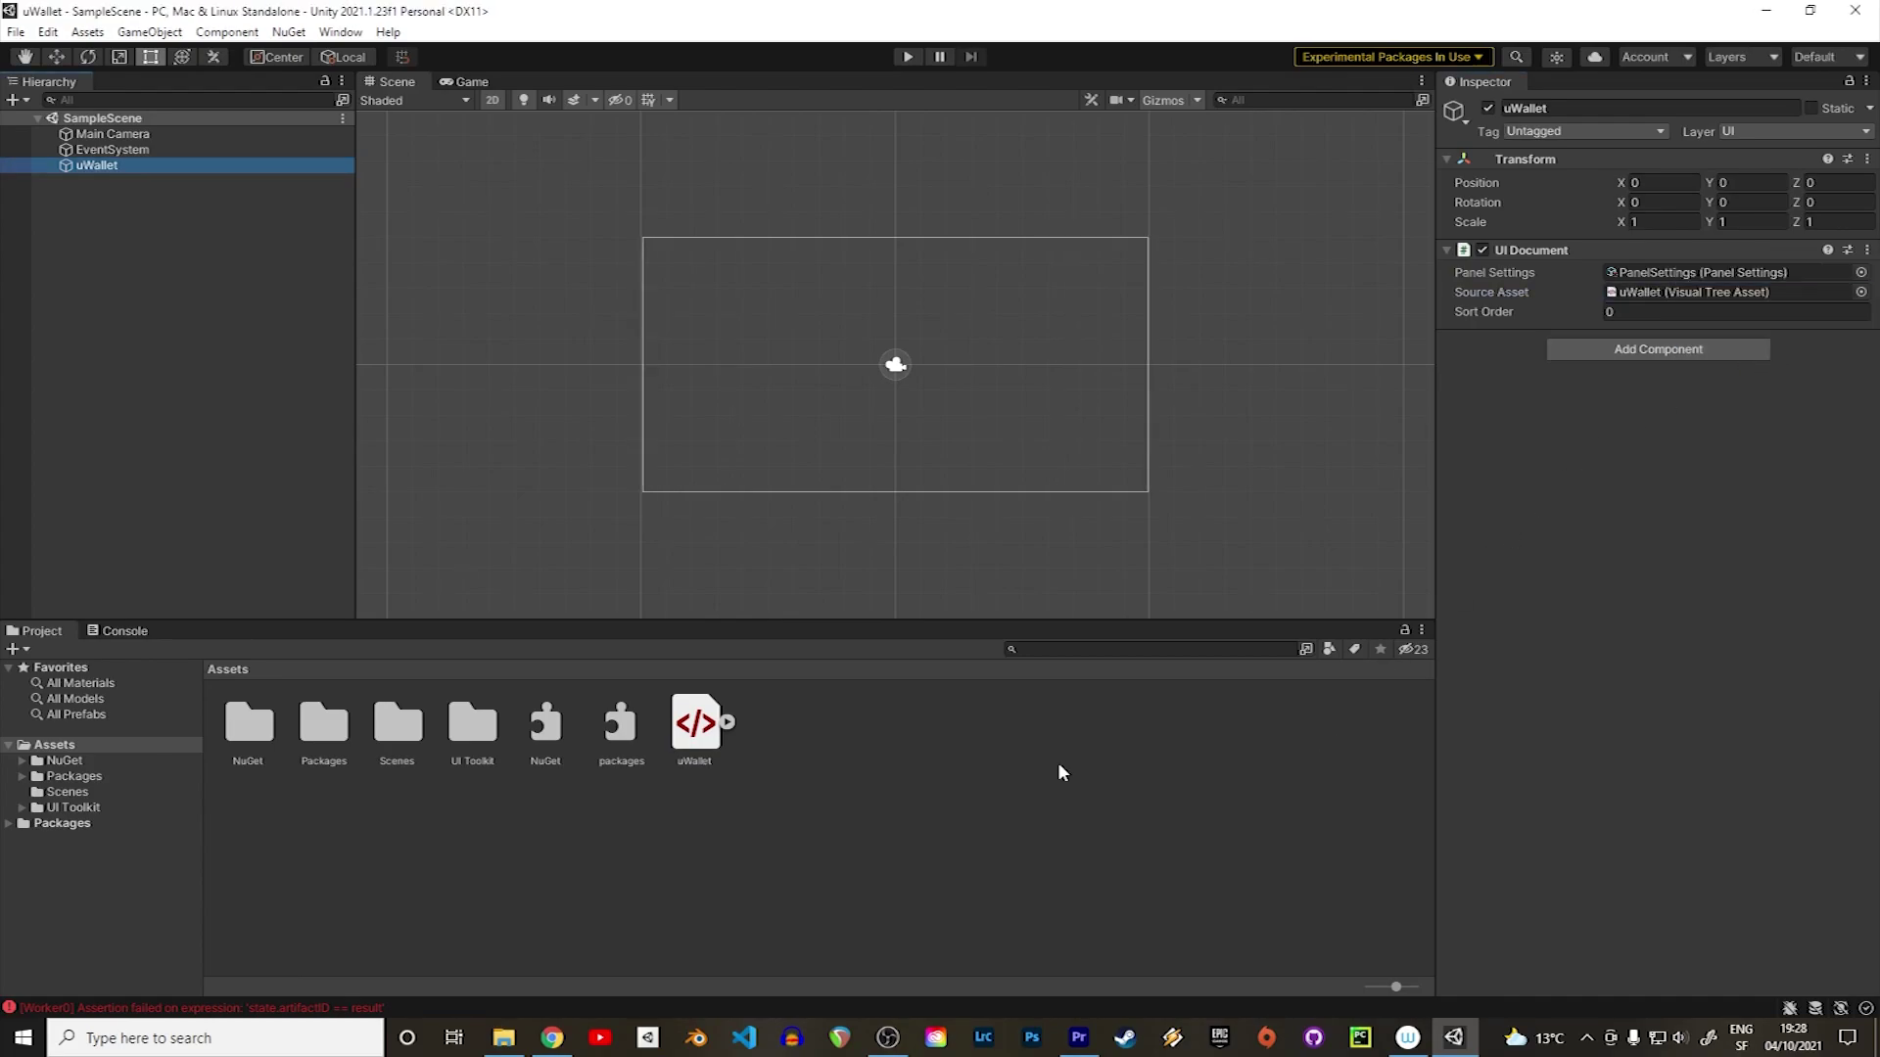
Open uWallet.uxml in the UI Builder and dock it into the editor layout.
{"action": "double_click", "coordinate": [697, 736]}
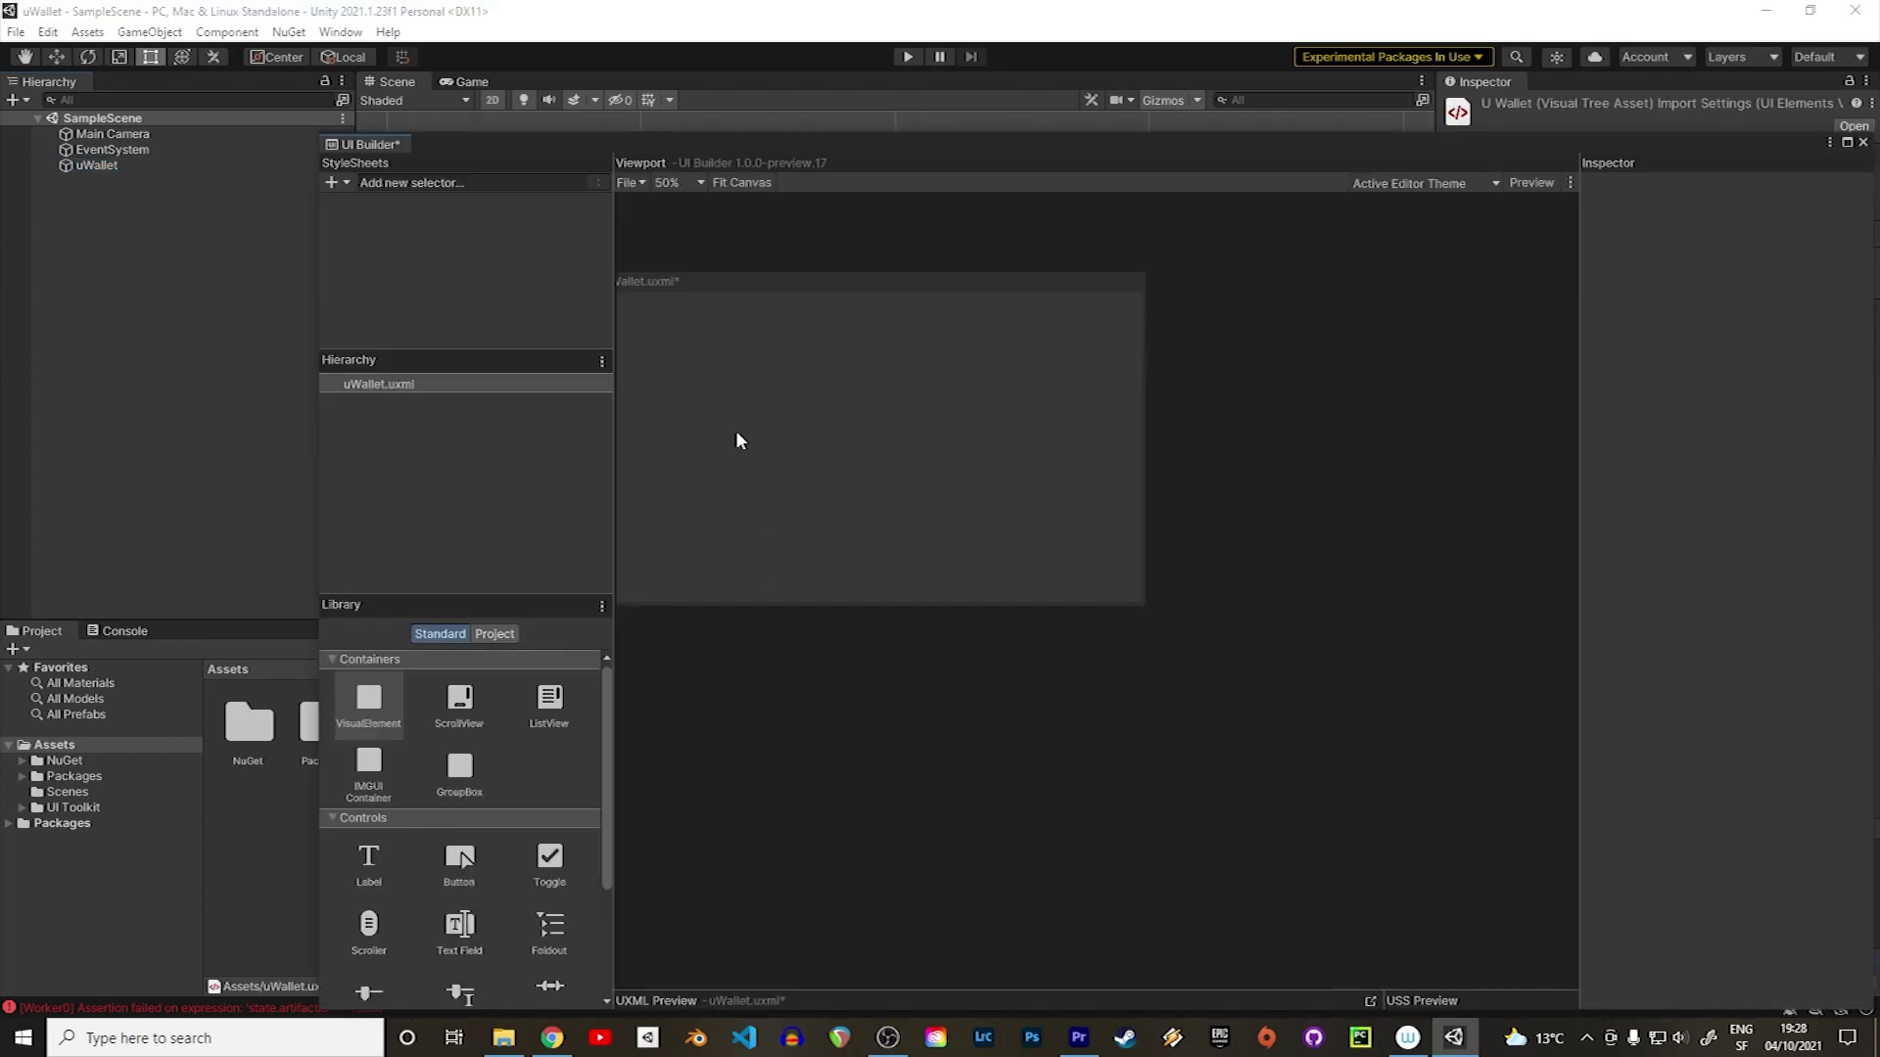
{"action": "left_click_drag", "start_coordinate": [358, 145], "coordinate": [437, 141]}
{"action": "left_click_drag", "start_coordinate": [524, 82], "coordinate": [525, 82]}
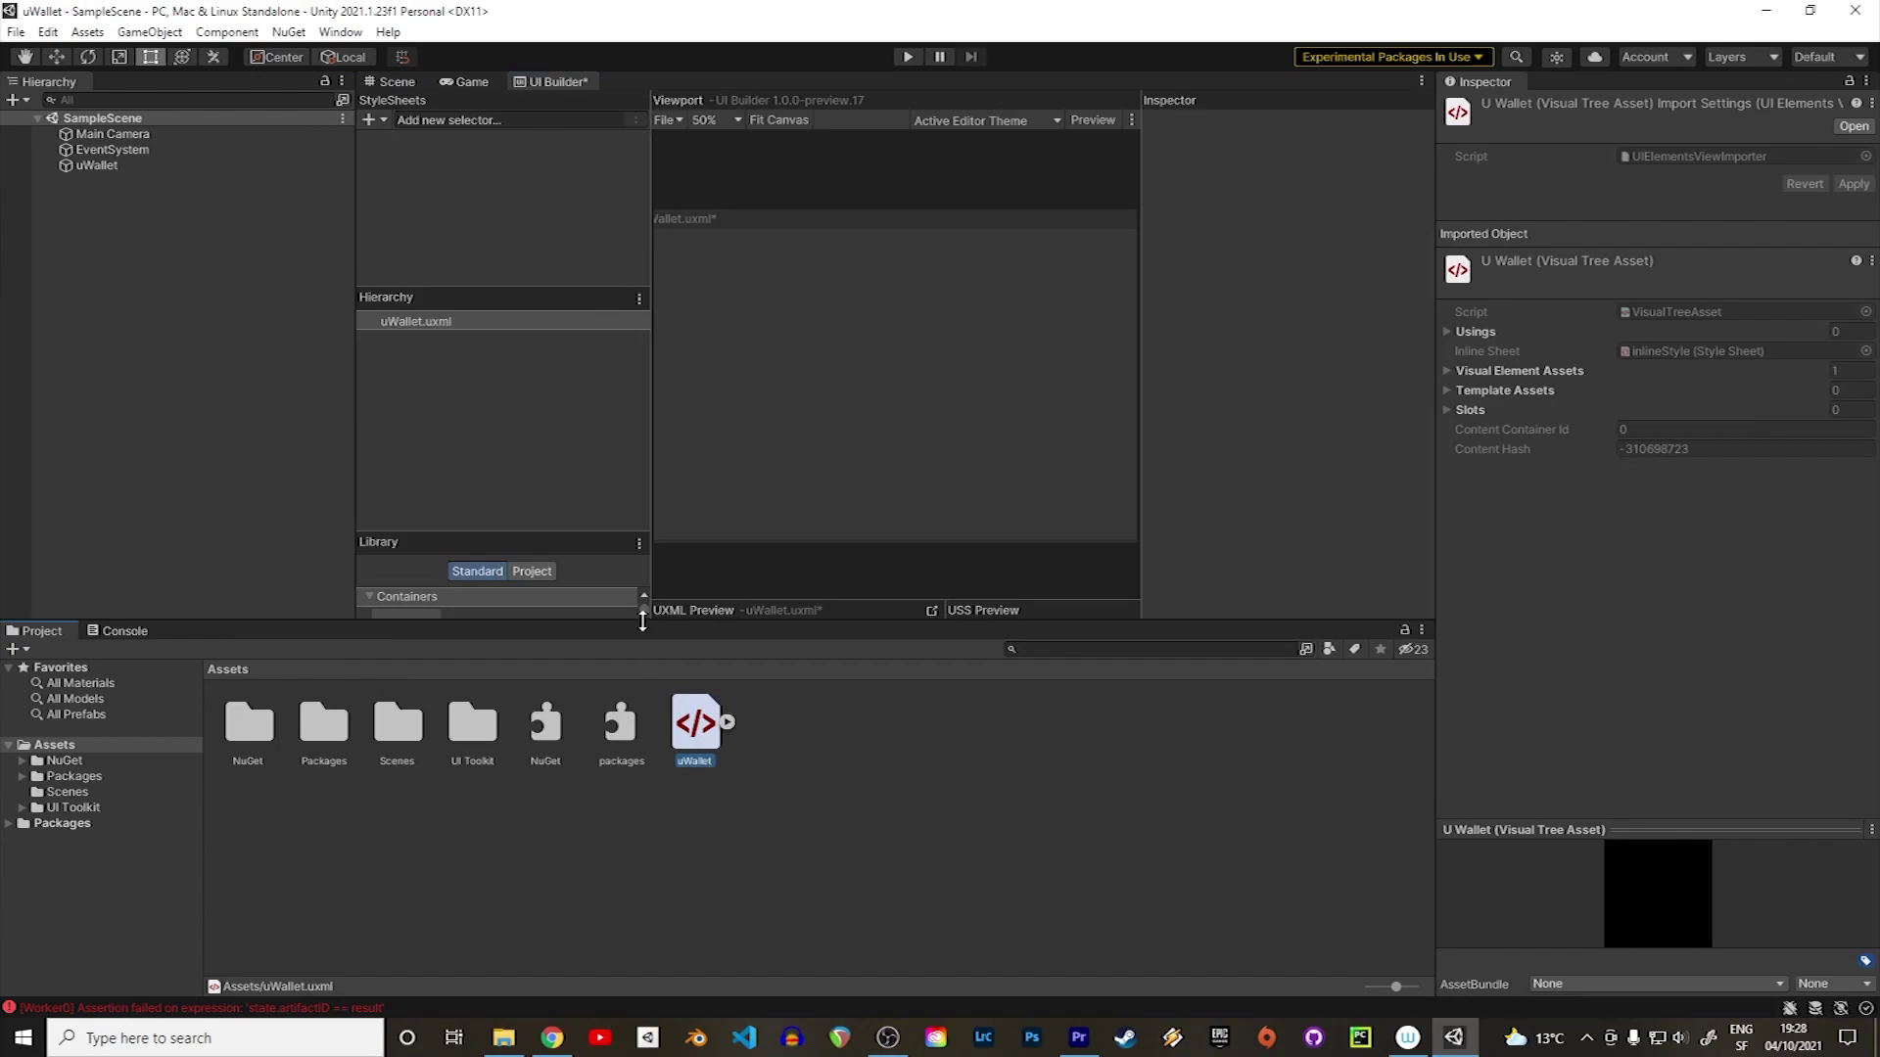
{"action": "left_click_drag", "start_coordinate": [642, 620], "coordinate": [635, 782]}
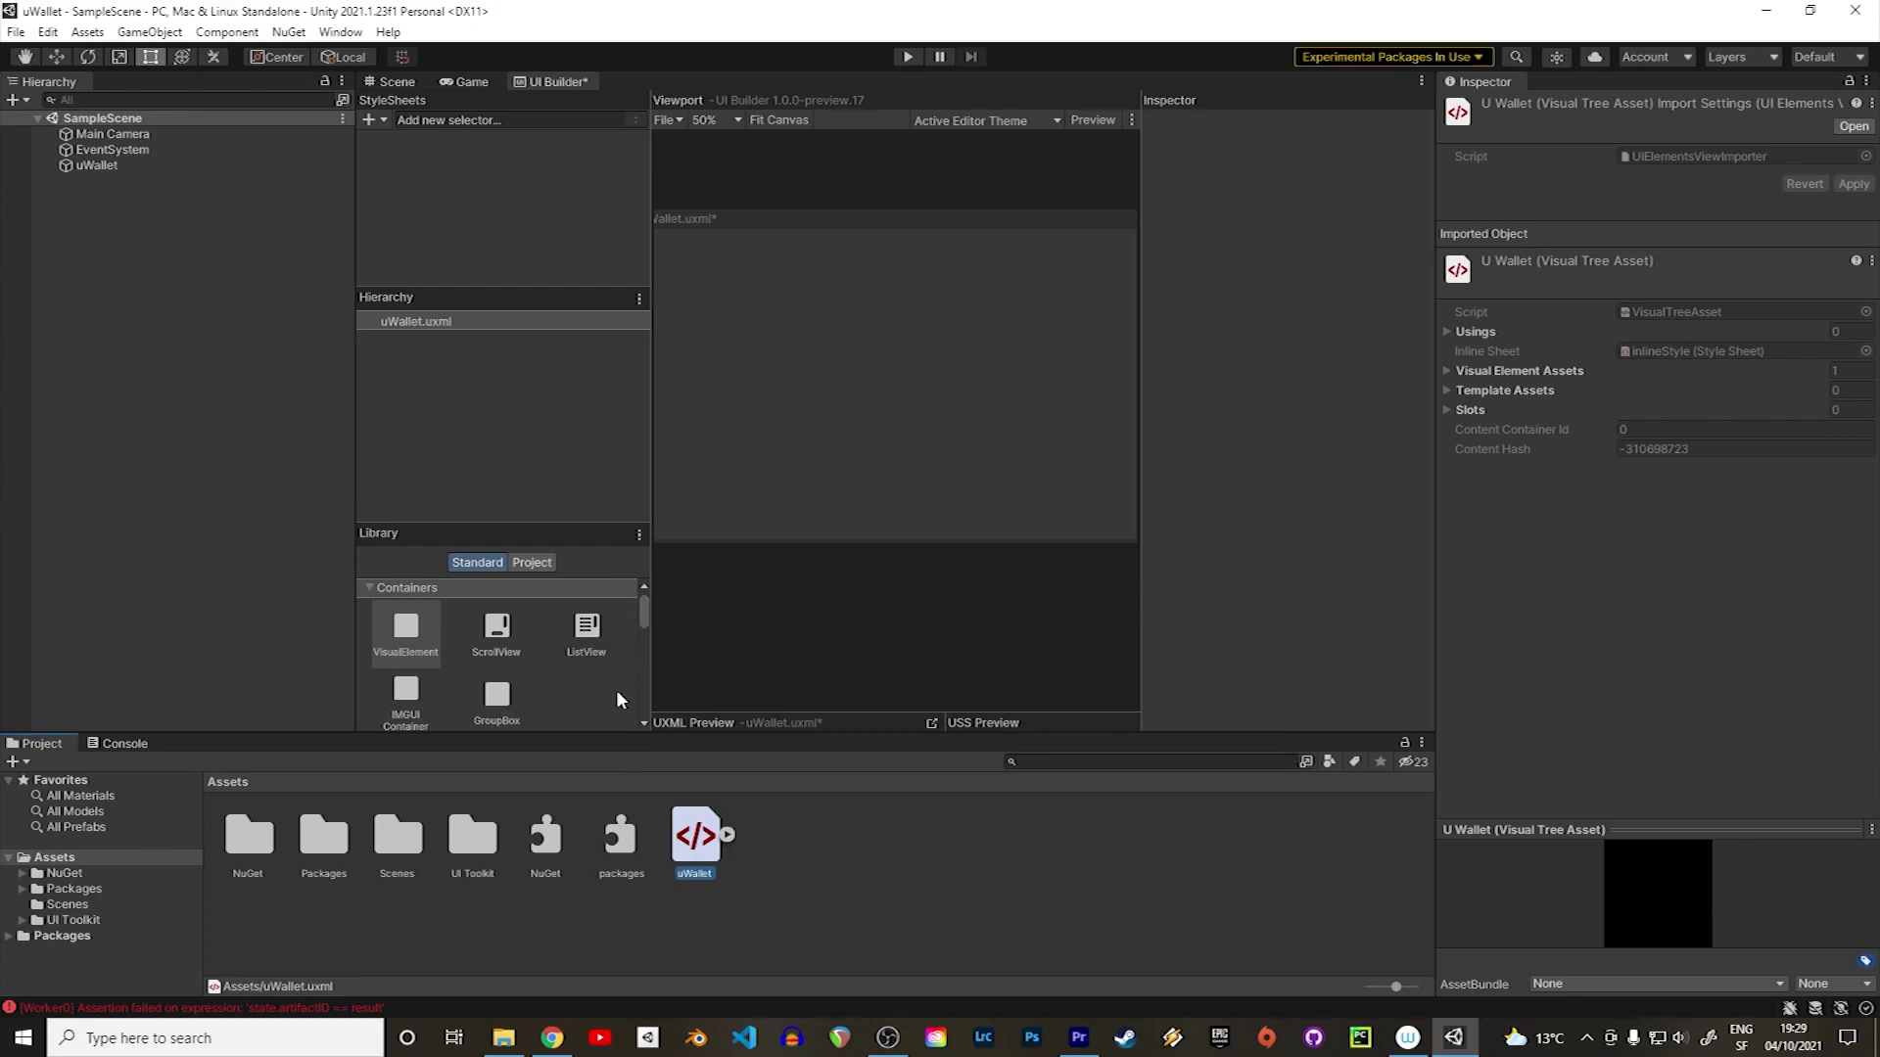
{"action": "left_click_drag", "start_coordinate": [642, 611], "coordinate": [643, 618]}
Add a VisualElement to the canvas and enable Match Game View.
{"action": "left_click_drag", "start_coordinate": [449, 637], "coordinate": [460, 319]}
{"action": "left_click", "coordinate": [474, 319]}
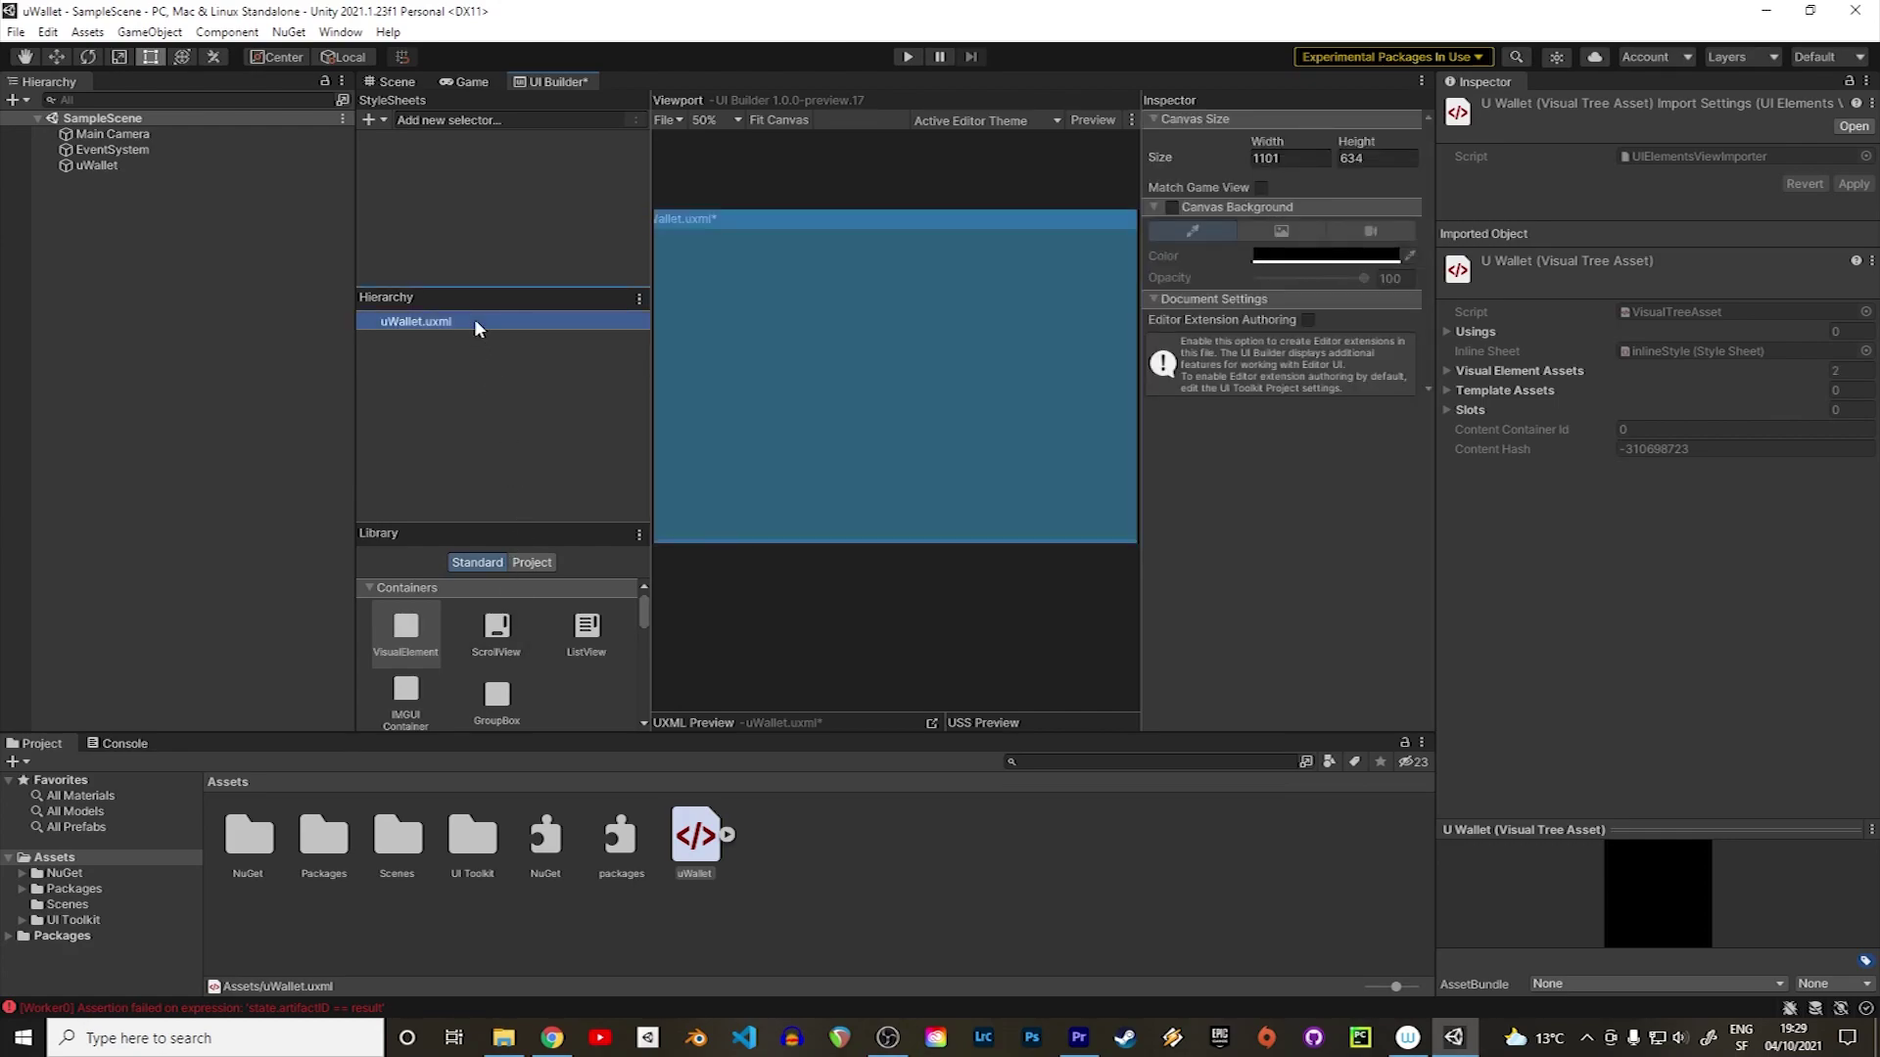
{"action": "left_click", "coordinate": [1260, 188]}
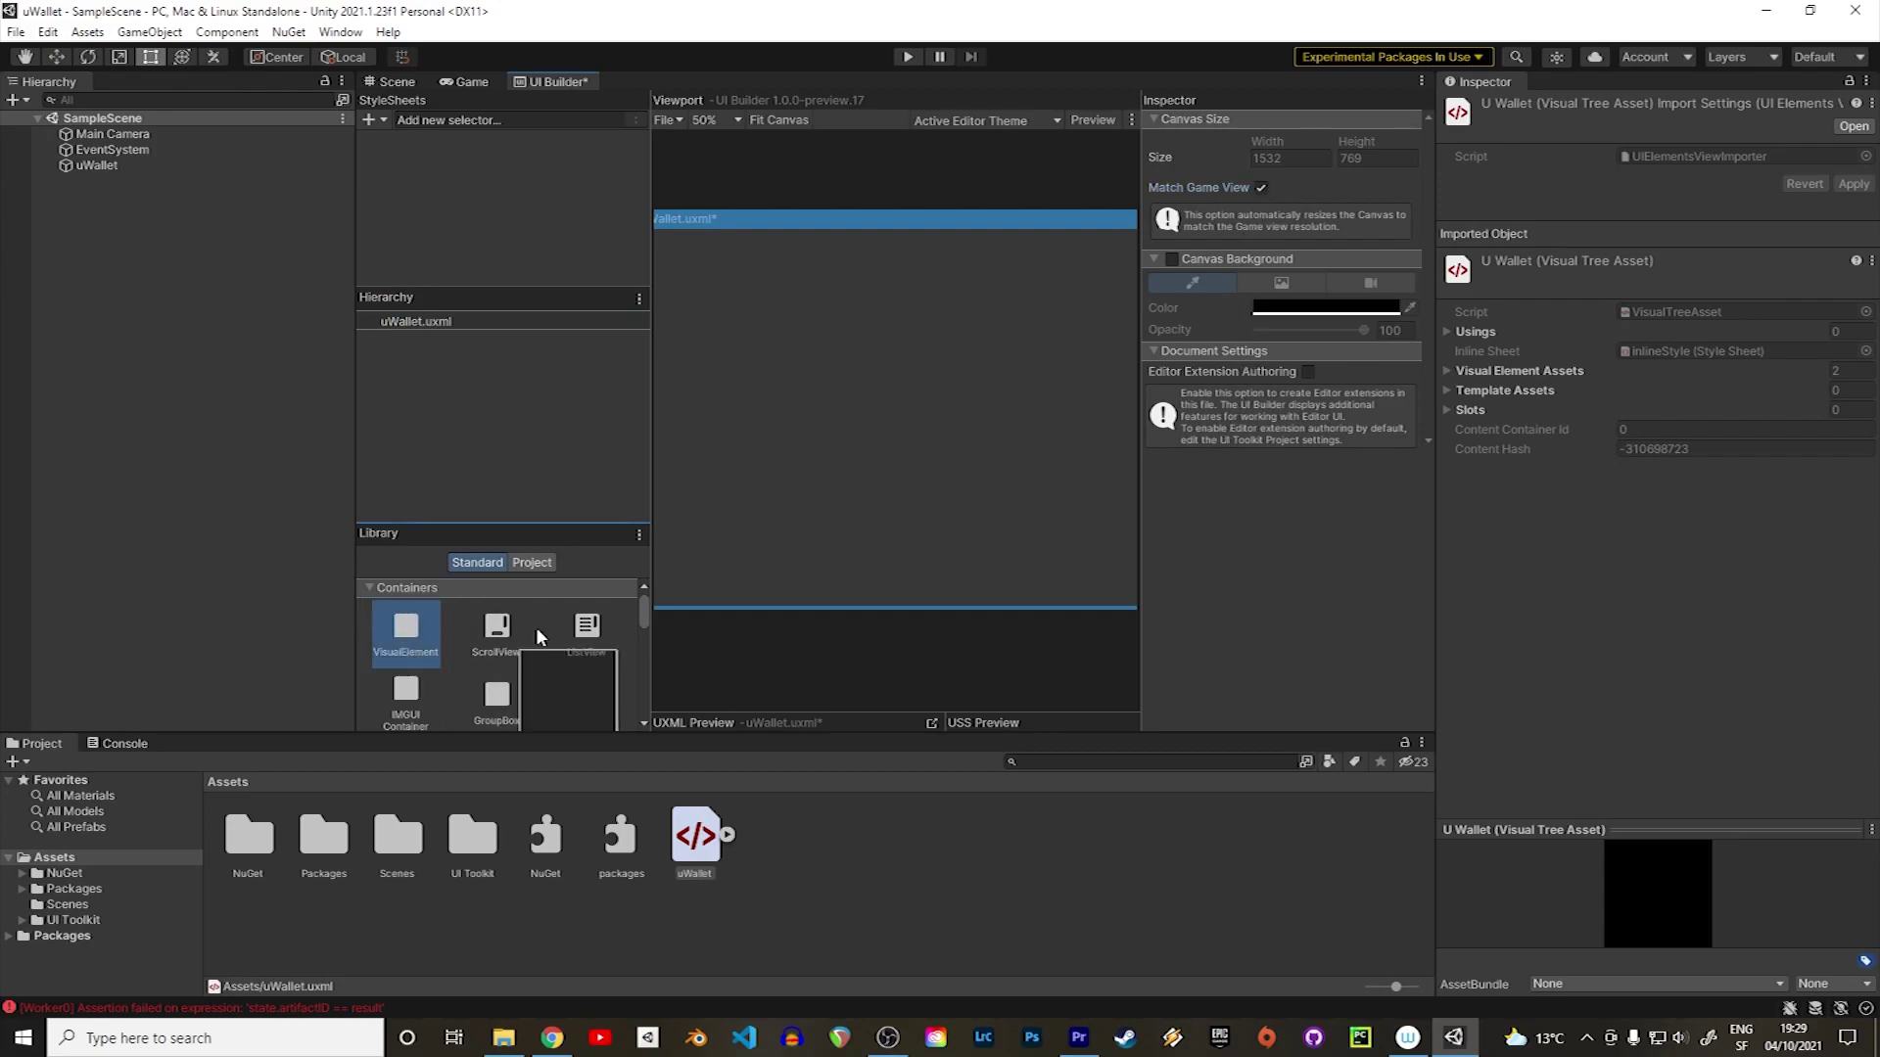
Add a visual element sized 50% by 50% with 25% left, top, right and bottom offsets.
{"action": "left_click_drag", "start_coordinate": [401, 643], "coordinate": [837, 367]}
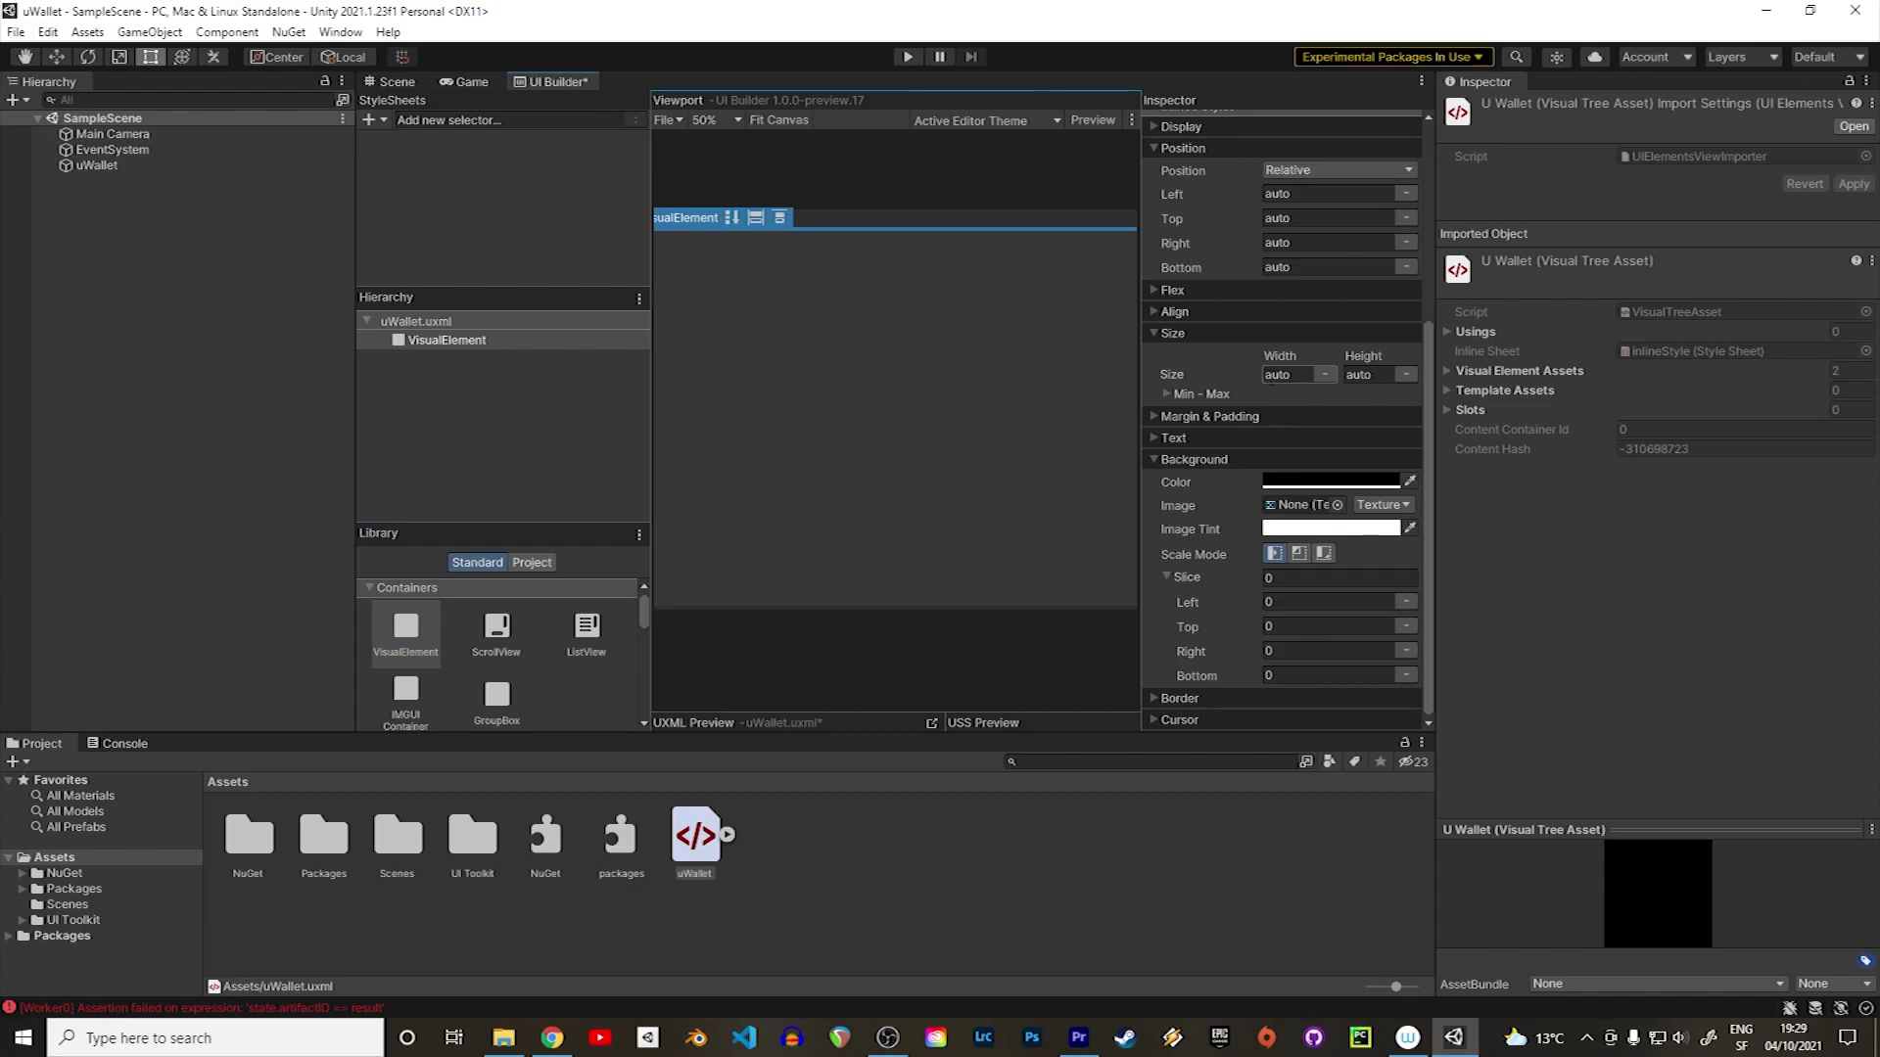
{"action": "left_click", "coordinate": [1277, 375]}
{"action": "type", "text": "50%"}
{"action": "key", "text": "Tab"}
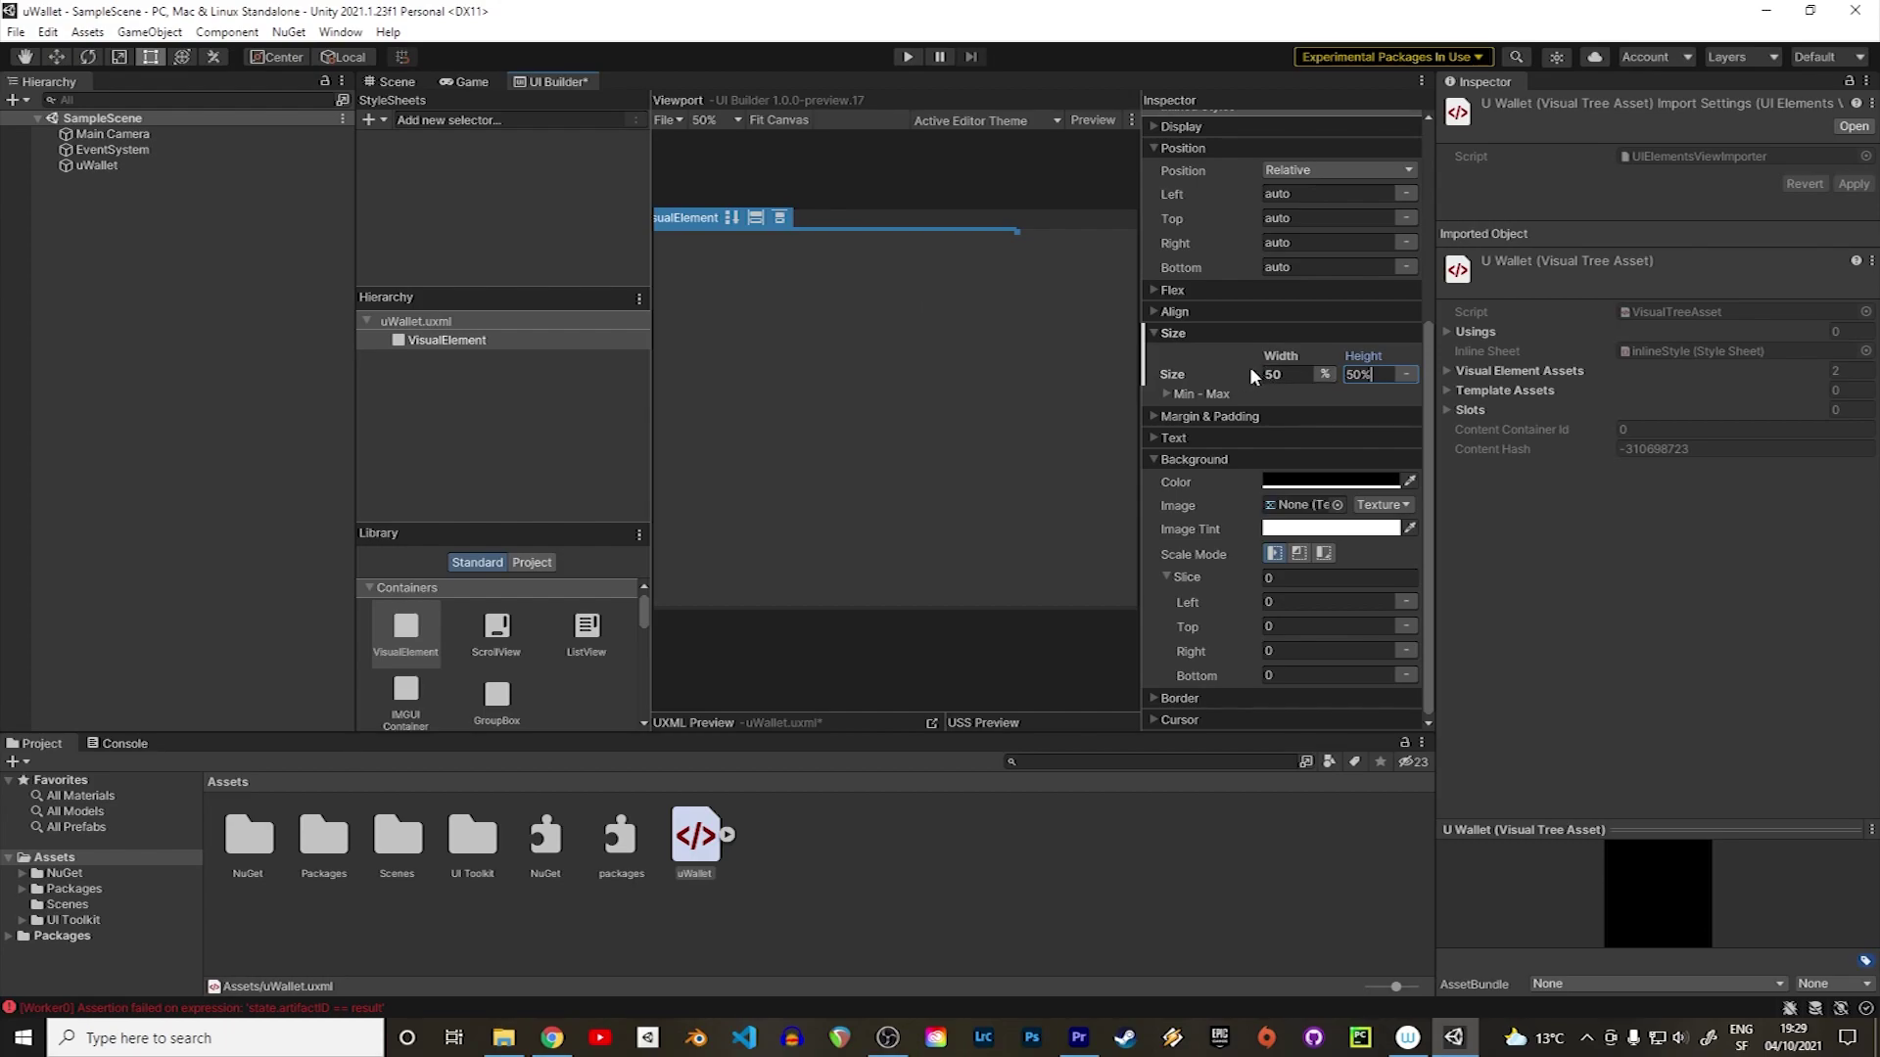
{"action": "key", "text": "Return"}
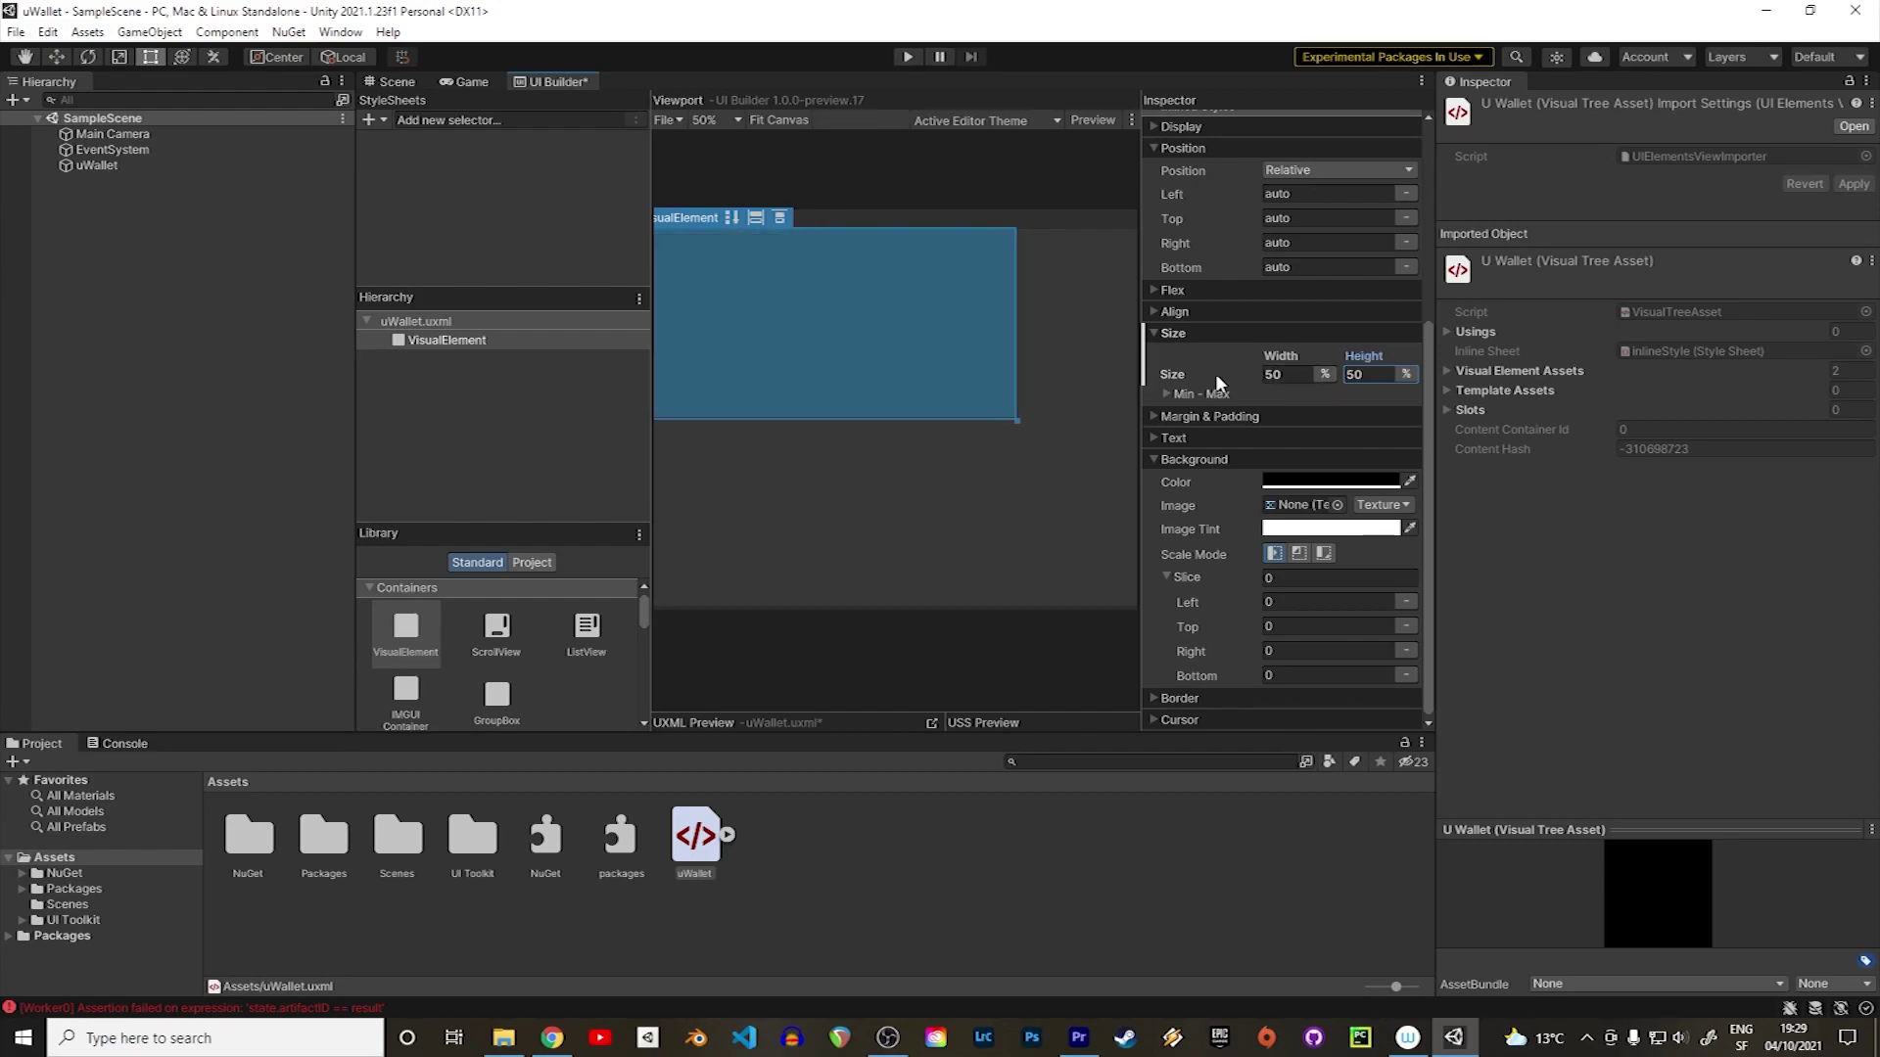
{"action": "left_click", "coordinate": [1293, 194]}
{"action": "type", "text": "25"}
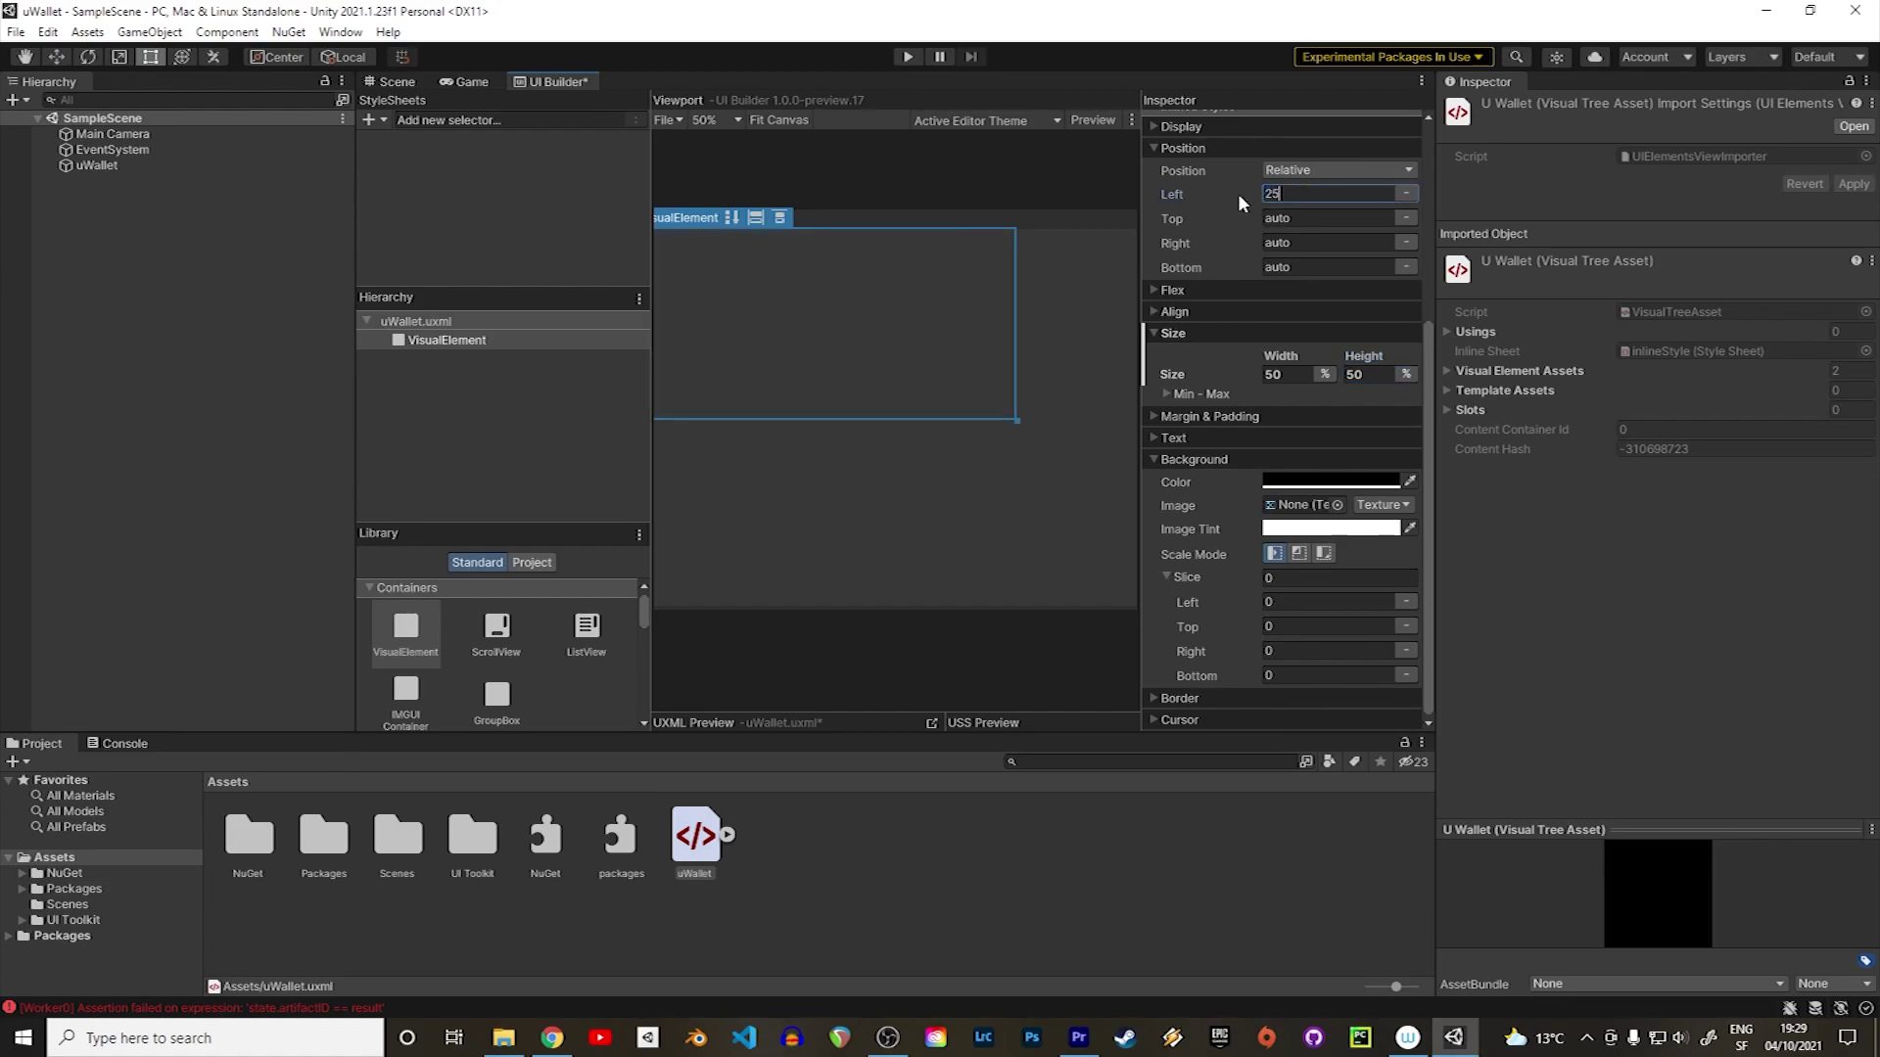
{"action": "type", "text": "%"}
{"action": "key", "text": "Tab"}
{"action": "type", "text": "25%"}
{"action": "key", "text": "Tab"}
{"action": "type", "text": "25%"}
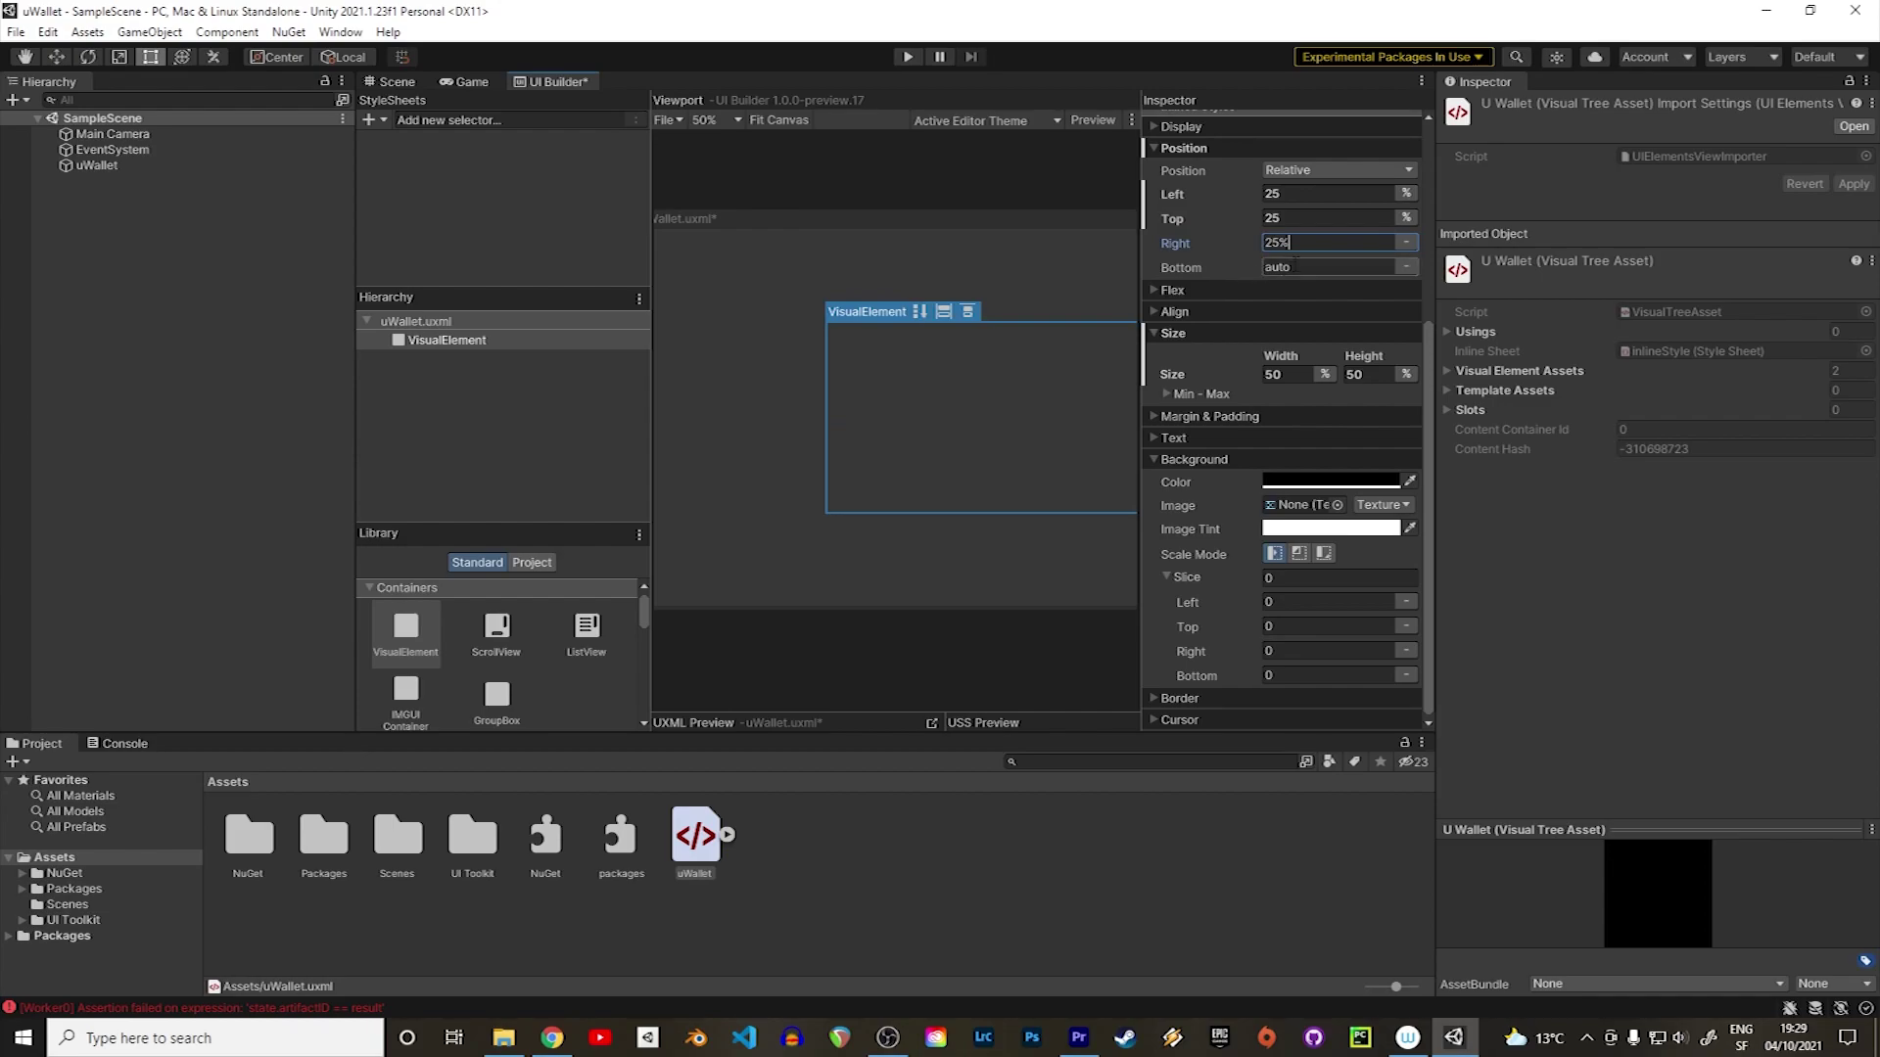
{"action": "key", "text": "Tab"}
{"action": "type", "text": "25%"}
Give the element a grey background, save the layout, and preview it in Play mode.
{"action": "left_click", "coordinate": [1302, 481]}
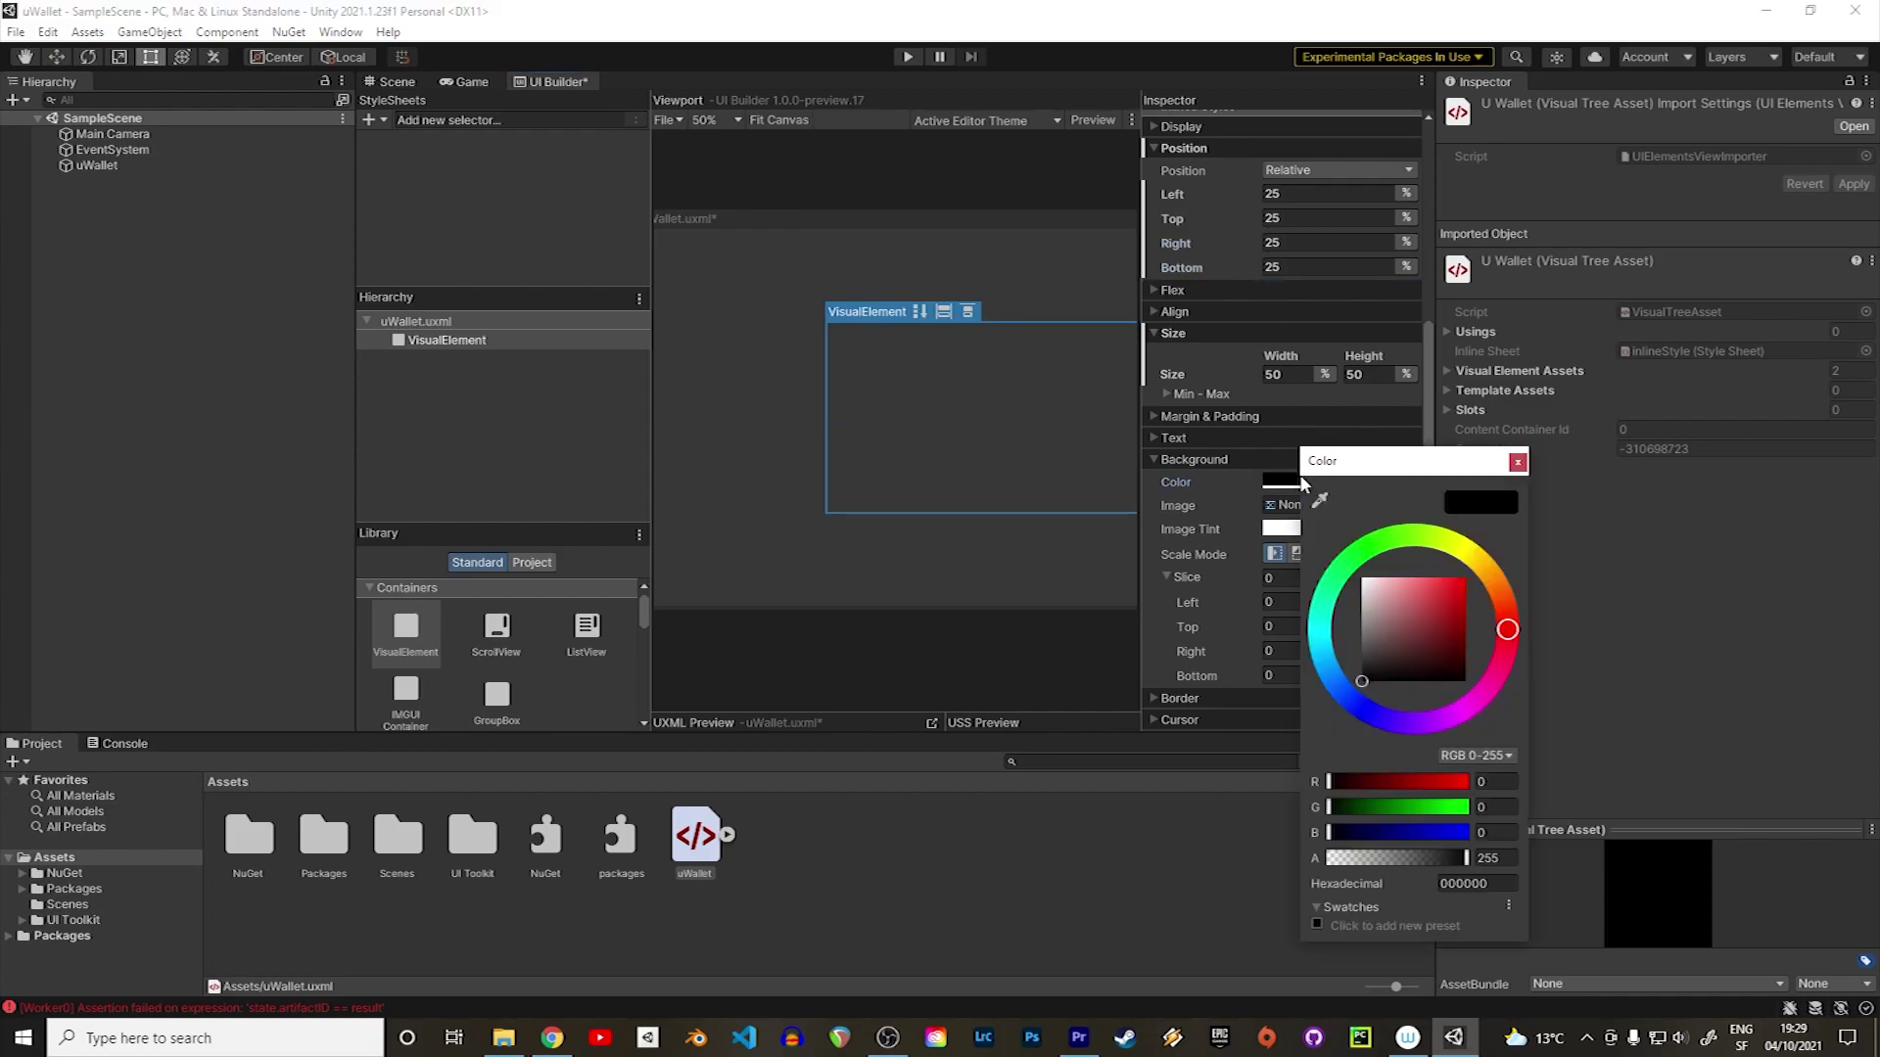
{"action": "left_click", "coordinate": [1518, 461]}
{"action": "left_click", "coordinate": [725, 286]}
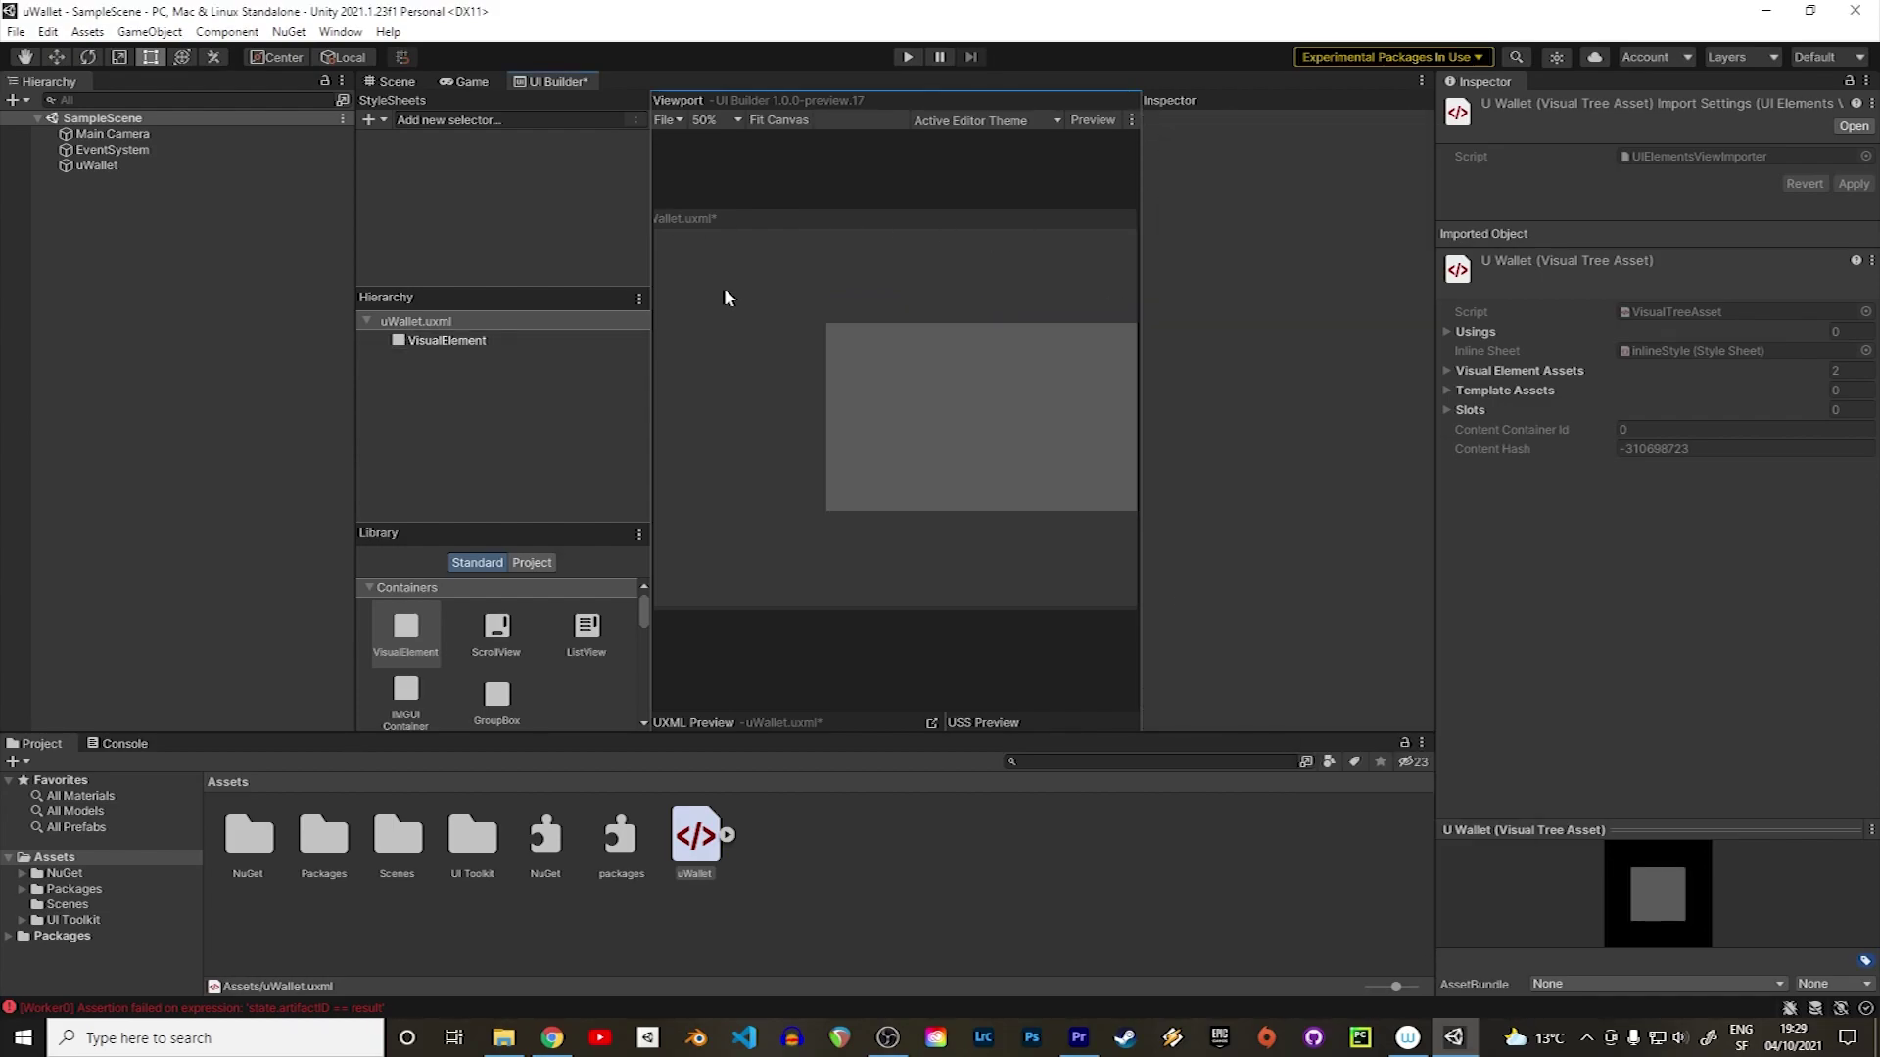
{"action": "key", "text": "ctrl+s"}
{"action": "left_click", "coordinate": [905, 56]}
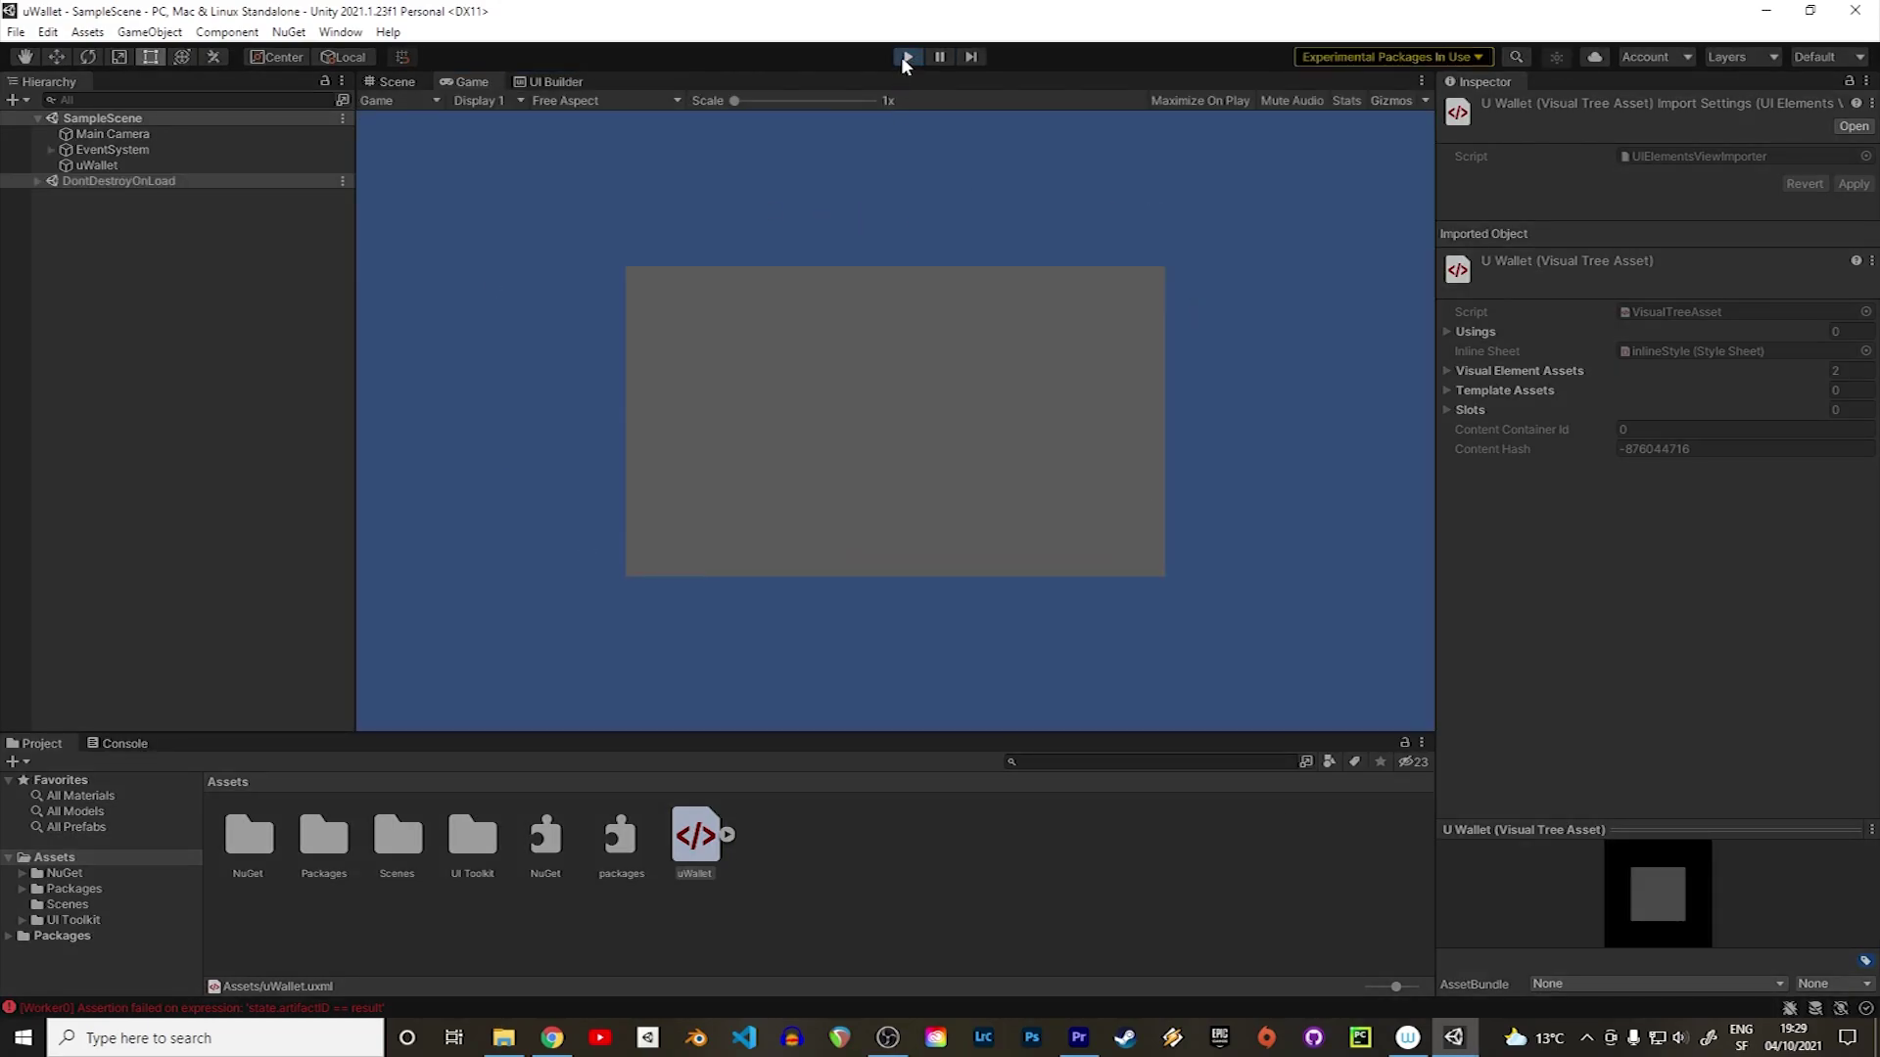
{"action": "left_click", "coordinate": [906, 55]}
{"action": "left_click", "coordinate": [556, 81]}
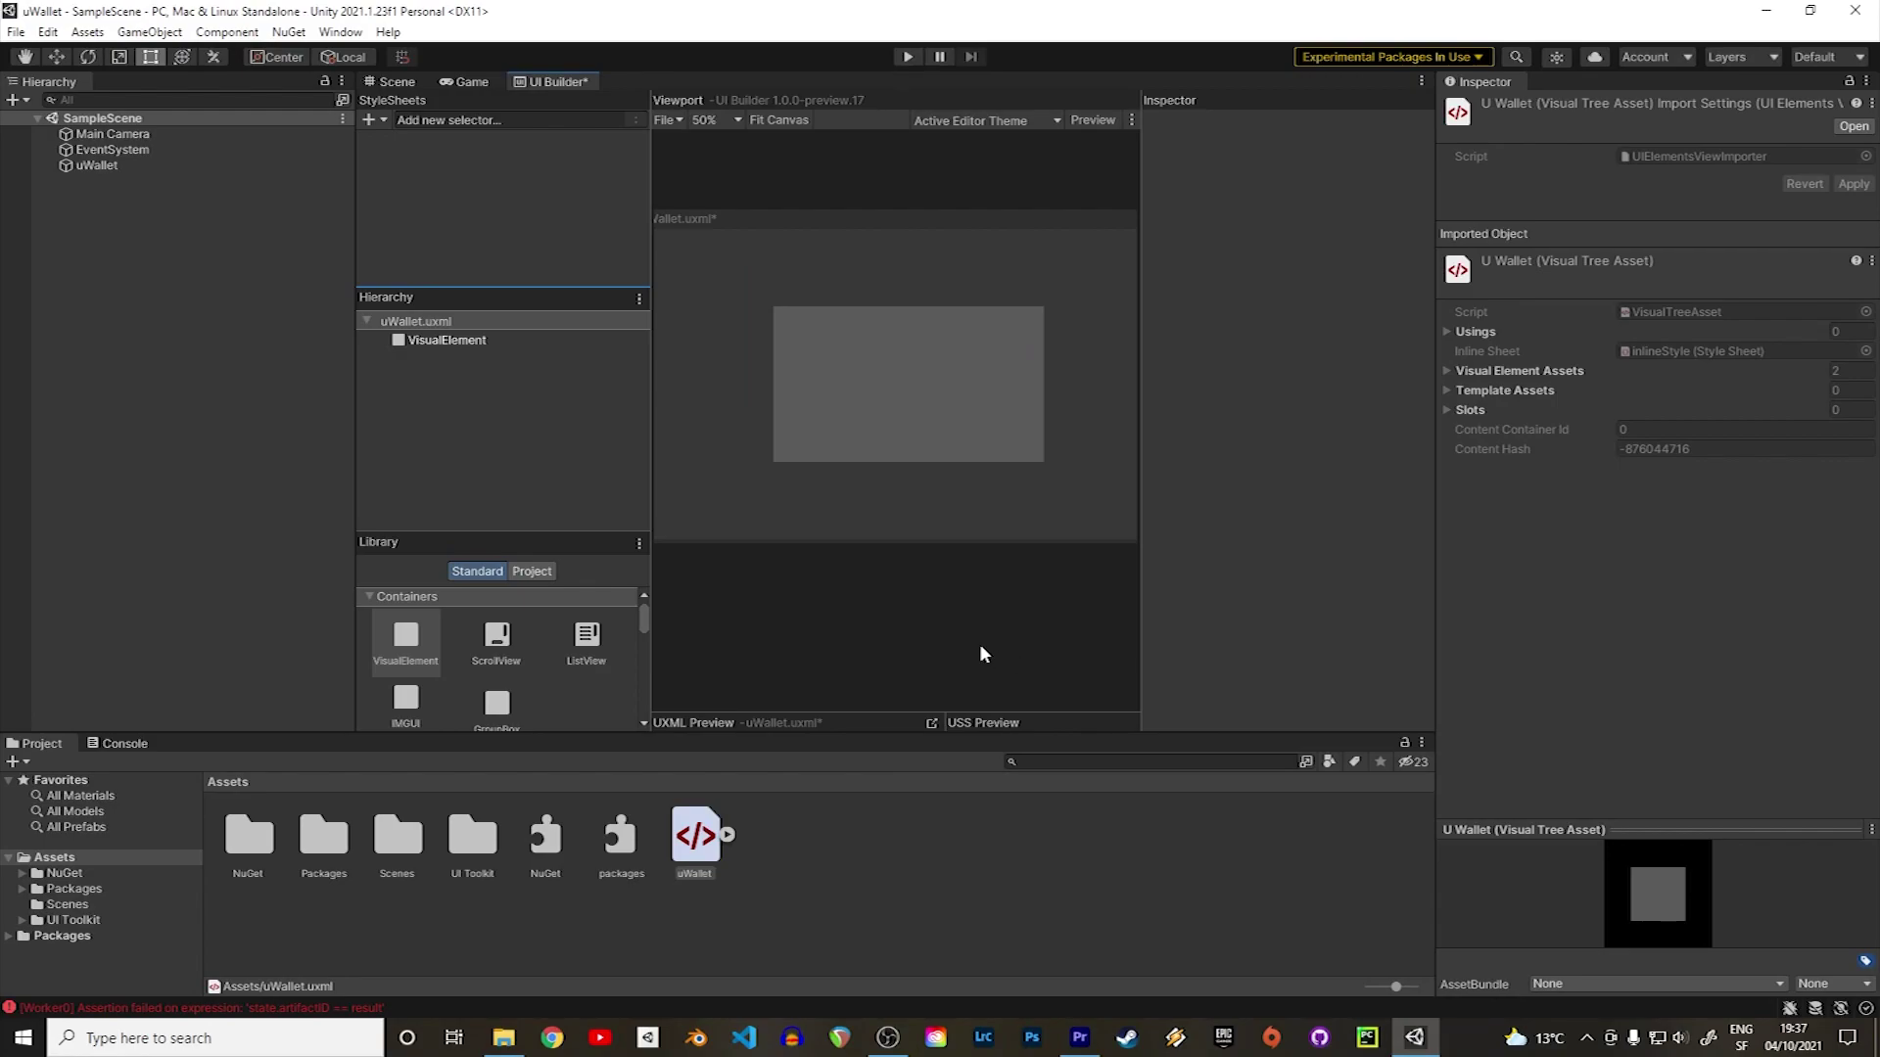
Nest a visual element in the grey one, sized 50% by 50% with 25% offsets.
{"action": "left_click_drag", "start_coordinate": [433, 638], "coordinate": [872, 343]}
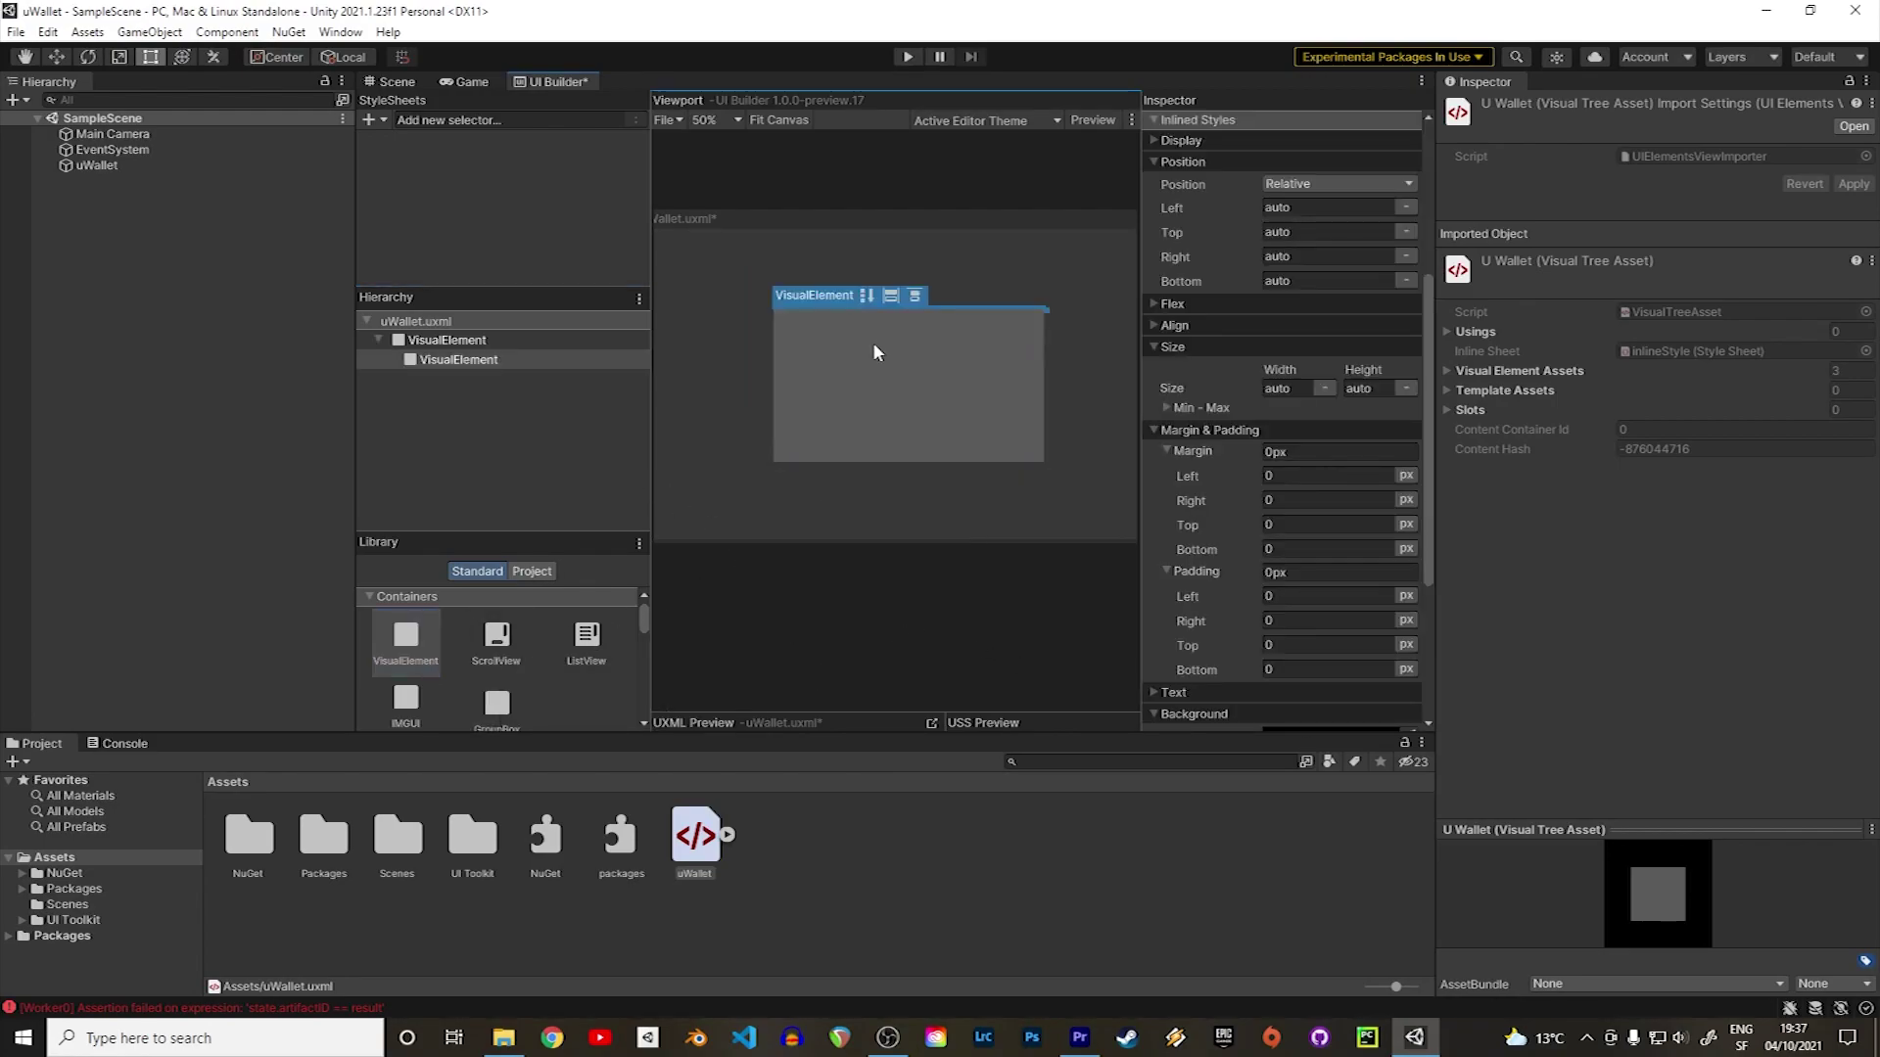
{"action": "left_click", "coordinate": [1278, 389]}
{"action": "type", "text": "50%"}
{"action": "key", "text": "Tab"}
{"action": "type", "text": "50%"}
{"action": "left_click", "coordinate": [1246, 210]}
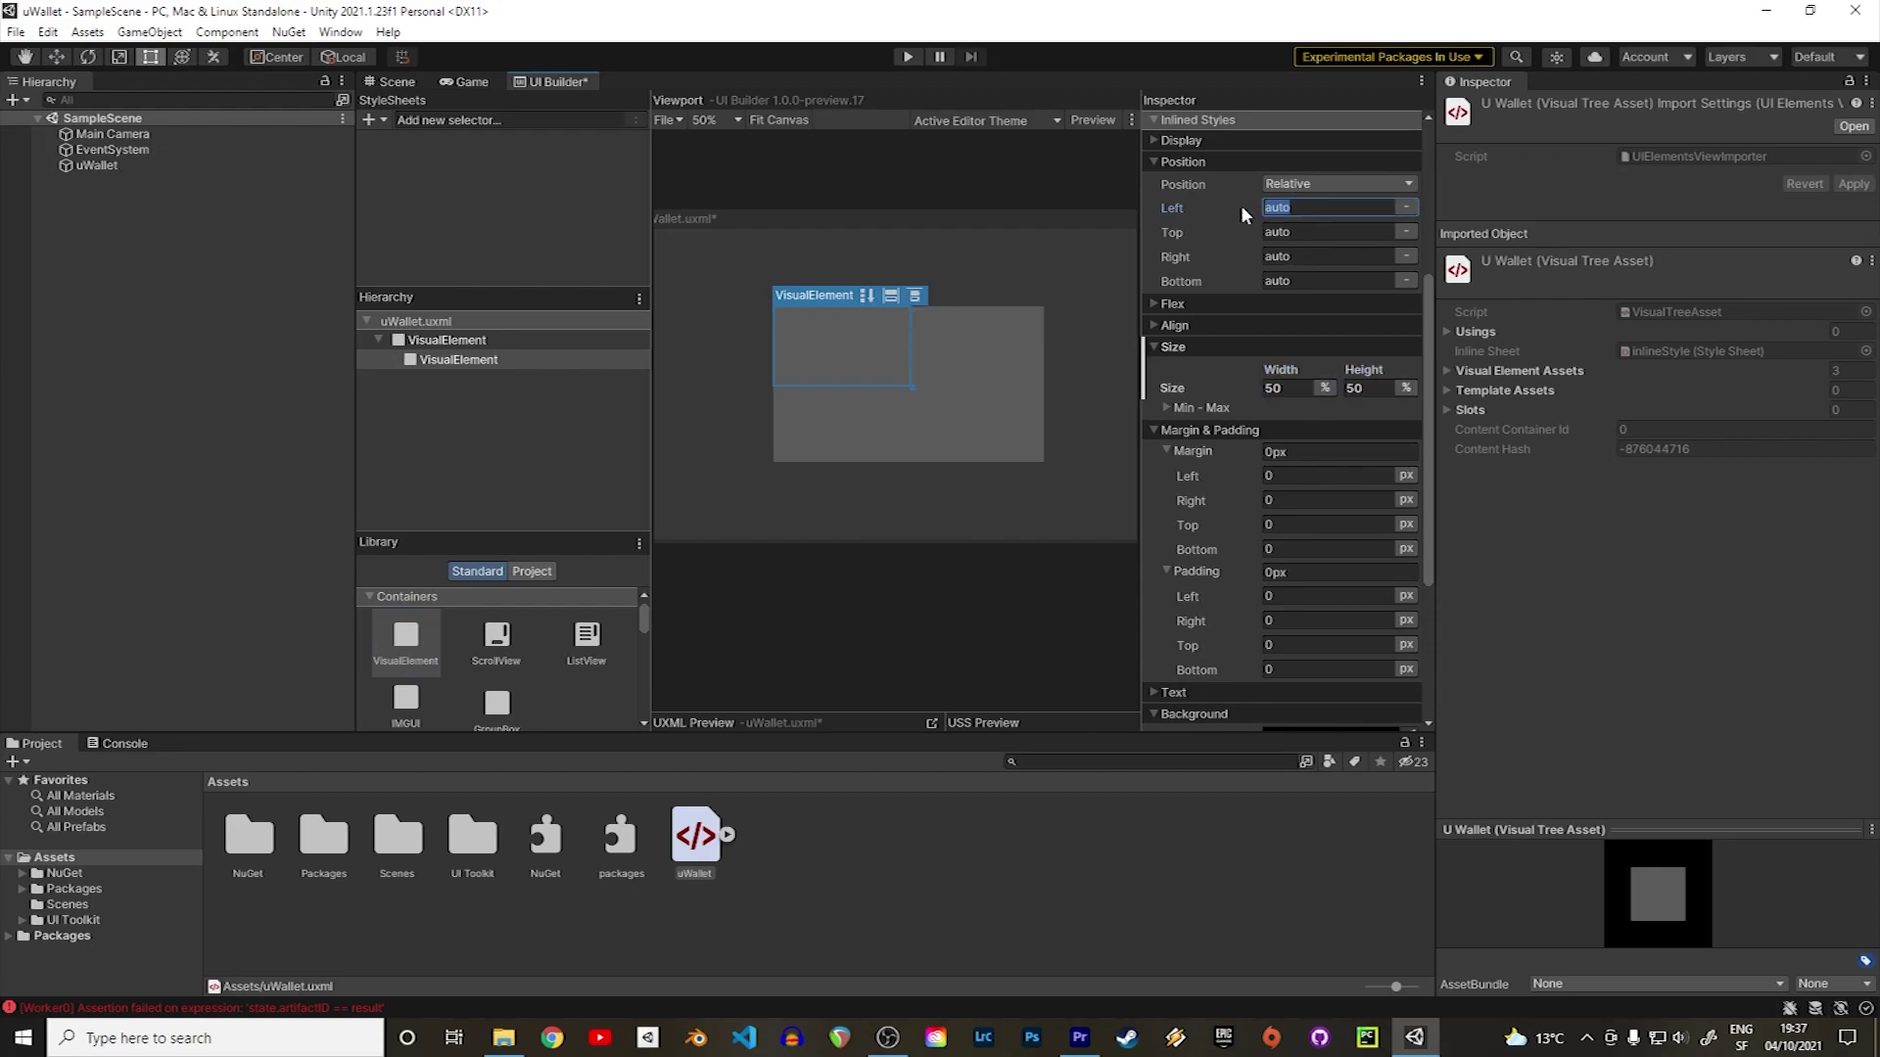
{"action": "key", "text": "Tab"}
{"action": "type", "text": "25%"}
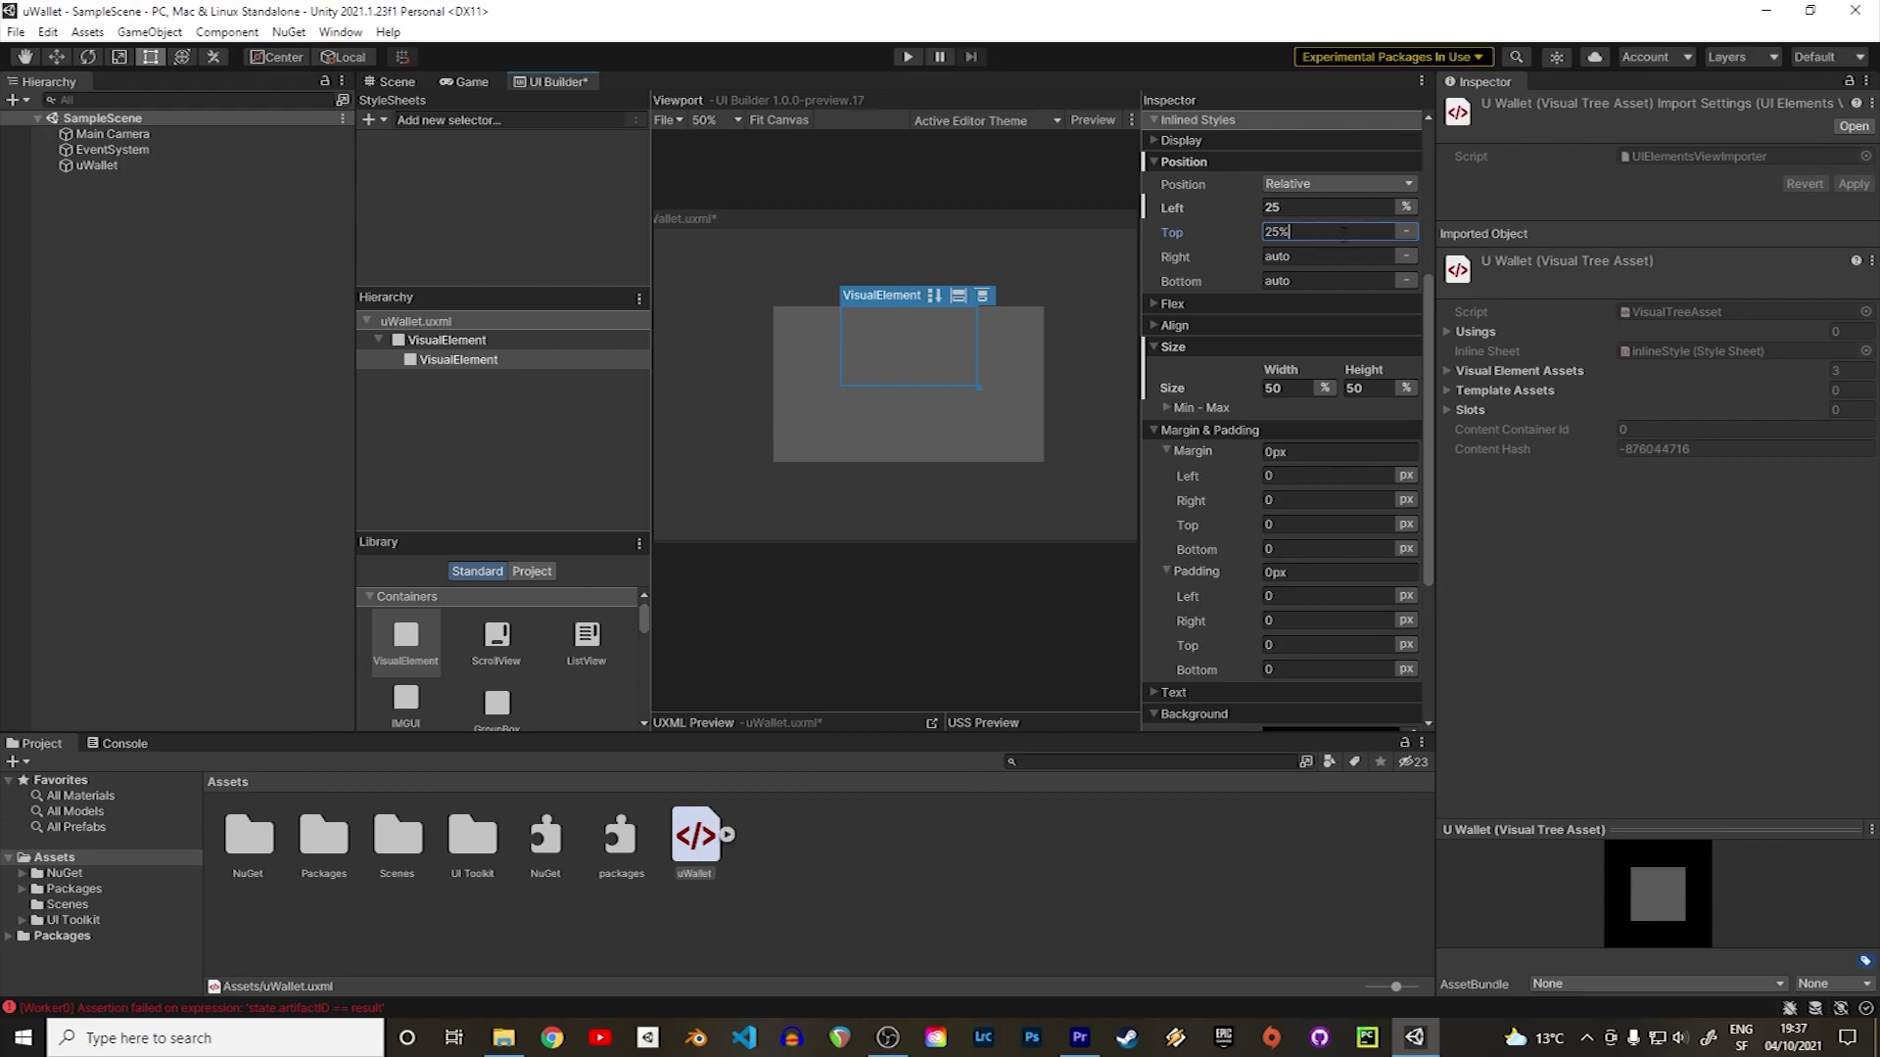
{"action": "key", "text": "Tab"}
{"action": "type", "text": "25%"}
{"action": "key", "text": "Tab"}
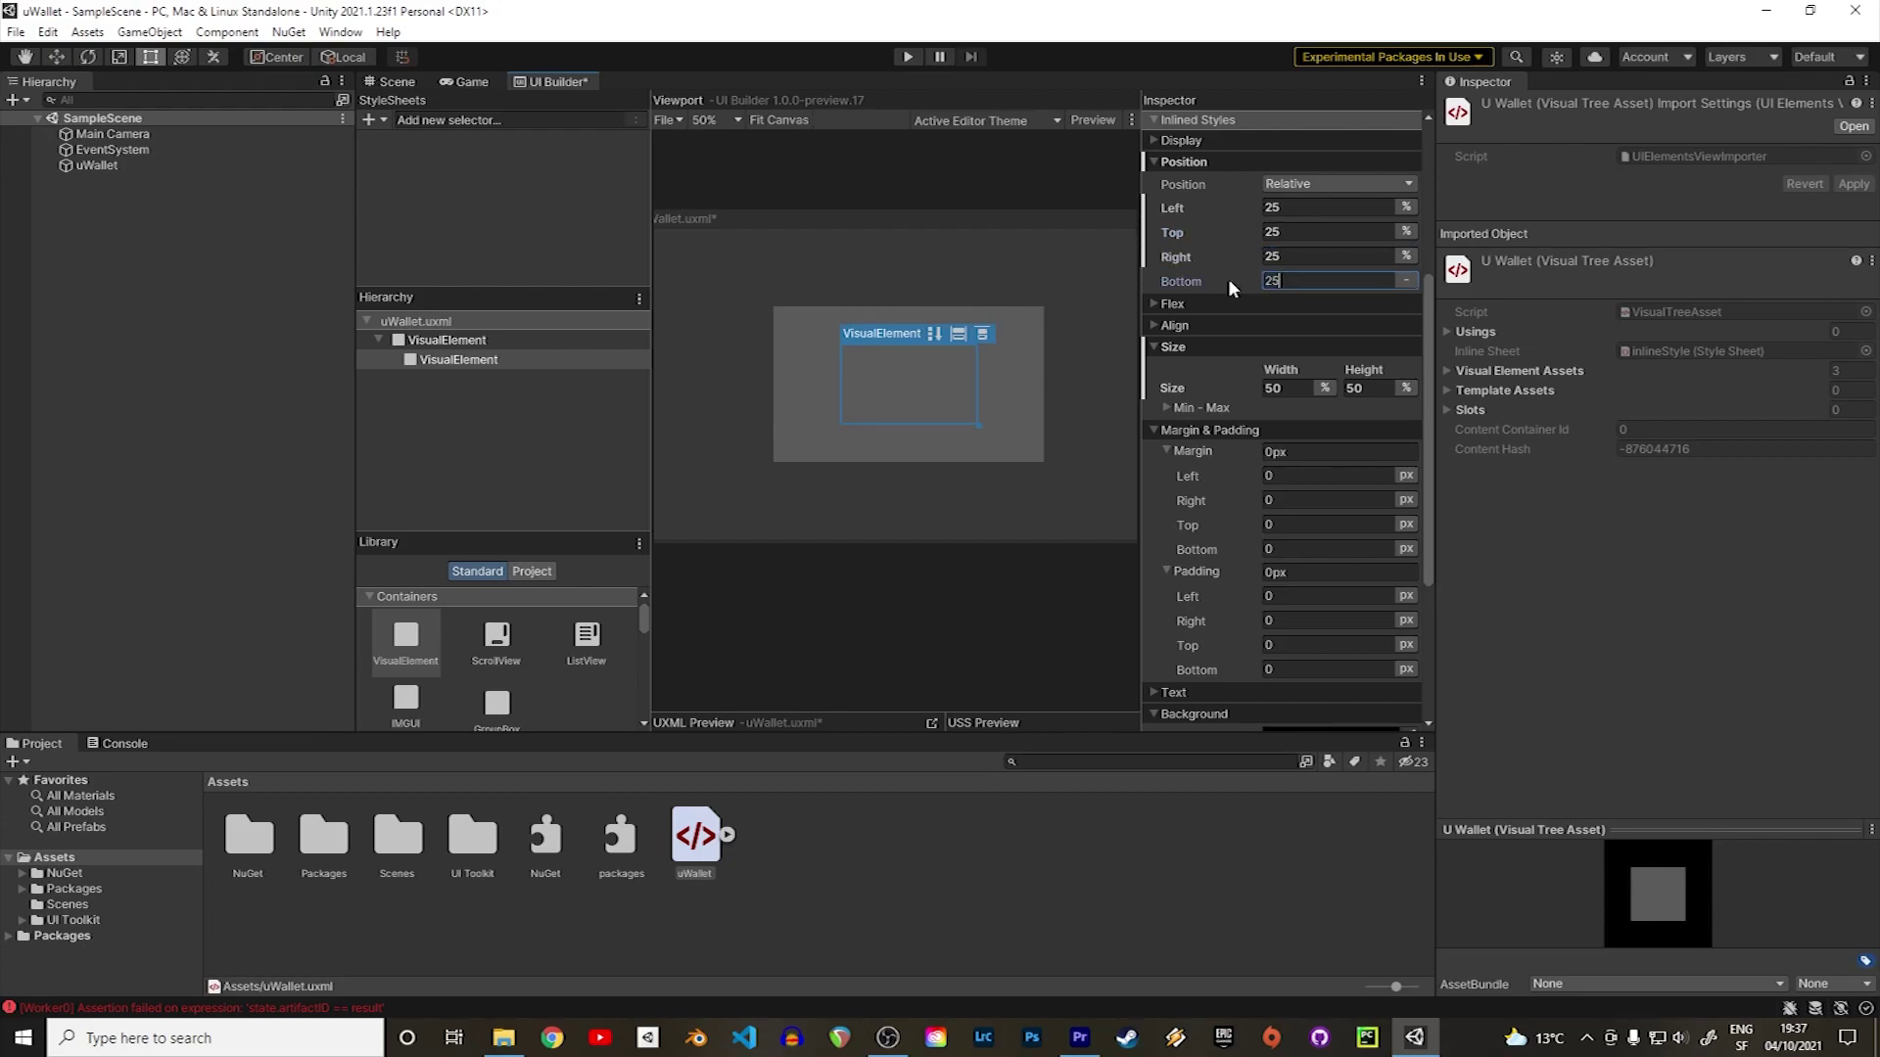
{"action": "key", "text": "Return"}
{"action": "left_click_drag", "start_coordinate": [640, 619], "coordinate": [639, 657]}
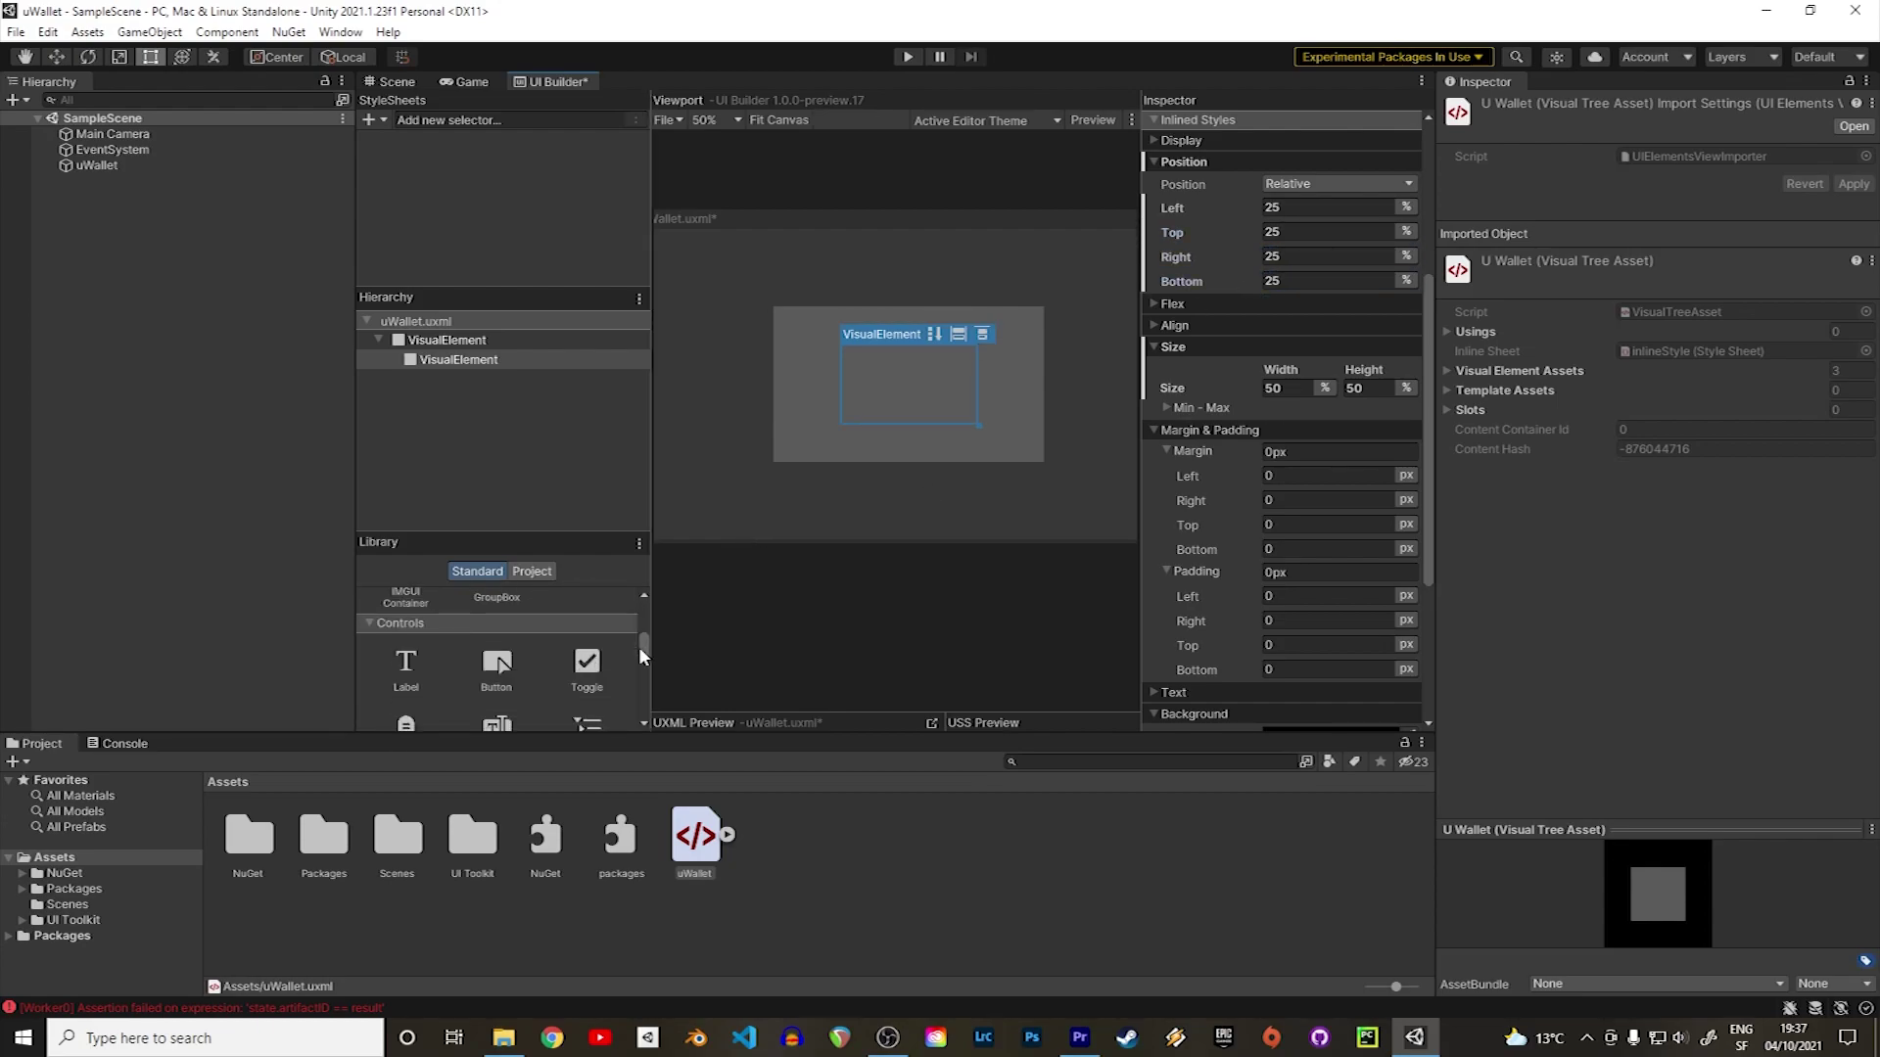
Add a Button sized 50% by 50% inside it, then enlarge it to about 218 by 115 px.
{"action": "left_click_drag", "start_coordinate": [507, 611], "coordinate": [871, 384]}
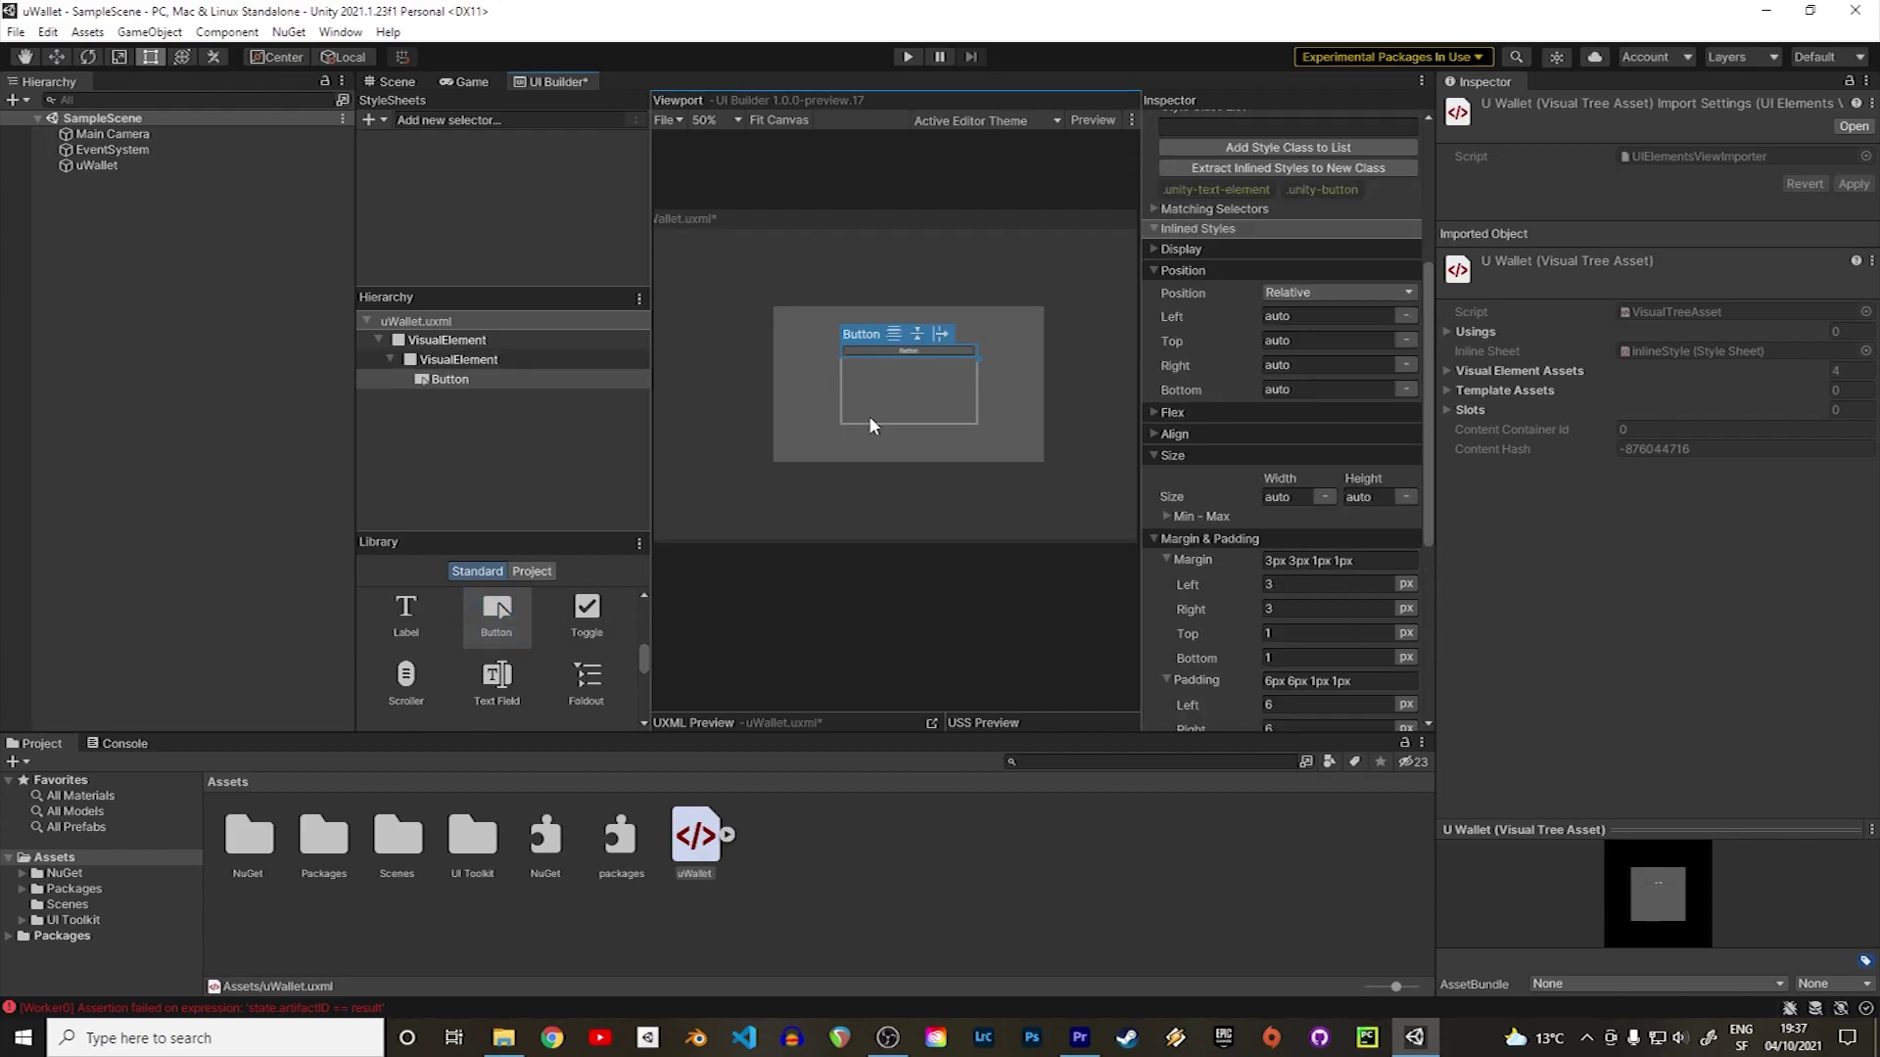
{"action": "left_click", "coordinate": [1303, 499]}
{"action": "type", "text": "50%"}
{"action": "key", "text": "Return"}
{"action": "key", "text": "Tab"}
{"action": "type", "text": "50%"}
{"action": "key", "text": "Return"}
{"action": "left_click_drag", "start_coordinate": [914, 393], "coordinate": [952, 413]}
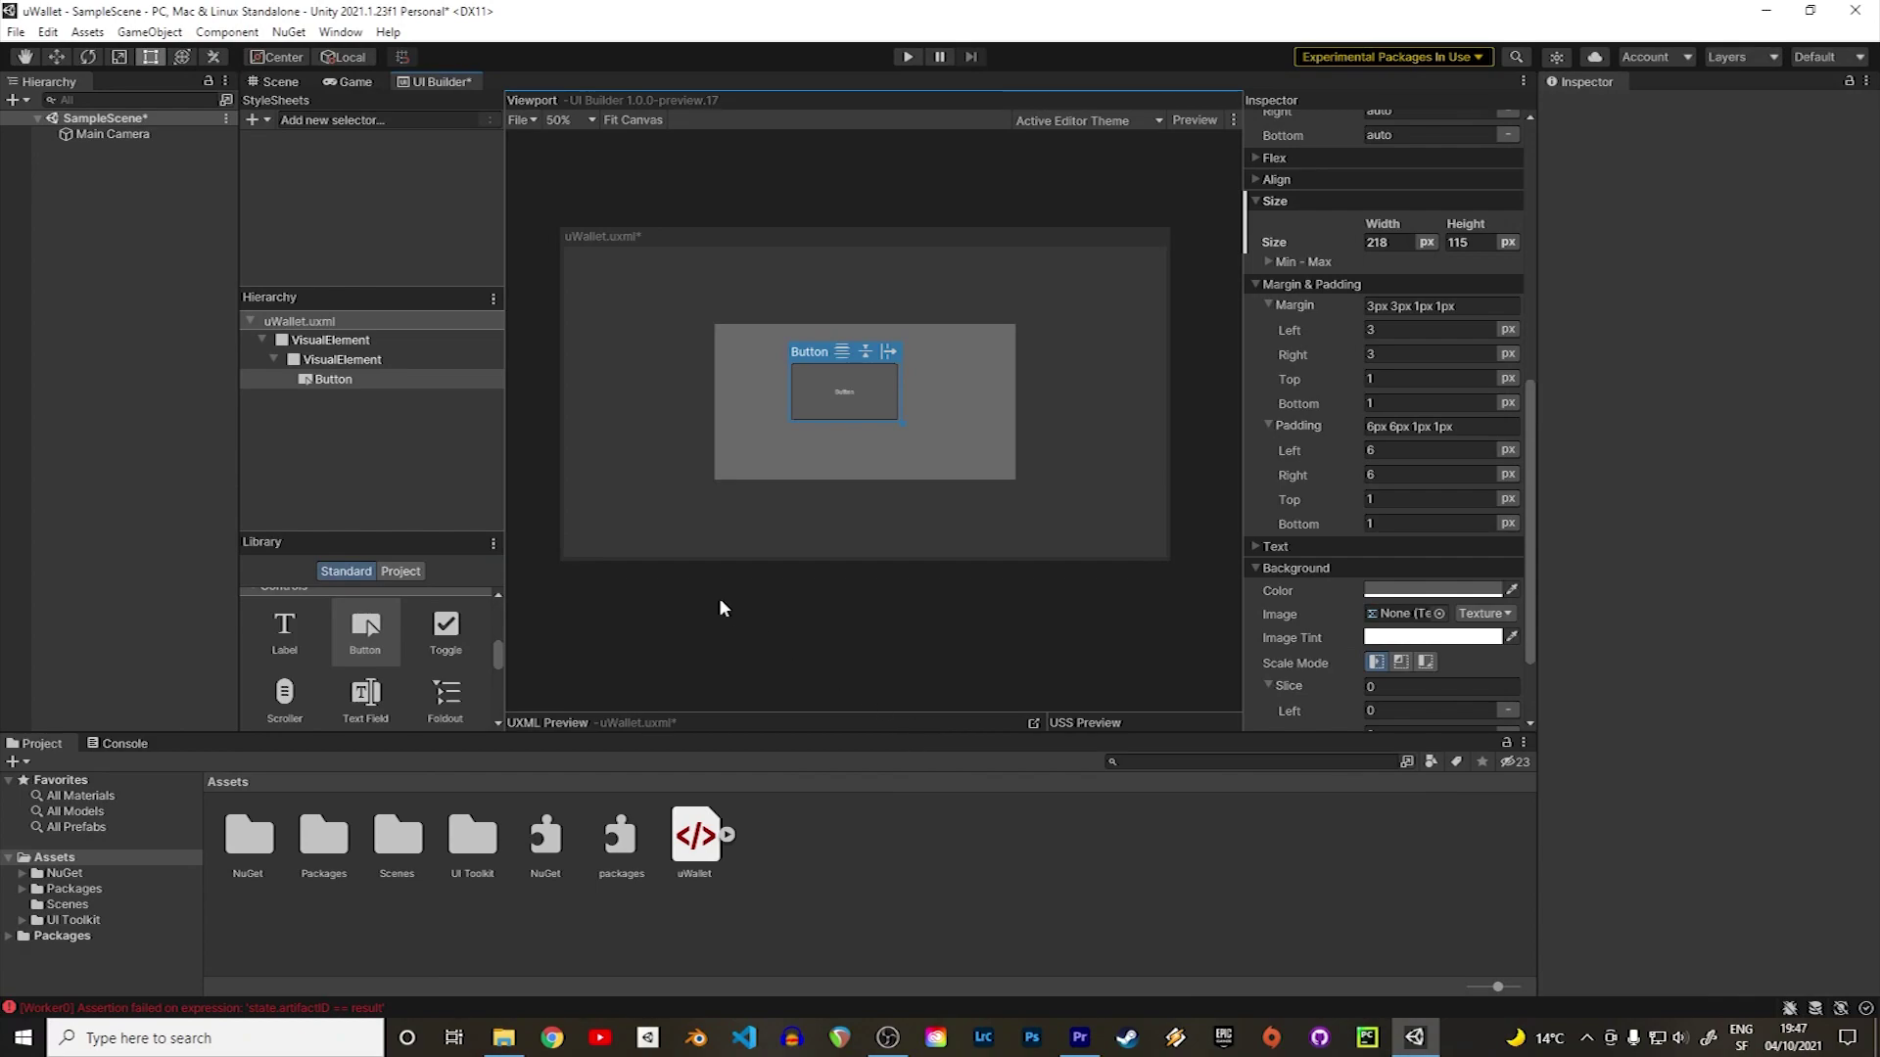
Delete the test button and inner element, then add a parent element with two child elements.
{"action": "left_click", "coordinate": [372, 373]}
{"action": "key", "text": "Delete"}
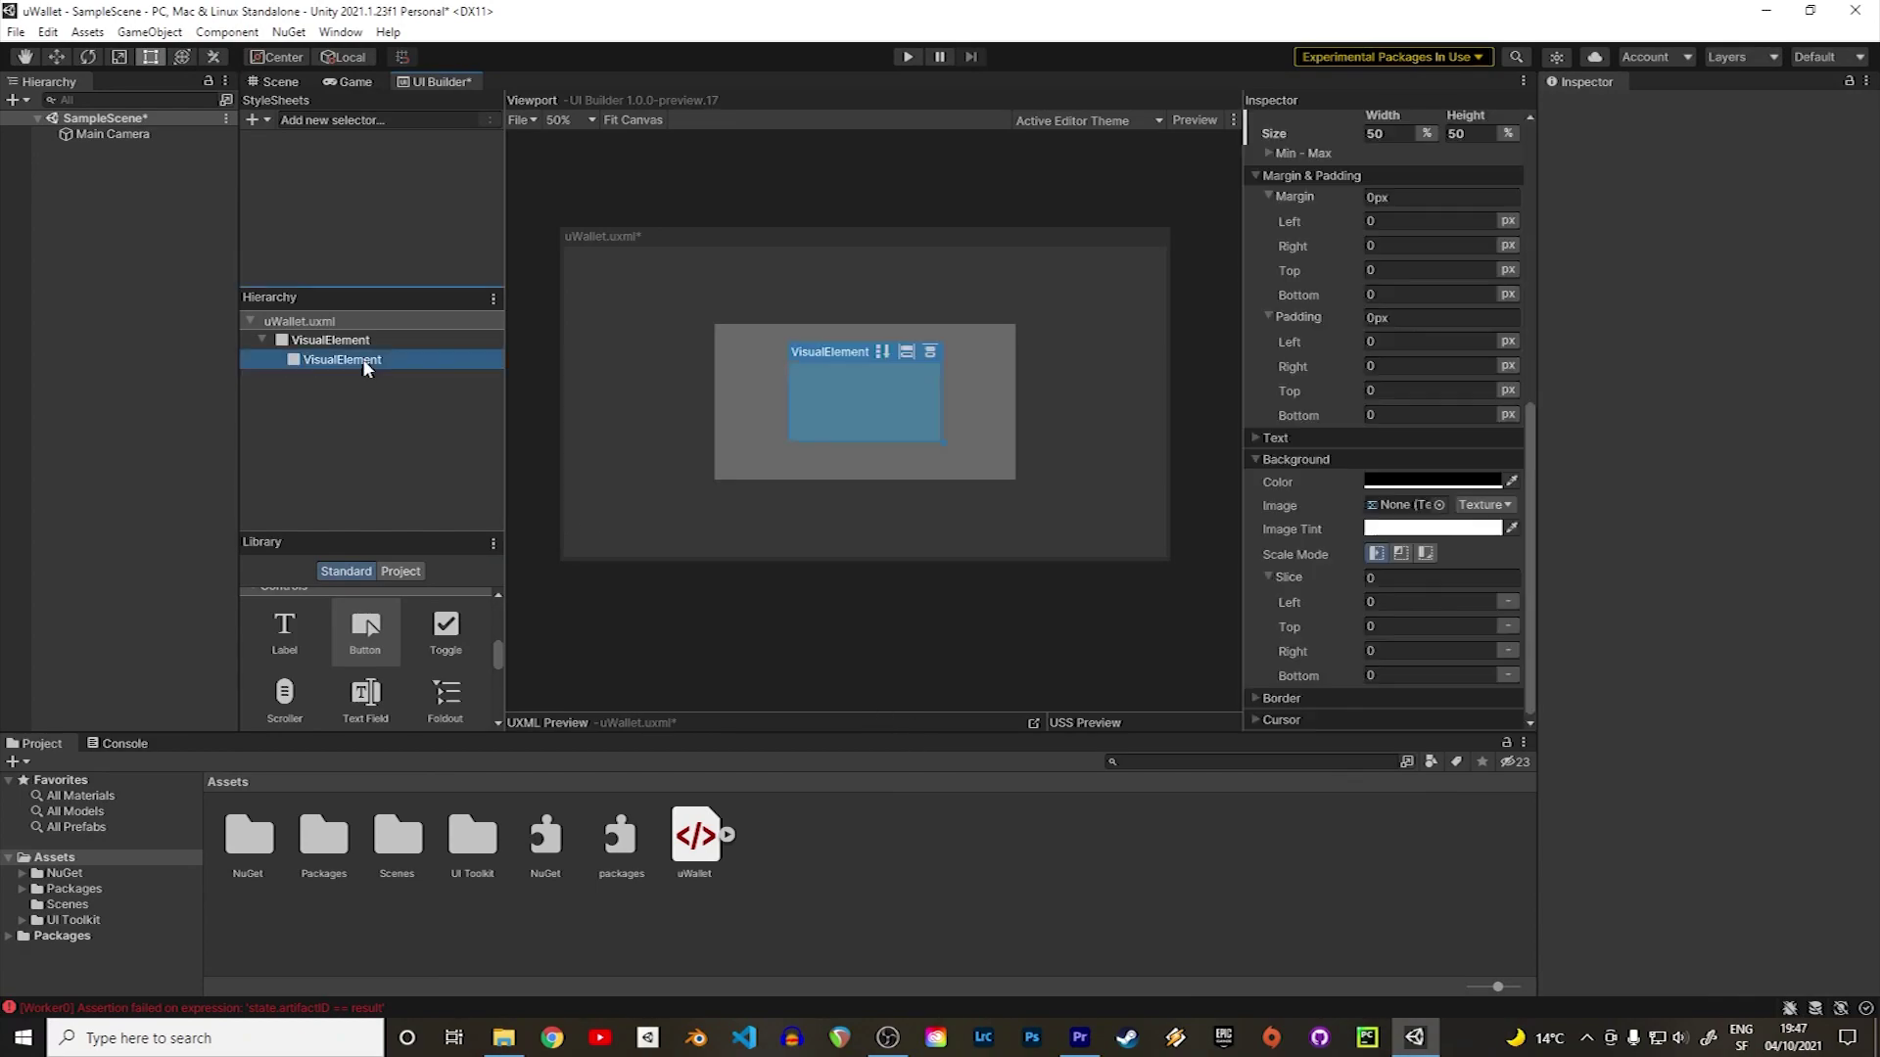
{"action": "key", "text": "Delete"}
{"action": "key", "text": "Delete"}
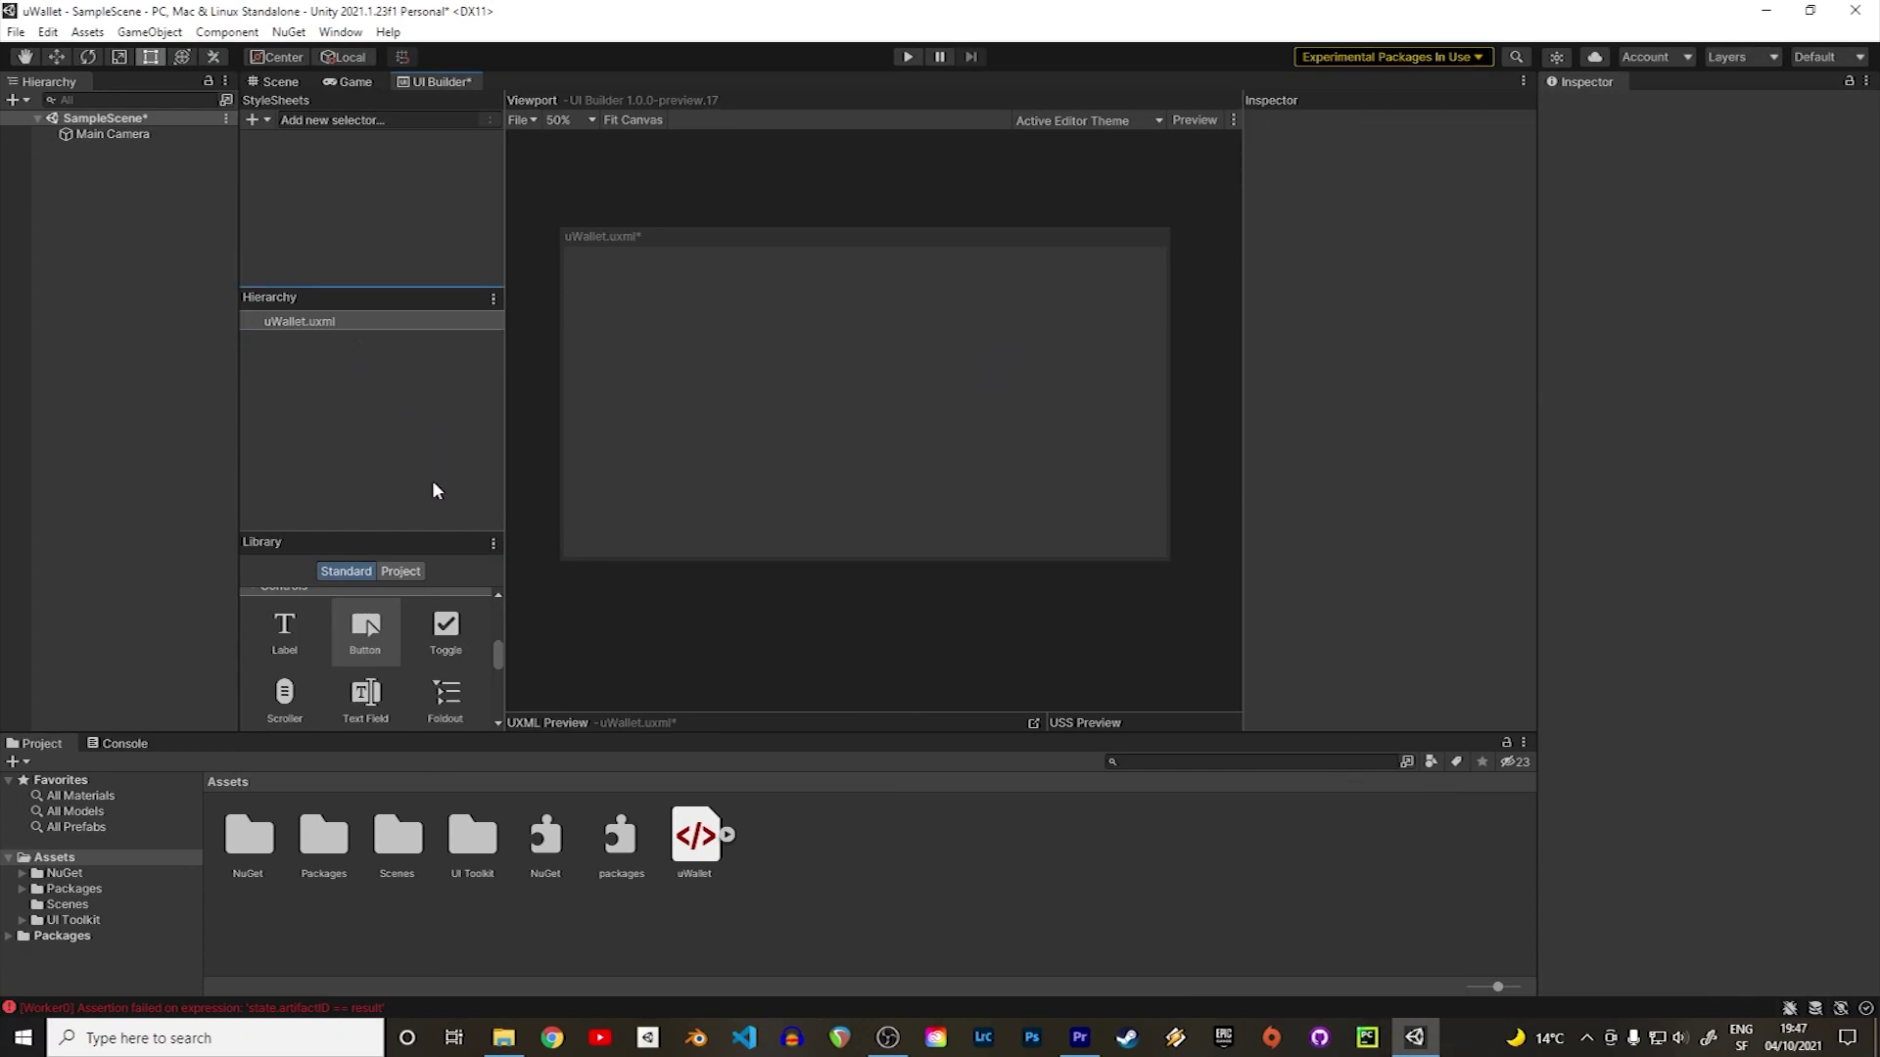
{"action": "left_click_drag", "start_coordinate": [497, 654], "coordinate": [493, 615]}
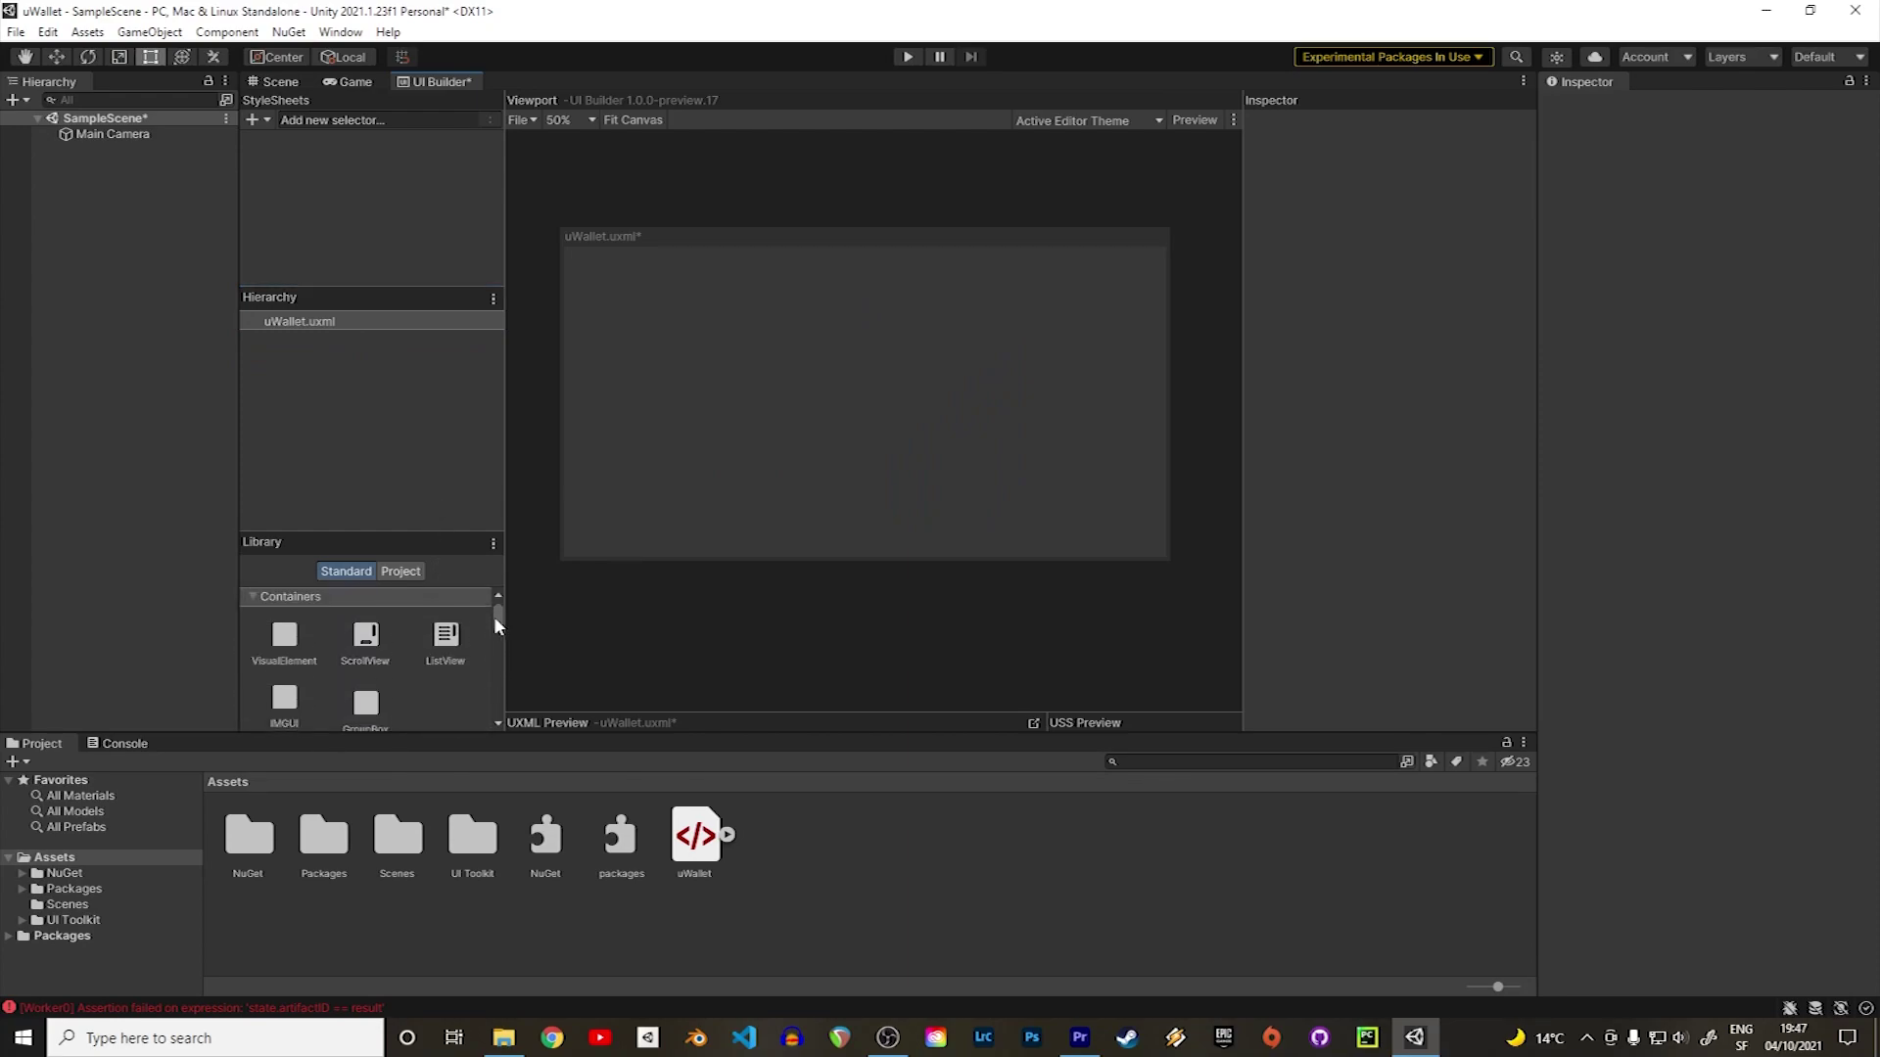
{"action": "left_click_drag", "start_coordinate": [284, 647], "coordinate": [778, 443]}
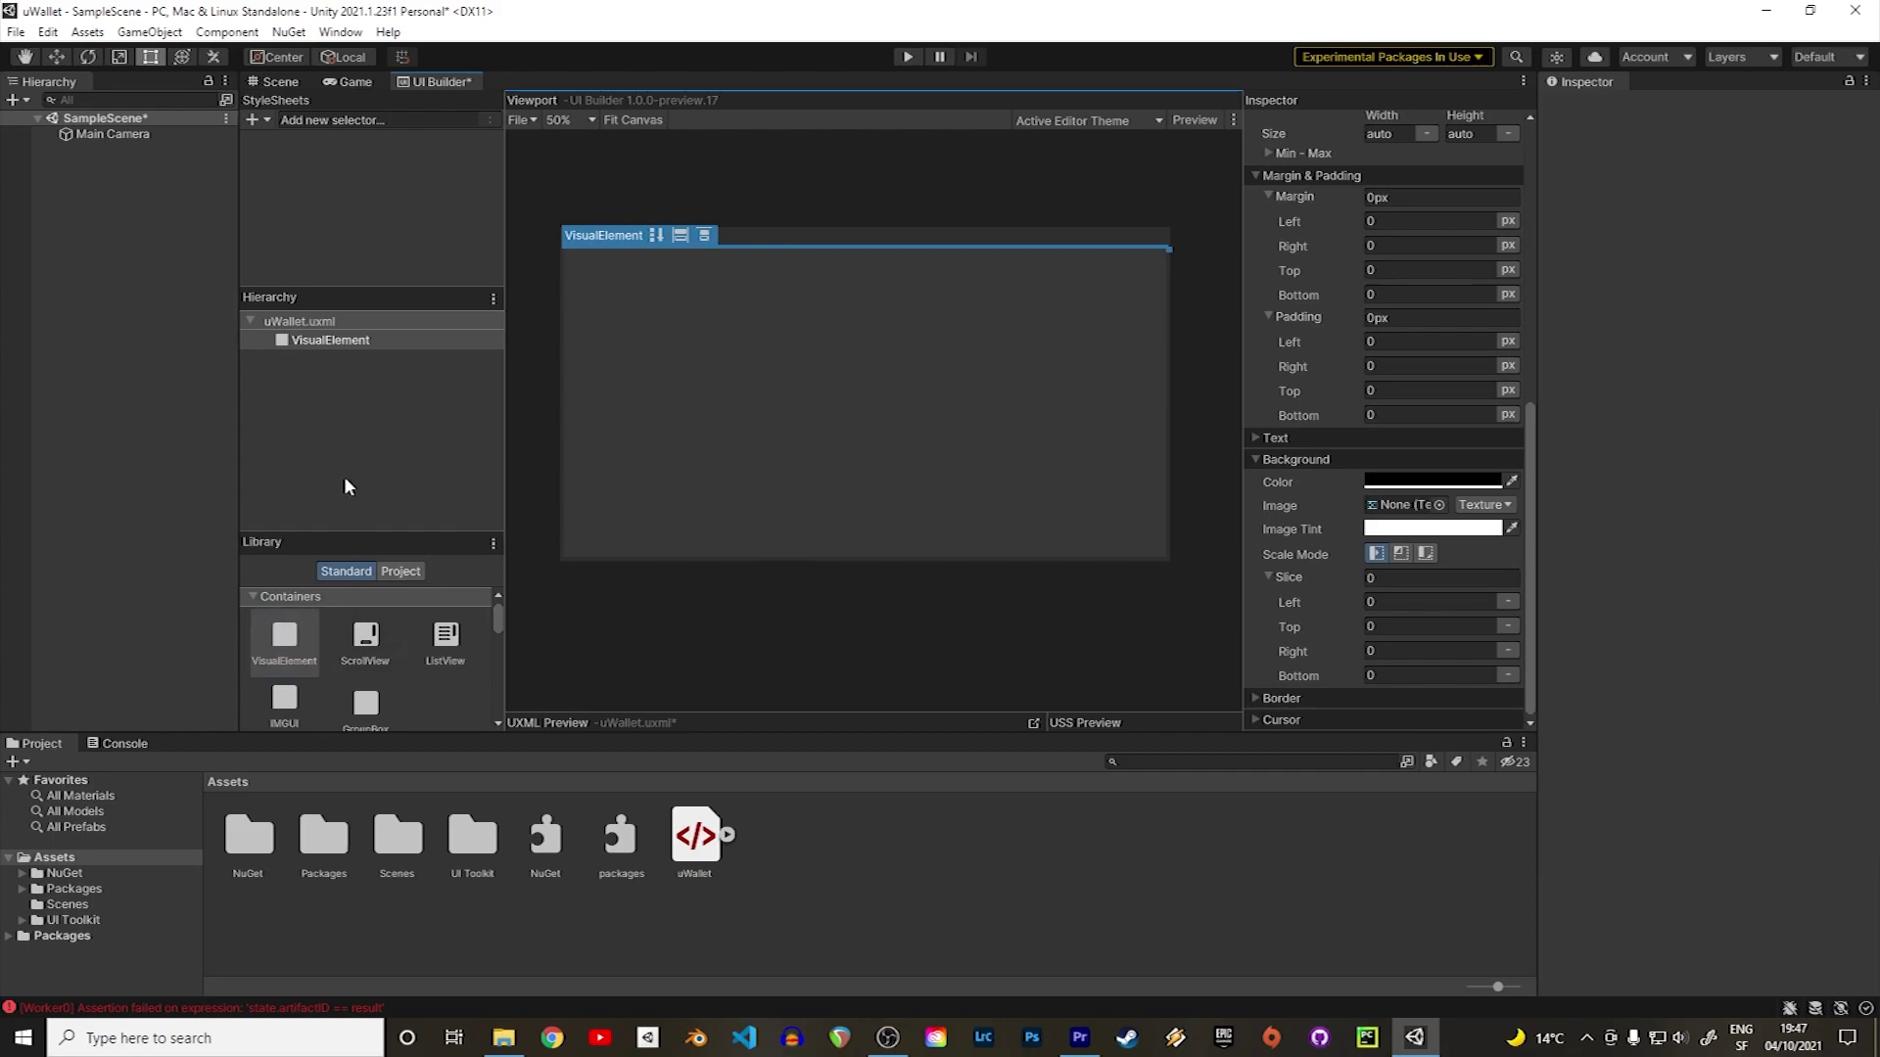
{"action": "left_click_drag", "start_coordinate": [284, 644], "coordinate": [382, 343]}
{"action": "left_click_drag", "start_coordinate": [294, 632], "coordinate": [367, 346]}
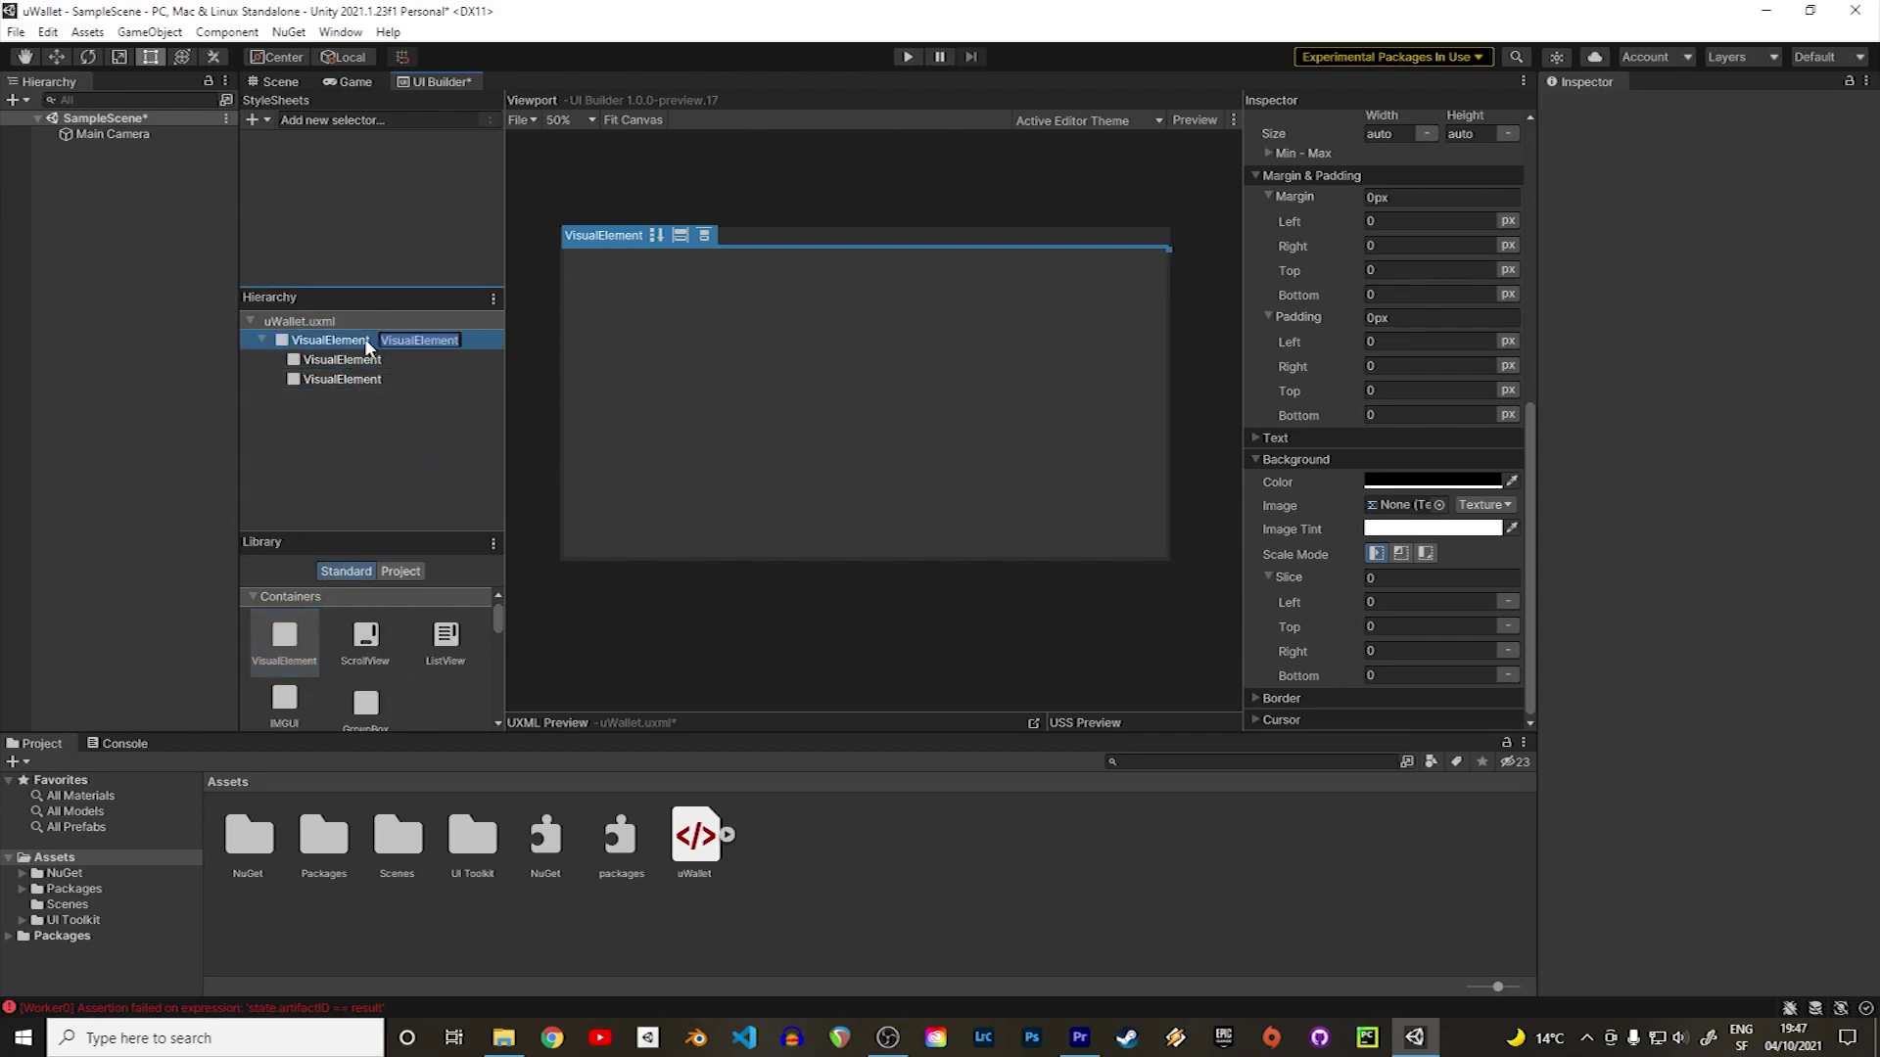
Rename the parent element Main and its children Wallet1 and Wallet2.
{"action": "type", "text": "Main"}
{"action": "key", "text": "Return"}
{"action": "double_click", "coordinate": [356, 358]}
{"action": "type", "text": "Wal"}
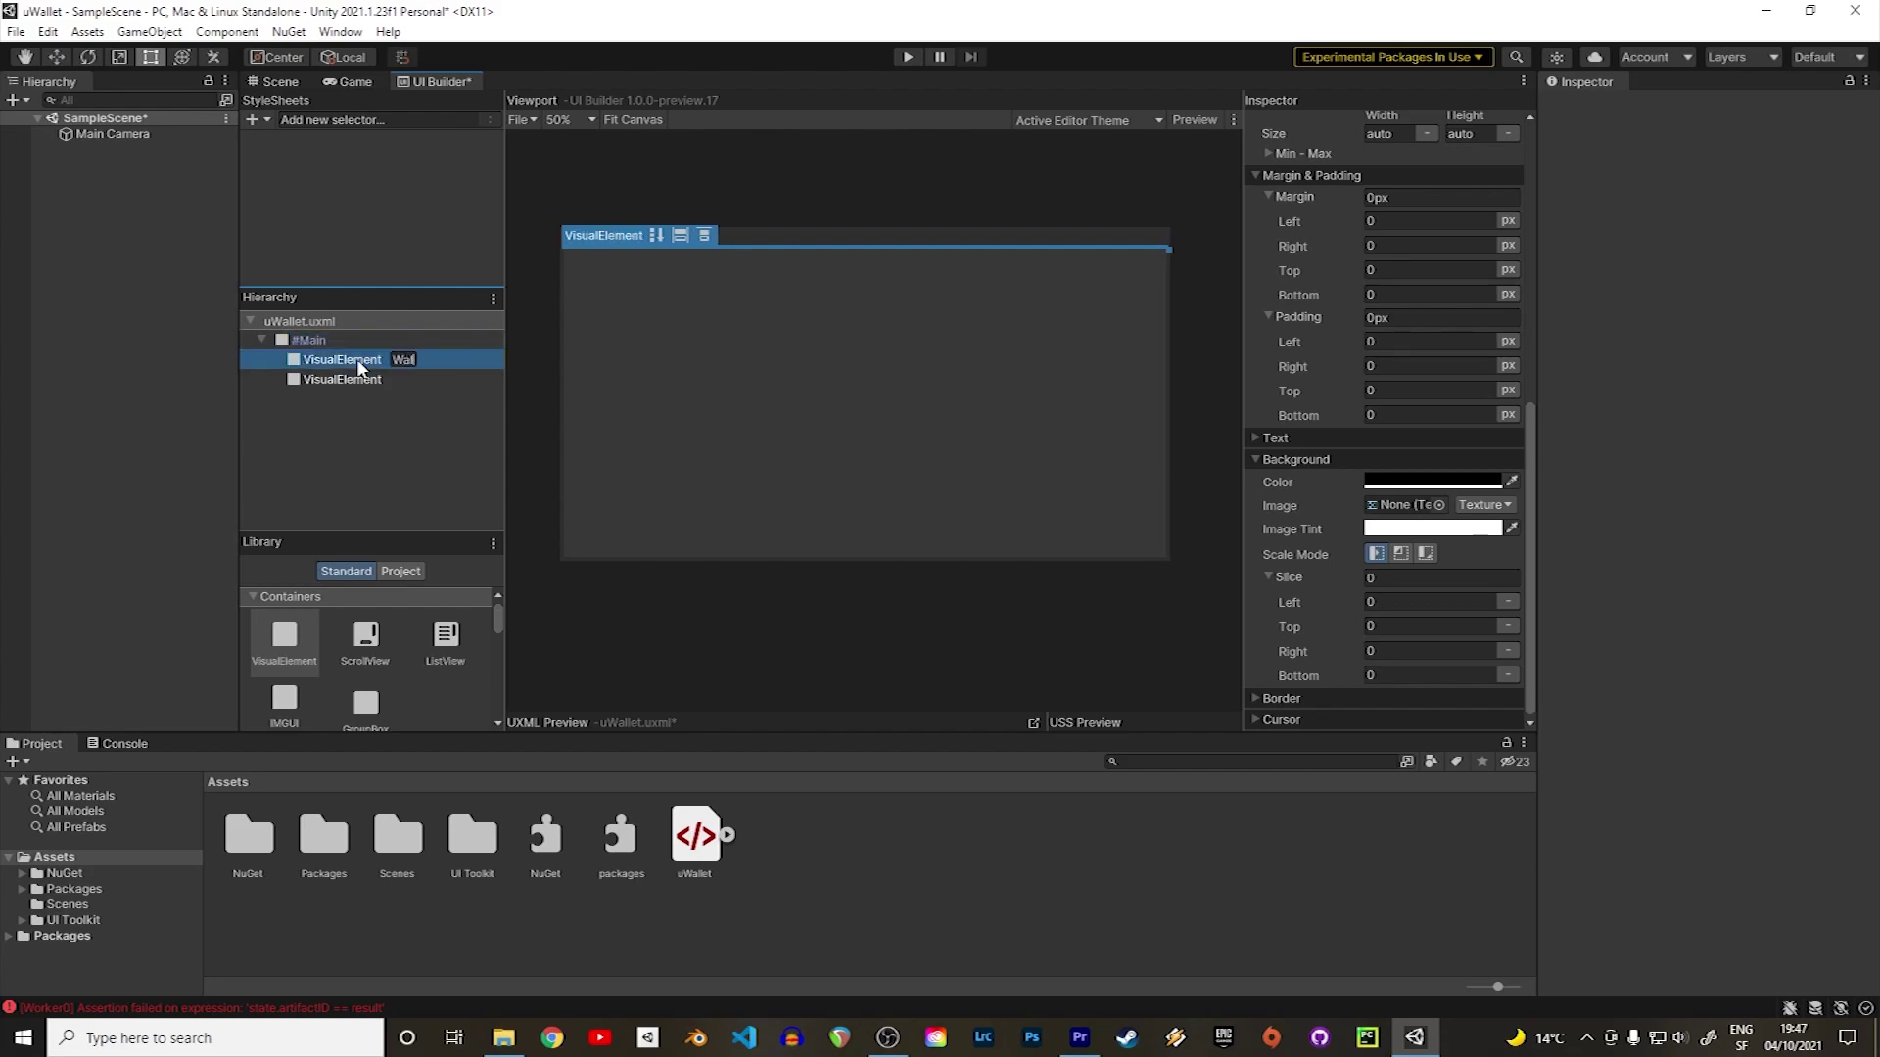
{"action": "type", "text": "let1"}
{"action": "double_click", "coordinate": [355, 378]}
{"action": "type", "text": "Wallet2"}
{"action": "key", "text": "Return"}
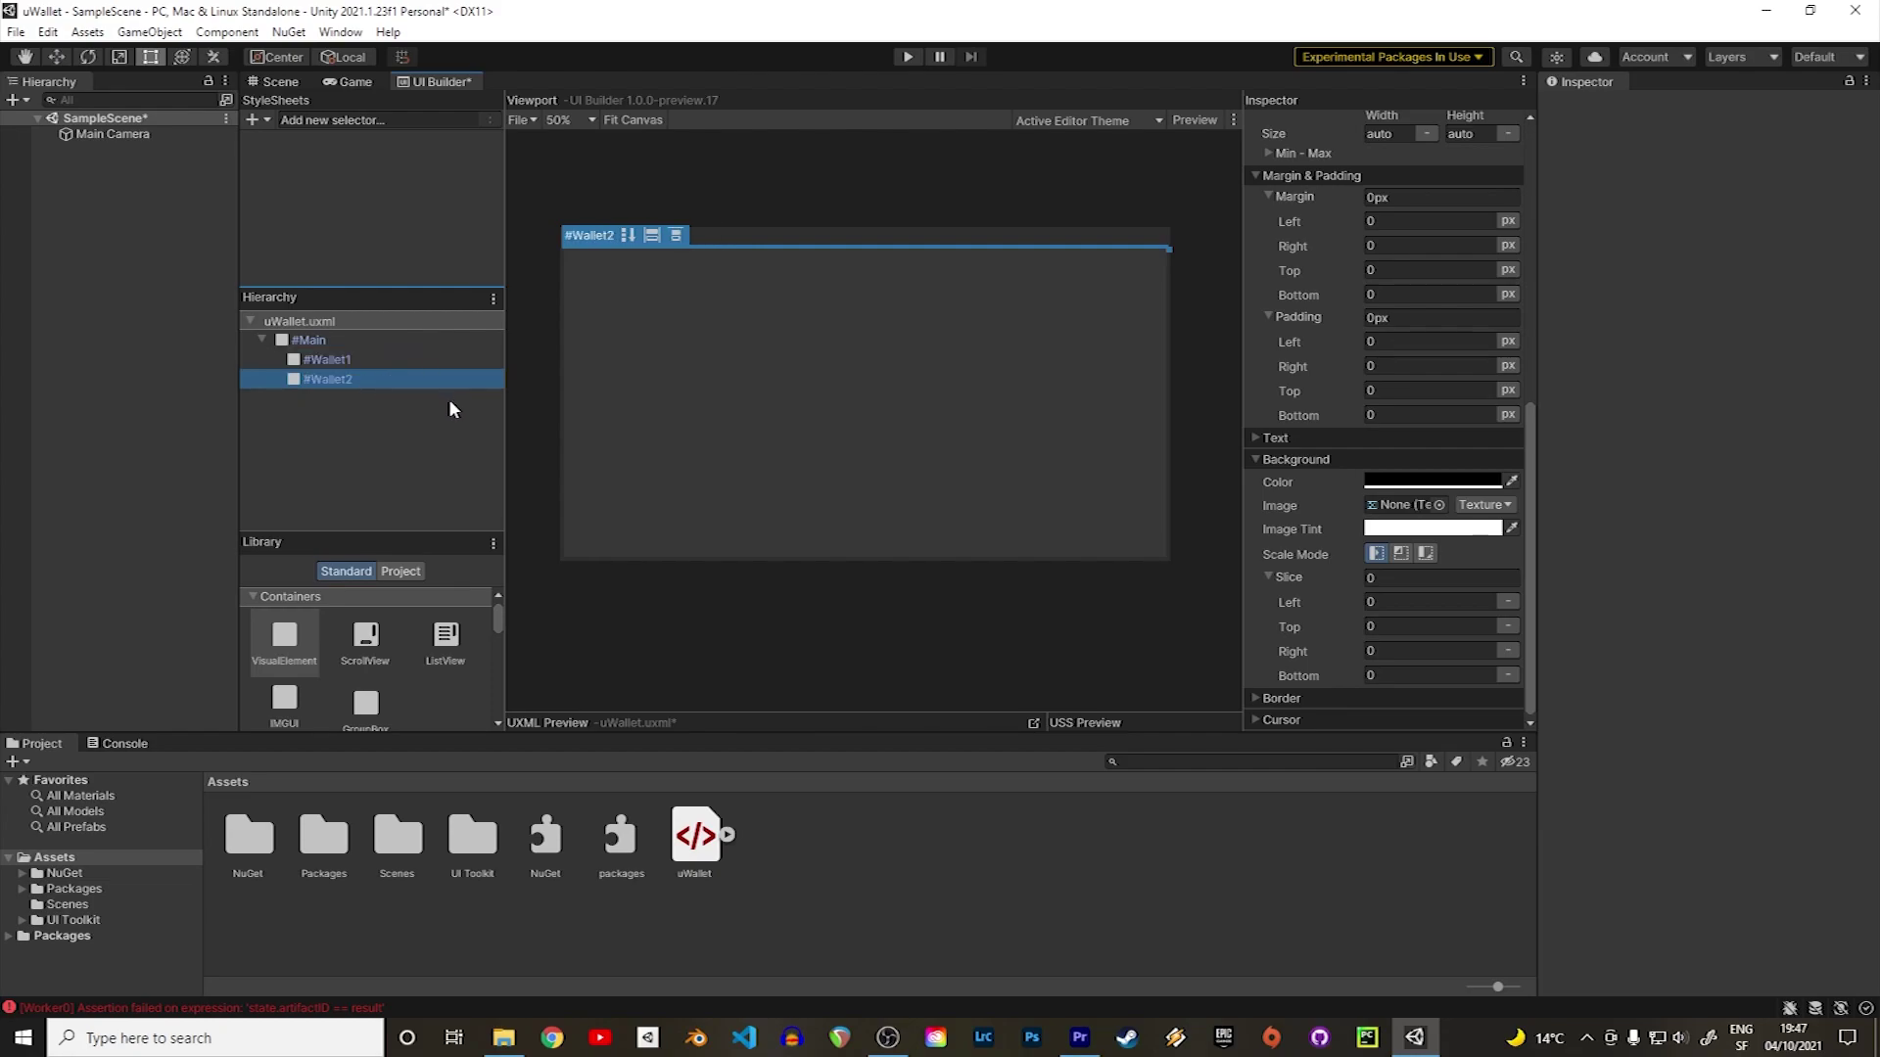
Set the Main element's width and height to 100%.
{"action": "left_click", "coordinate": [350, 342]}
{"action": "left_click_drag", "start_coordinate": [1530, 452], "coordinate": [1519, 298]}
{"action": "type", "text": "100%"}
{"action": "key", "text": "Tab"}
{"action": "type", "text": "100%"}
Give the Wallet1 panel a left offset of 5%.
{"action": "left_click", "coordinate": [372, 361]}
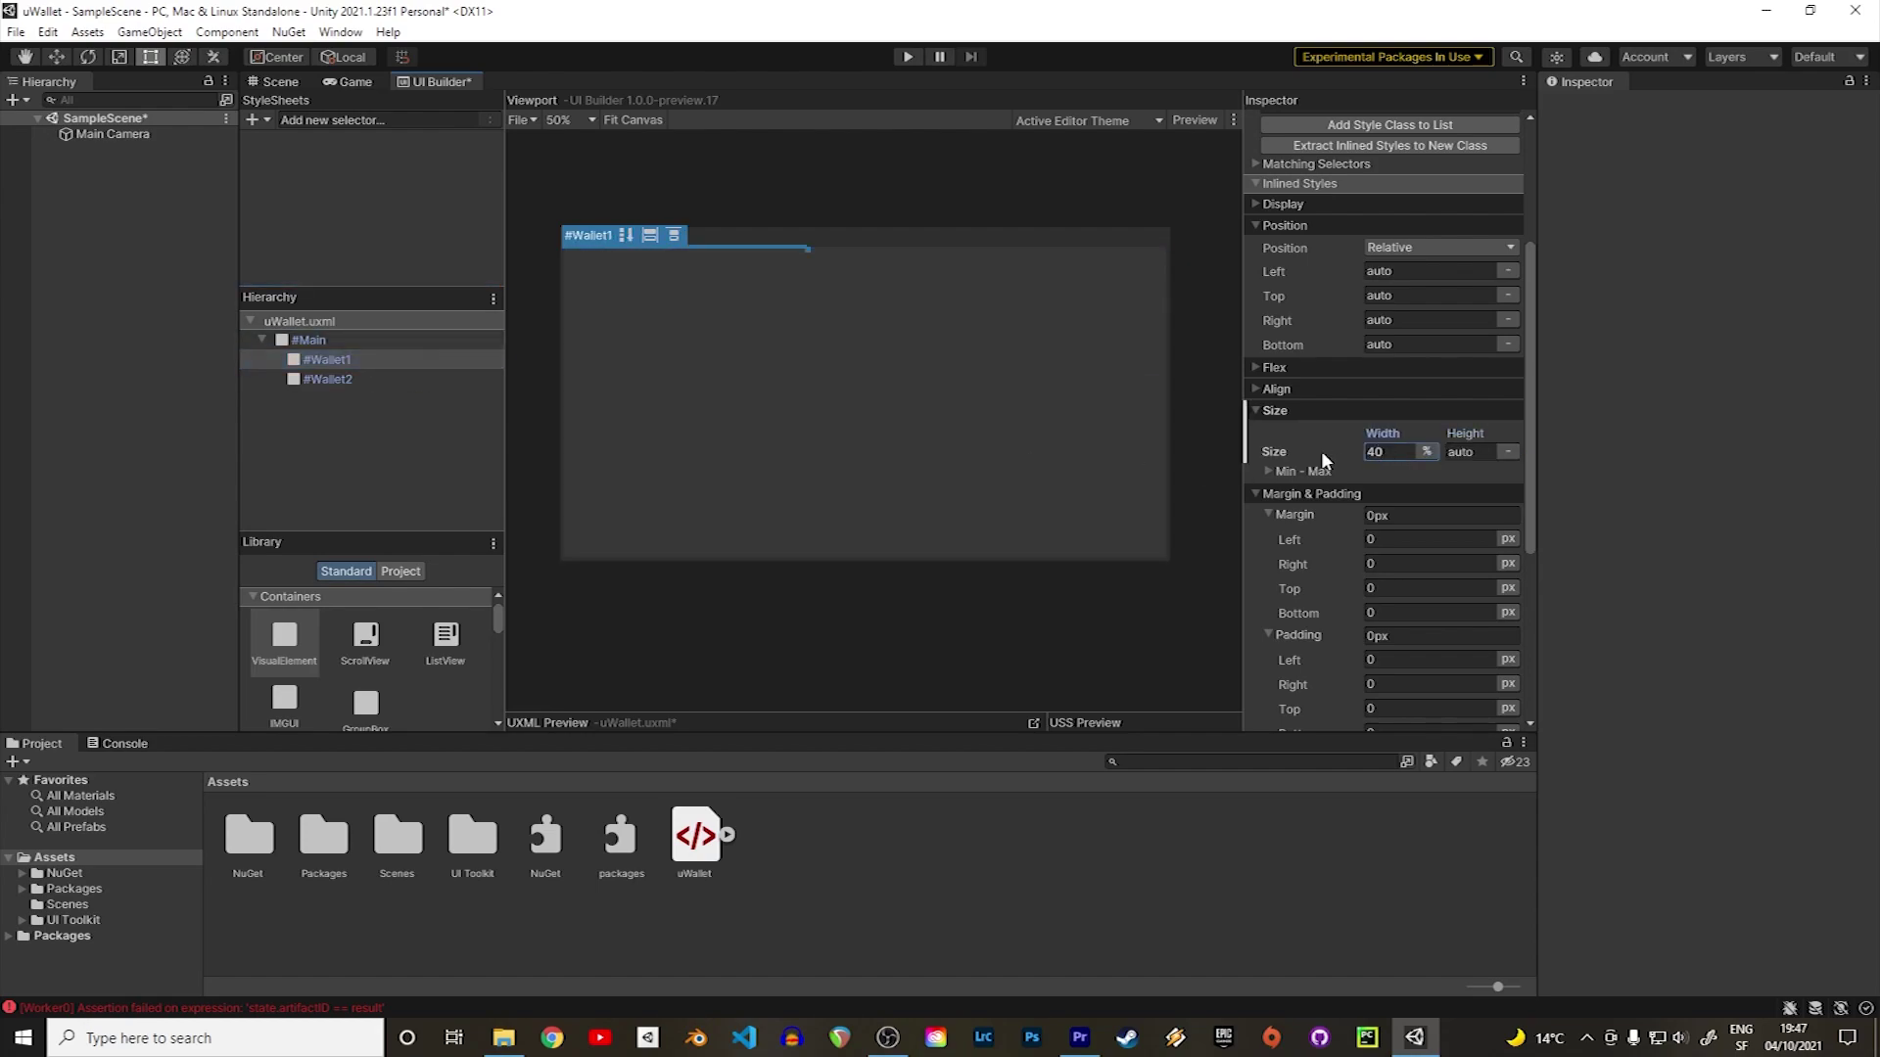
{"action": "left_click", "coordinate": [373, 380]}
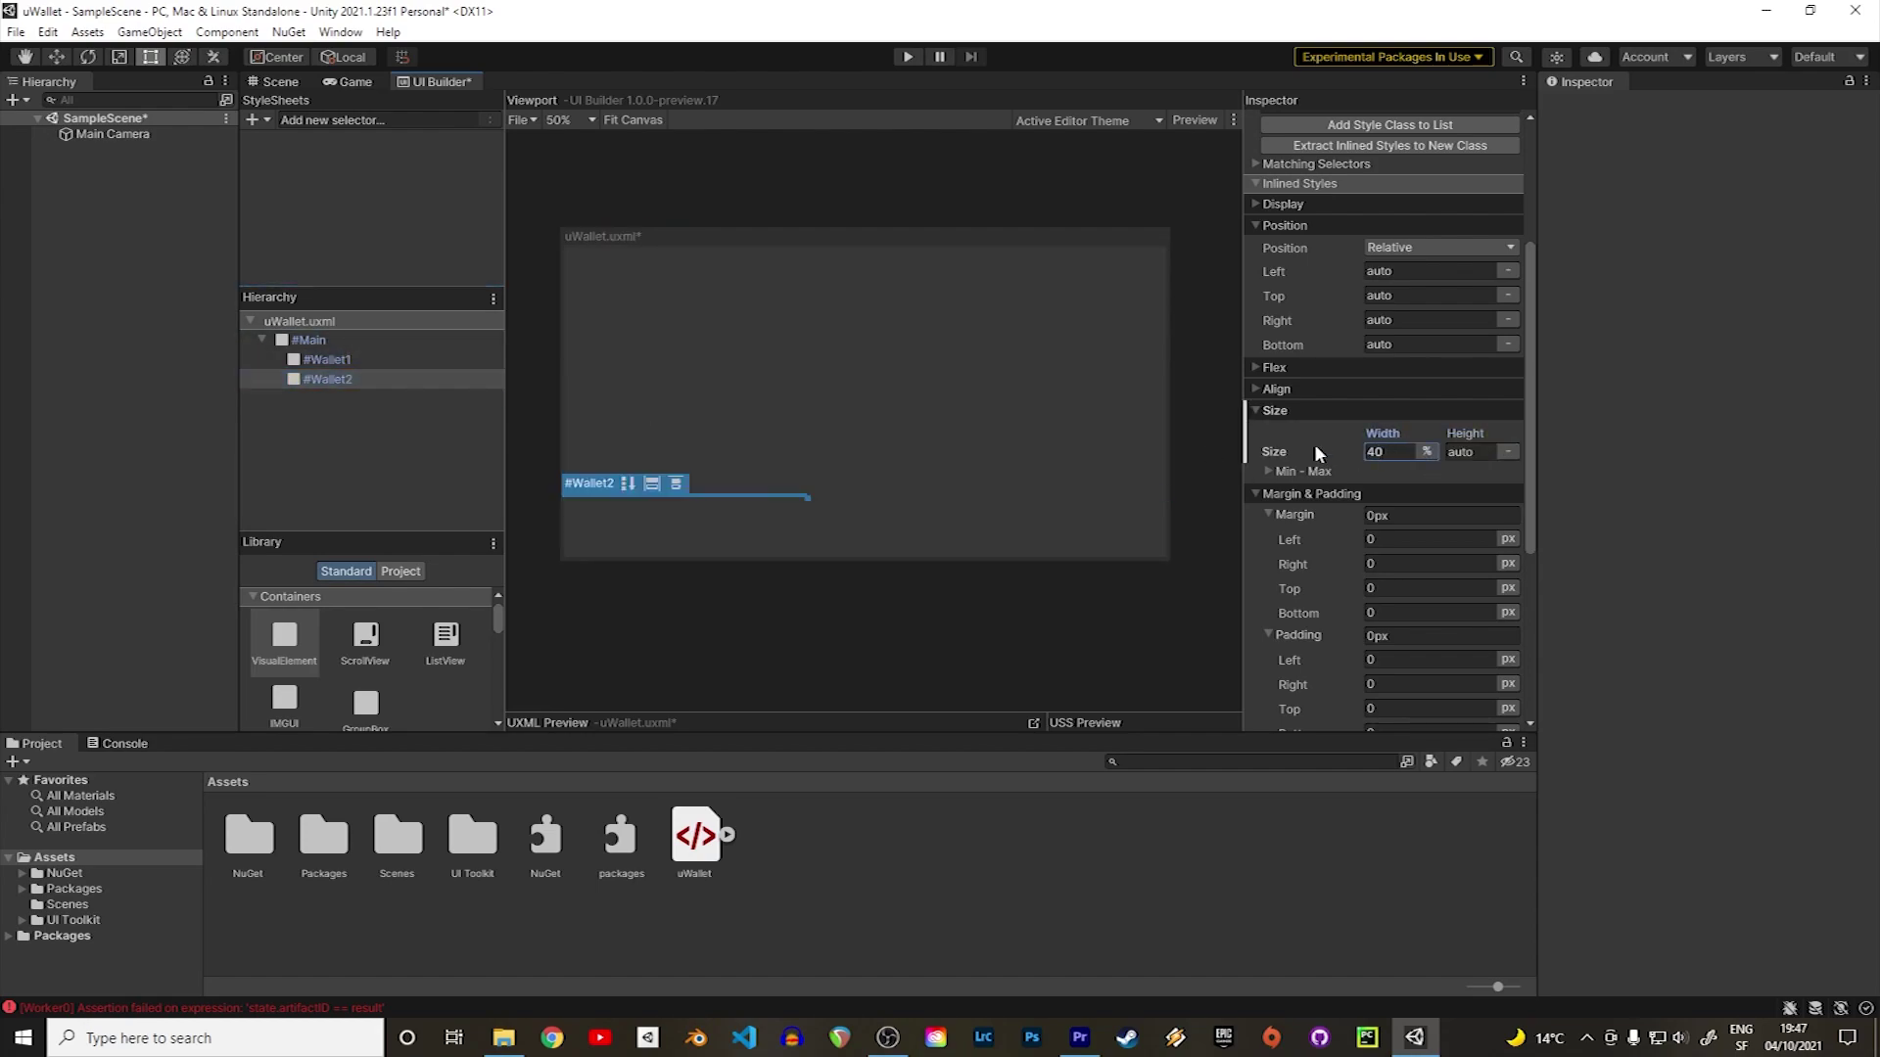
{"action": "left_click", "coordinate": [361, 360]}
{"action": "left_click", "coordinate": [1398, 271]}
{"action": "type", "text": "5%"}
{"action": "key", "text": "Return"}
{"action": "type", "text": "10"}
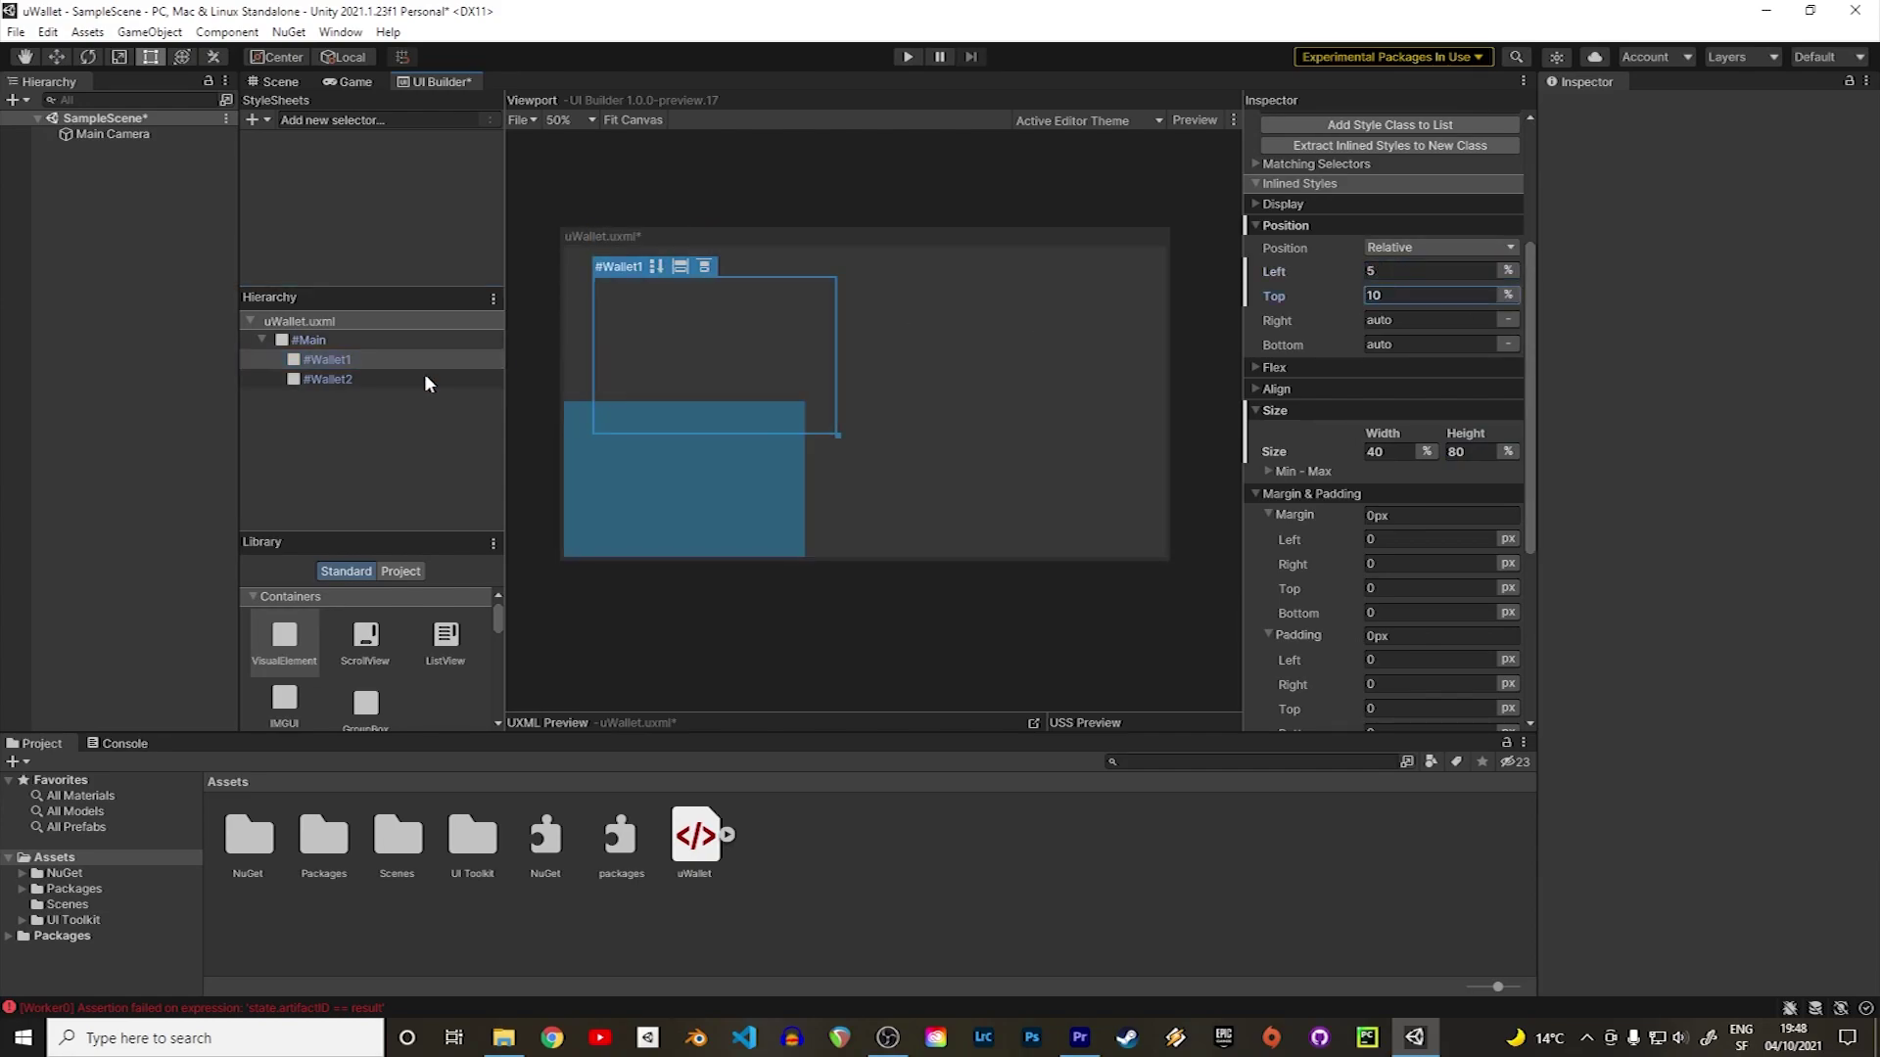
Position Wallet2 absolutely at left 55% and top 10%.
{"action": "left_click", "coordinate": [424, 377]}
{"action": "left_click", "coordinate": [1398, 271]}
{"action": "type", "text": "55%"}
{"action": "key", "text": "Return"}
{"action": "type", "text": "10%"}
{"action": "key", "text": "Return"}
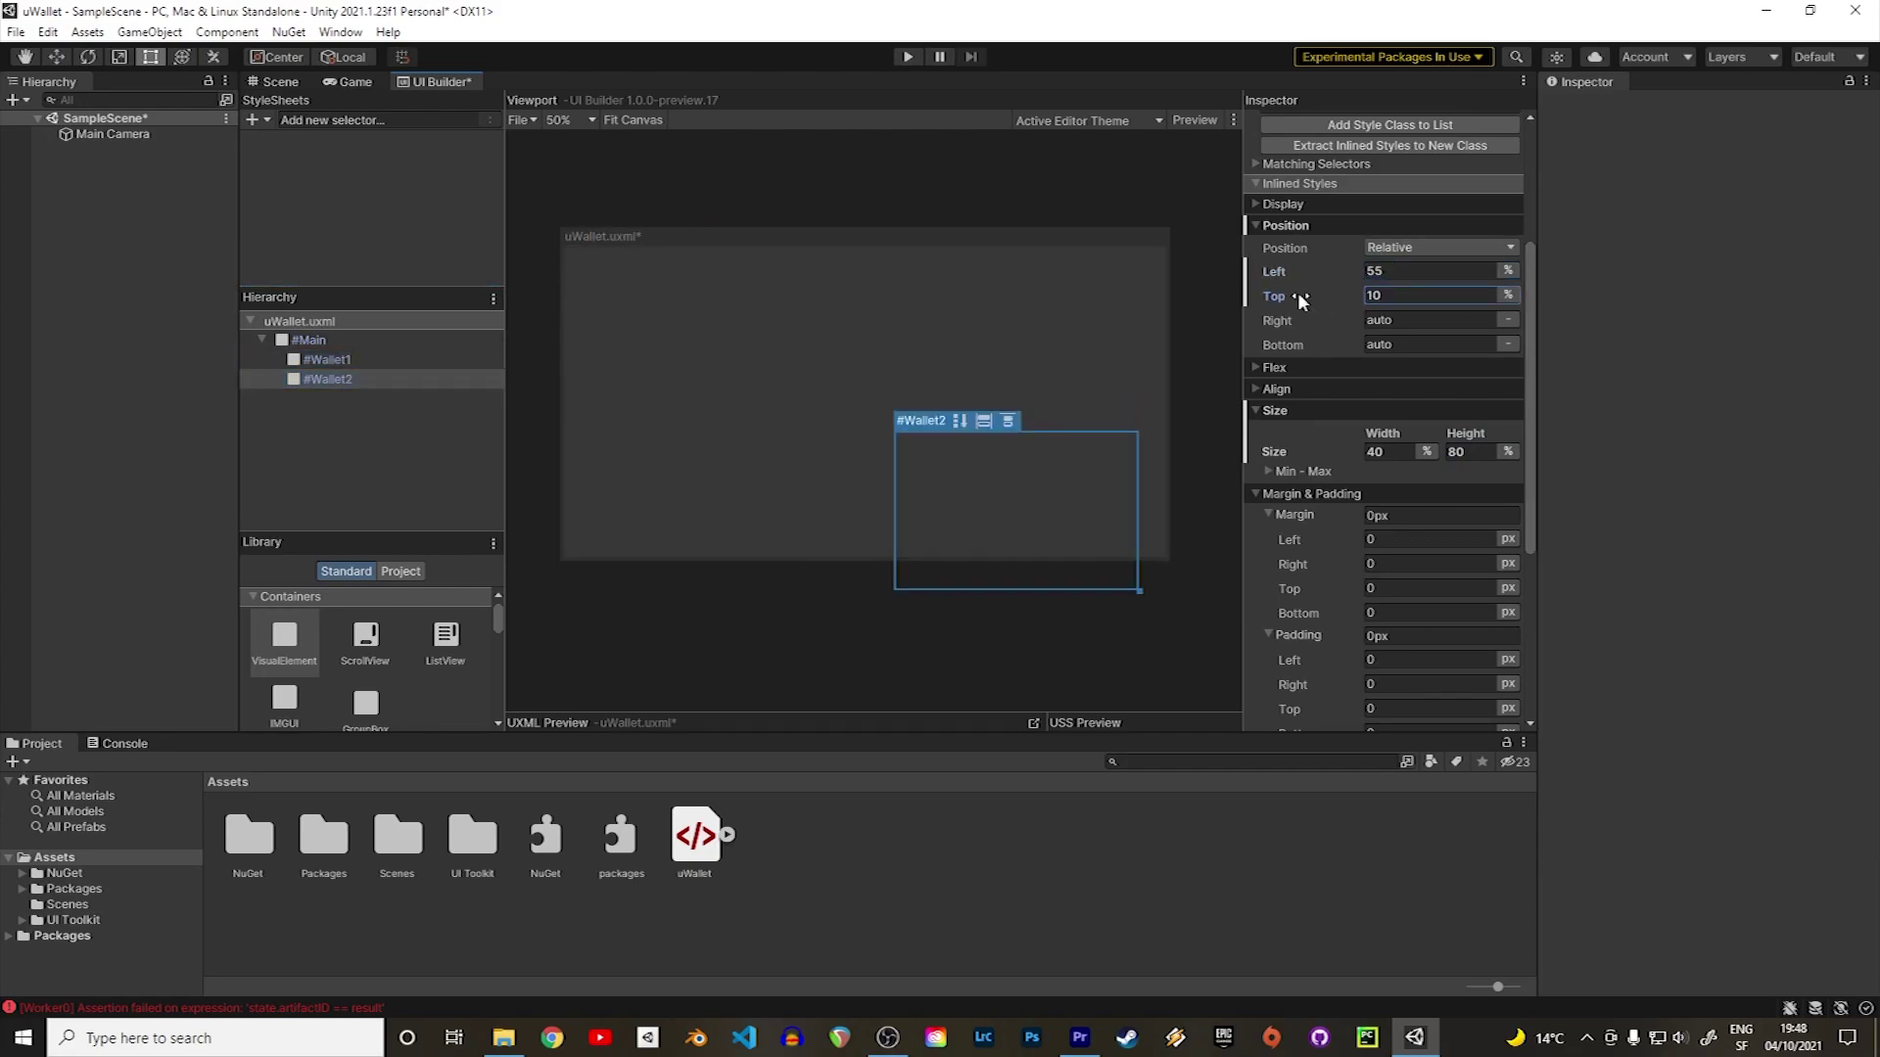
{"action": "left_click", "coordinate": [1439, 247]}
{"action": "left_click", "coordinate": [1390, 286]}
Give the Main panel a light grey background colour.
{"action": "left_click", "coordinate": [867, 431]}
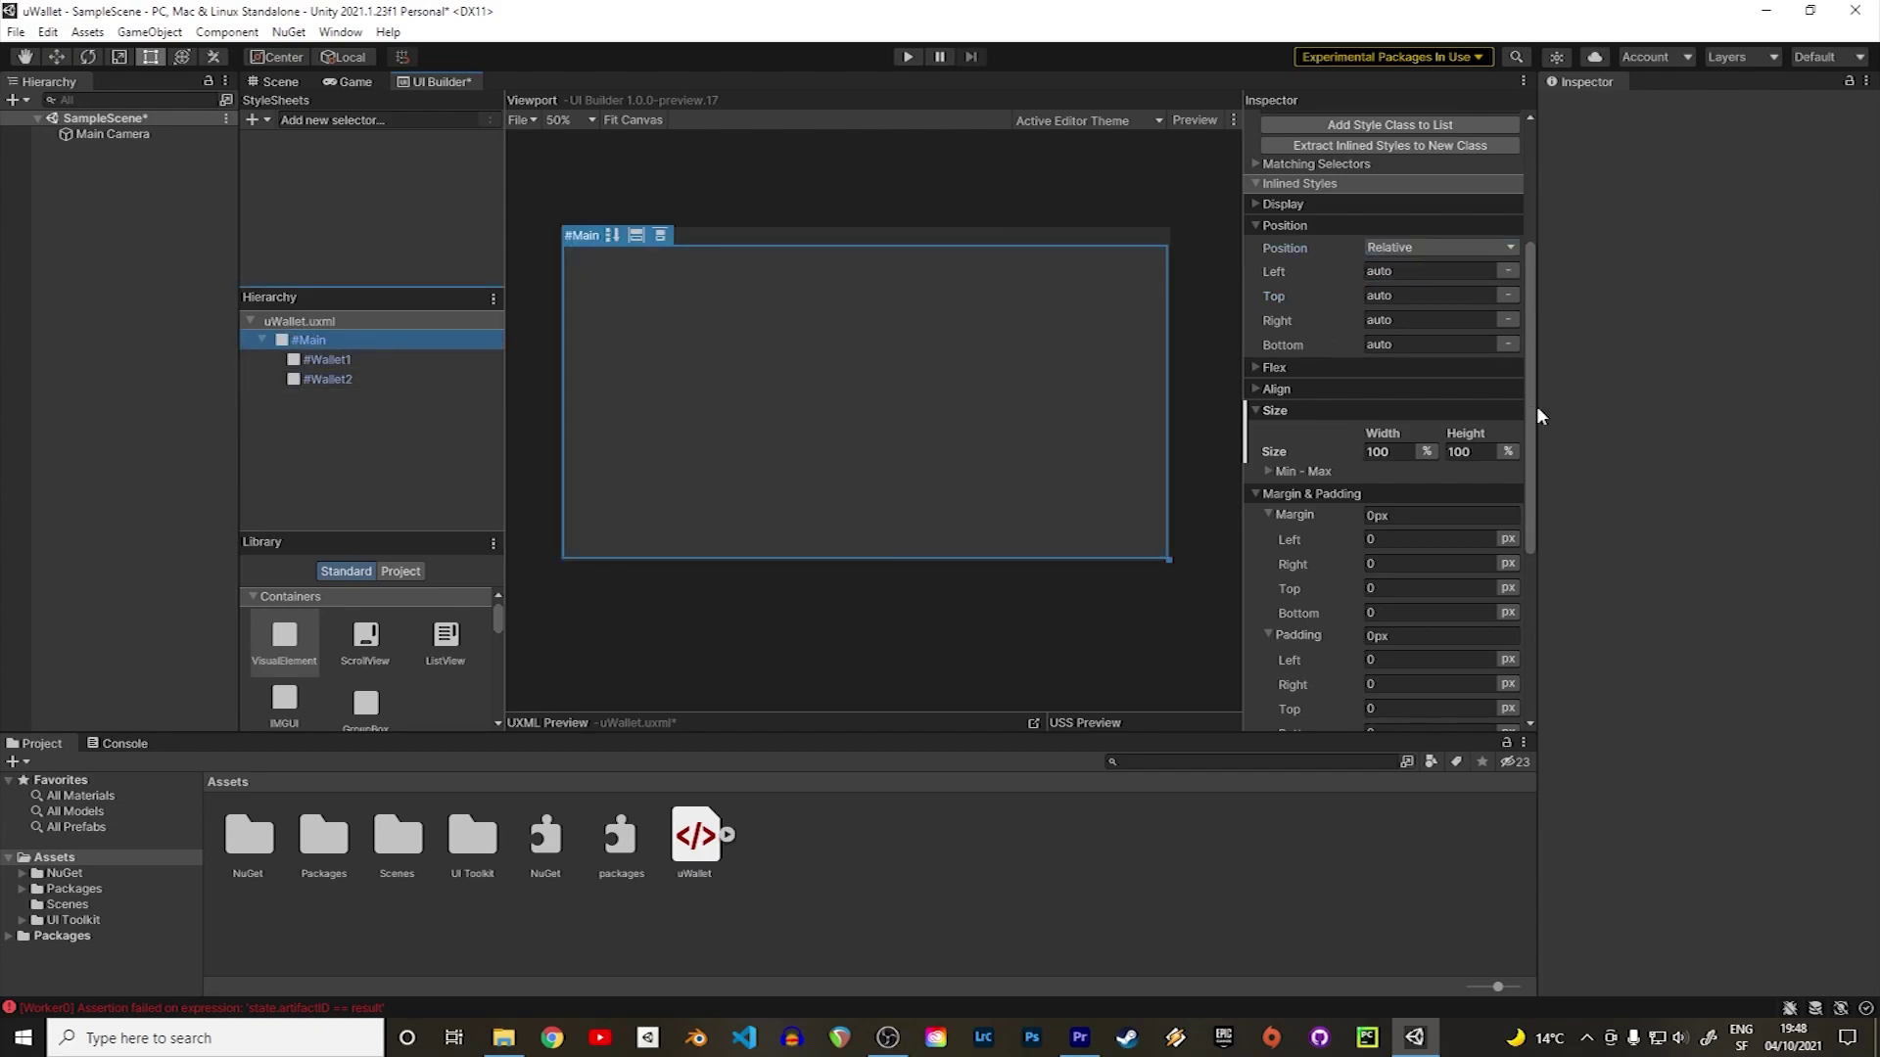
{"action": "scroll", "coordinate": [1532, 411], "scroll_direction": "down", "scroll_amount": 3}
{"action": "left_click", "coordinate": [1391, 510]}
{"action": "left_click", "coordinate": [1491, 687]}
{"action": "left_click_drag", "start_coordinate": [1491, 687], "coordinate": [1484, 619]}
Set dark grey backgrounds on both Wallet1 and Wallet2.
{"action": "left_click", "coordinate": [327, 359]}
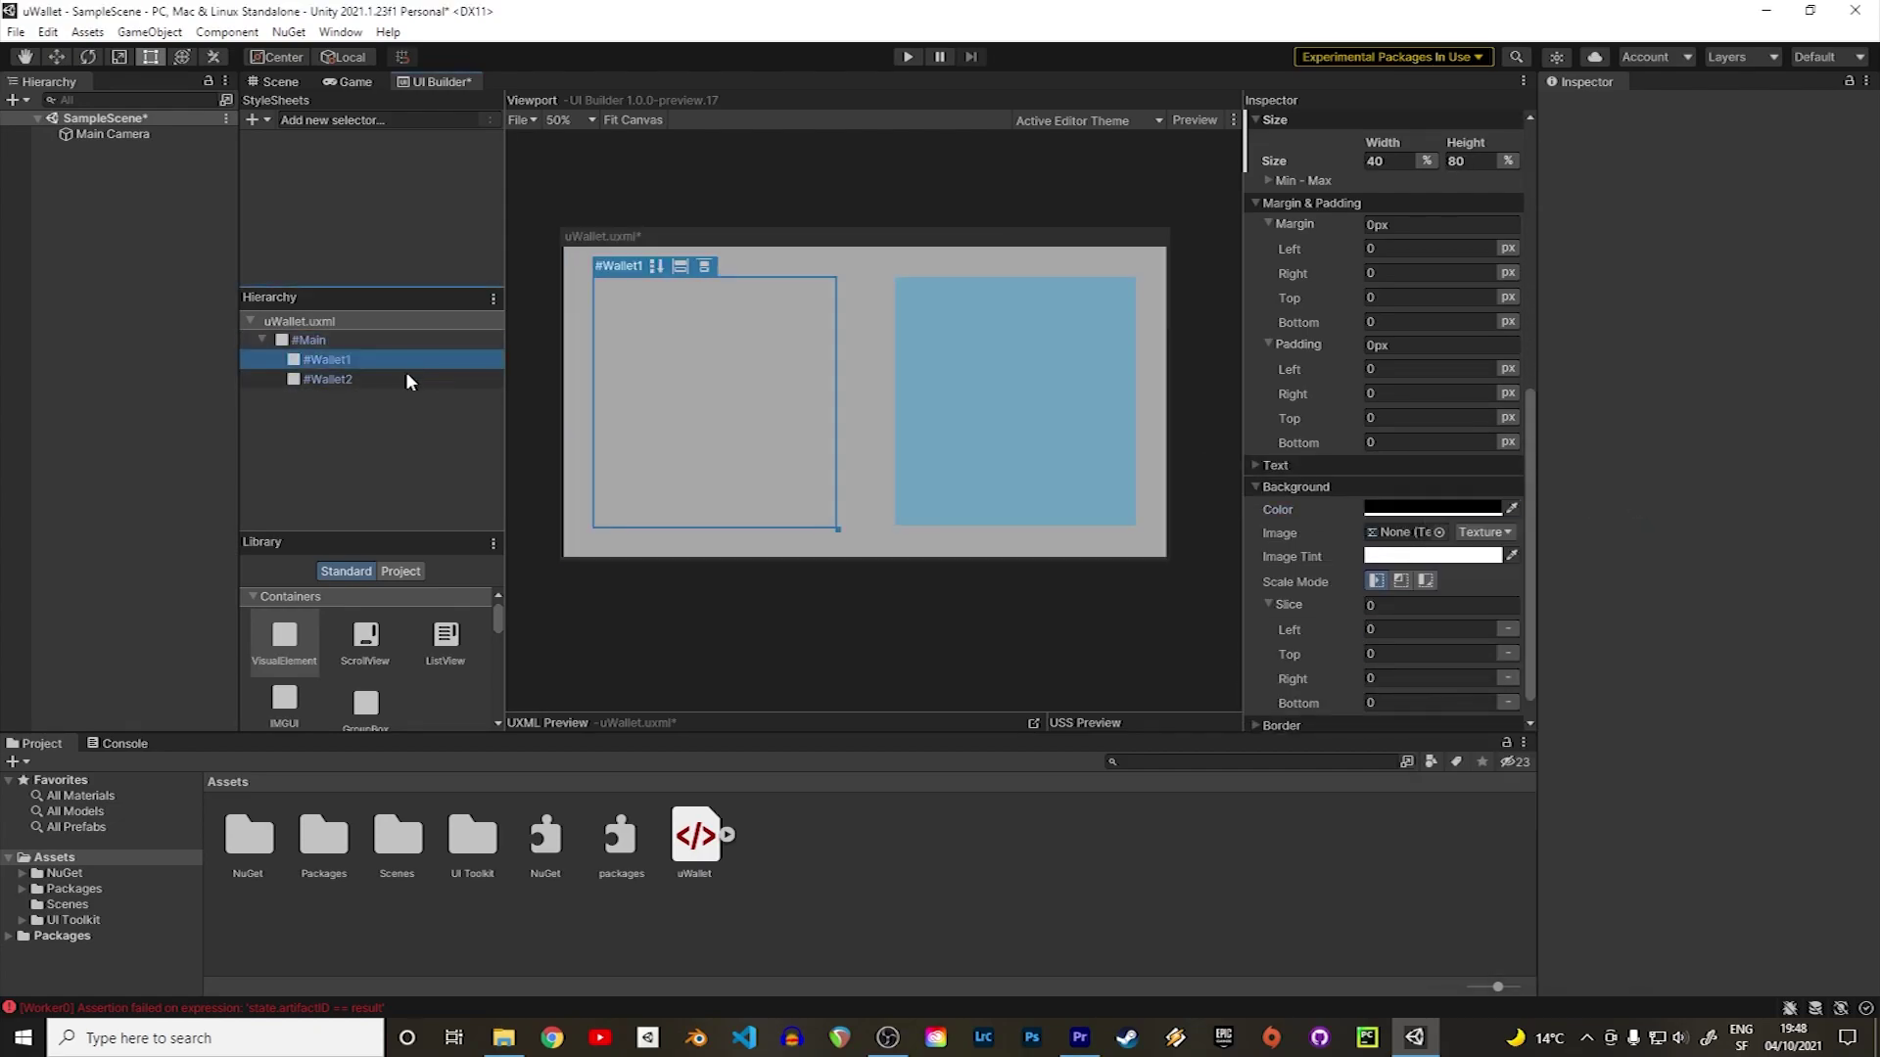
{"action": "left_click", "coordinate": [1399, 509]}
{"action": "left_click", "coordinate": [1475, 676]}
{"action": "left_click", "coordinate": [327, 379]}
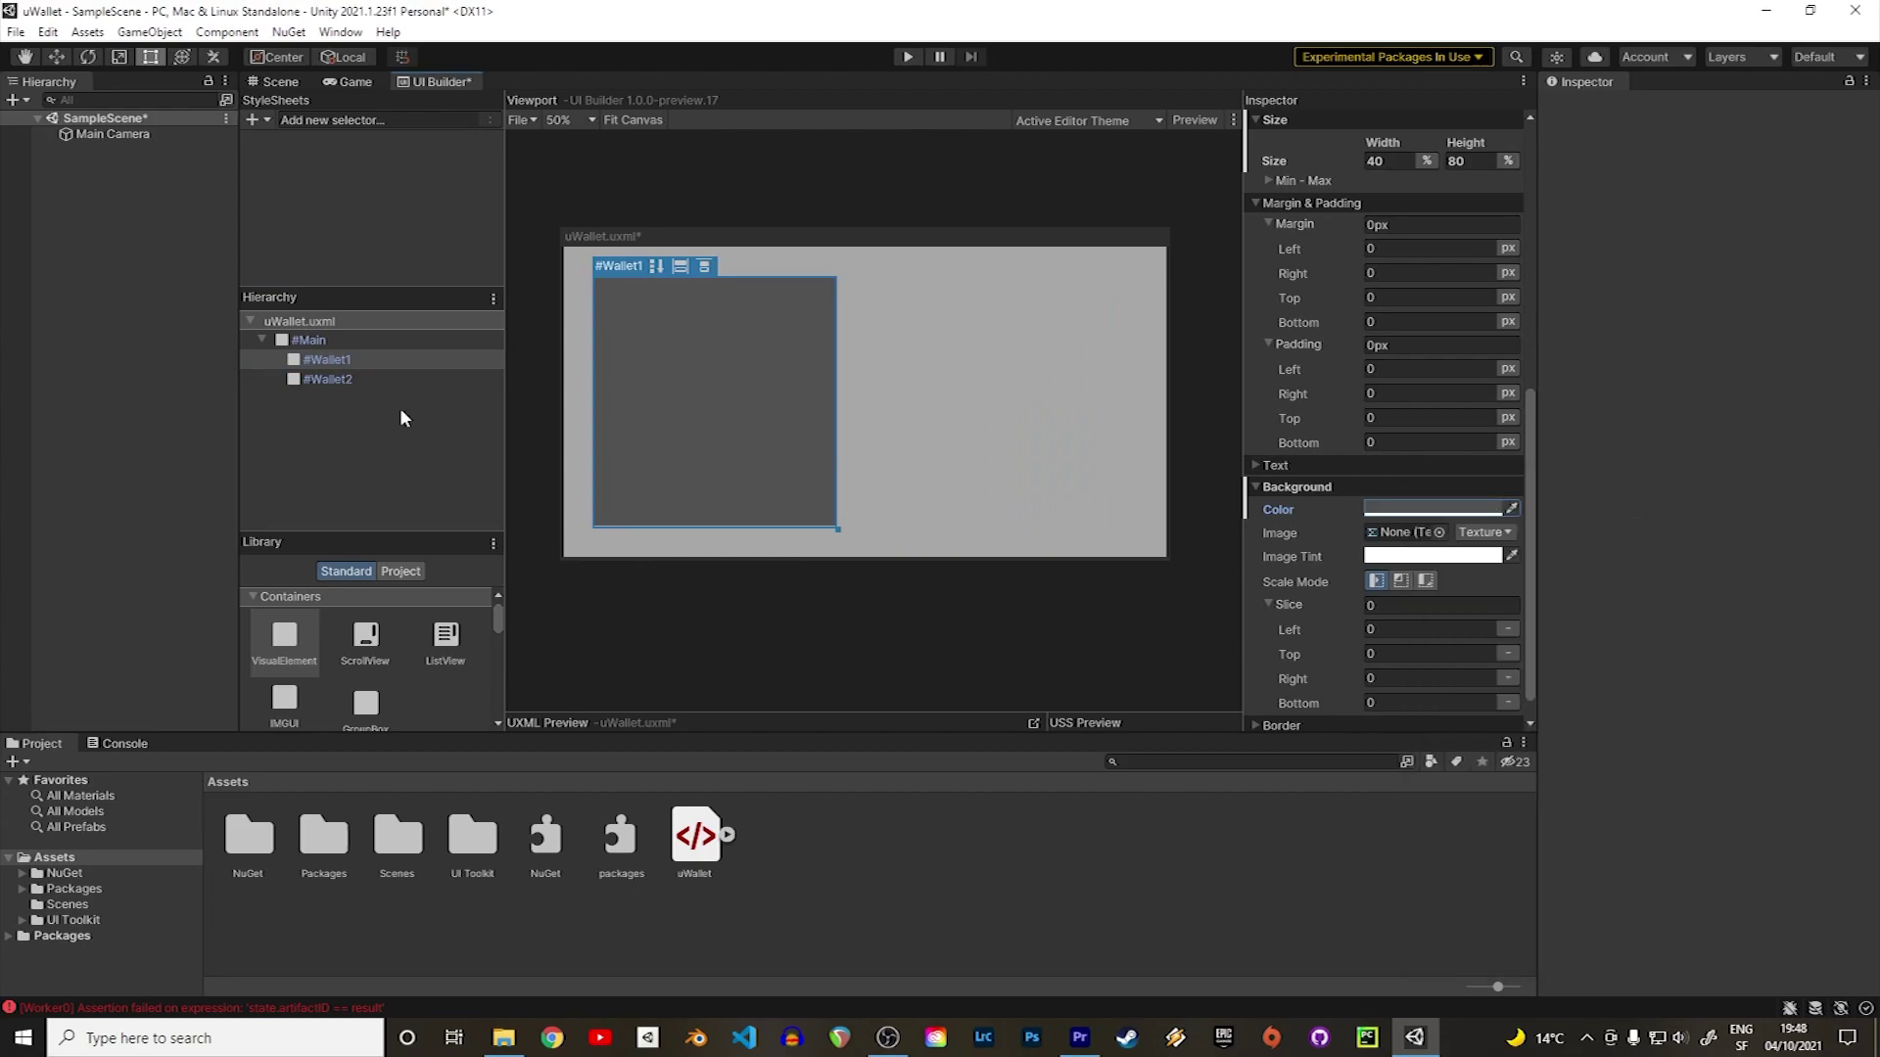
{"action": "left_click", "coordinate": [1400, 509]}
{"action": "left_click", "coordinate": [1458, 680]}
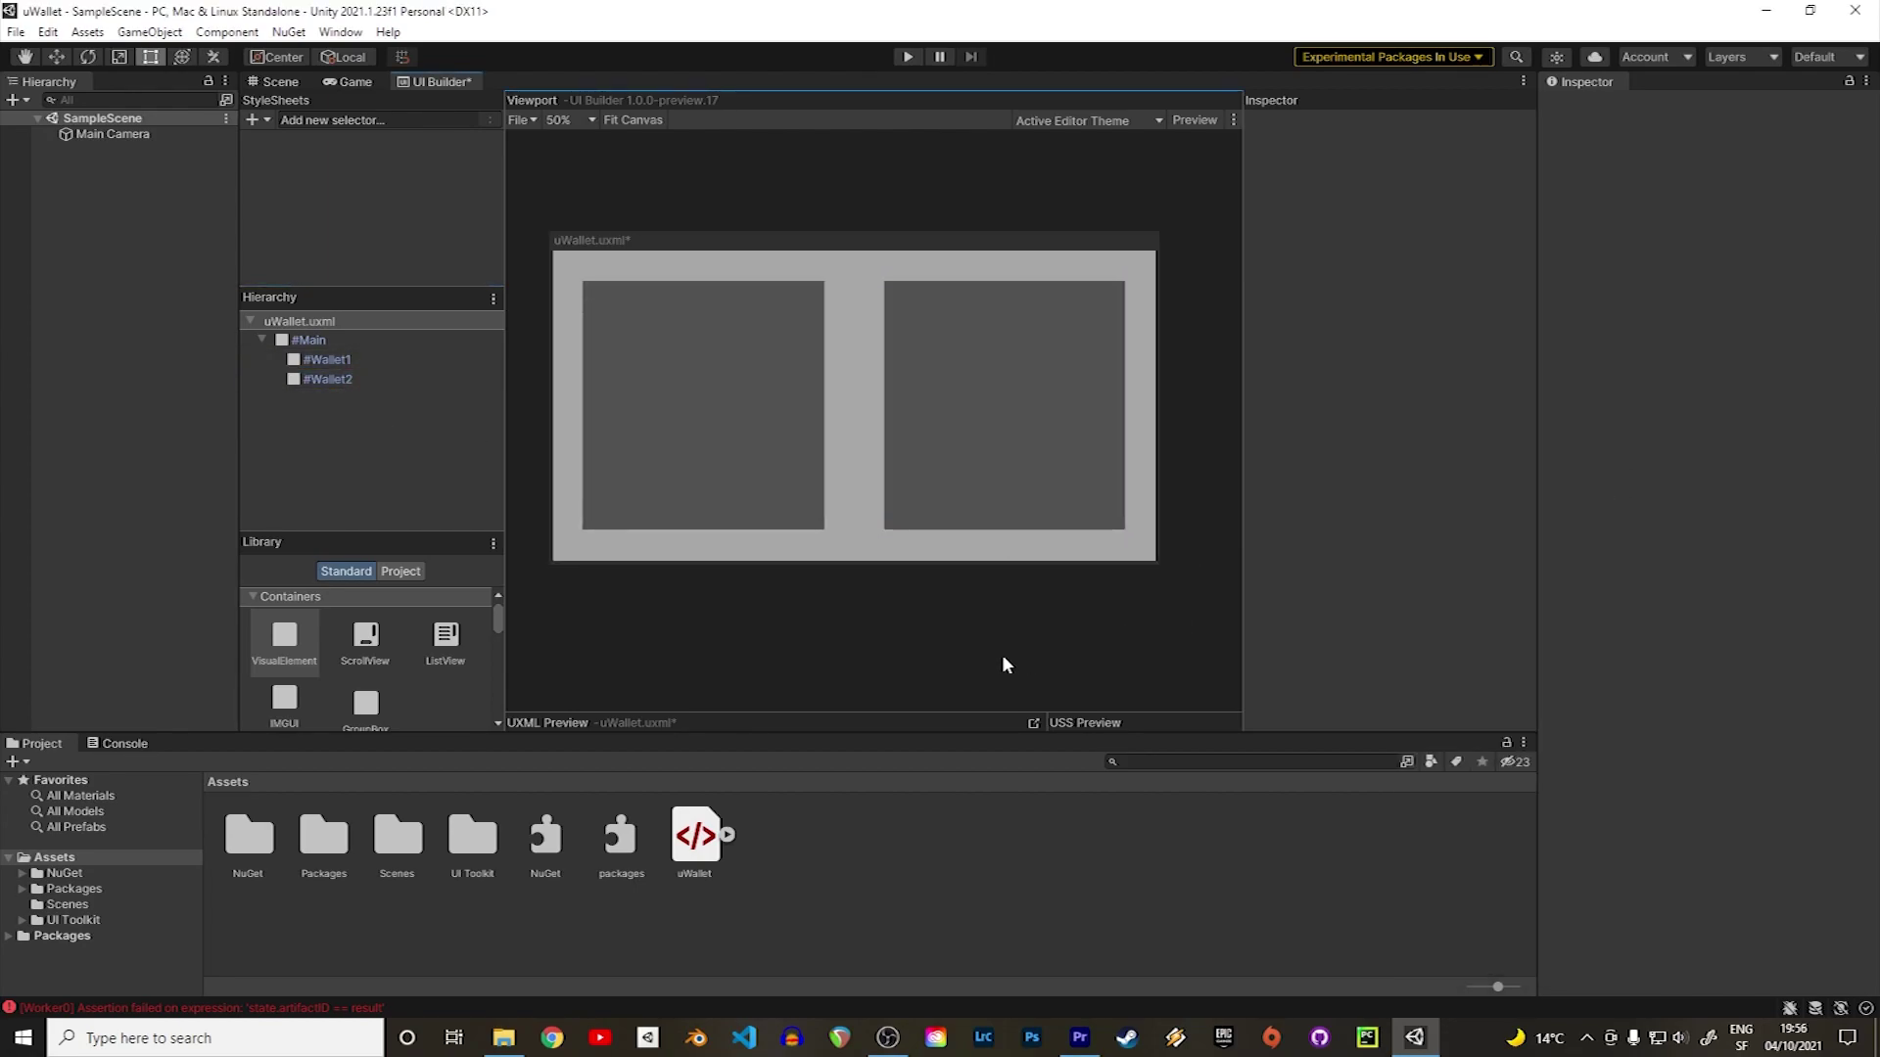
Drag text fields from the Library into the Wallet1 panel.
{"action": "left_click", "coordinate": [327, 359]}
{"action": "scroll", "coordinate": [679, 377], "scroll_direction": "up", "scroll_amount": 4}
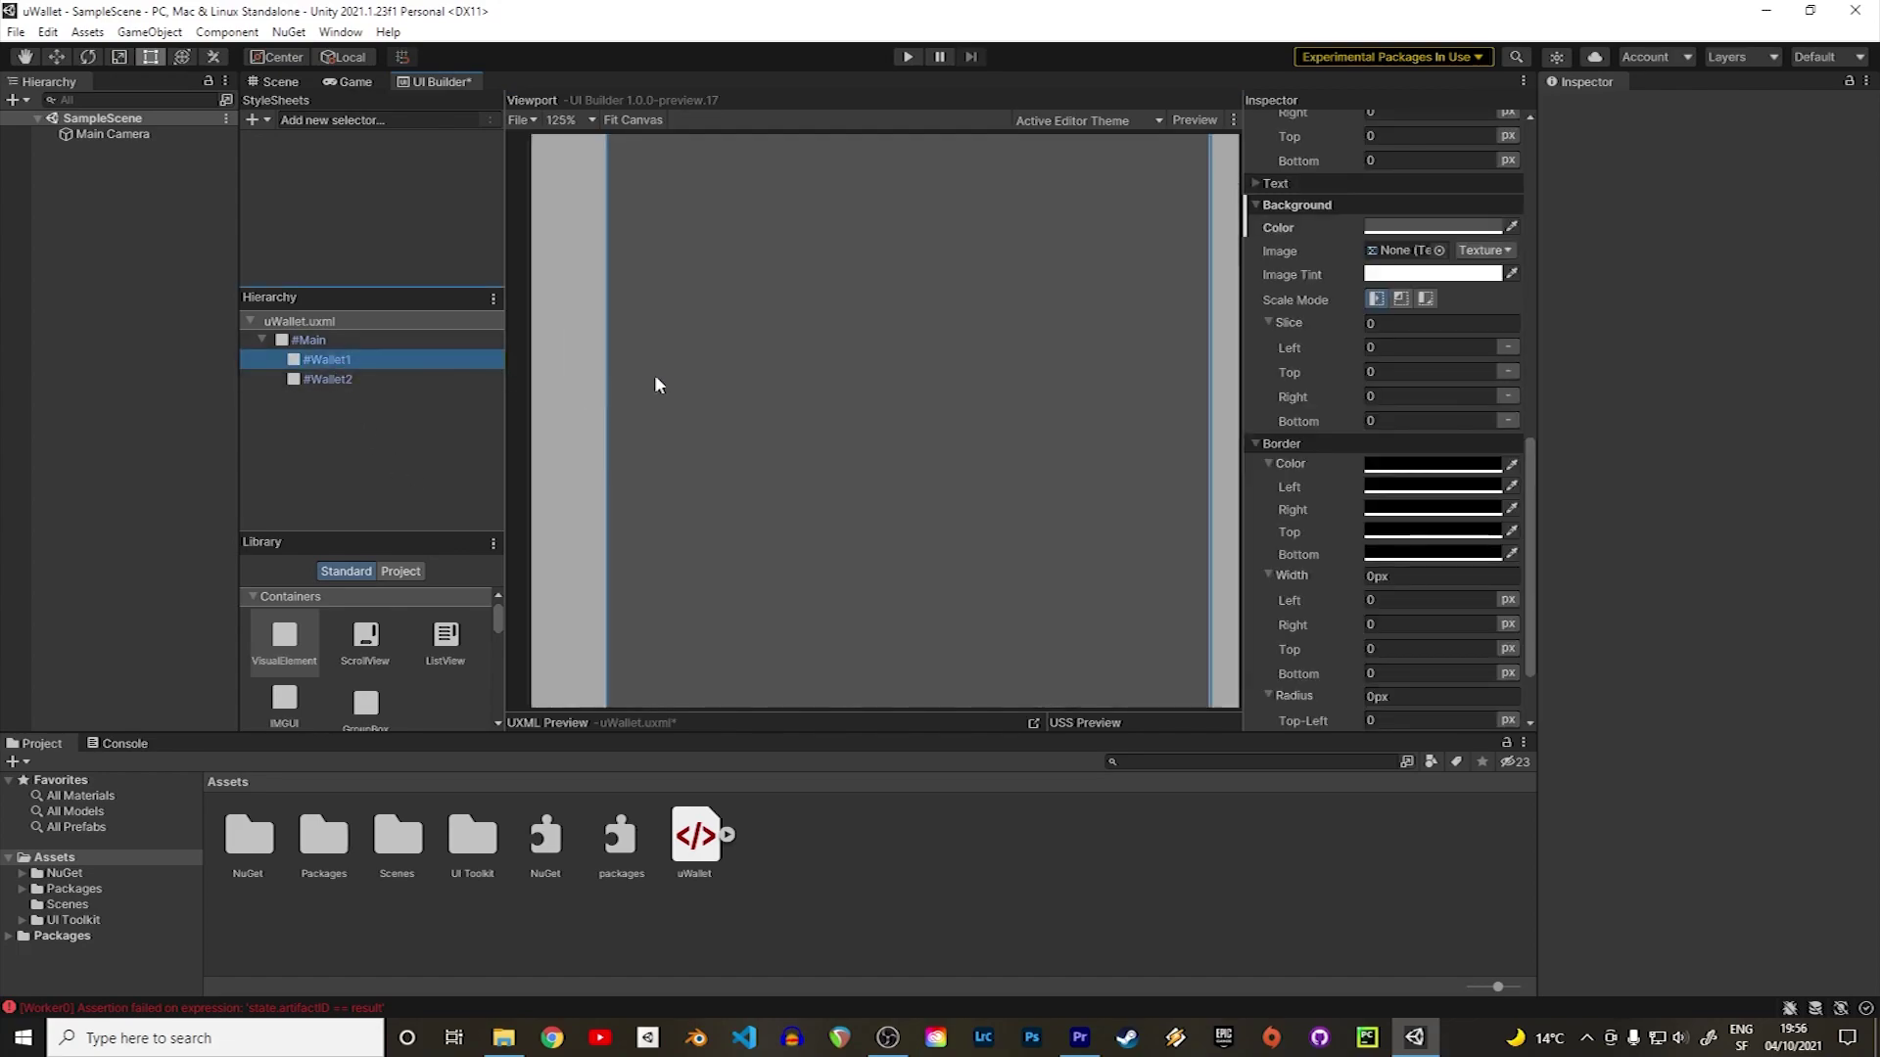
{"action": "scroll", "coordinate": [718, 536], "scroll_direction": "down", "scroll_amount": 1}
{"action": "scroll", "coordinate": [718, 537], "scroll_direction": "up", "scroll_amount": 1}
{"action": "scroll", "coordinate": [496, 621], "scroll_direction": "down", "scroll_amount": 4}
{"action": "scroll", "coordinate": [365, 656], "scroll_direction": "down", "scroll_amount": 1}
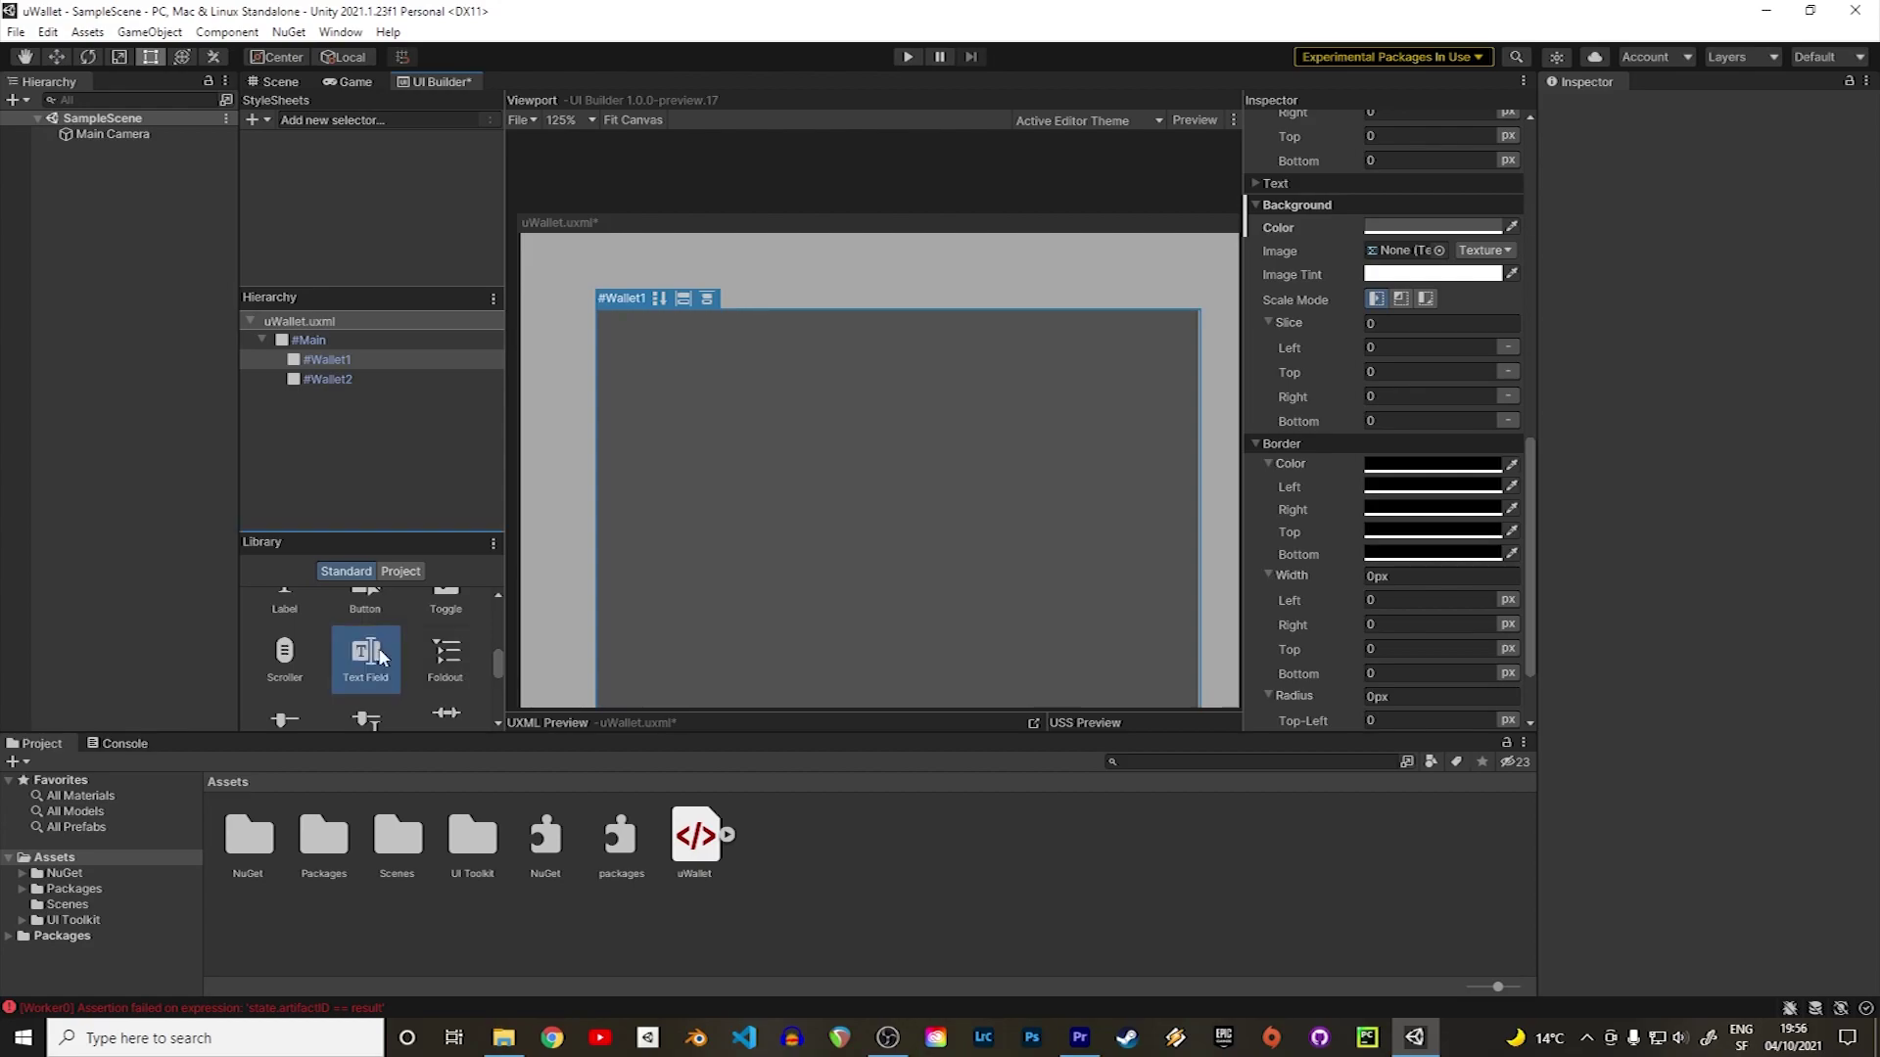
{"action": "left_click_drag", "start_coordinate": [365, 651], "coordinate": [714, 543]}
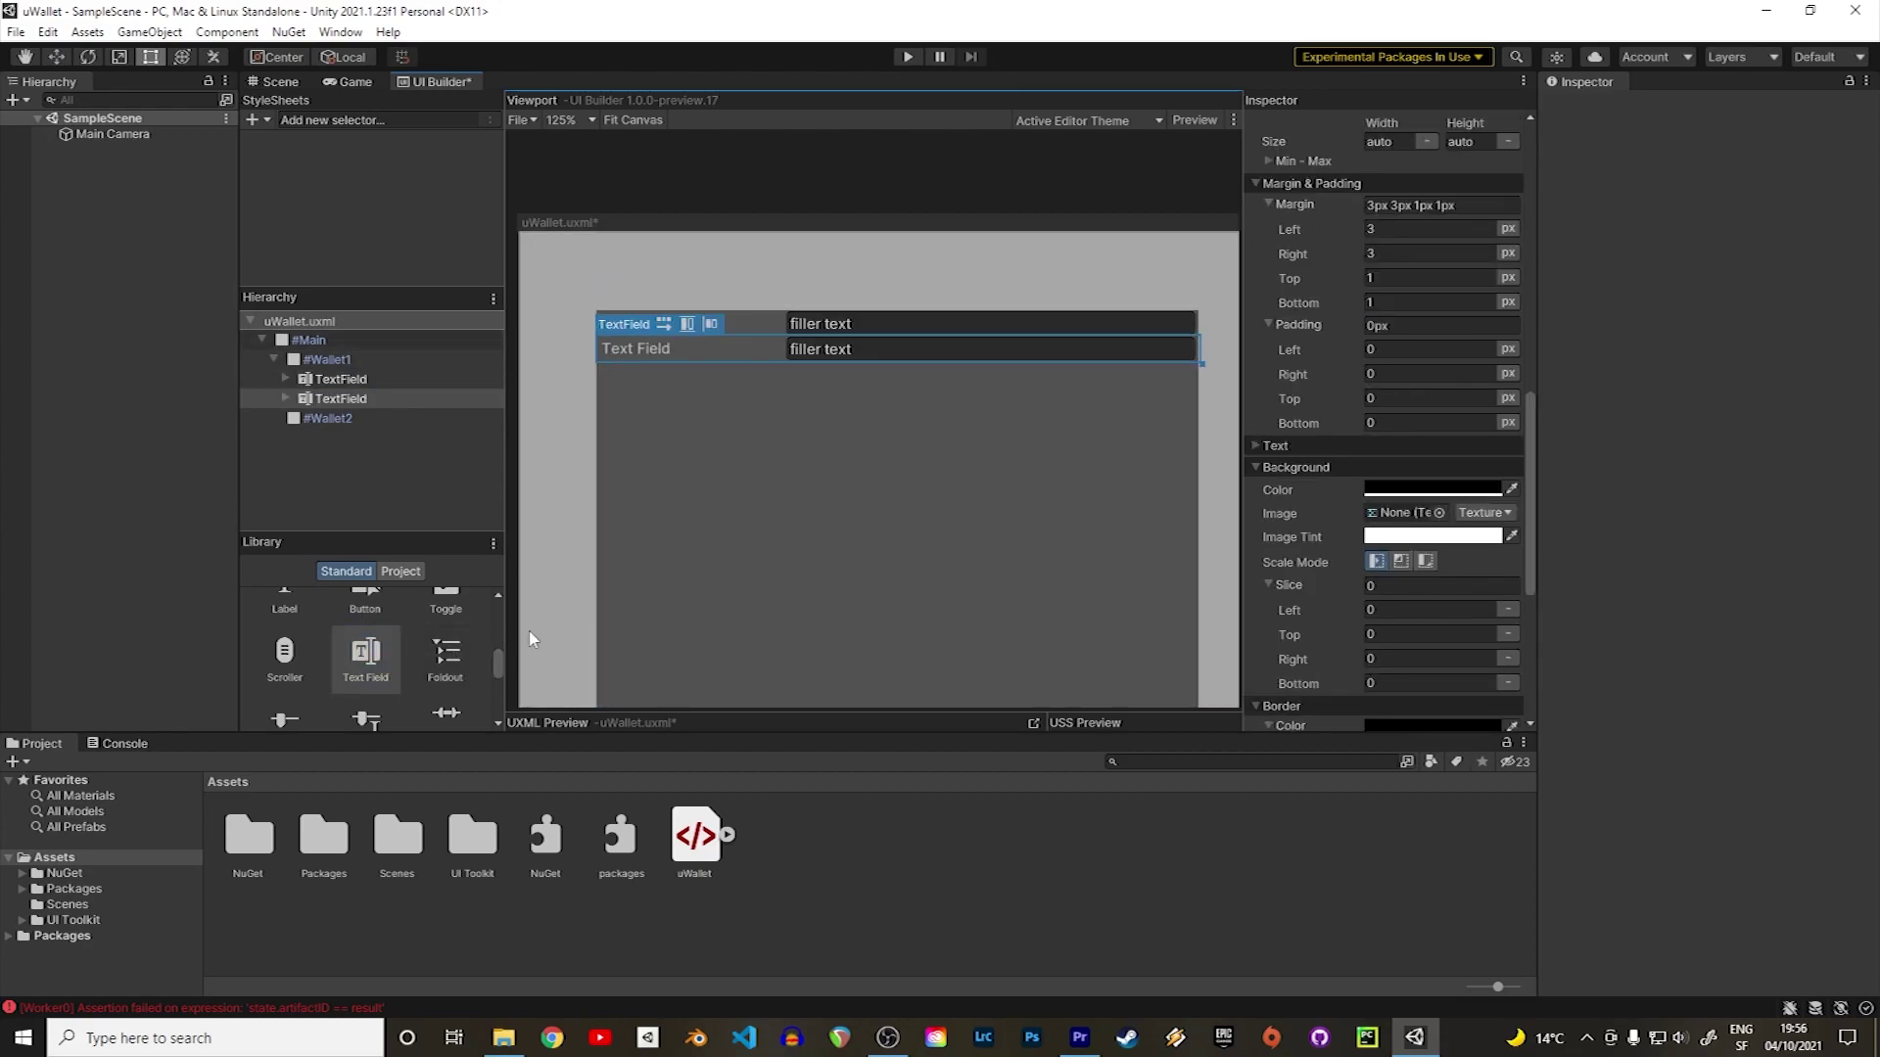
Mask the second text field as a password, then add a third text field and a button.
{"action": "scroll", "coordinate": [445, 654], "scroll_direction": "down", "scroll_amount": 1}
{"action": "left_click", "coordinate": [732, 339]}
{"action": "left_click_drag", "start_coordinate": [1522, 459], "coordinate": [1531, 242]}
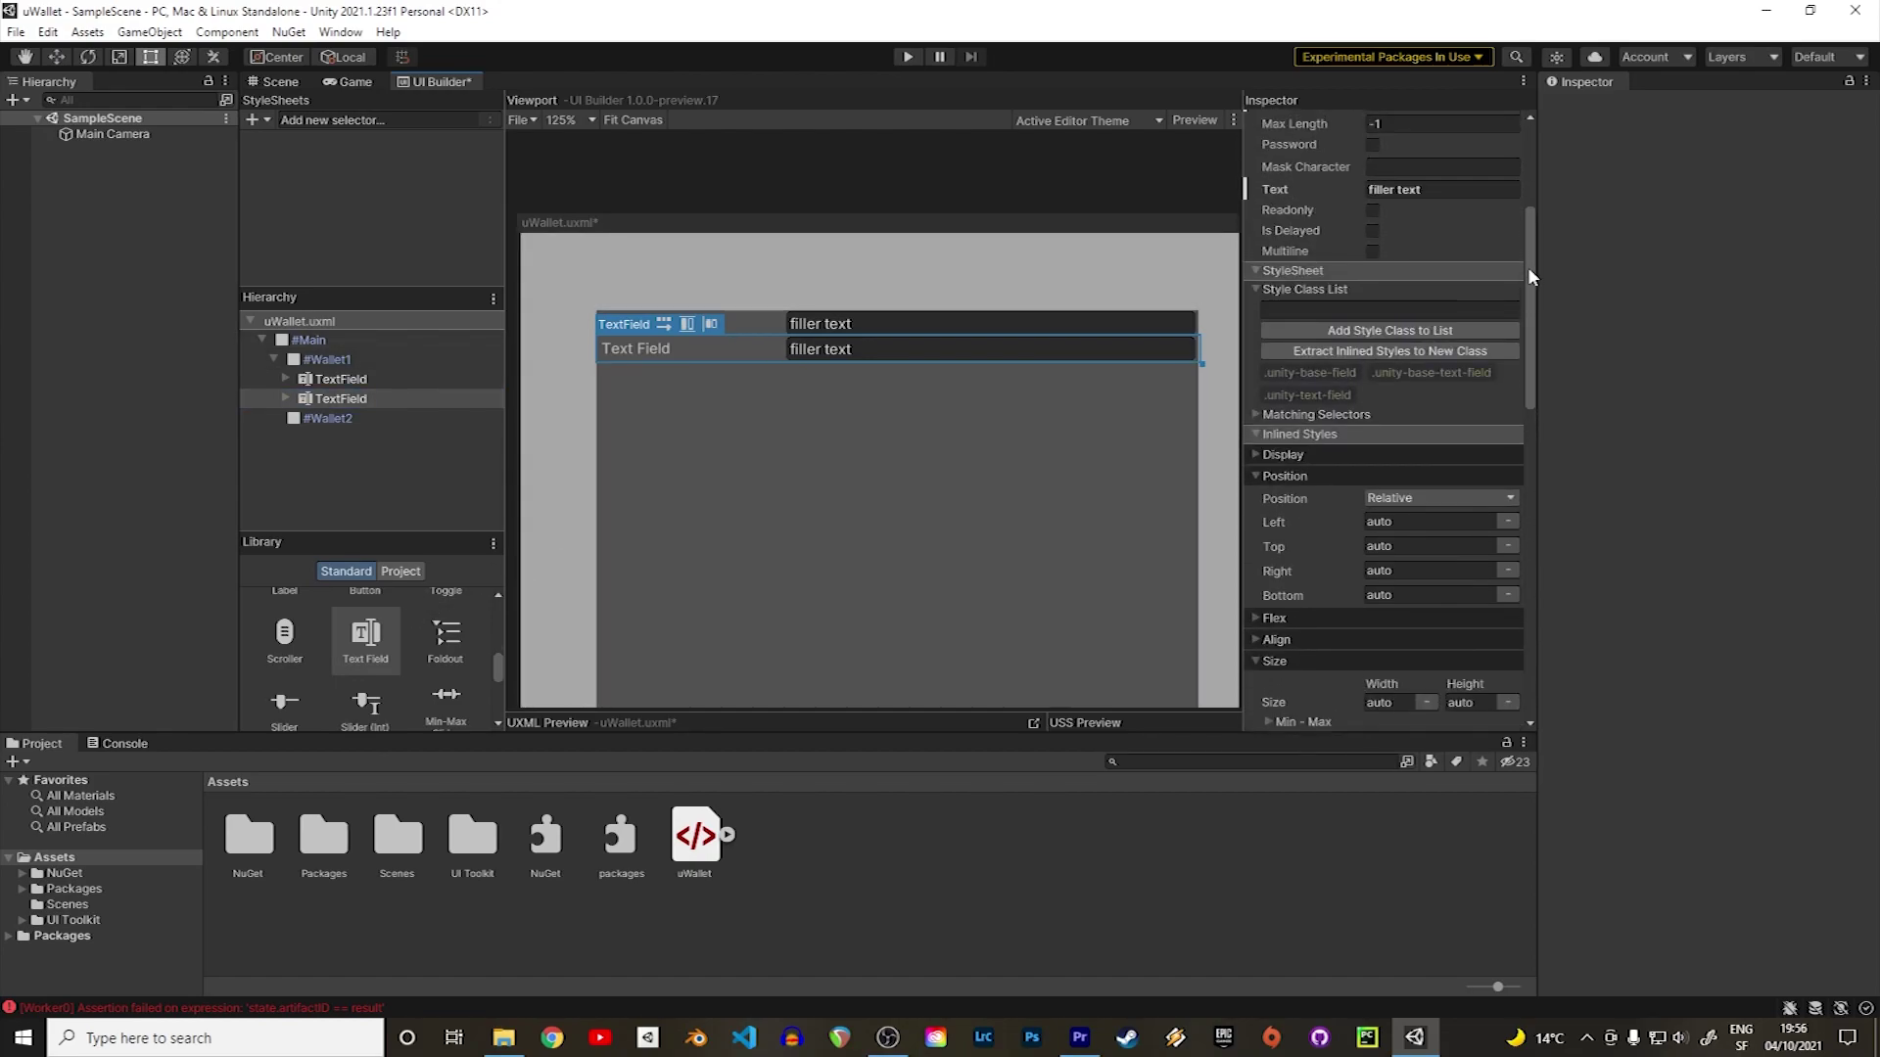
{"action": "left_click", "coordinate": [1375, 227]}
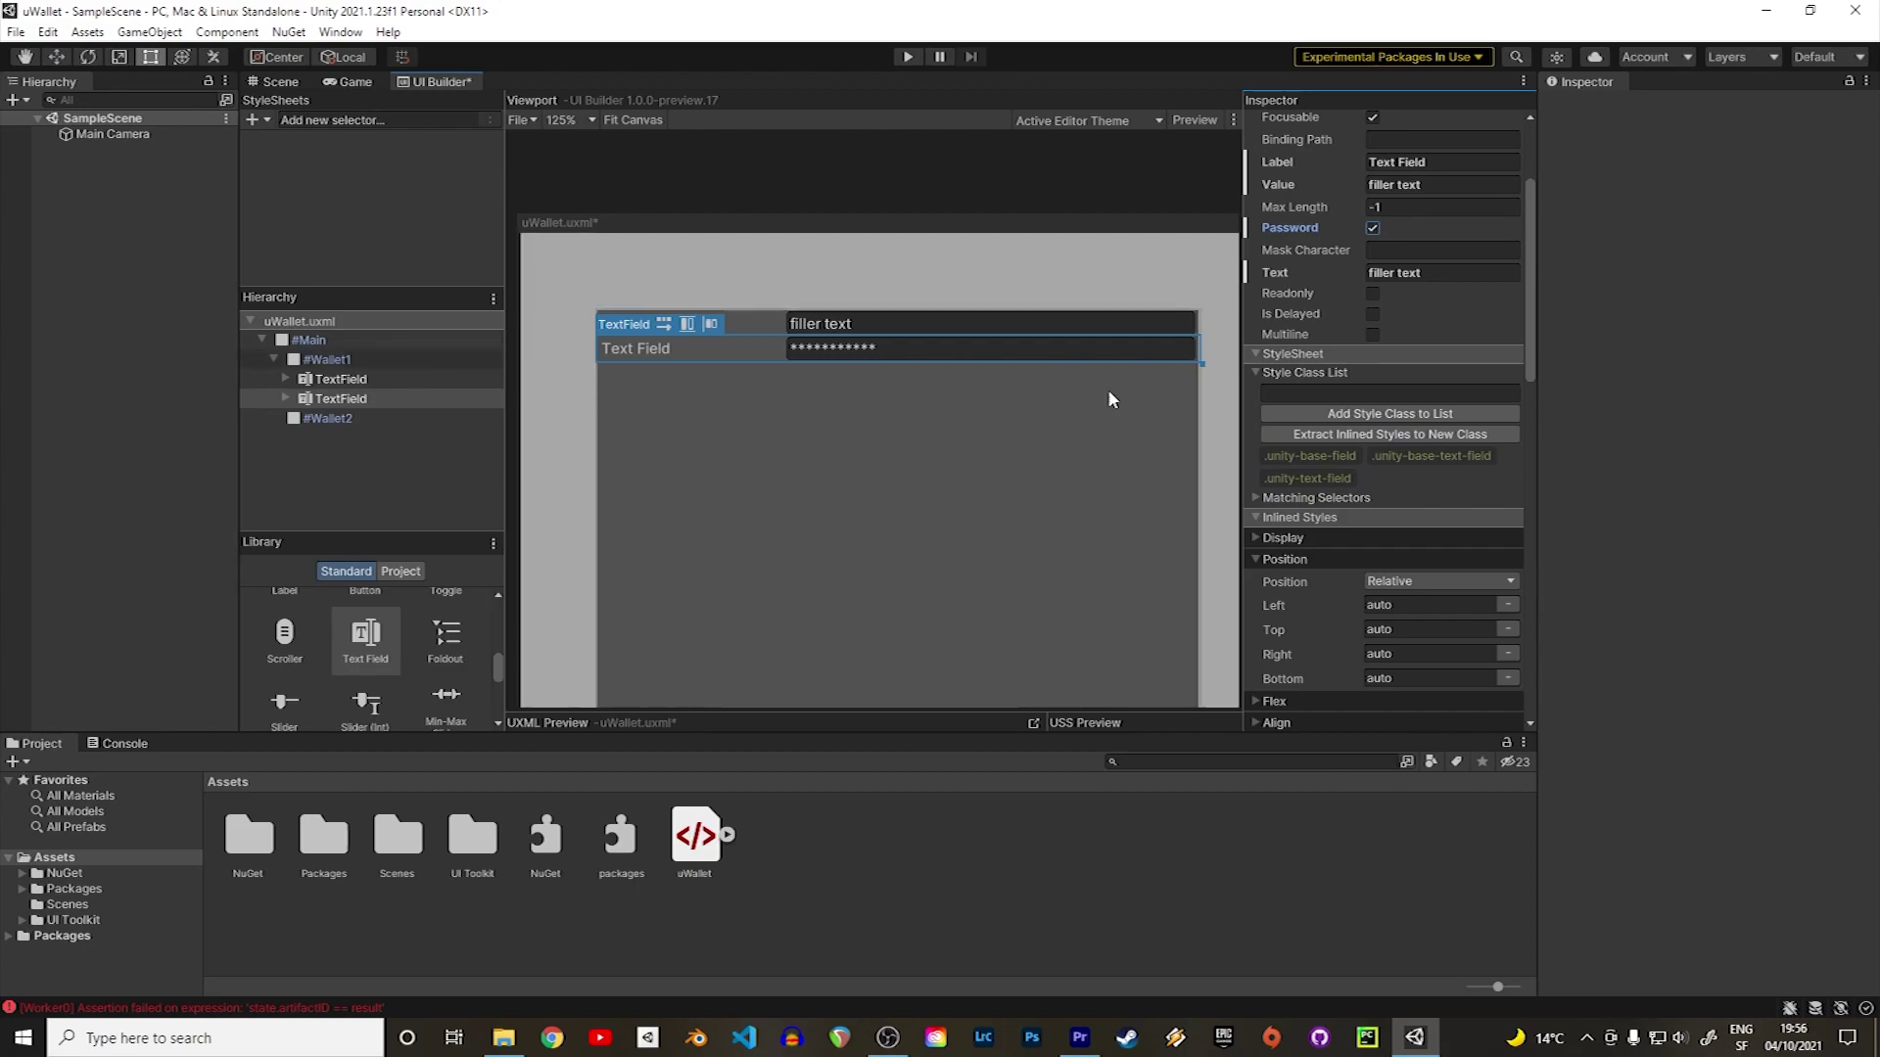
{"action": "left_click_drag", "start_coordinate": [392, 633], "coordinate": [714, 526]}
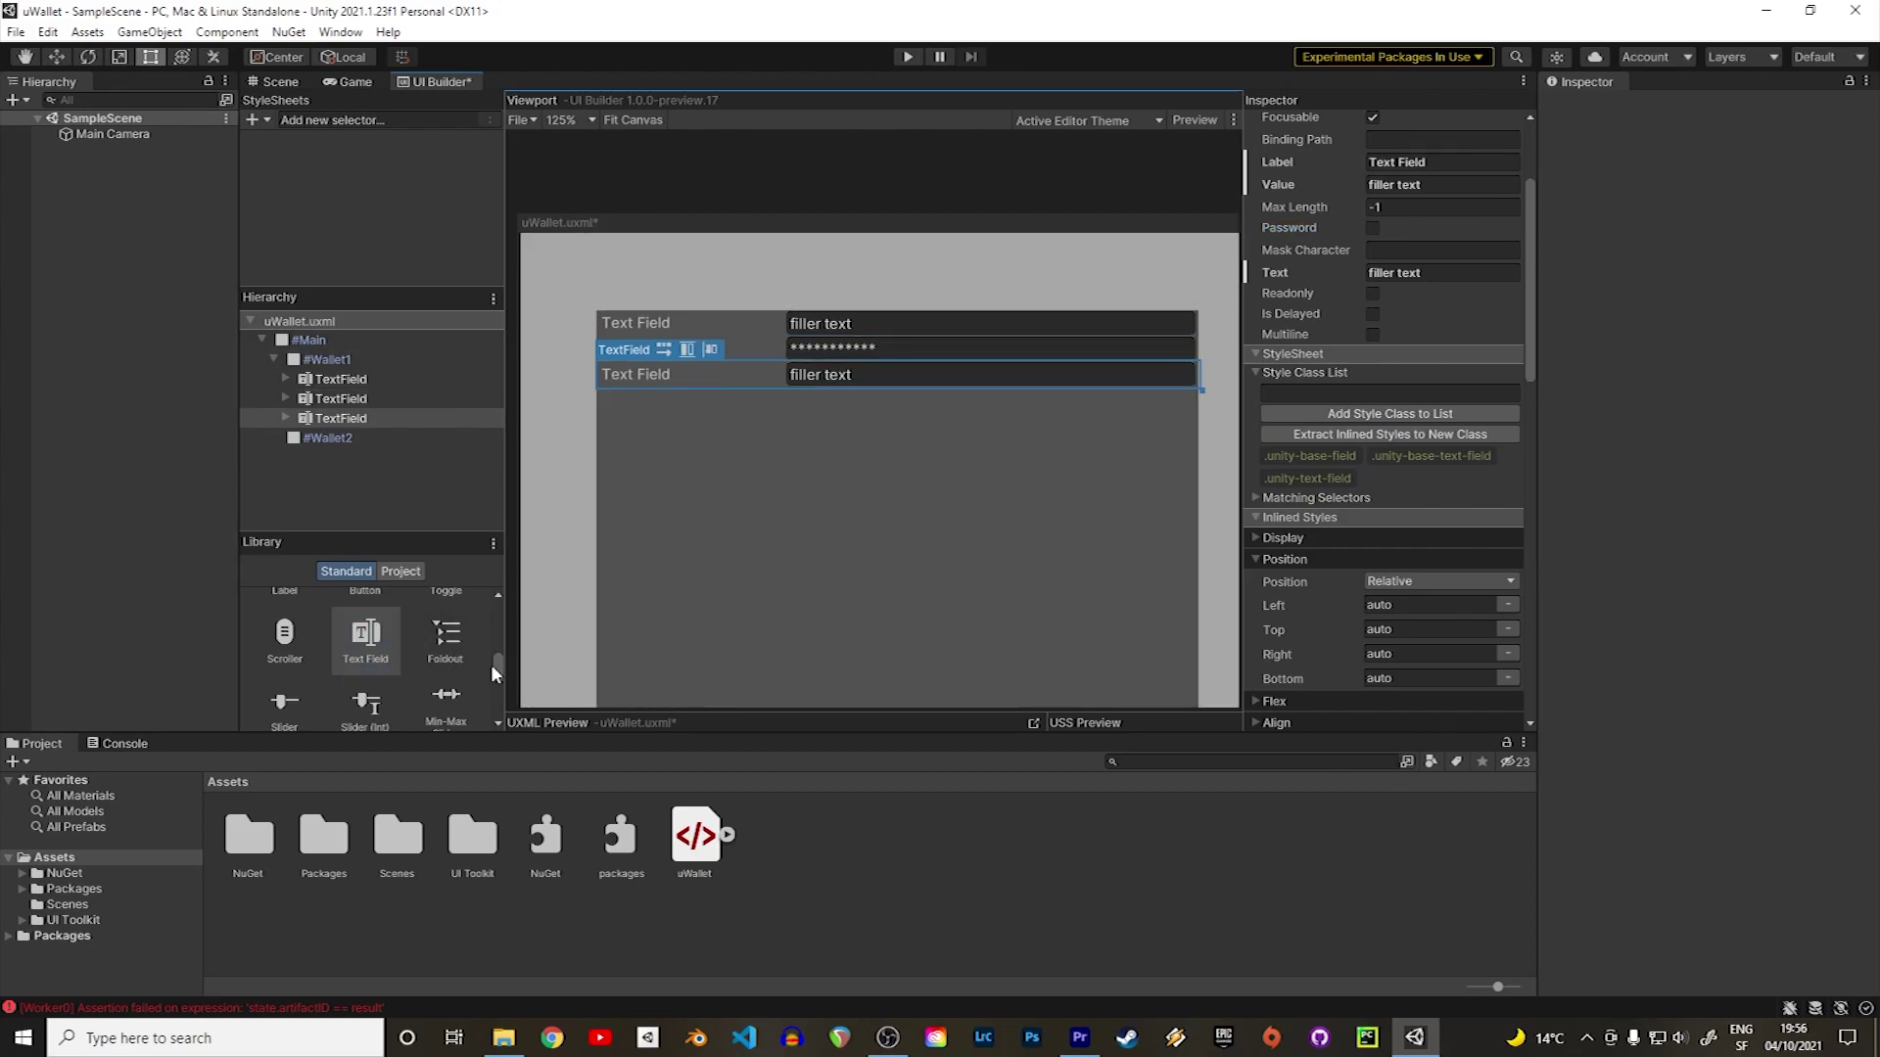
{"action": "mouse_move", "coordinate": [495, 664]}
{"action": "left_mouse_down"}
{"action": "mouse_move", "coordinate": [502, 689]}
{"action": "mouse_move", "coordinate": [511, 648]}
{"action": "left_mouse_up"}
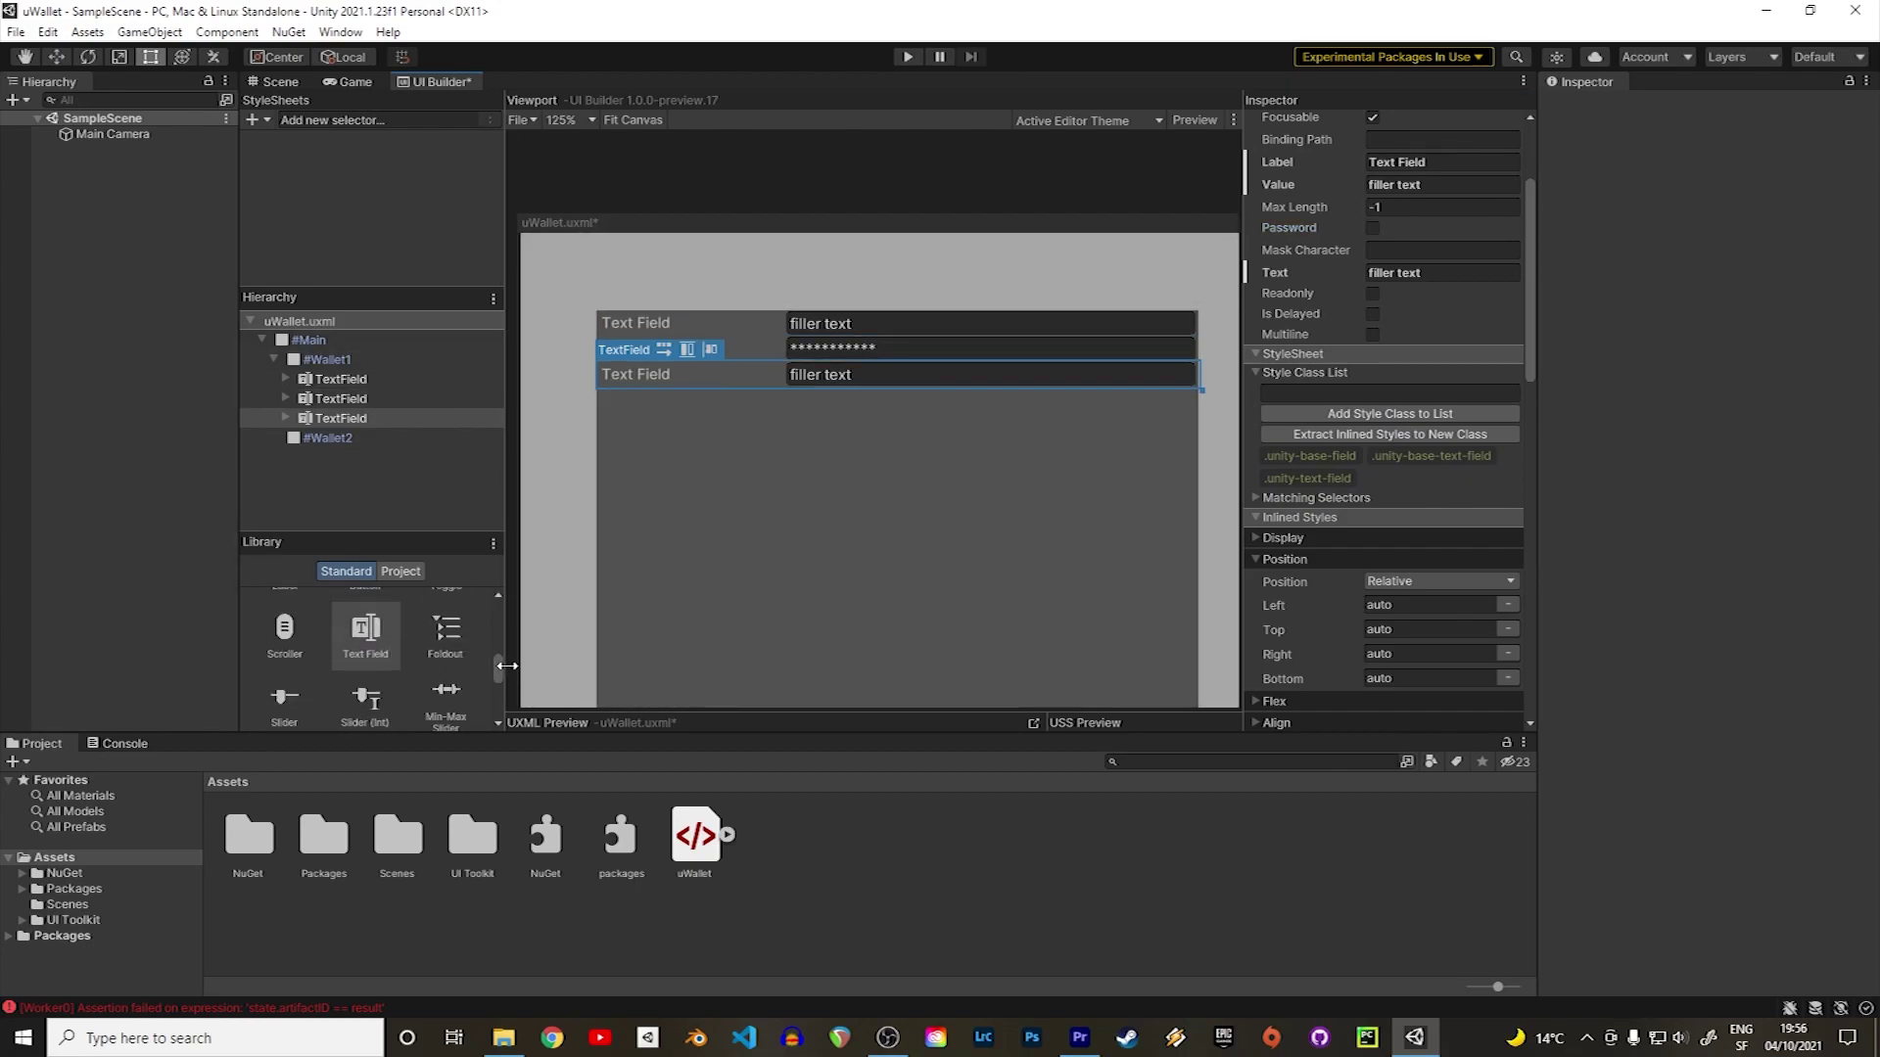
{"action": "left_click_drag", "start_coordinate": [373, 648], "coordinate": [773, 538]}
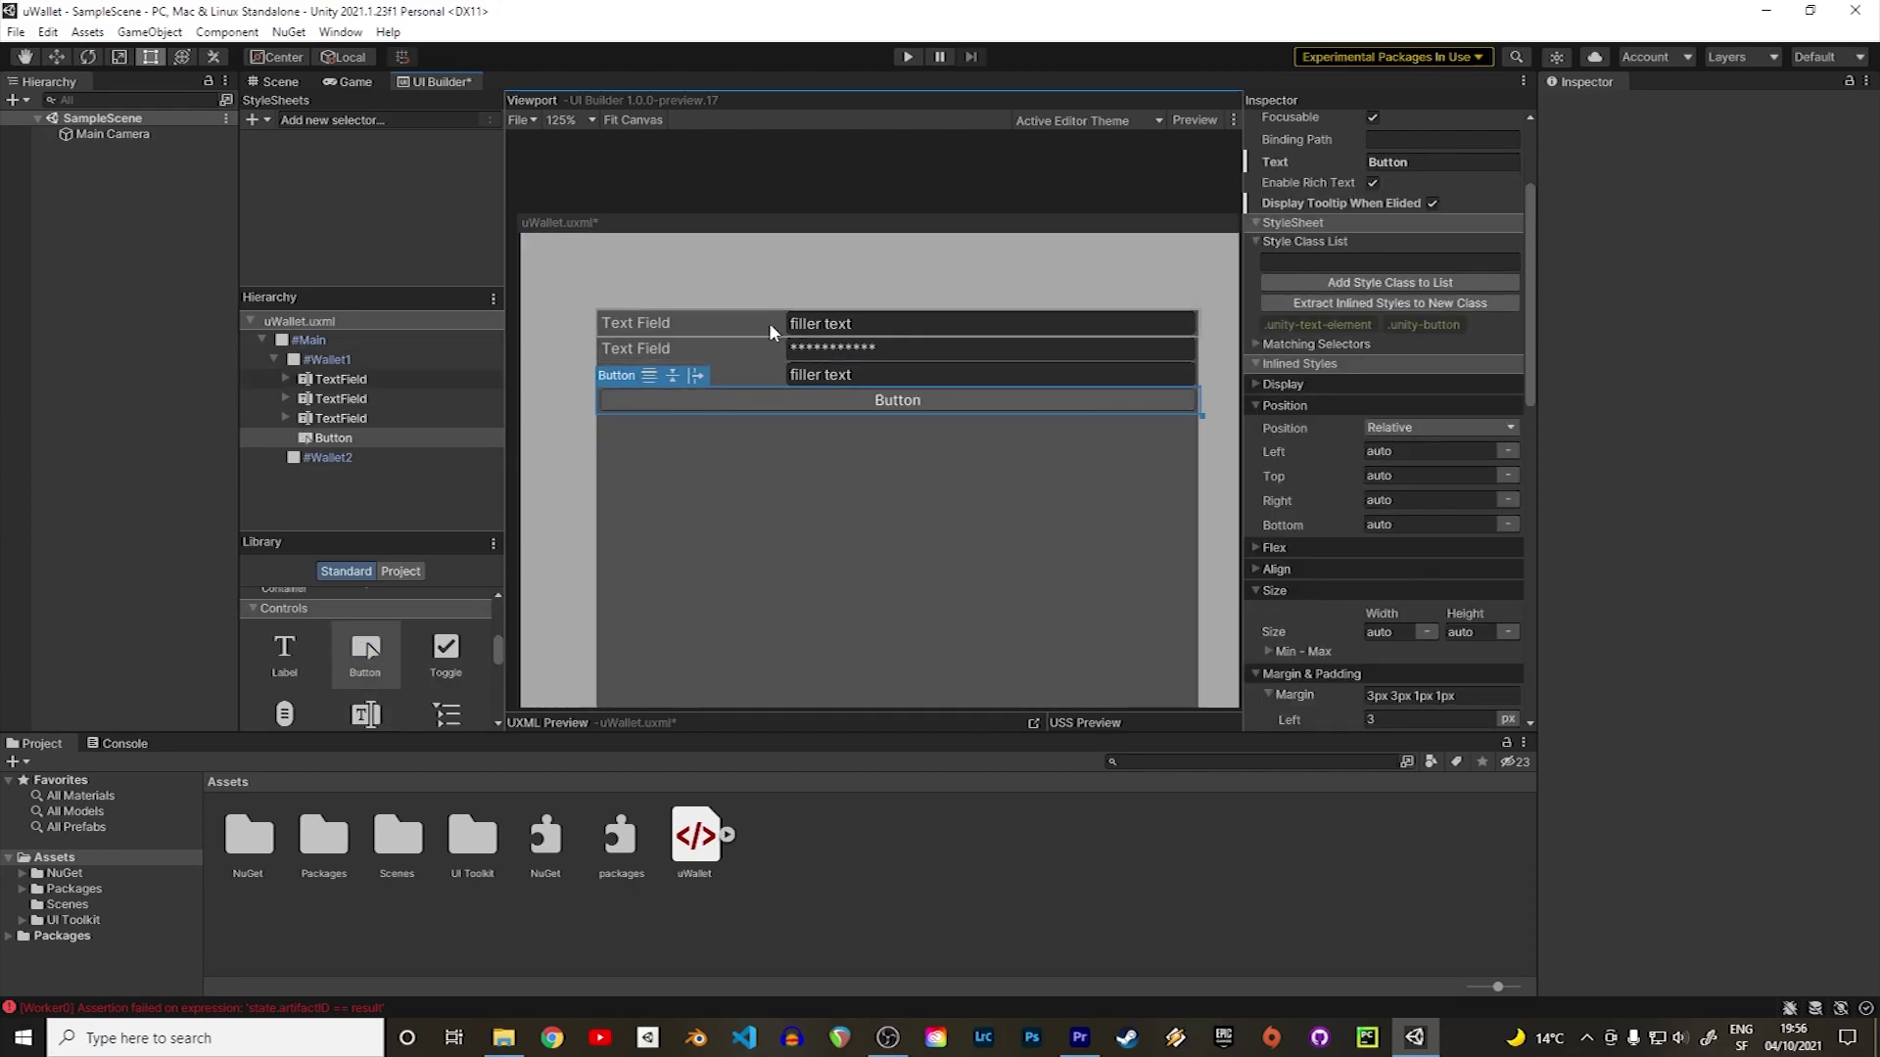
Label the fields Address, Private Key and Balance, and the button Update Balance.
{"action": "left_click", "coordinate": [645, 320]}
{"action": "double_click", "coordinate": [658, 351]}
{"action": "type", "text": "Private Key"}
{"action": "key", "text": "Tab"}
{"action": "key", "text": "Tab"}
{"action": "type", "text": "Update Balance"}
{"action": "key", "text": "Return"}
Add a heading label reading 'WALLET #1' at the top of Wallet1.
{"action": "left_click_drag", "start_coordinate": [302, 644], "coordinate": [628, 333]}
{"action": "double_click", "coordinate": [617, 319]}
{"action": "type", "text": "WALLET #1"}
{"action": "key", "text": "Return"}
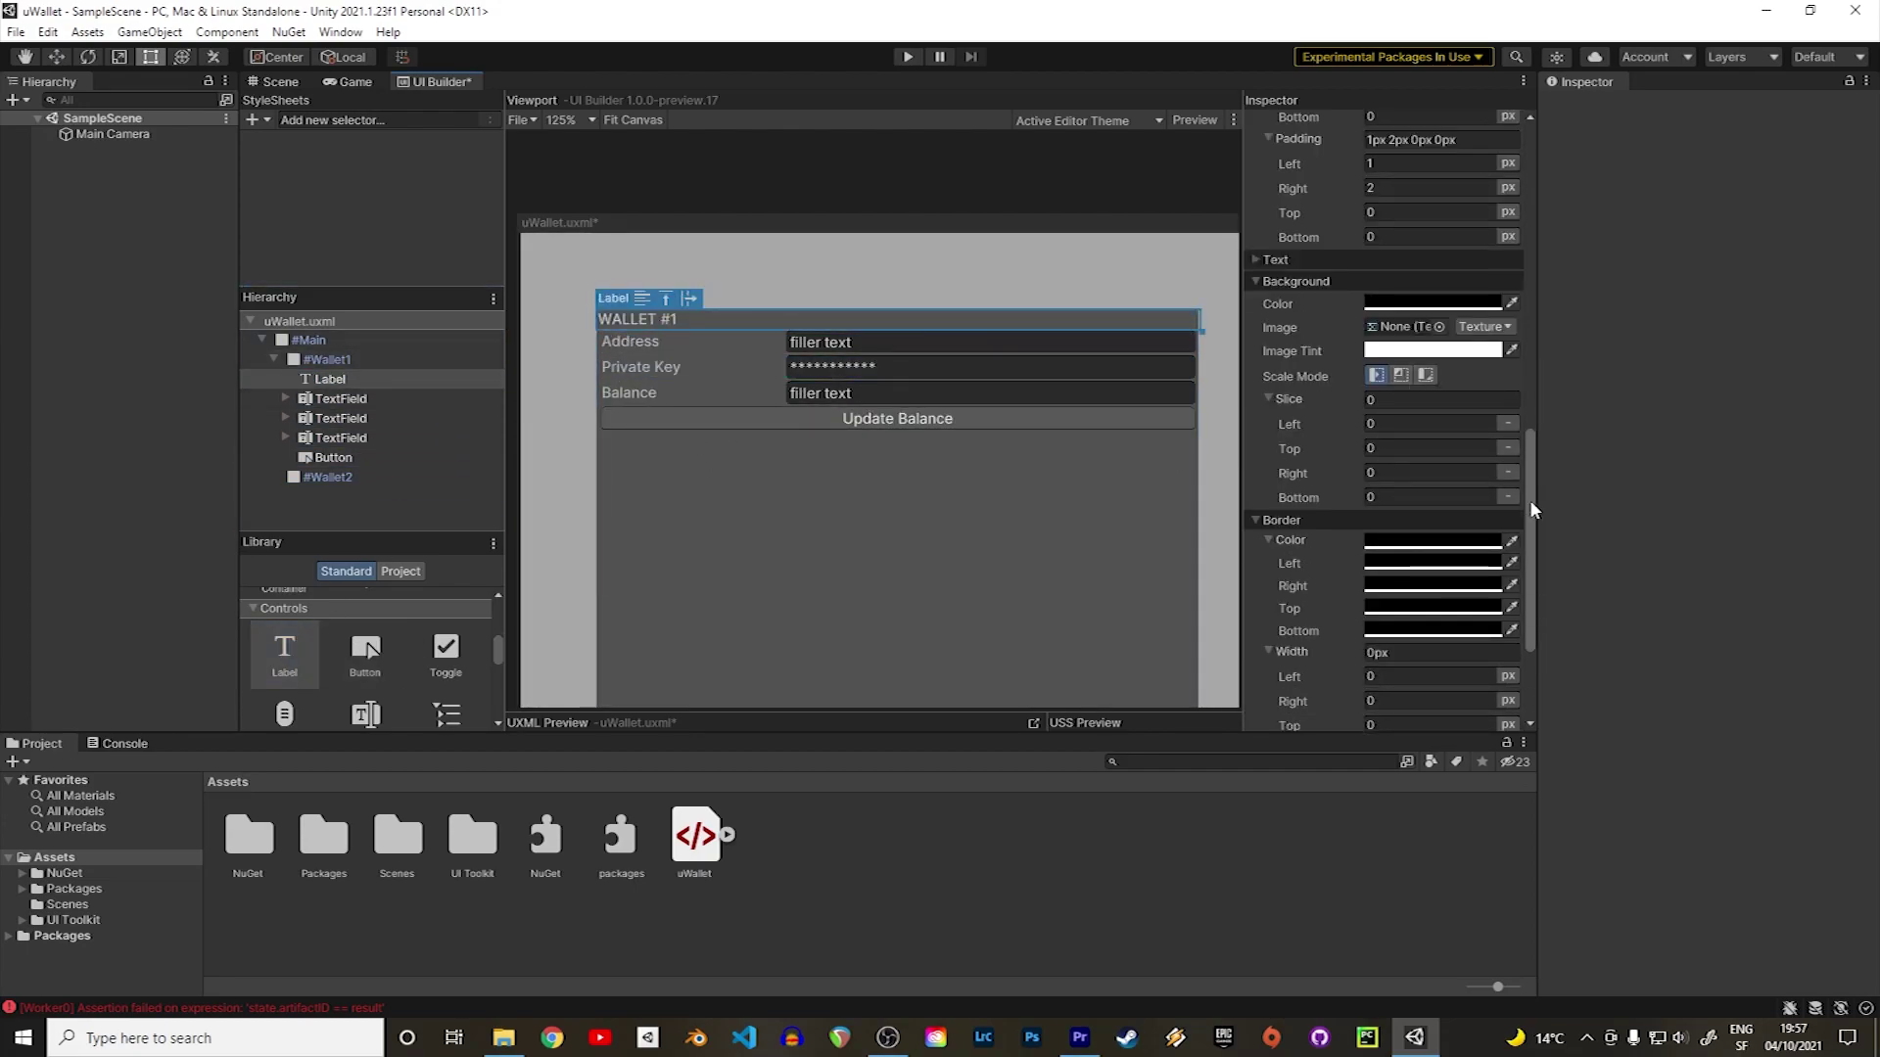
Make the heading font size 24 and centred, and add an empty VisualElement.
{"action": "left_click_drag", "start_coordinate": [1529, 519], "coordinate": [1529, 392]}
{"action": "left_click", "coordinate": [1257, 440]}
{"action": "left_click", "coordinate": [1429, 533]}
{"action": "type", "text": "24"}
{"action": "key", "text": "Return"}
{"action": "left_click", "coordinate": [1401, 582]}
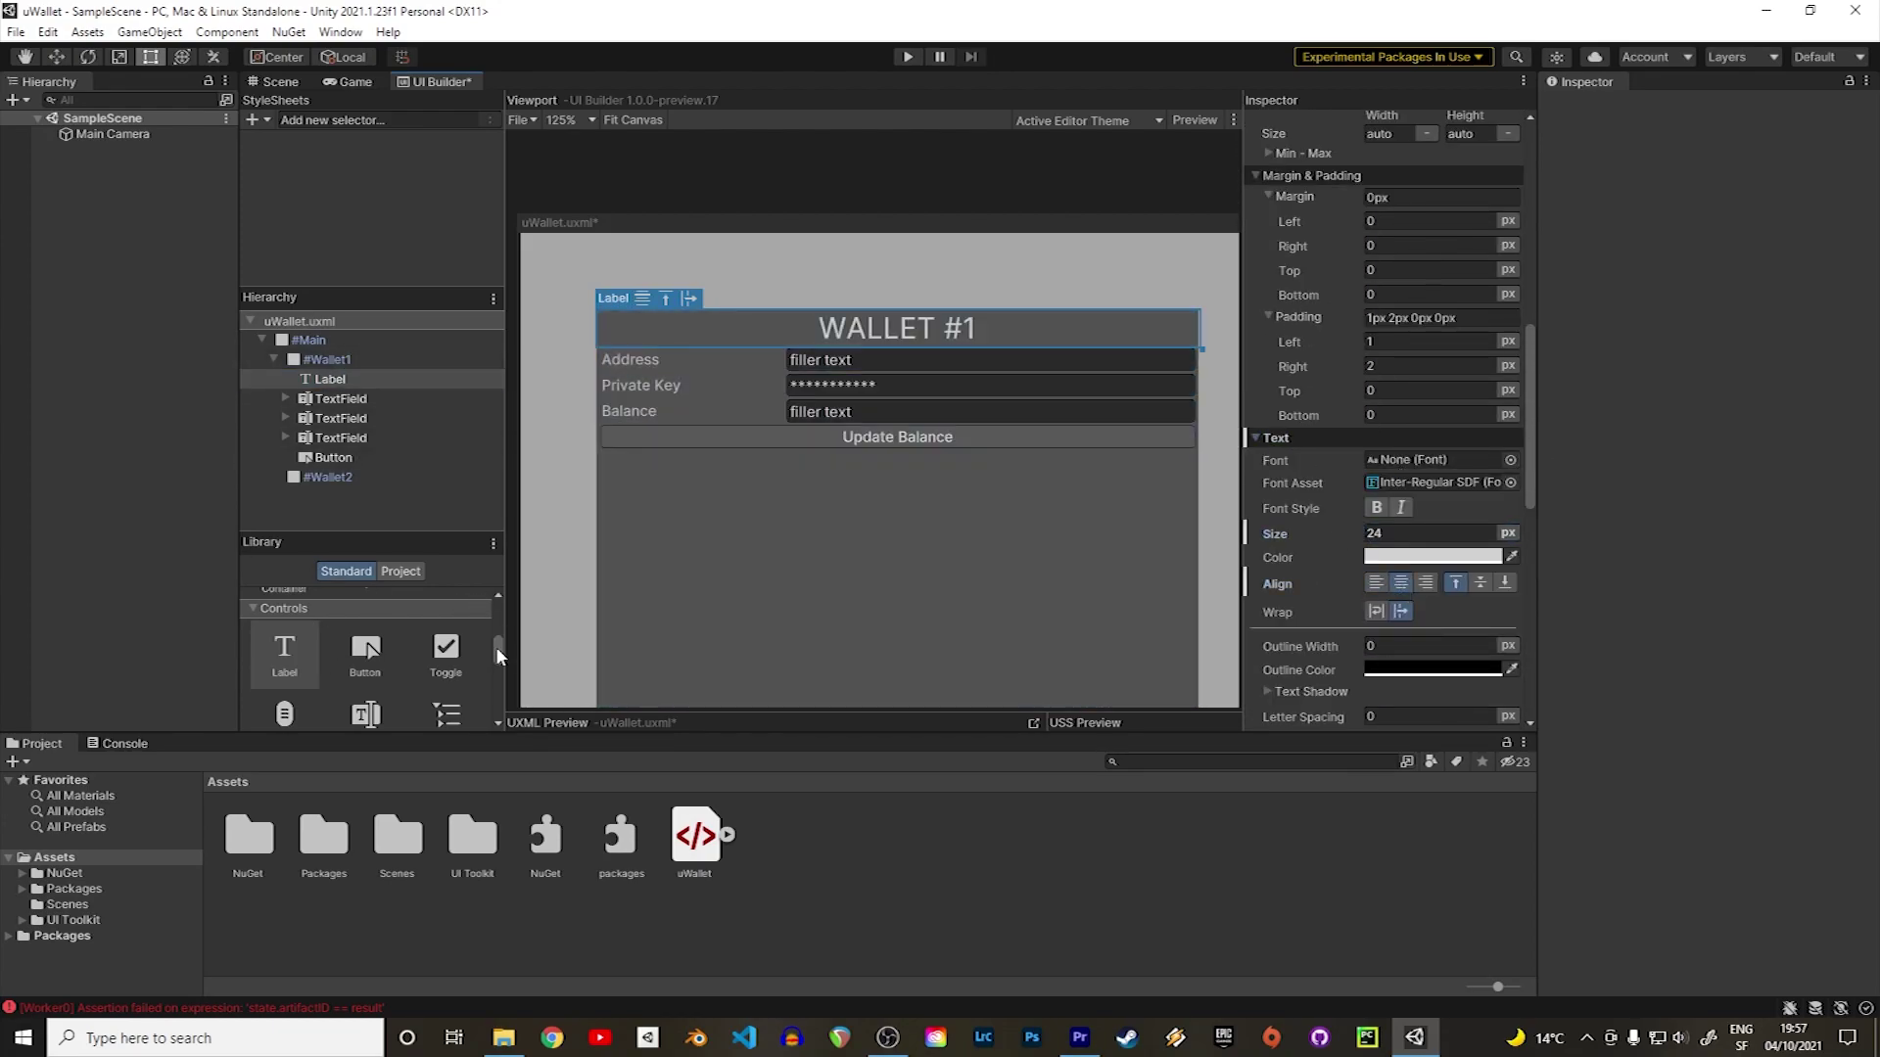
{"action": "scroll", "coordinate": [496, 649], "scroll_direction": "up", "scroll_amount": 3}
{"action": "left_click_drag", "start_coordinate": [284, 602], "coordinate": [338, 395]}
Move the fields and button into the new container, with Address on top.
{"action": "left_click", "coordinate": [341, 418]}
{"action": "left_click", "coordinate": [332, 476], "text": "shift"}
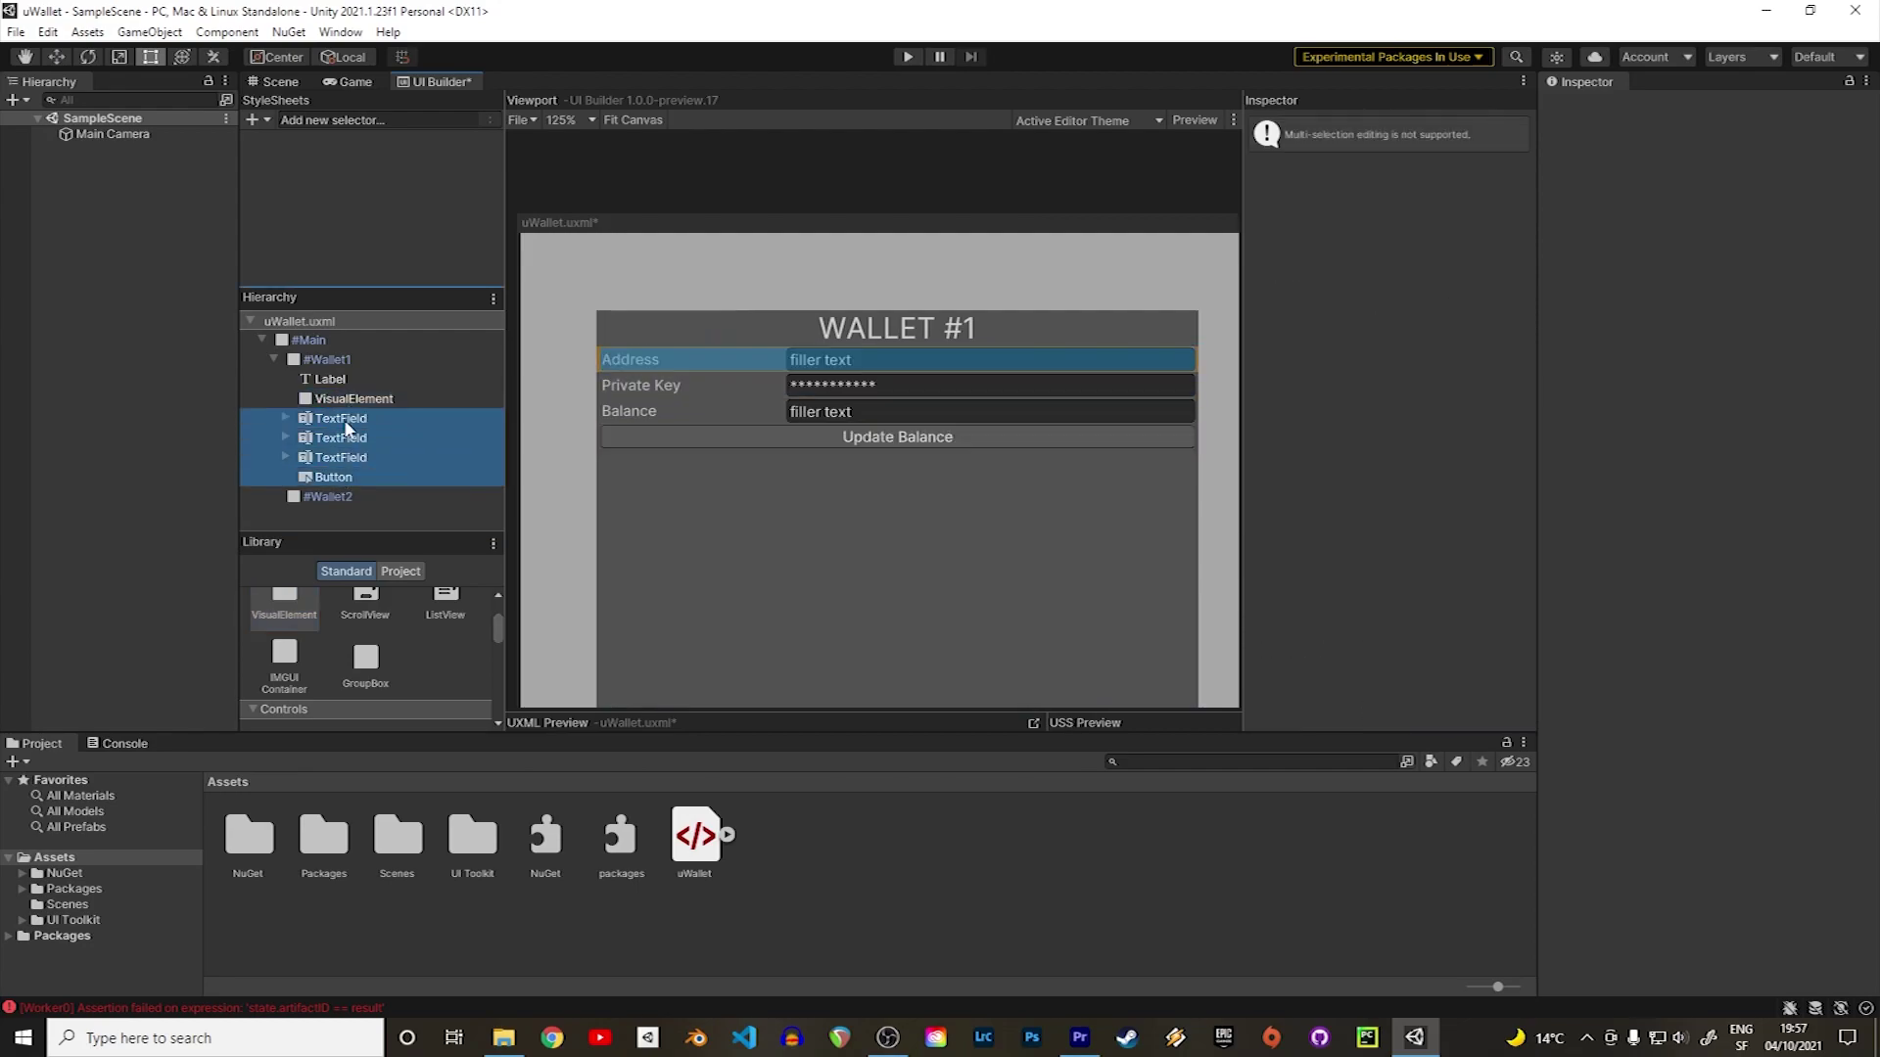
{"action": "left_click_drag", "start_coordinate": [333, 477], "coordinate": [355, 399]}
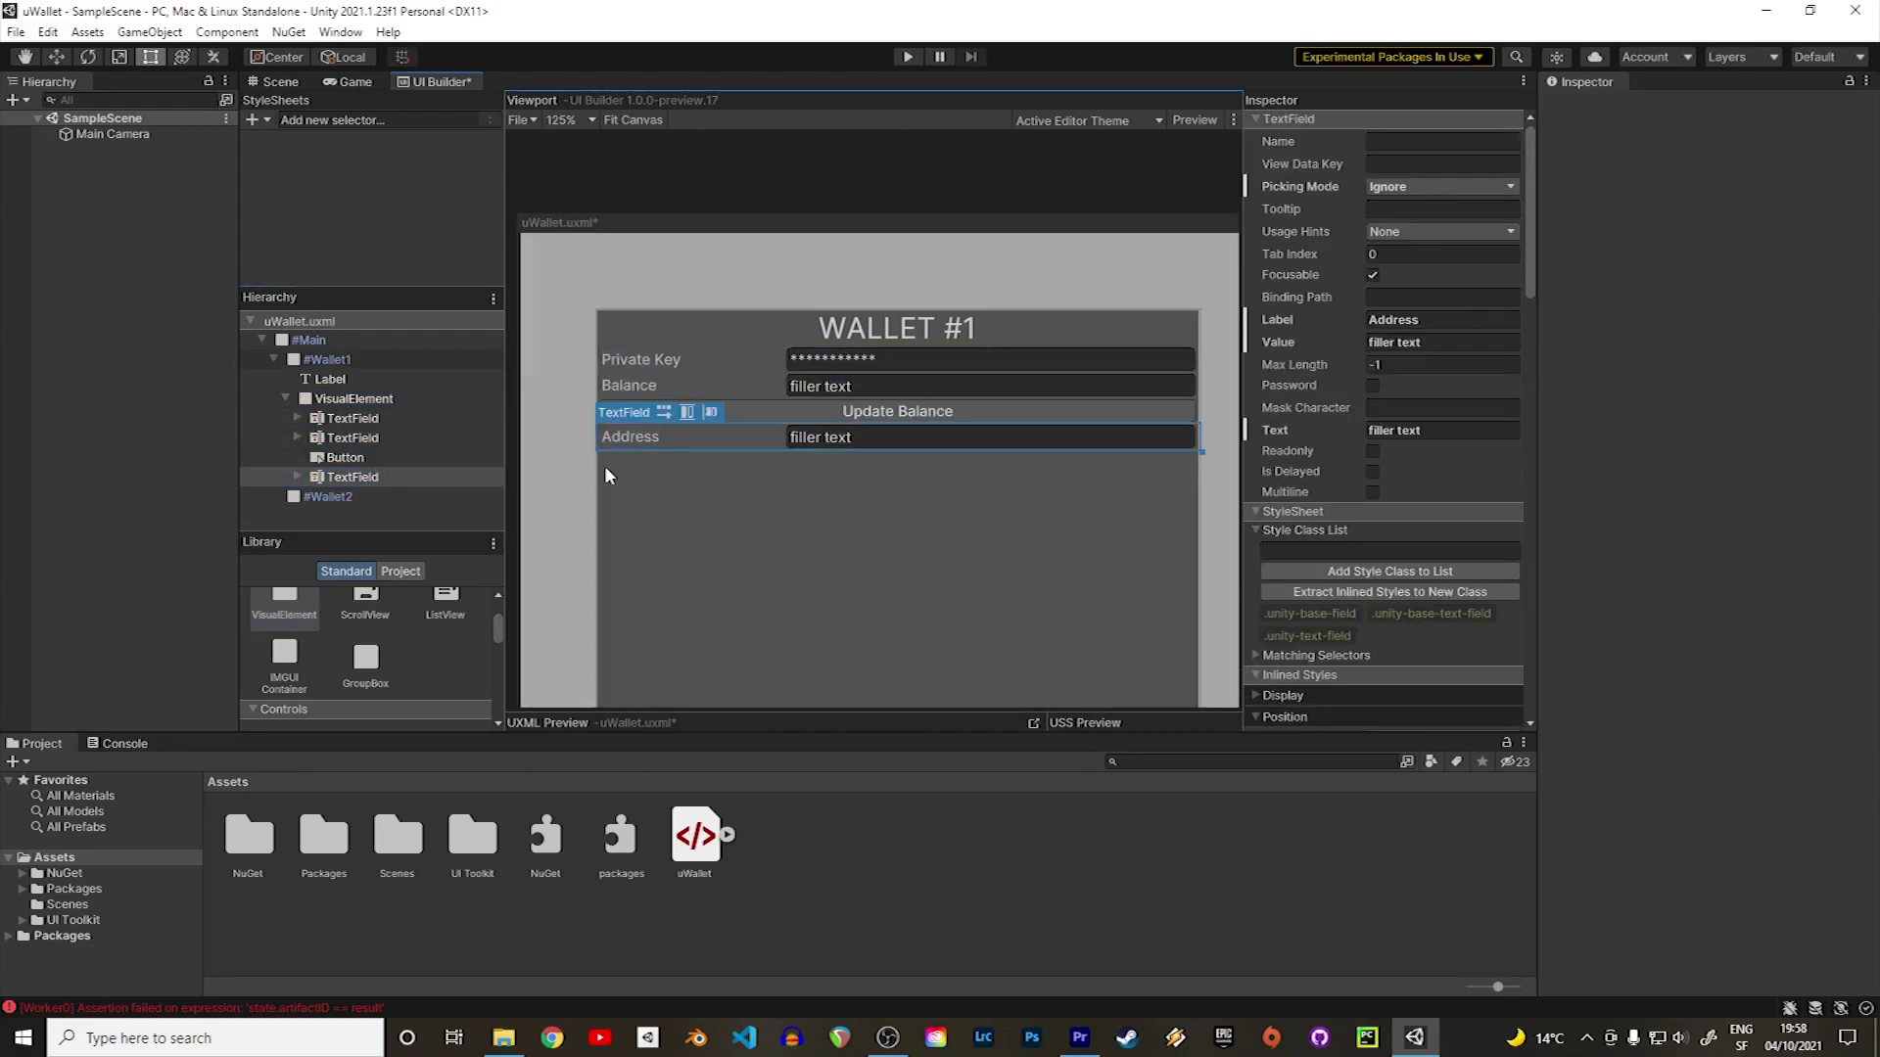
{"action": "left_click_drag", "start_coordinate": [337, 476], "coordinate": [333, 411]}
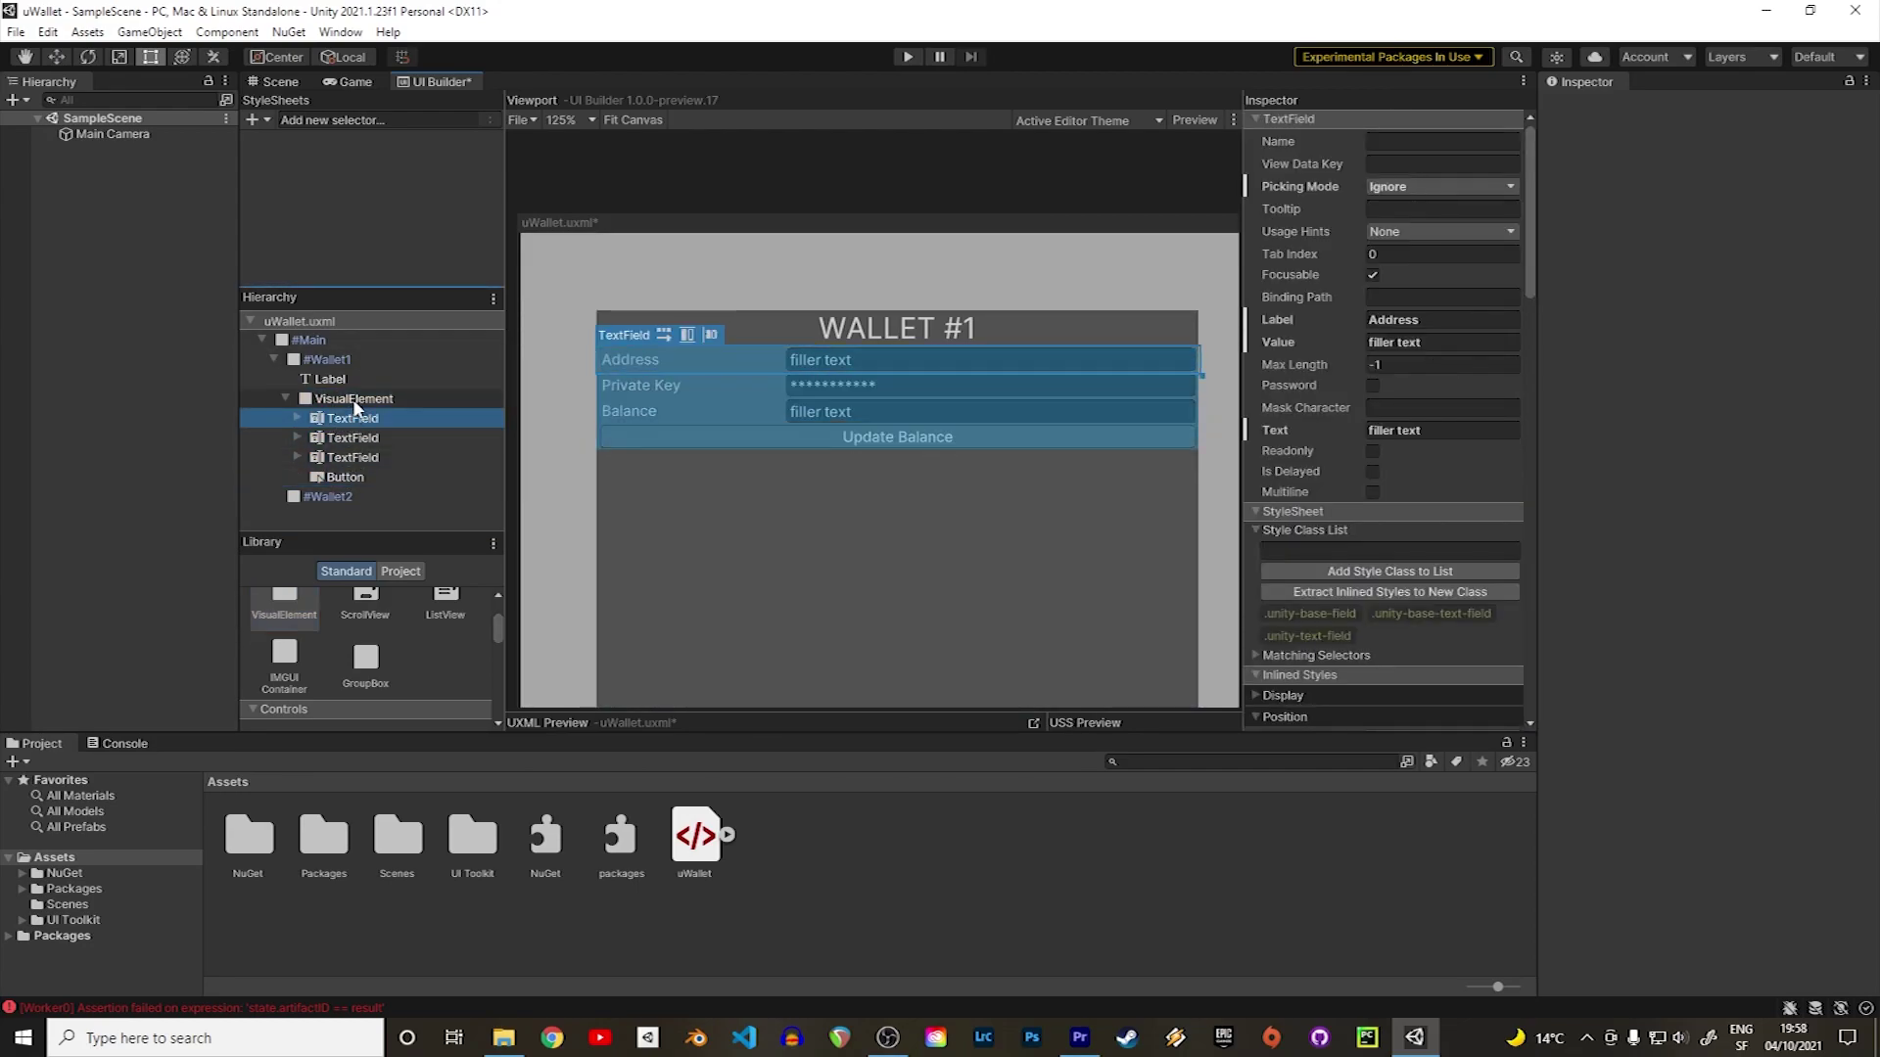
Rename the elements address1, pKey1, balance1 and updateBalance1 in the Hierarchy.
{"action": "double_click", "coordinate": [391, 418]}
{"action": "type", "text": "address1"}
{"action": "double_click", "coordinate": [345, 438]}
{"action": "type", "text": "pKey1"}
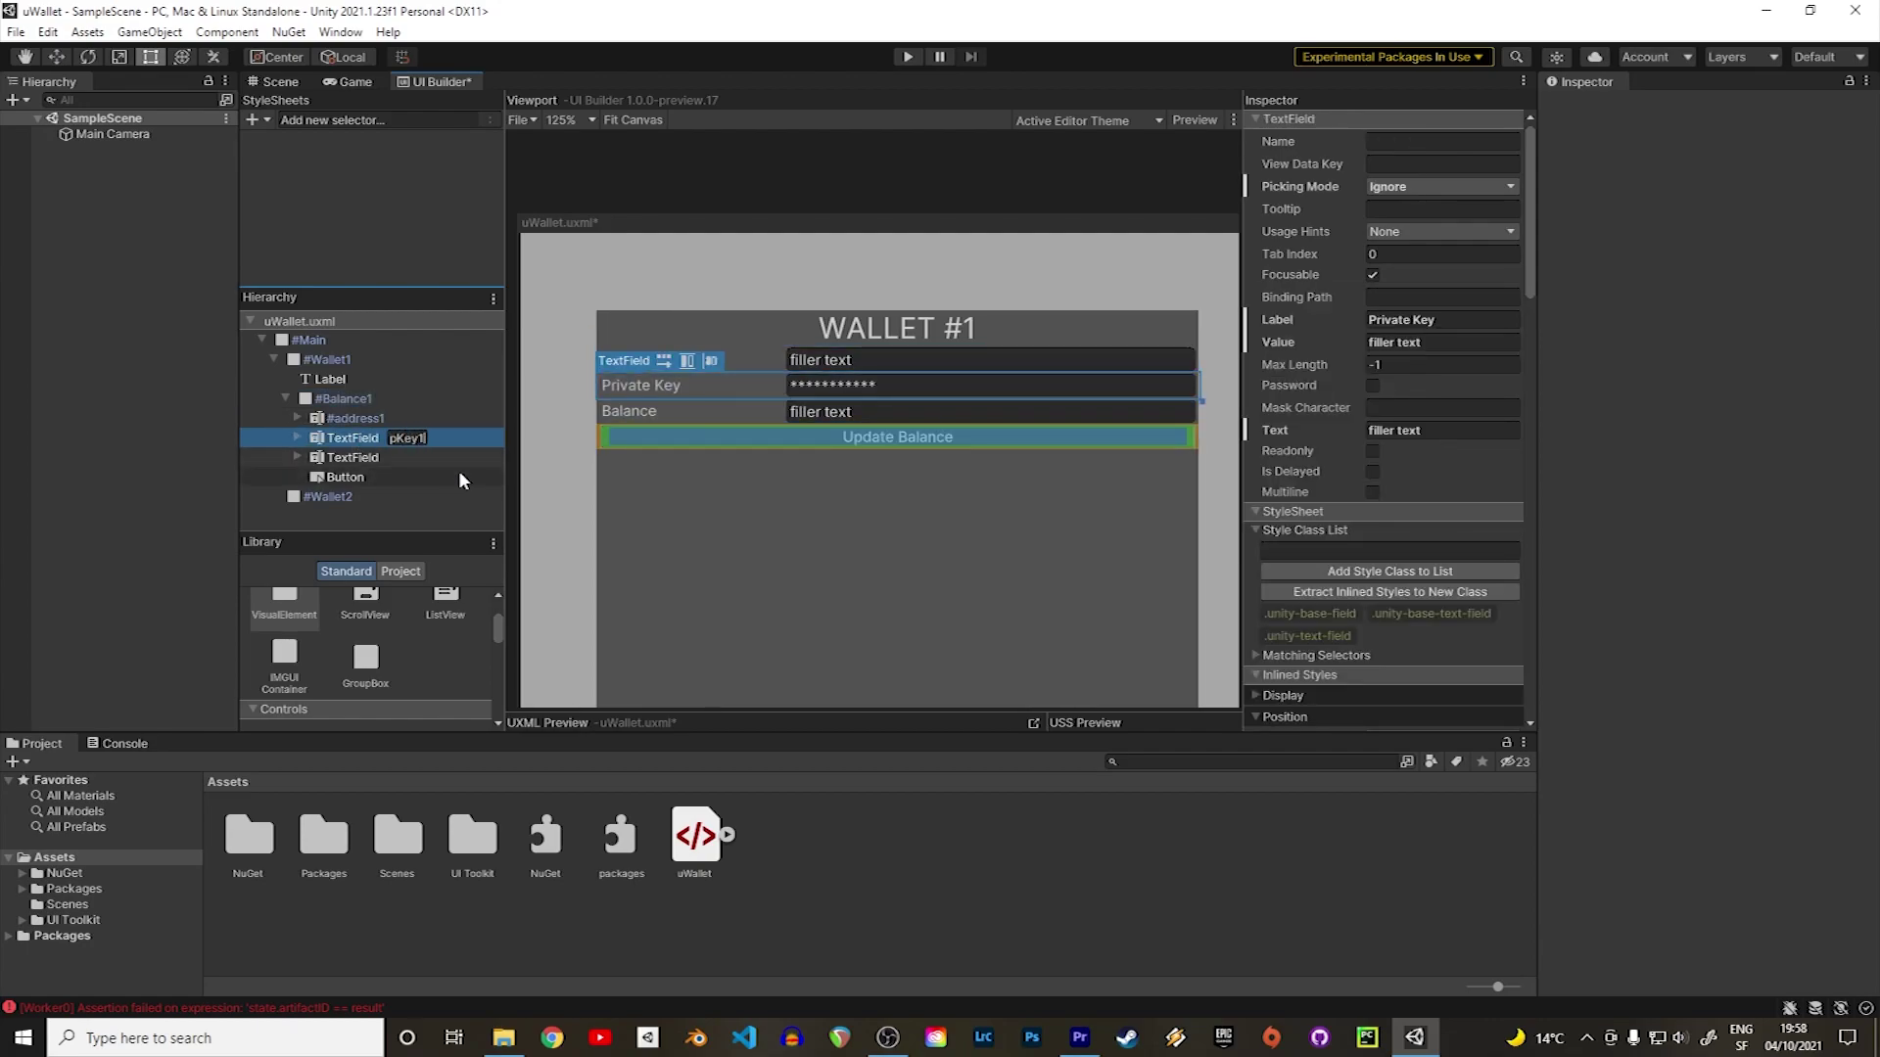
{"action": "double_click", "coordinate": [345, 457]}
{"action": "type", "text": "balance1"}
{"action": "key", "text": "Return"}
{"action": "double_click", "coordinate": [353, 476]}
{"action": "type", "text": "updateBalance1"}
{"action": "left_click", "coordinate": [333, 380]}
{"action": "type", "text": "Wallet1-label"}
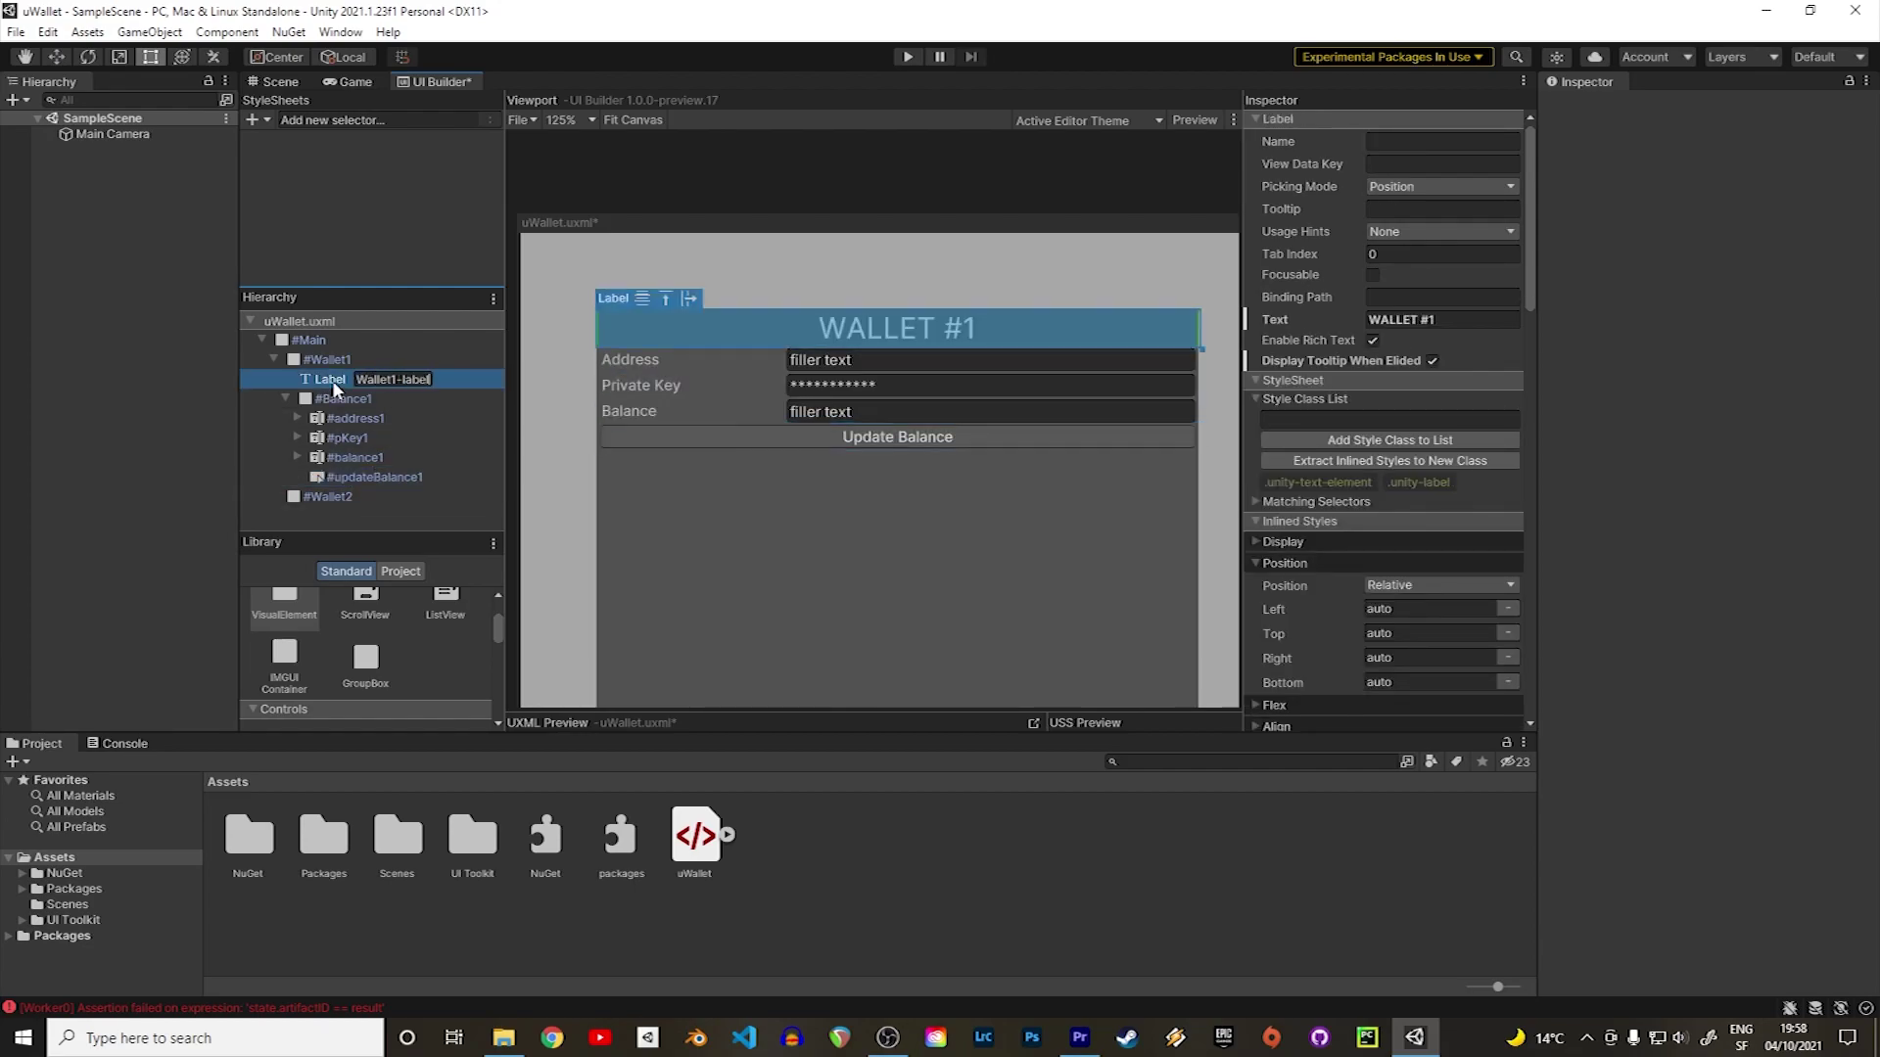
Give the Balance1 container a red border colour and edit its border width.
{"action": "left_click", "coordinate": [338, 398]}
{"action": "left_click_drag", "start_coordinate": [1530, 352], "coordinate": [1537, 702]}
{"action": "left_click", "coordinate": [1386, 366]}
{"action": "left_click_drag", "start_coordinate": [1577, 546], "coordinate": [1598, 467]}
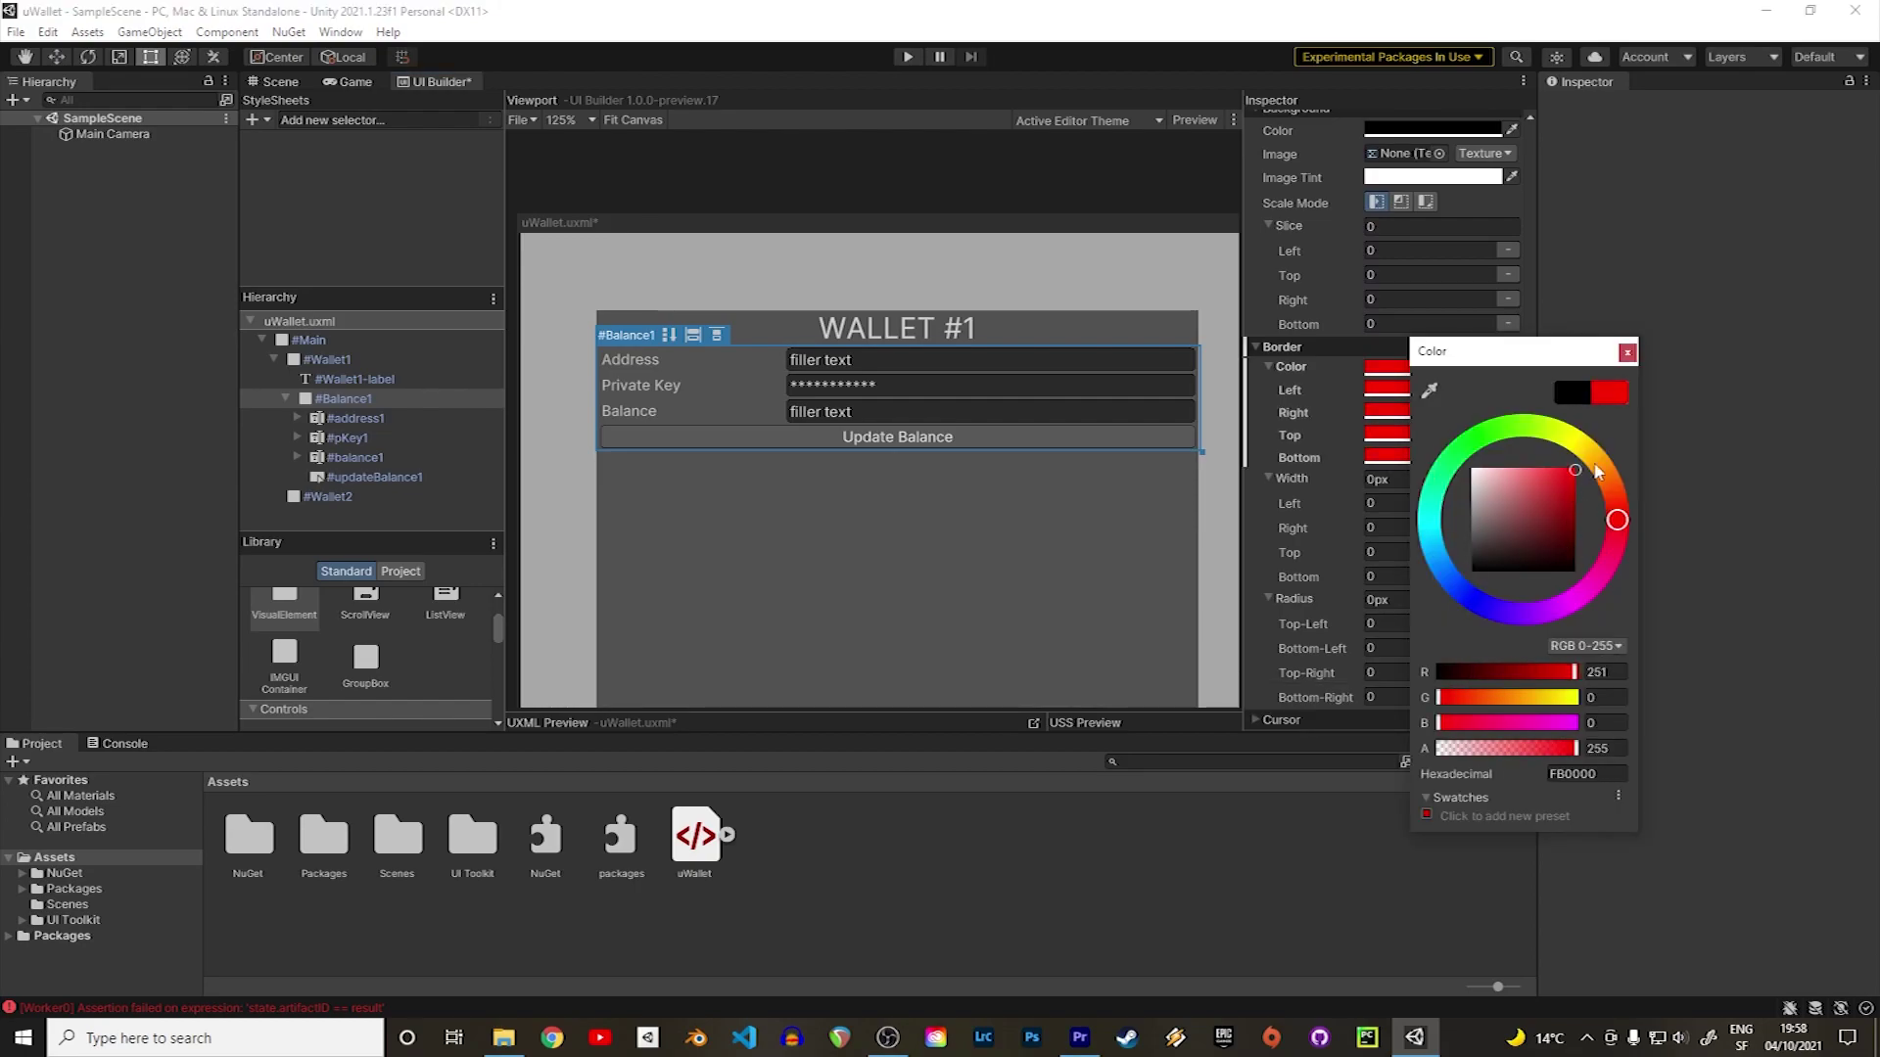
{"action": "left_click", "coordinate": [1439, 478]}
Finish Balance1's 3px border and add a Transfer1 container below it.
{"action": "type", "text": "30"}
{"action": "key", "text": "Return"}
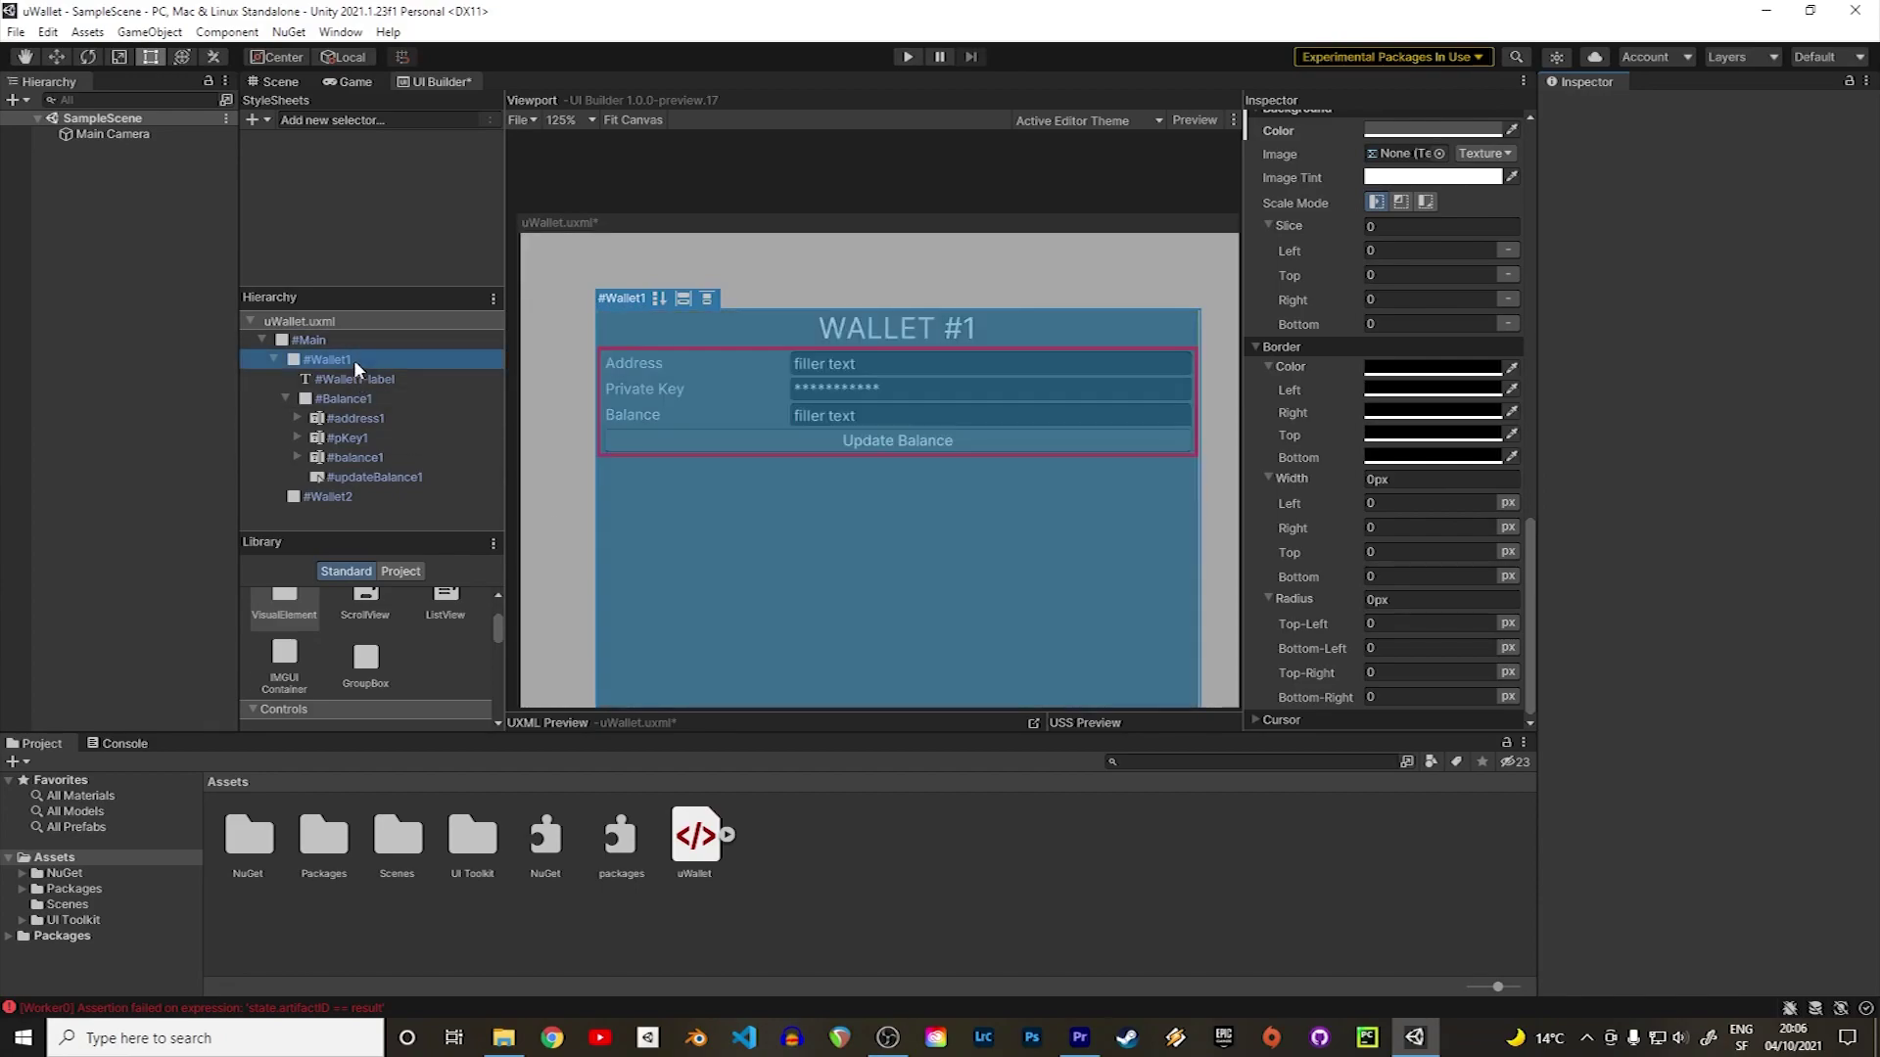
{"action": "left_click_drag", "start_coordinate": [299, 625], "coordinate": [364, 495]}
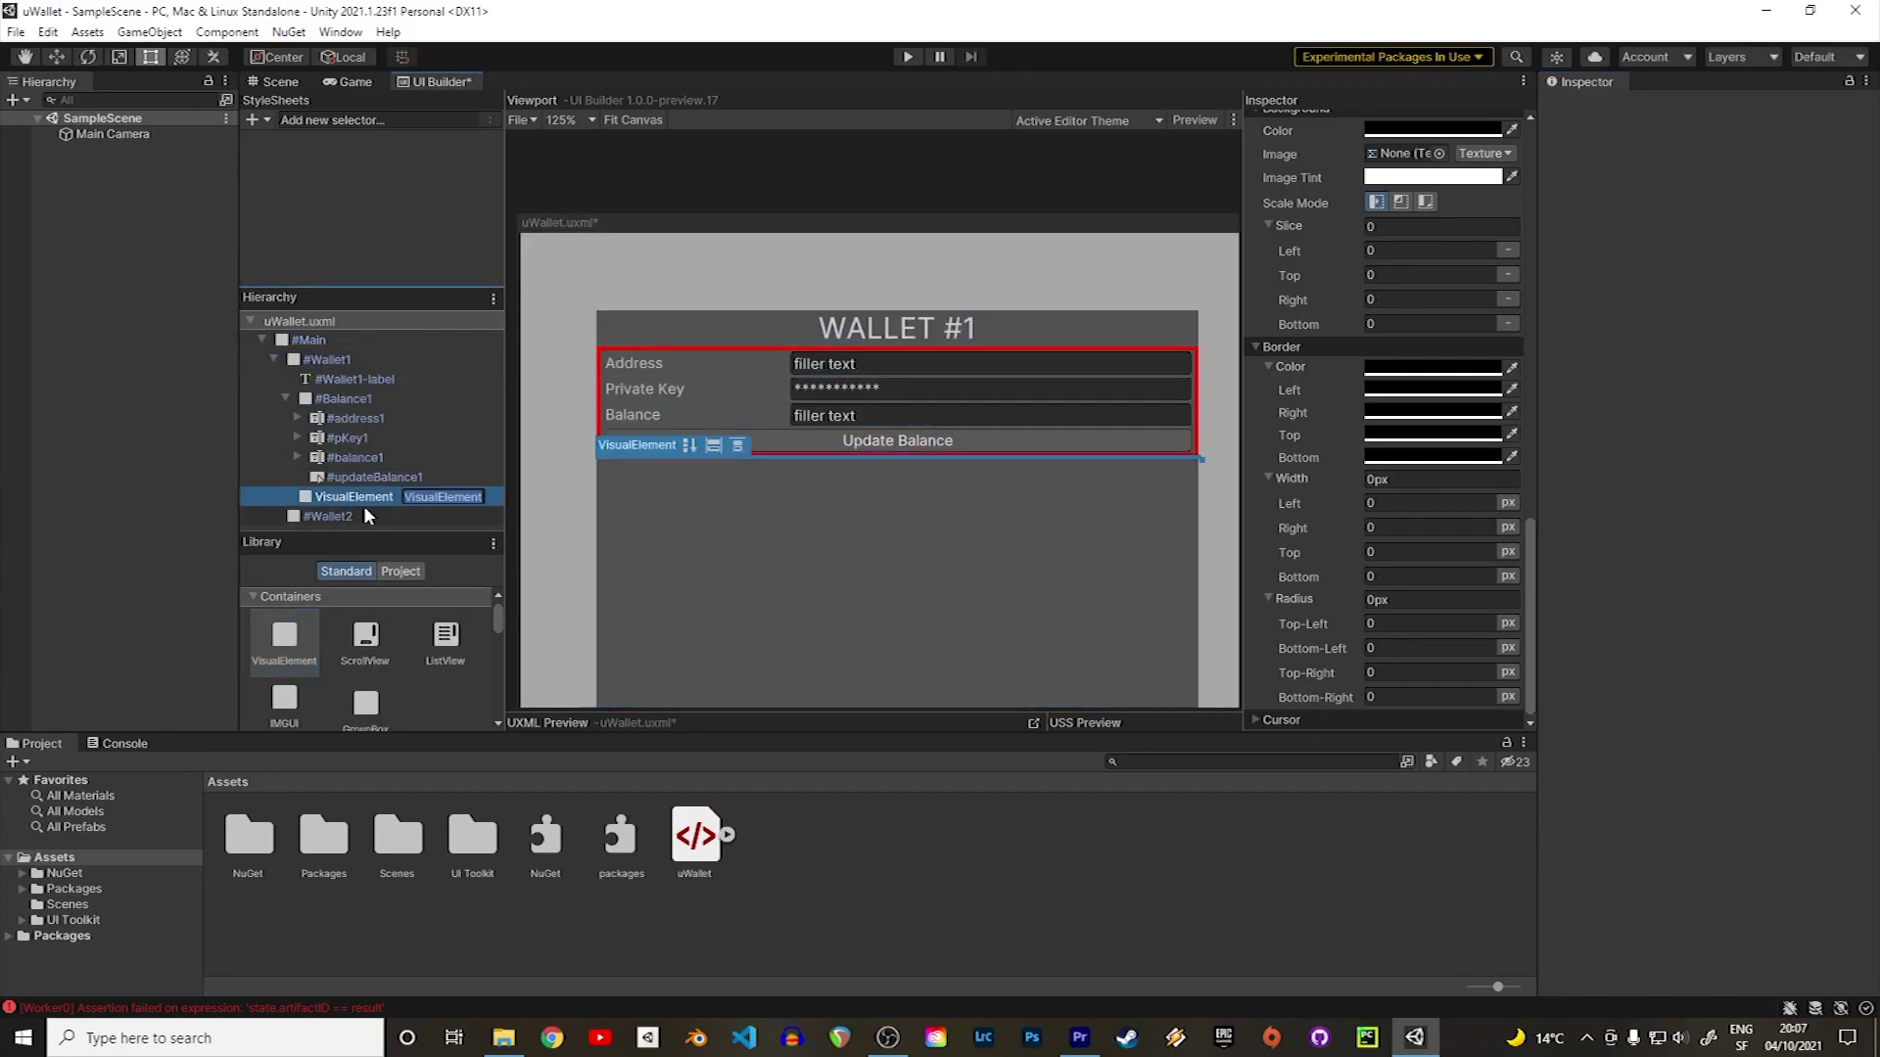
{"action": "type", "text": "r1"}
{"action": "key", "text": "Return"}
Add two text fields, a Slider, a SliderInt and a Button into Transfer1.
{"action": "left_click_drag", "start_coordinate": [496, 618], "coordinate": [496, 654]}
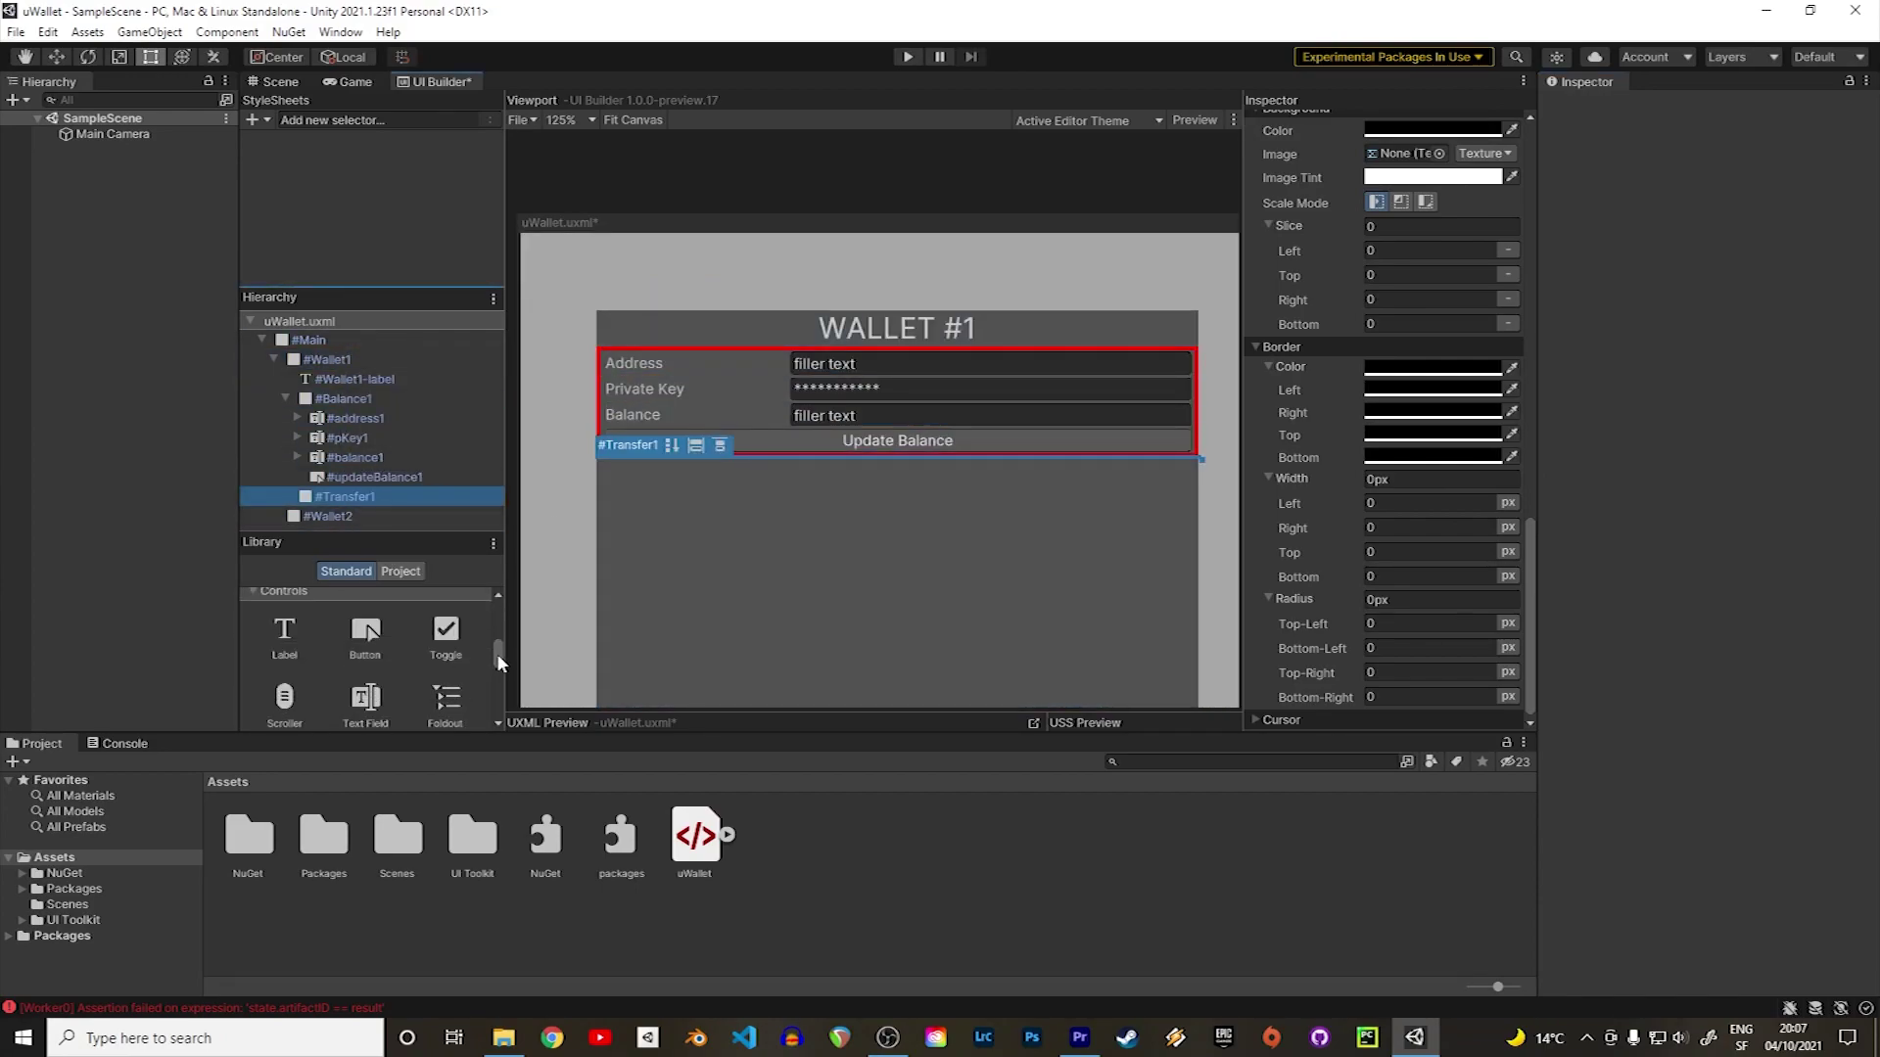
{"action": "left_click_drag", "start_coordinate": [377, 666], "coordinate": [354, 497]}
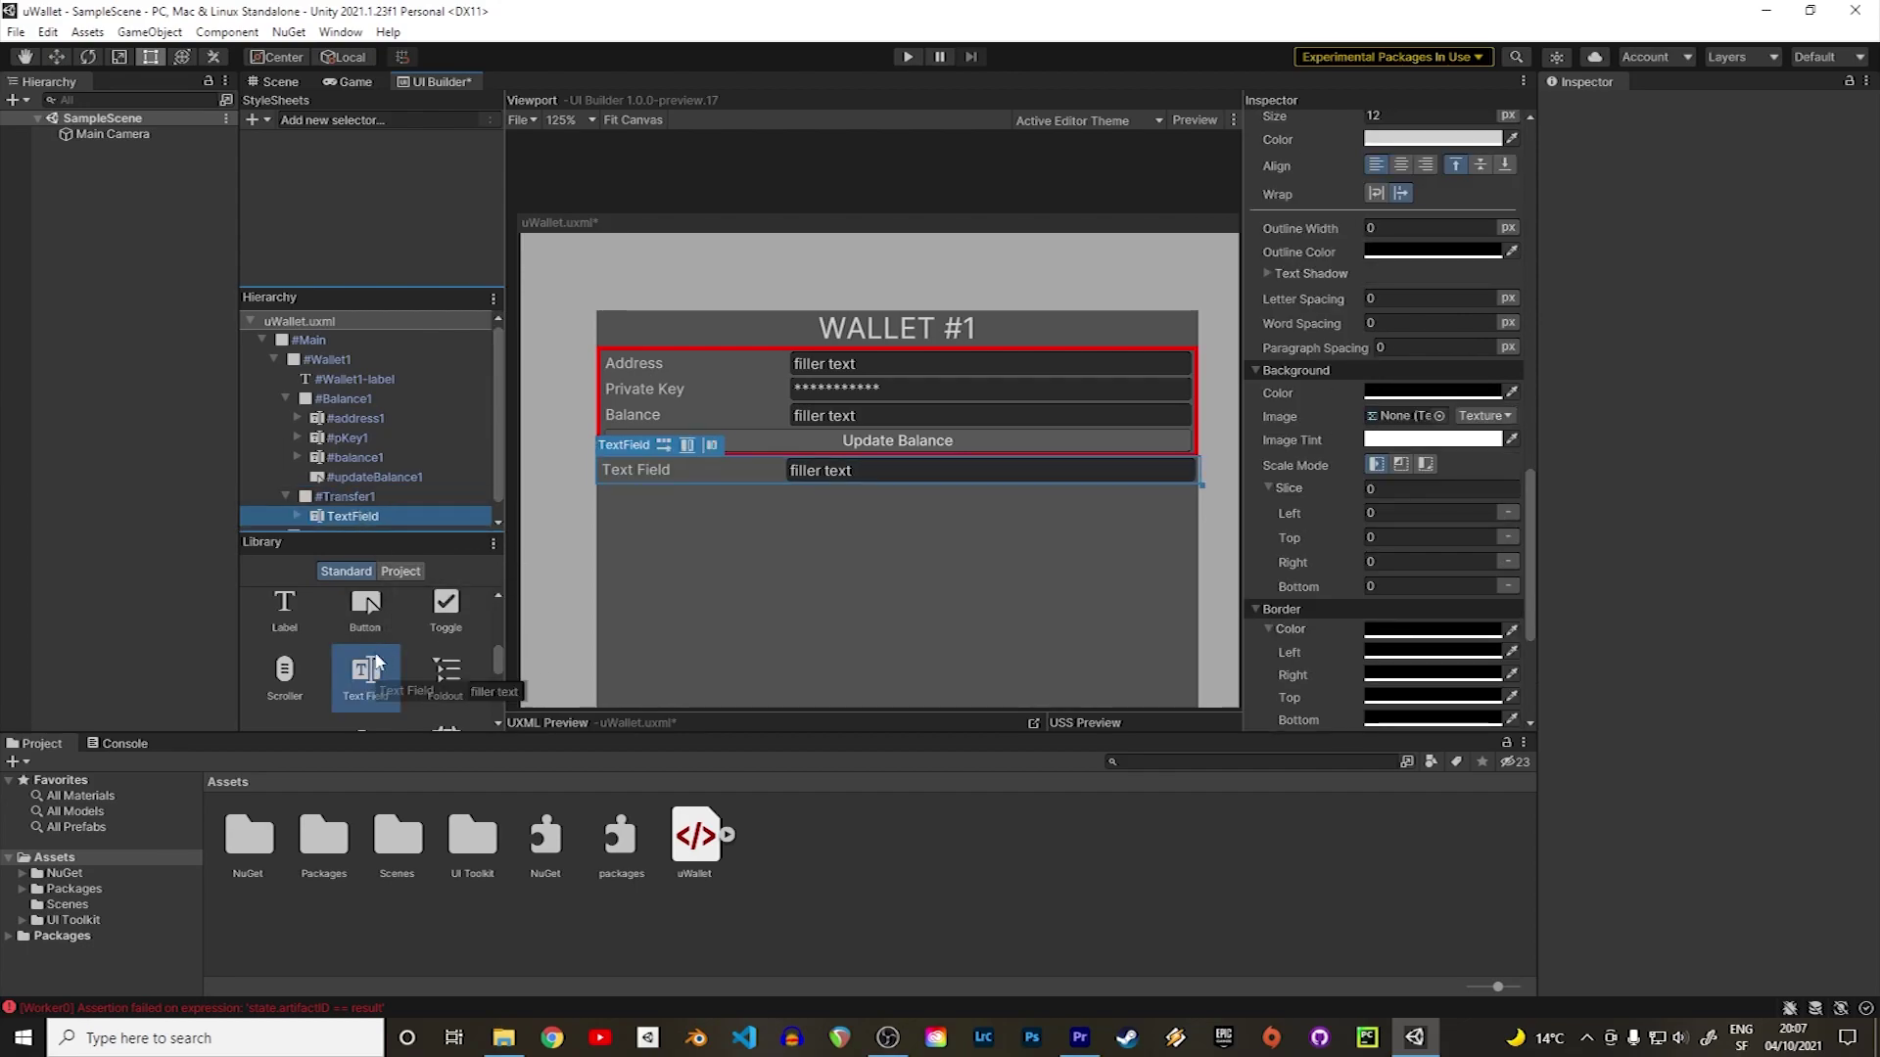
{"action": "left_click_drag", "start_coordinate": [376, 669], "coordinate": [352, 491]}
{"action": "left_click_drag", "start_coordinate": [497, 651], "coordinate": [496, 668]}
{"action": "left_click_drag", "start_coordinate": [284, 651], "coordinate": [353, 494]}
{"action": "left_click_drag", "start_coordinate": [365, 654], "coordinate": [352, 504]}
{"action": "left_click_drag", "start_coordinate": [494, 661], "coordinate": [494, 634]}
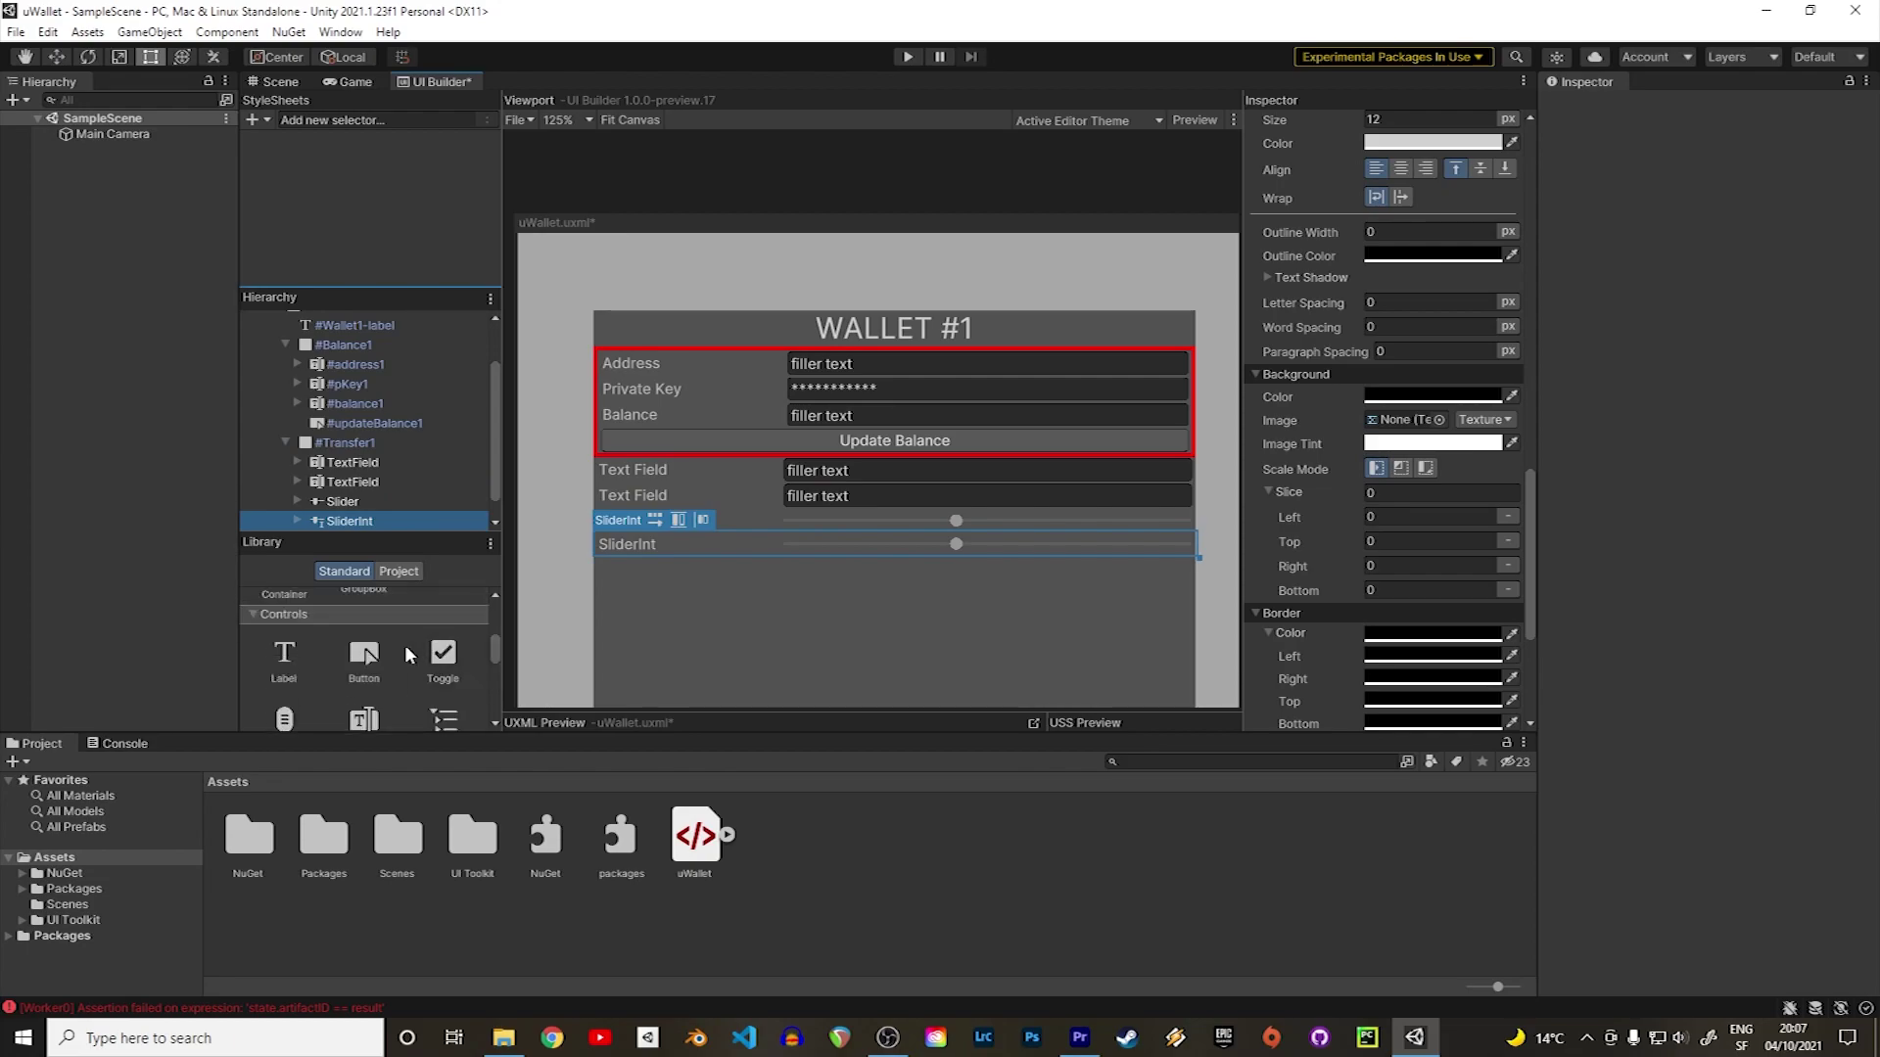
{"action": "left_click_drag", "start_coordinate": [363, 654], "coordinate": [649, 468]}
Label the Transfer1 items Send To, Amount, Gas Price, Gas Amount and Send Ethereum.
{"action": "left_click", "coordinate": [648, 468]}
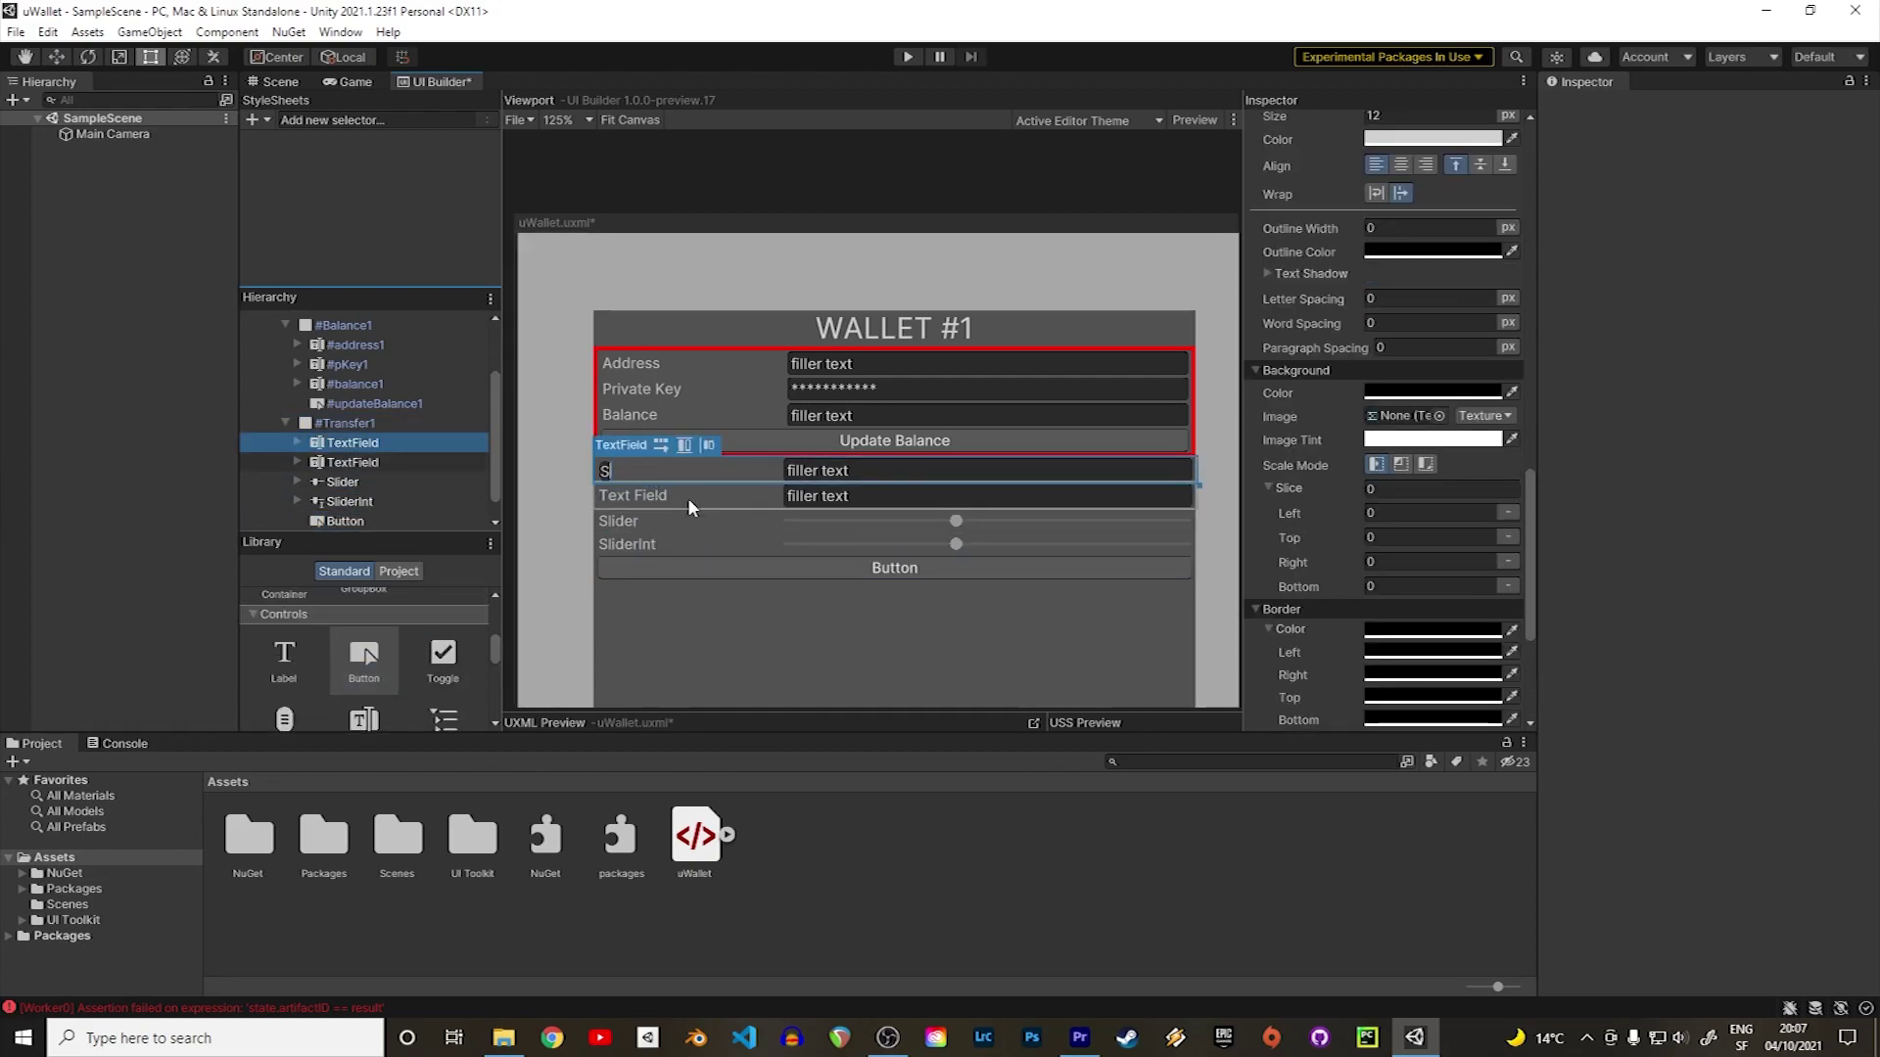
{"action": "left_click", "coordinate": [687, 498]}
{"action": "type", "text": "Amount"}
{"action": "key", "text": "Tab"}
{"action": "type", "text": "Gas P"}
{"action": "key", "text": "Tab"}
{"action": "type", "text": "Ga"}
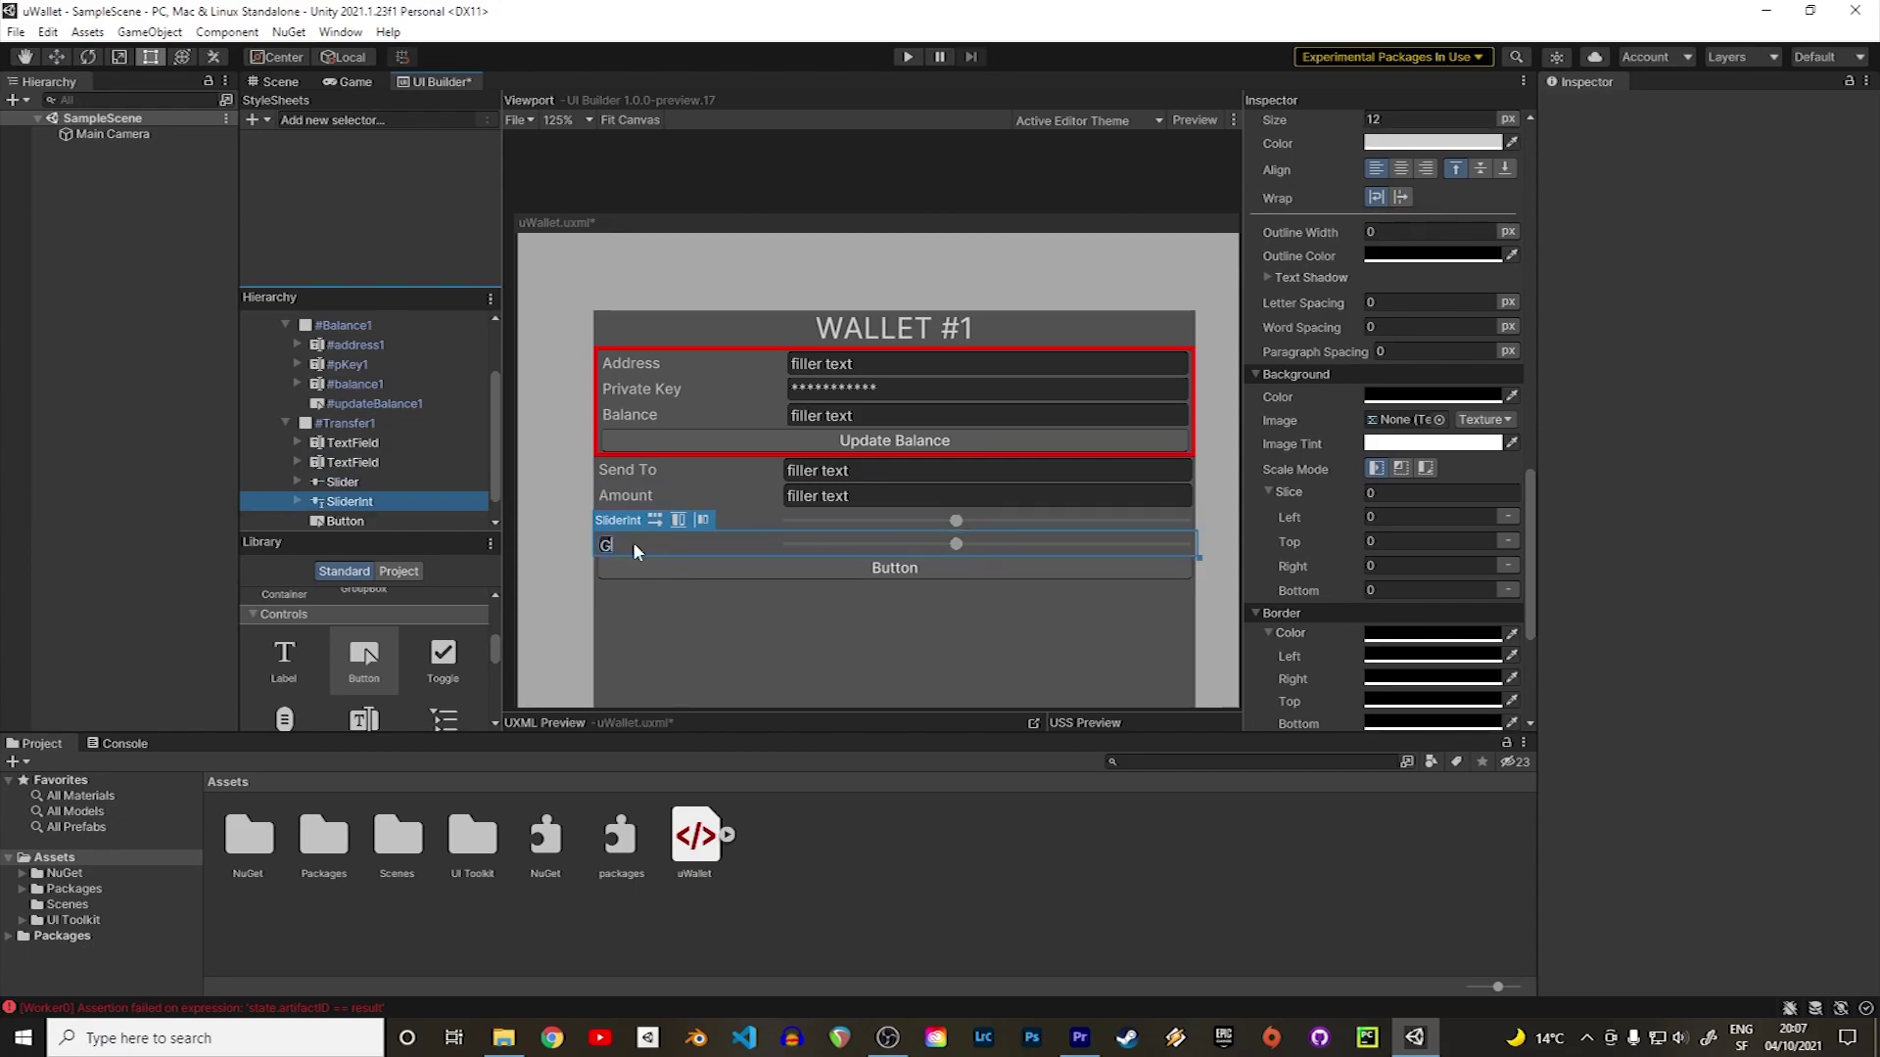
{"action": "key", "text": "Tab"}
{"action": "type", "text": "Send Ethereum"}
{"action": "left_click", "coordinate": [752, 594]}
{"action": "left_click", "coordinate": [378, 458]}
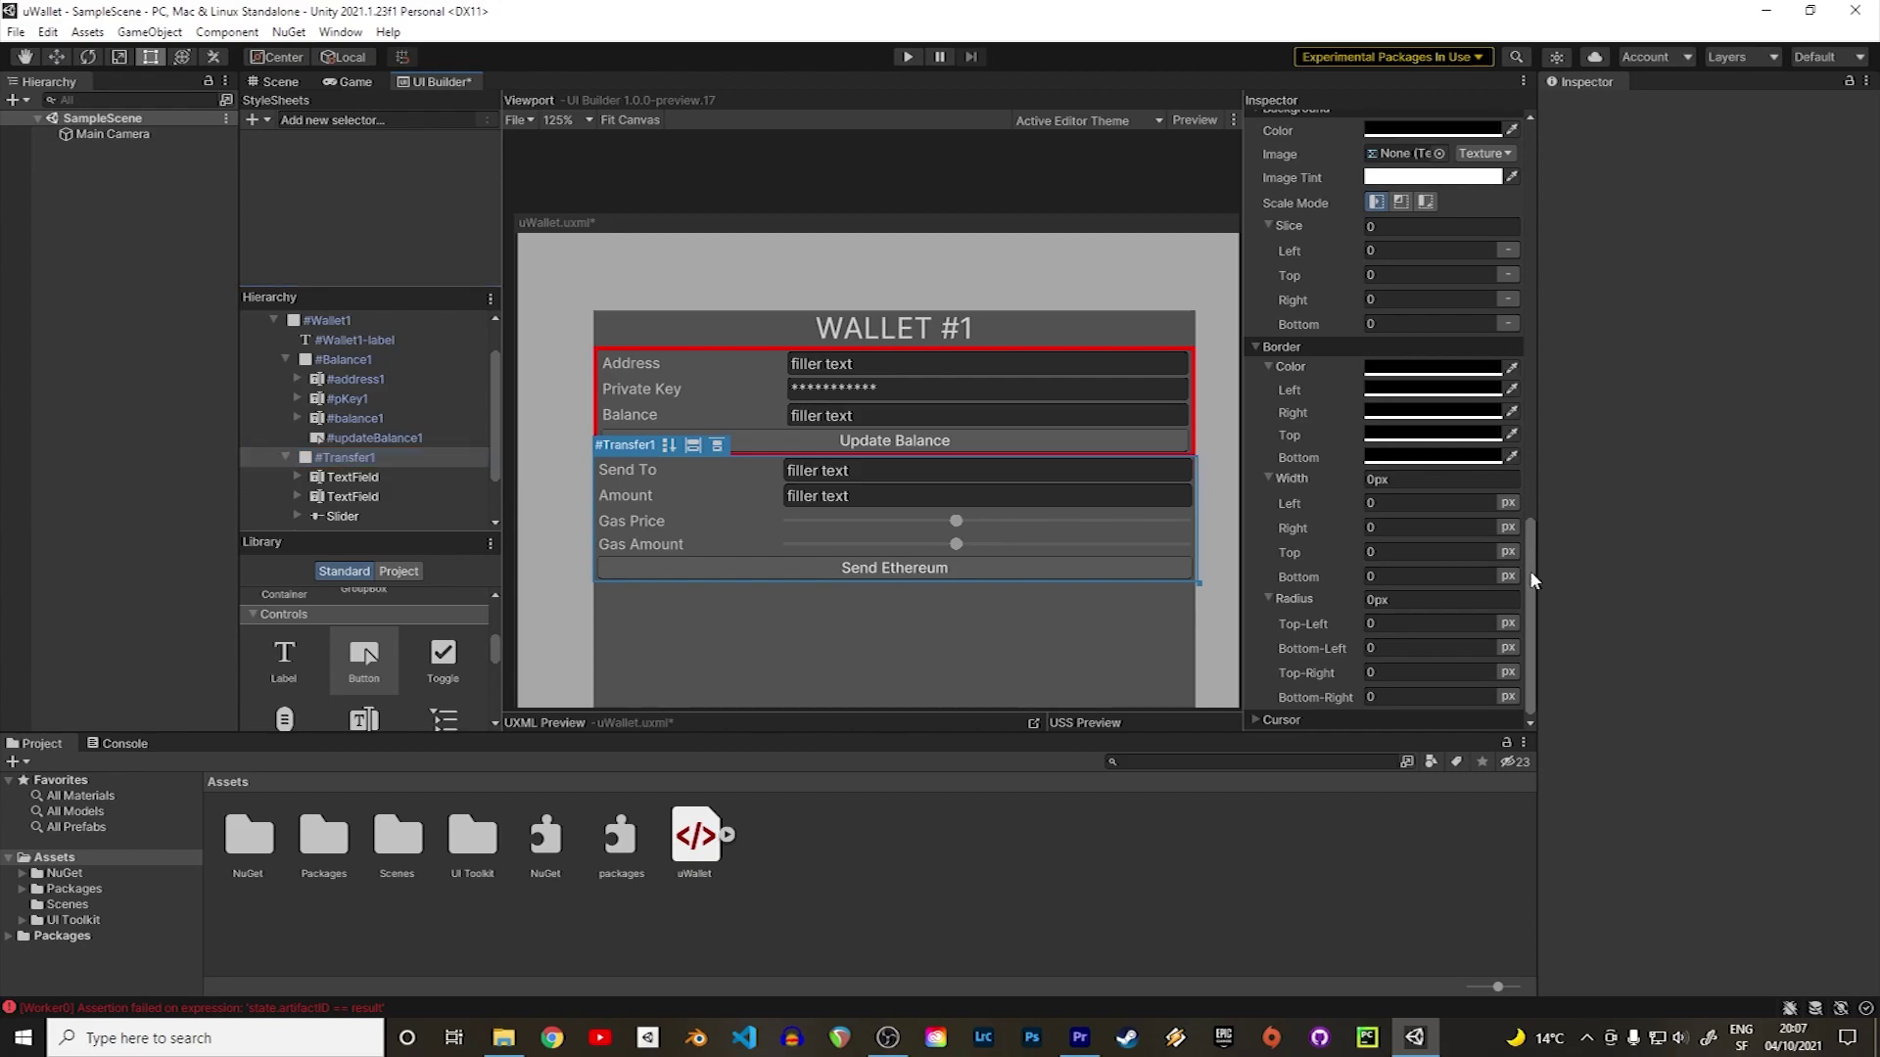
Give the Transfer1 group a 3px red border.
{"action": "left_click", "coordinate": [1427, 379]}
{"action": "left_click", "coordinate": [1323, 480]}
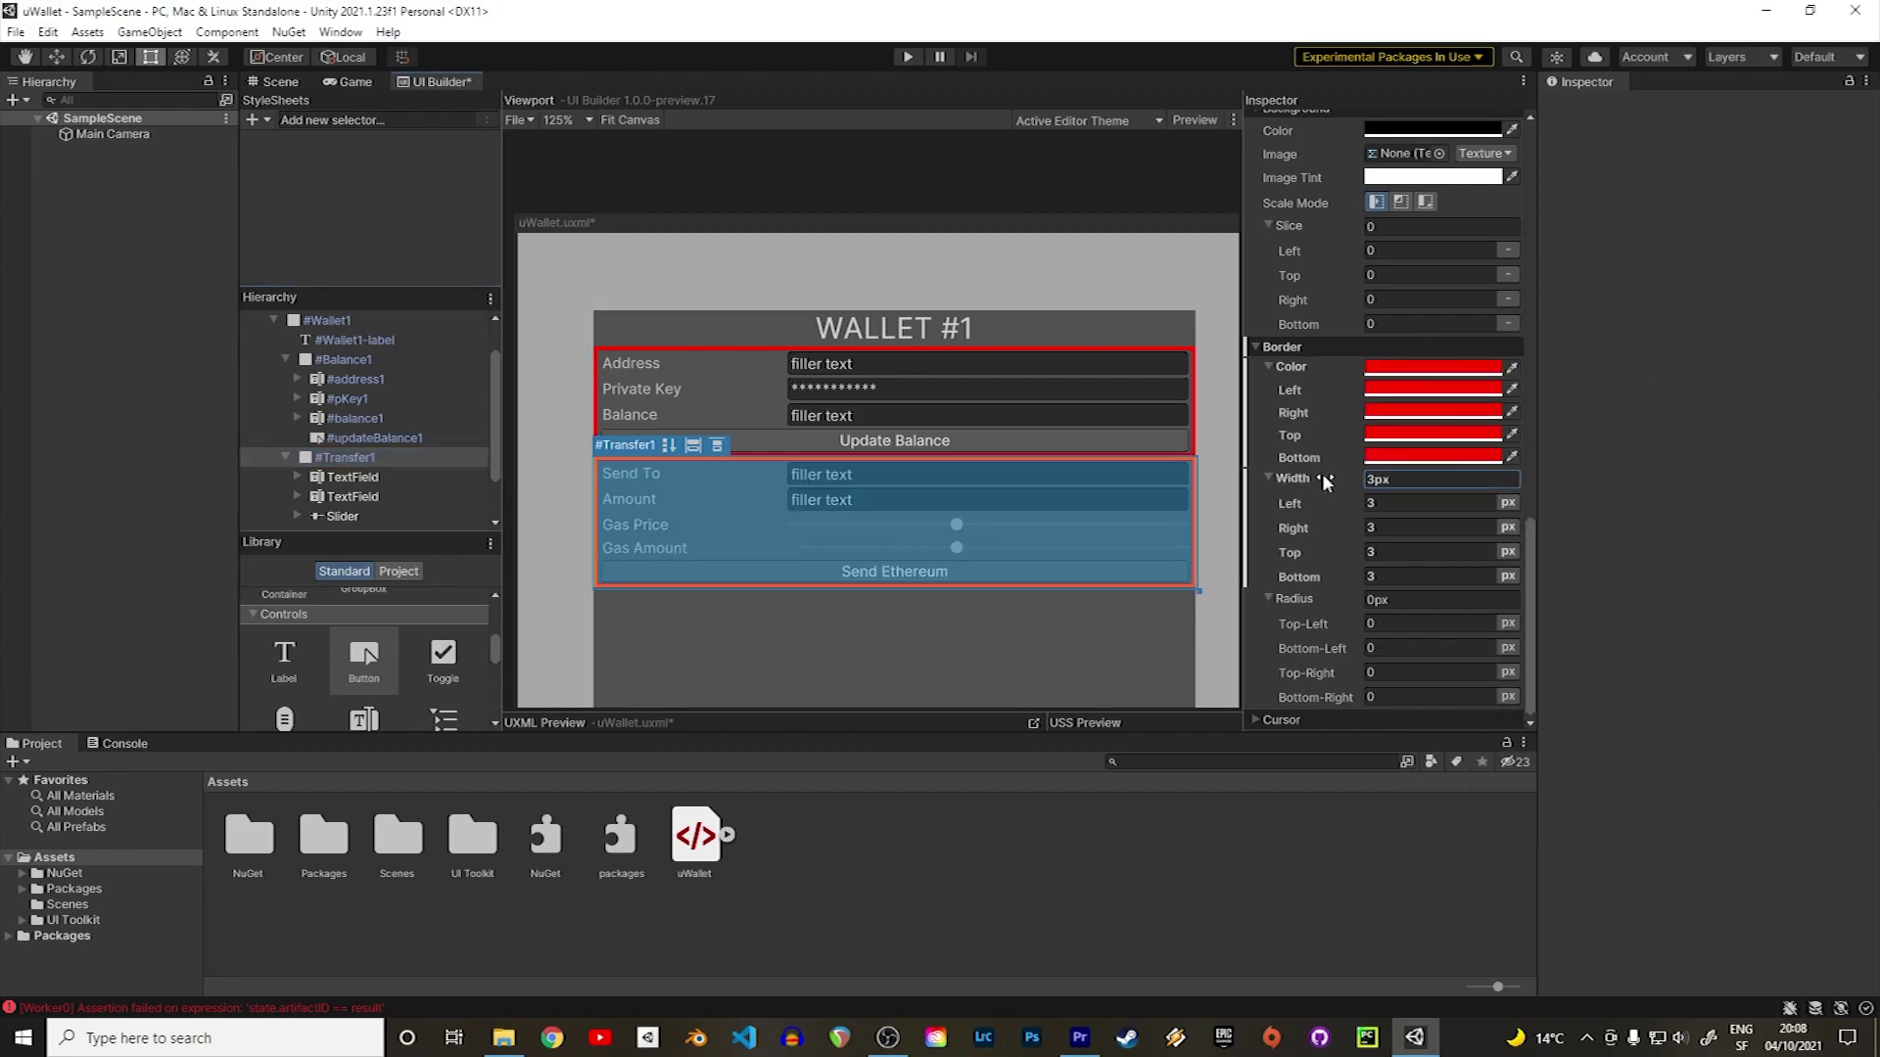
{"action": "left_click", "coordinate": [904, 650]}
{"action": "left_click", "coordinate": [979, 585]}
Adjust Transfer1's top position to separate it from the balance section.
{"action": "scroll", "coordinate": [1404, 273], "scroll_direction": "up", "scroll_amount": 4}
{"action": "scroll", "coordinate": [1404, 272], "scroll_direction": "up", "scroll_amount": 4}
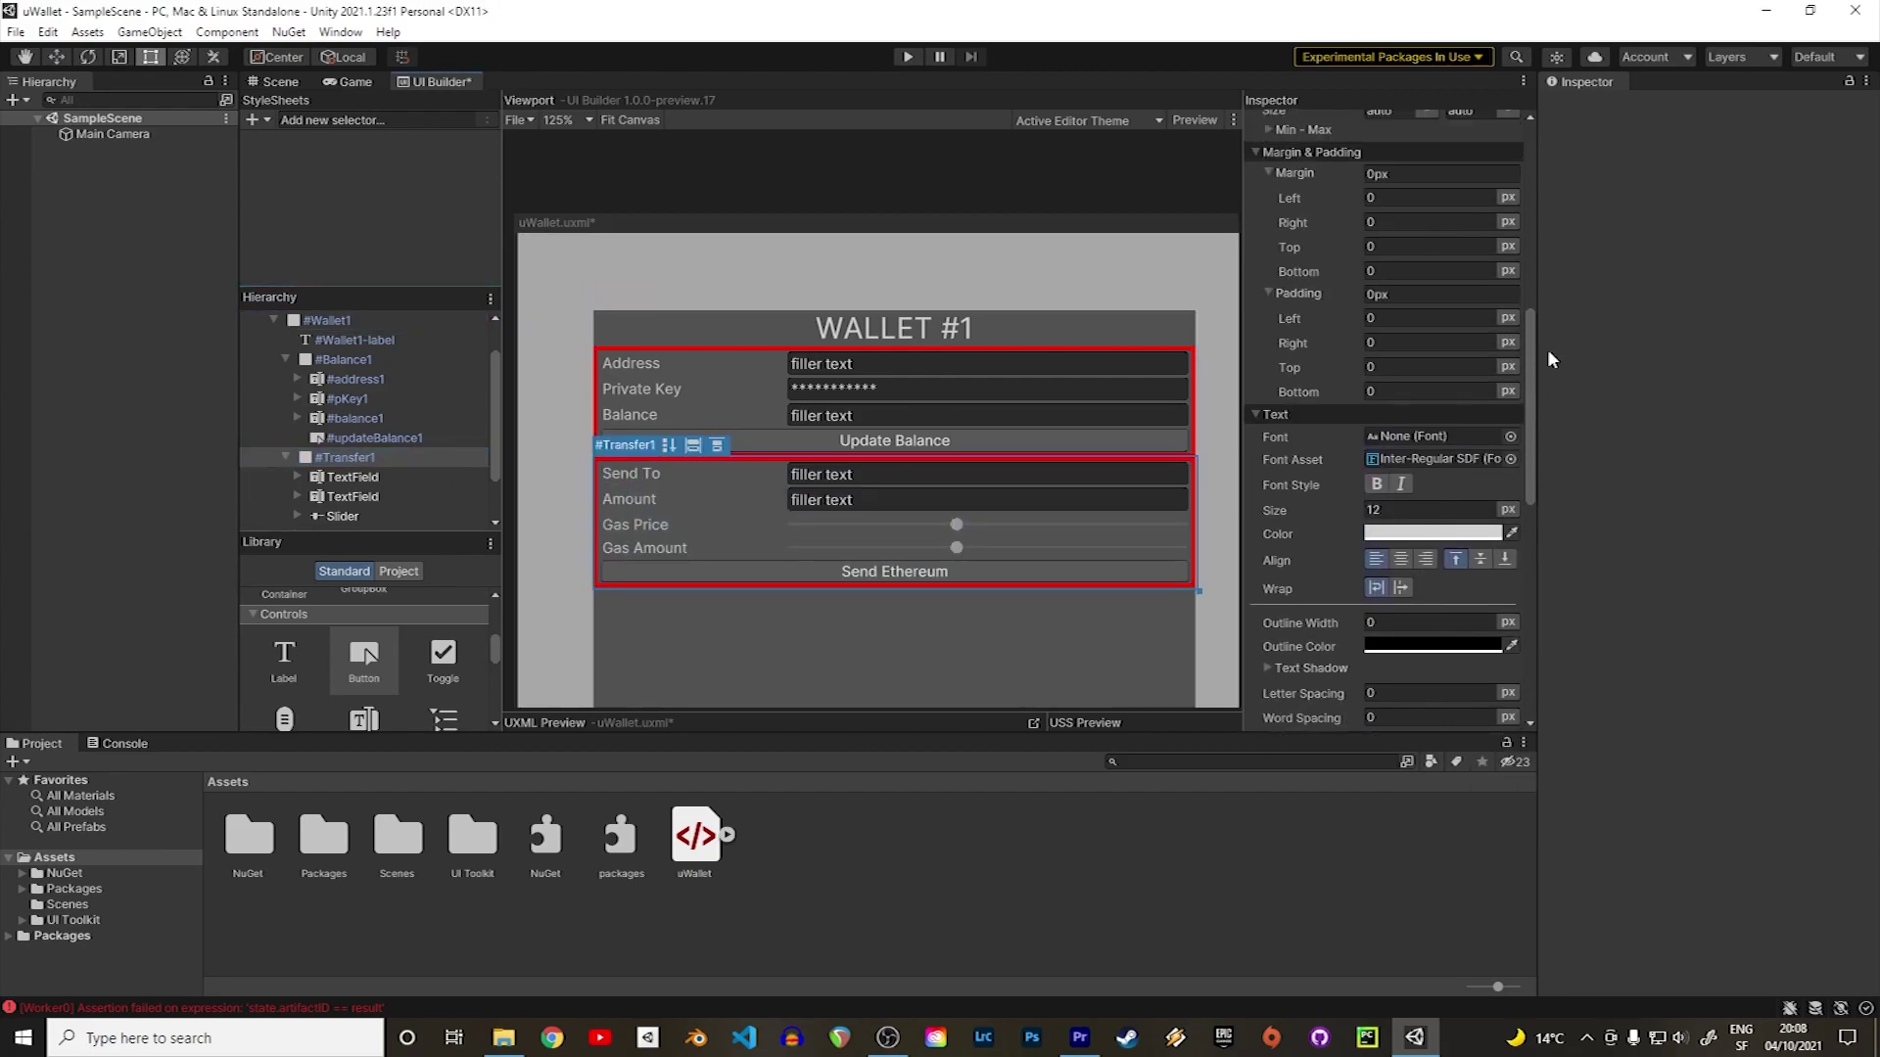
{"action": "scroll", "coordinate": [1403, 272], "scroll_direction": "up", "scroll_amount": 4}
{"action": "scroll", "coordinate": [1402, 216], "scroll_direction": "up", "scroll_amount": 3}
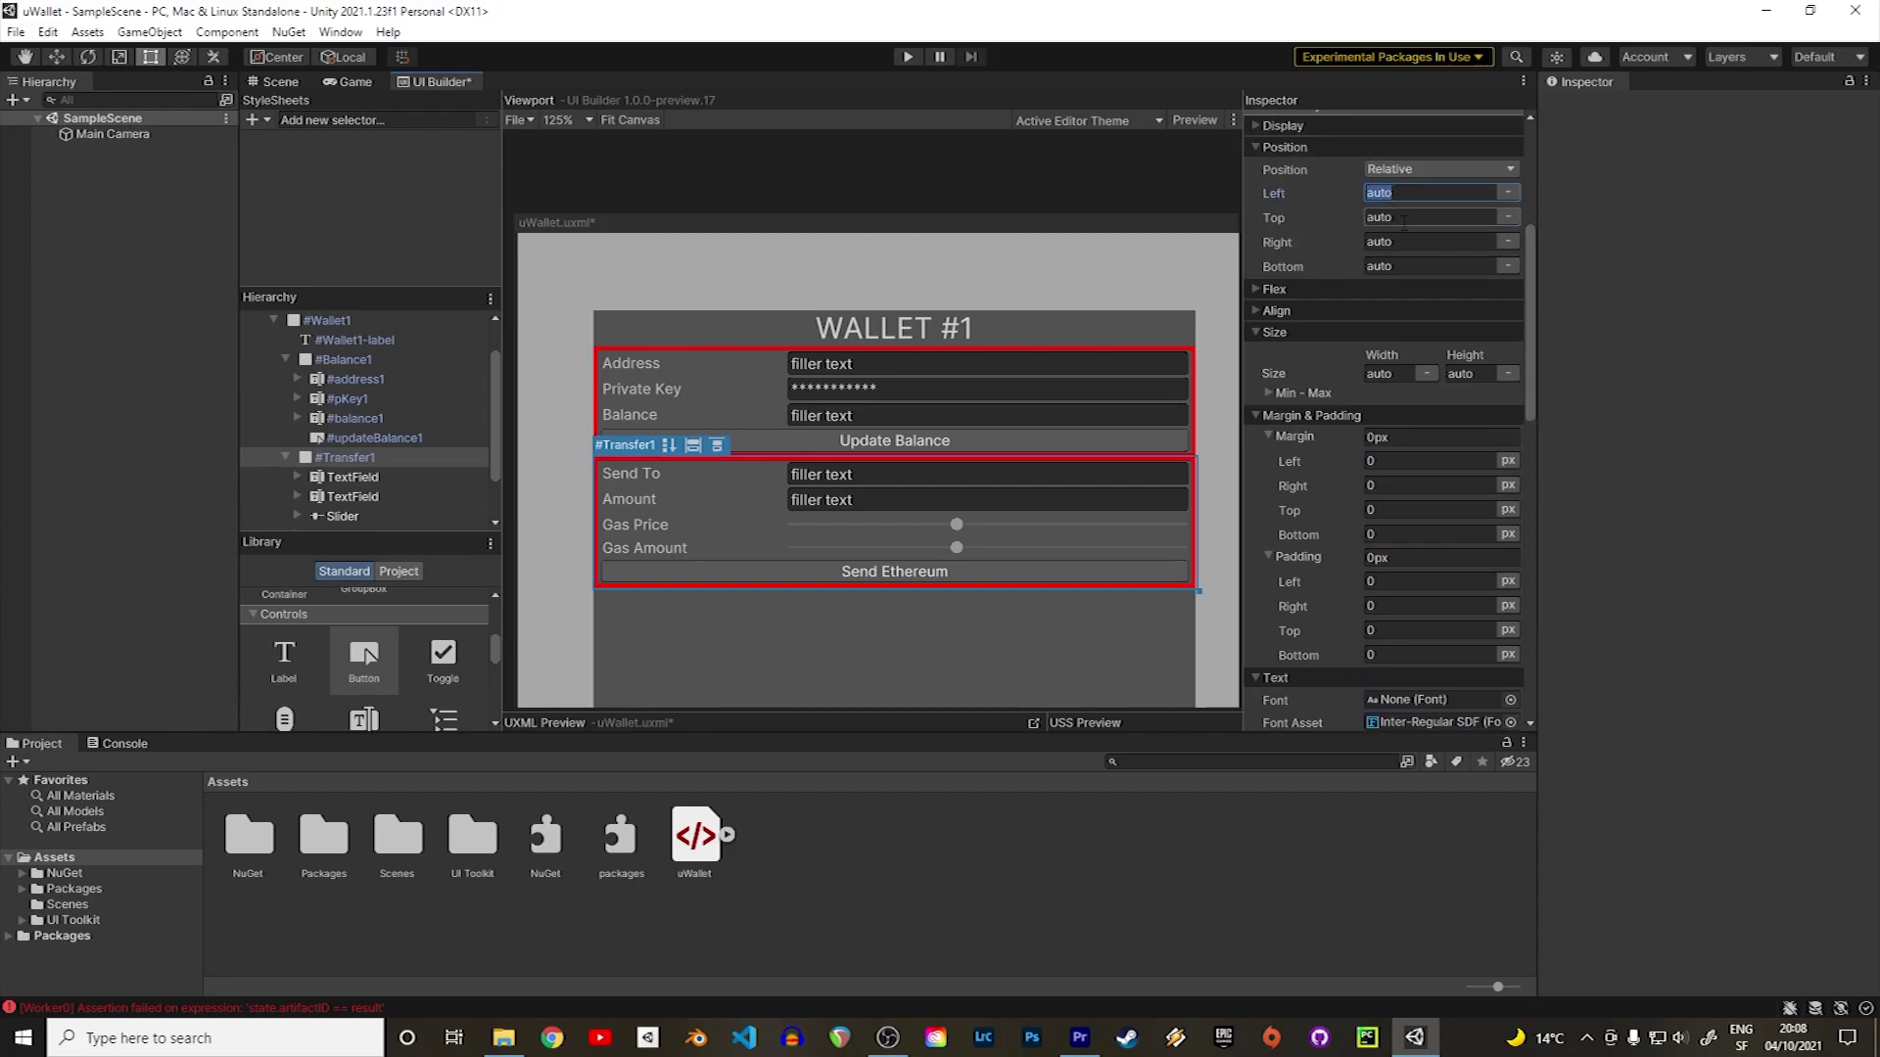
{"action": "key", "text": "Return"}
{"action": "left_click", "coordinate": [1036, 630]}
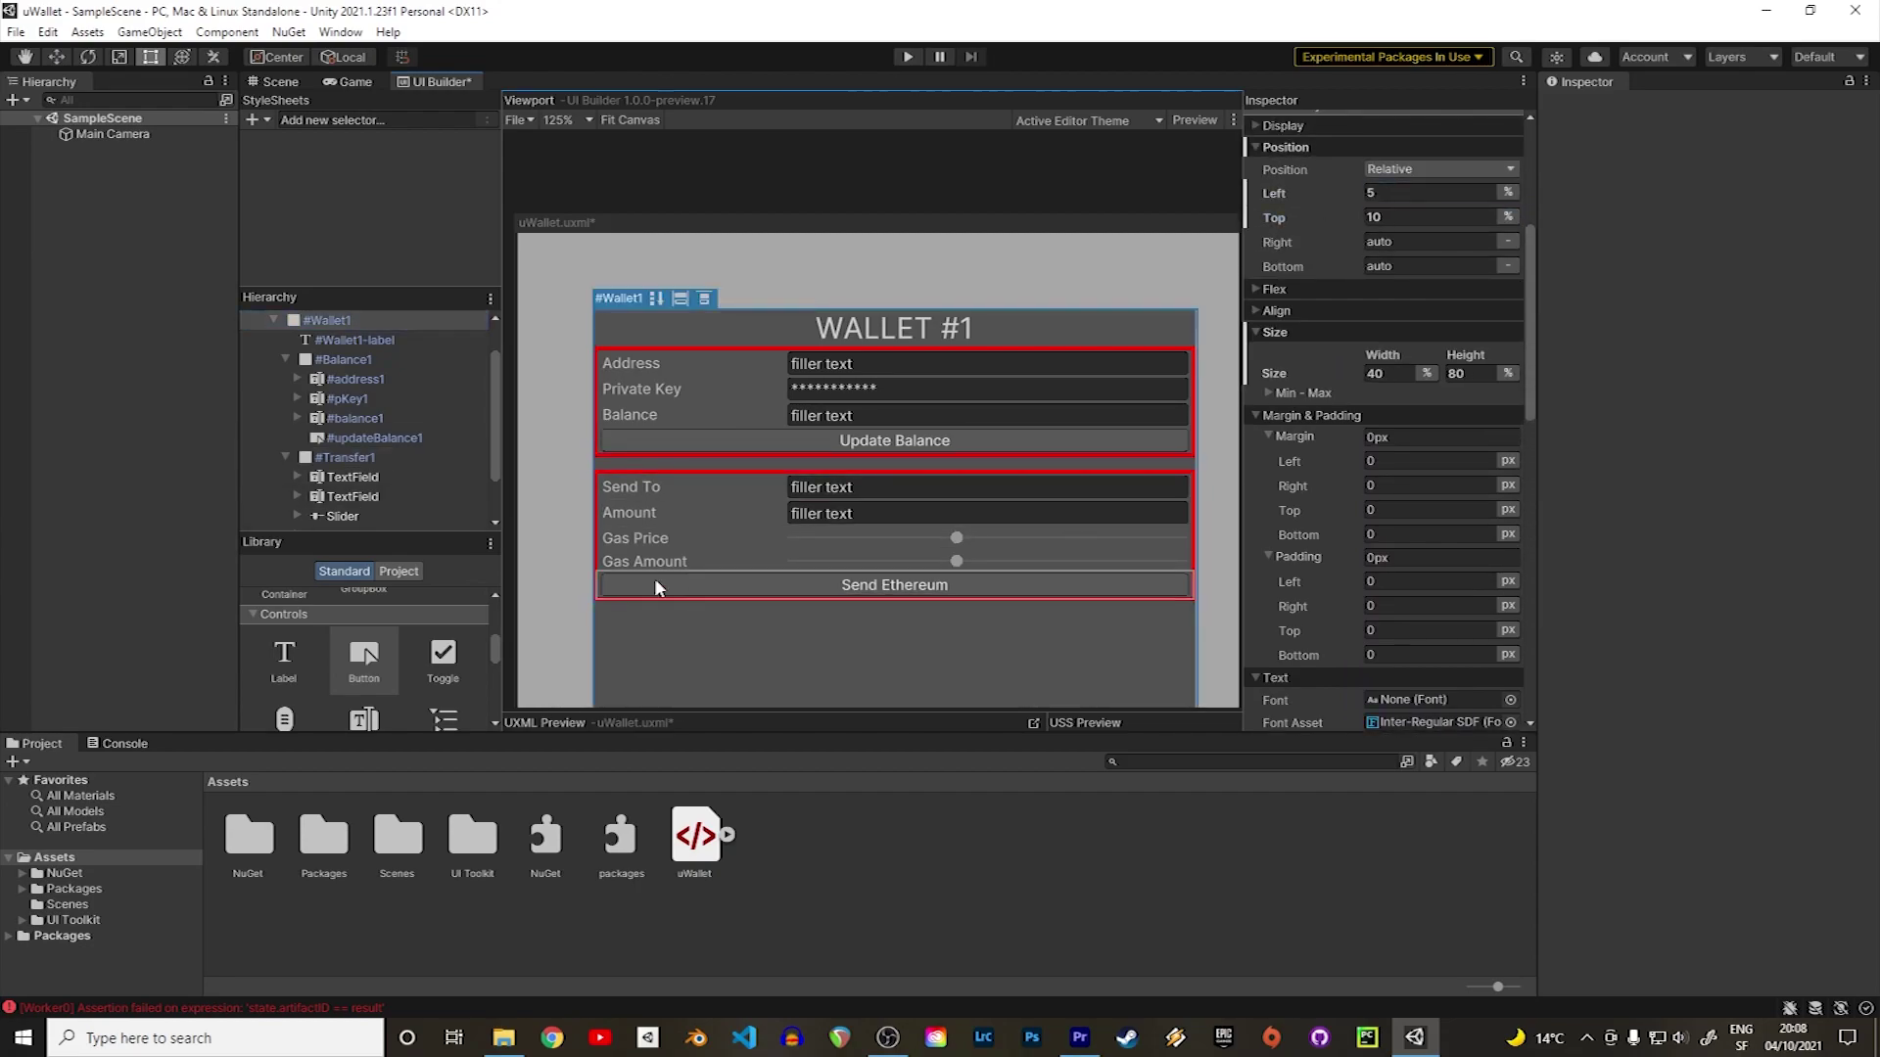
{"action": "scroll", "coordinate": [431, 439], "scroll_direction": "down", "scroll_amount": 2}
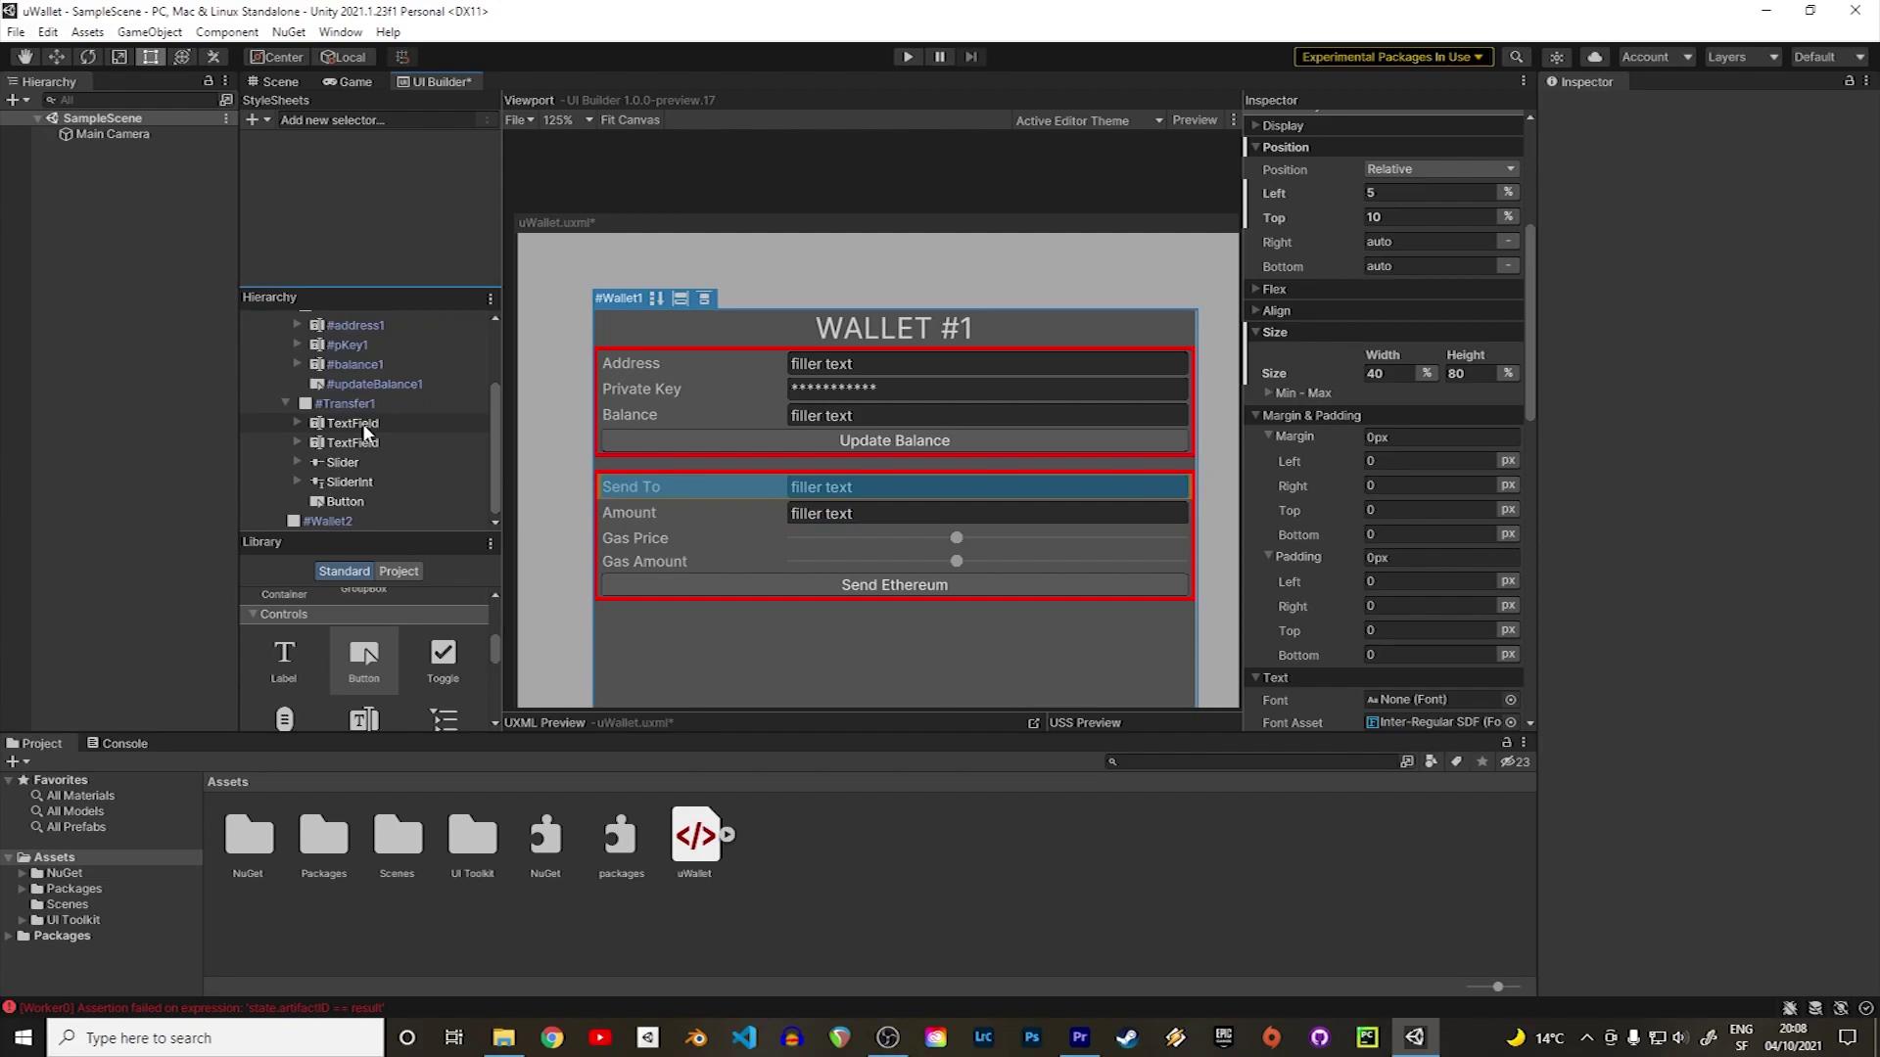
Rename the transfer elements sendTo, amount, gasPrice, gasAmount and sendButton.
{"action": "left_click", "coordinate": [364, 431]}
{"action": "type", "text": "o"}
{"action": "key", "text": "Return"}
{"action": "double_click", "coordinate": [368, 443]}
{"action": "type", "text": "amount"}
{"action": "key", "text": "Return"}
{"action": "left_click", "coordinate": [343, 462]}
{"action": "type", "text": "gasPrice"}
{"action": "key", "text": "Return"}
{"action": "left_click", "coordinate": [349, 483]}
{"action": "key", "text": "Return"}
{"action": "double_click", "coordinate": [345, 501]}
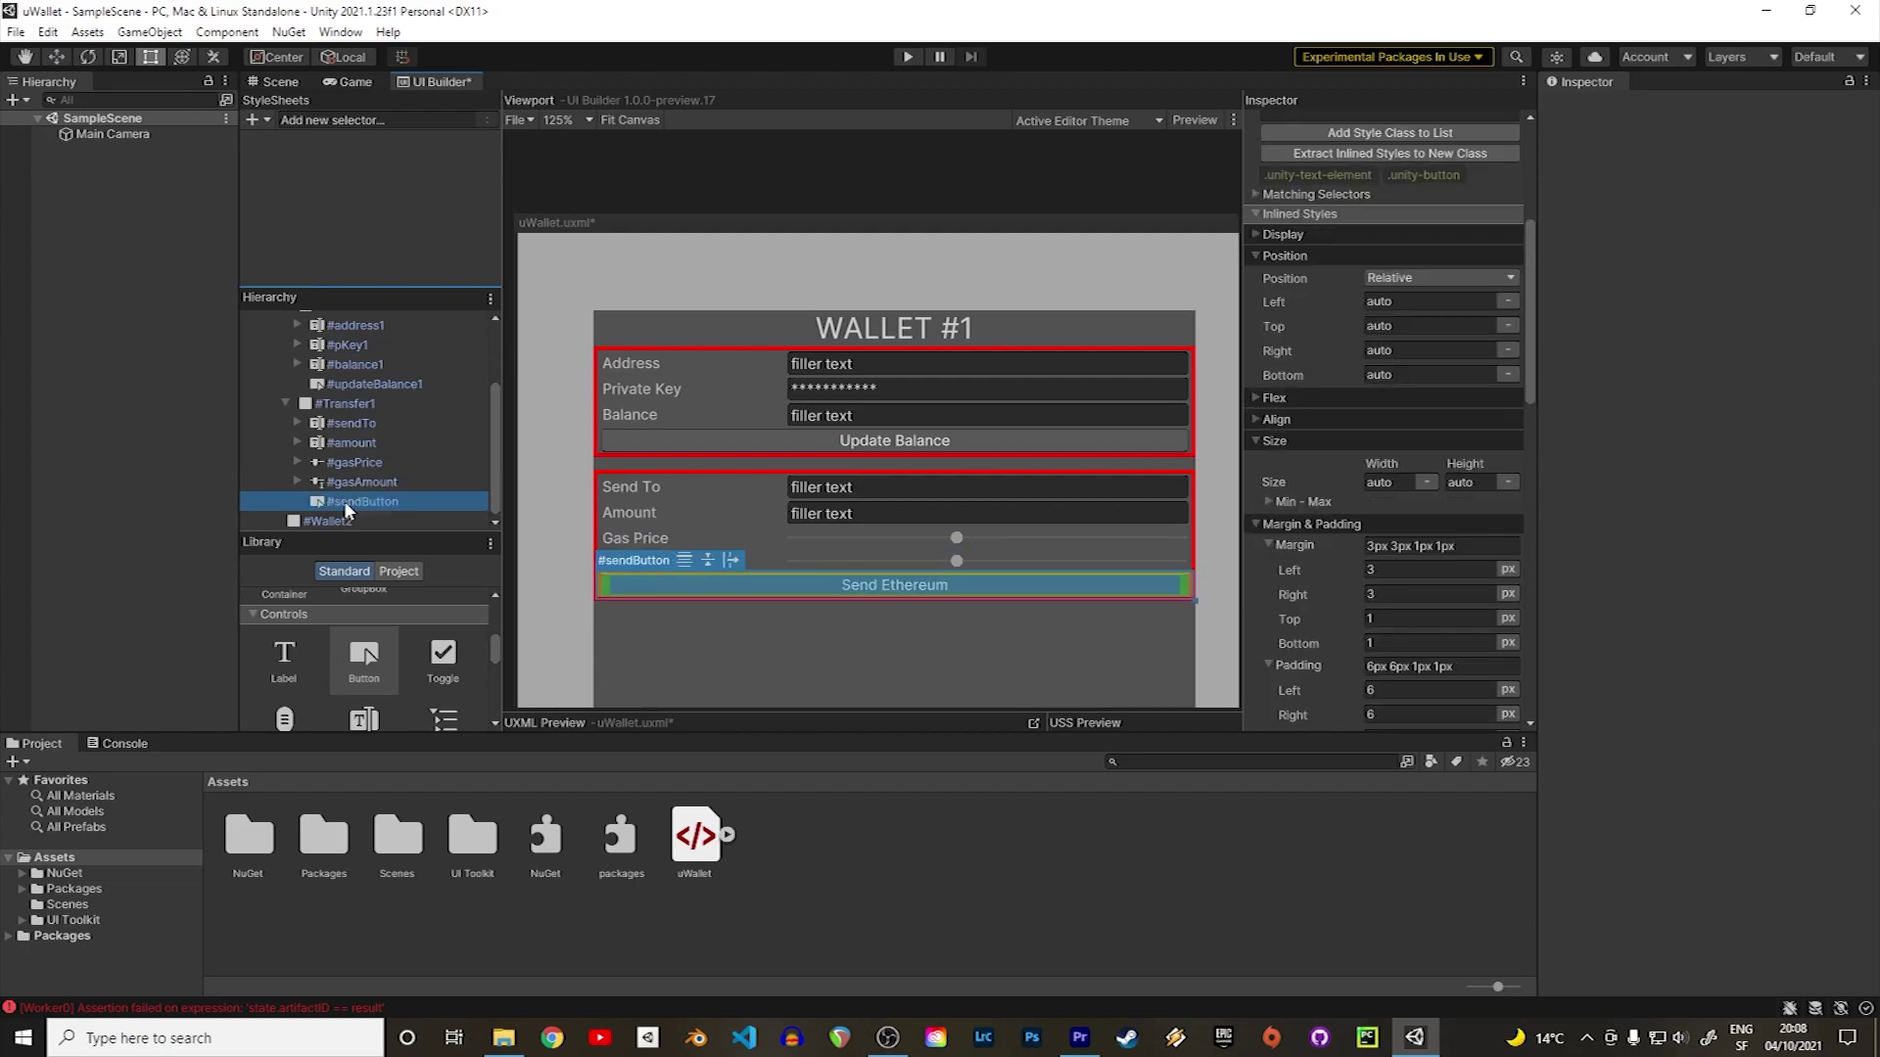
Wrap the two gas sliders in new containers named gasPrice and GasAmoutn.
{"action": "left_click_drag", "start_coordinate": [493, 452], "coordinate": [492, 413]}
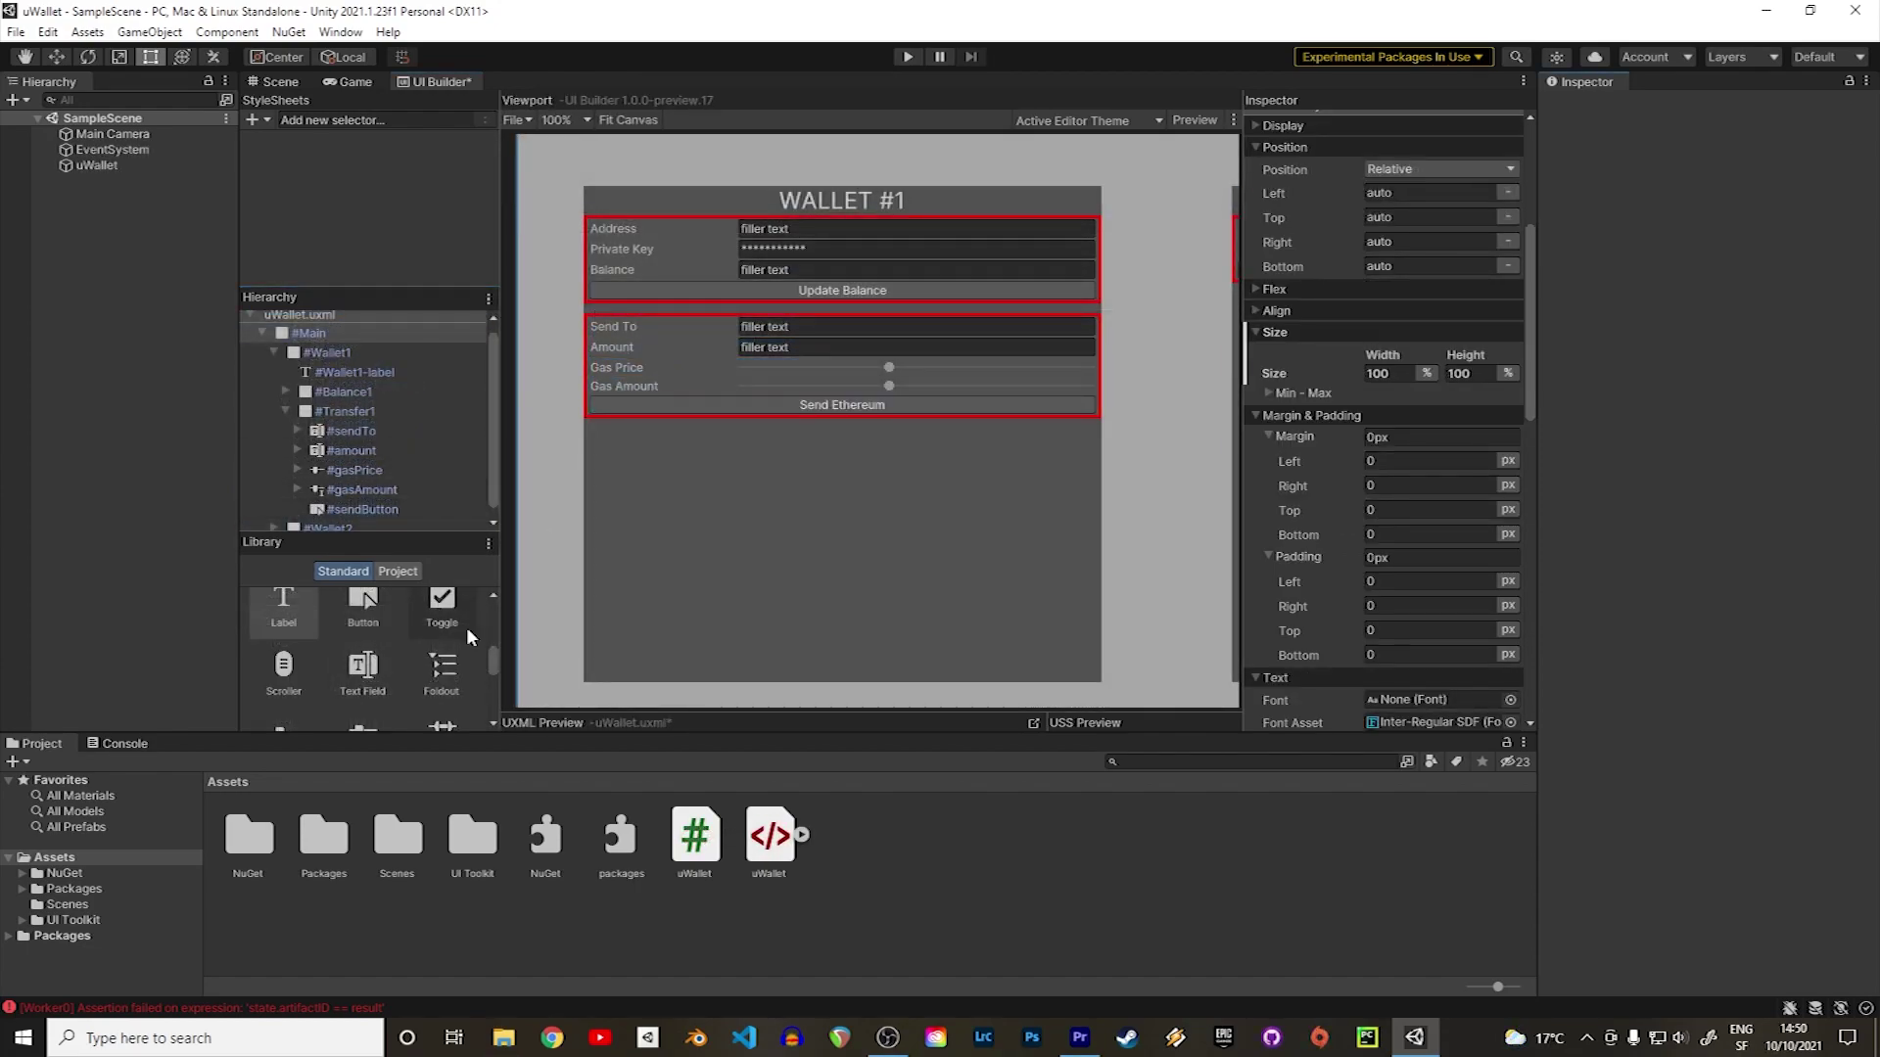
{"action": "scroll", "coordinate": [466, 627], "scroll_direction": "up", "scroll_amount": 3}
{"action": "left_click_drag", "start_coordinate": [283, 612], "coordinate": [370, 470]}
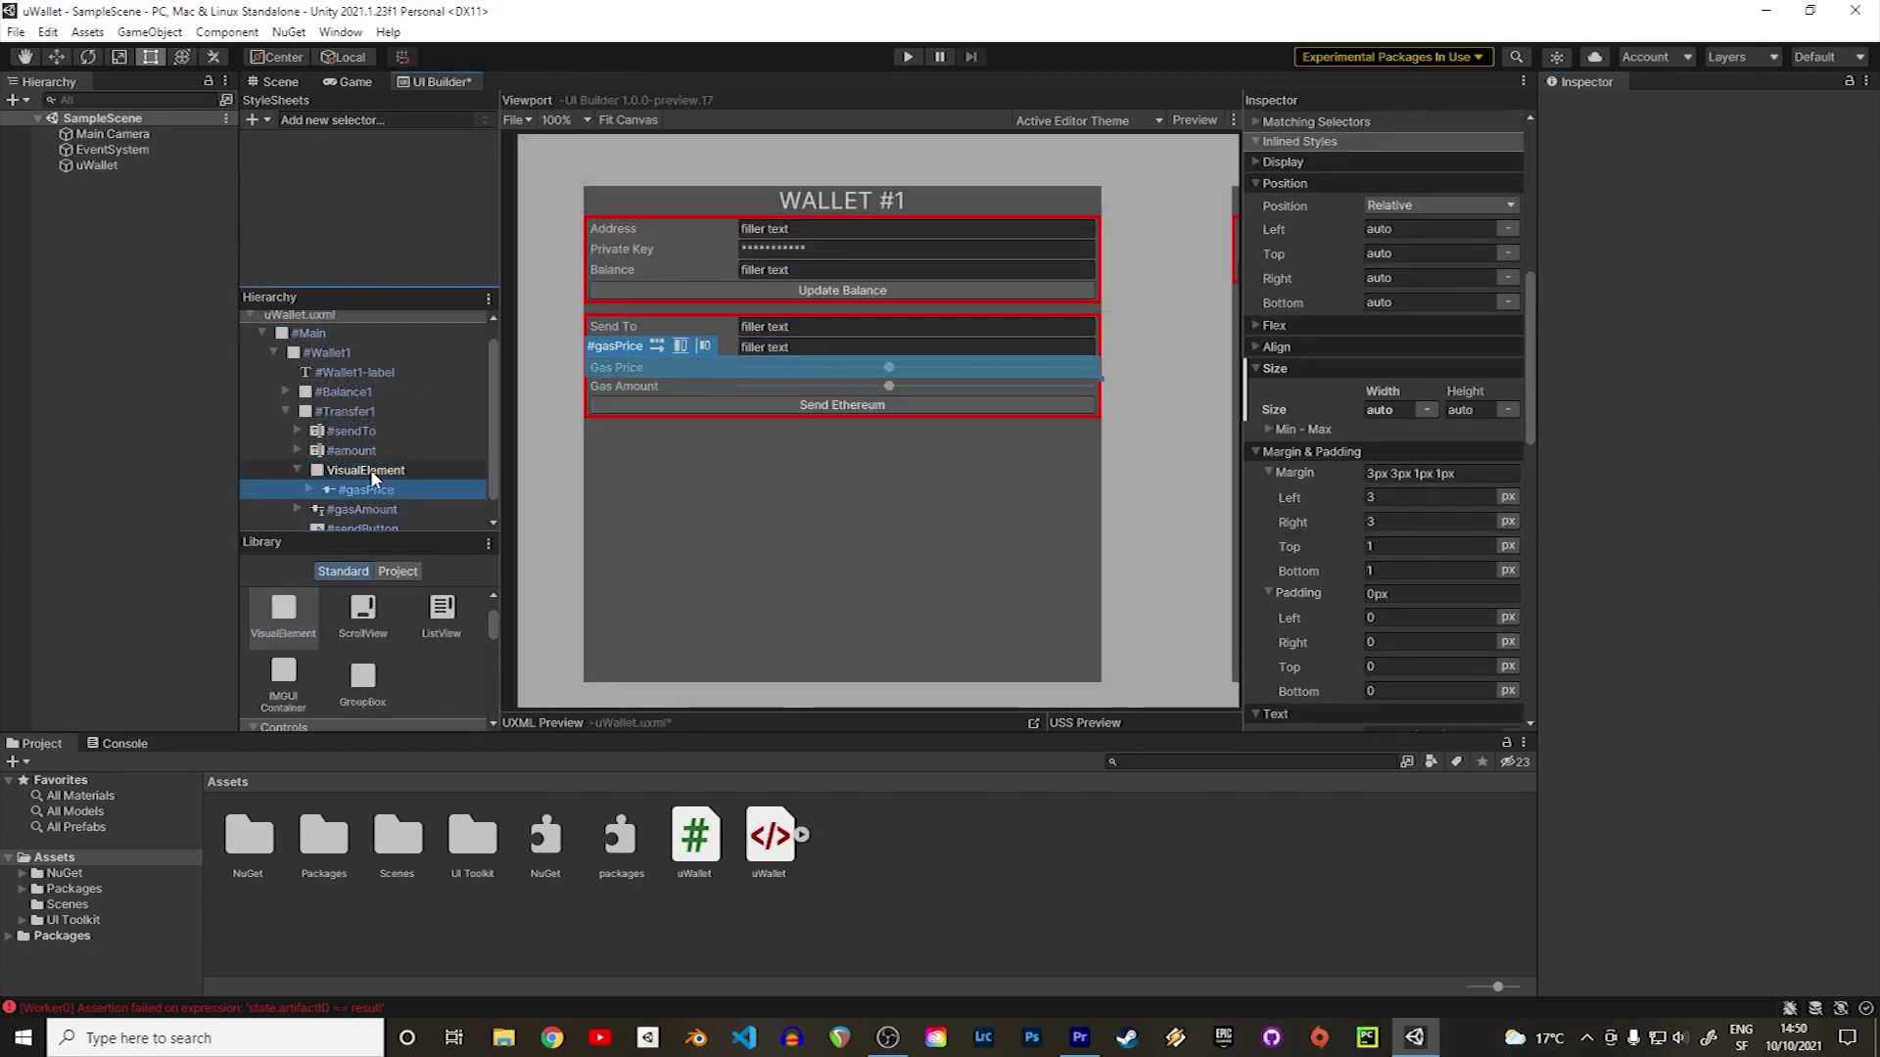
{"action": "mouse_move", "coordinate": [283, 612]}
{"action": "left_mouse_down"}
{"action": "mouse_move", "coordinate": [404, 480]}
{"action": "mouse_move", "coordinate": [367, 462]}
{"action": "left_mouse_up"}
{"action": "double_click", "coordinate": [380, 423]}
{"action": "type", "text": "gasPrice"}
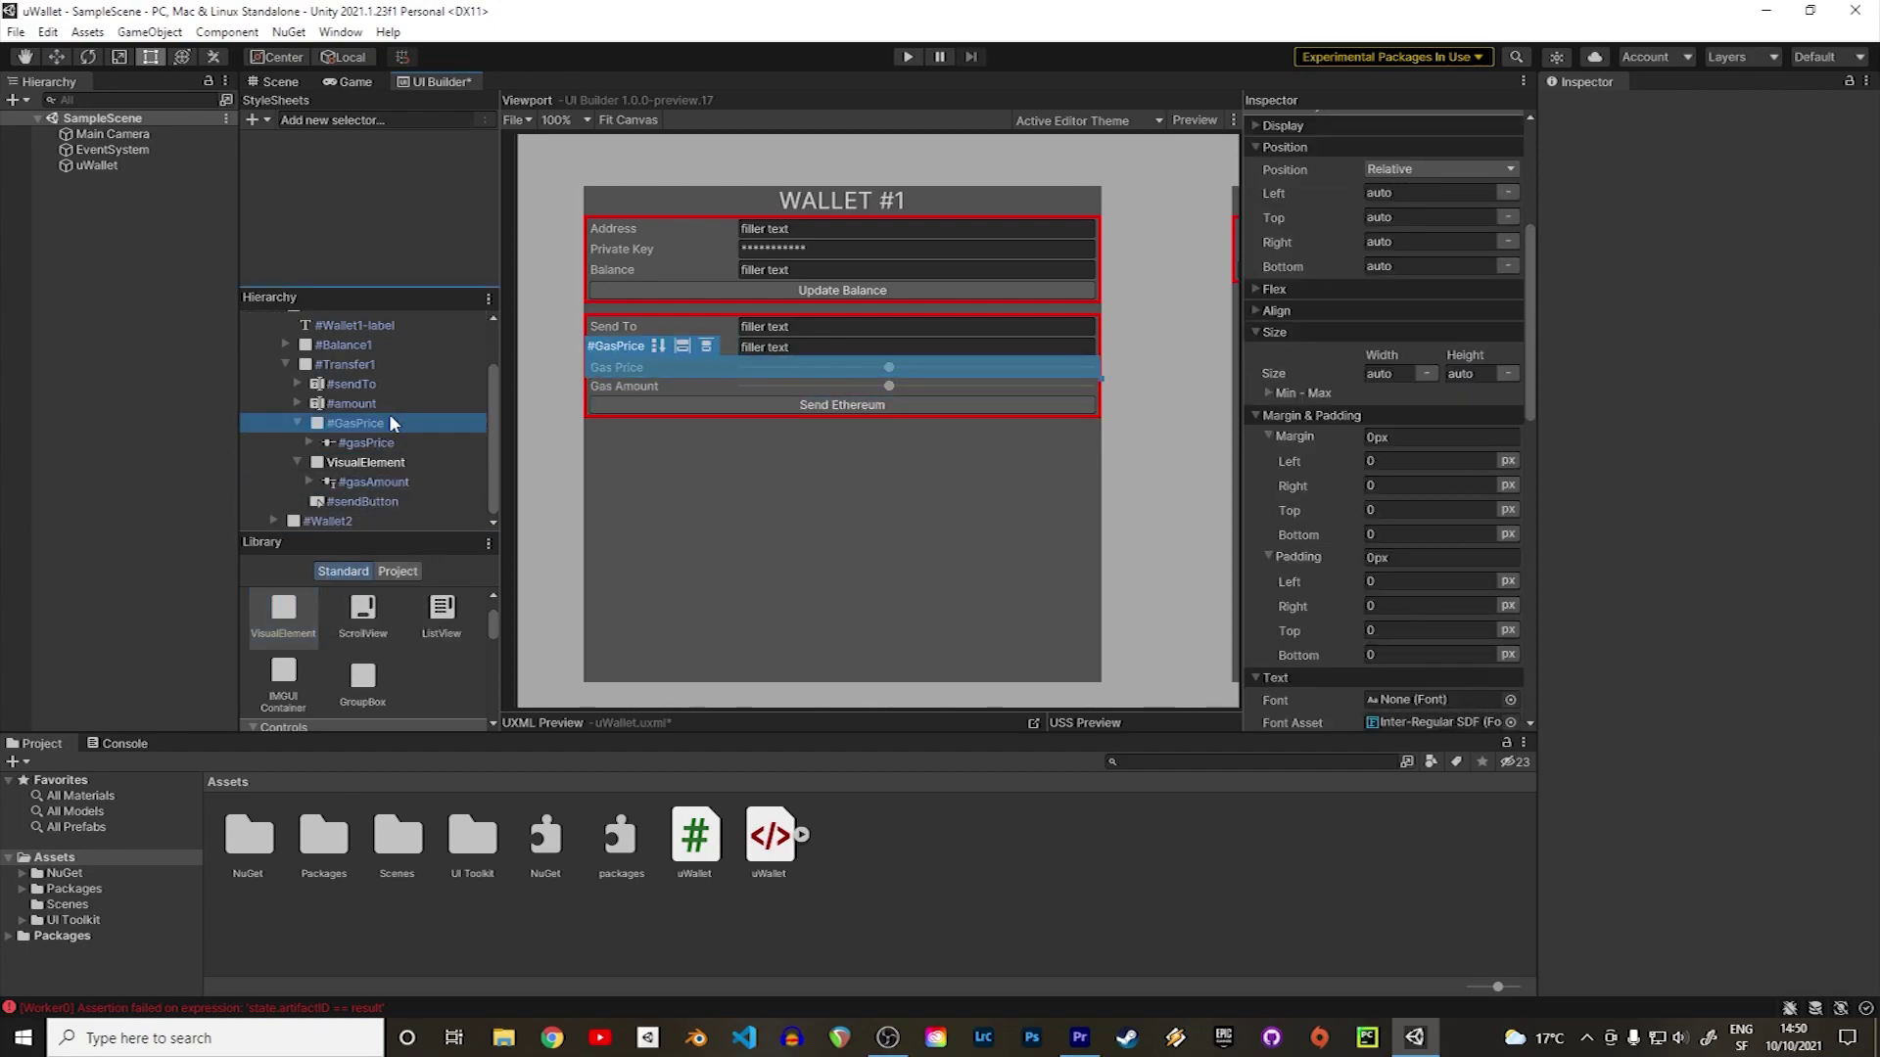
{"action": "double_click", "coordinate": [354, 462]}
{"action": "type", "text": "GasAmoutn"}
{"action": "key", "text": "Return"}
Set the width of both the gas price and gas amount sliders to 75%.
{"action": "left_click", "coordinate": [366, 443]}
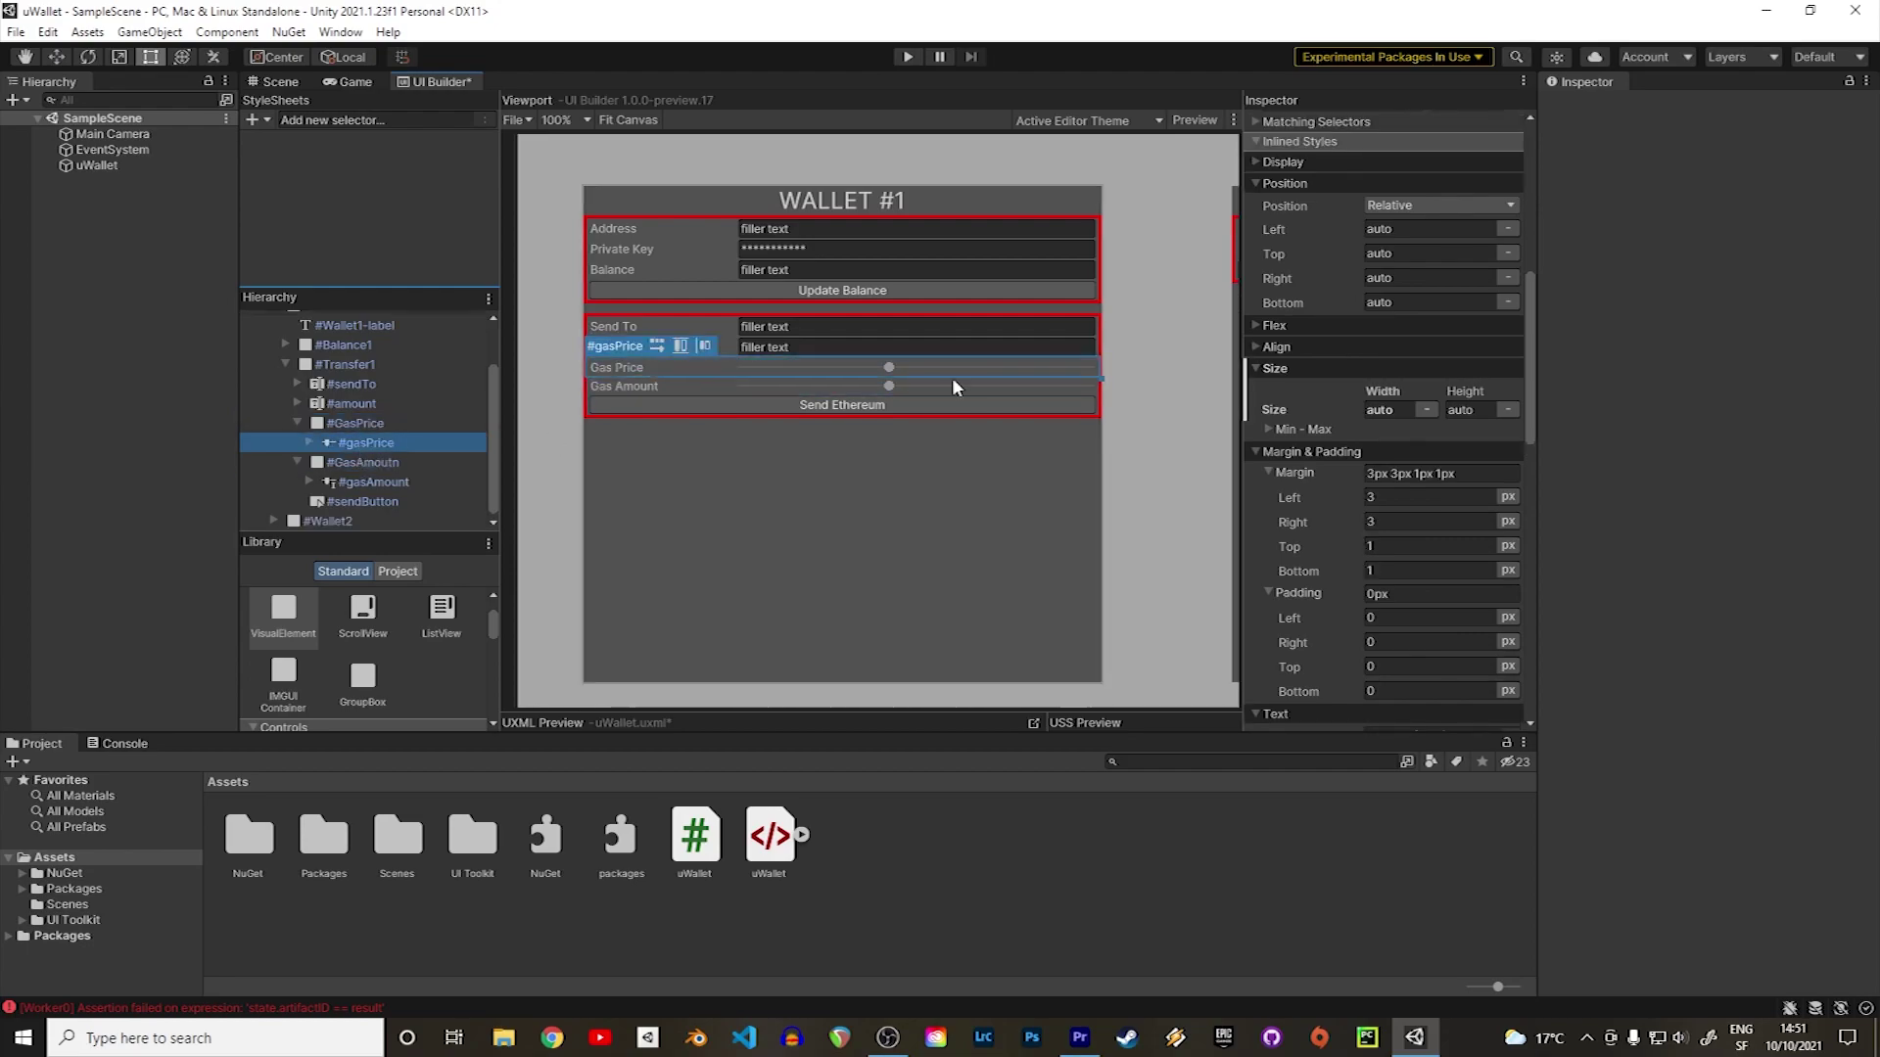
{"action": "left_click", "coordinate": [1385, 410]}
{"action": "type", "text": "75%"}
{"action": "key", "text": "Return"}
{"action": "left_click", "coordinate": [374, 481]}
{"action": "left_click", "coordinate": [1385, 432]}
{"action": "type", "text": "75"}
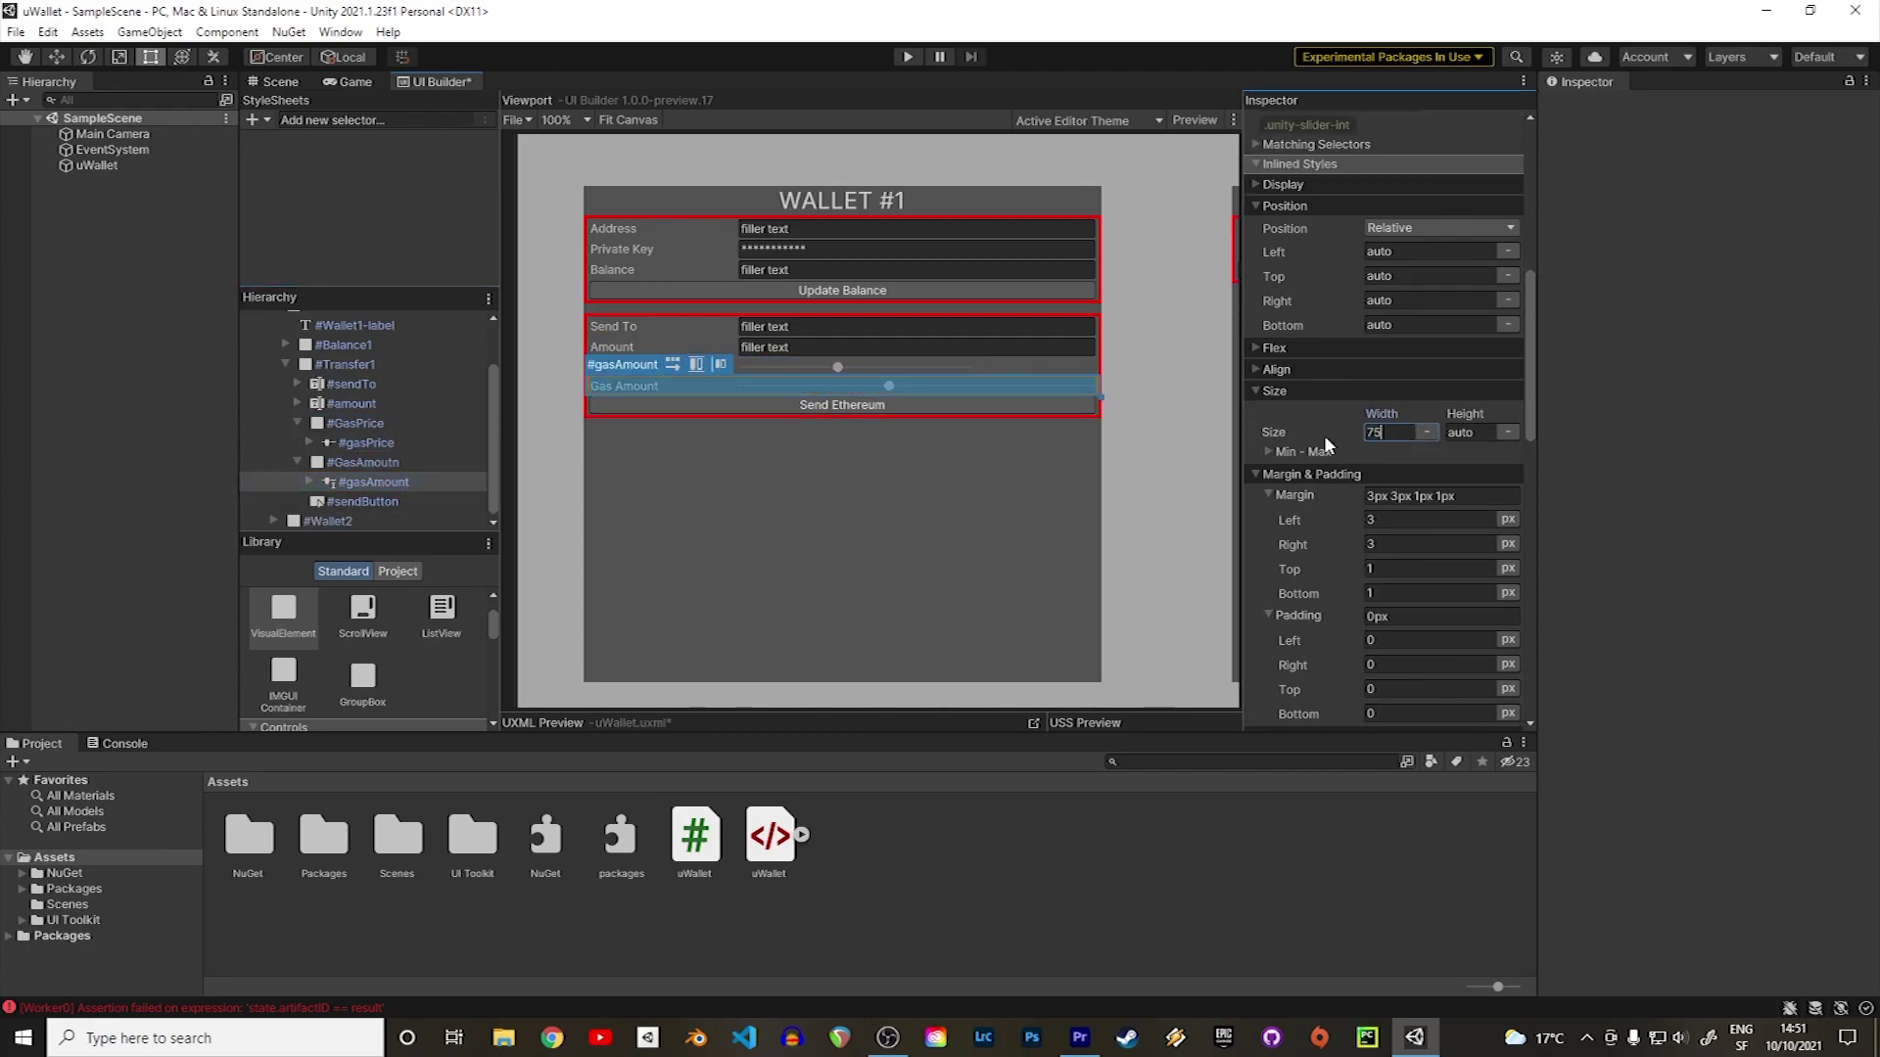
{"action": "type", "text": "%"}
{"action": "key", "text": "Return"}
Add a label named gasPriceLabel inside the gasPrice container.
{"action": "scroll", "coordinate": [490, 625], "scroll_direction": "down", "scroll_amount": 2}
{"action": "left_click_drag", "start_coordinate": [284, 690], "coordinate": [382, 458]}
{"action": "double_click", "coordinate": [372, 462]}
{"action": "type", "text": "gasPriceLabel"}
{"action": "key", "text": "Return"}
Give gasPriceLabel Width 25%, Left 75% and Absolute positioning.
{"action": "scroll", "coordinate": [1527, 409], "scroll_direction": "up", "scroll_amount": 3}
{"action": "scroll", "coordinate": [1527, 409], "scroll_direction": "up", "scroll_amount": 3}
{"action": "left_click", "coordinate": [1380, 281]}
{"action": "type", "text": "25%"}
{"action": "key", "text": "Return"}
{"action": "scroll", "coordinate": [1390, 293], "scroll_direction": "up", "scroll_amount": 3}
{"action": "left_click", "coordinate": [1391, 294]}
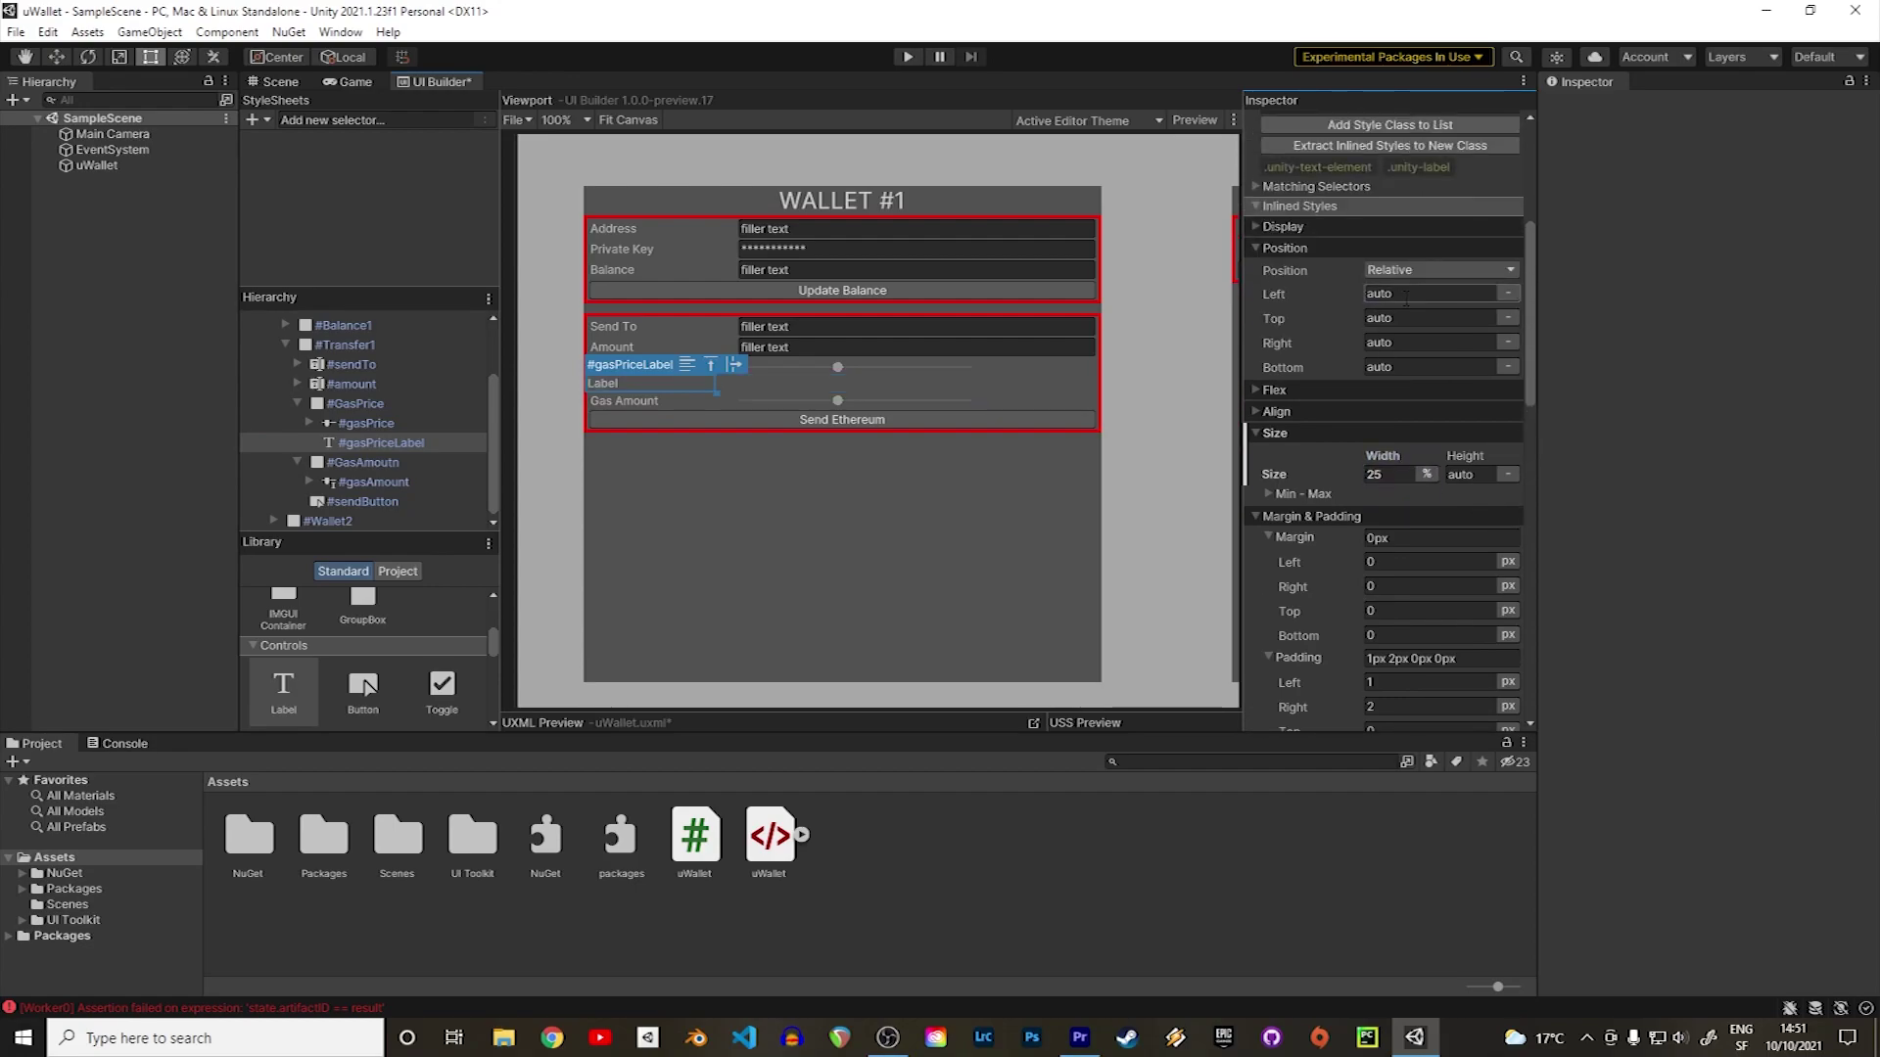
{"action": "type", "text": "75%"}
{"action": "key", "text": "Return"}
{"action": "left_click", "coordinate": [1439, 269]}
{"action": "left_click", "coordinate": [1410, 312]}
Copy the label into the container, correct its name to GasAmount, and name the copy gasAmountLabel.
{"action": "left_click", "coordinate": [394, 445]}
{"action": "left_click_drag", "start_coordinate": [392, 445], "coordinate": [390, 483]}
{"action": "double_click", "coordinate": [377, 462]}
{"action": "type", "text": "nt"}
{"action": "key", "text": "Return"}
{"action": "double_click", "coordinate": [411, 501]}
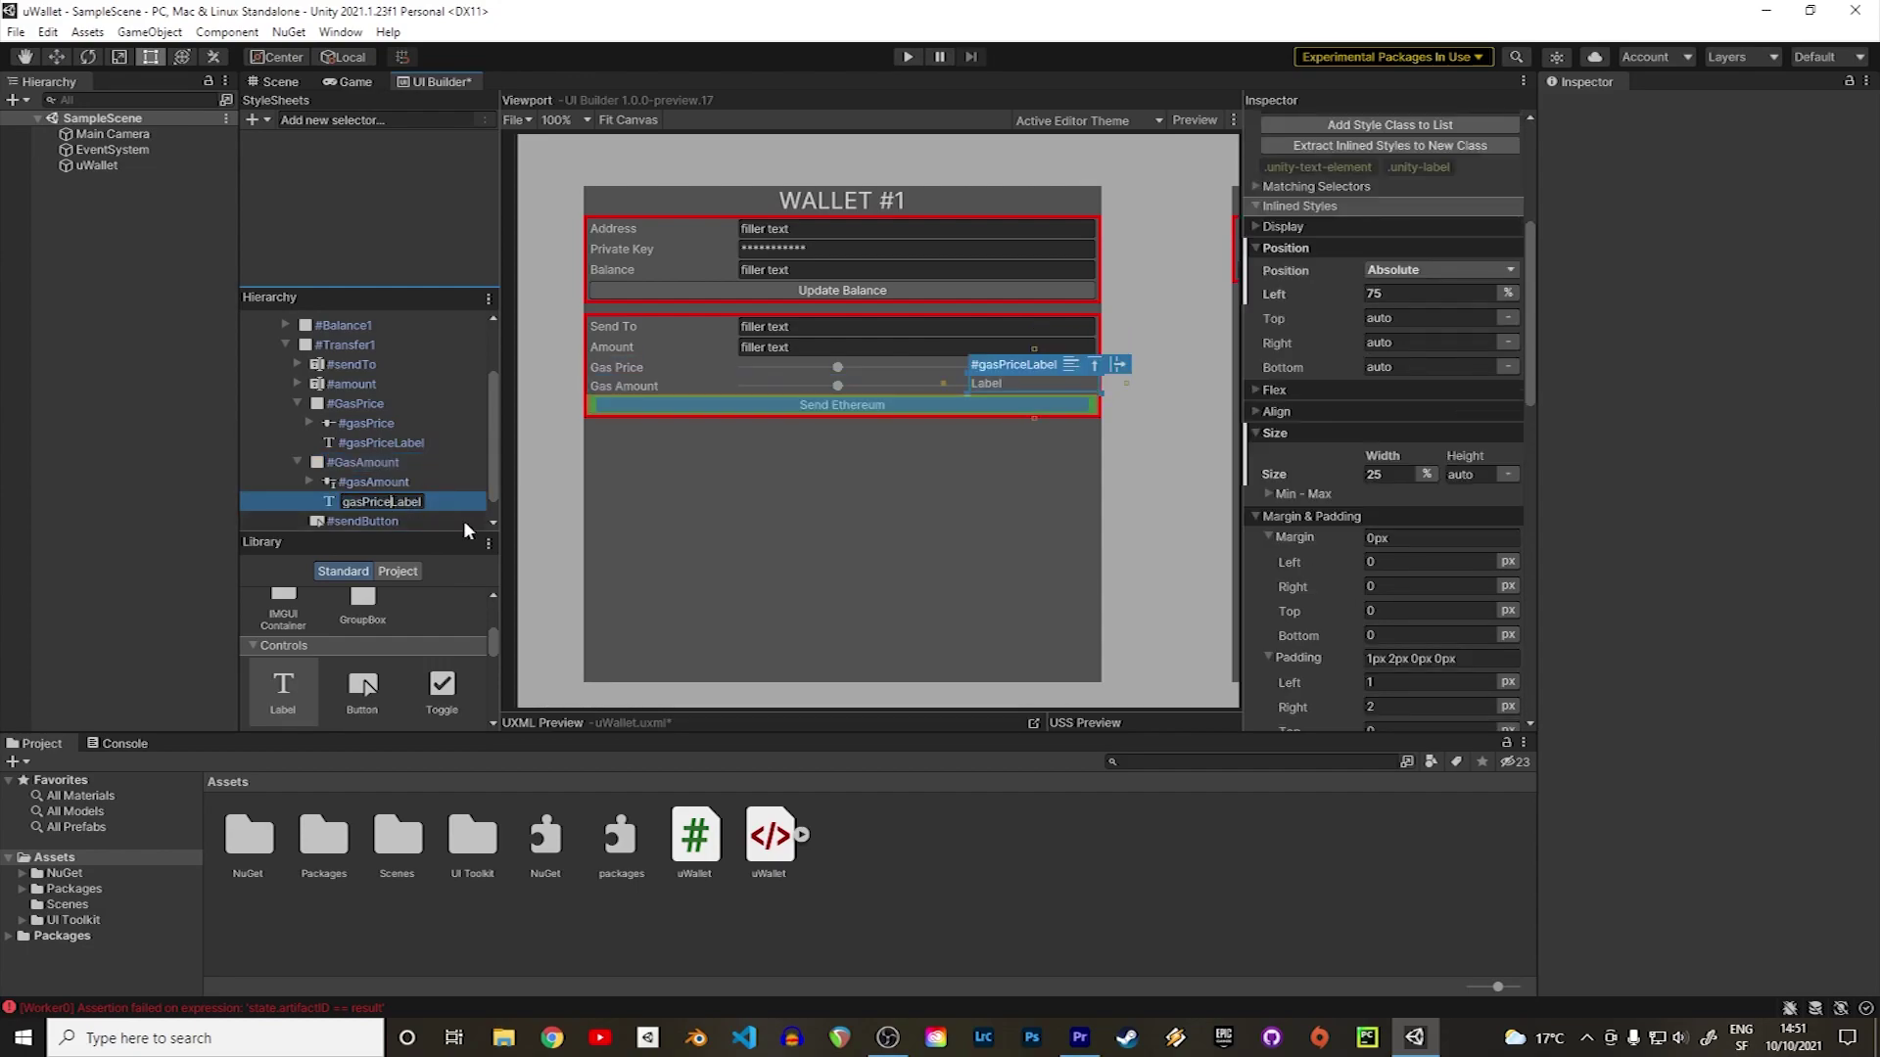
{"action": "type", "text": "gasAmountLabel"}
{"action": "key", "text": "Return"}
Check the gas price and gas amount labels' settings, then select the Main root.
{"action": "left_click", "coordinate": [1026, 495]}
{"action": "left_click", "coordinate": [1034, 366]}
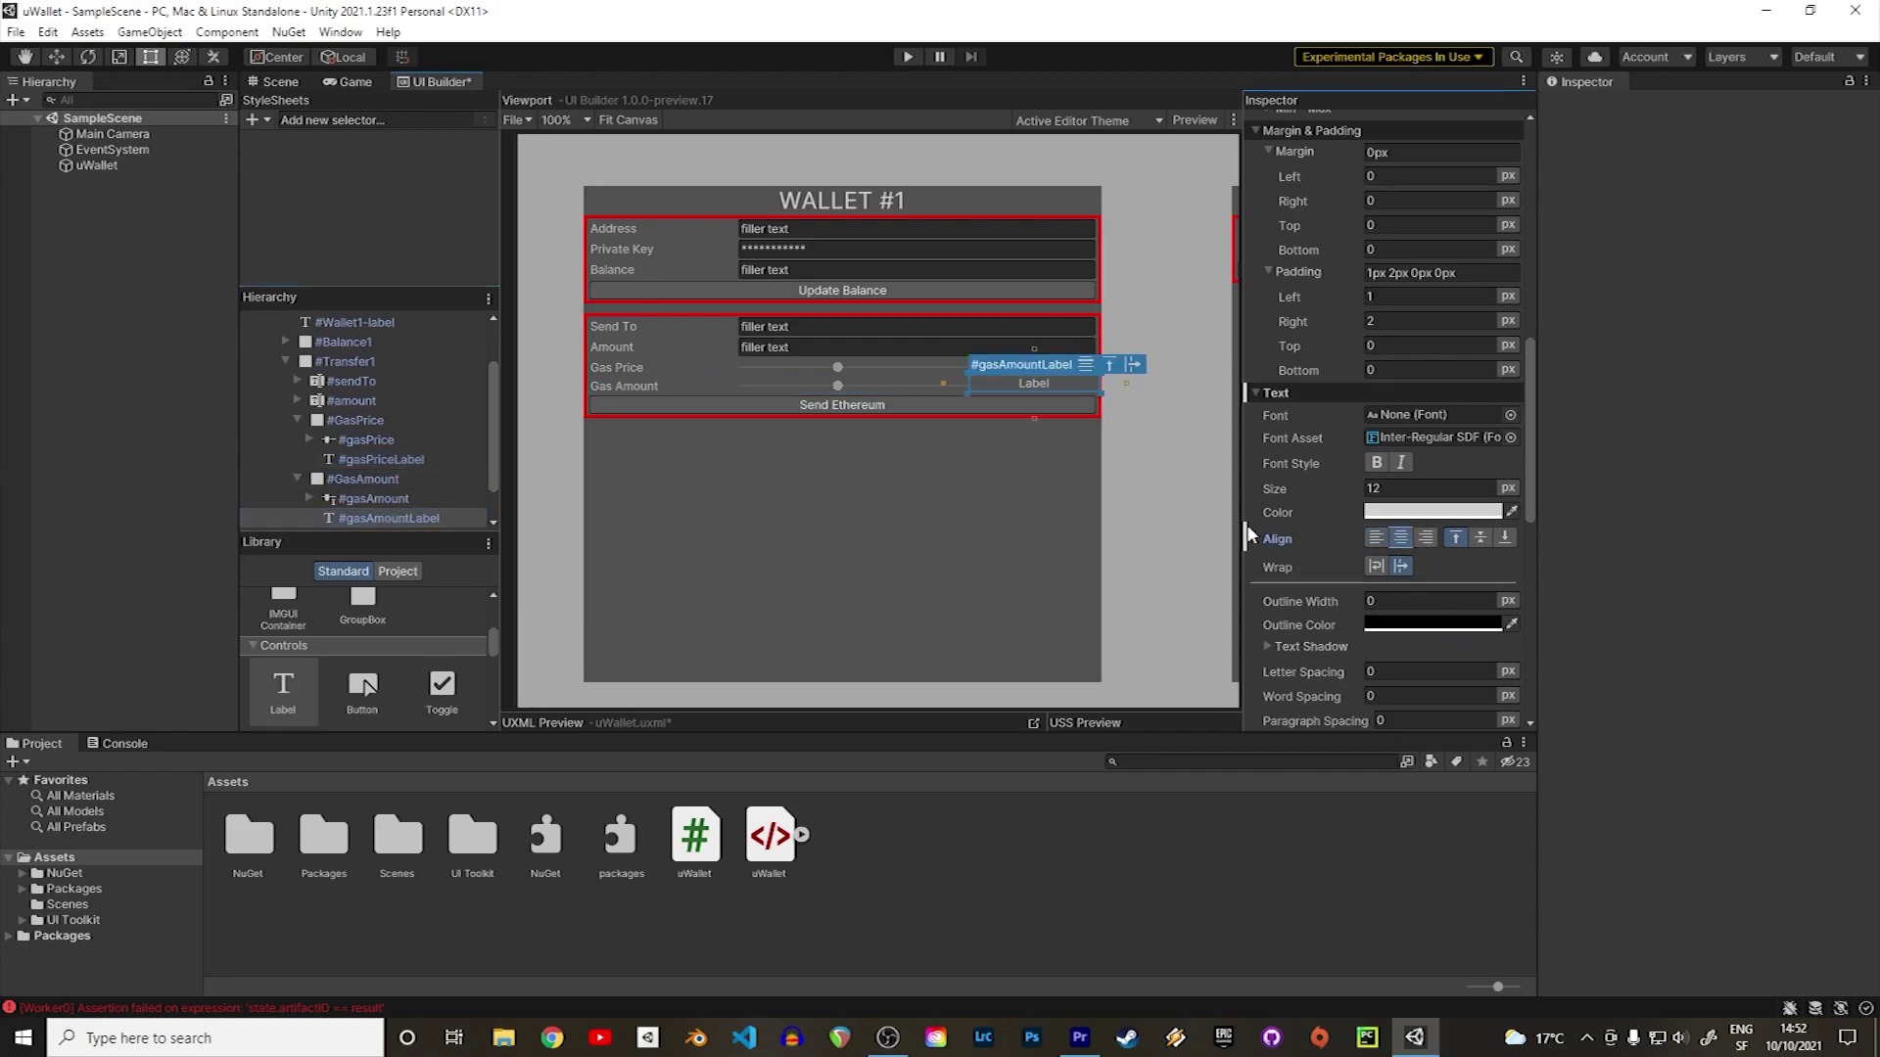
{"action": "left_click", "coordinate": [1160, 455]}
{"action": "left_click", "coordinate": [1151, 463]}
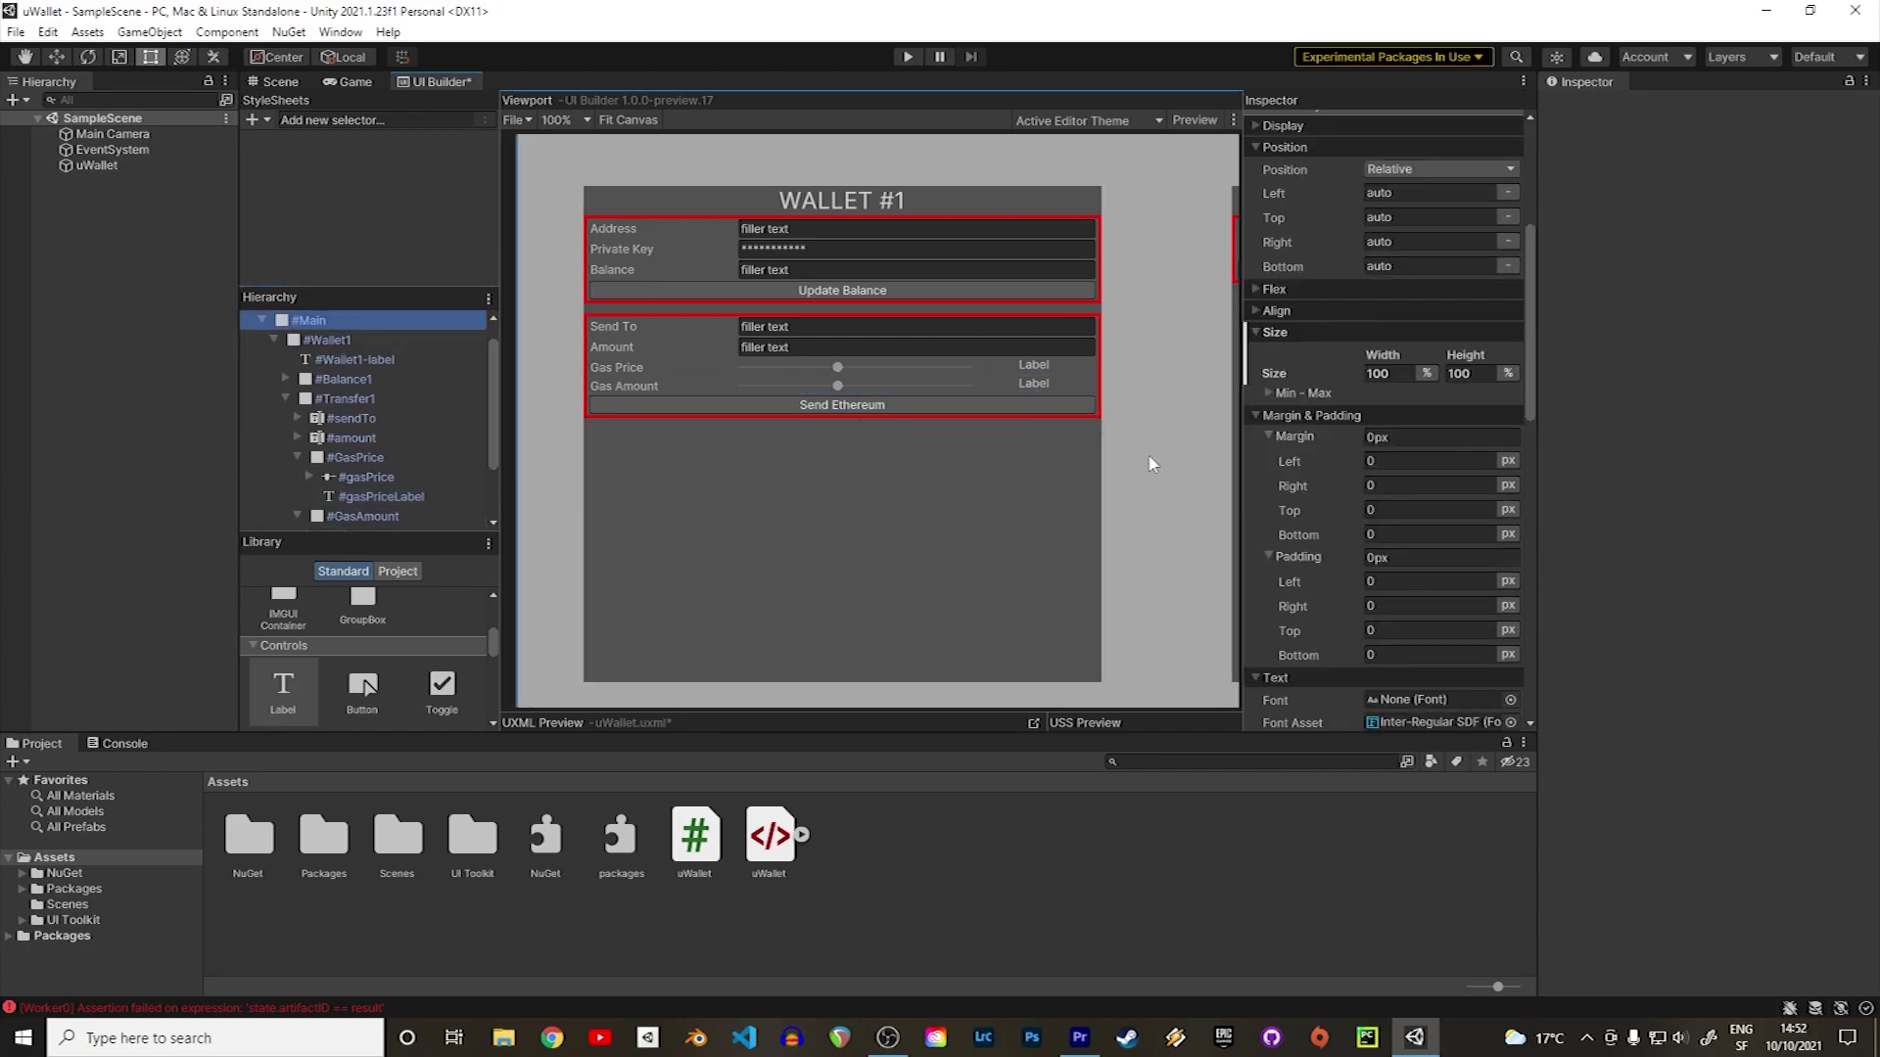
{"action": "left_click", "coordinate": [1034, 364]}
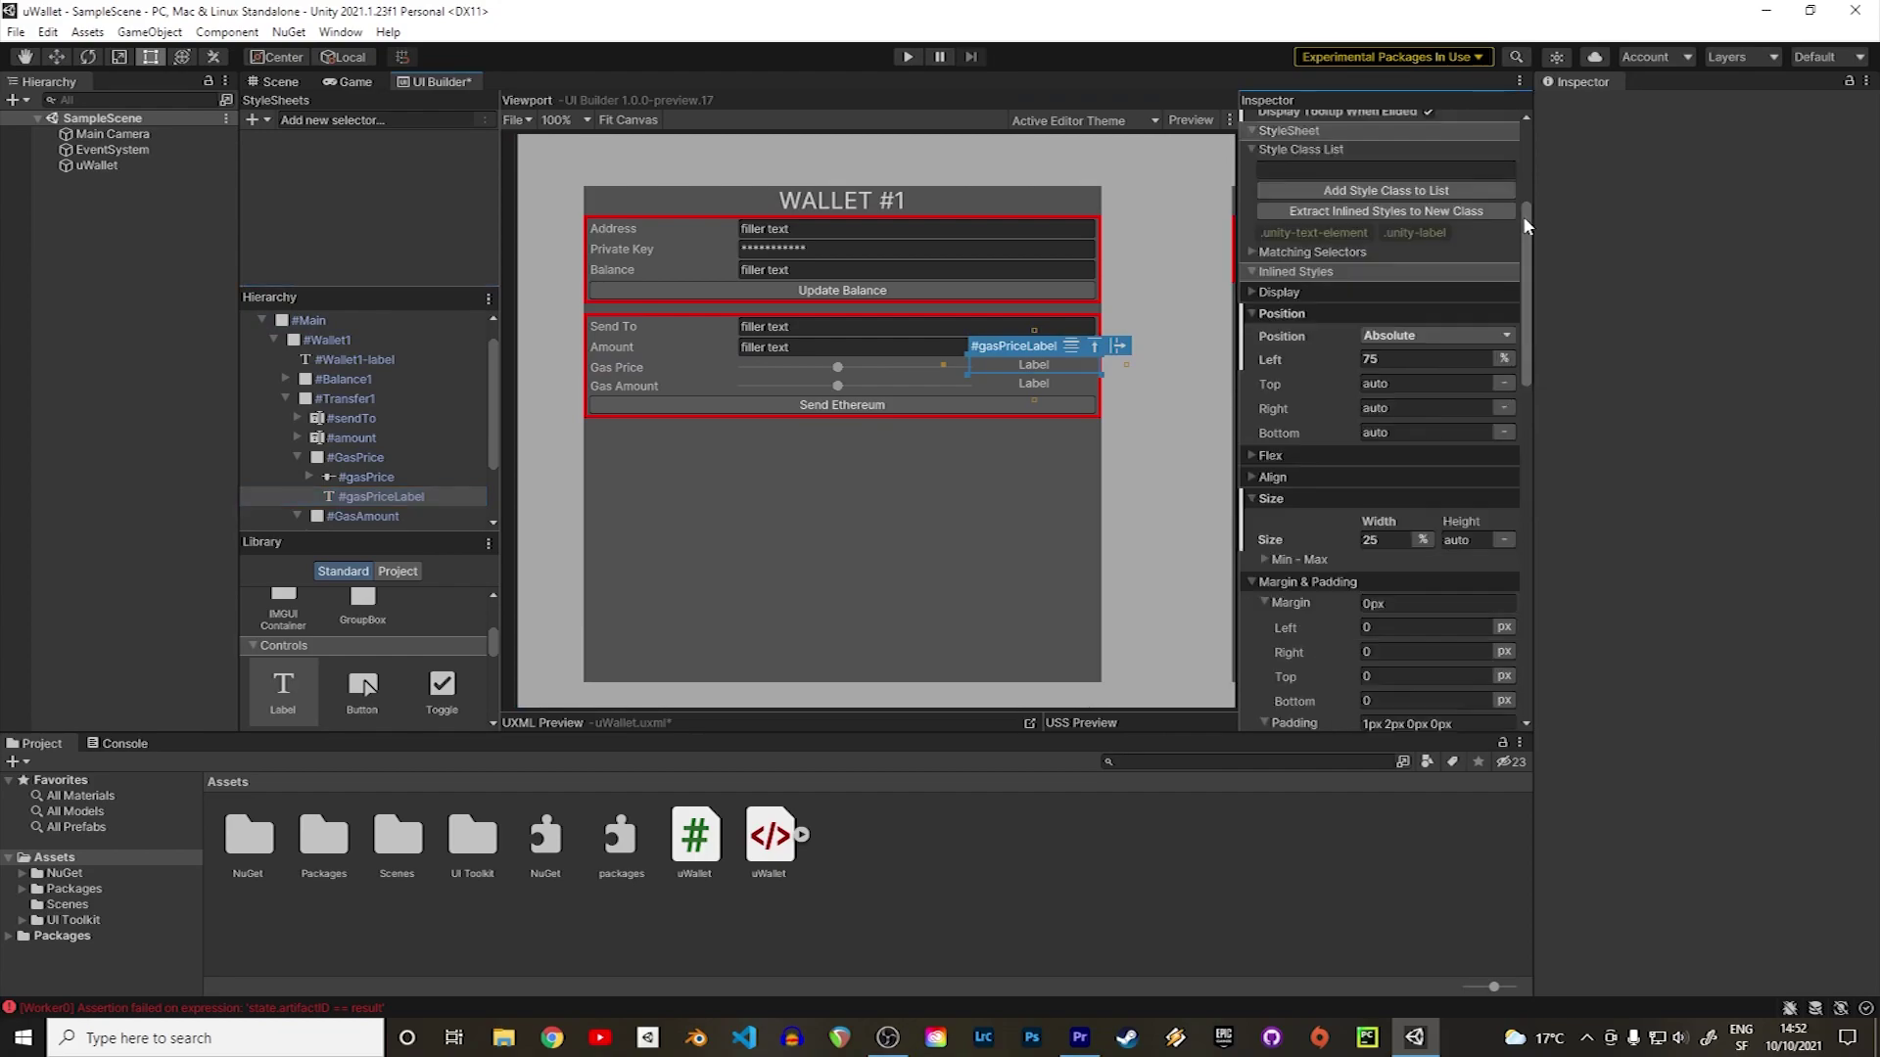
{"action": "left_click", "coordinate": [1252, 323]}
{"action": "left_click", "coordinate": [1165, 450]}
{"action": "scroll", "coordinate": [489, 446], "scroll_direction": "down", "scroll_amount": 1}
{"action": "left_click", "coordinate": [414, 502]}
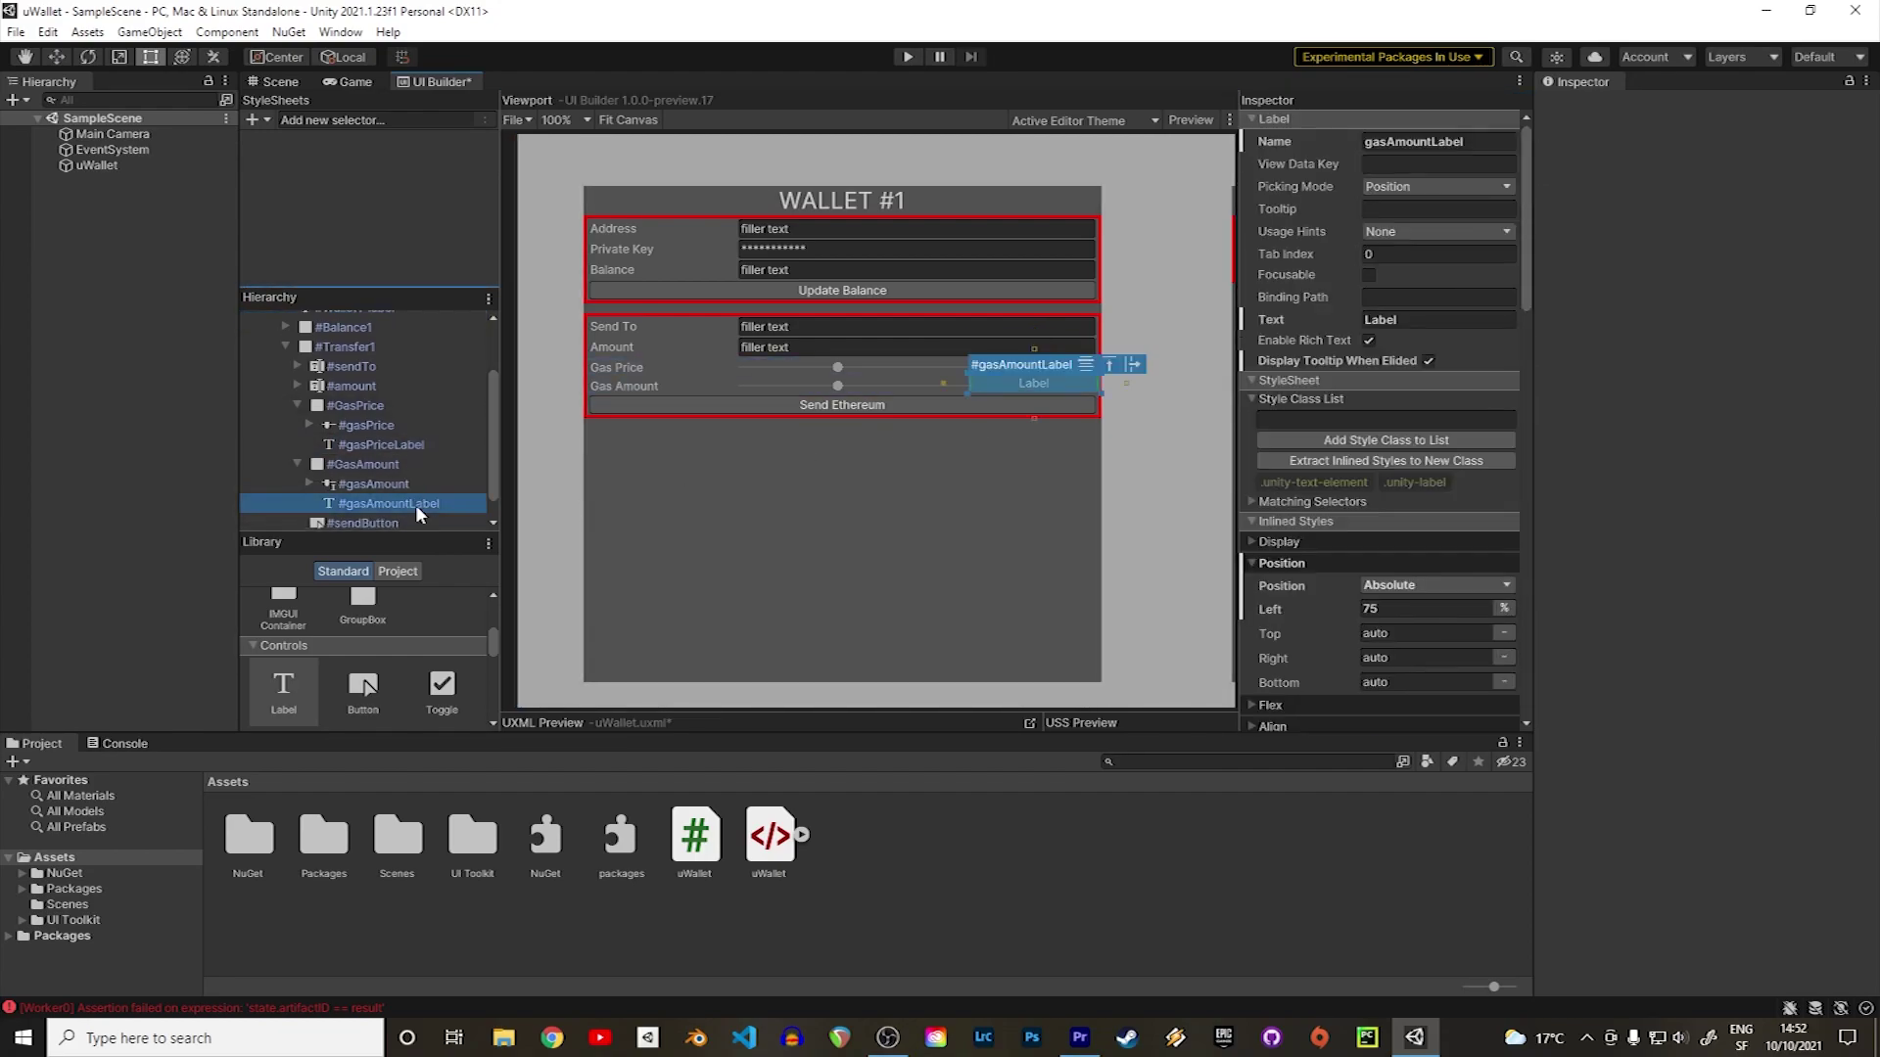
{"action": "left_click", "coordinate": [1154, 566]}
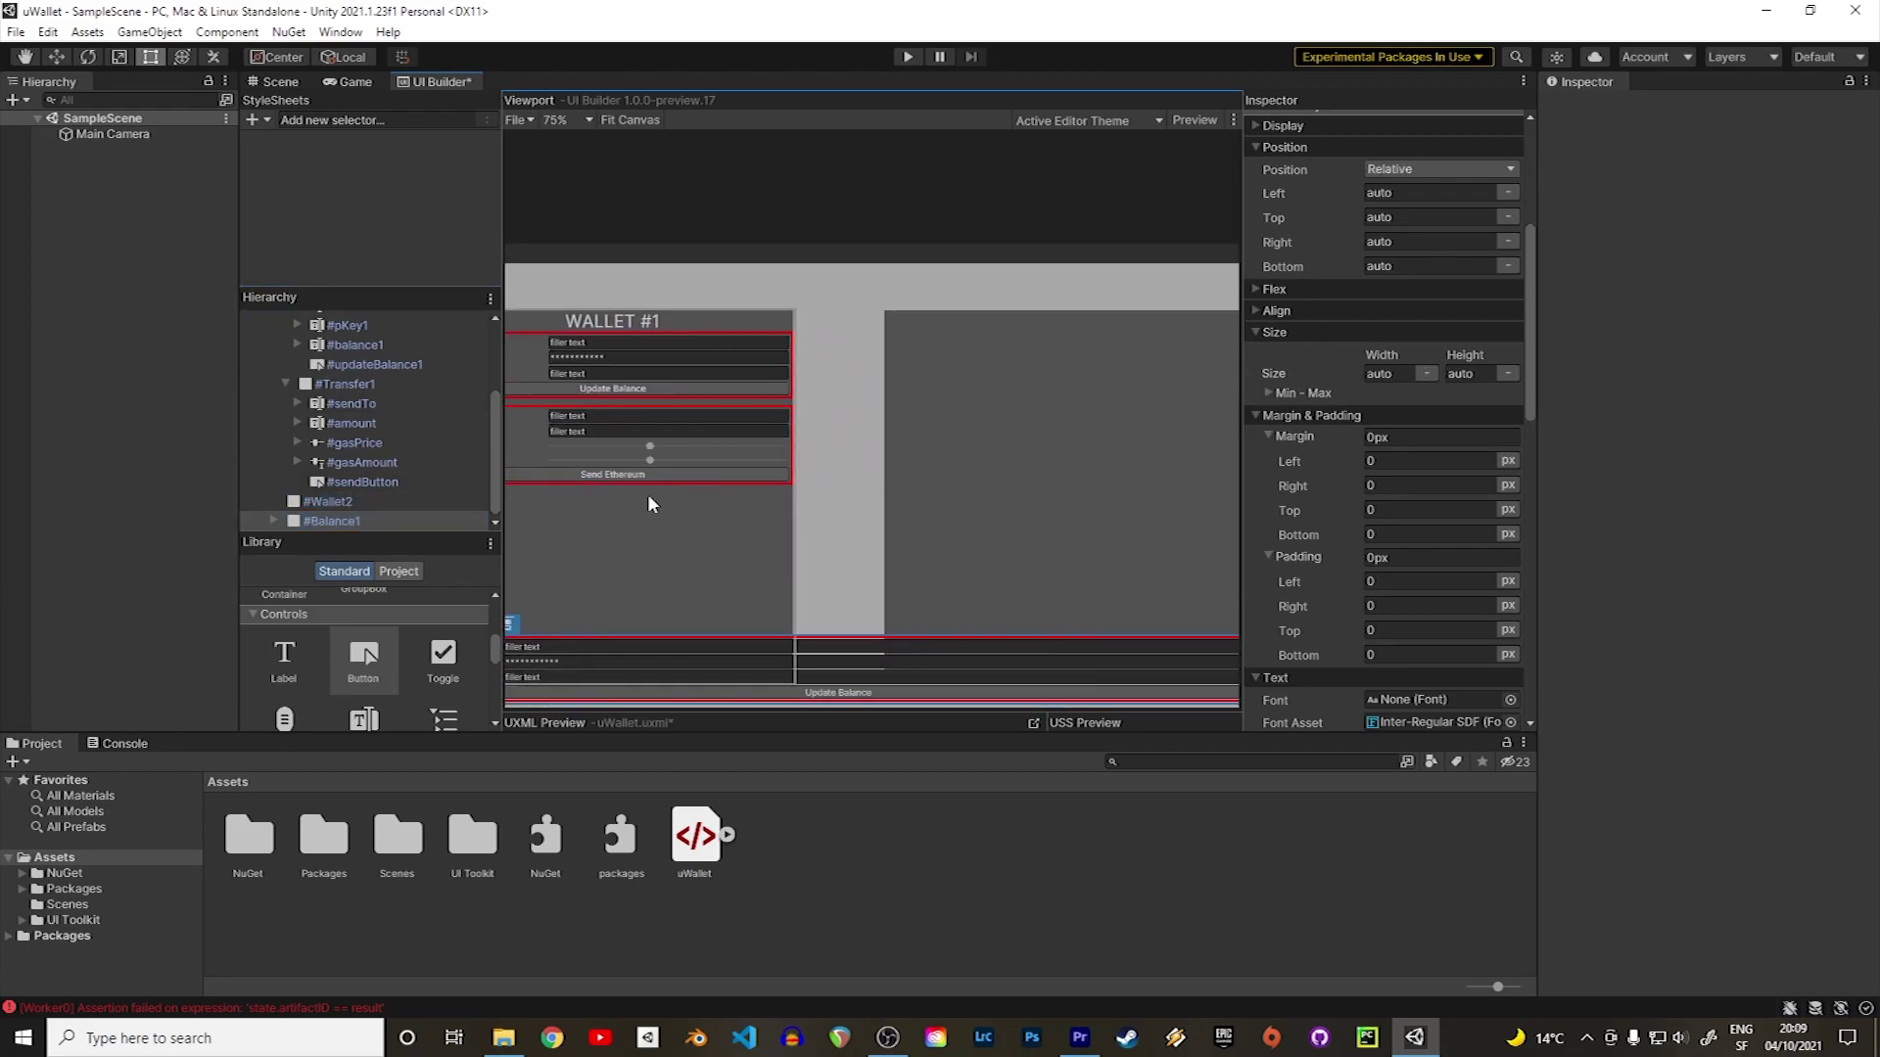
Copy the balance section into Wallet2, drop pKey, and rename fields address2, balance2, updateBalance2.
{"action": "left_click_drag", "start_coordinate": [356, 521], "coordinate": [345, 499]}
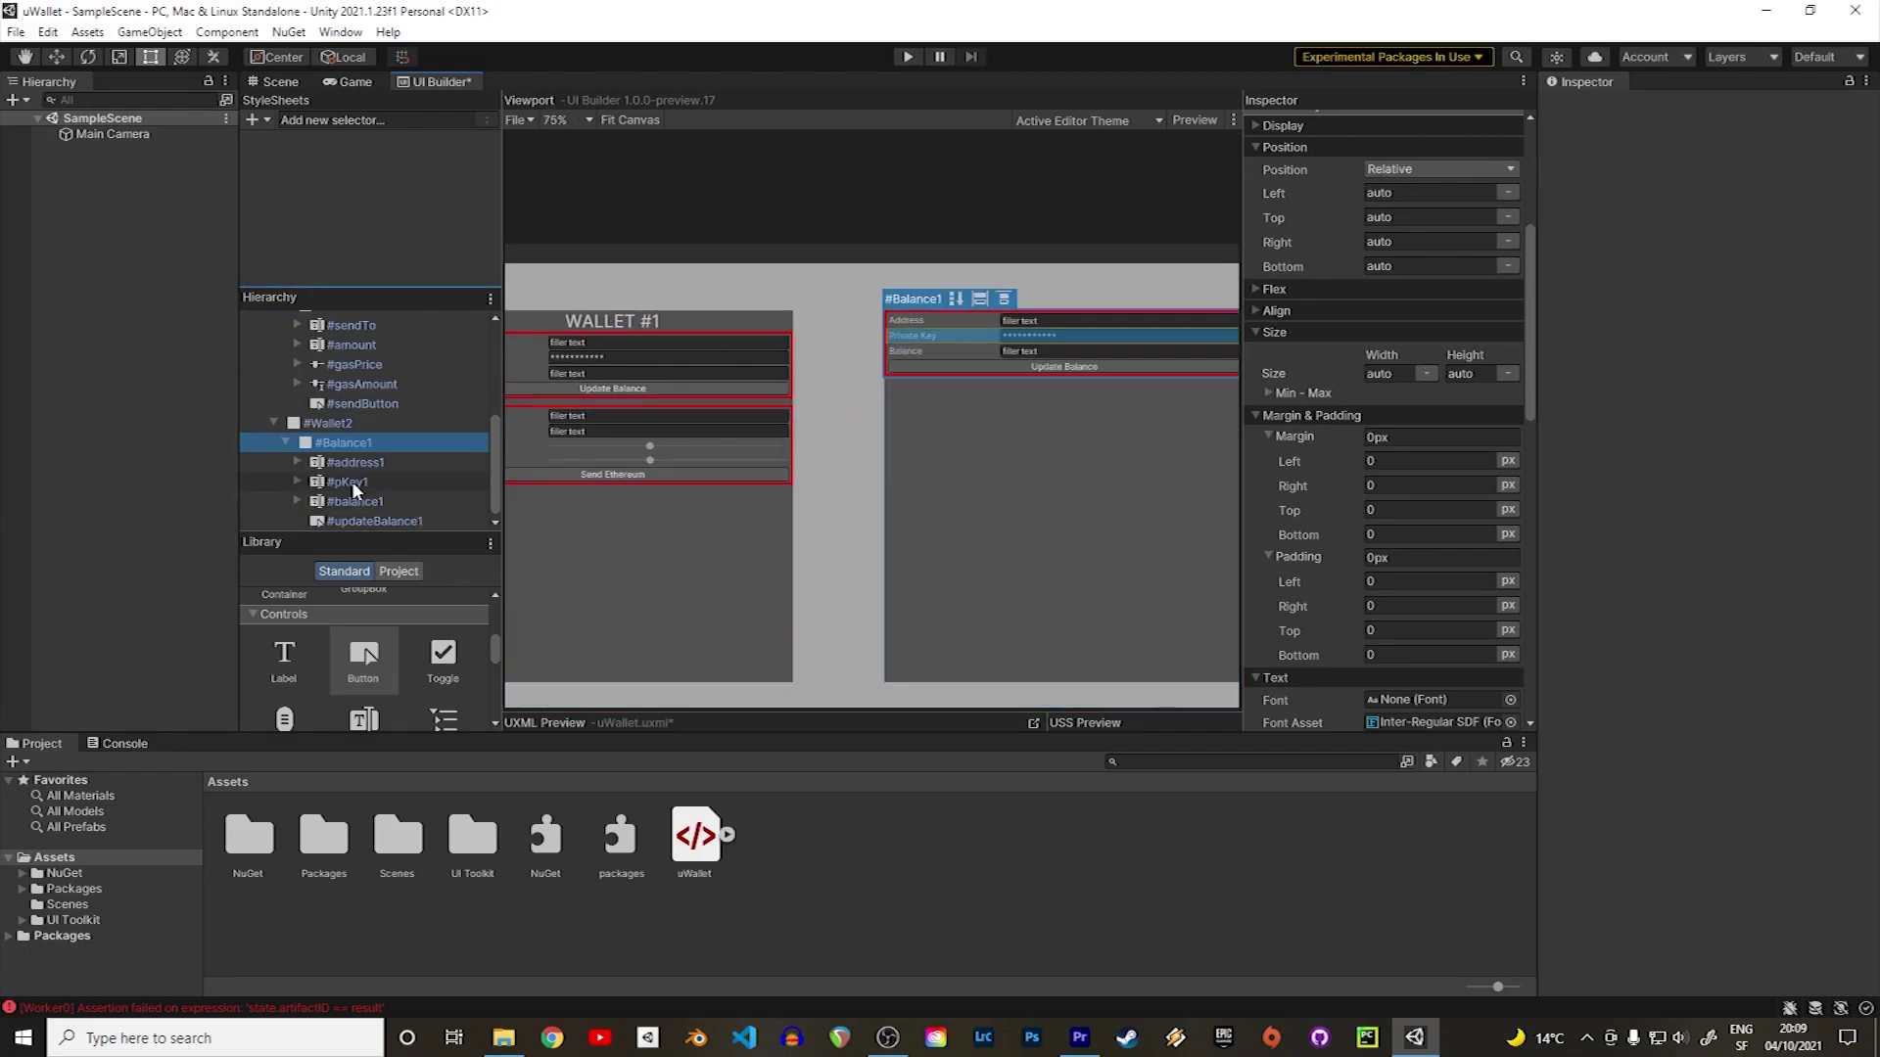
{"action": "left_click", "coordinate": [357, 487]}
{"action": "key", "text": "Delete"}
{"action": "double_click", "coordinate": [384, 472]}
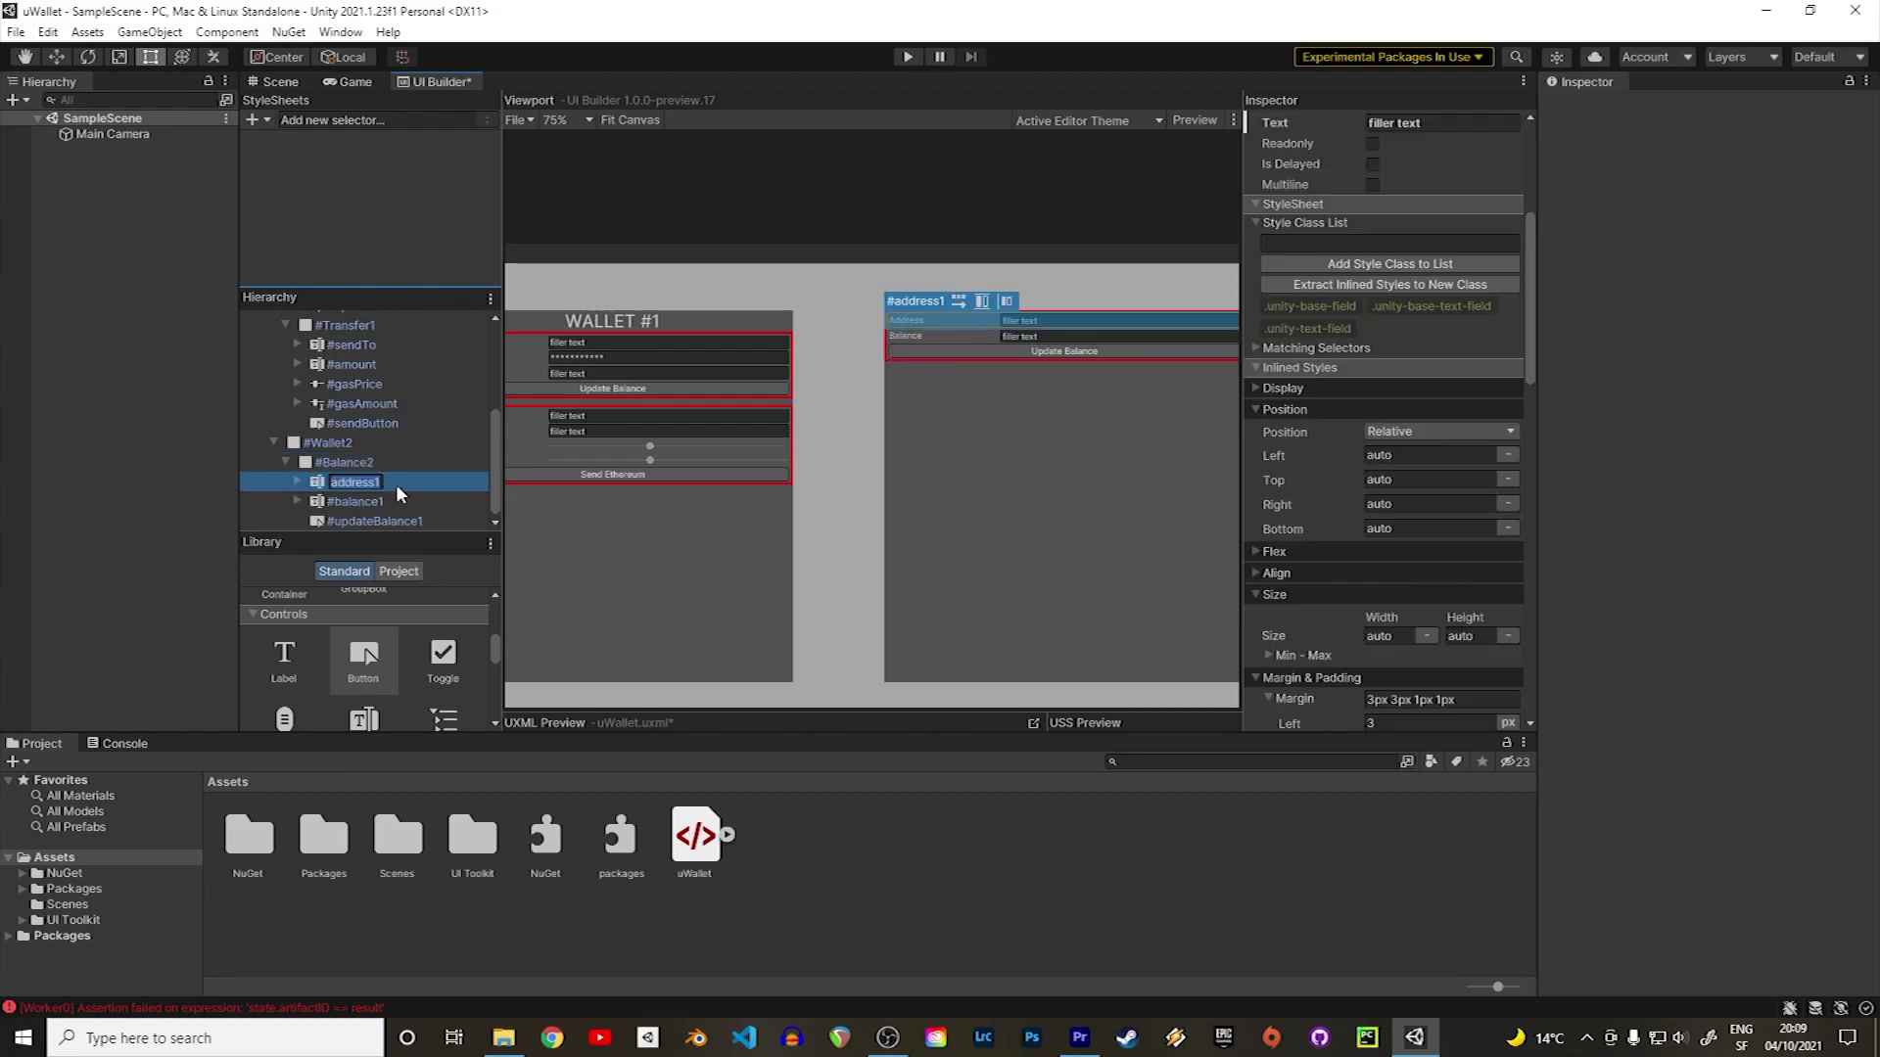
{"action": "type", "text": "address2"}
{"action": "key", "text": "Return"}
{"action": "double_click", "coordinate": [413, 499]}
{"action": "type", "text": "balance2"}
{"action": "key", "text": "Return"}
{"action": "double_click", "coordinate": [433, 519]}
{"action": "type", "text": "updateBalance2"}
{"action": "key", "text": "Return"}
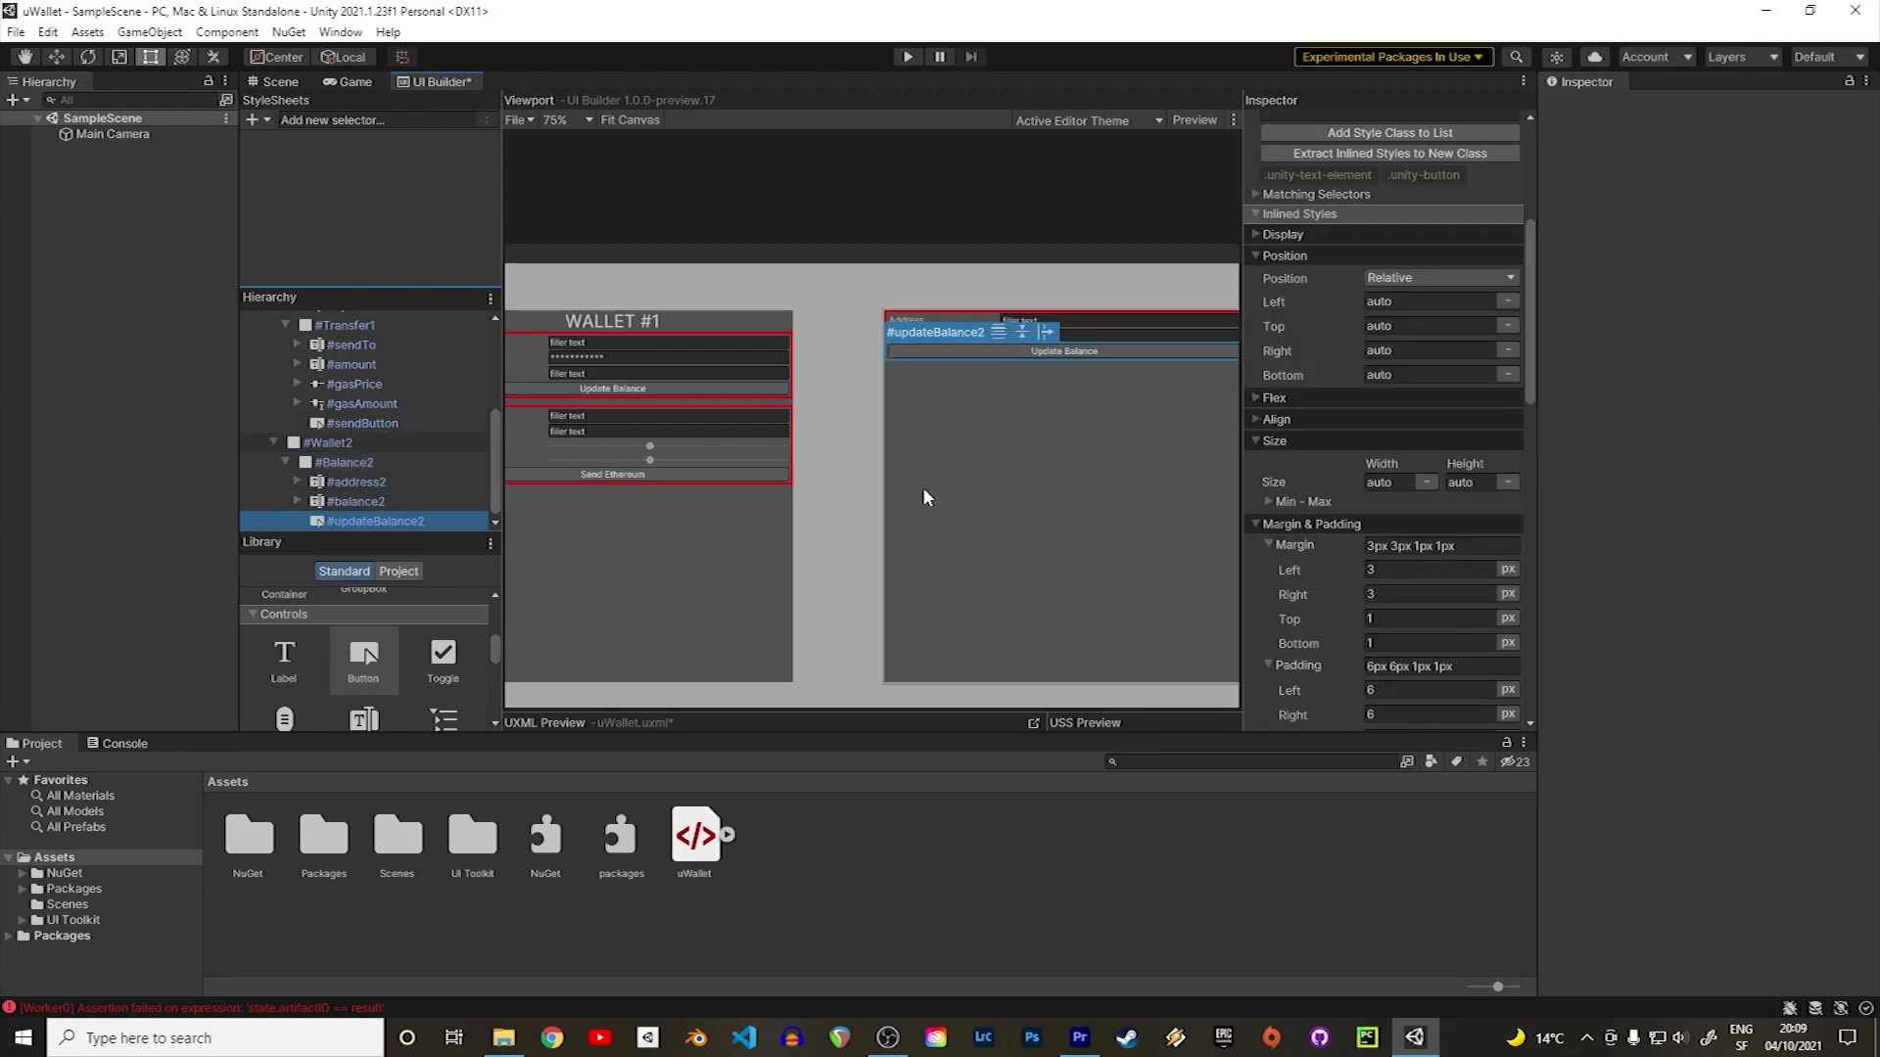
Add a Wallet2-label title label to Wallet2 with the text WALLET #2.
{"action": "left_click_drag", "start_coordinate": [284, 654], "coordinate": [353, 435]}
{"action": "double_click", "coordinate": [357, 443]}
{"action": "type", "text": "Wallet2-"}
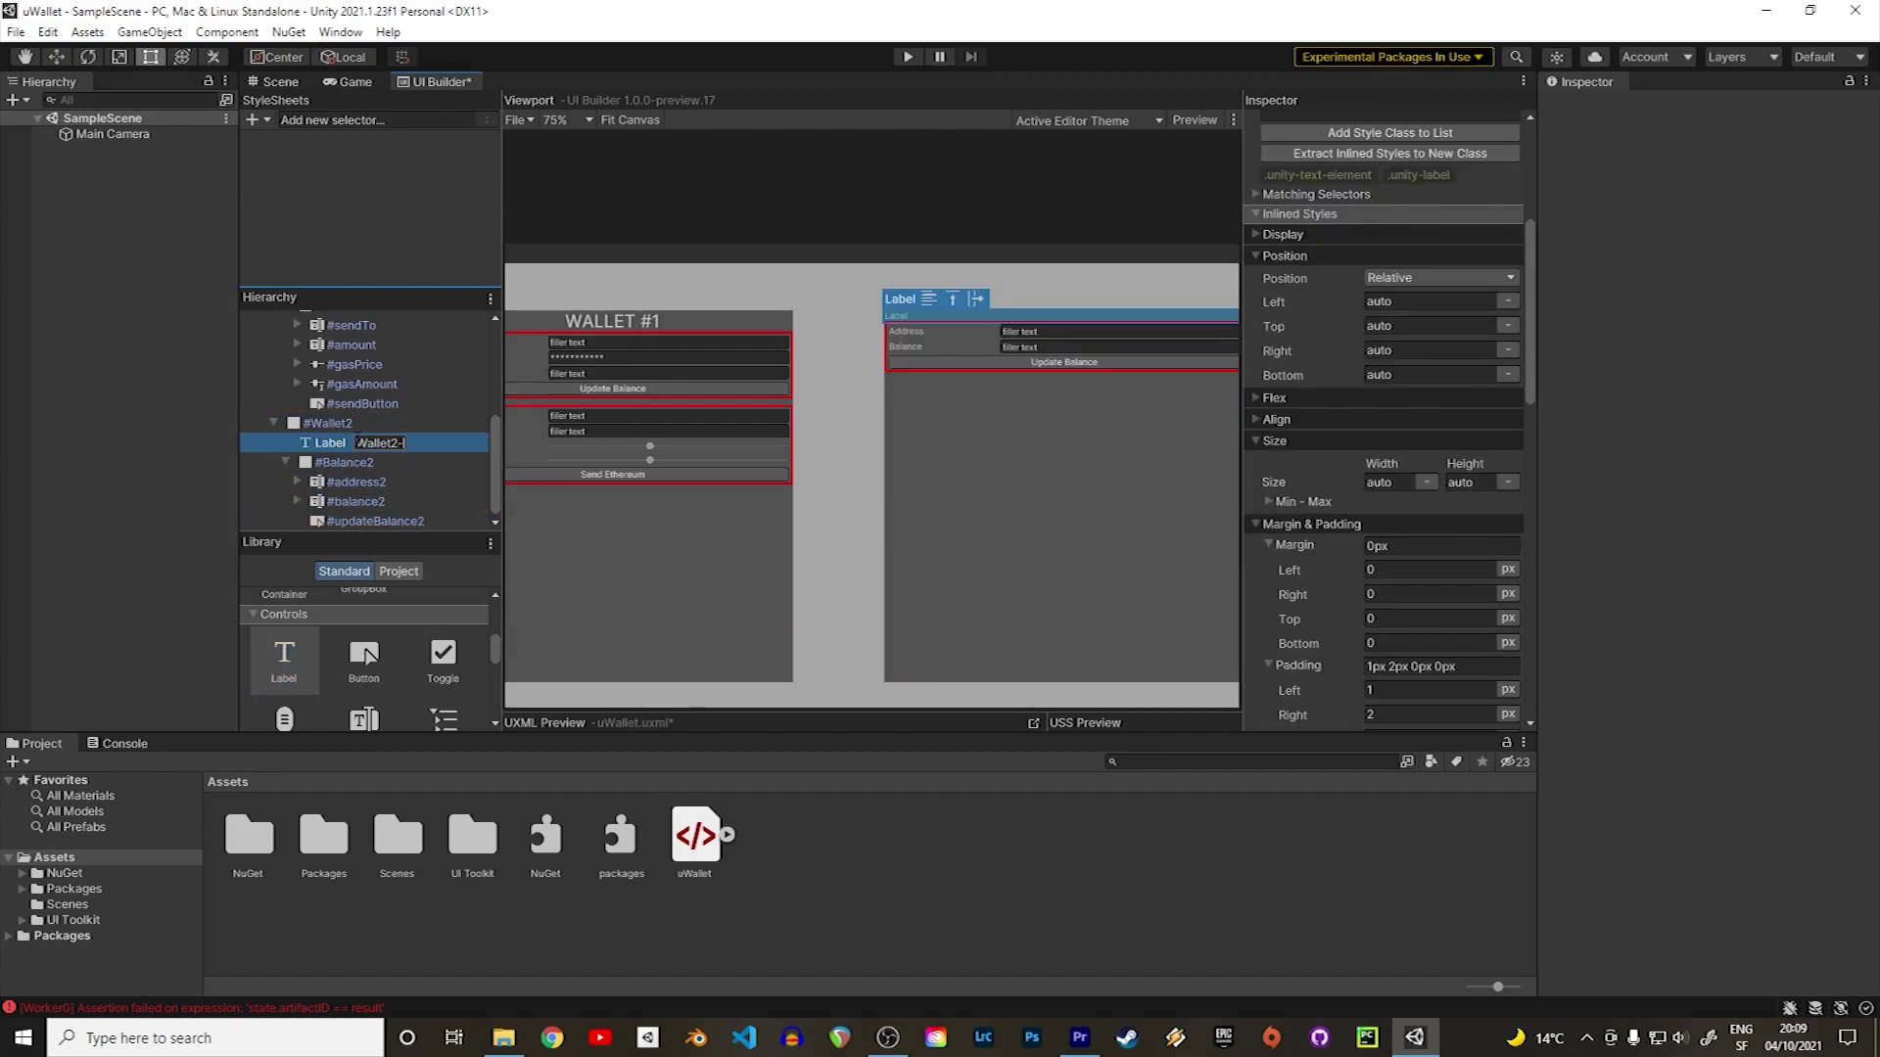
{"action": "type", "text": "label"}
{"action": "key", "text": "Return"}
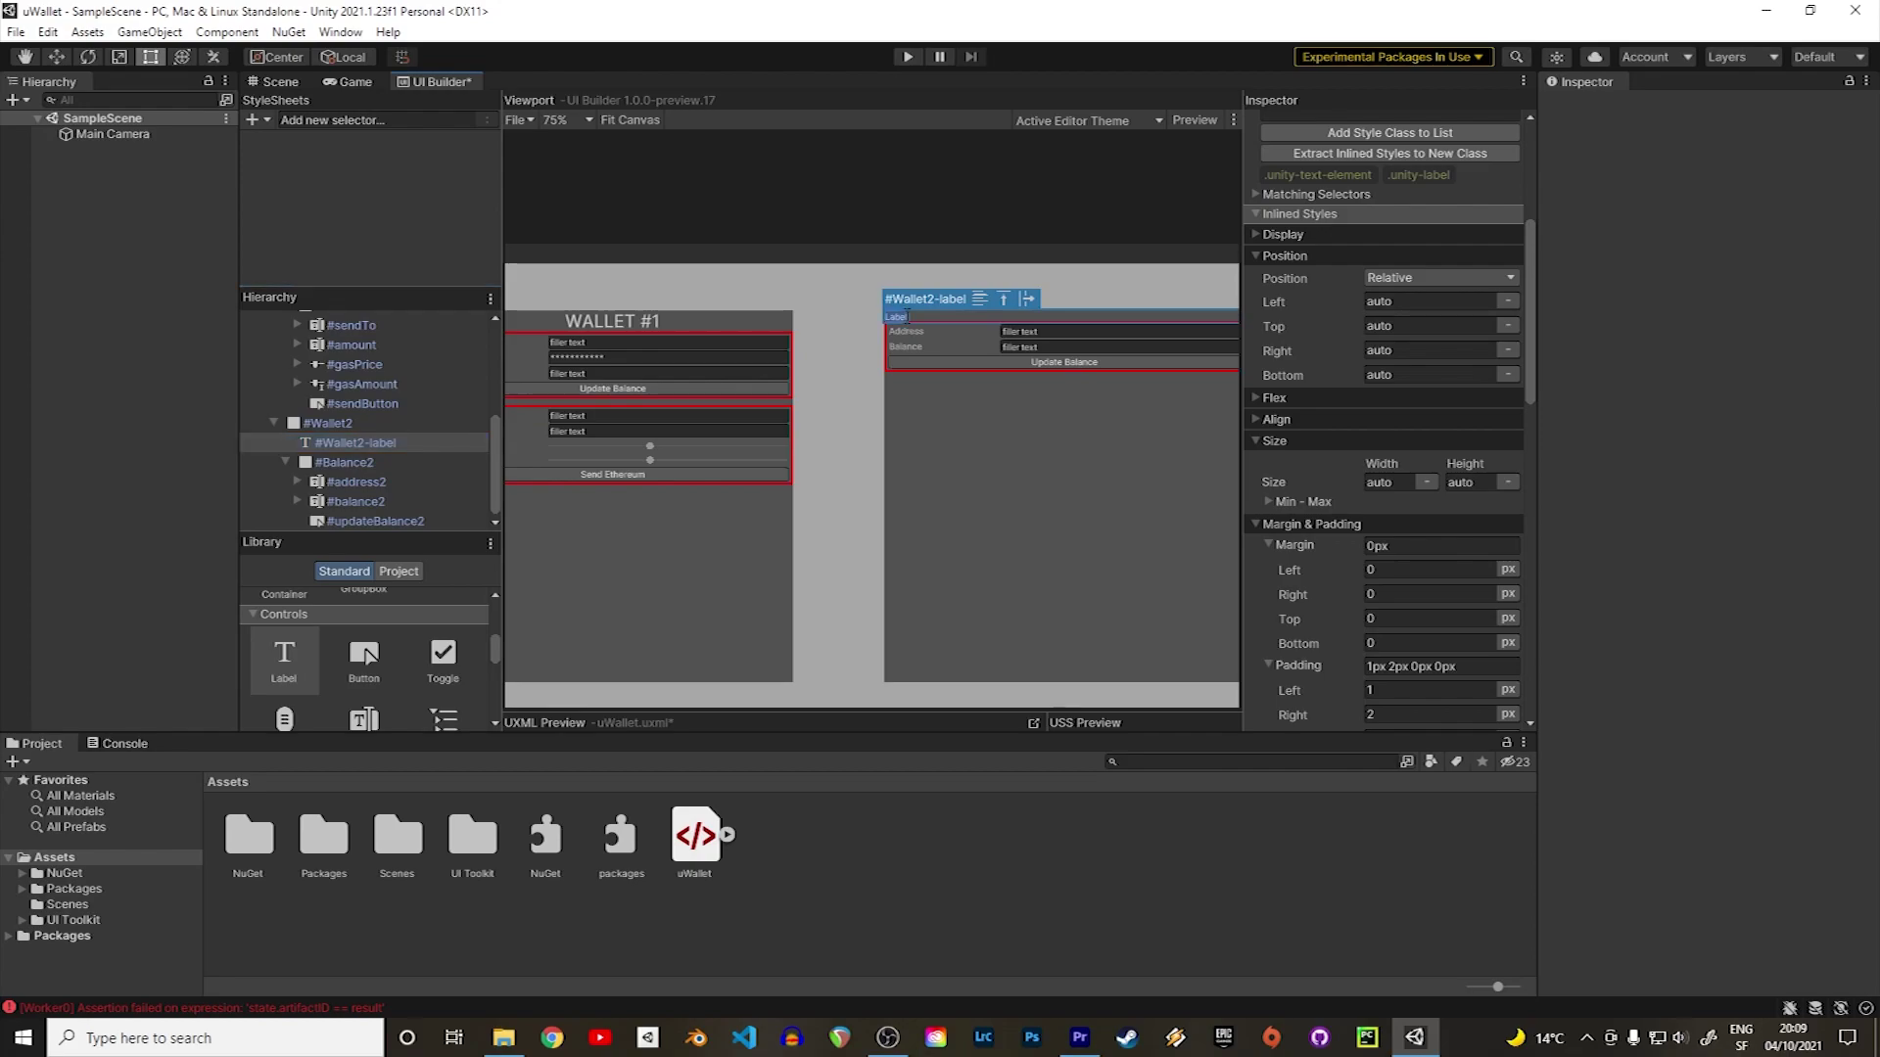
{"action": "type", "text": "WALLET #2"}
{"action": "key", "text": "Return"}
Set the WALLET #2 title to font size 24, centred, and frame both wallets.
{"action": "scroll", "coordinate": [986, 415], "scroll_direction": "up", "scroll_amount": 3}
{"action": "left_click_drag", "start_coordinate": [1533, 377], "coordinate": [1533, 480]}
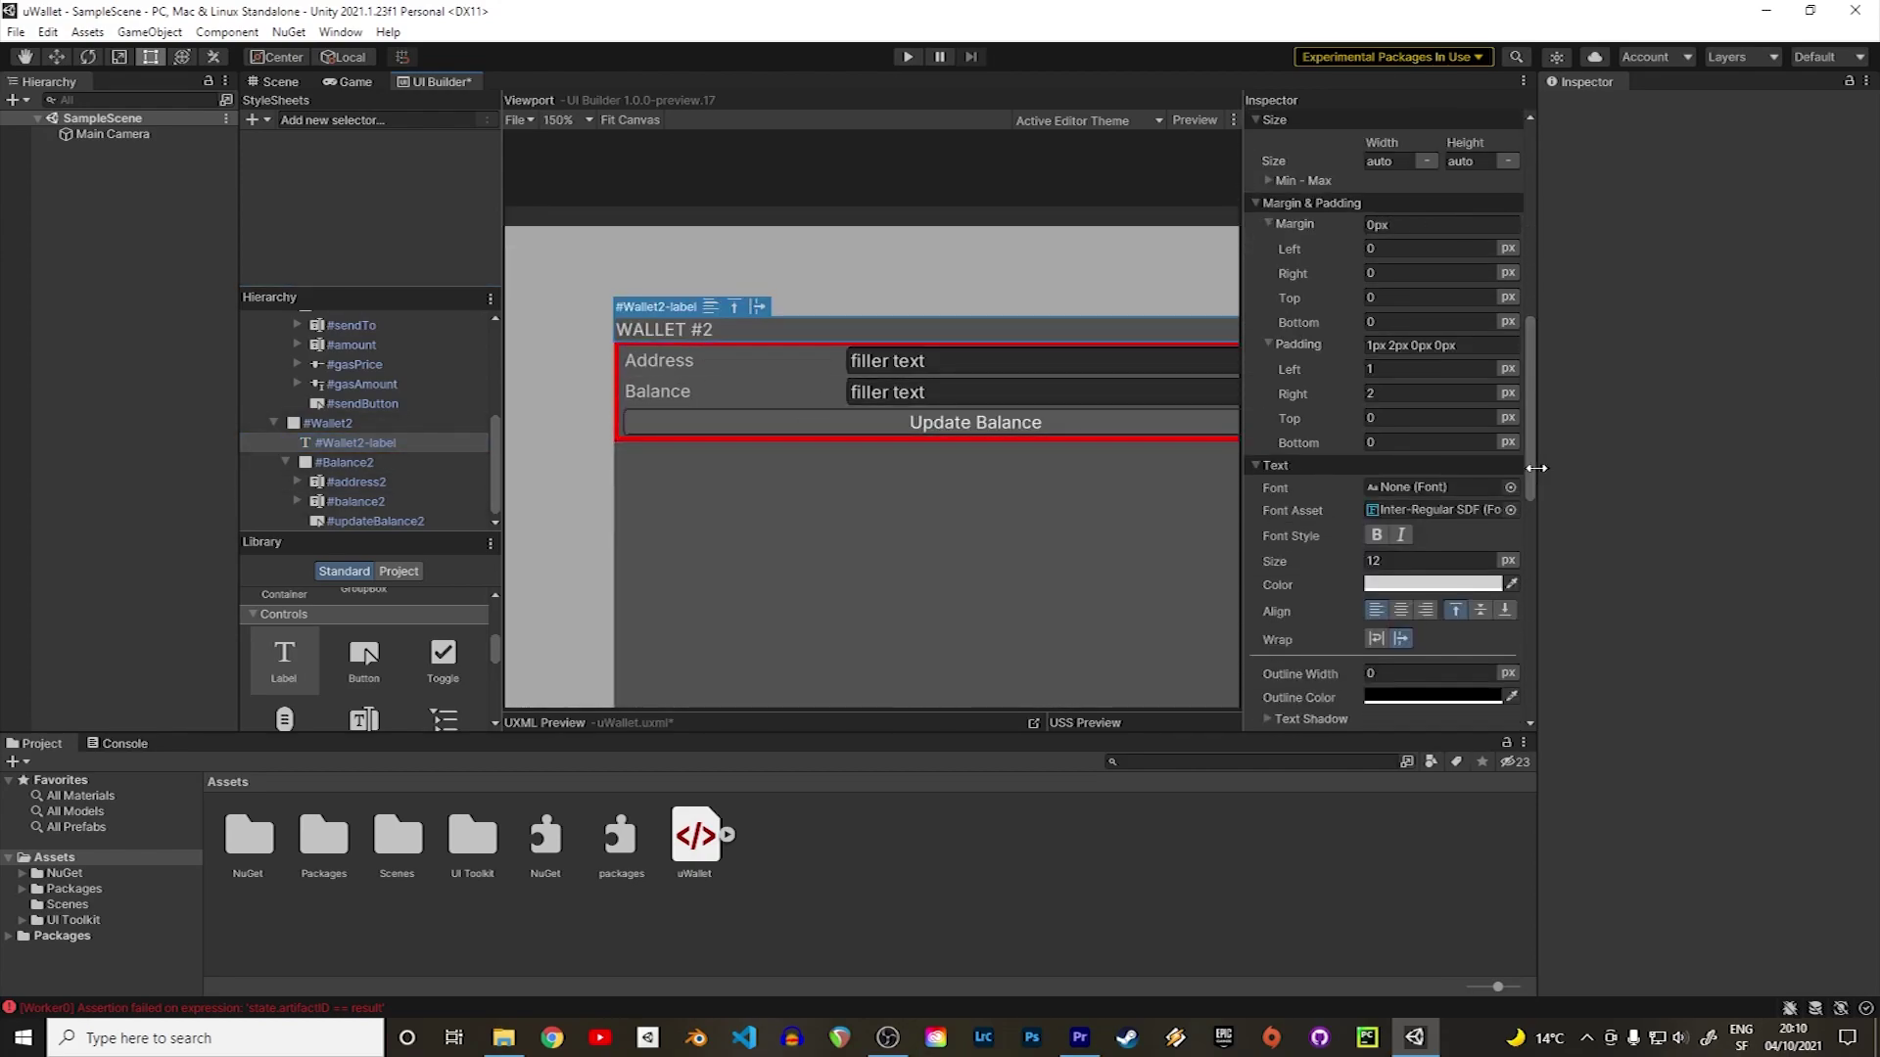
{"action": "left_click_drag", "start_coordinate": [1322, 460], "coordinate": [1333, 461]}
{"action": "left_click", "coordinate": [1400, 516]}
{"action": "scroll", "coordinate": [870, 568], "scroll_direction": "down", "scroll_amount": 2}
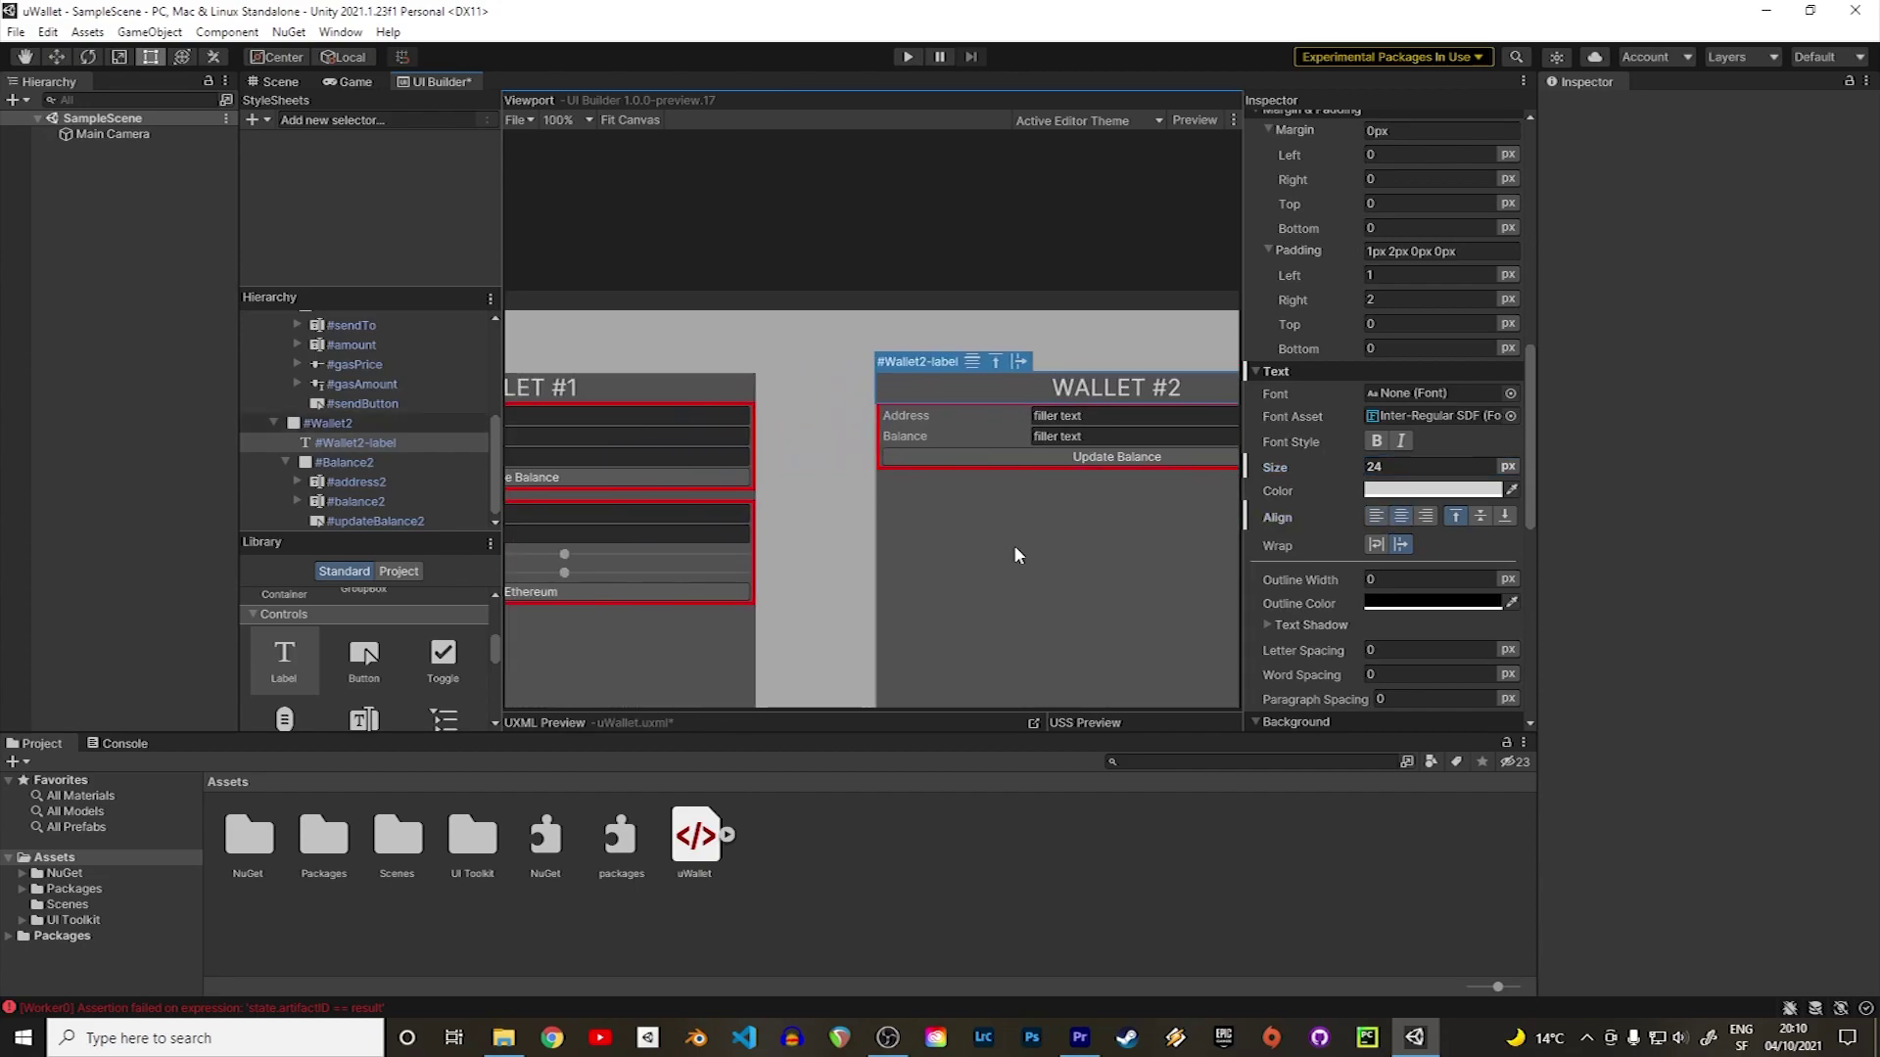
{"action": "middle_click_drag", "start_coordinate": [868, 568], "coordinate": [1247, 558]}
{"action": "scroll", "coordinate": [1071, 514], "scroll_direction": "down", "scroll_amount": 2}
{"action": "scroll", "coordinate": [962, 501], "scroll_direction": "up", "scroll_amount": 1}
{"action": "left_click", "coordinate": [963, 500]}
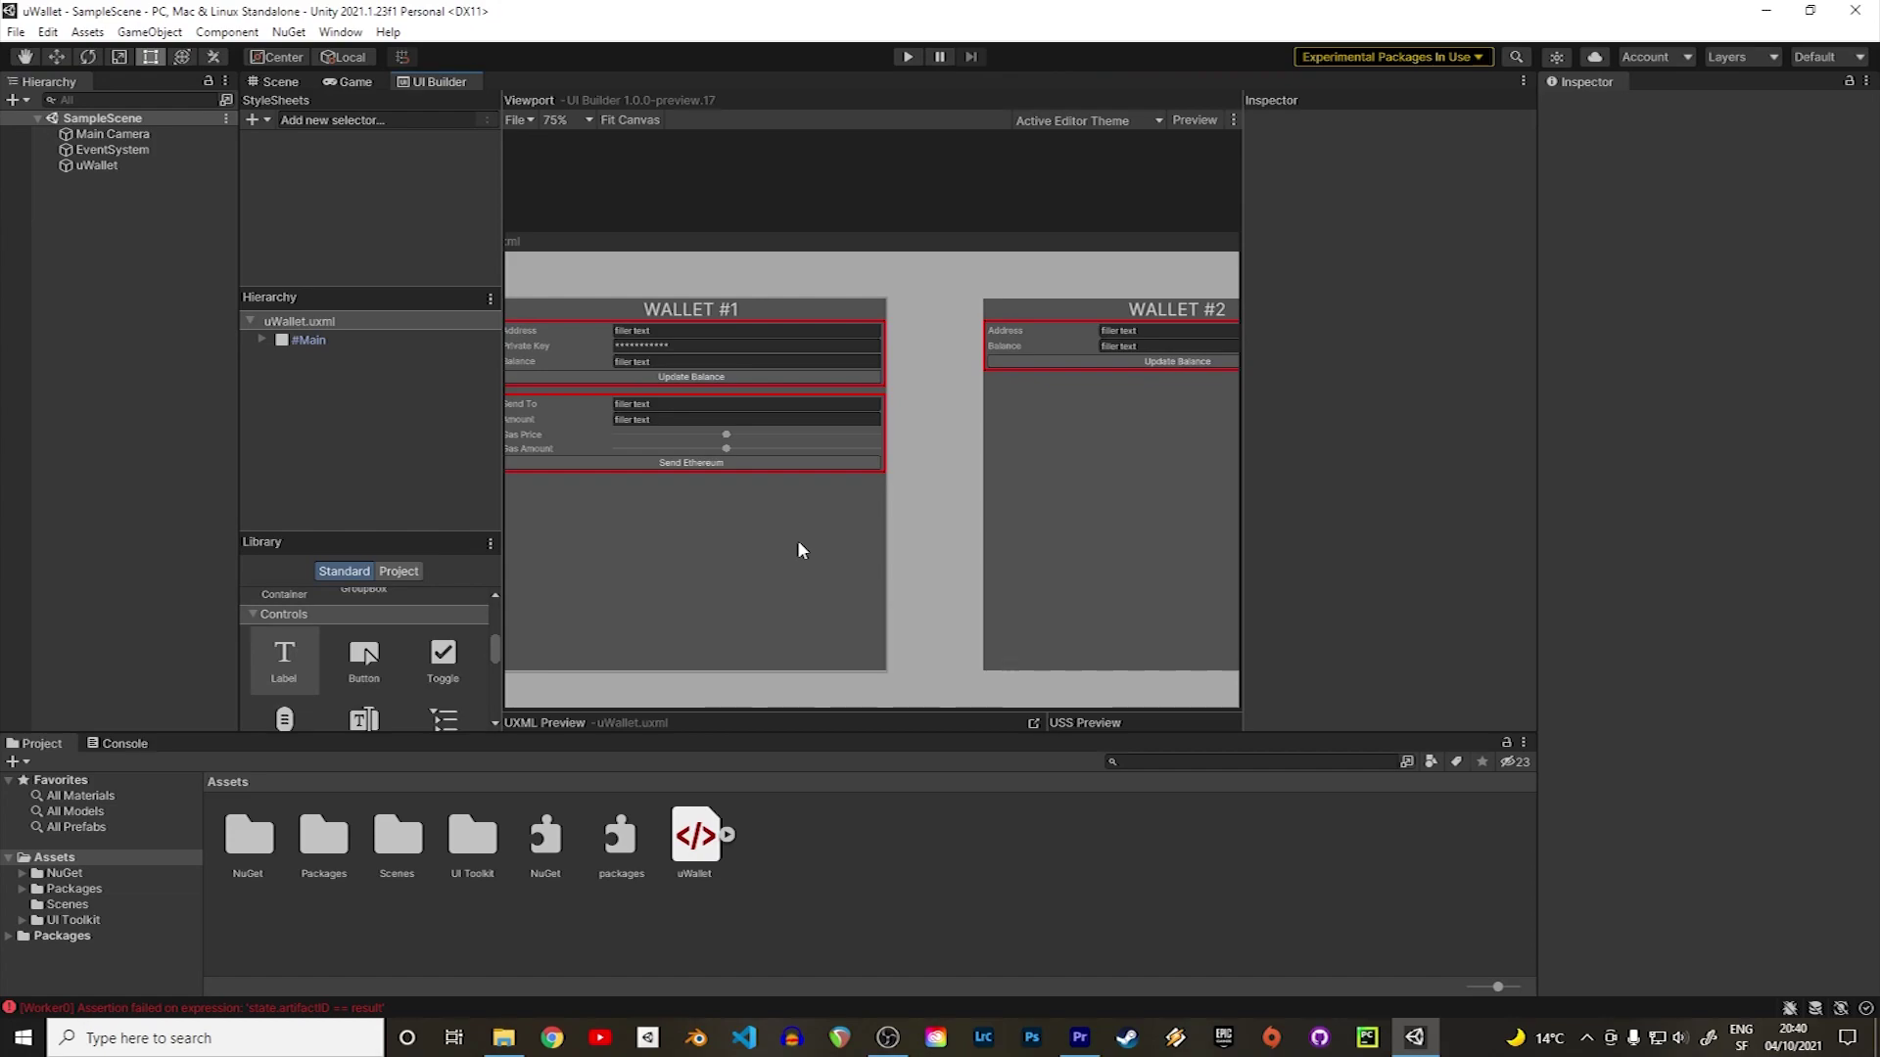
Attach a new uWallet script component to the uWallet scene object and open it in the editor.
{"action": "scroll", "coordinate": [797, 539], "scroll_direction": "down", "scroll_amount": 2}
{"action": "mouse_move", "coordinate": [936, 515]}
{"action": "middle_mouse_down"}
{"action": "mouse_move", "coordinate": [961, 466]}
{"action": "mouse_move", "coordinate": [891, 478]}
{"action": "middle_mouse_up"}
{"action": "scroll", "coordinate": [960, 466], "scroll_direction": "up", "scroll_amount": 2}
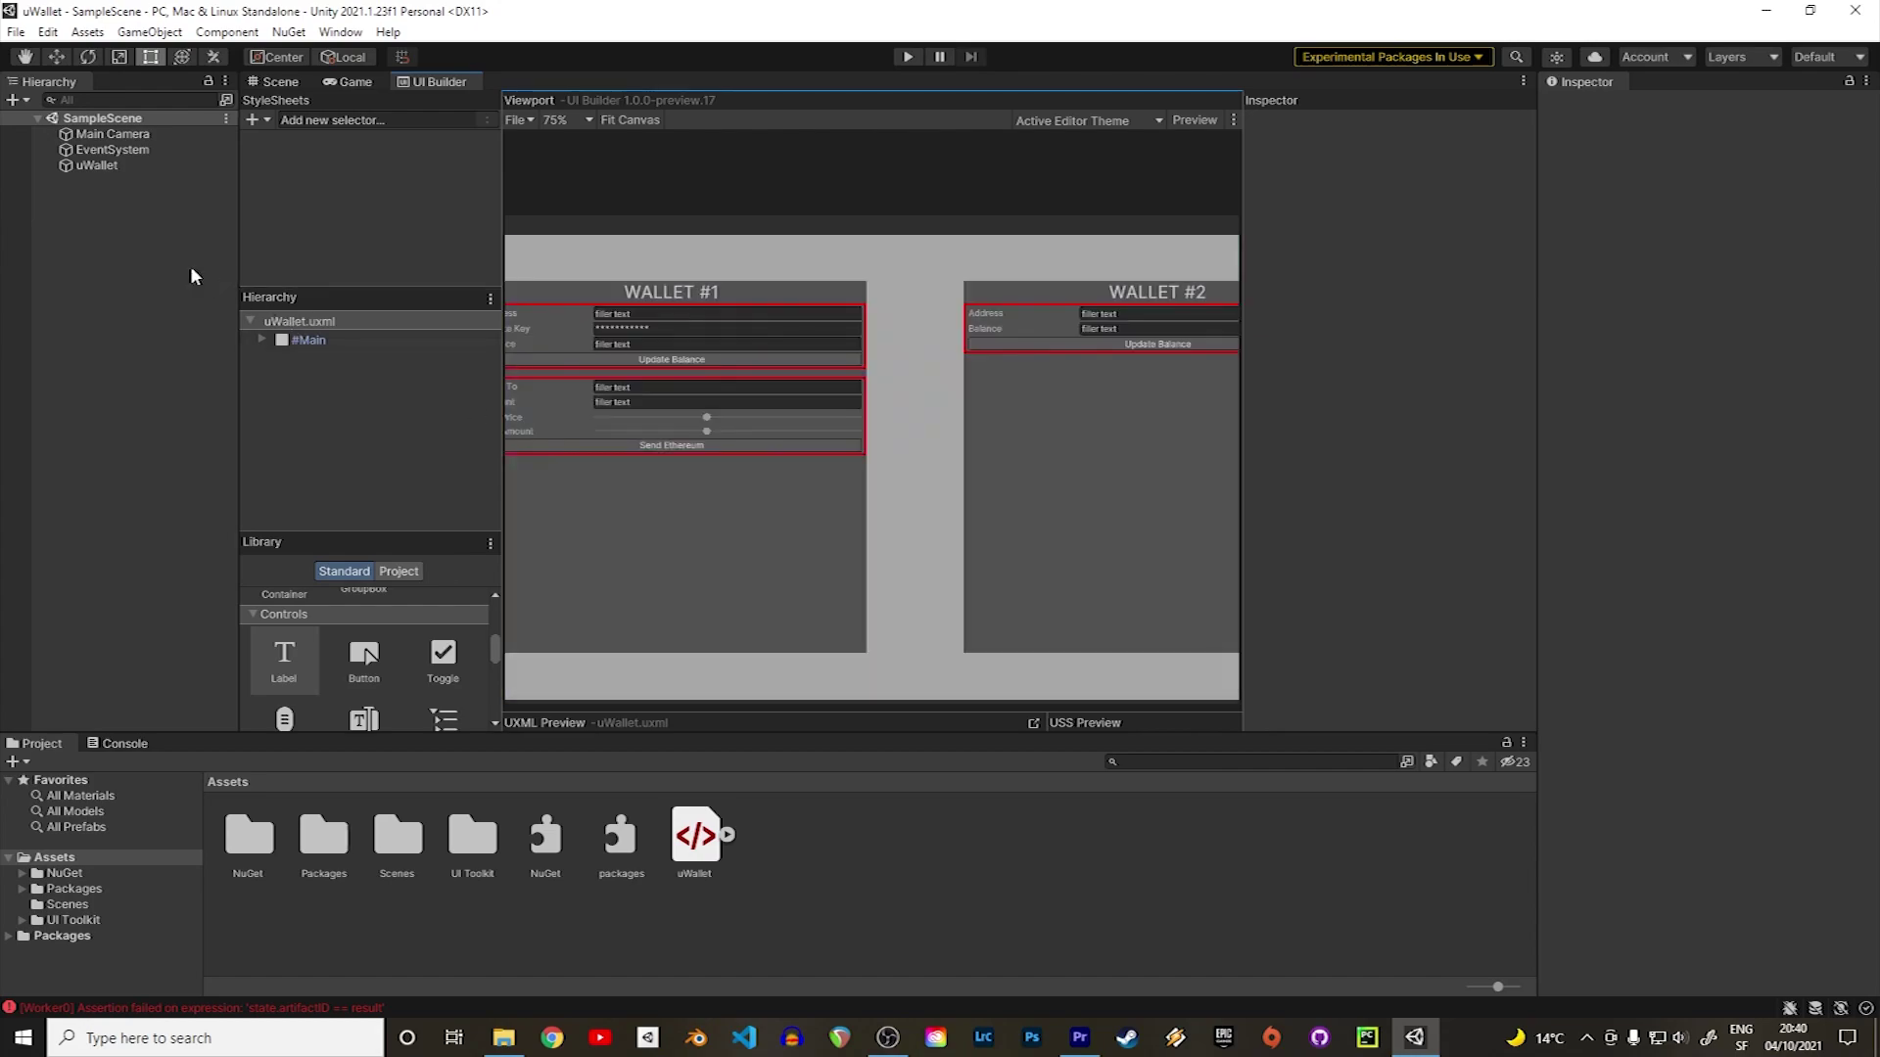
{"action": "left_click", "coordinate": [294, 84]}
{"action": "left_click", "coordinate": [135, 164]}
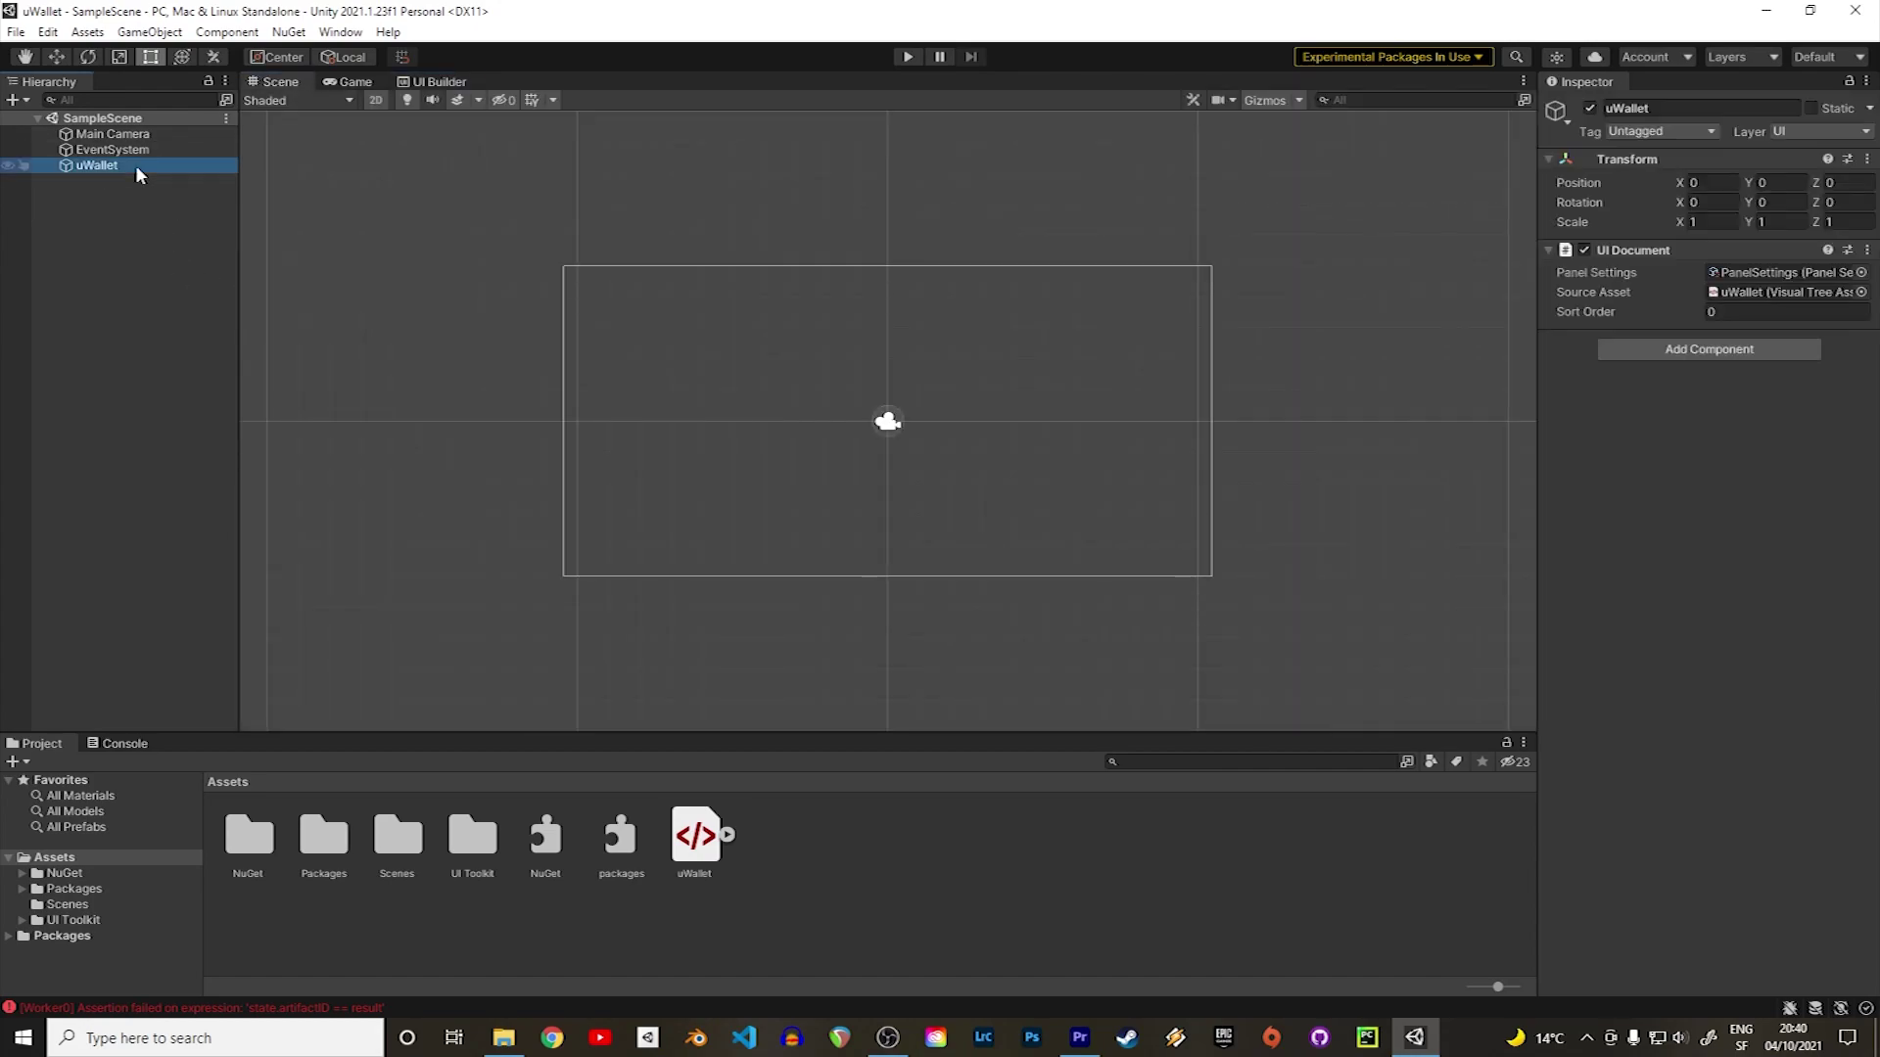
{"action": "left_click", "coordinate": [1697, 350]}
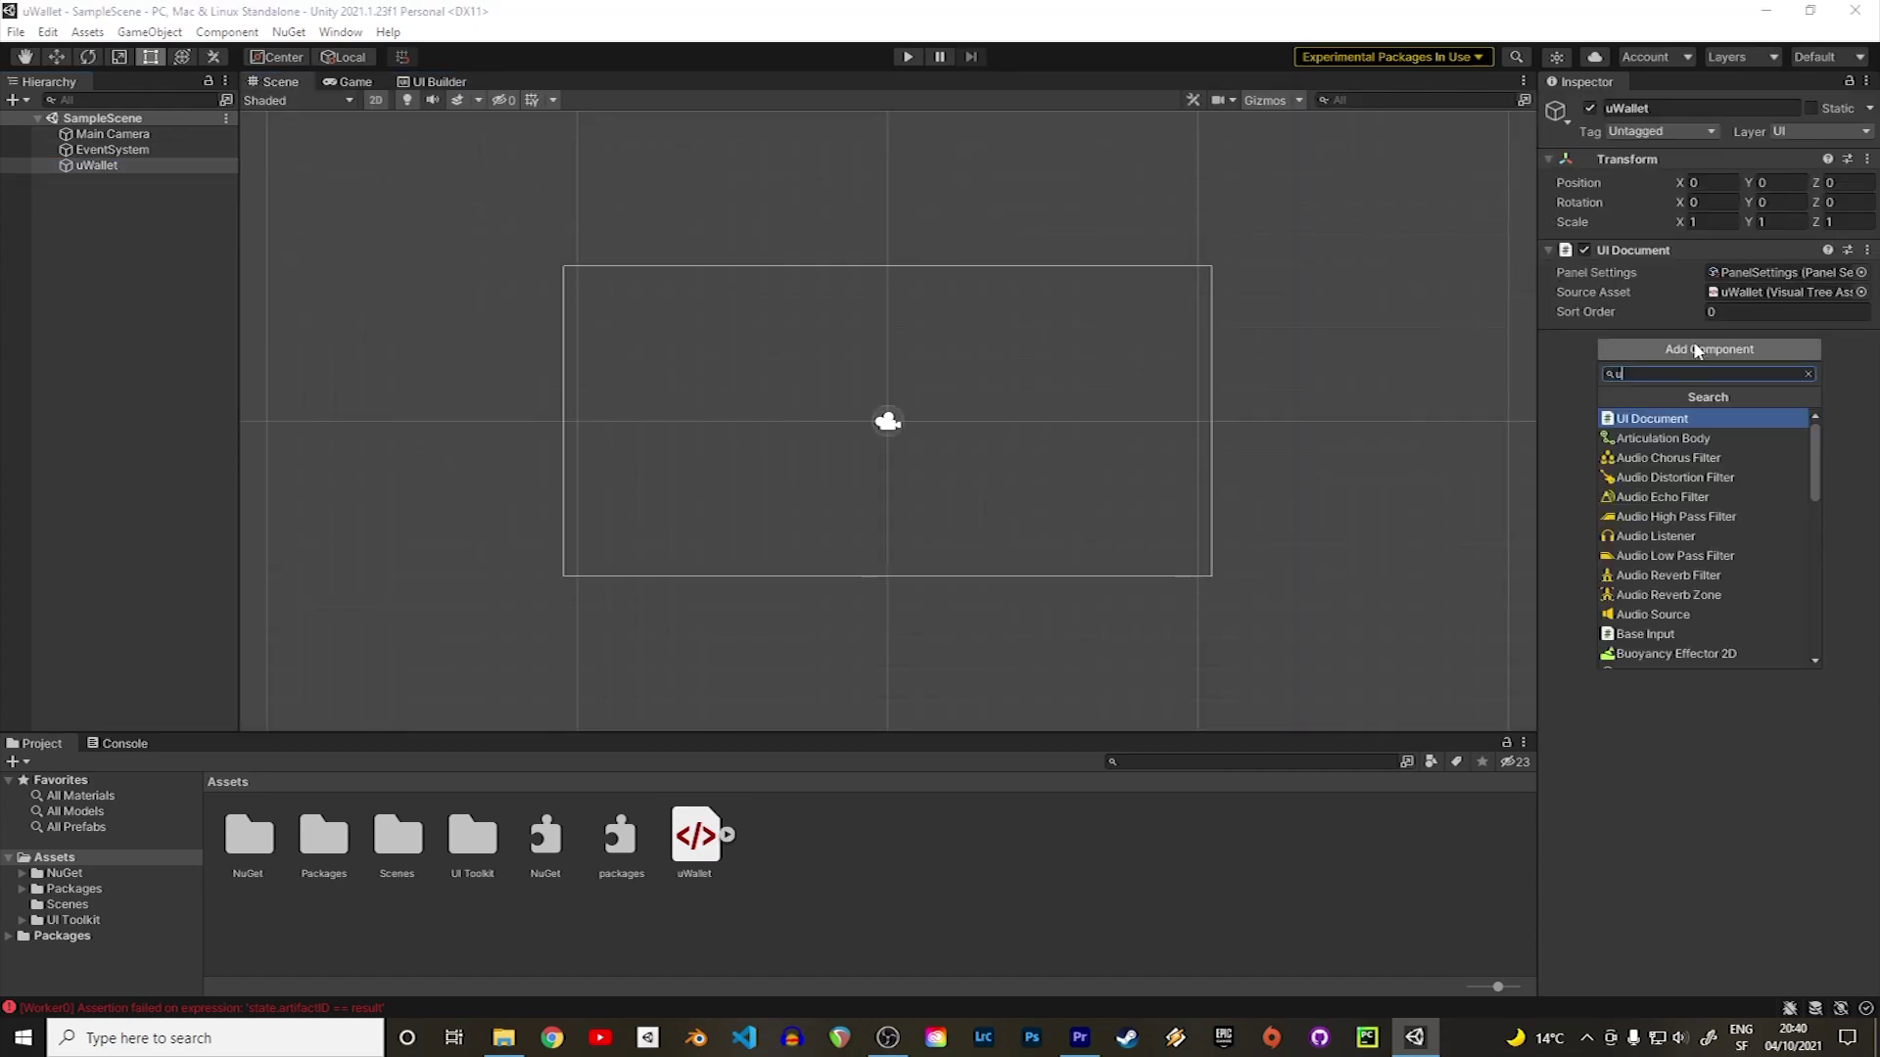
{"action": "type", "text": "uWallet"}
{"action": "key", "text": "Return"}
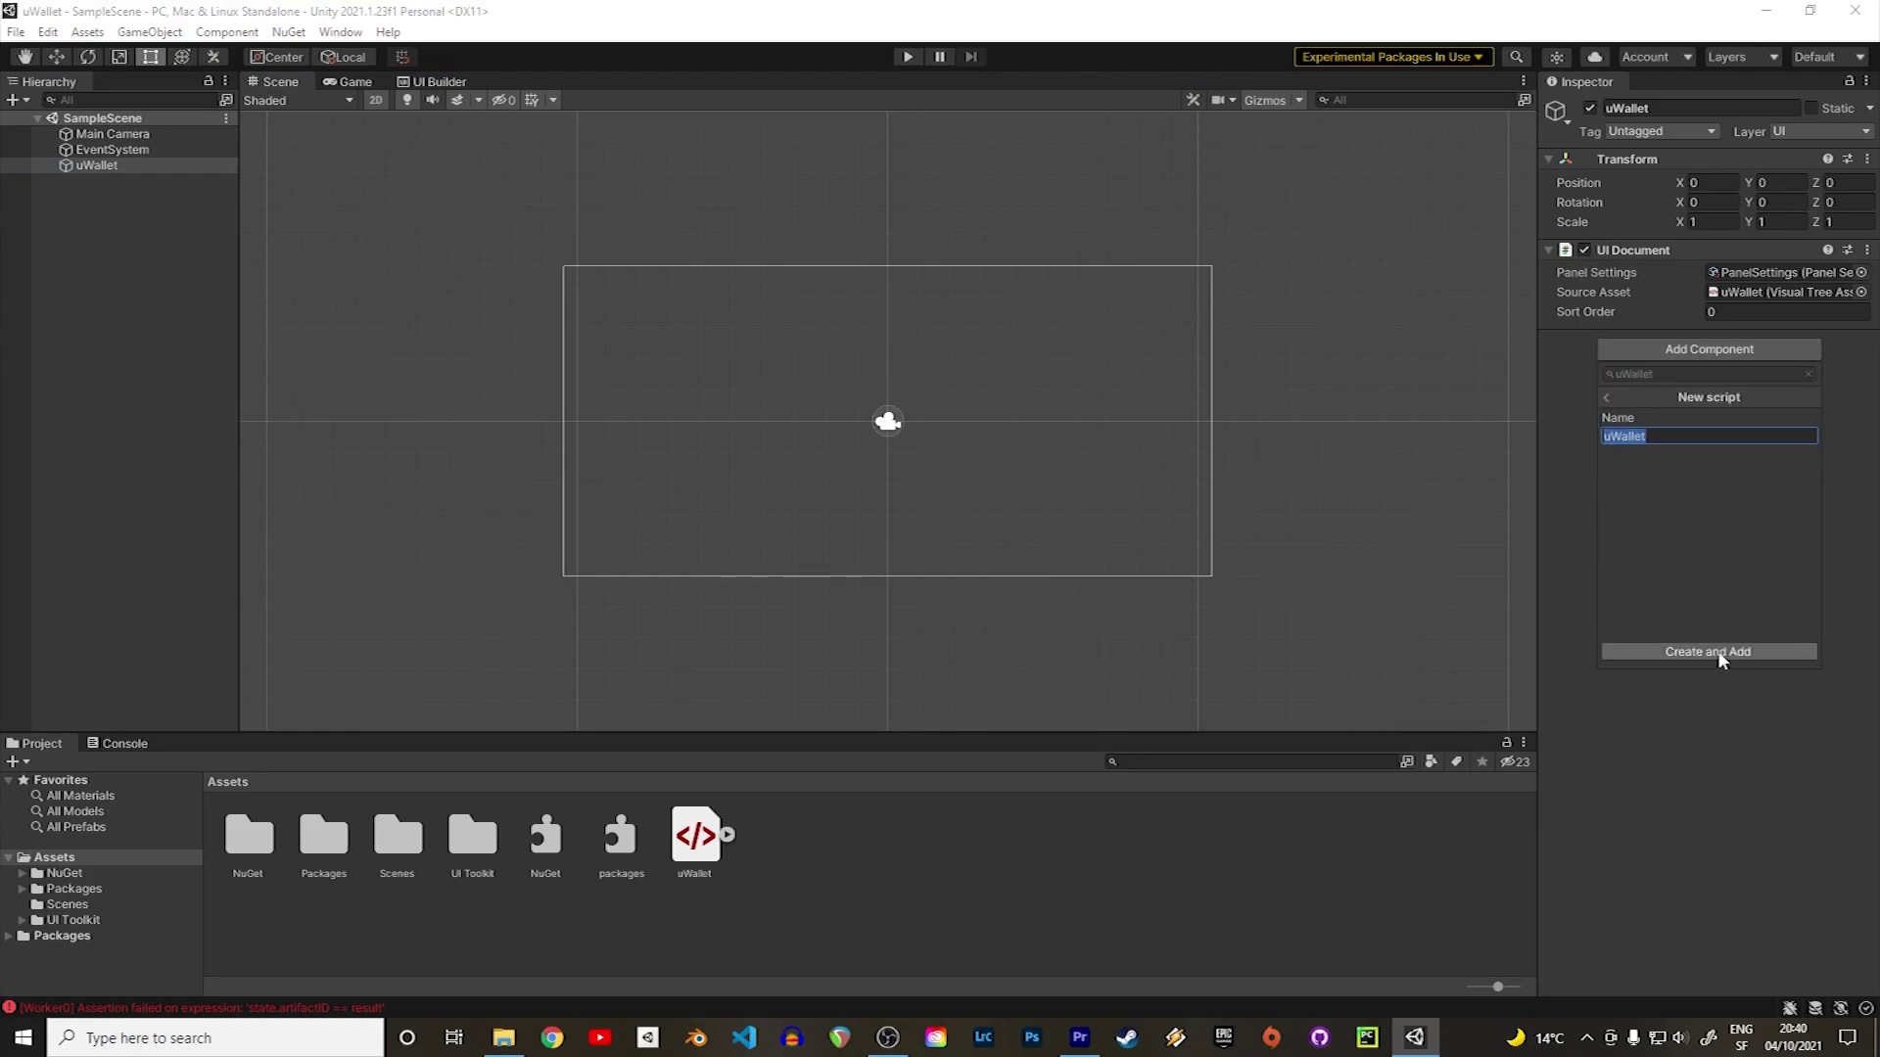
{"action": "left_click", "coordinate": [1716, 651]}
{"action": "double_click", "coordinate": [1727, 363]}
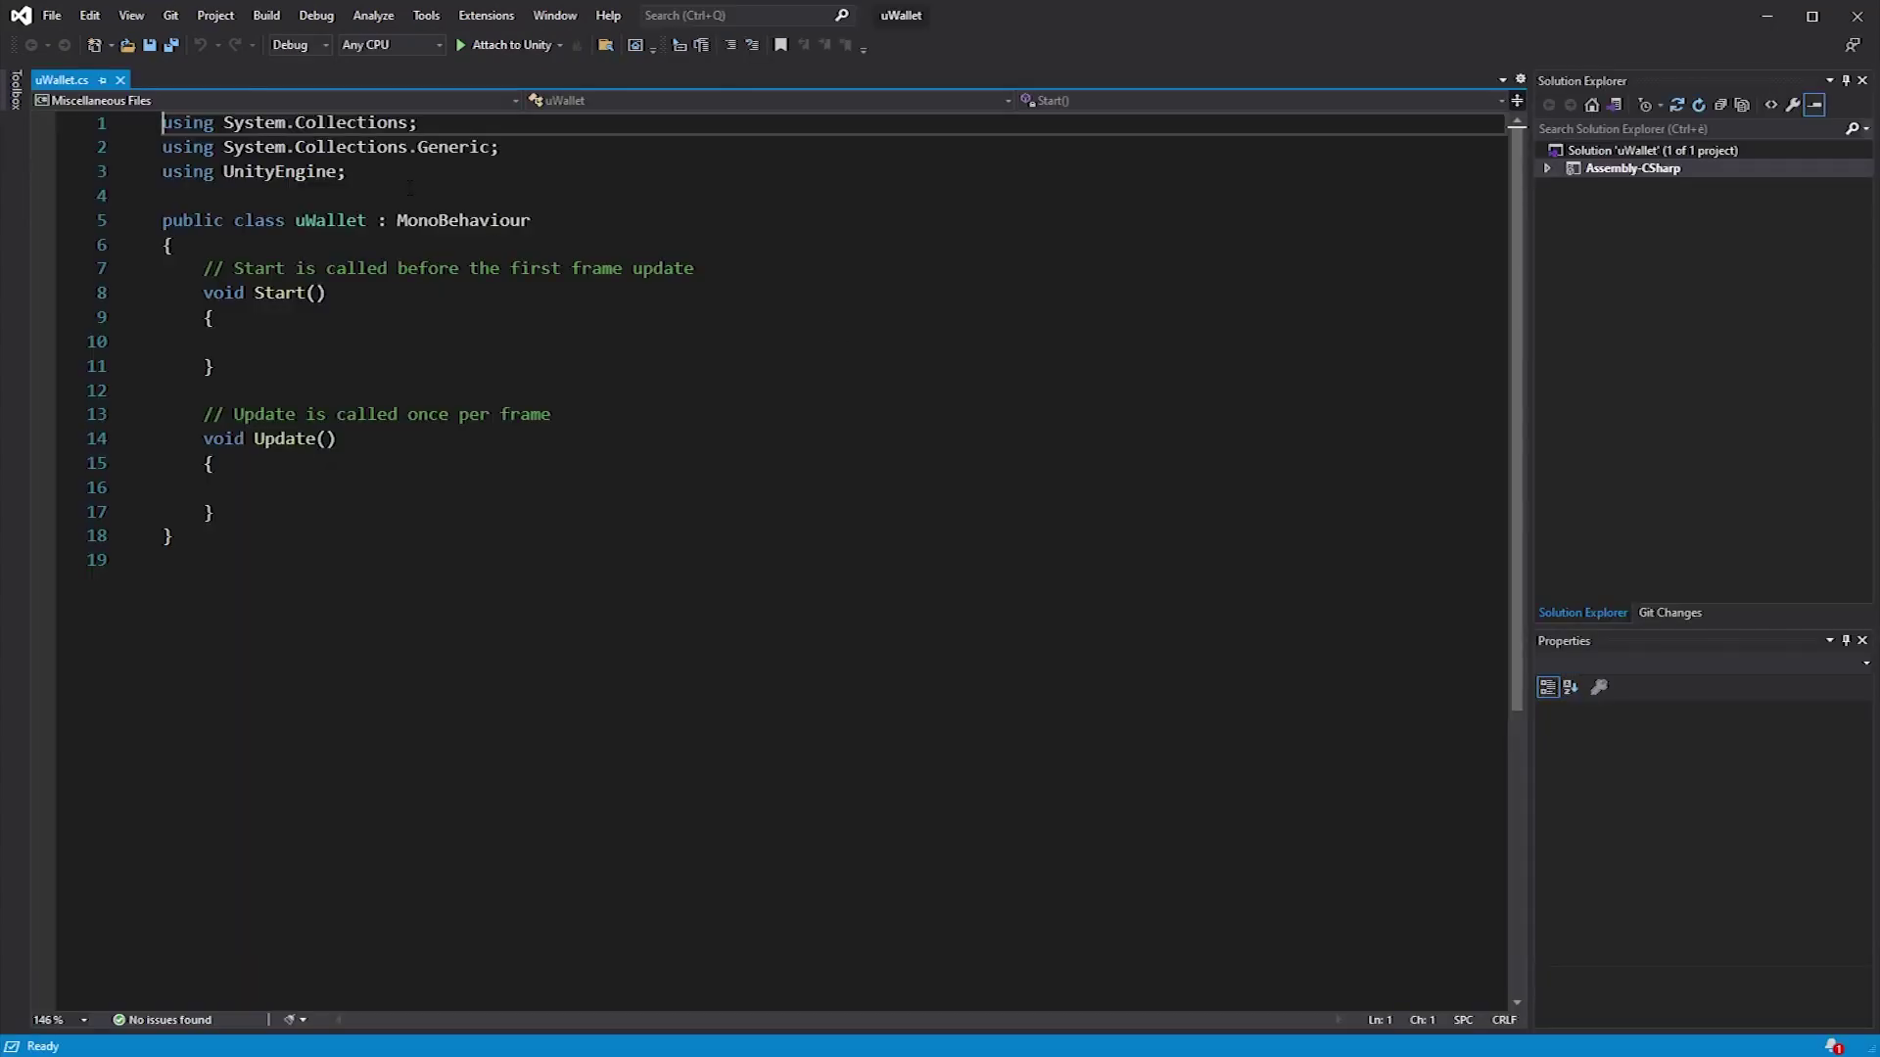
Add the imports using Nethereum.Web3 and using Nethereum.Web3.Accounts.
{"action": "left_click", "coordinate": [394, 177]}
{"action": "key", "text": "Return"}
{"action": "type", "text": "using Nethereum.Web3;"}
{"action": "key", "text": "Return"}
{"action": "type", "text": "using Nethereum.Web3.Accounts;"}
{"action": "key", "text": "Return"}
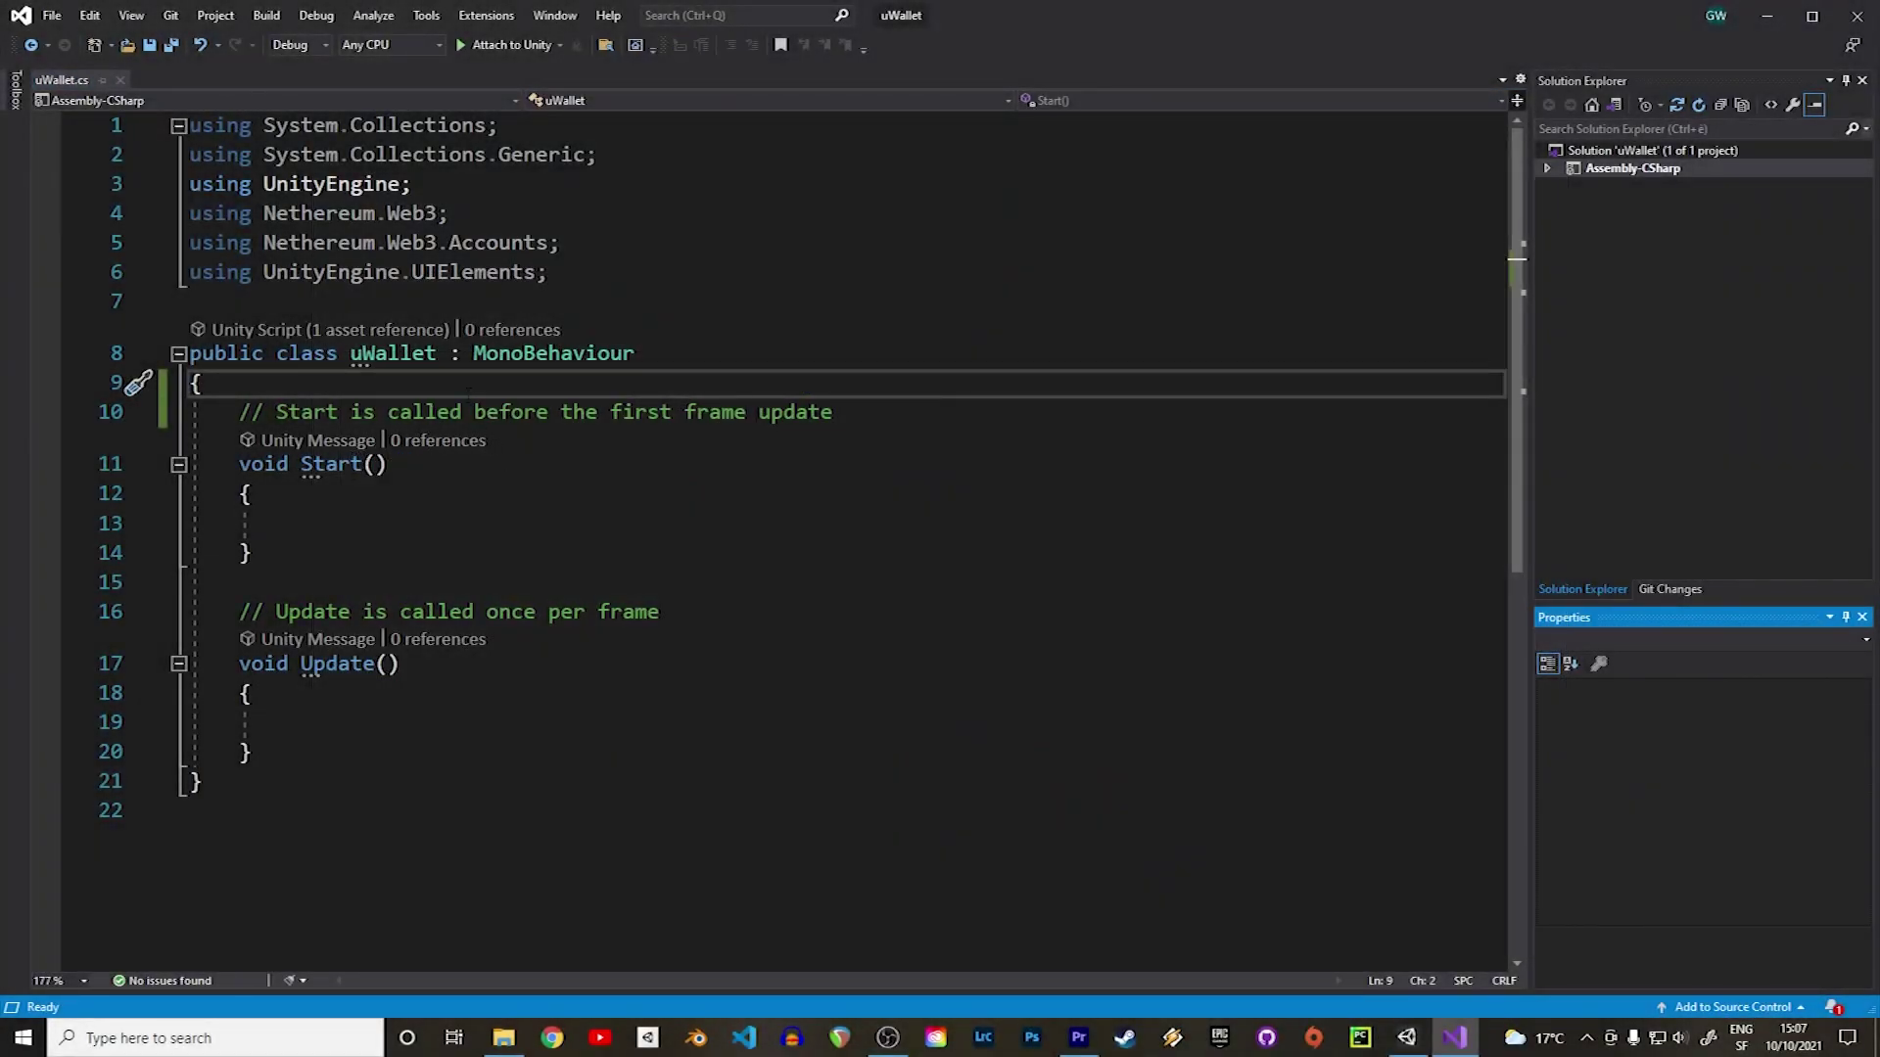
Declare TextFields address, pKey, balance, addressSentTo, amount, Slider gasPrice and SliderInt gasAmount.
{"action": "key", "text": "Return"}
{"action": "key", "text": "Return"}
{"action": "type", "text": "TextField address, pKey, balance;"}
{"action": "key", "text": "Return"}
{"action": "type", "text": "TextField addressSent"}
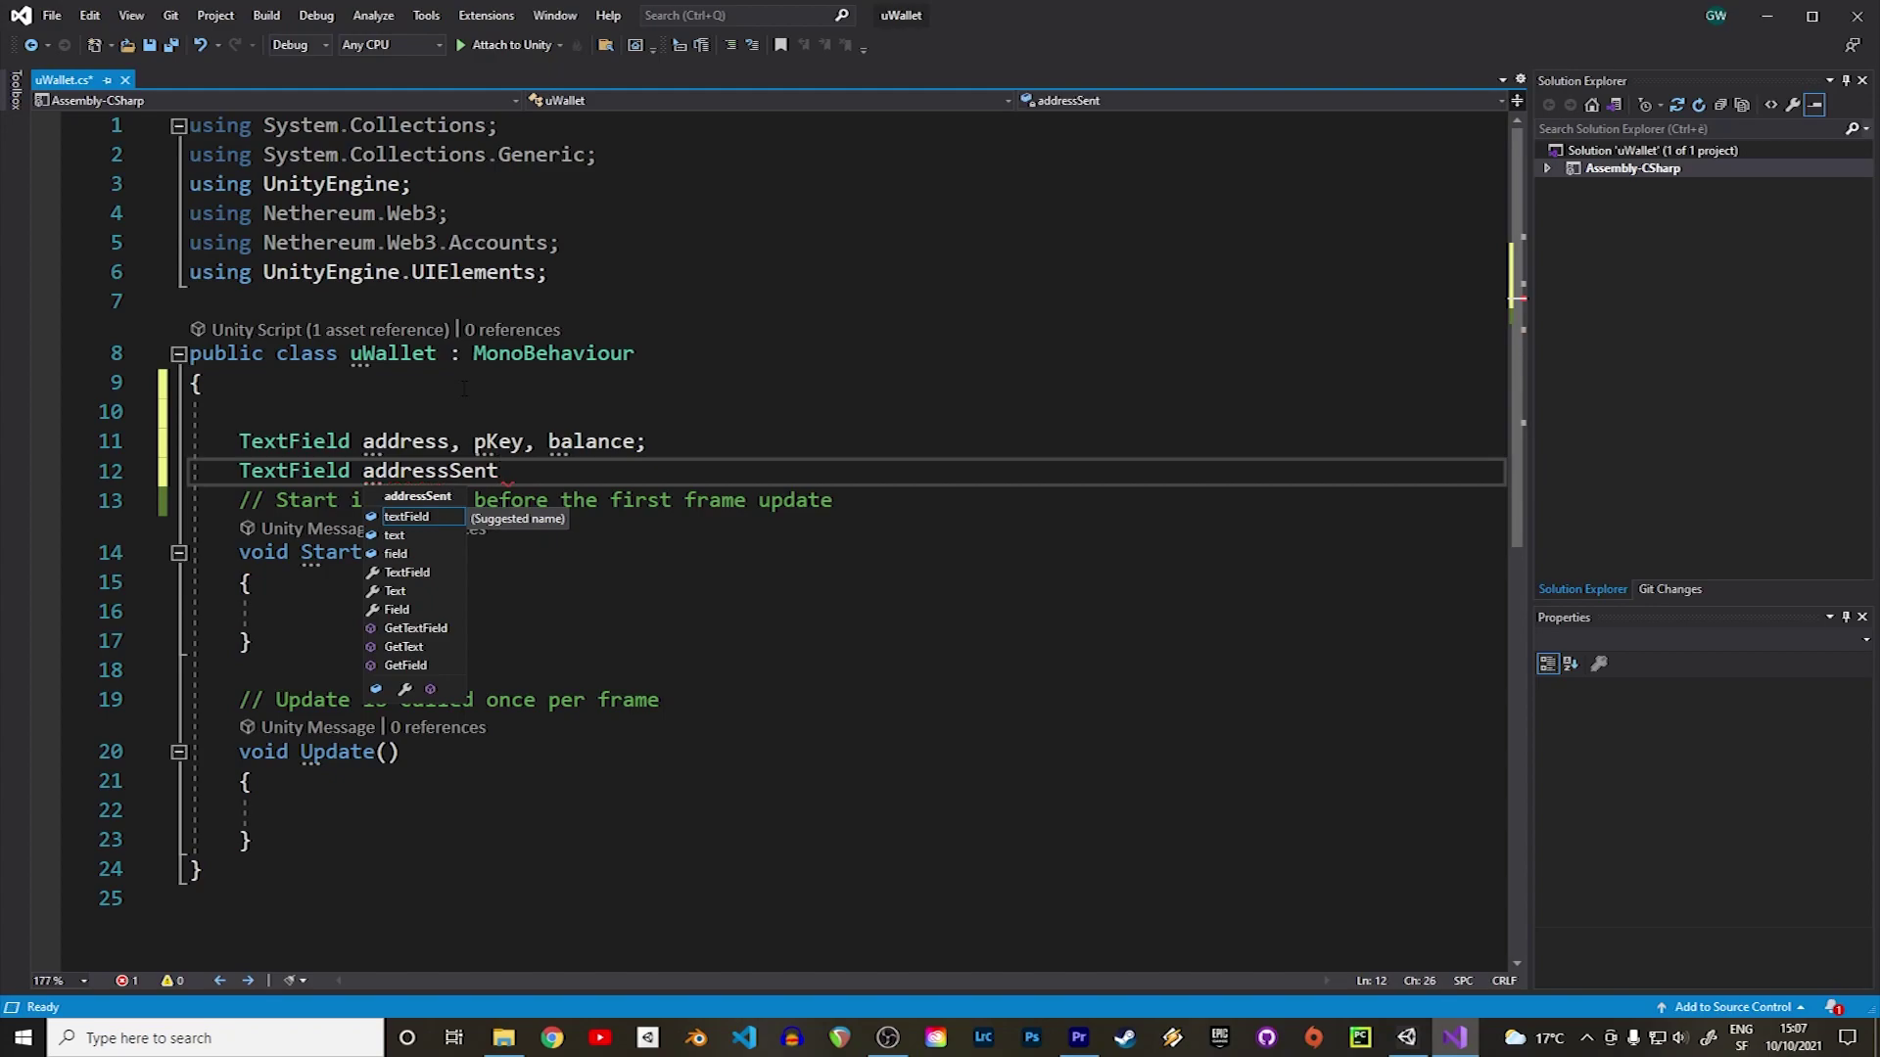
{"action": "type", "text": "To, amount;"}
{"action": "key", "text": "Return"}
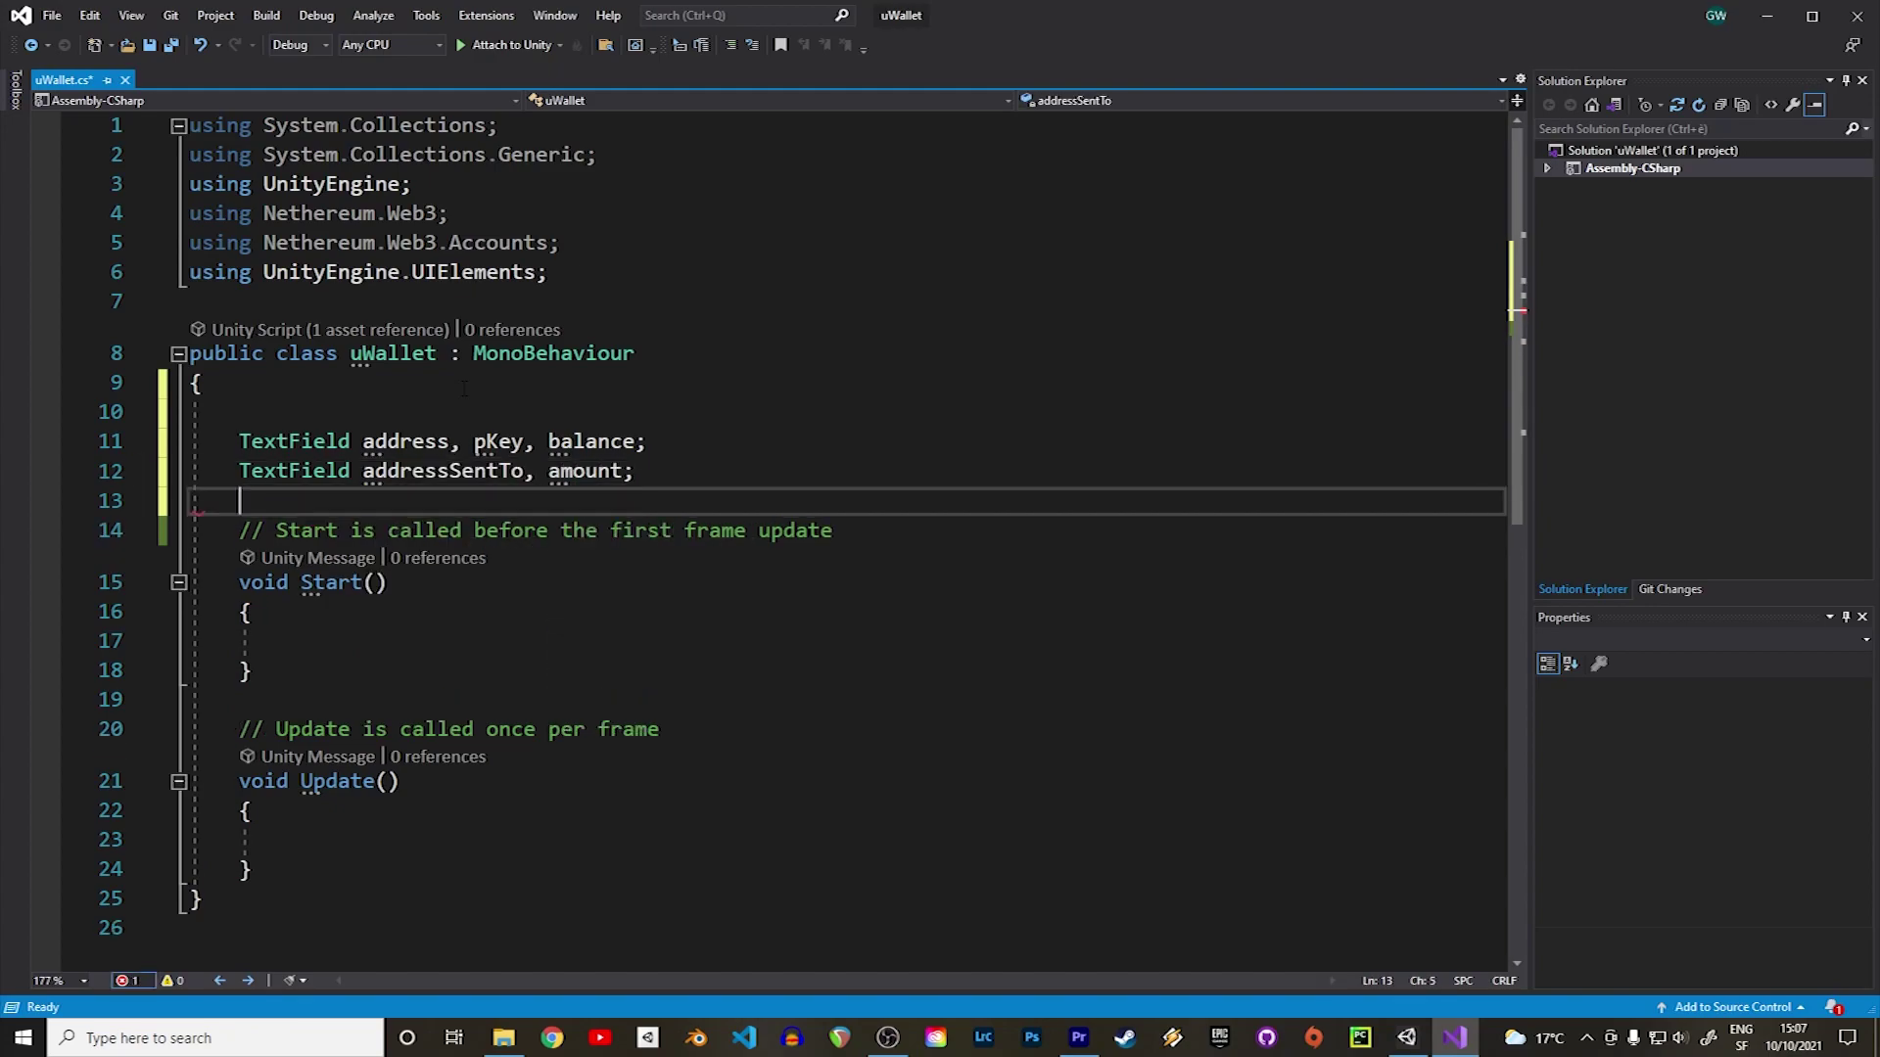
{"action": "key", "text": "Return"}
{"action": "type", "text": "Sl"}
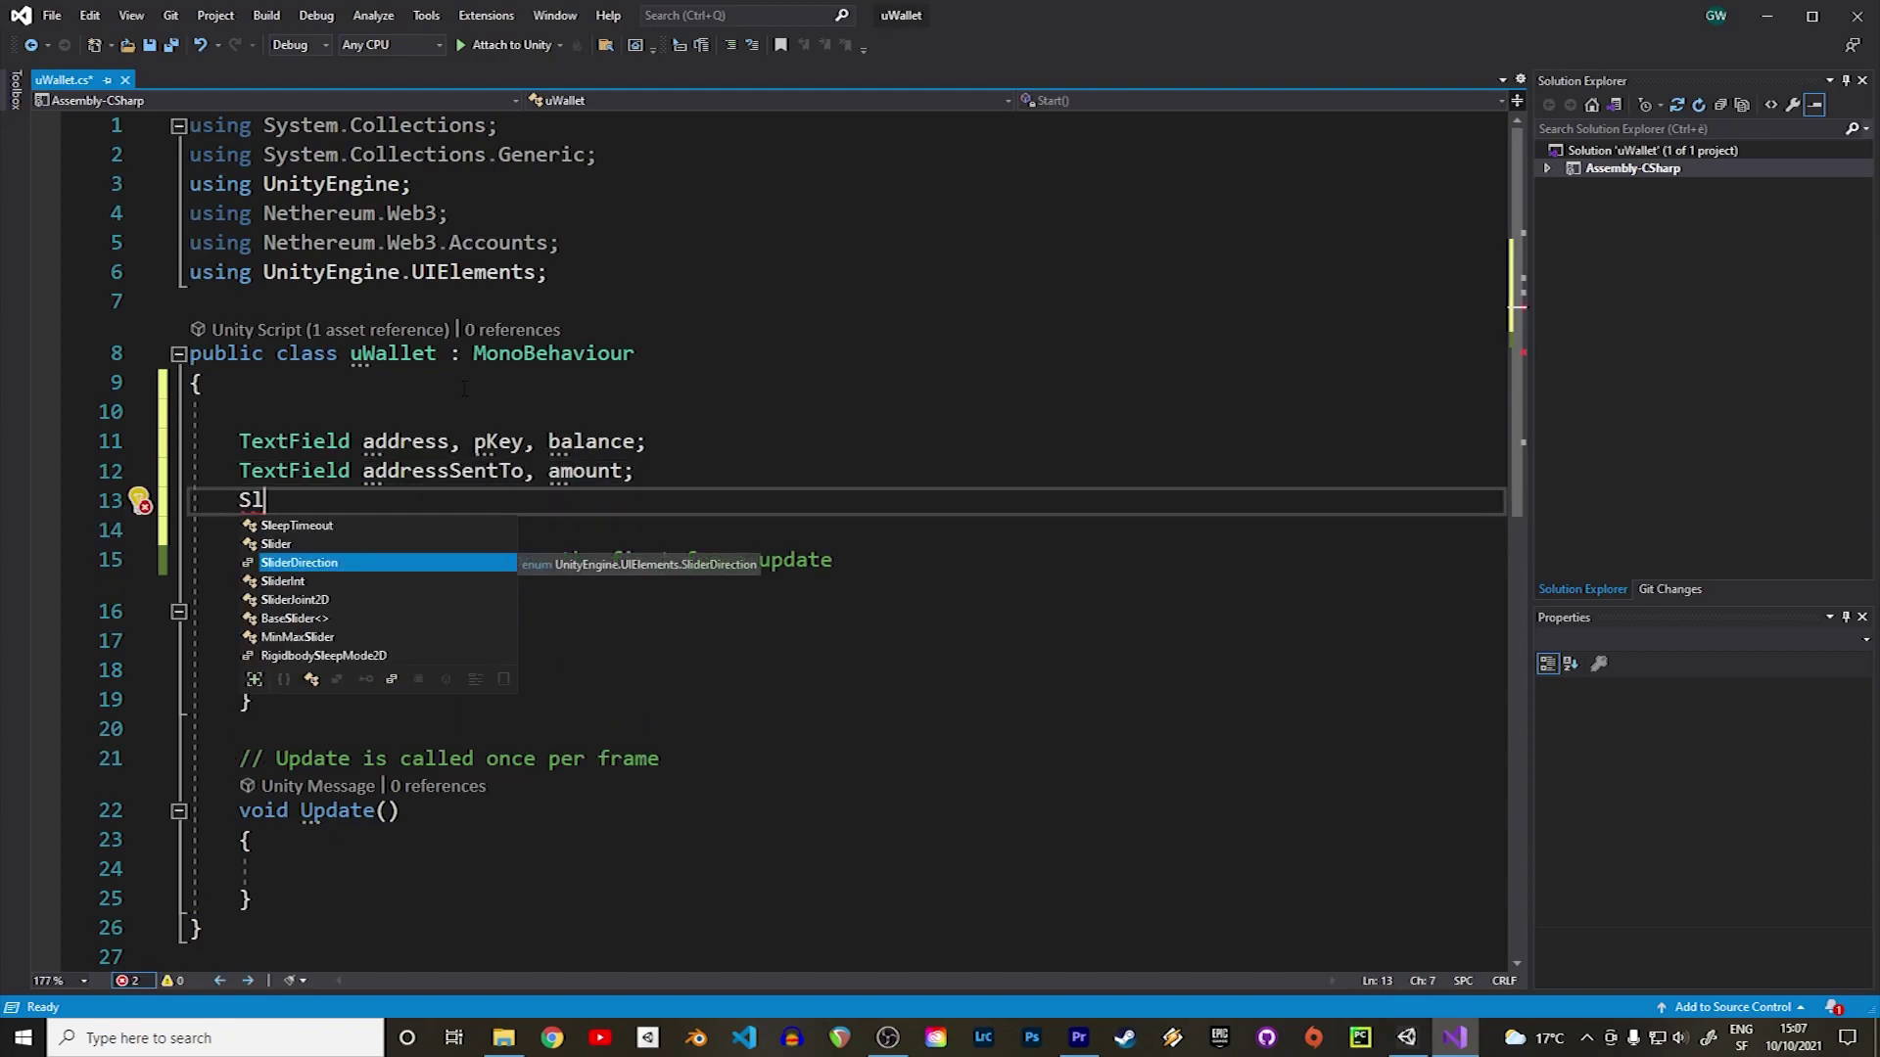
{"action": "key", "text": "Tab"}
{"action": "type", "text": "gas"}
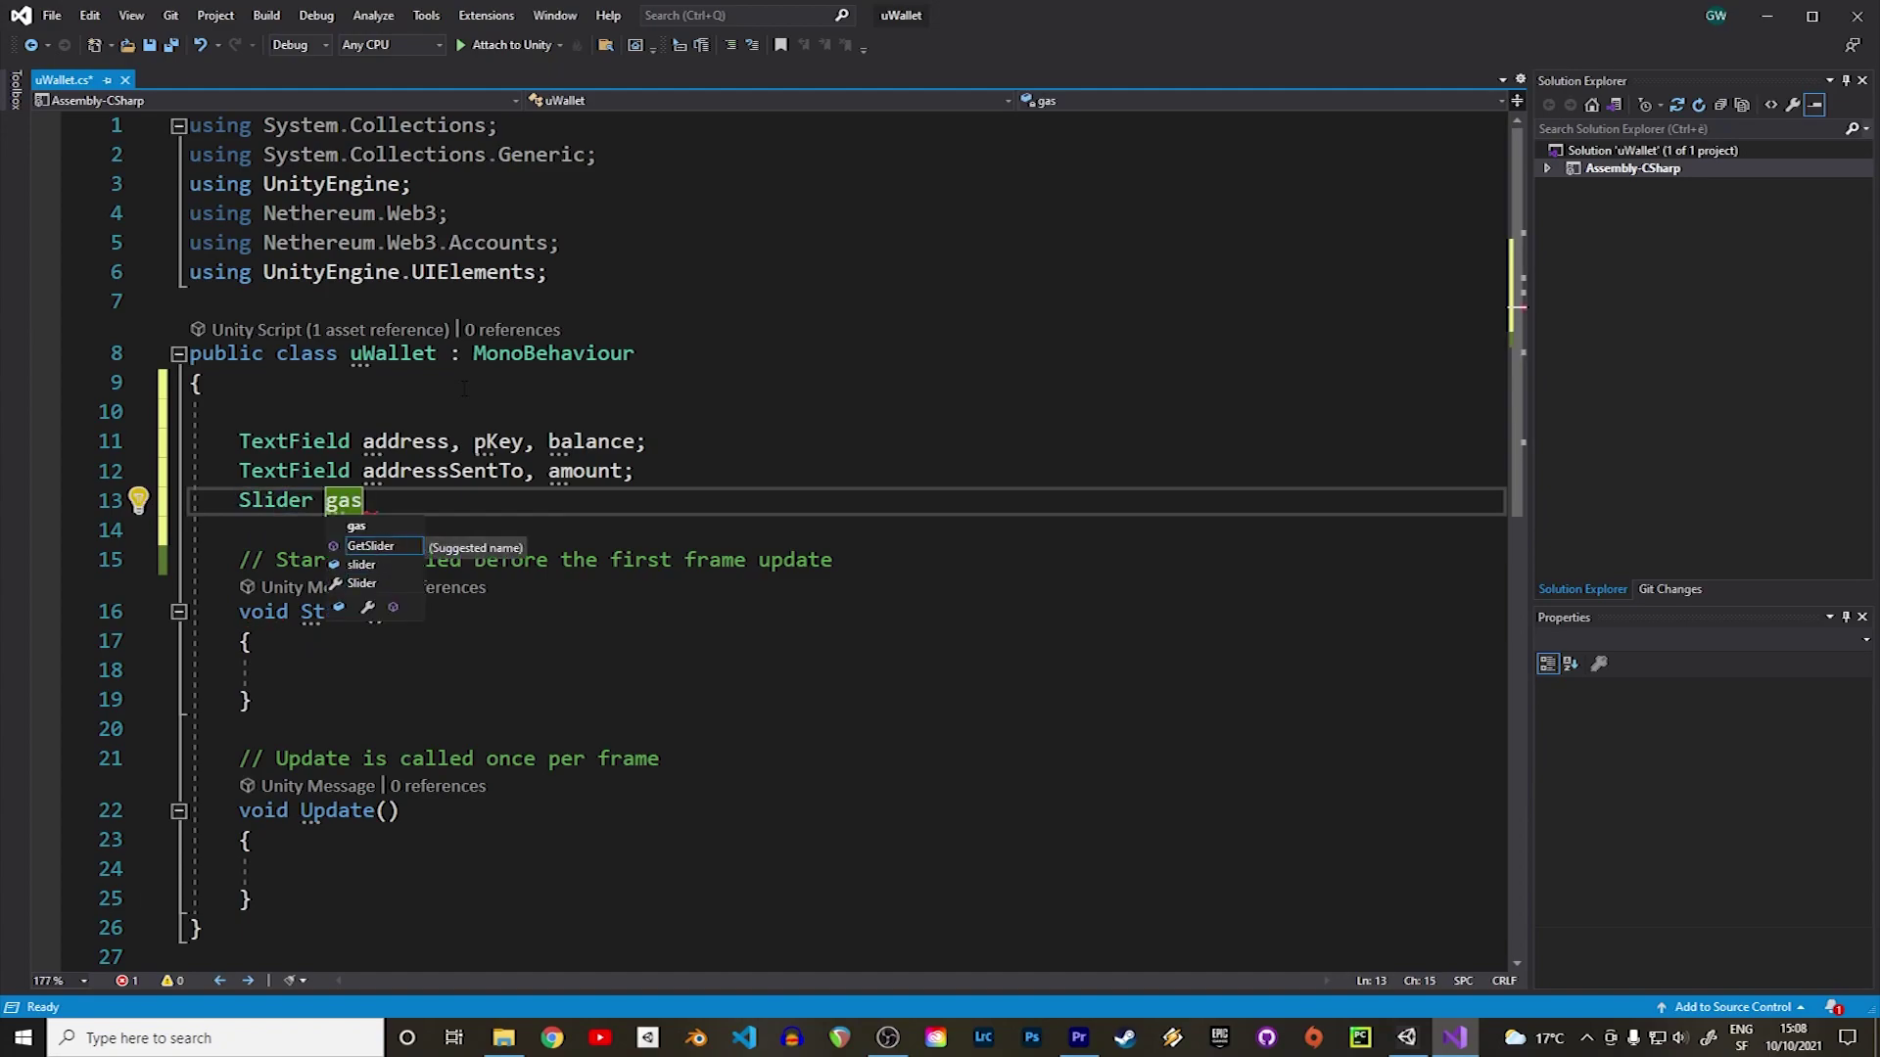
{"action": "type", "text": "Price;"}
{"action": "key", "text": "Return"}
{"action": "type", "text": "SliderInt gas"}
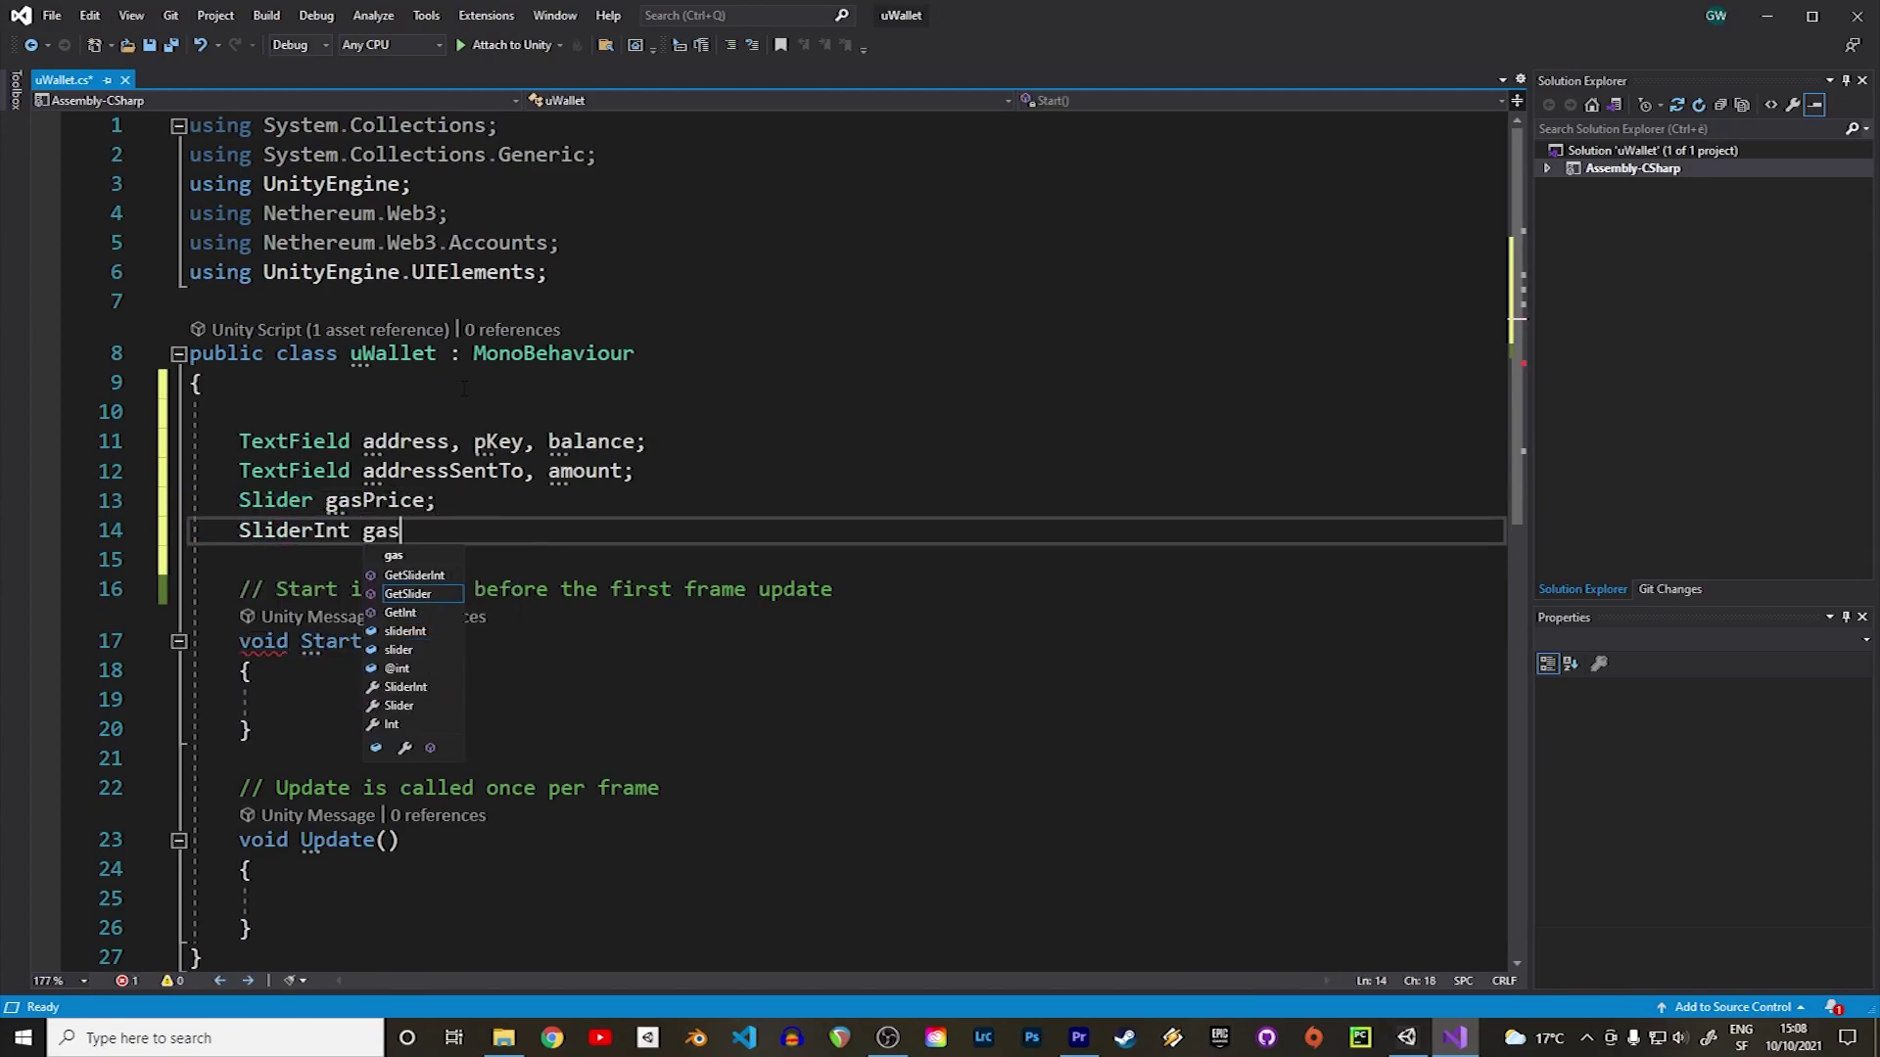
{"action": "type", "text": "Amount;"}
{"action": "key", "text": "Return"}
Declare the gas labels, buttons updateBalance1, transferEthereum, updateBalance2, and TextFields address2, balance2, then save.
{"action": "type", "text": "Label gasPriceLabel, gas"}
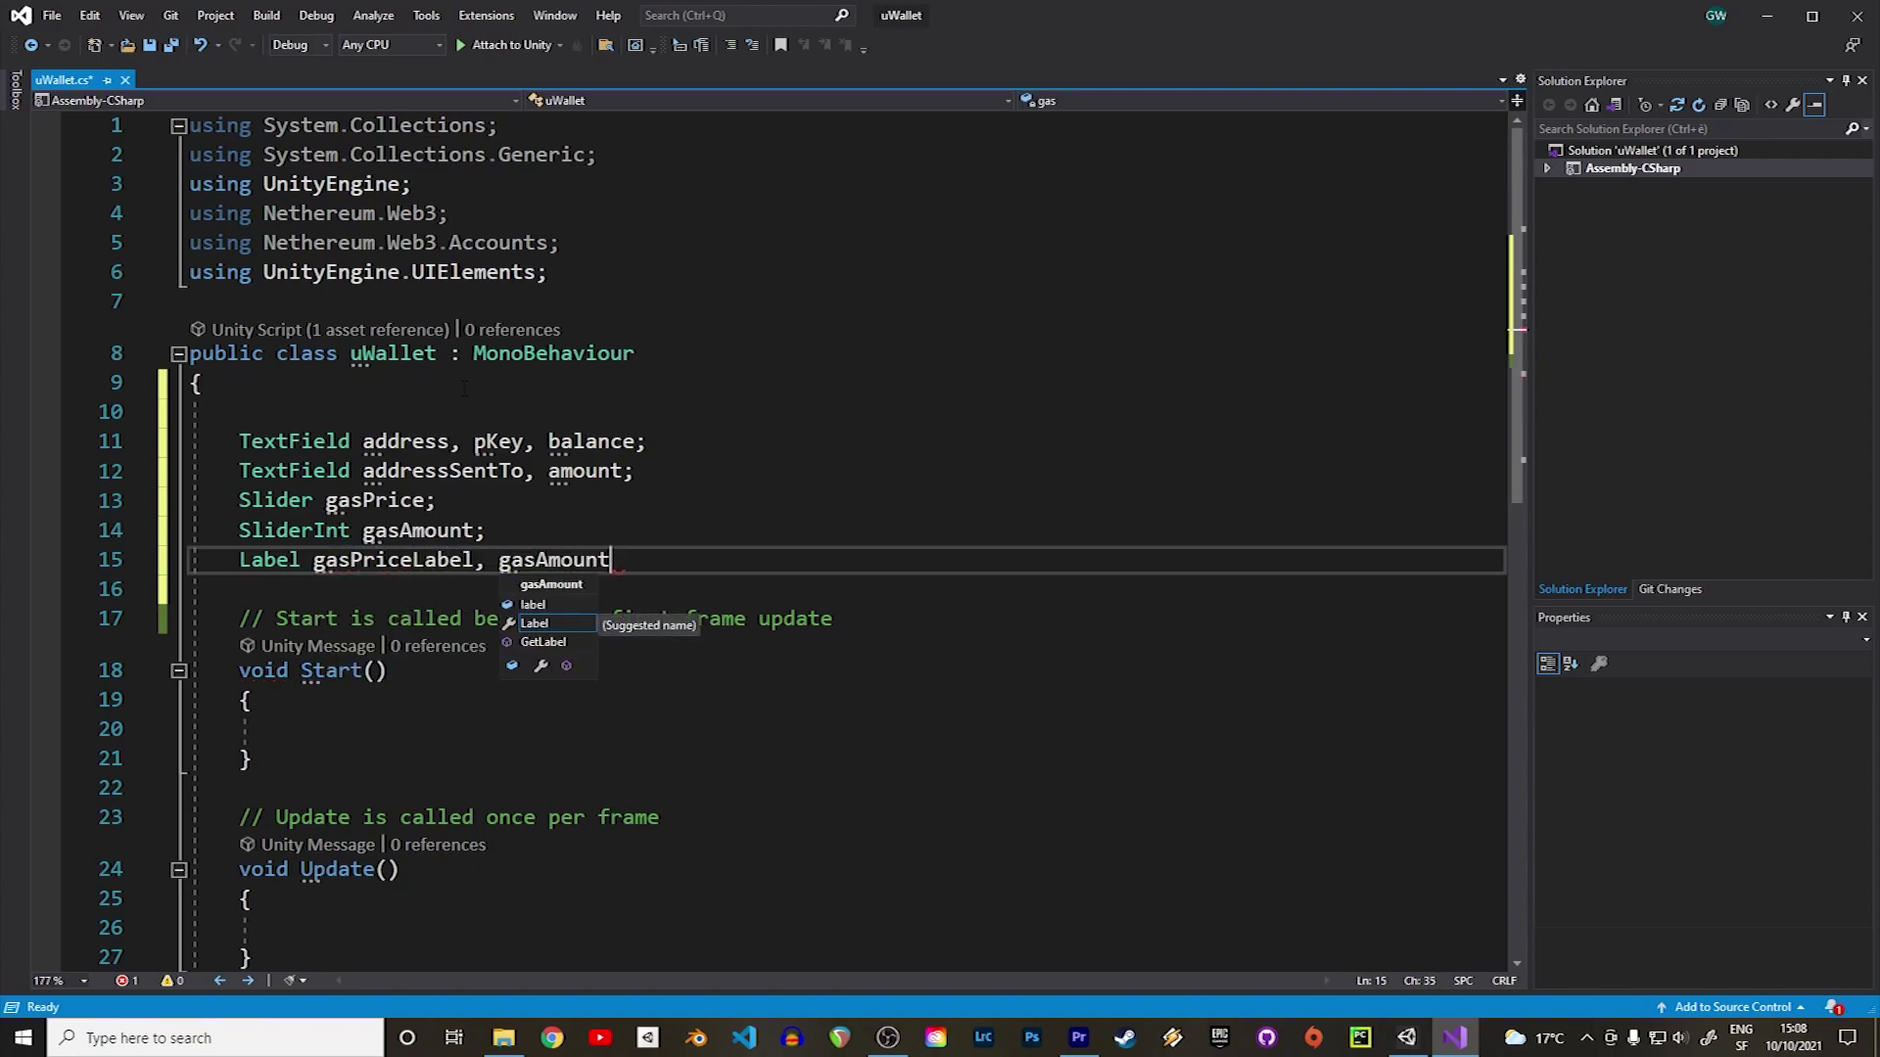
{"action": "type", "text": "Label;"}
{"action": "key", "text": "Return"}
{"action": "type", "text": "Button updateBalance1, transferEthereum;"}
{"action": "key", "text": "Return"}
{"action": "key", "text": "Return"}
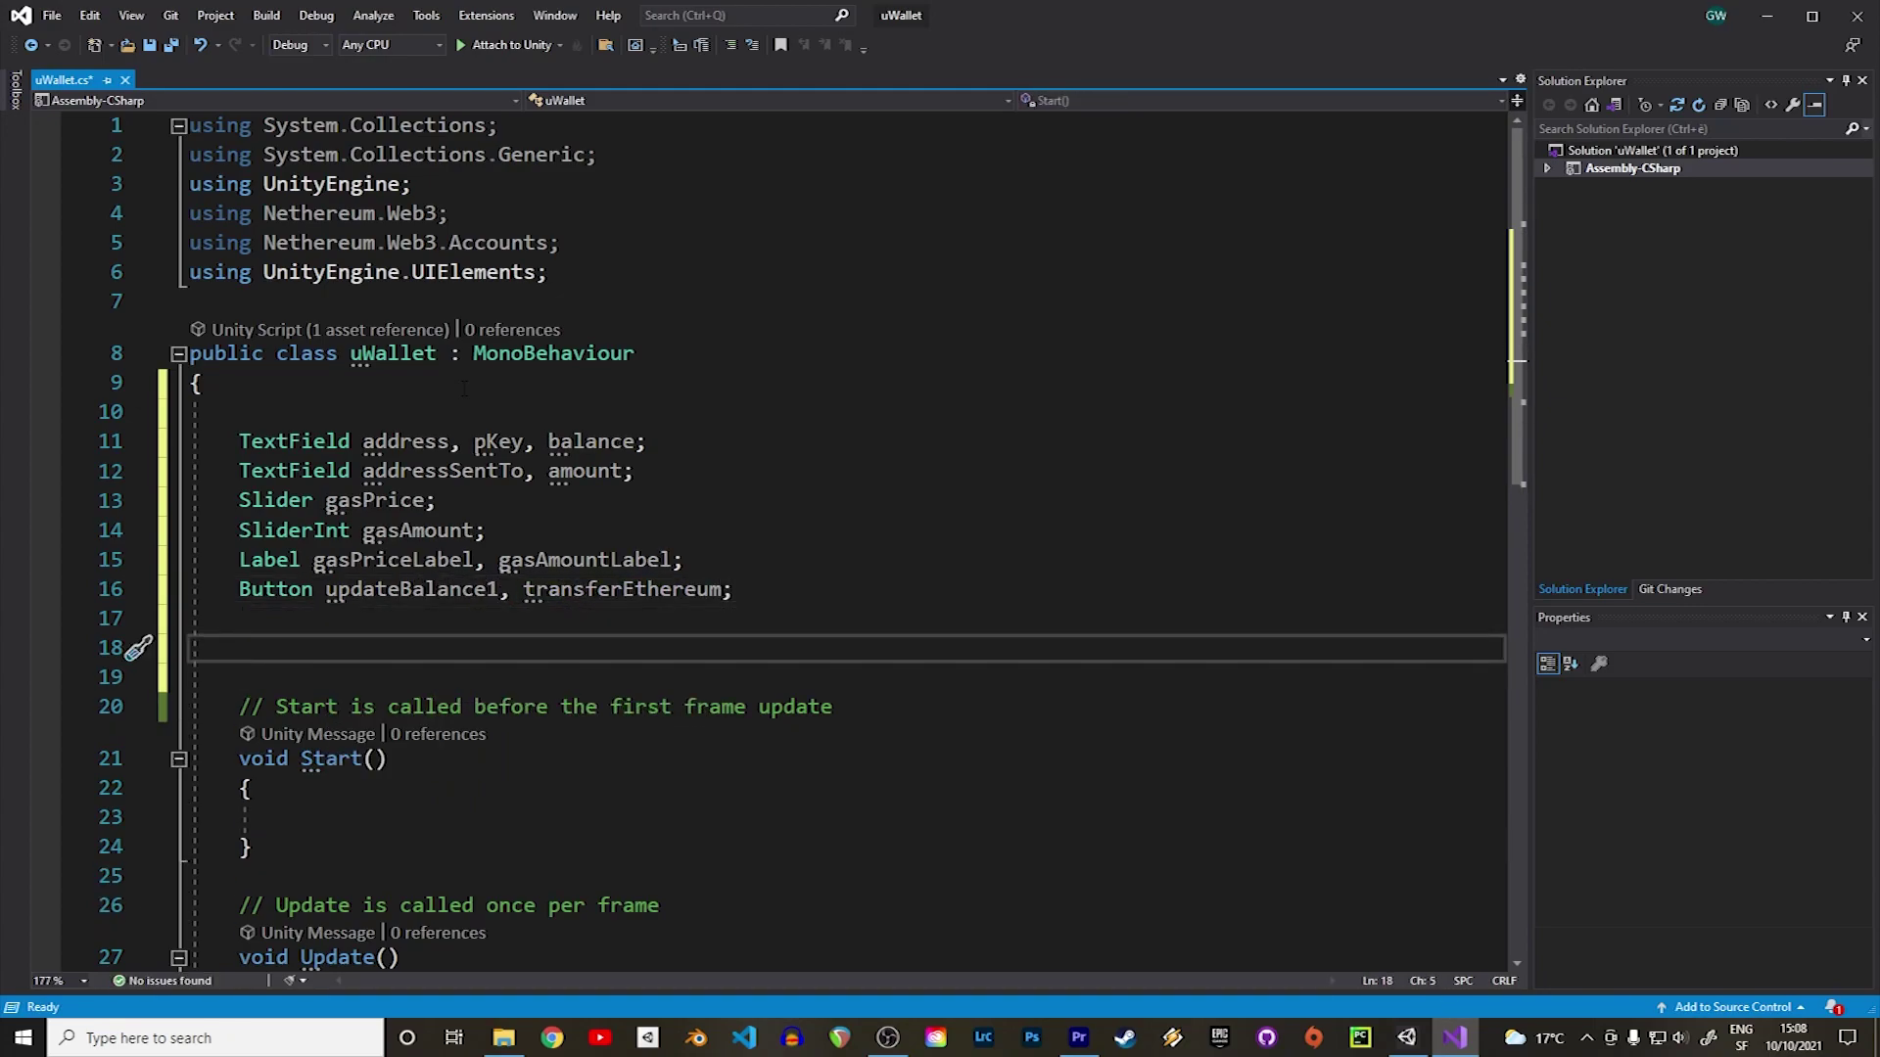
{"action": "type", "text": "TextField address2, balance2;"}
{"action": "key", "text": "Return"}
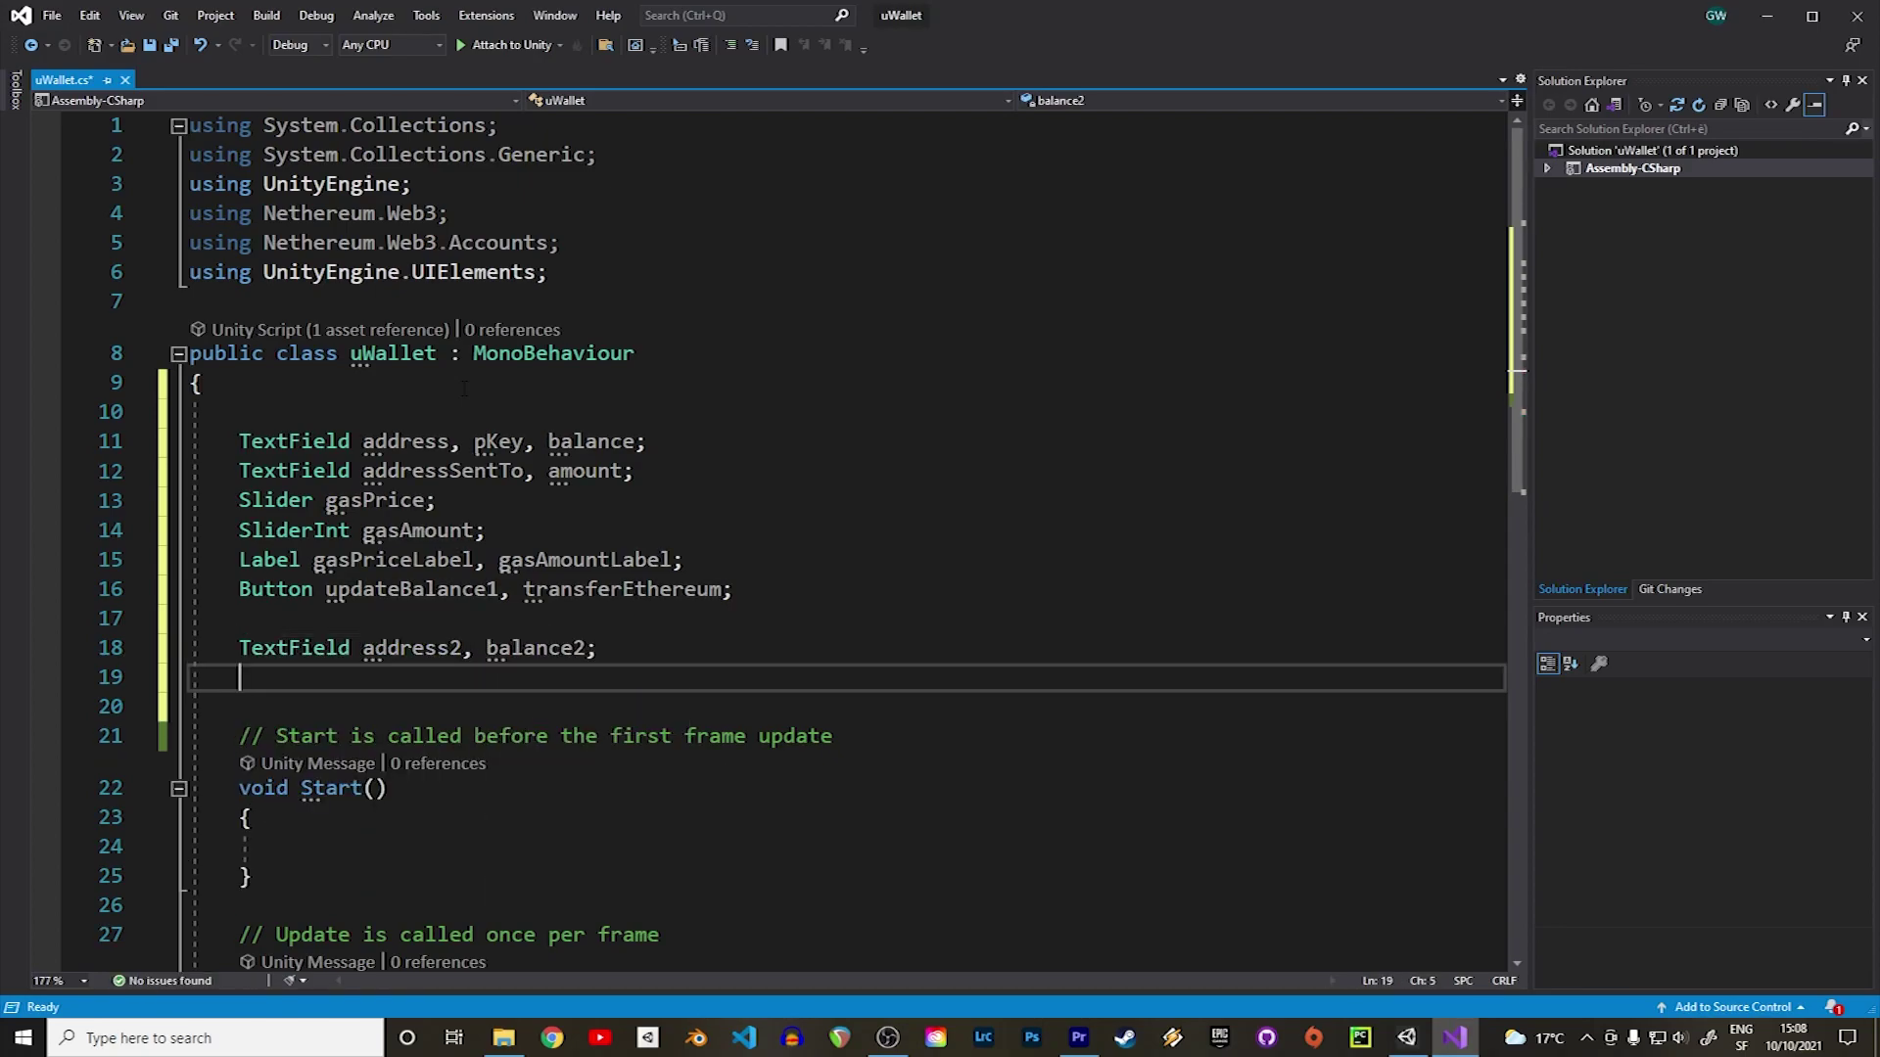
{"action": "type", "text": "Button updateBalance2;"}
{"action": "key", "text": "ctrl+s"}
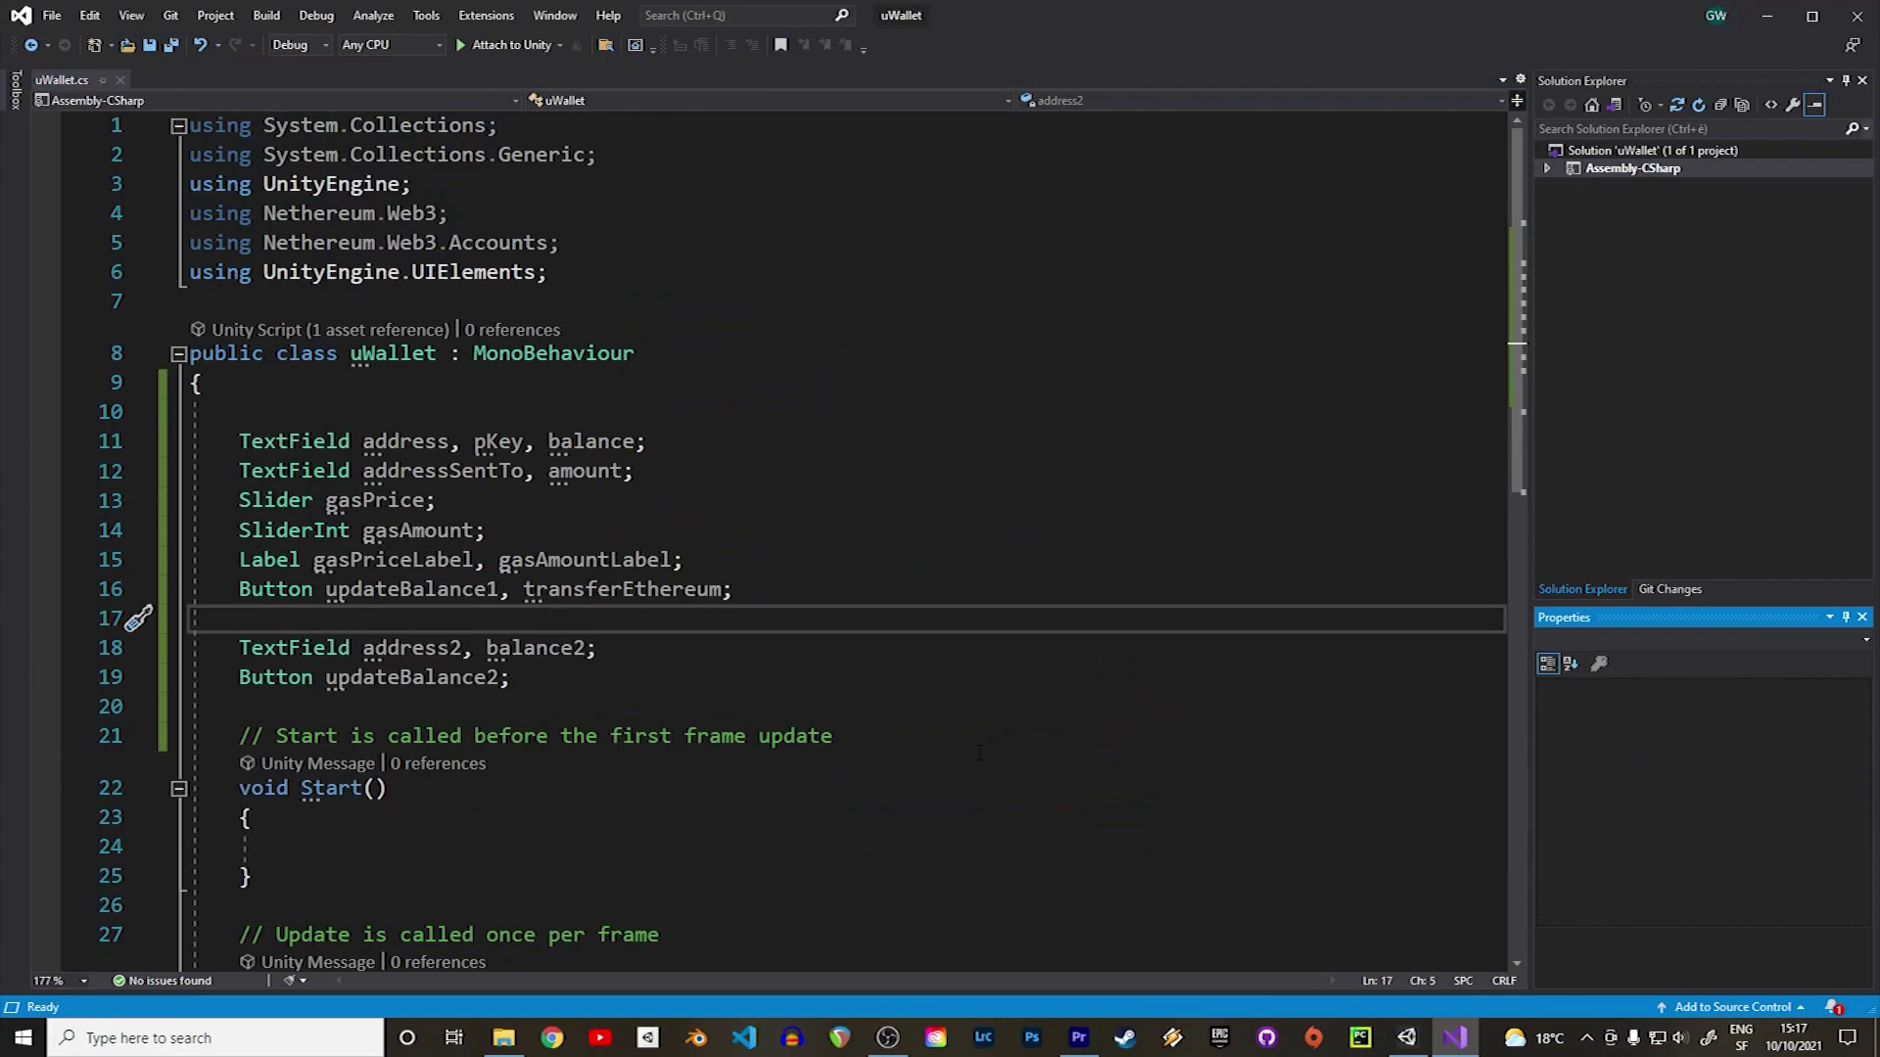
Paste the rootVisualElement root lookup into the empty Start() body.
{"action": "left_click", "coordinate": [894, 779]}
{"action": "scroll", "coordinate": [895, 770], "scroll_direction": "down", "scroll_amount": 3}
{"action": "left_click", "coordinate": [411, 583]}
{"action": "key", "text": "Return"}
{"action": "key", "text": "Return"}
{"action": "left_click", "coordinate": [411, 583]}
{"action": "type", "text": "VisualElement root = GetComponent<UIDocument>().rootVisualElement;"}
{"action": "key", "text": "Down"}
{"action": "key", "text": "Down"}
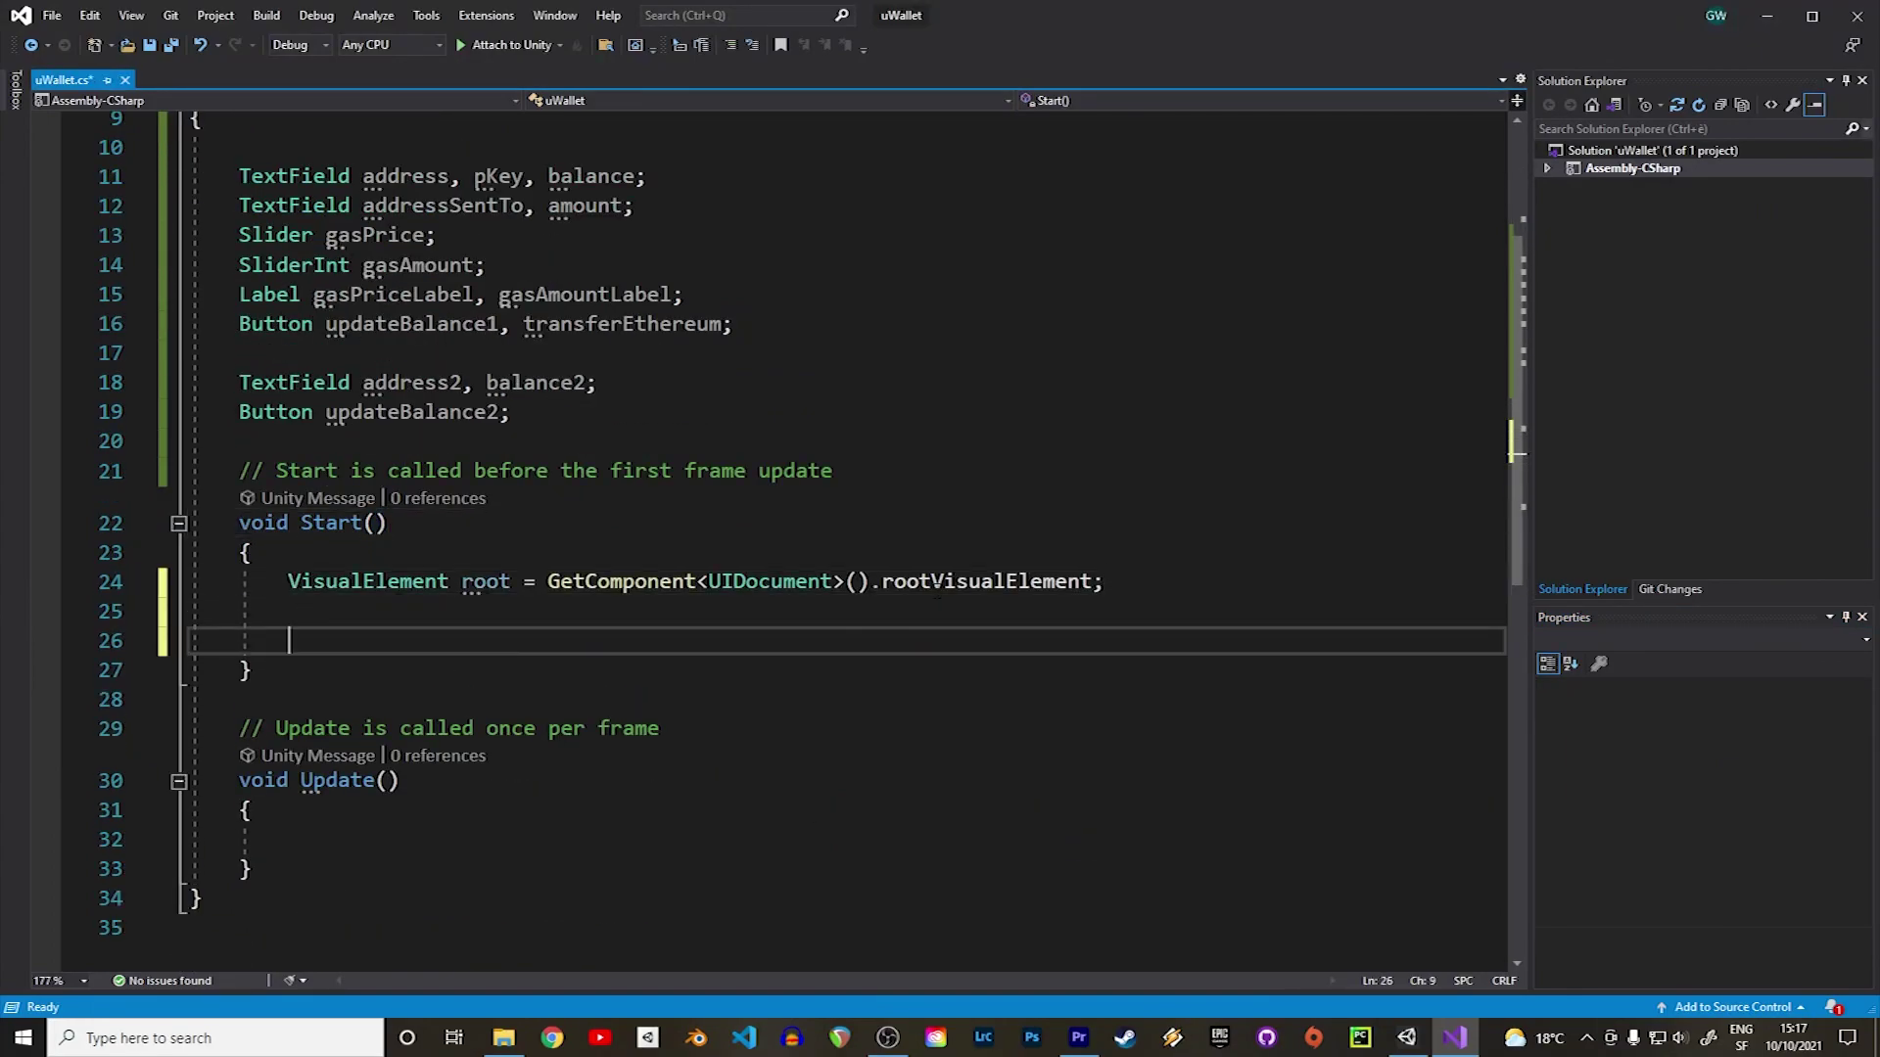
{"action": "left_click", "coordinate": [1194, 586]}
{"action": "key", "text": "Return"}
{"action": "key", "text": "Return"}
Assign address from root.Q<TextField>("address1"), confirming the element name in Unity.
{"action": "type", "text": "address = root.Q"}
{"action": "key", "text": "Escape"}
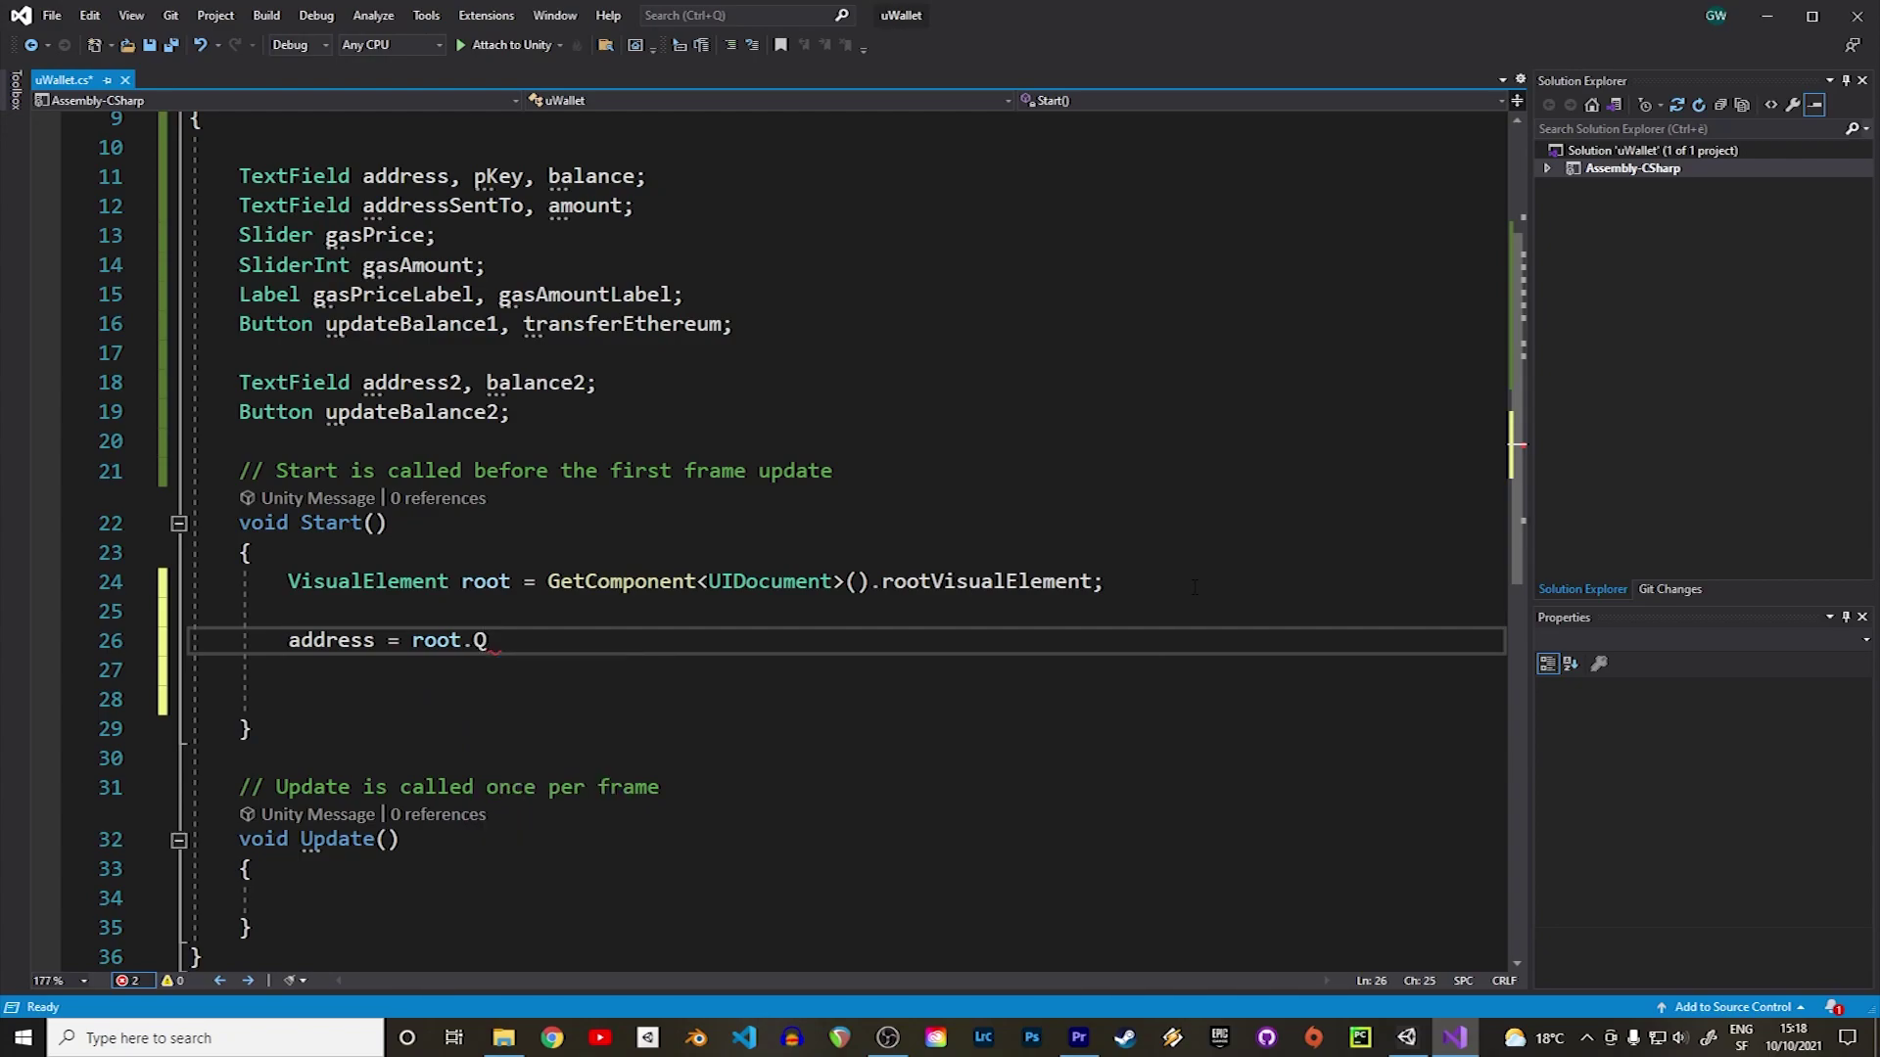
{"action": "type", "text": "<Text>"}
{"action": "key", "text": "Tab"}
{"action": "type", "text": "(\""}
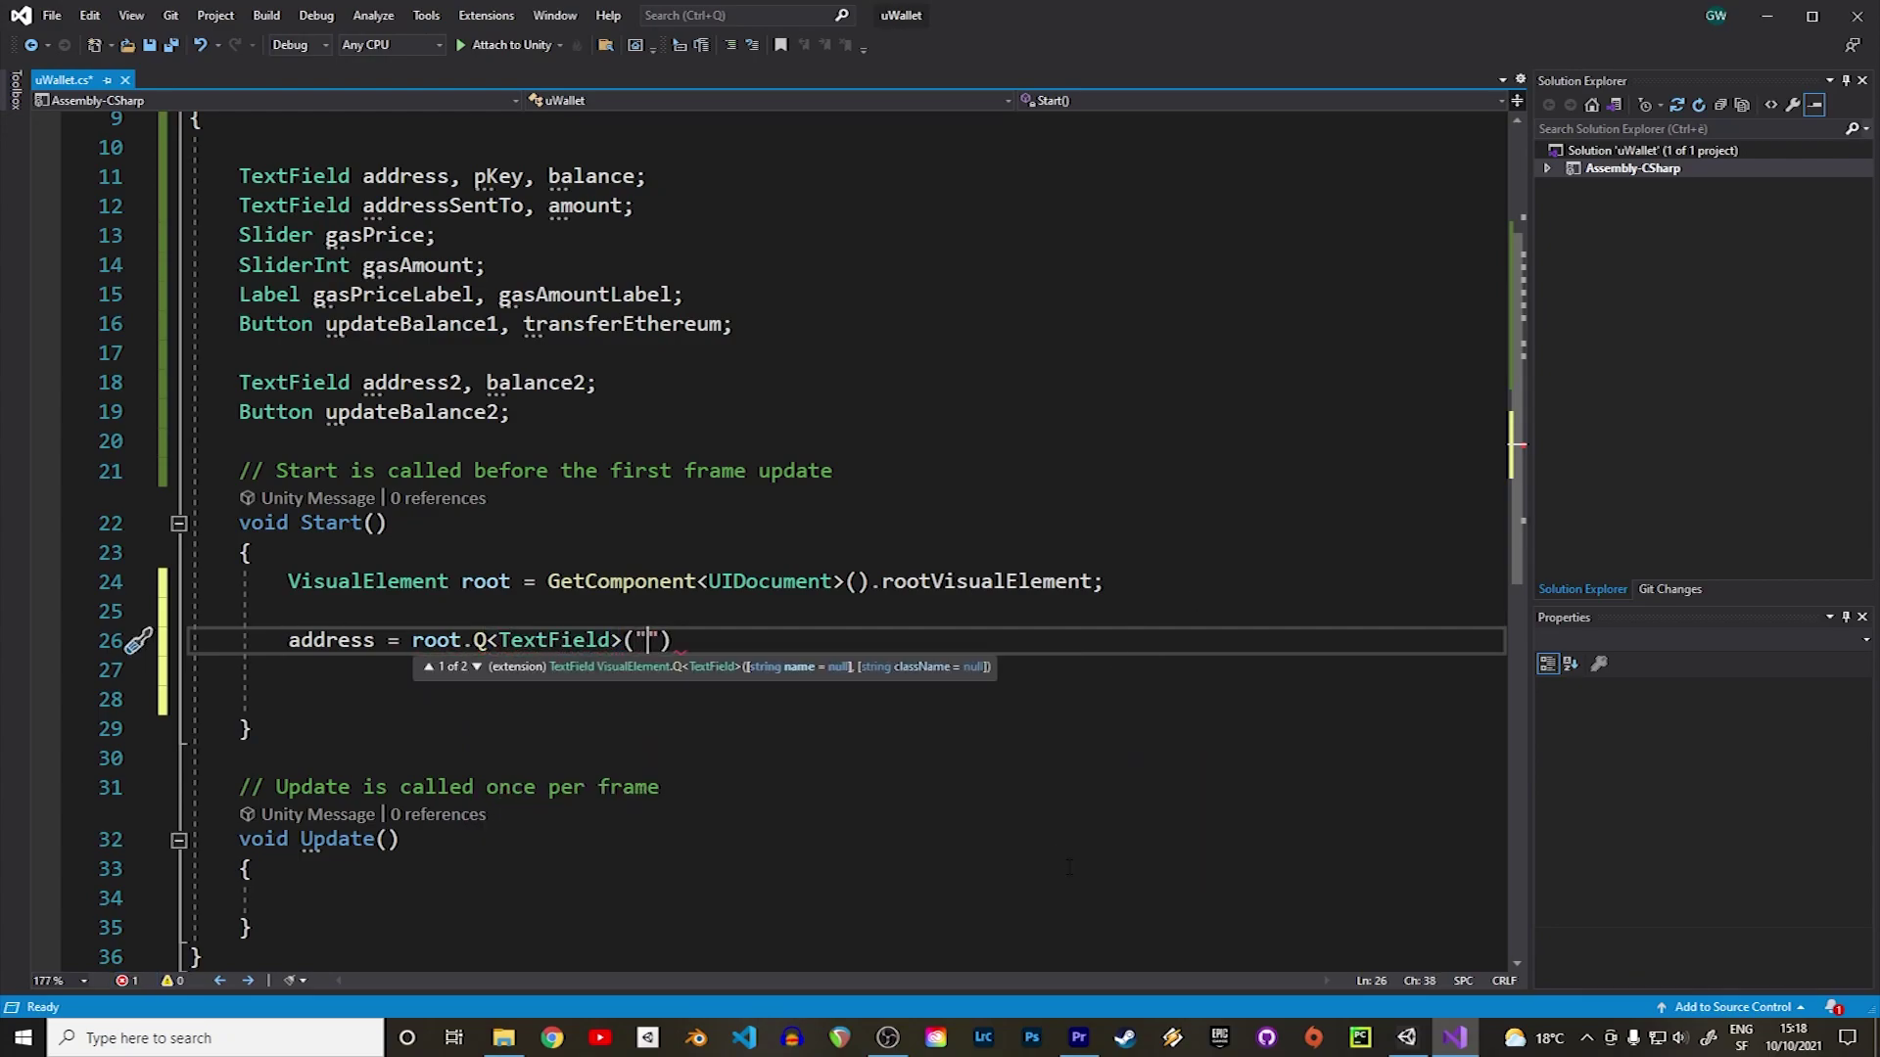
{"action": "left_click", "coordinate": [1407, 1038]}
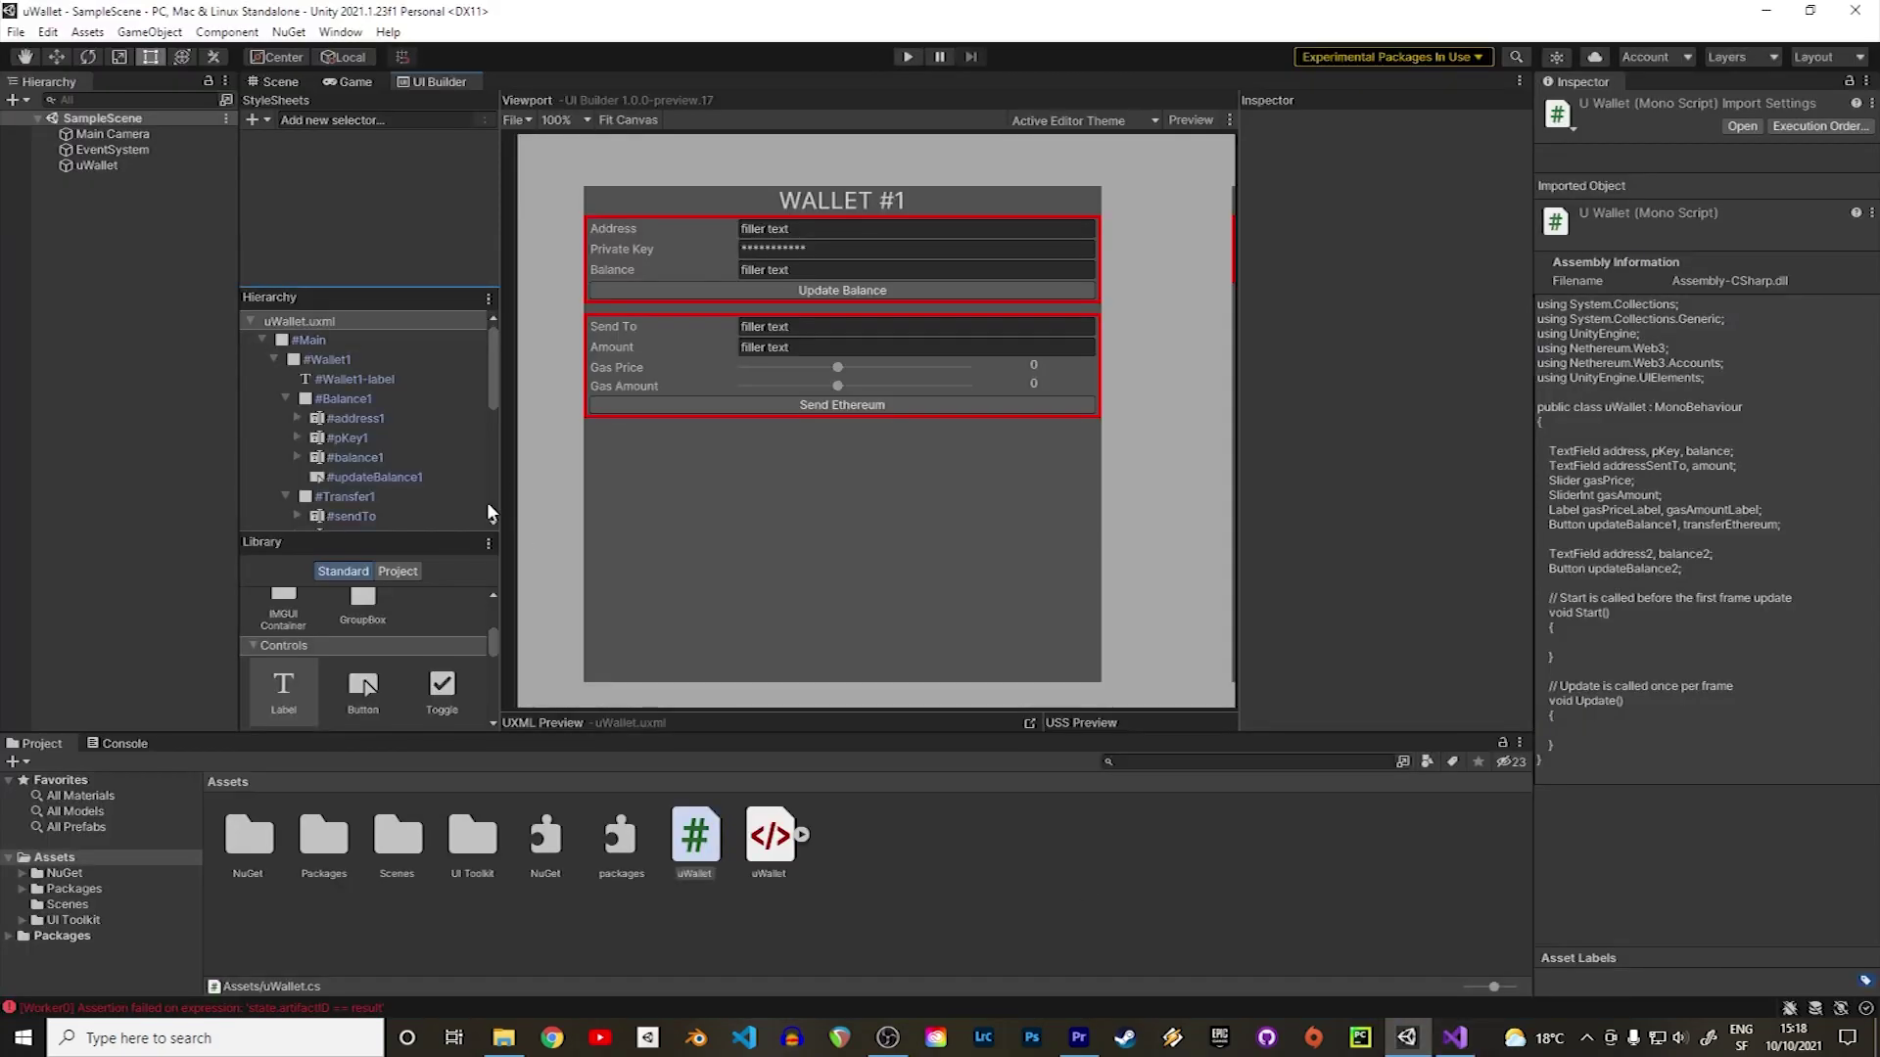
{"action": "left_click", "coordinate": [401, 418]}
{"action": "left_click", "coordinate": [1455, 1038]}
{"action": "type", "text": "address1\");"}
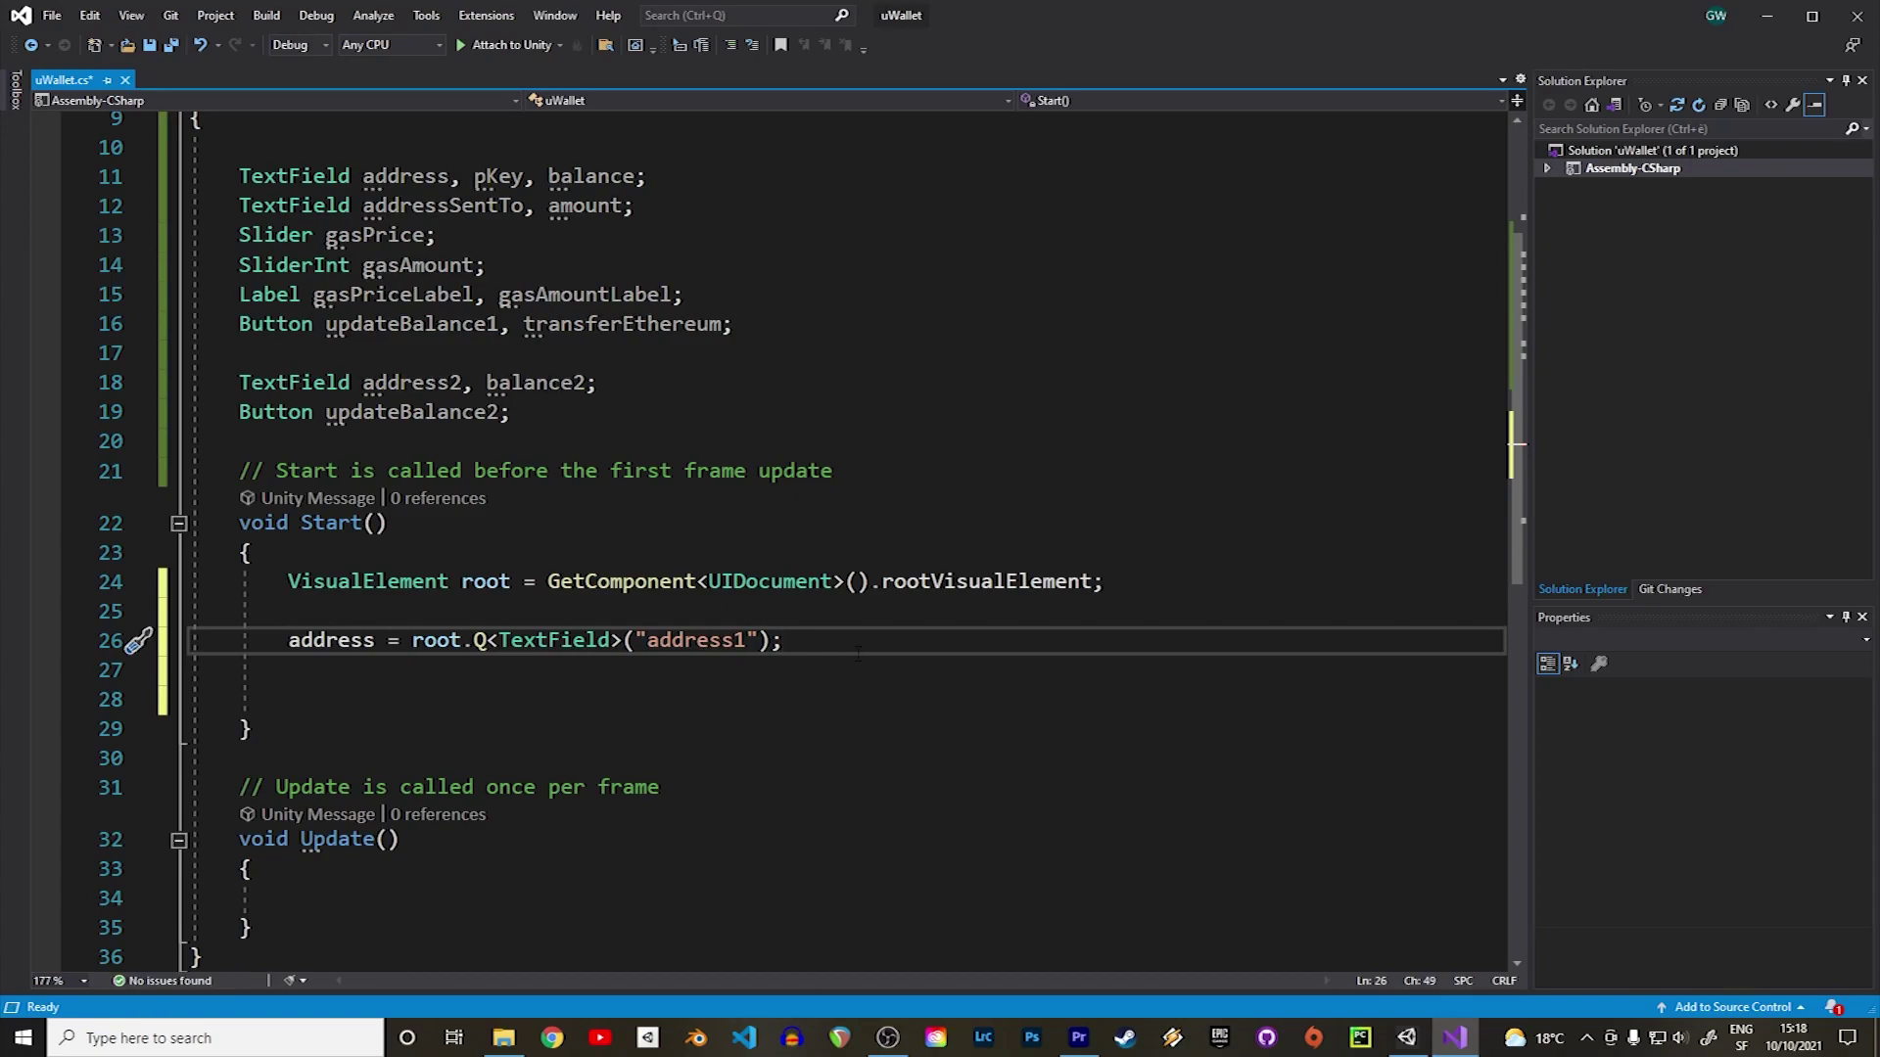
Add TextField lookups for pKey1, balance1, addressSentTo and amount.
{"action": "key", "text": "Return"}
{"action": "type", "text": "pKey = root.Q<Tex>"}
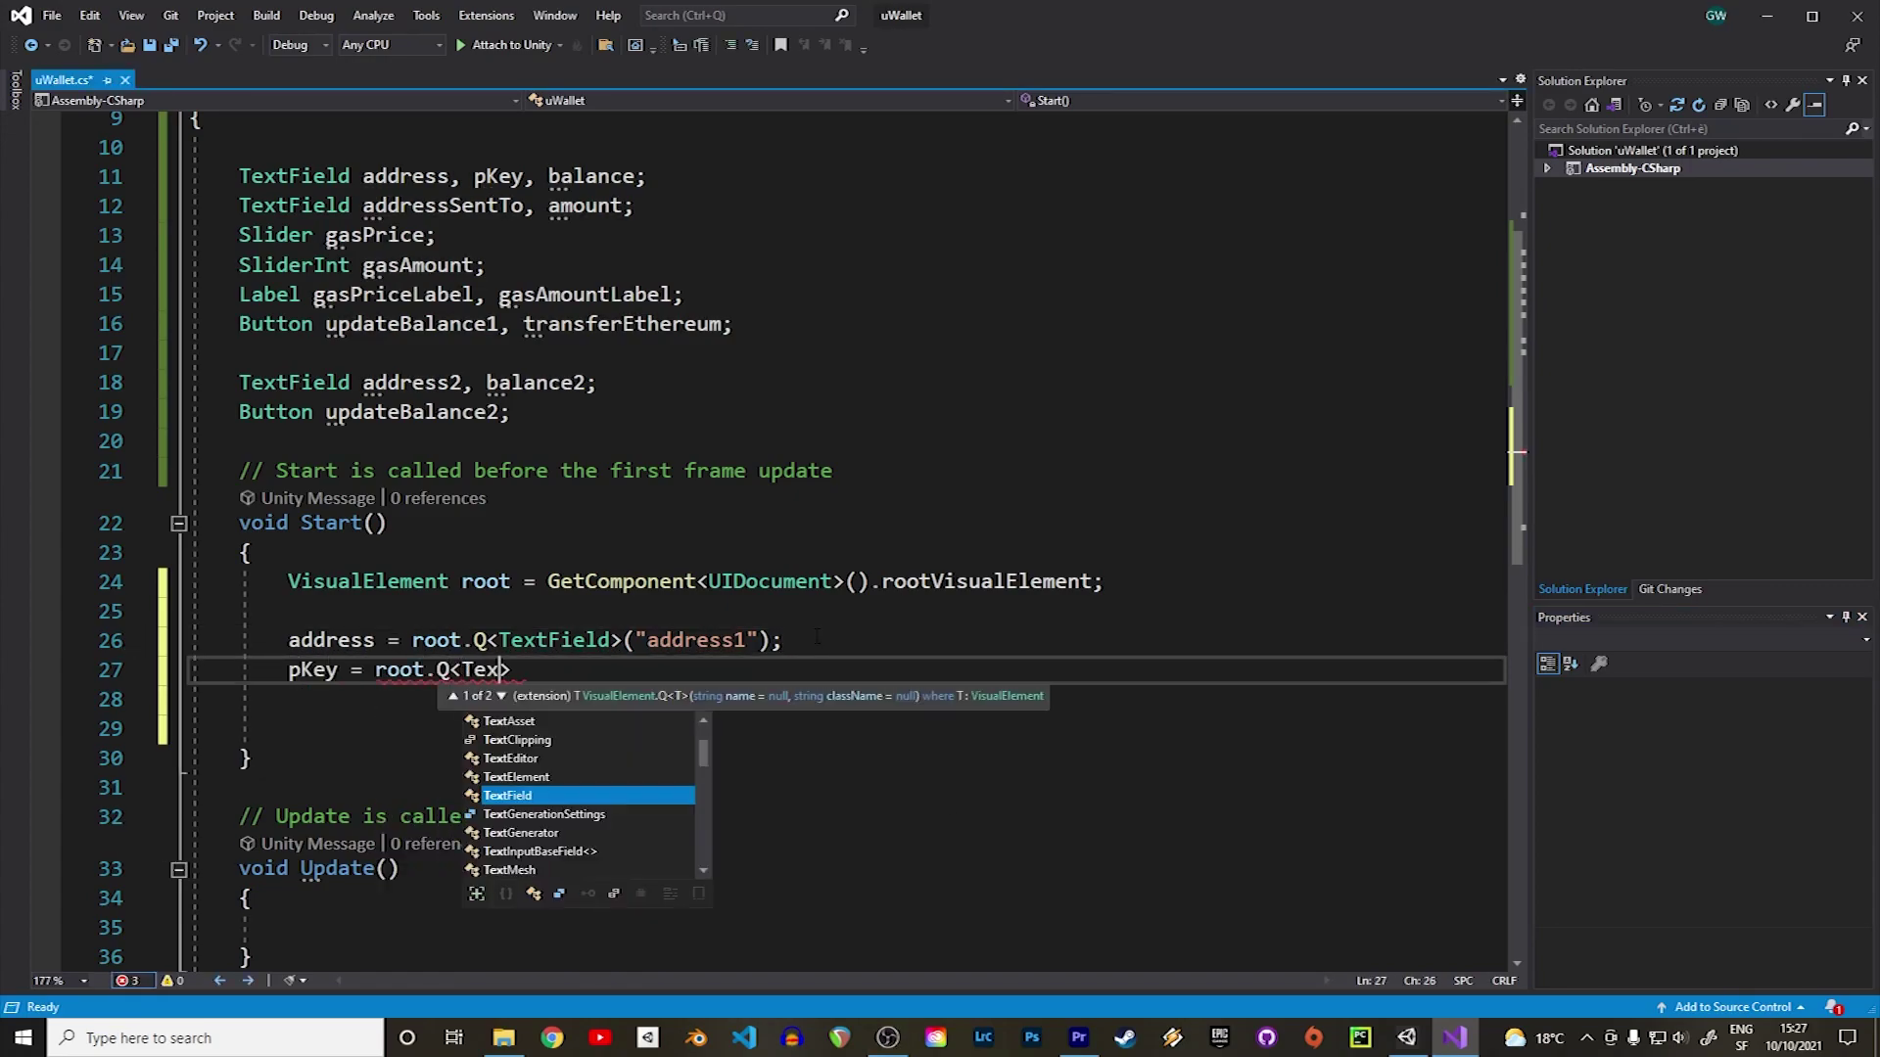
{"action": "type", "text": "tField>(\"pKey1\");"}
{"action": "key", "text": "ctrl+d"}
{"action": "key", "text": "ctrl+d"}
{"action": "key", "text": "ctrl+d"}
{"action": "double_click", "coordinate": [312, 699]}
{"action": "type", "text": "balance"}
{"action": "double_click", "coordinate": [642, 699]}
{"action": "type", "text": "balance1"}
{"action": "double_click", "coordinate": [312, 728]}
{"action": "type", "text": "addressSentTo"}
{"action": "double_click", "coordinate": [312, 758]}
{"action": "type", "text": "amount"}
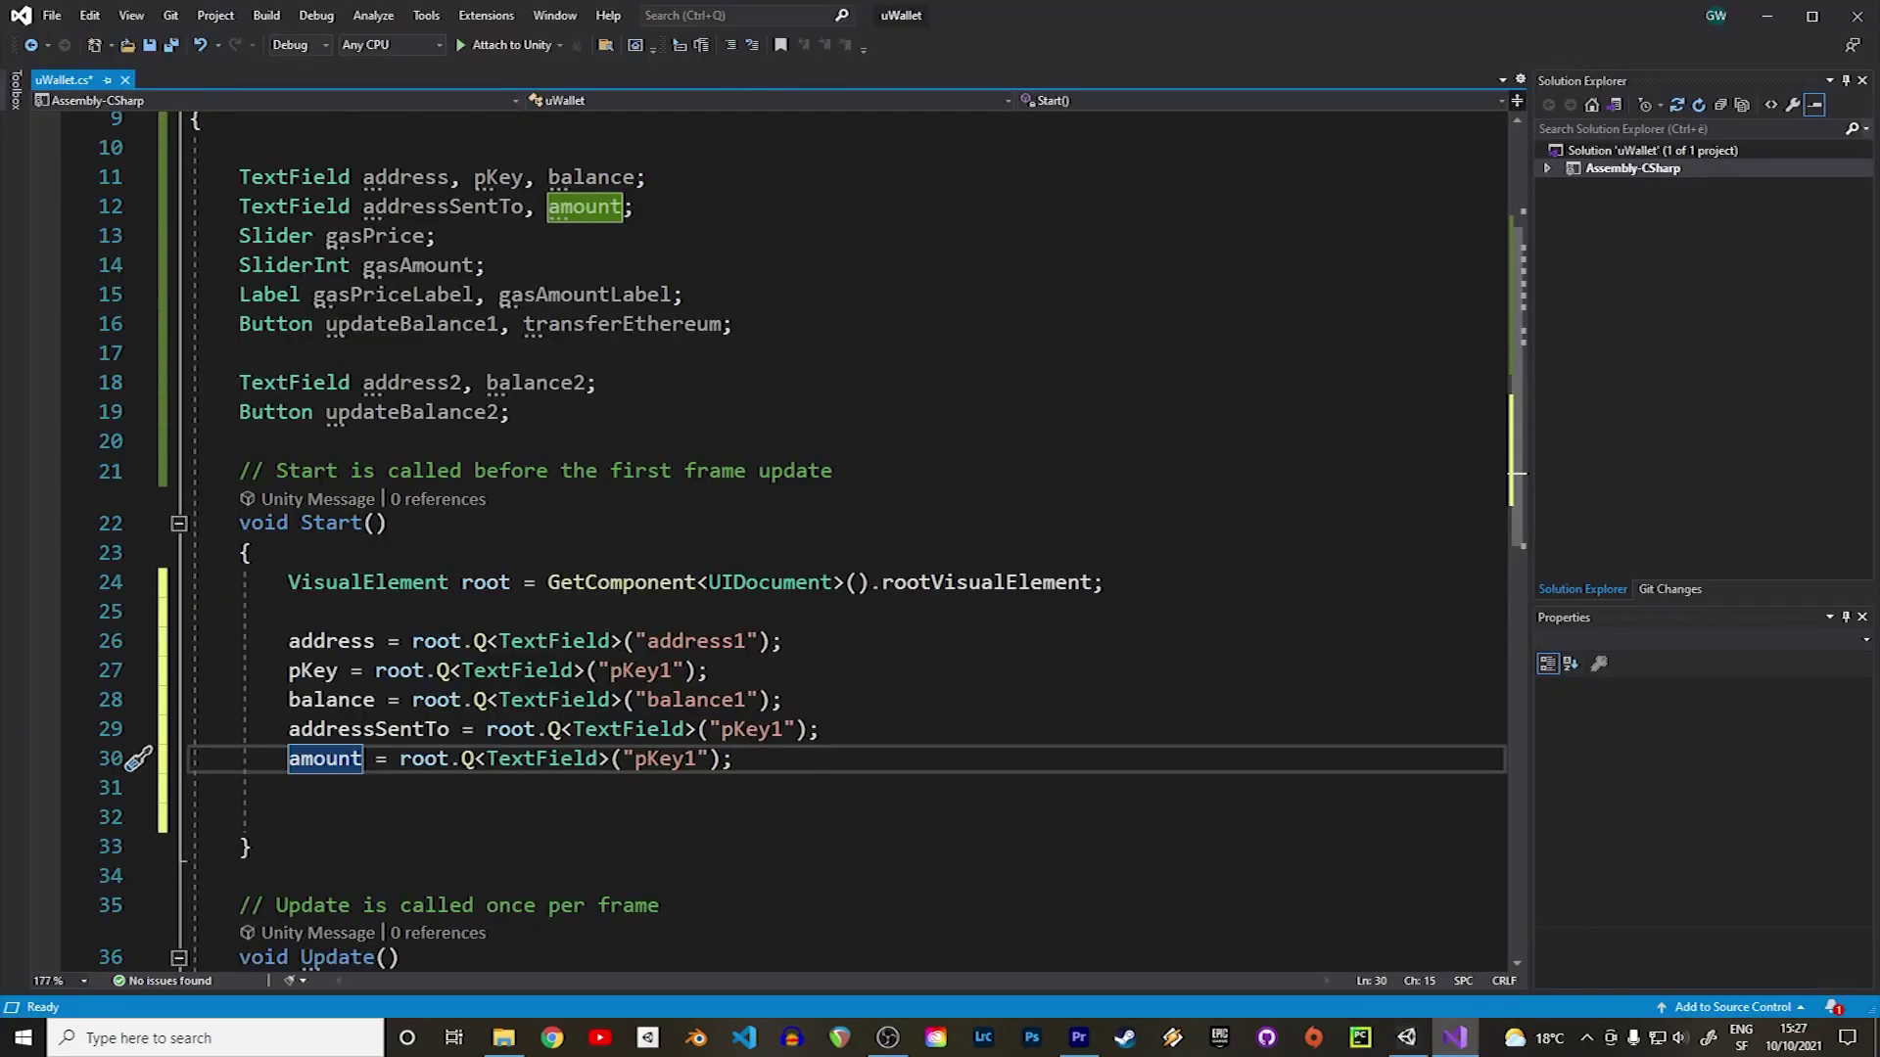
{"action": "type", "text": "sentToamou"}
{"action": "type", "text": "nt"}
{"action": "key", "text": "End"}
{"action": "key", "text": "Return"}
{"action": "key", "text": "Return"}
Look up the gasPrice Slider and gasAmount SliderInt.
{"action": "type", "text": "gasPrice = root.Q<Slider>(\"gasPrice\");"}
{"action": "scroll", "coordinate": [488, 823], "scroll_direction": "down", "scroll_amount": 2}
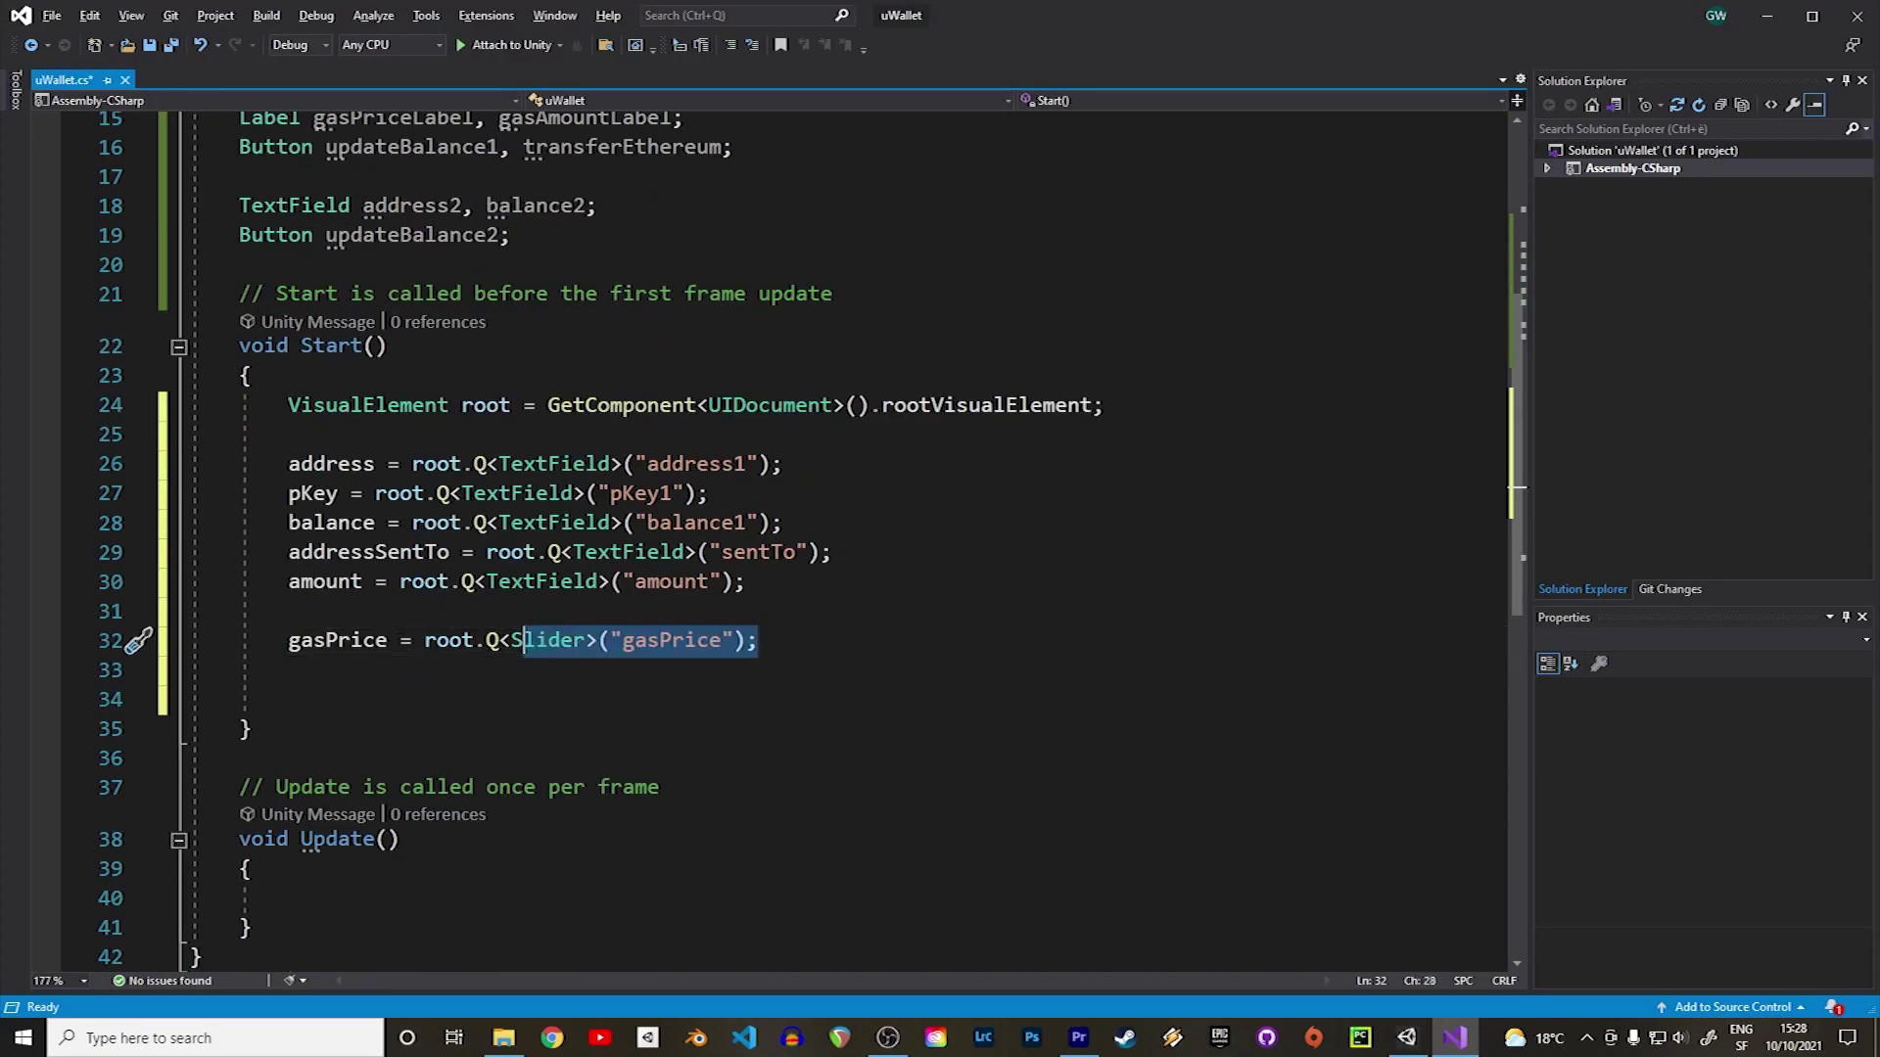
{"action": "key", "text": "ctrl+d"}
{"action": "double_click", "coordinate": [290, 672]}
{"action": "type", "text": "gasAm"}
{"action": "key", "text": "Tab"}
{"action": "type", "text": "Int>(\"gasAmount"}
Look up the gasPriceLabel and gasAmountLabel Labels.
{"action": "key", "text": "End"}
{"action": "key", "text": "Return"}
{"action": "type", "text": "gasPriceLabel = root.Q<Label>()\"gasPriceLabel\");"}
{"action": "key", "text": "Return"}
{"action": "scroll", "coordinate": [881, 636], "scroll_direction": "down", "scroll_amount": 1}
{"action": "type", "text": "gasAmountLabel = root"}
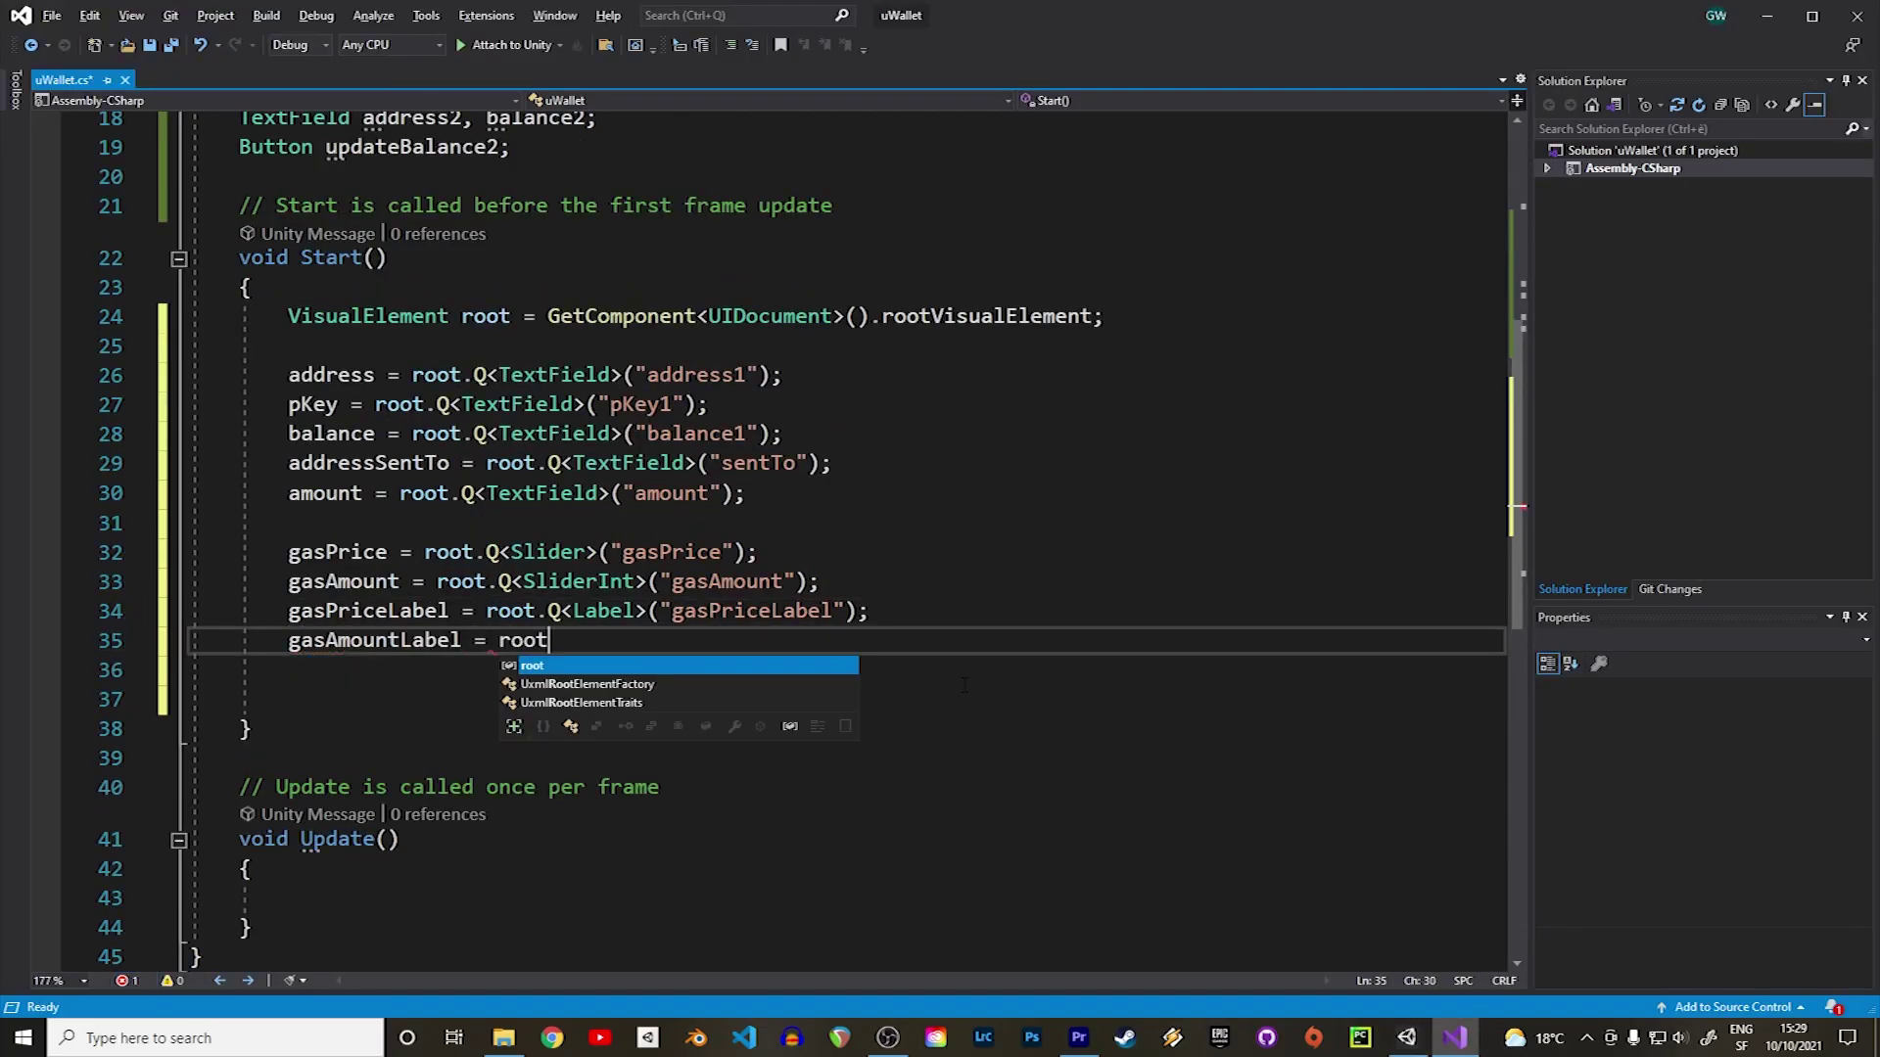
{"action": "type", "text": ".Q<Label>(\"gasP"}
{"action": "key", "text": "BackSpace"}
{"action": "type", "text": "AmountLabel\");"}
Look up the updateBalance1 button and the sendButton as transferEthereum.
{"action": "key", "text": "Return"}
{"action": "key", "text": "Return"}
{"action": "type", "text": "updateBalance1 ="}
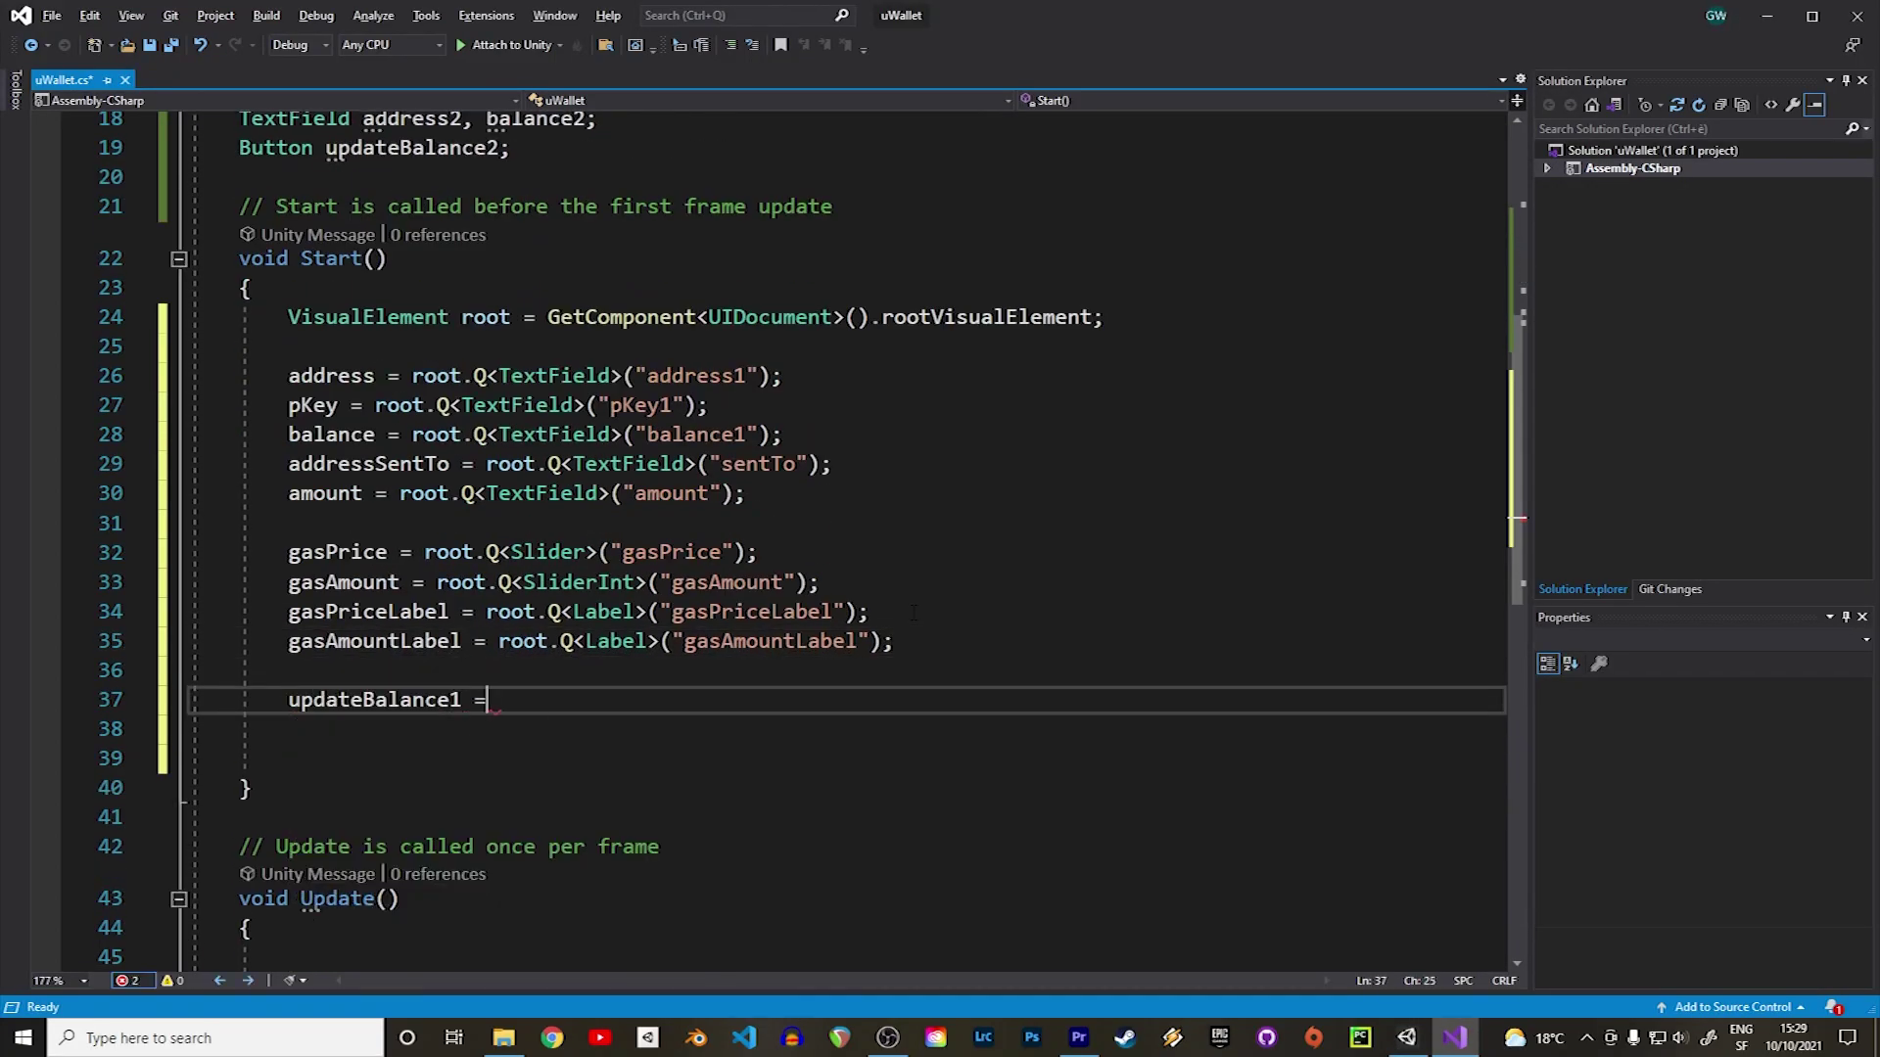
{"action": "type", "text": " root.Q<Button>(\"updateBalance1\");"}
{"action": "key", "text": "Return"}
{"action": "scroll", "coordinate": [842, 538], "scroll_direction": "up", "scroll_amount": 1}
{"action": "type", "text": "transferEthereum = root.Q<Button>(\"sendButton\");"}
{"action": "key", "text": "Return"}
{"action": "key", "text": "Return"}
{"action": "scroll", "coordinate": [742, 769], "scroll_direction": "down", "scroll_amount": 1}
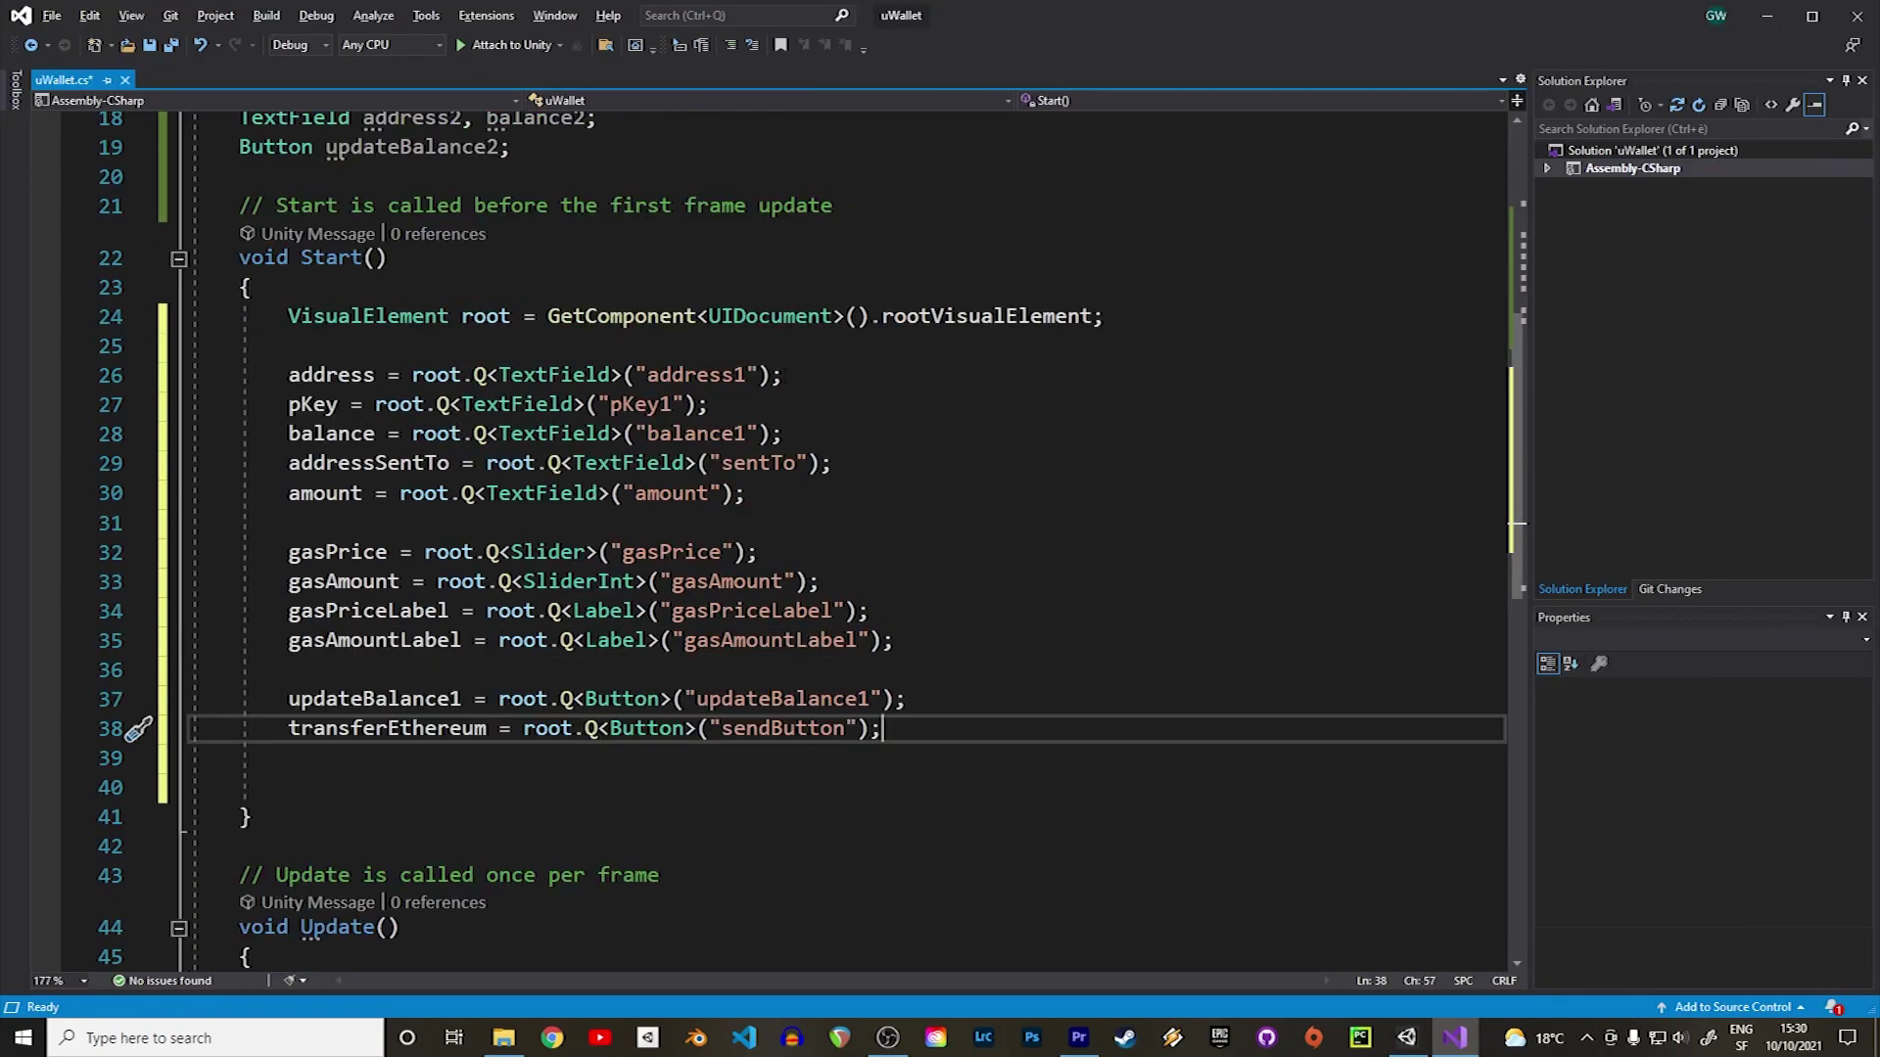
Add Wallet 2 lookups for address2, balance2 and updateBalance2, then save.
{"action": "type", "text": "address2 = root.Q<TextField>(\"address2"}
{"action": "key", "text": "End"}
{"action": "key", "text": "Return"}
{"action": "type", "text": "balance2 = root.Q<TextField>(\"balance2\");"}
{"action": "key", "text": "Return"}
{"action": "type", "text": "updateBalance2 = root.Q<Button>(\"updateBalance1"}
{"action": "key", "text": "BackSpace"}
{"action": "type", "text": "2"}
{"action": "key", "text": "End"}
{"action": "key", "text": "ctrl+s"}
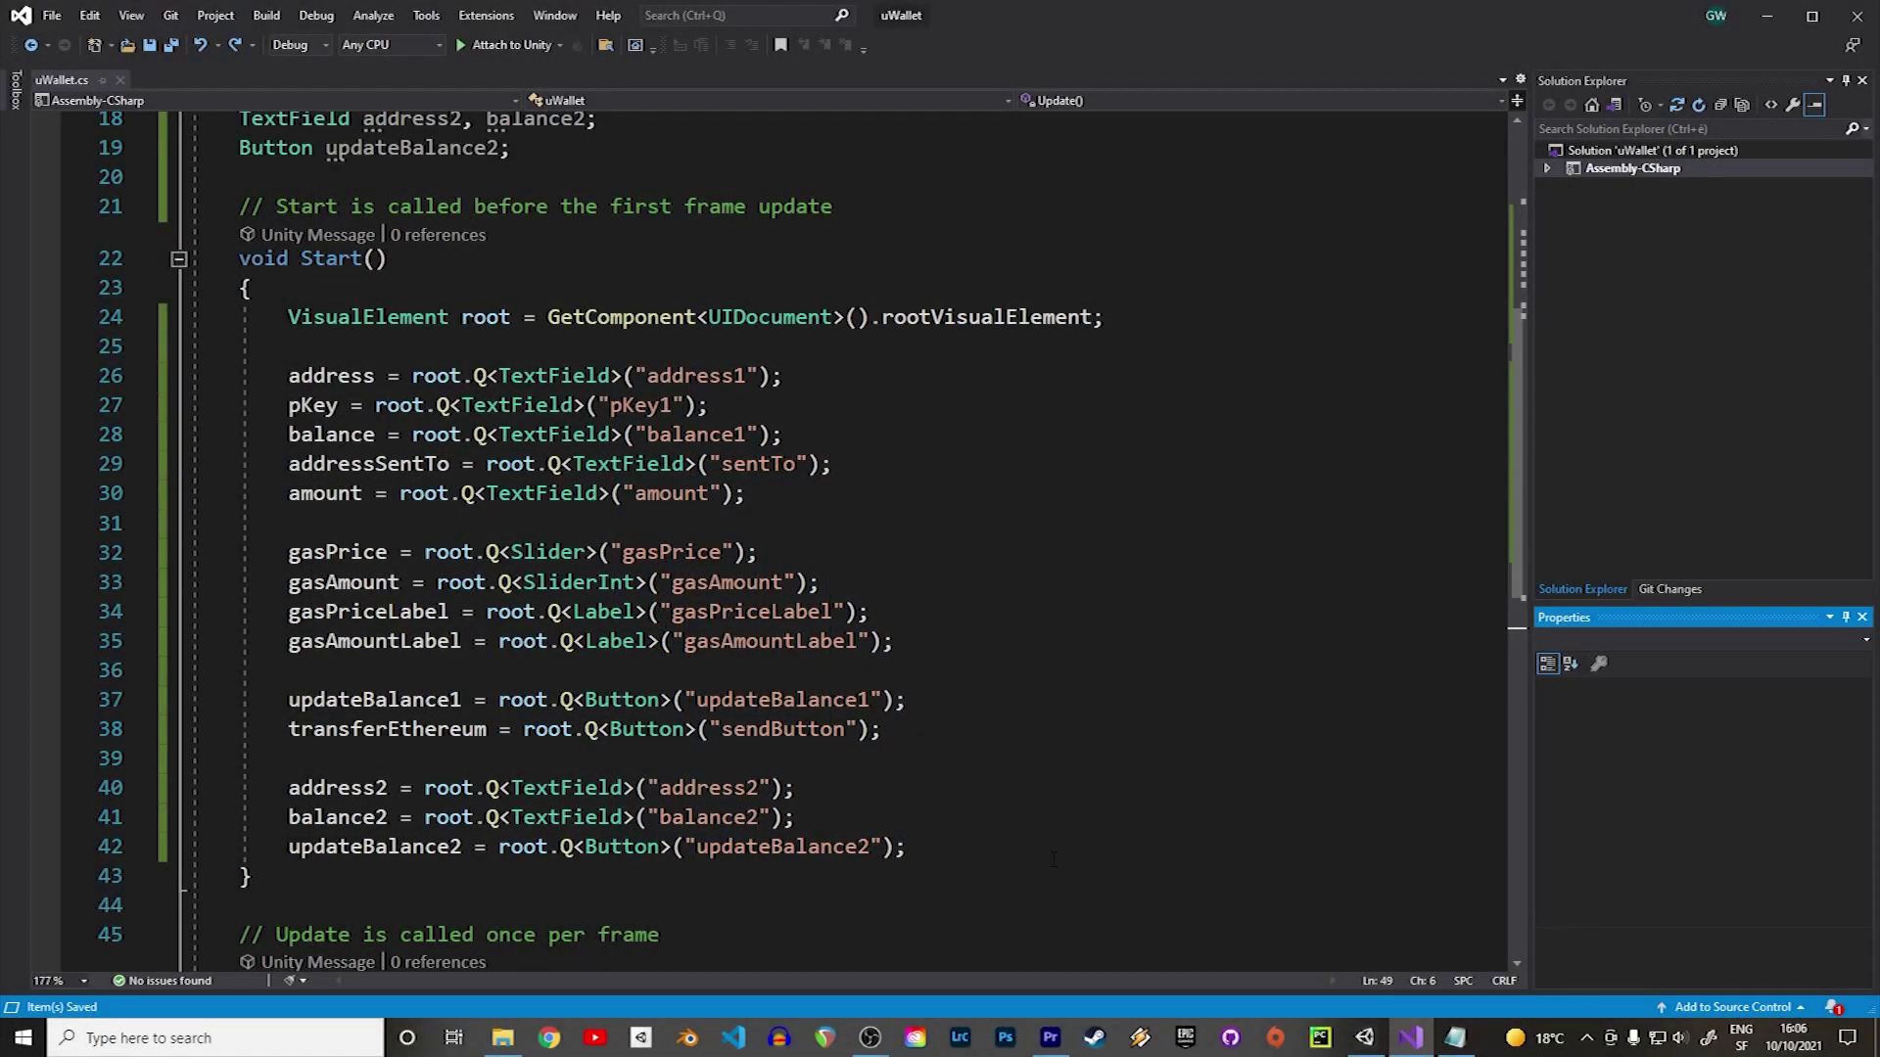
Below Update(), add empty private async void UpdateBalanceAsync(string account, TextField accountBalance) and save.
{"action": "scroll", "coordinate": [1053, 859], "scroll_direction": "down", "scroll_amount": 6}
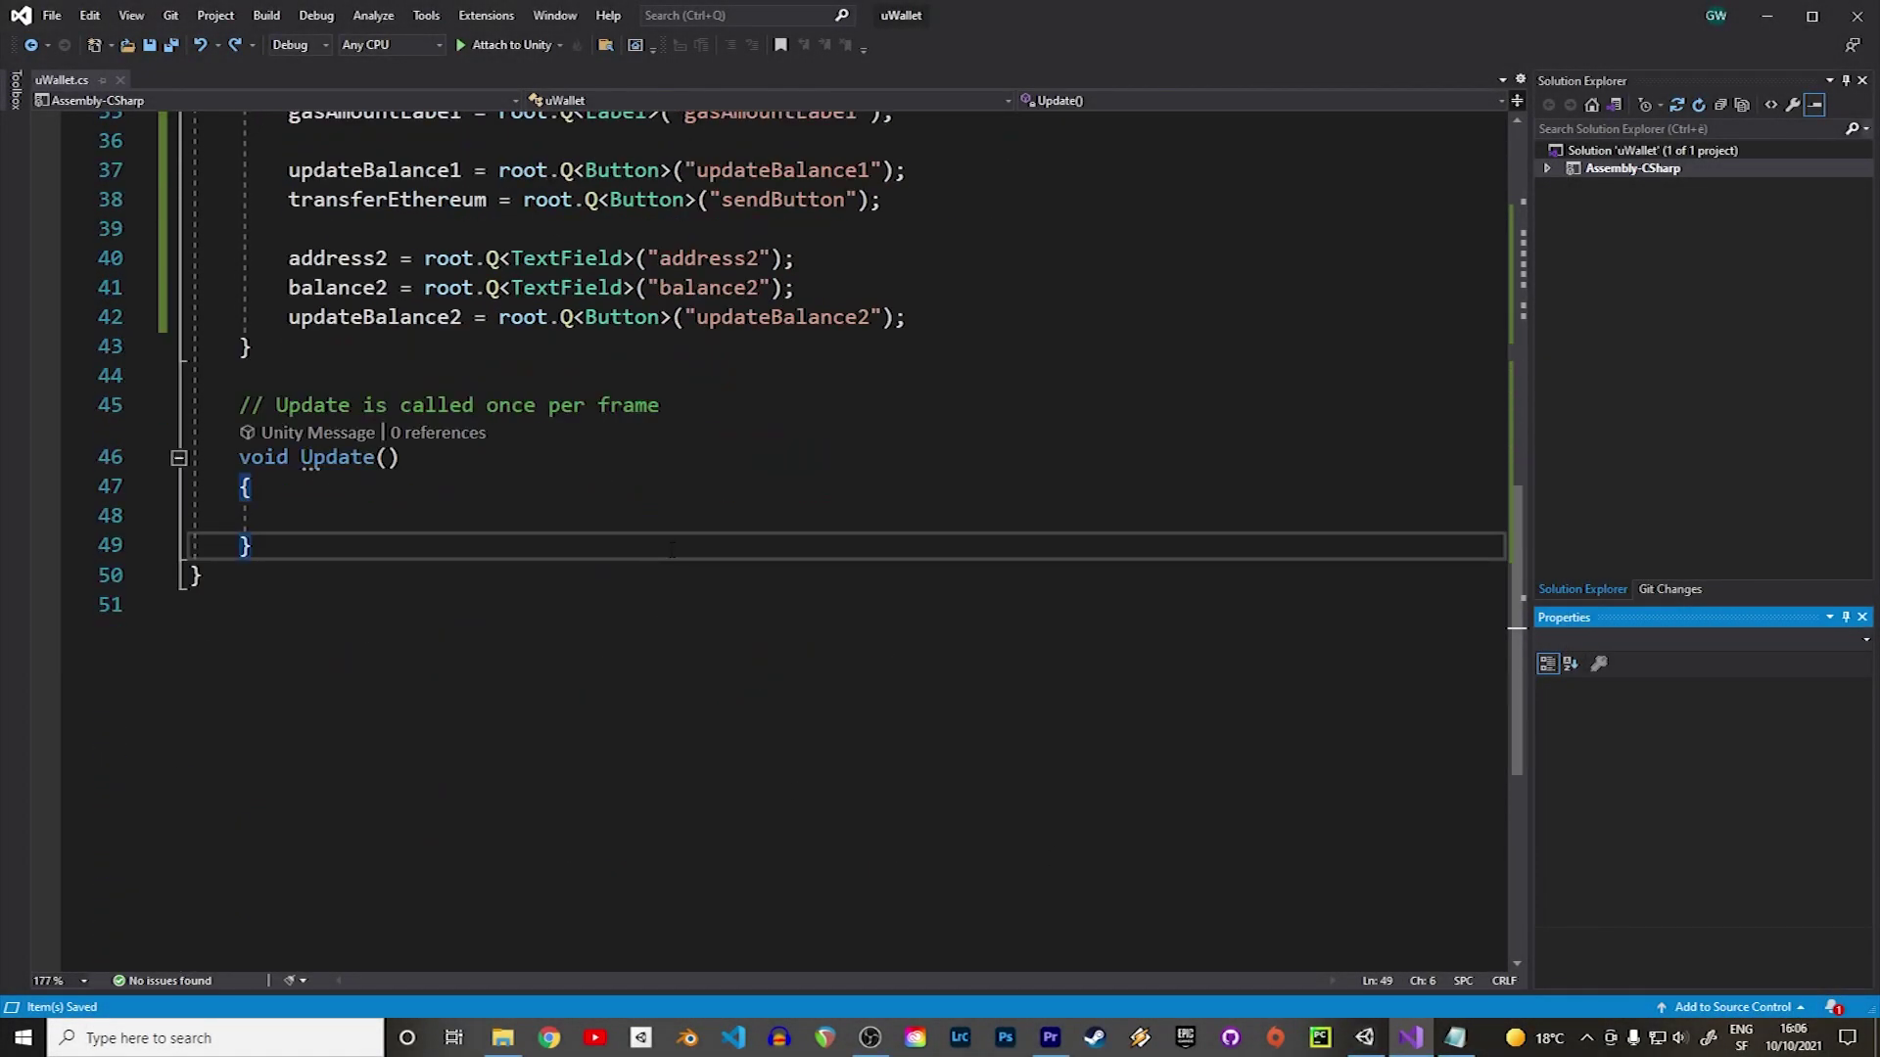
{"action": "key", "text": "Return"}
{"action": "key", "text": "Return"}
{"action": "type", "text": "private async vo"}
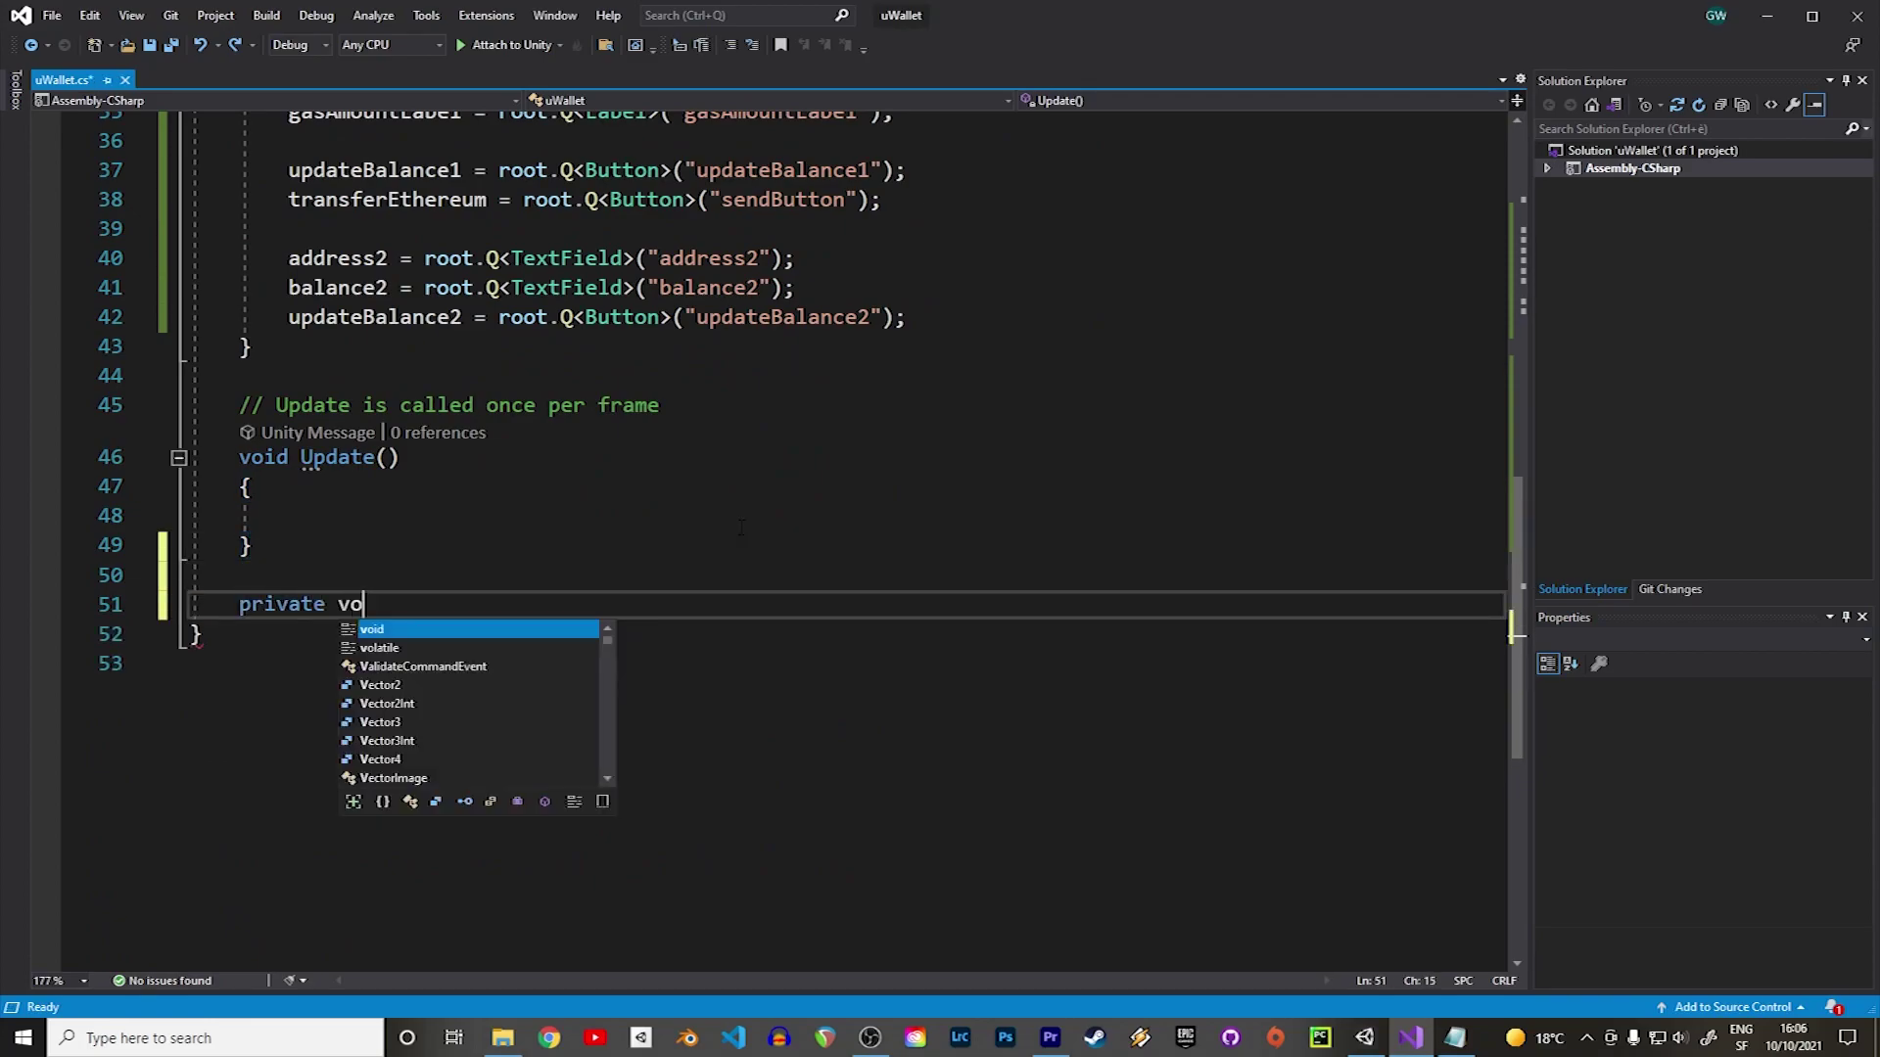
{"action": "type", "text": "id"}
{"action": "key", "text": "ctrl+Left"}
{"action": "type", "text": "async"}
{"action": "key", "text": "Right"}
{"action": "key", "text": "Right"}
{"action": "key", "text": "Right"}
{"action": "key", "text": "Right"}
{"action": "type", "text": "pdateBalanceAsync(string account, TextField accountBalance)"}
{"action": "key", "text": "Return"}
{"action": "type", "text": "{"}
{"action": "key", "text": "Return"}
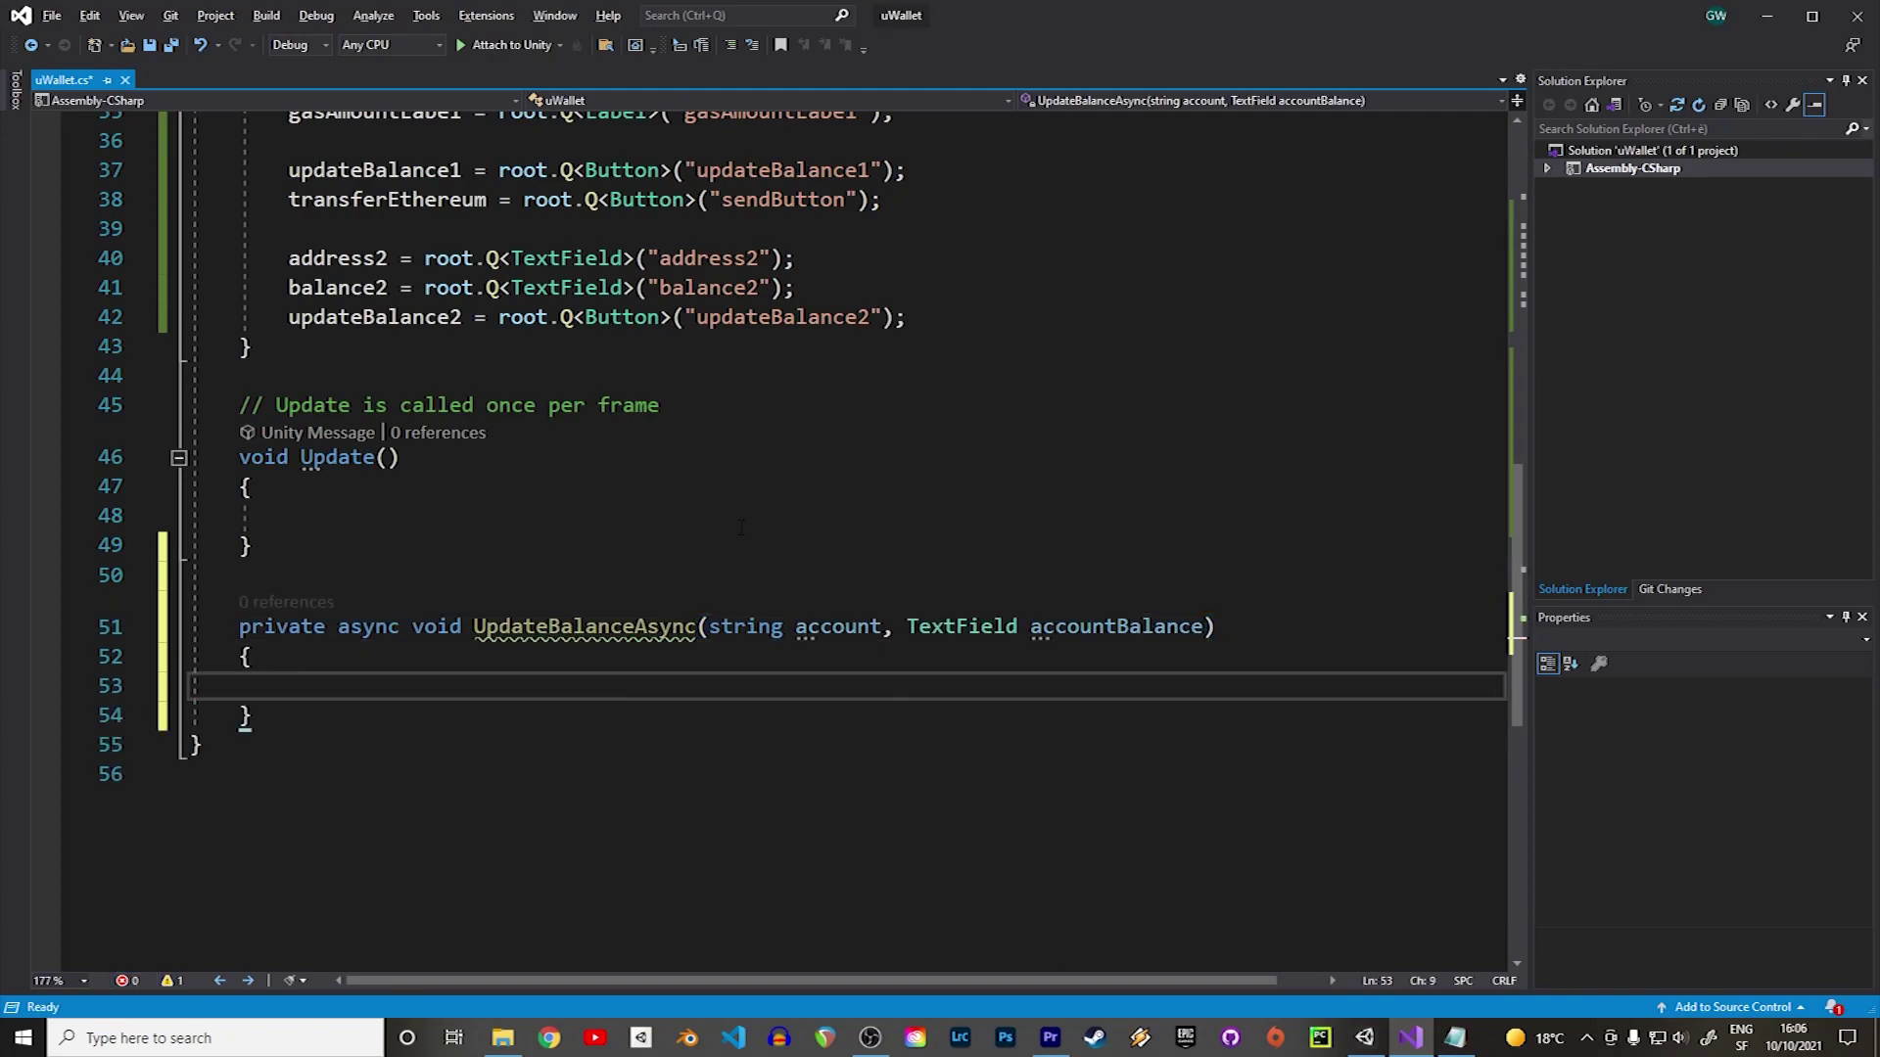
{"action": "key", "text": "ctrl+s"}
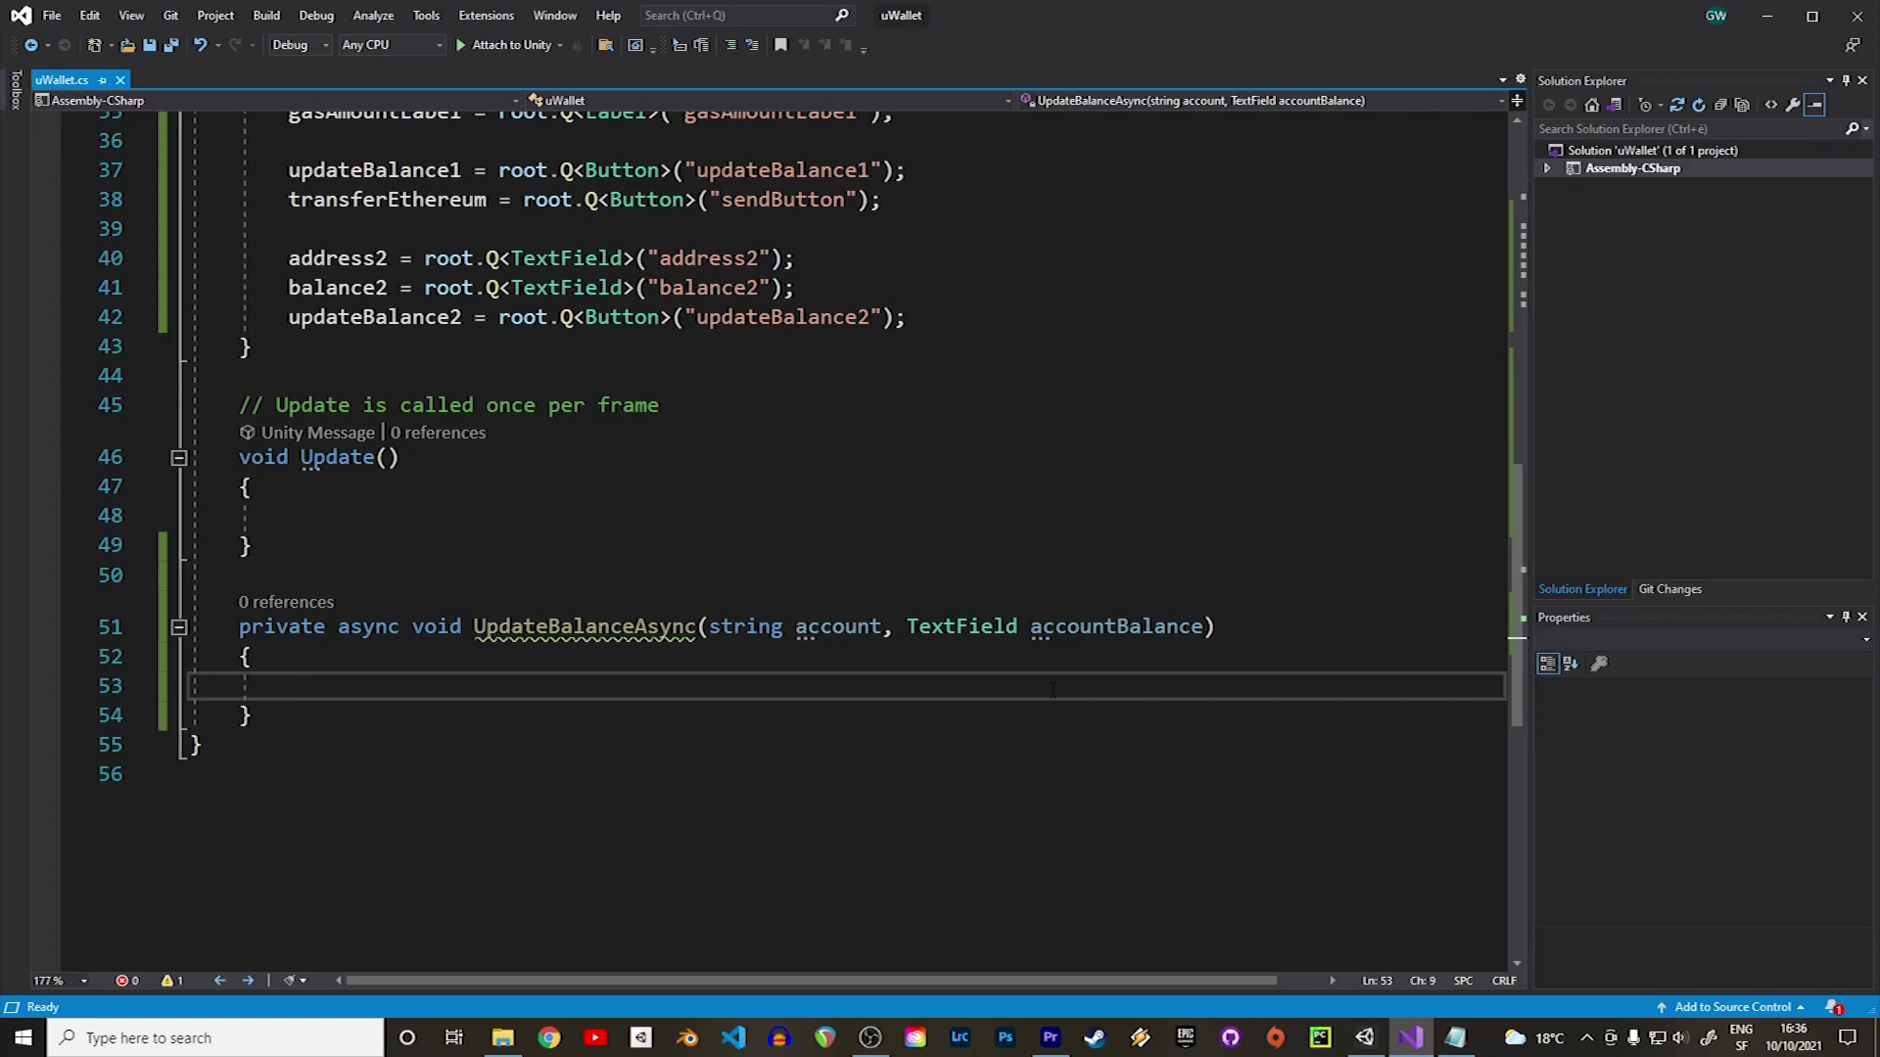
Connect Web3 to Ropsten via Infura and await GetBalance.SendRequestAsync(account) into balance.
{"action": "key", "text": "ctrl+v"}
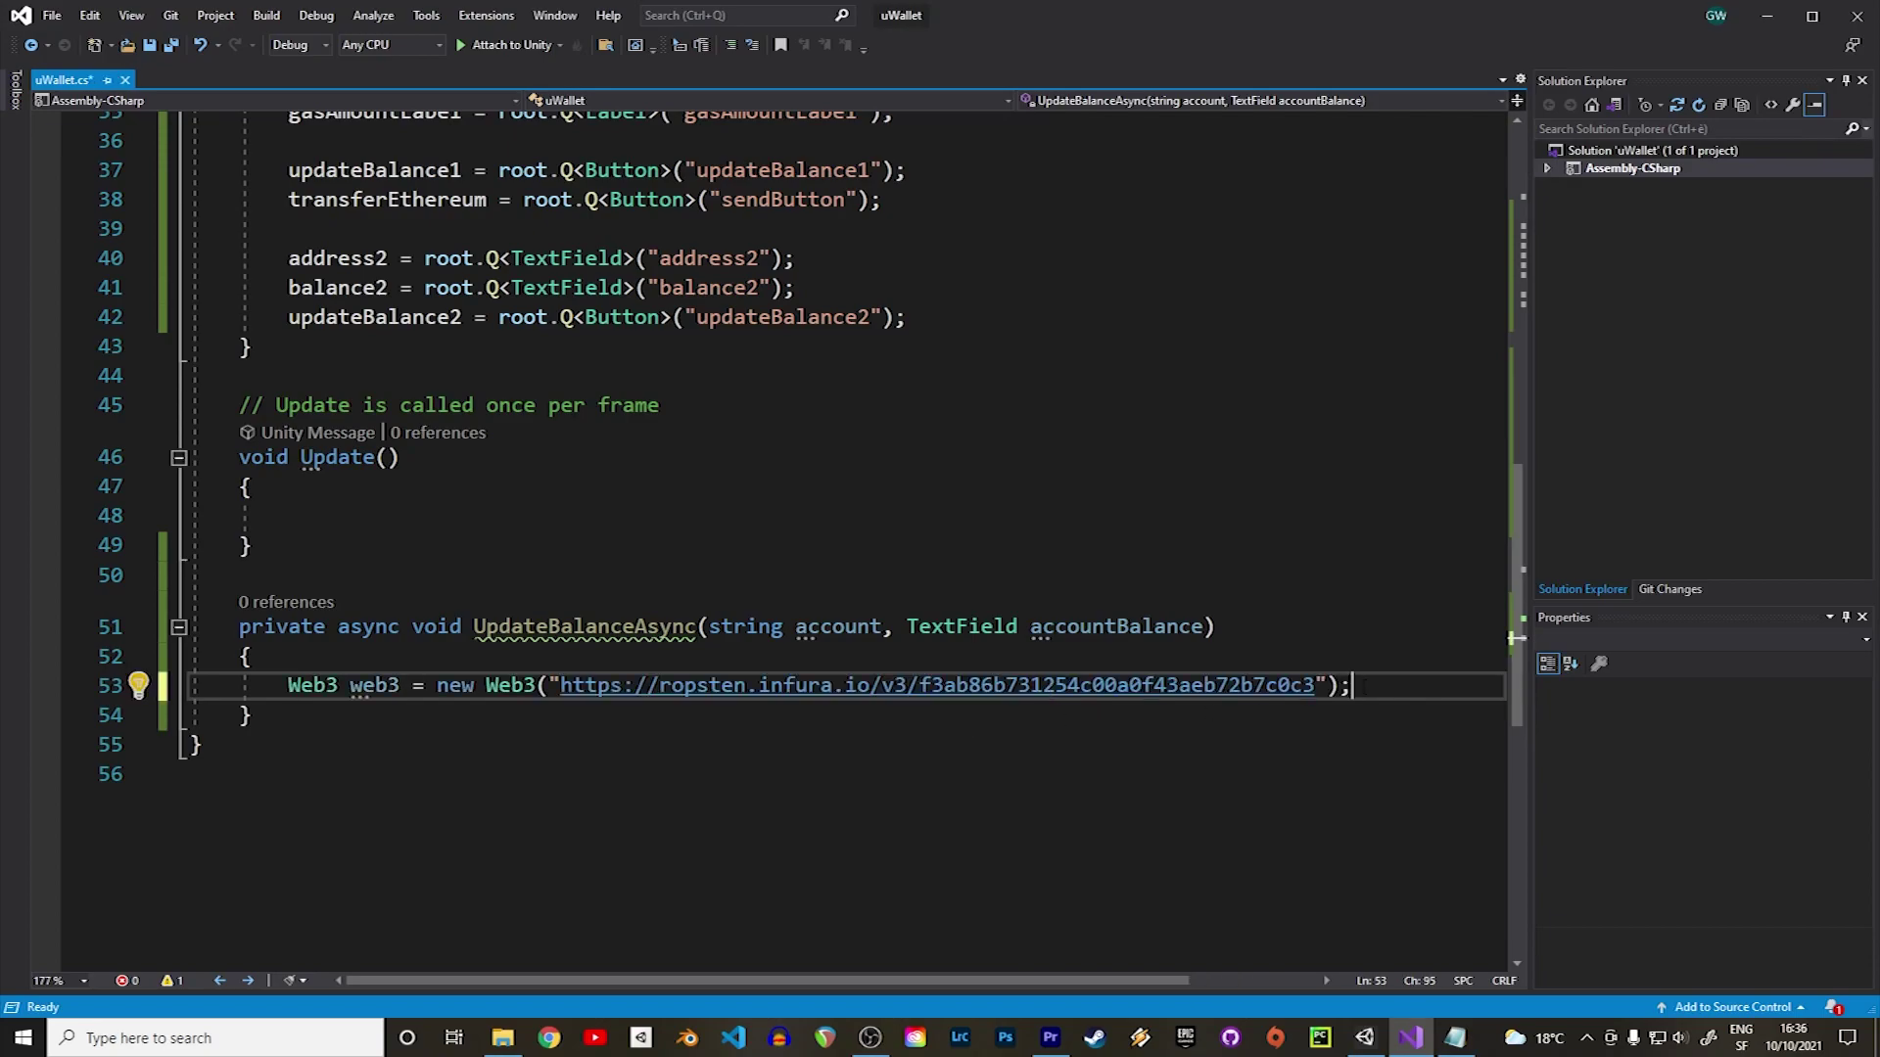
{"action": "key", "text": "Return"}
{"action": "key", "text": "Return"}
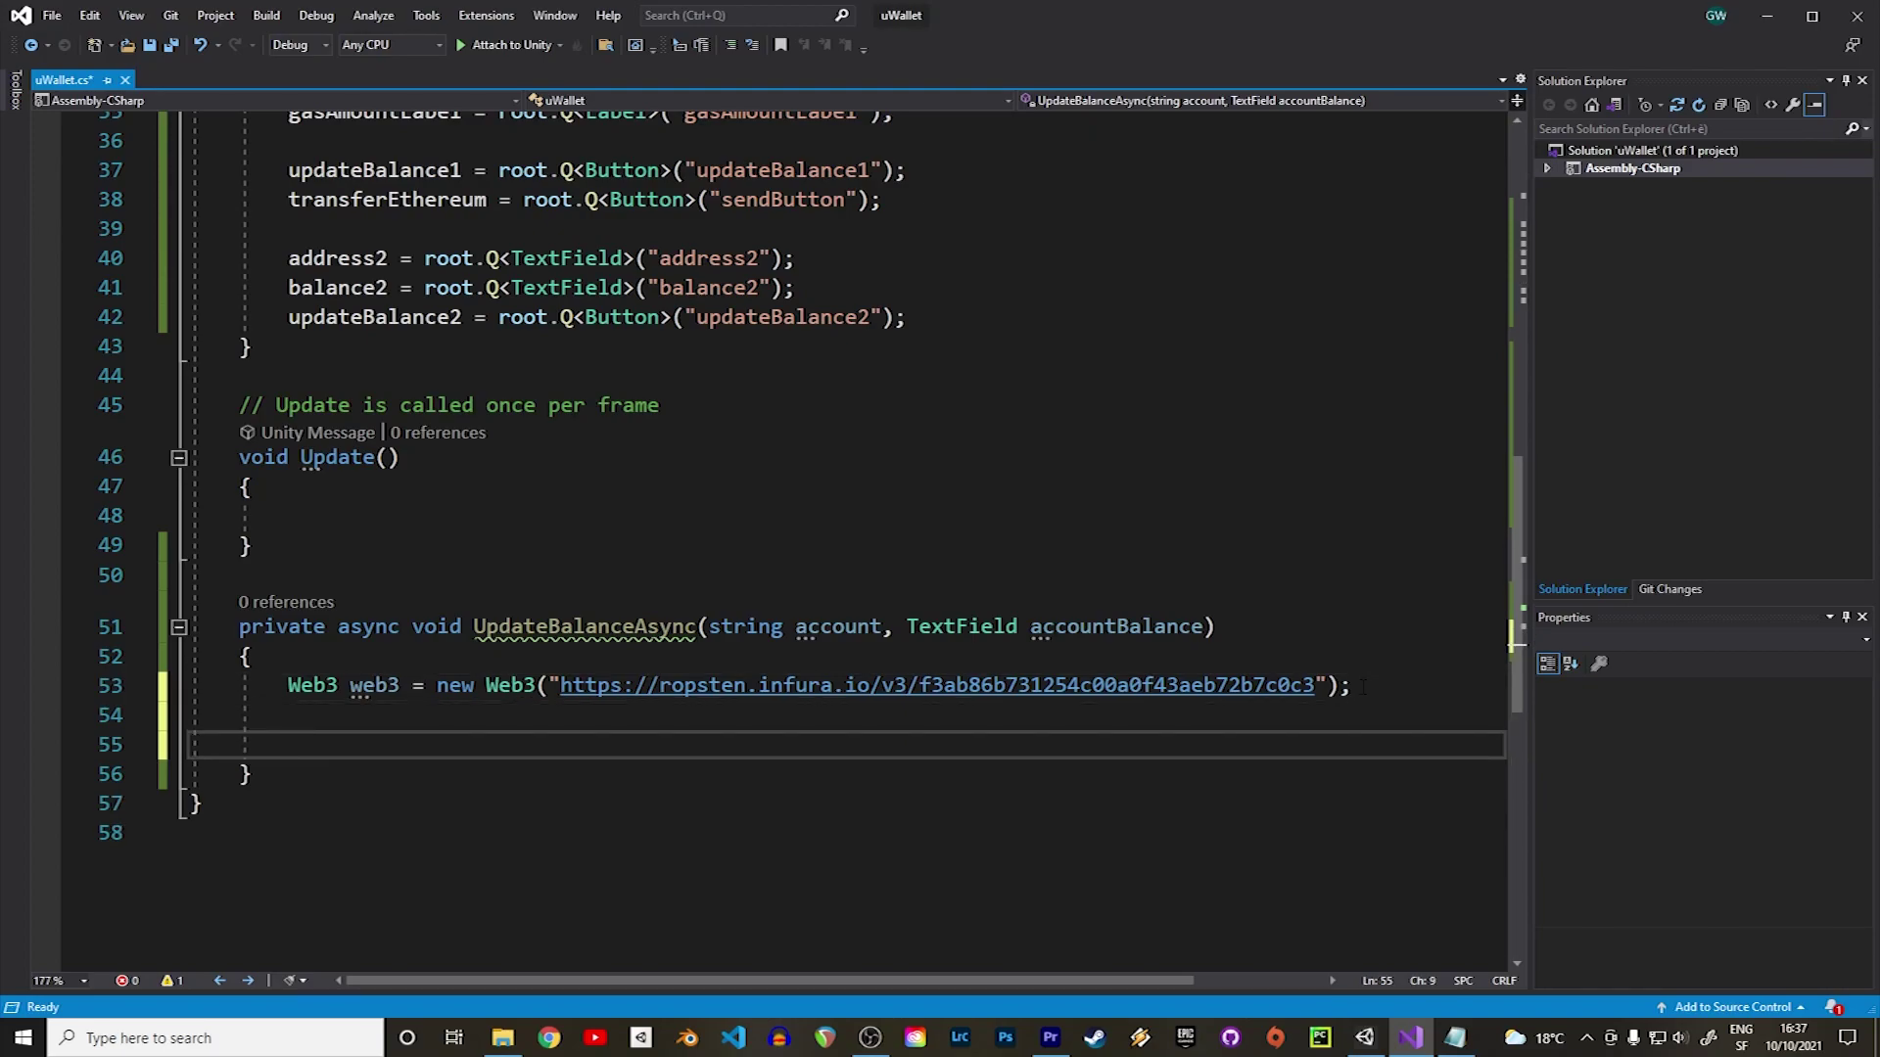
{"action": "type", "text": "web3.eth.GetBalance.s"}
{"action": "key", "text": "Tab"}
{"action": "type", "text": "(account);"}
{"action": "key", "text": "Home"}
{"action": "type", "text": "balance = await"}
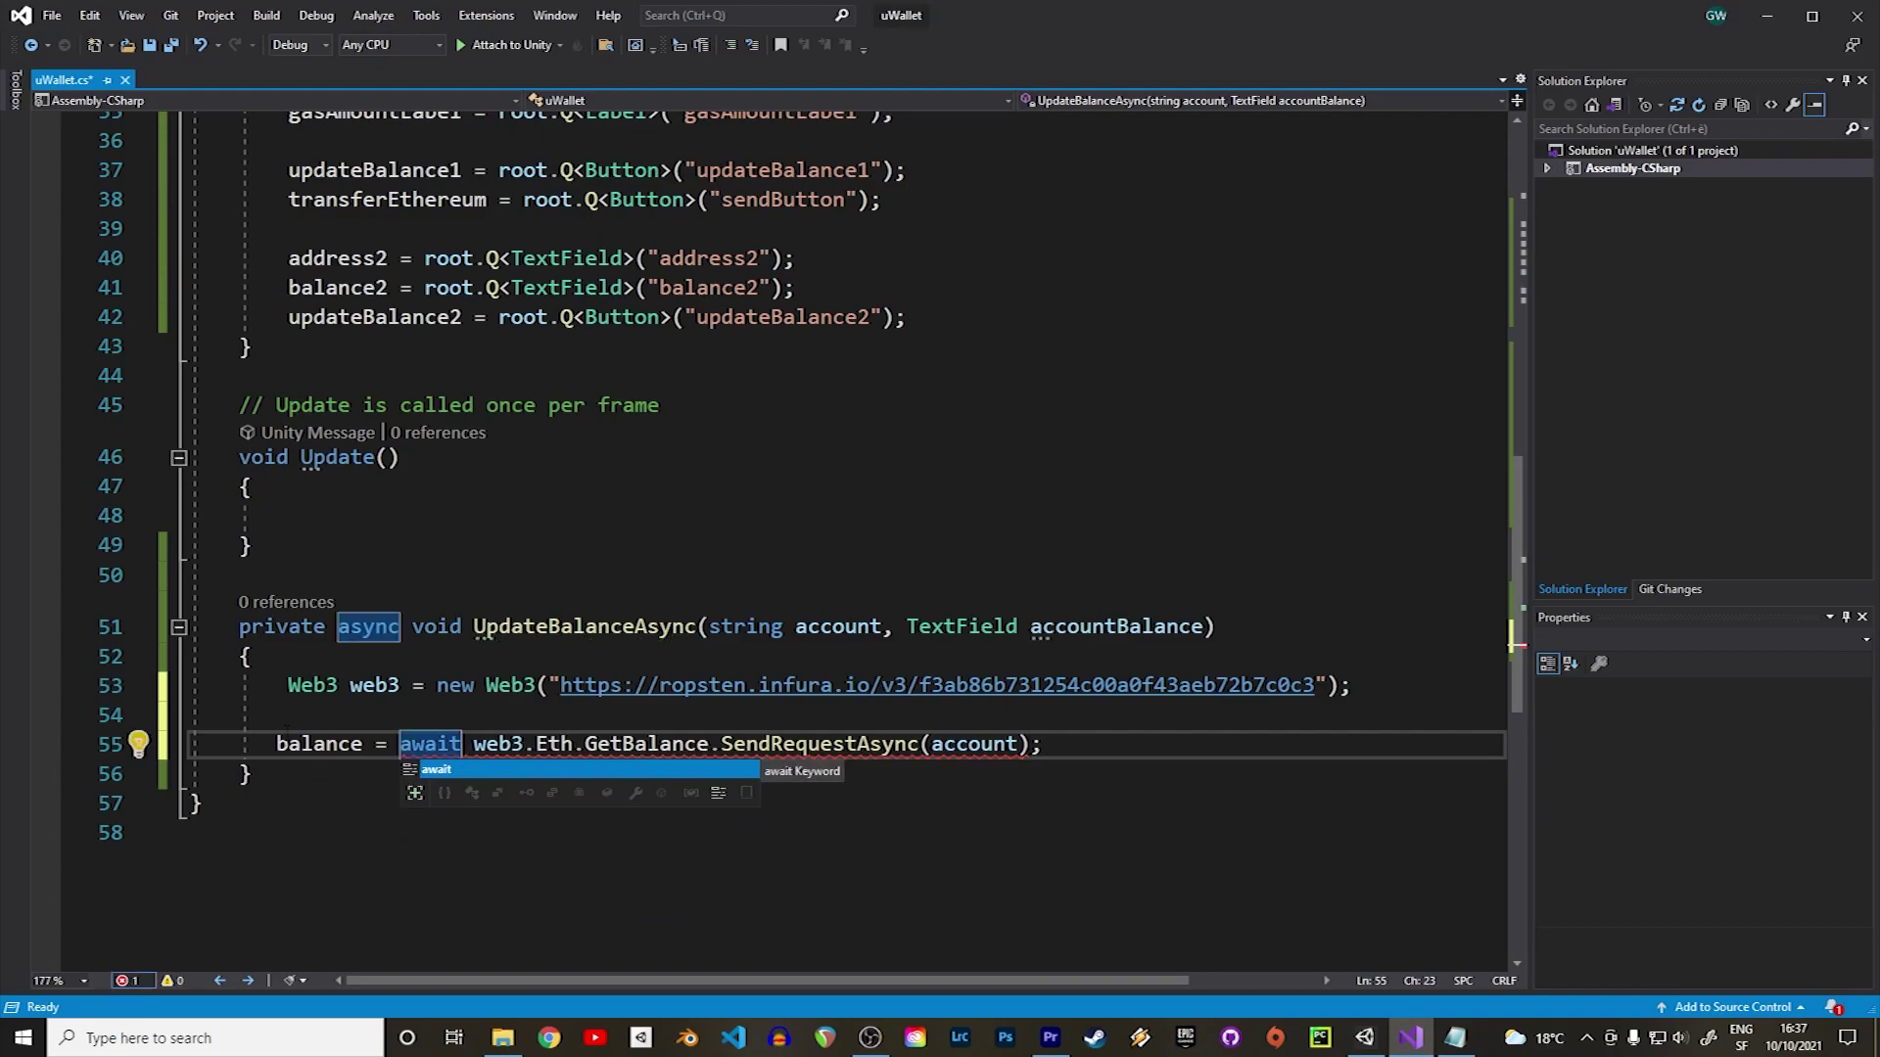
{"action": "key", "text": "Home"}
{"action": "type", "text": "var"}
Convert the balance with FromWei and write it to accountBalance.value, then save.
{"action": "left_click", "coordinate": [837, 803]}
{"action": "left_click", "coordinate": [1154, 747]}
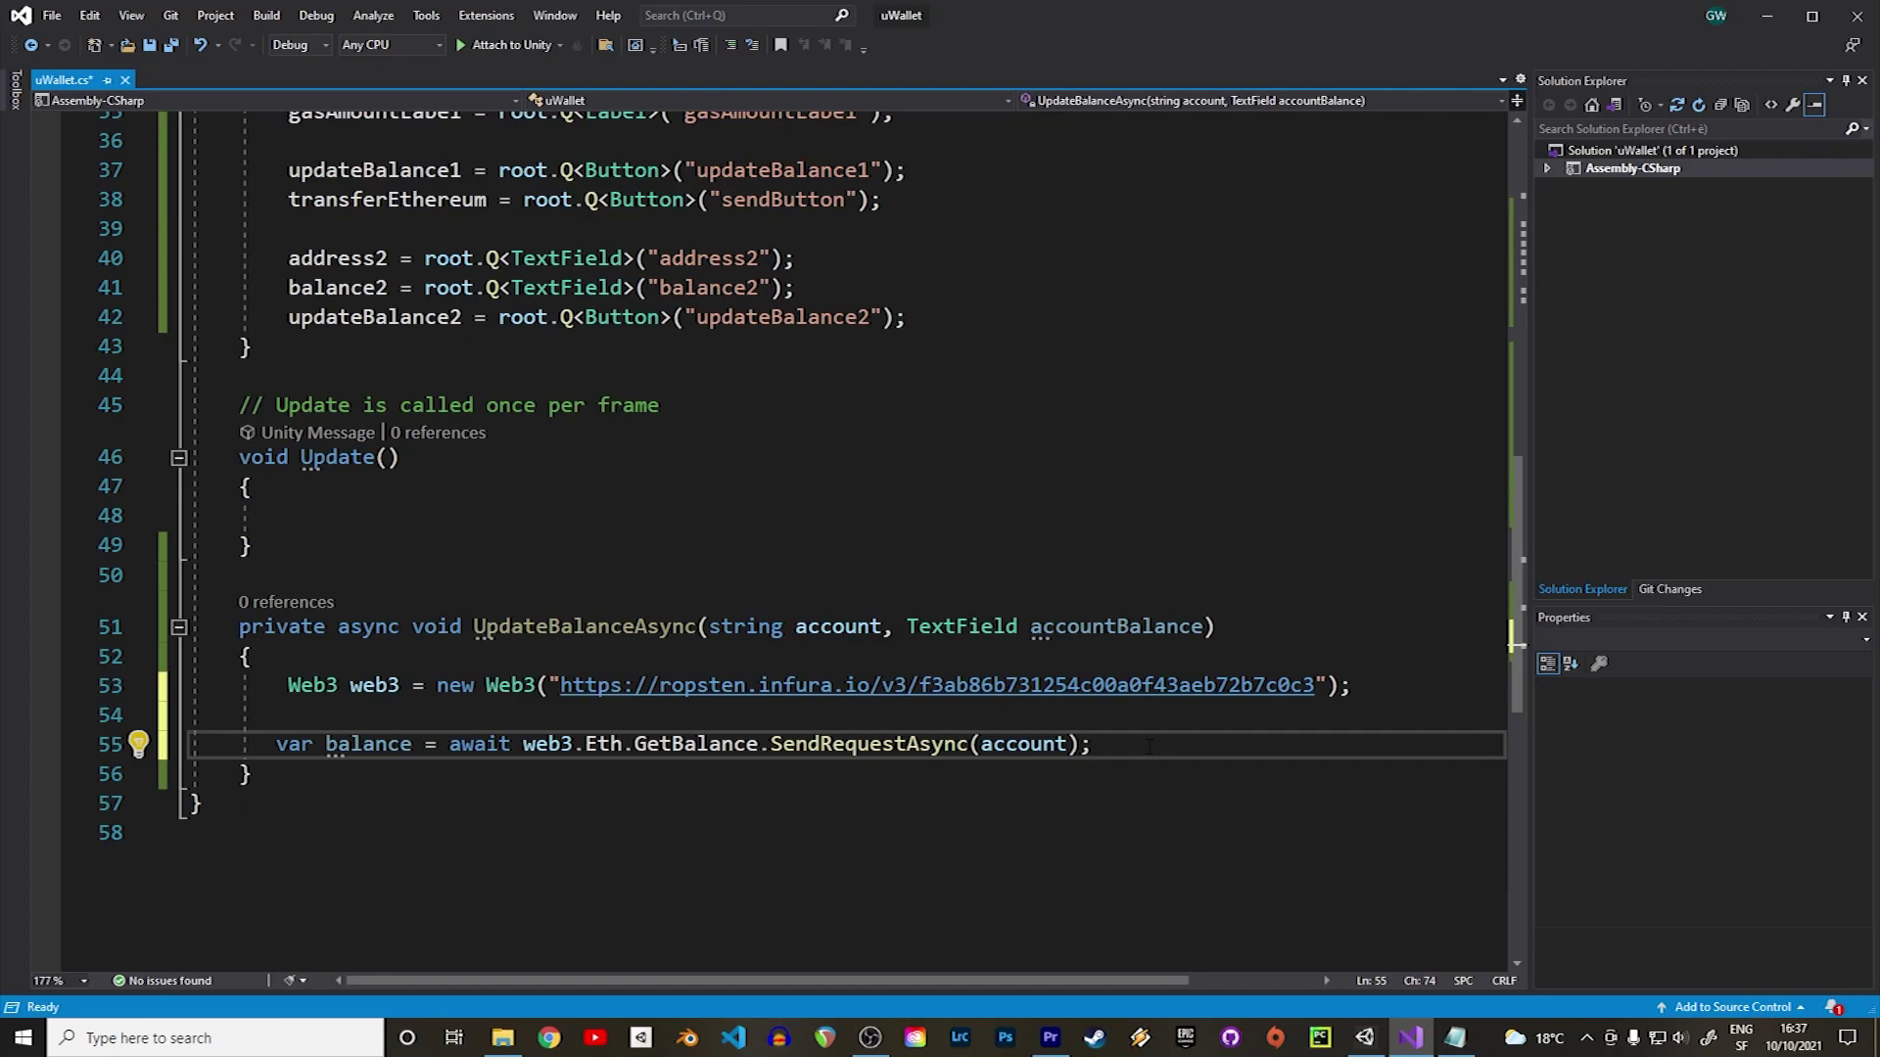
{"action": "key", "text": "Return"}
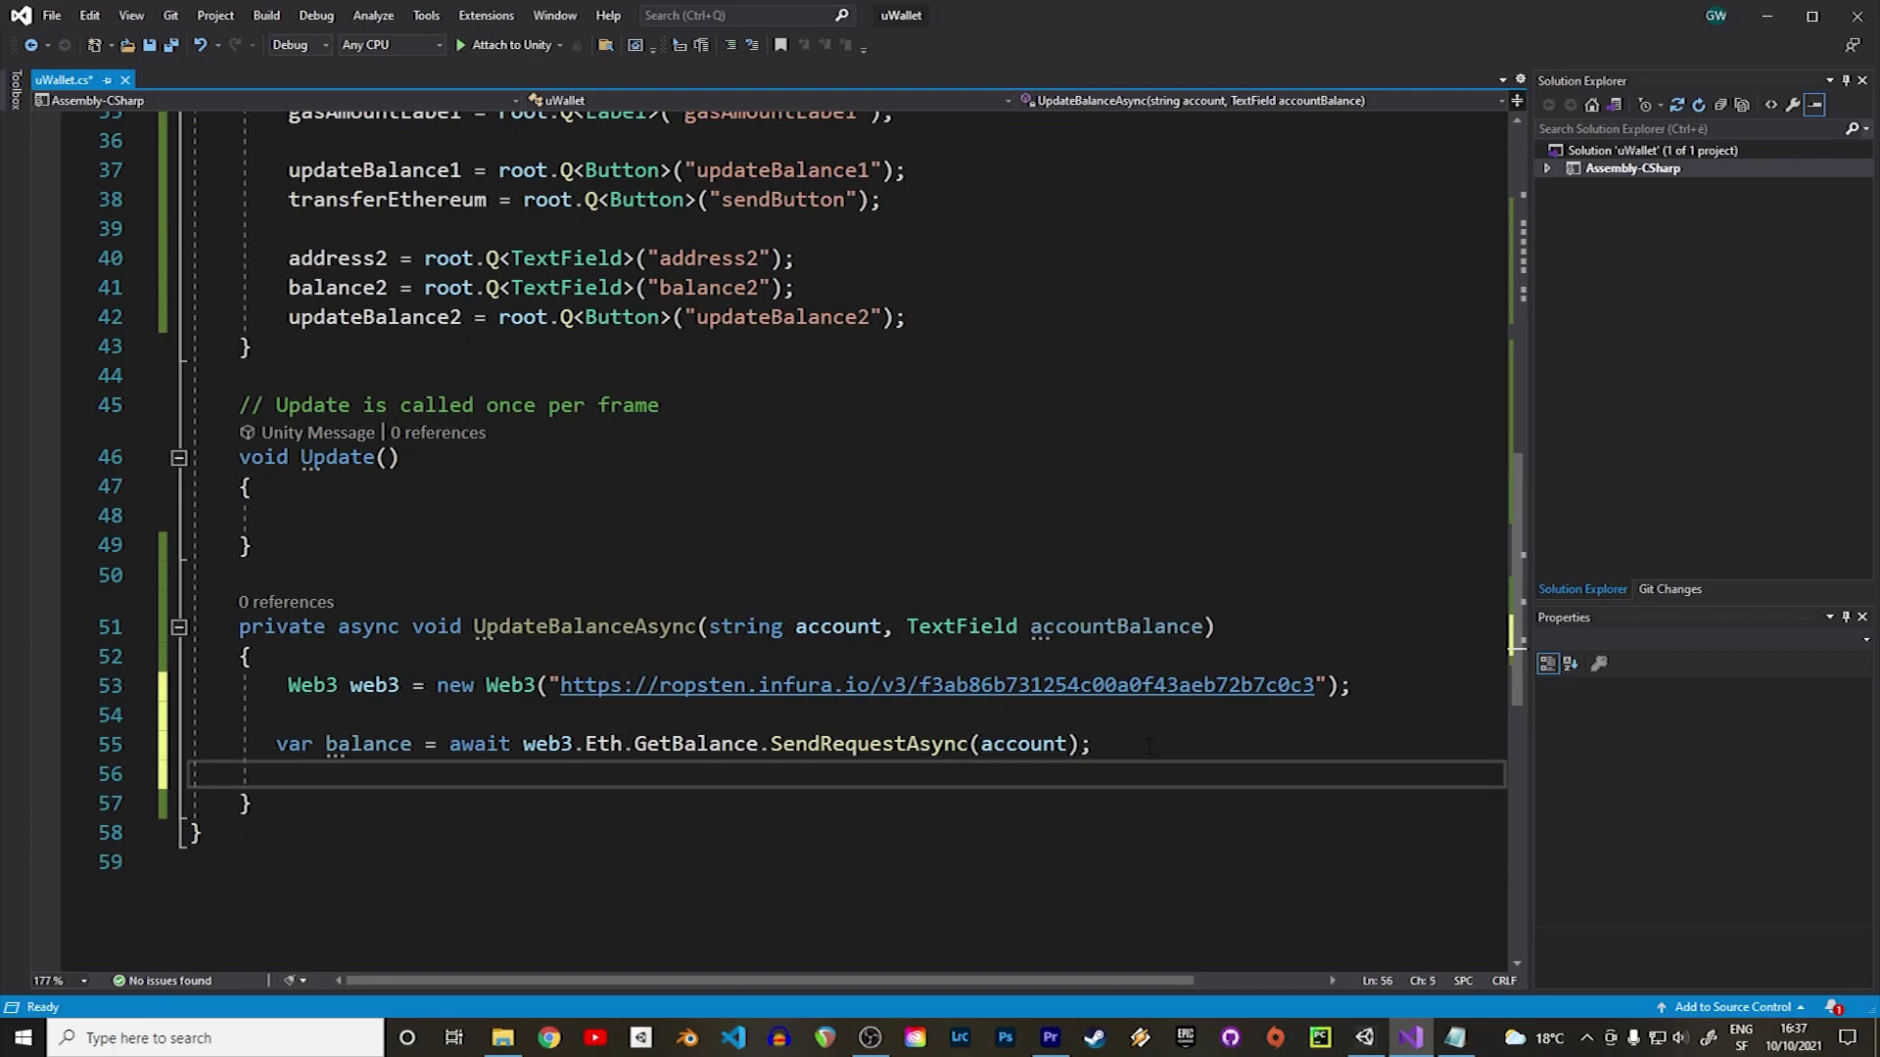
{"action": "type", "text": "var ethBalance = web"}
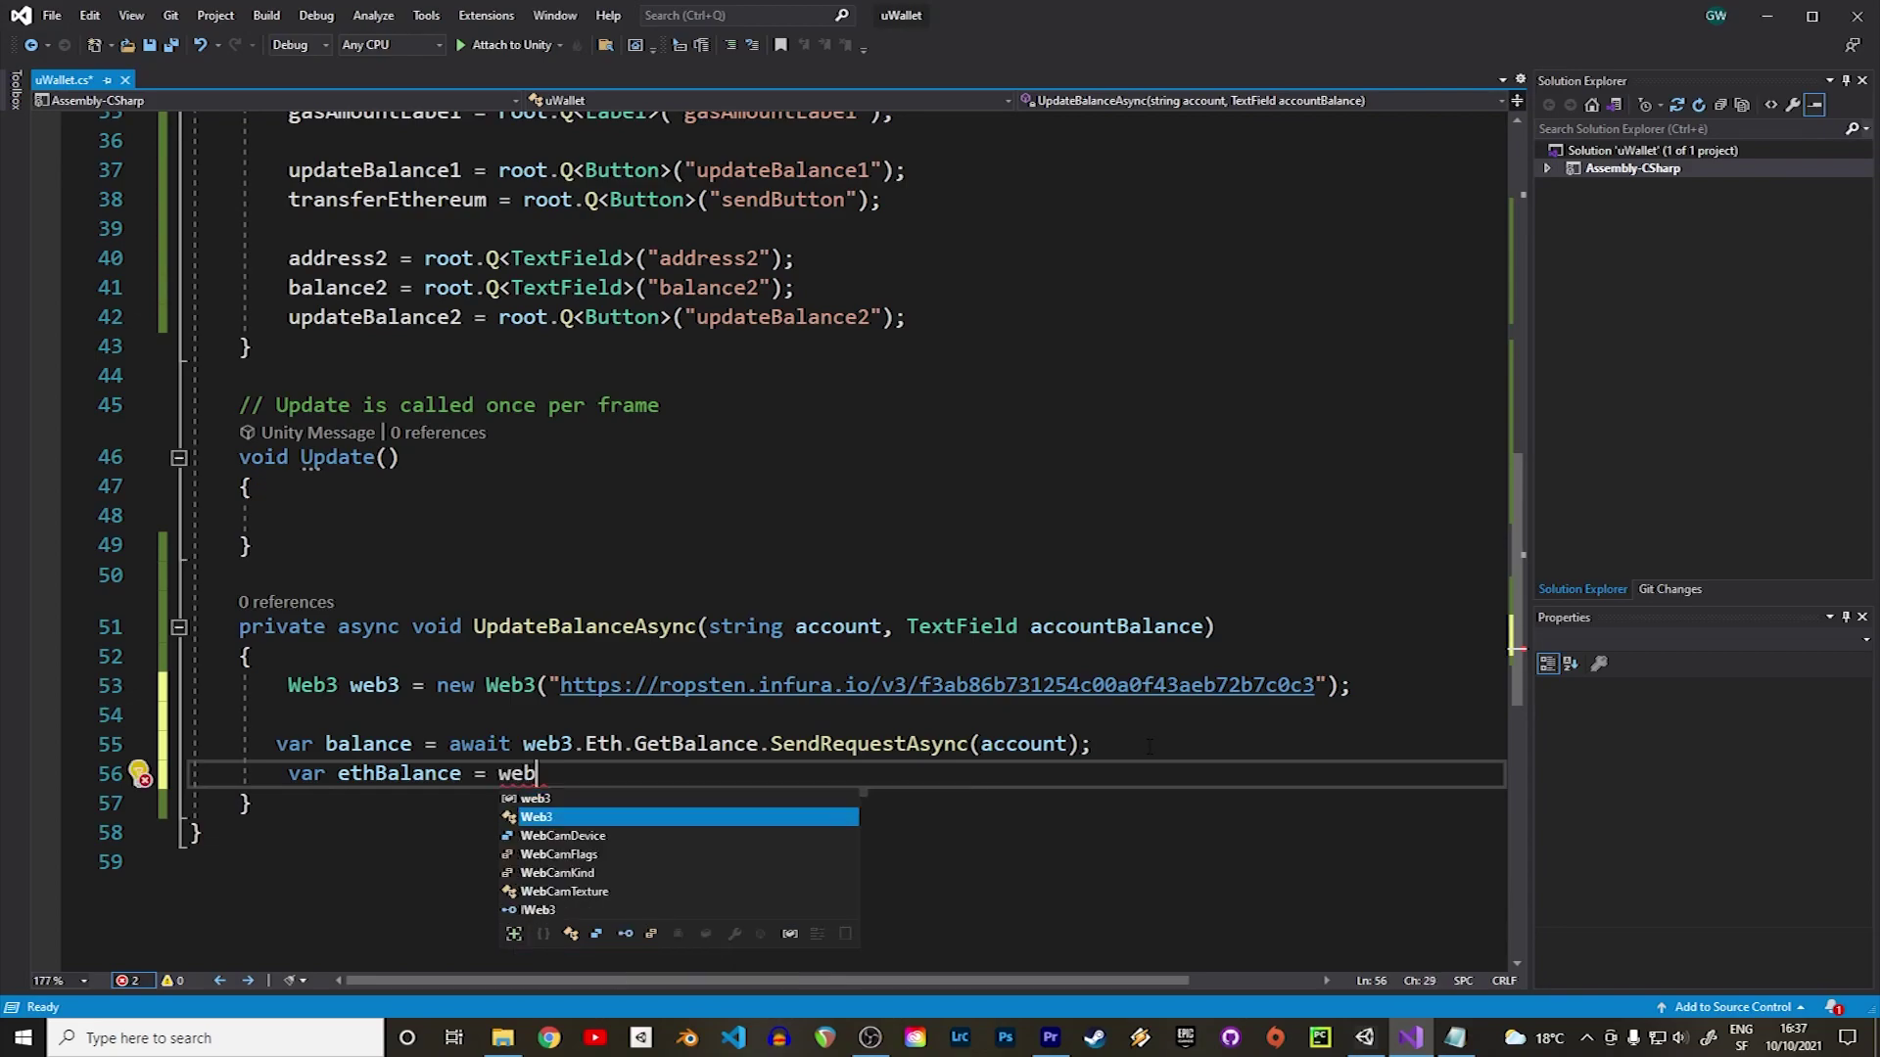
{"action": "type", "text": ".Convert.FromWei(balance.Value);"}
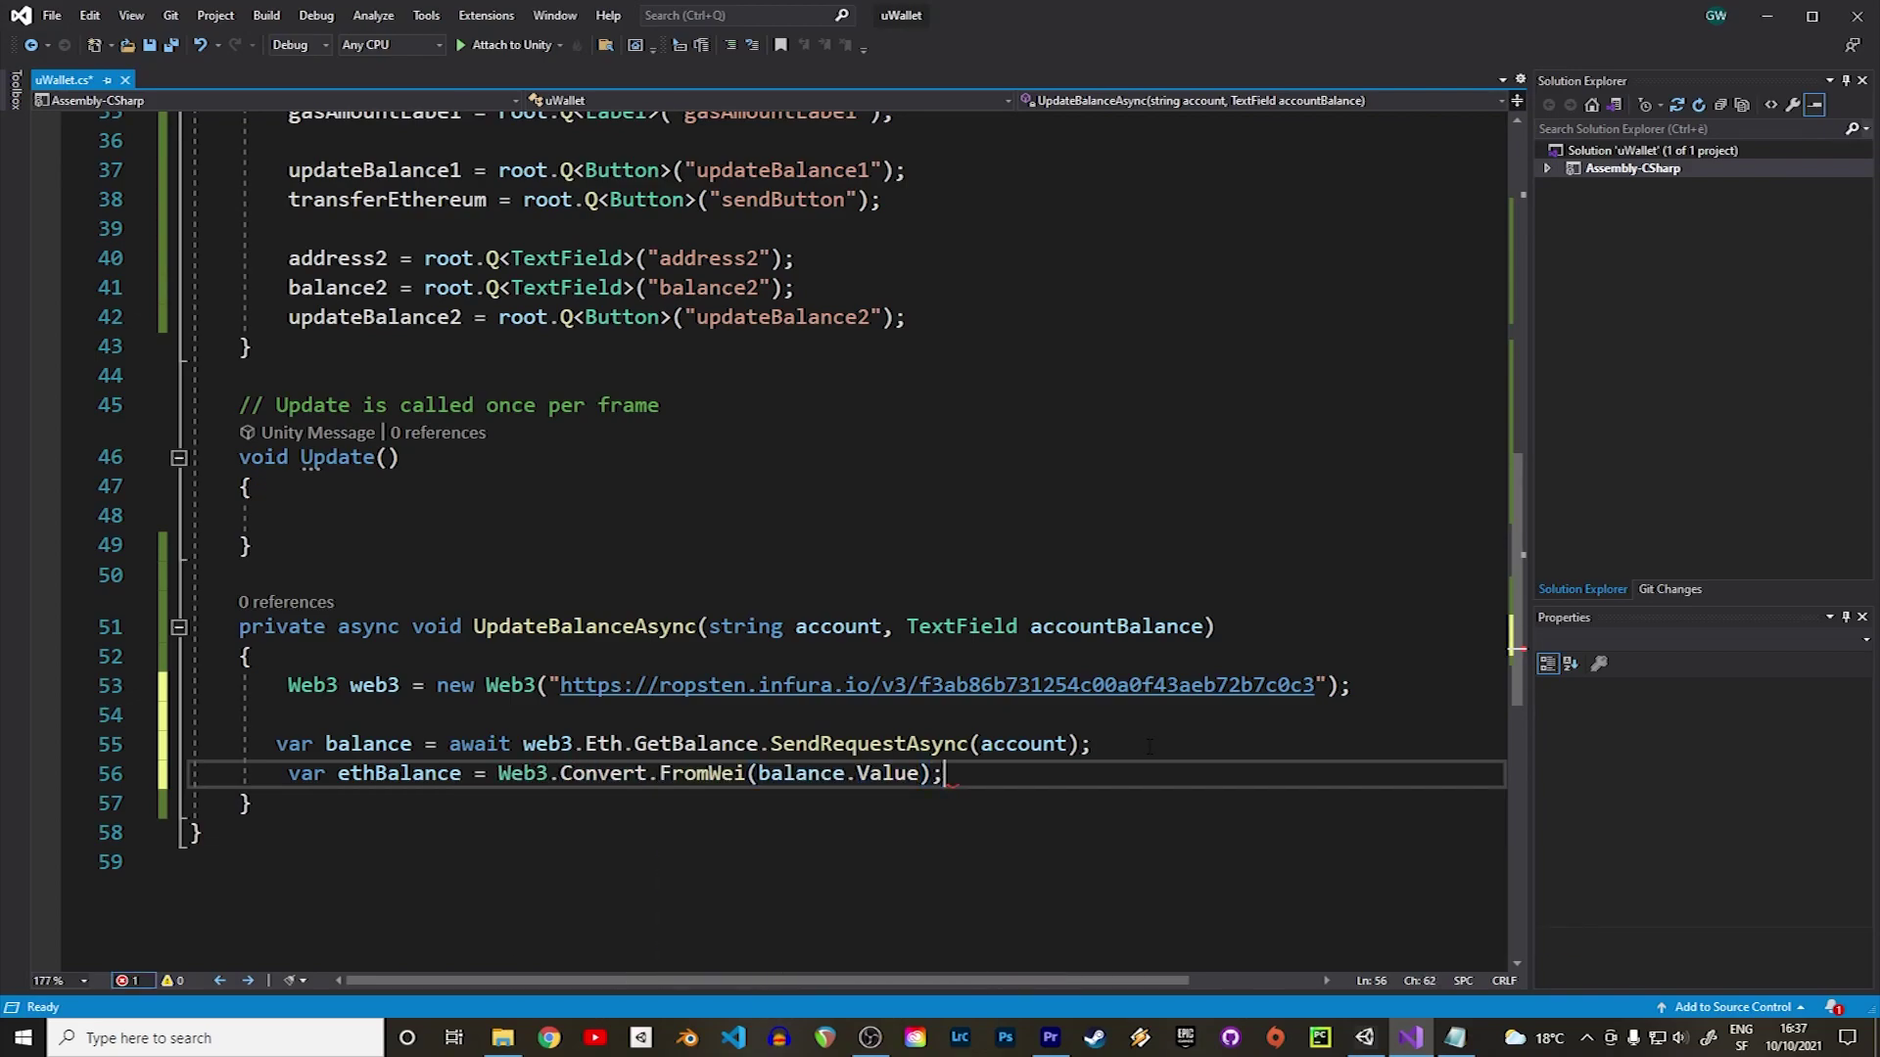
{"action": "left_click", "coordinate": [1150, 746]}
{"action": "left_click", "coordinate": [1000, 769]}
{"action": "key", "text": "Return"}
{"action": "key", "text": "Return"}
{"action": "type", "text": "ac"}
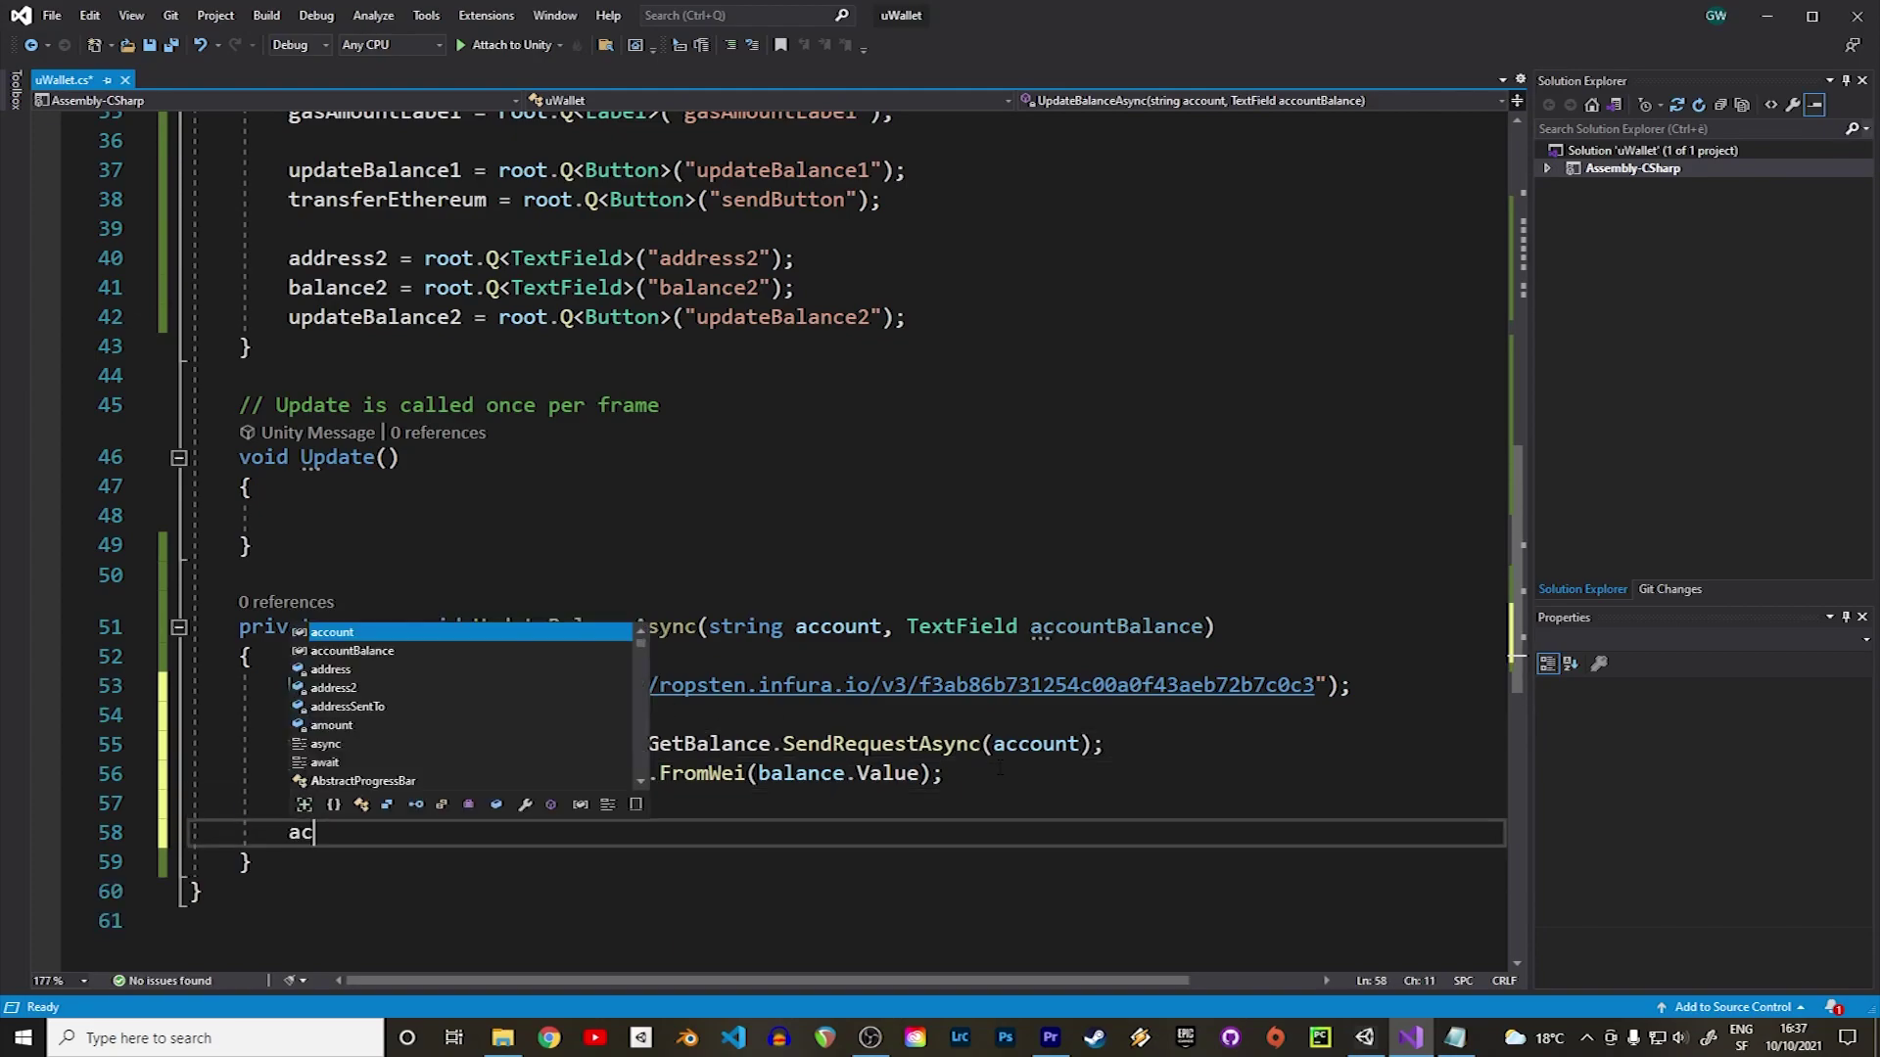
{"action": "key", "text": "Tab"}
{"action": "type", "text": "Balance."}
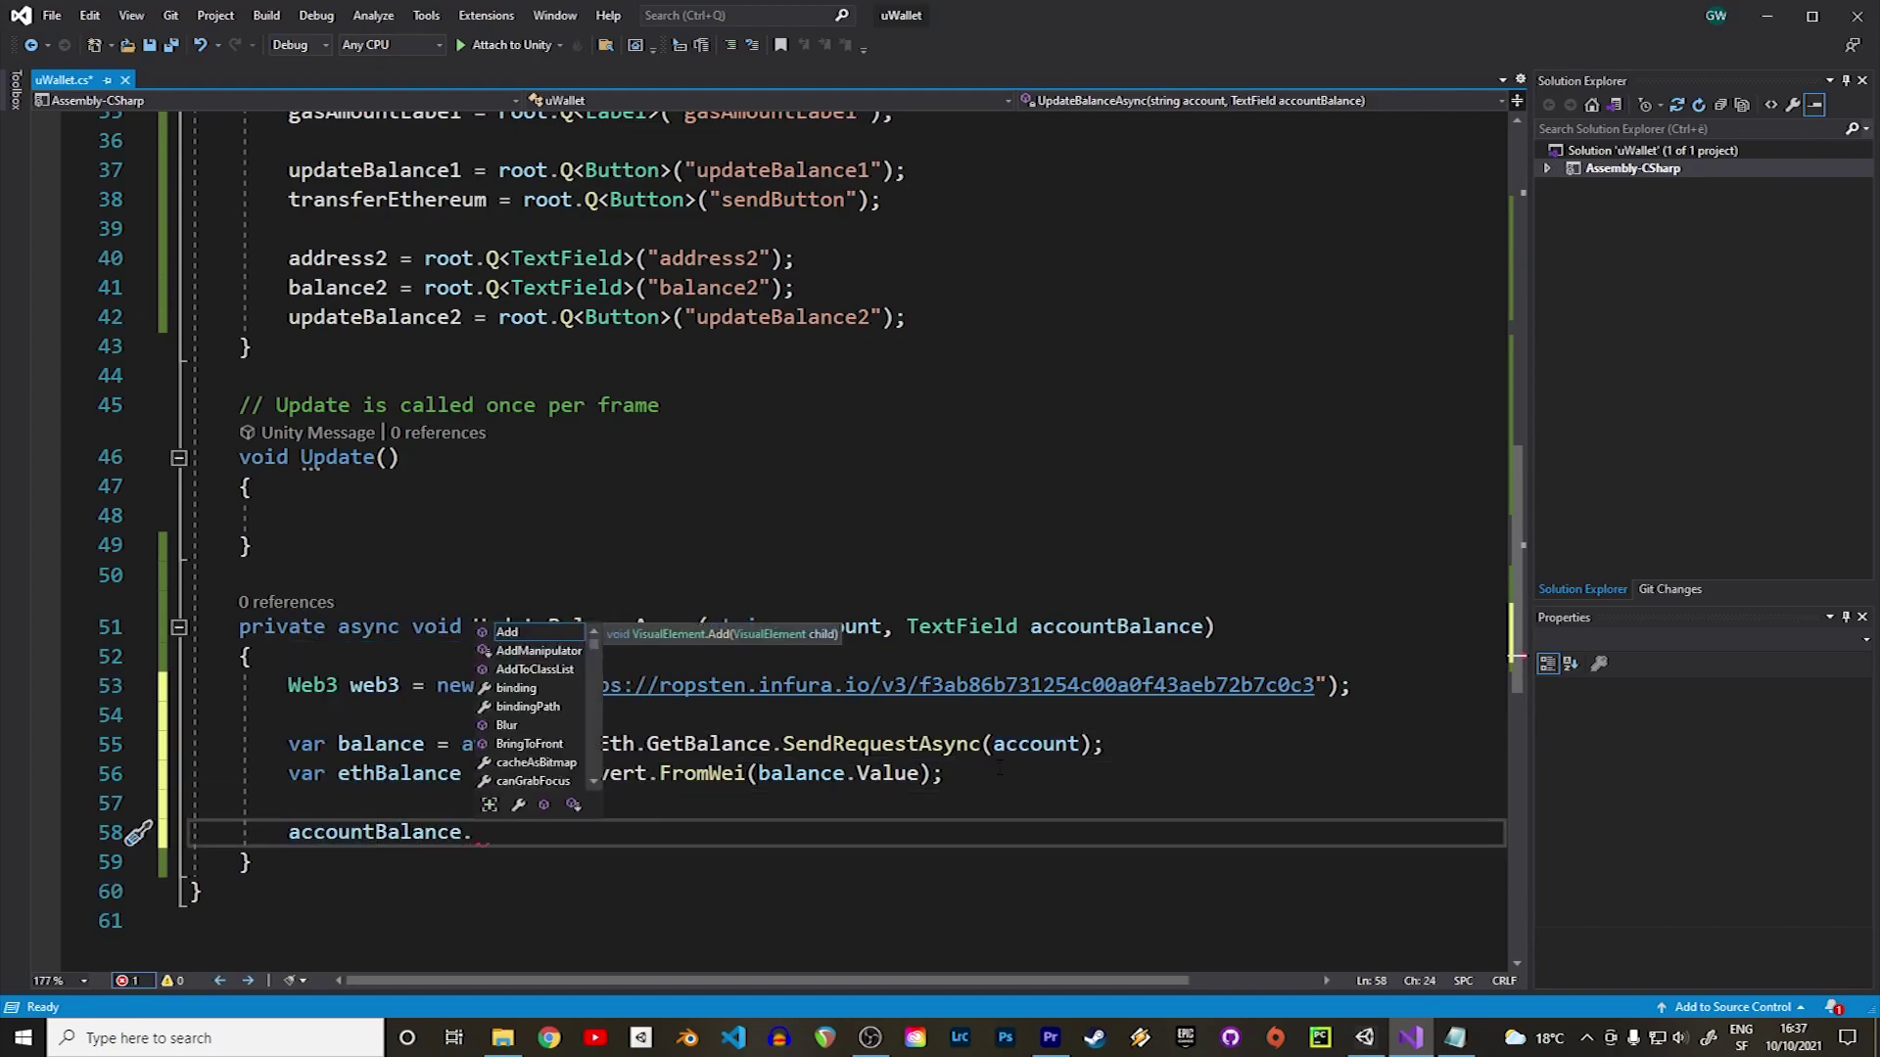
{"action": "type", "text": "value = ethBalance."}
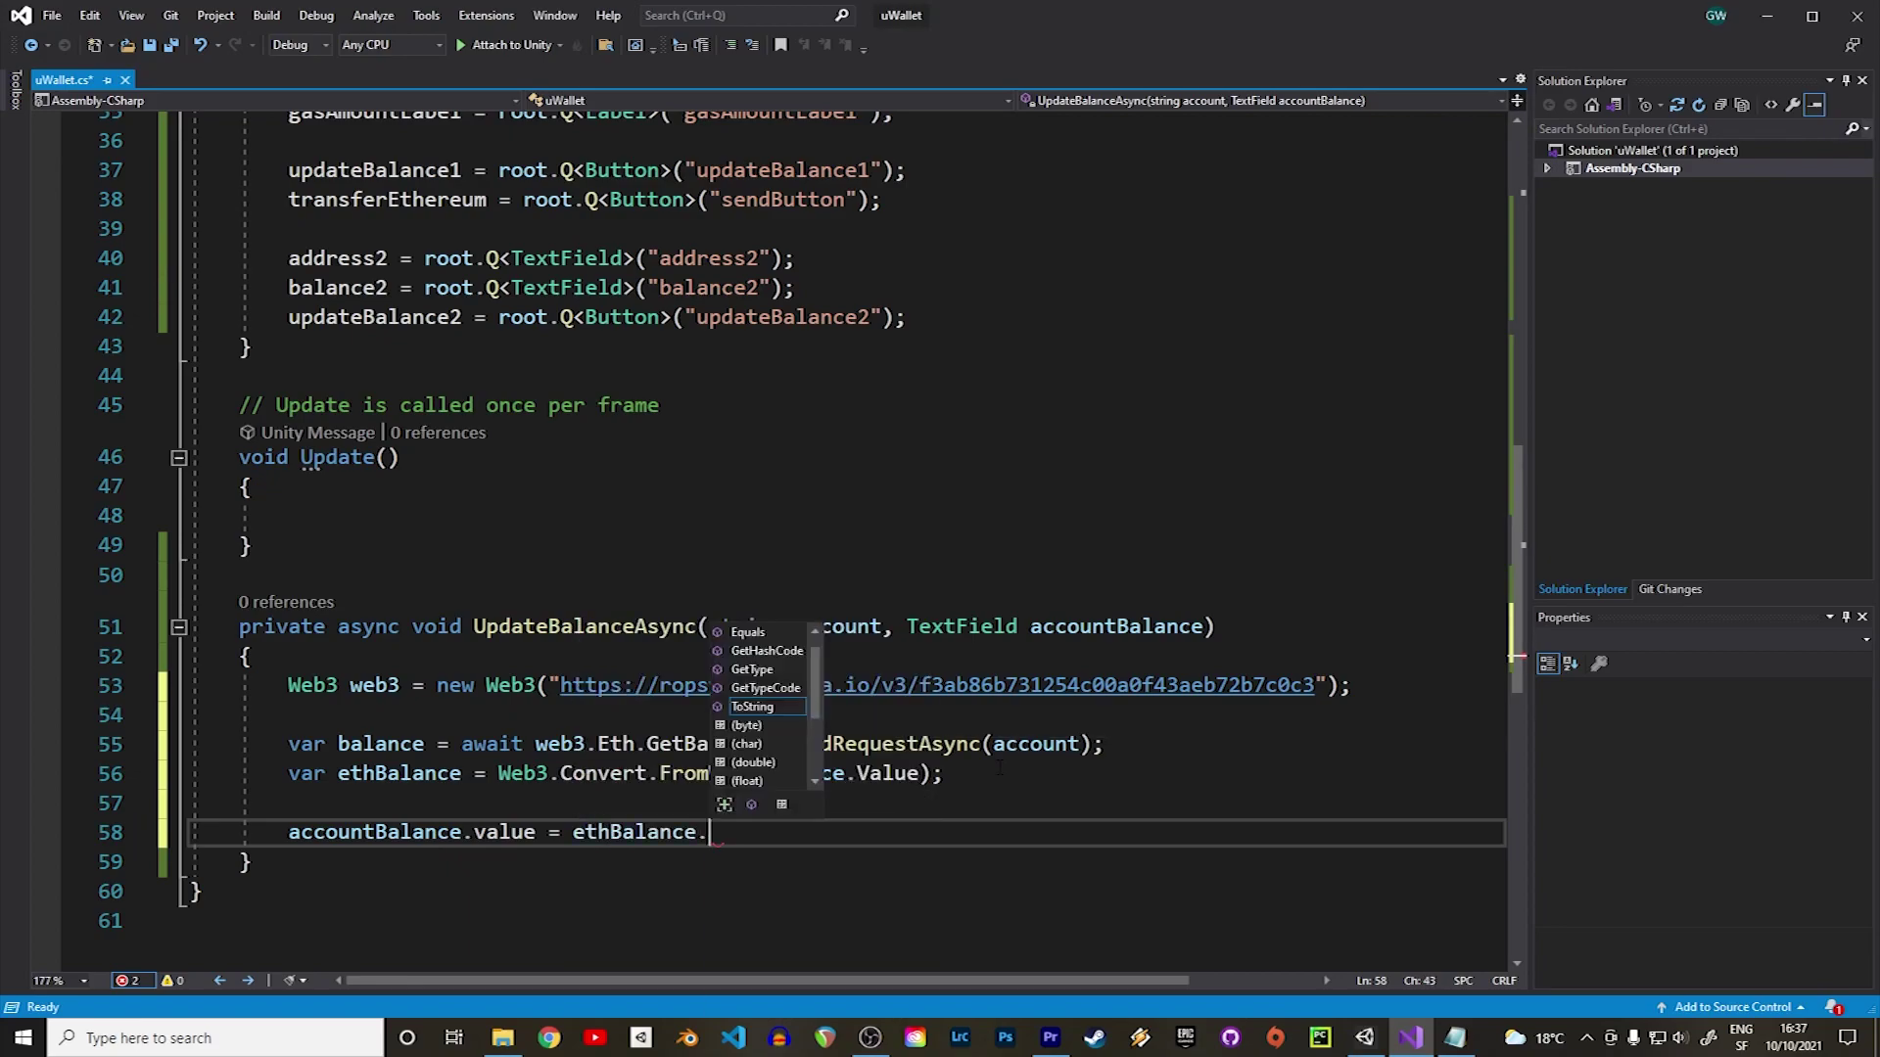
{"action": "type", "text": "ToString();"}
{"action": "key", "text": "ctrl+s"}
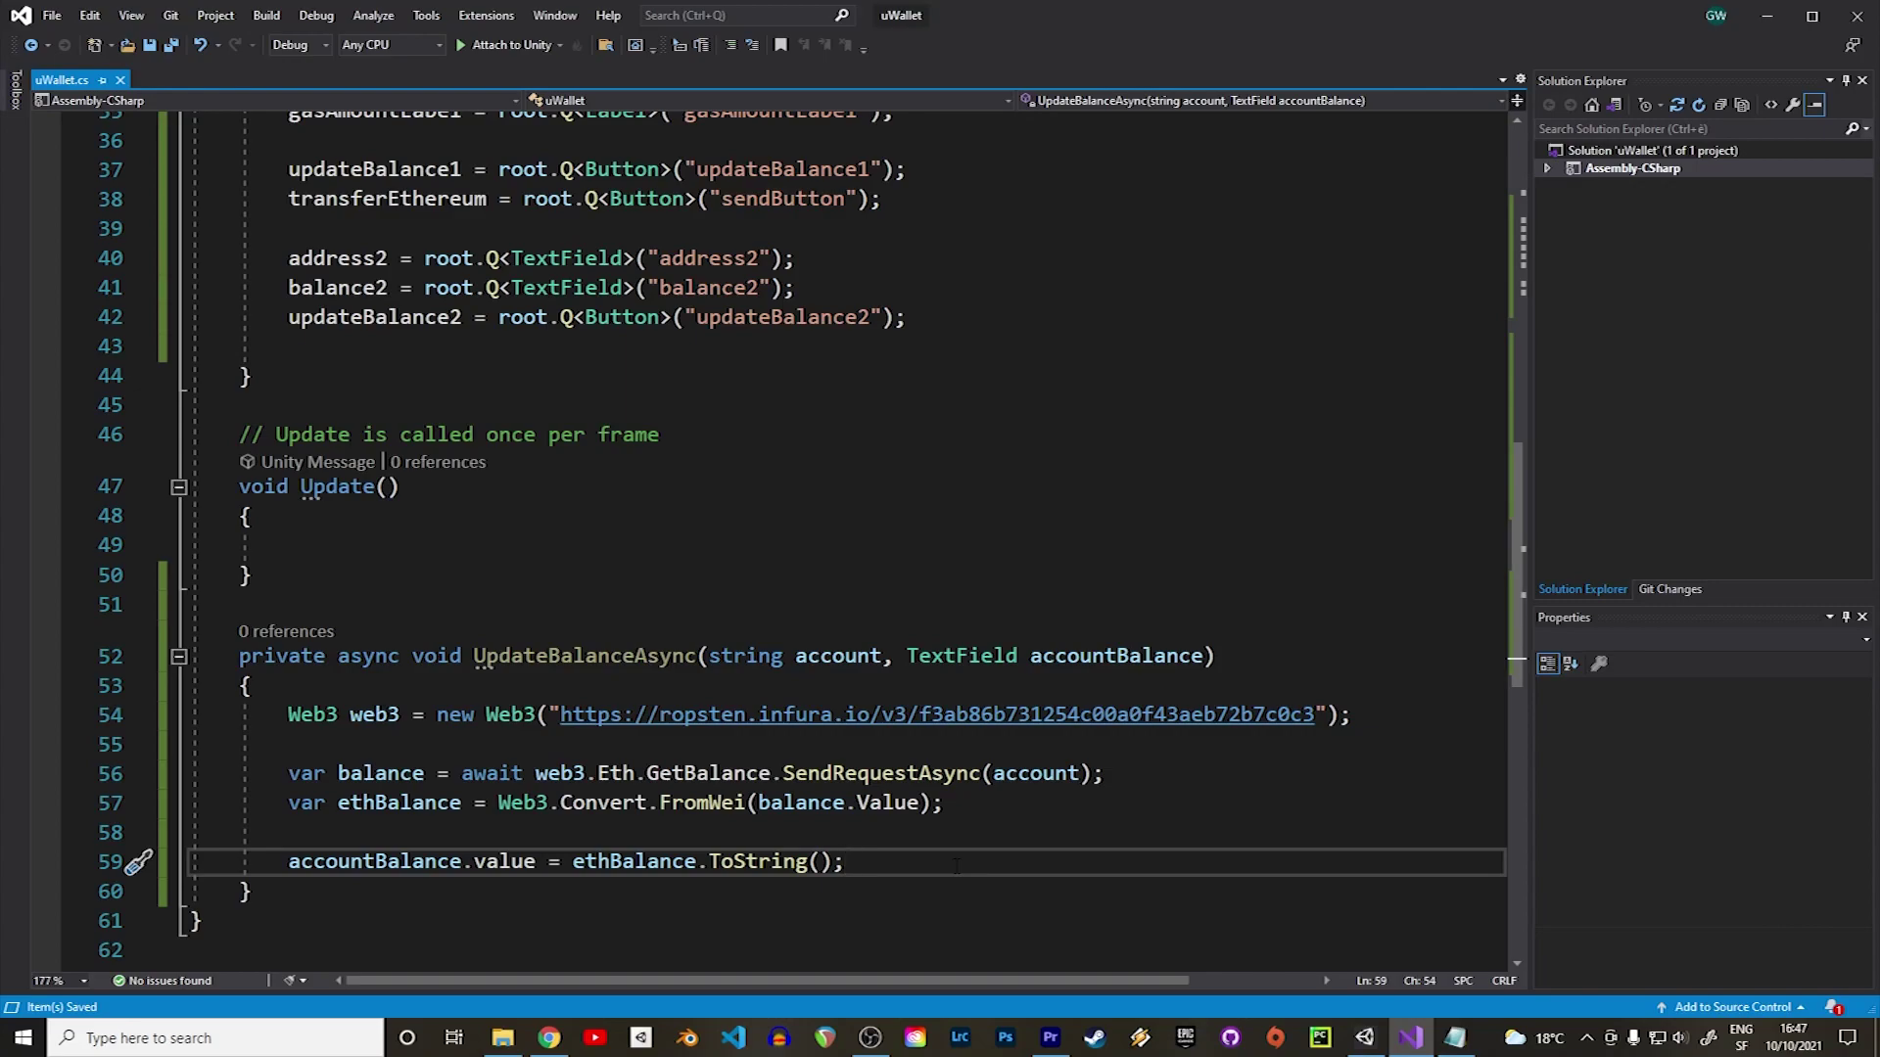
Register updateBalance1's click callback calling UpdateBalanceAsync with address and balance in Start.
{"action": "left_click", "coordinate": [621, 347]}
{"action": "key", "text": "Return"}
{"action": "type", "text": "updateBalance1.RegisterCallback<ClickEvent>(ev => UpdateBalanceAsync(address.text, balance));"}
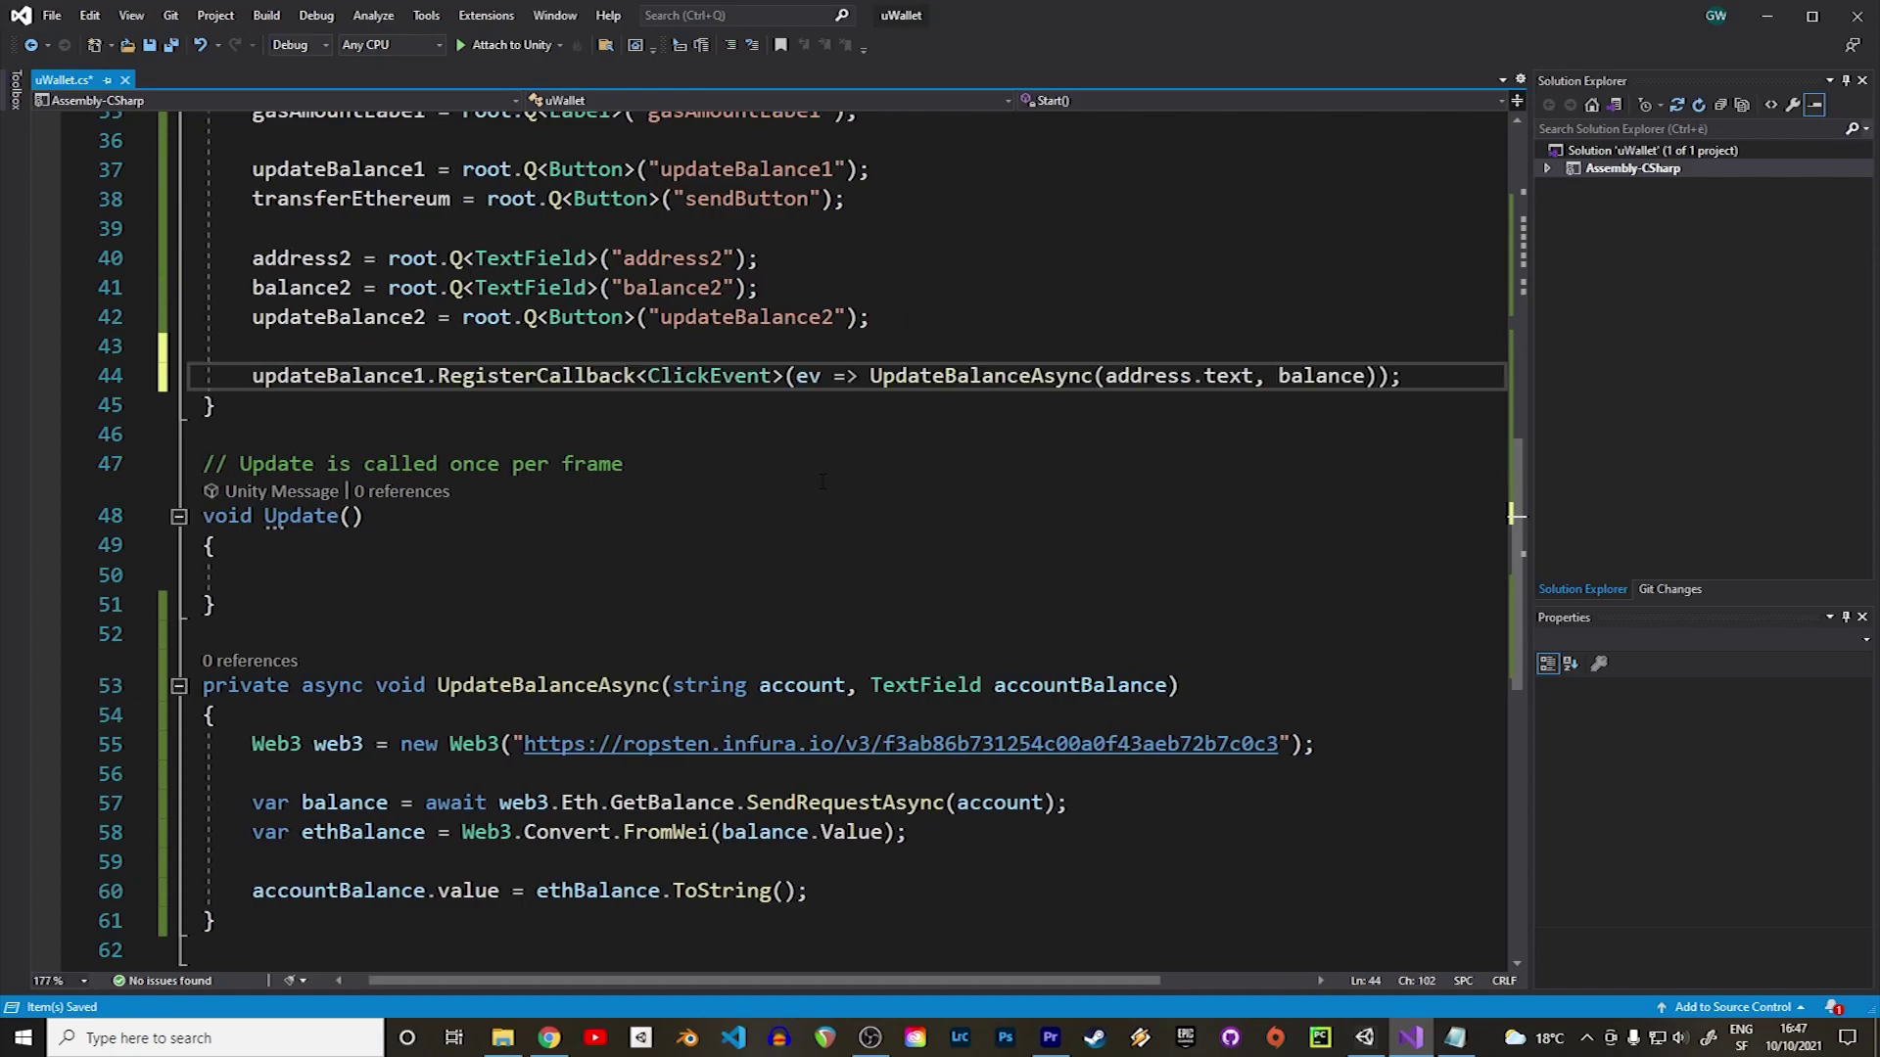
{"action": "key", "text": "ctrl+s"}
{"action": "left_click", "coordinate": [806, 464]}
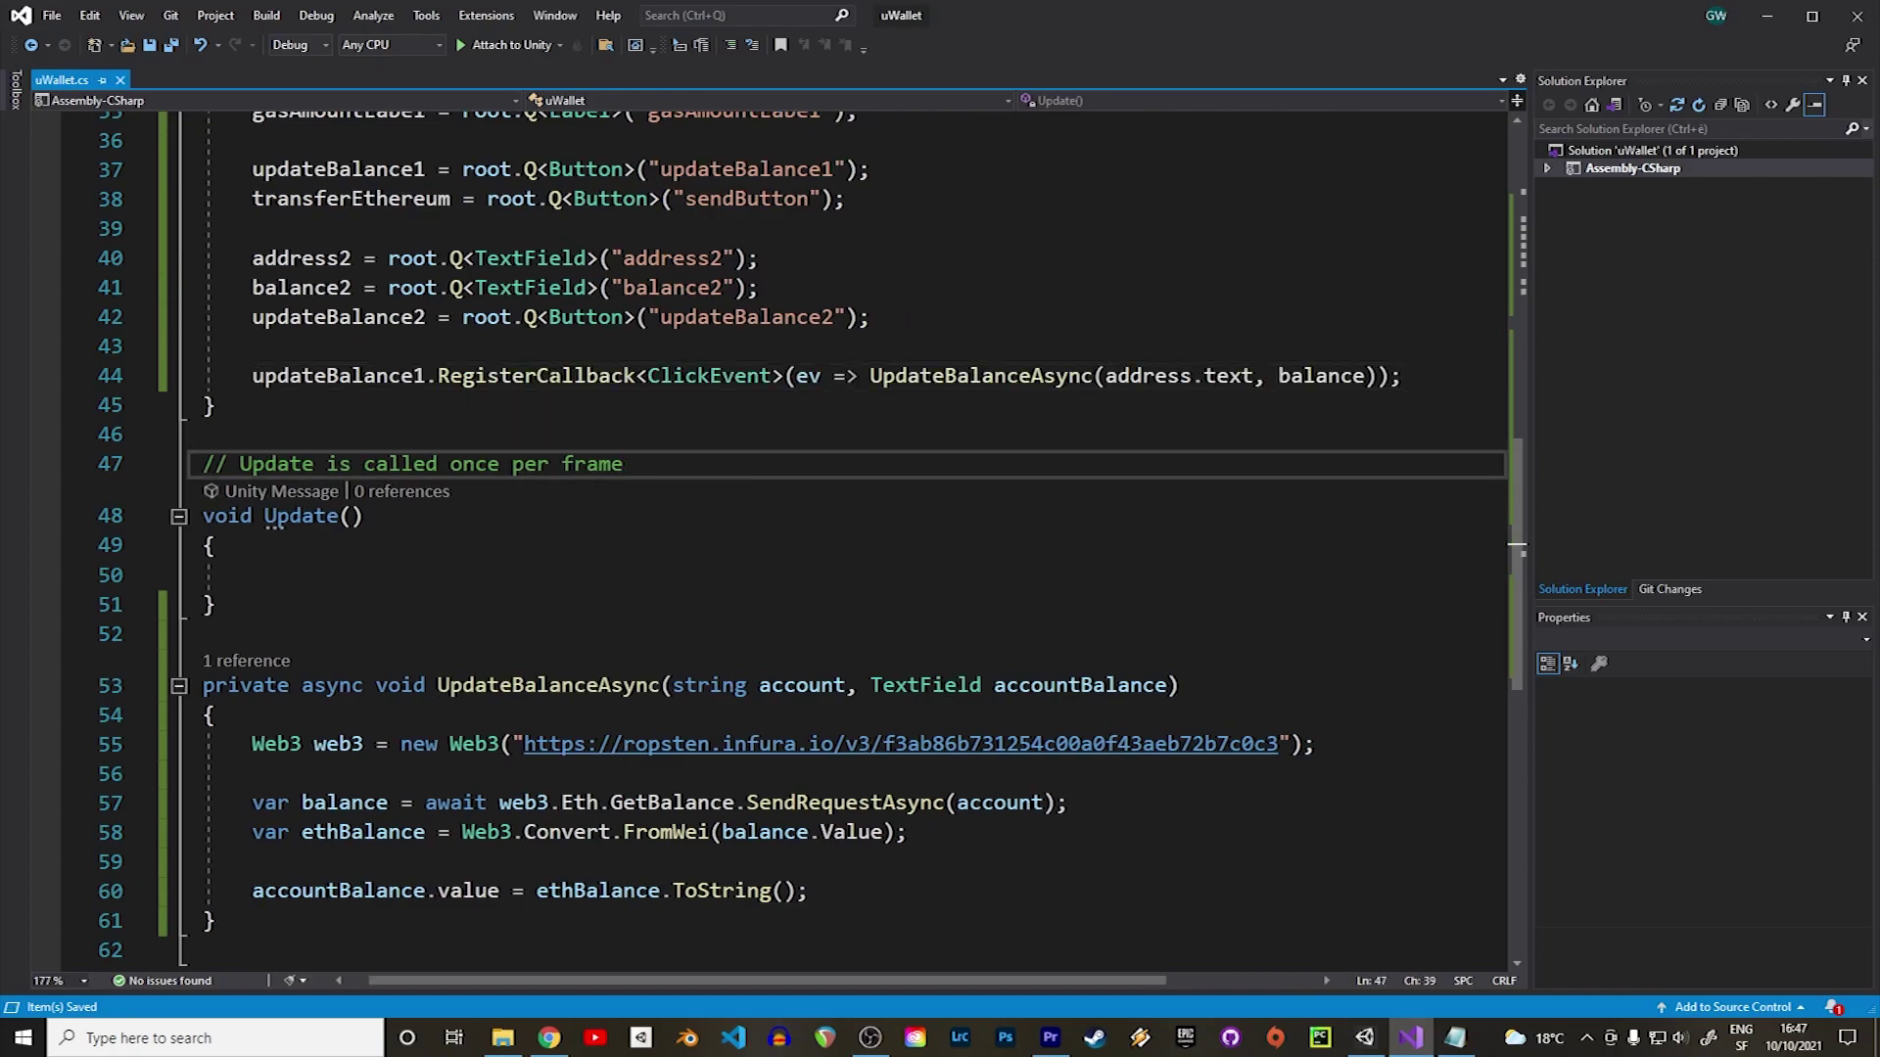
{"action": "left_click_drag", "start_coordinate": [796, 376], "coordinate": [1033, 376]}
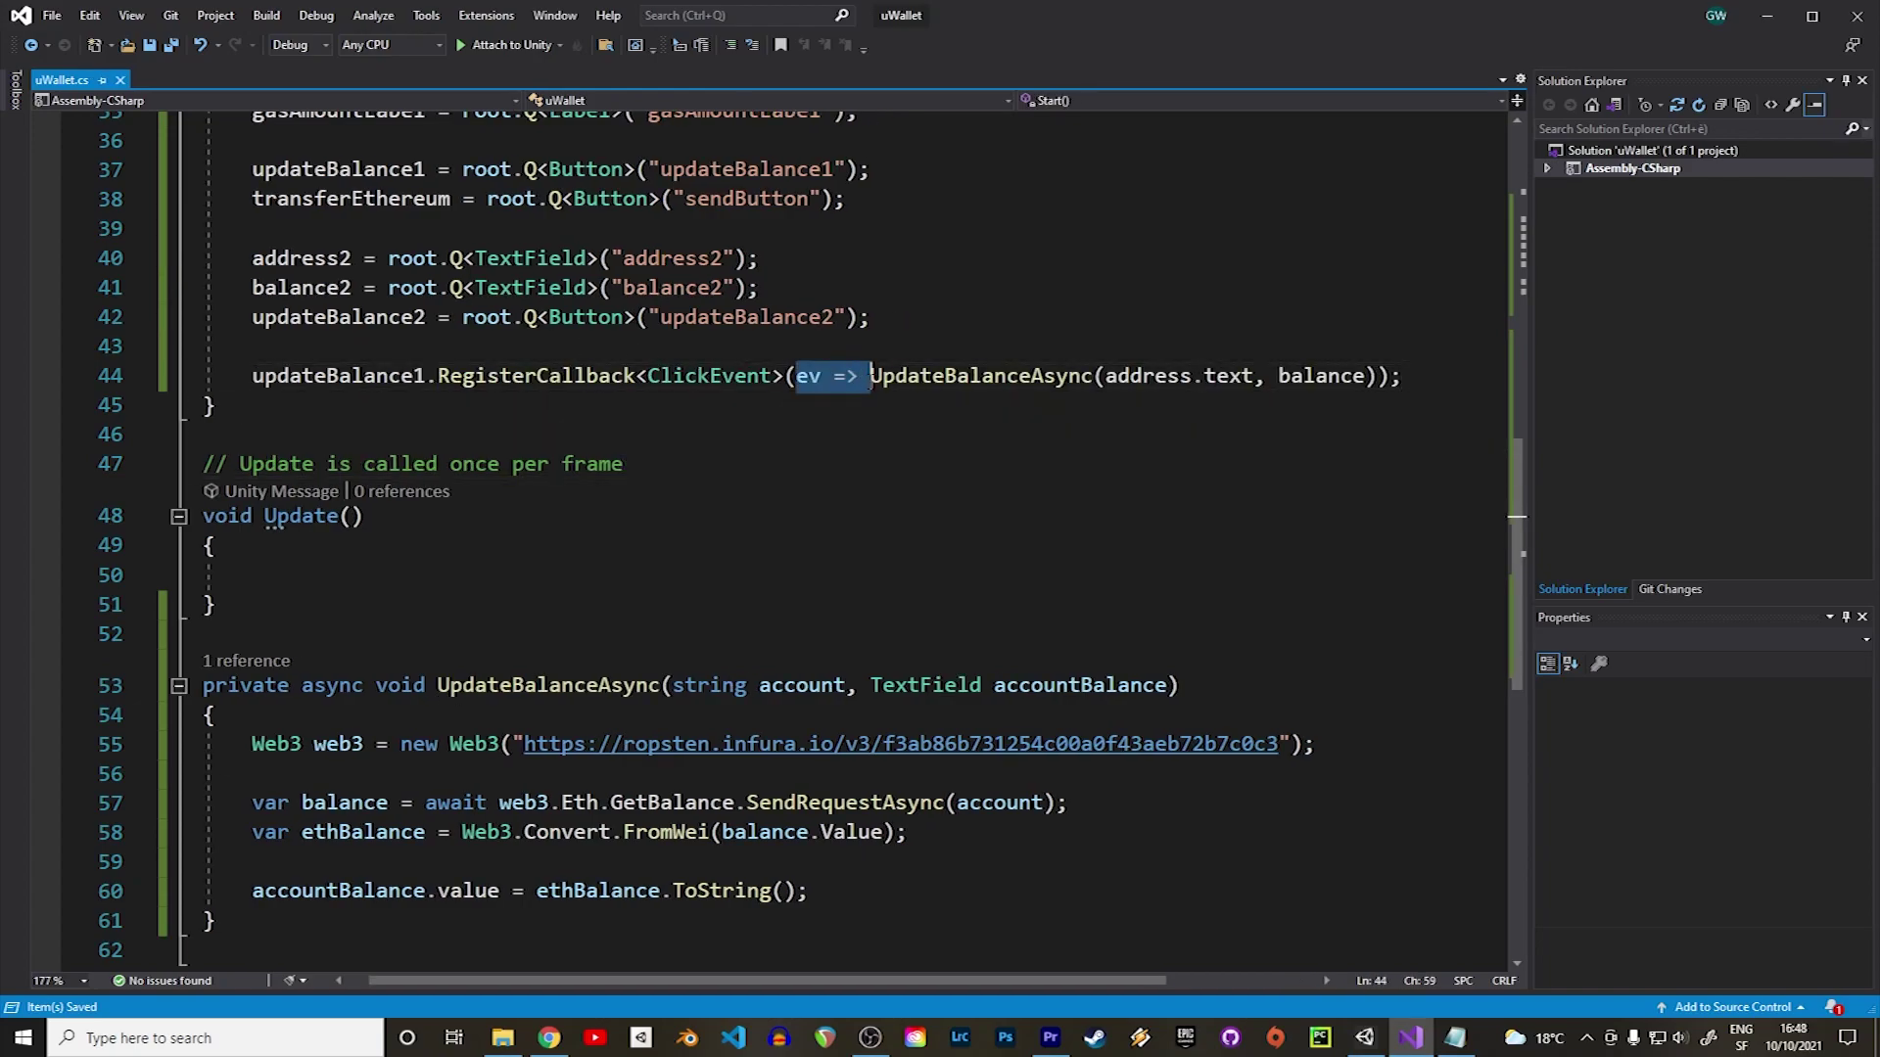
{"action": "double_click", "coordinate": [1145, 376]}
{"action": "double_click", "coordinate": [1321, 376]}
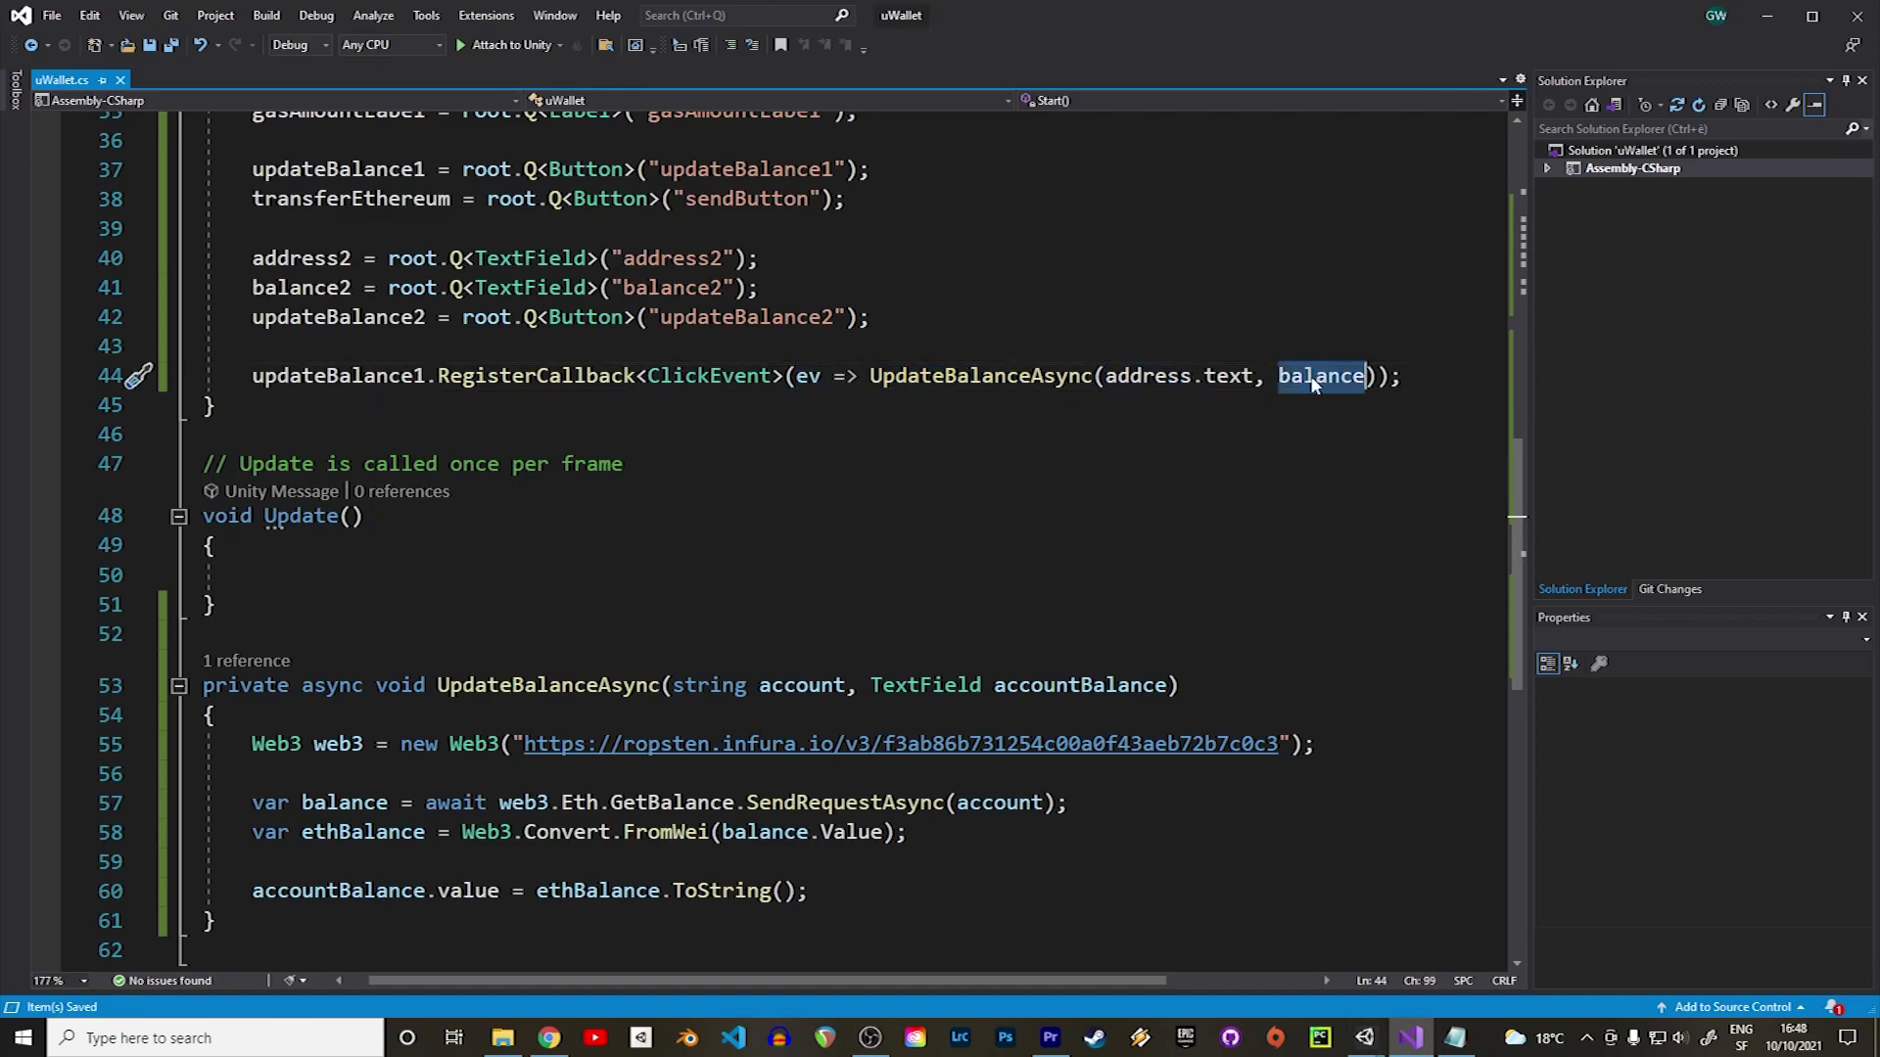
{"action": "left_click", "coordinate": [1230, 461]}
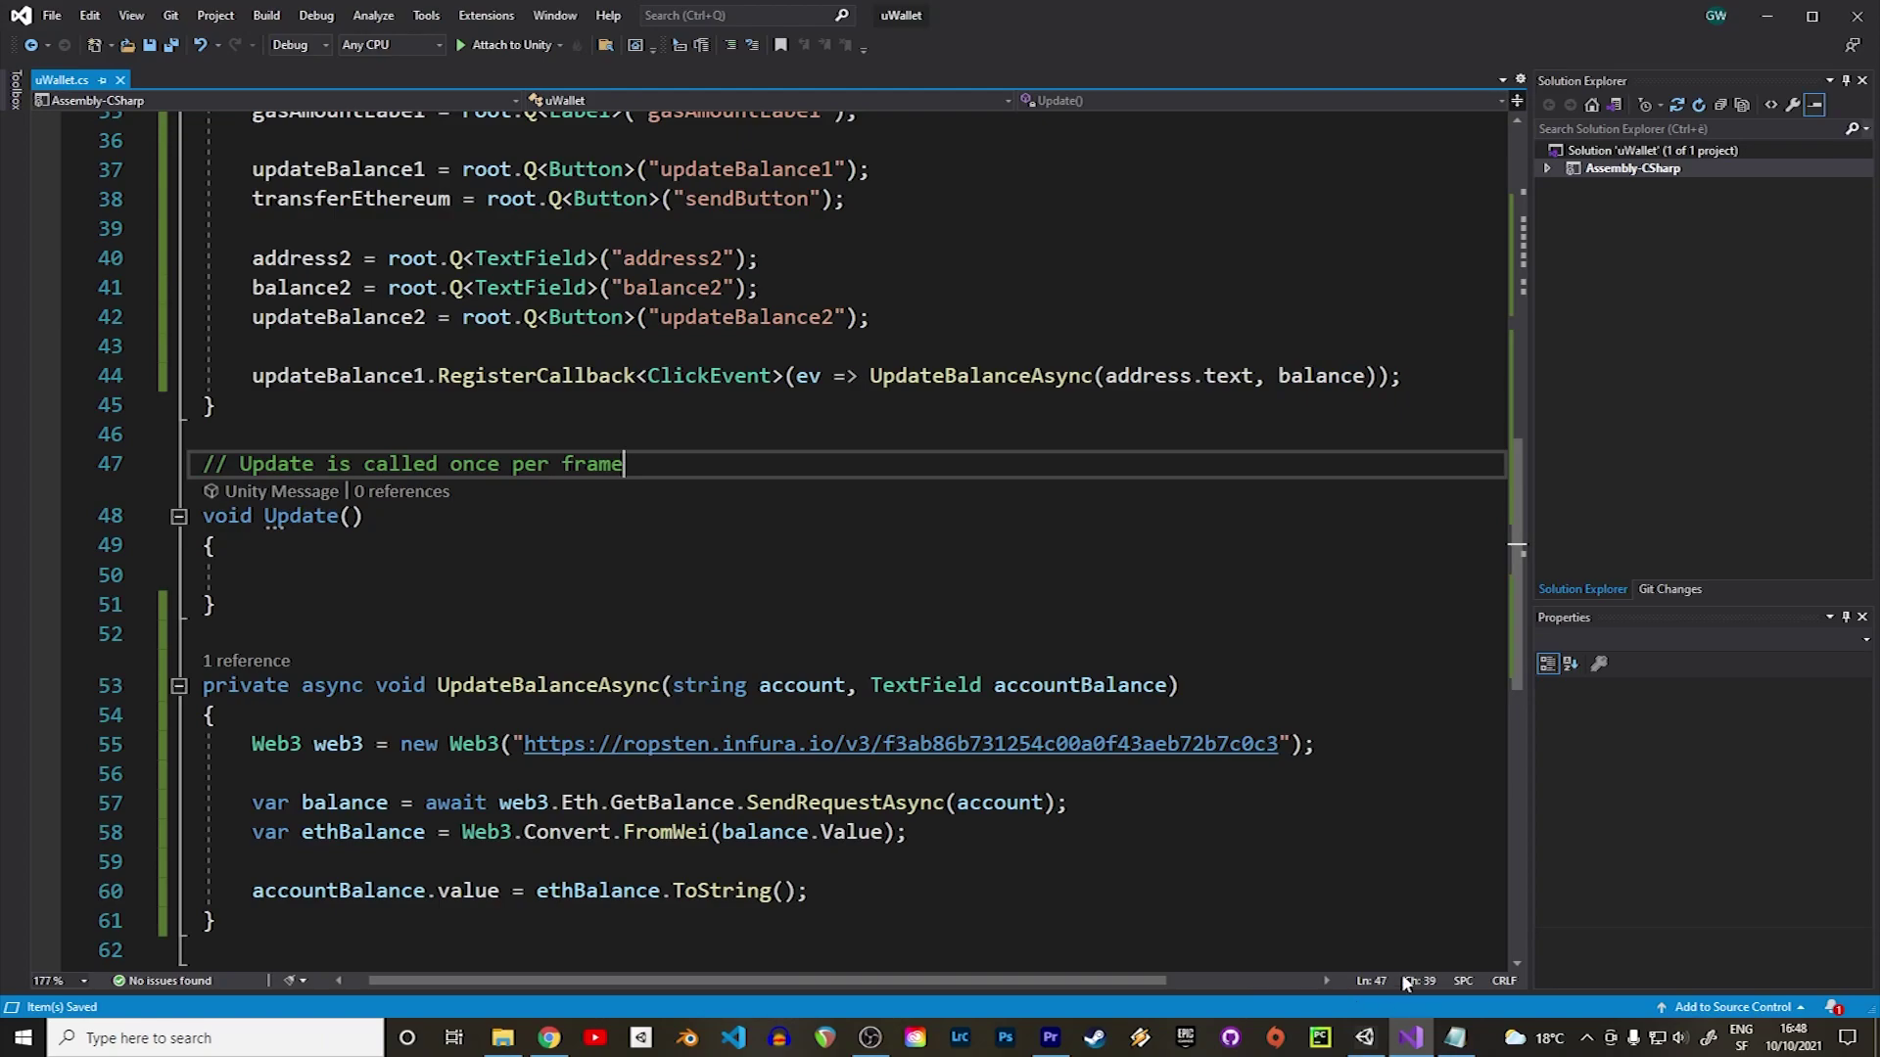
Enter Play mode, paste the address into Wallet #1 and update its balance.
{"action": "left_click", "coordinate": [1365, 1038]}
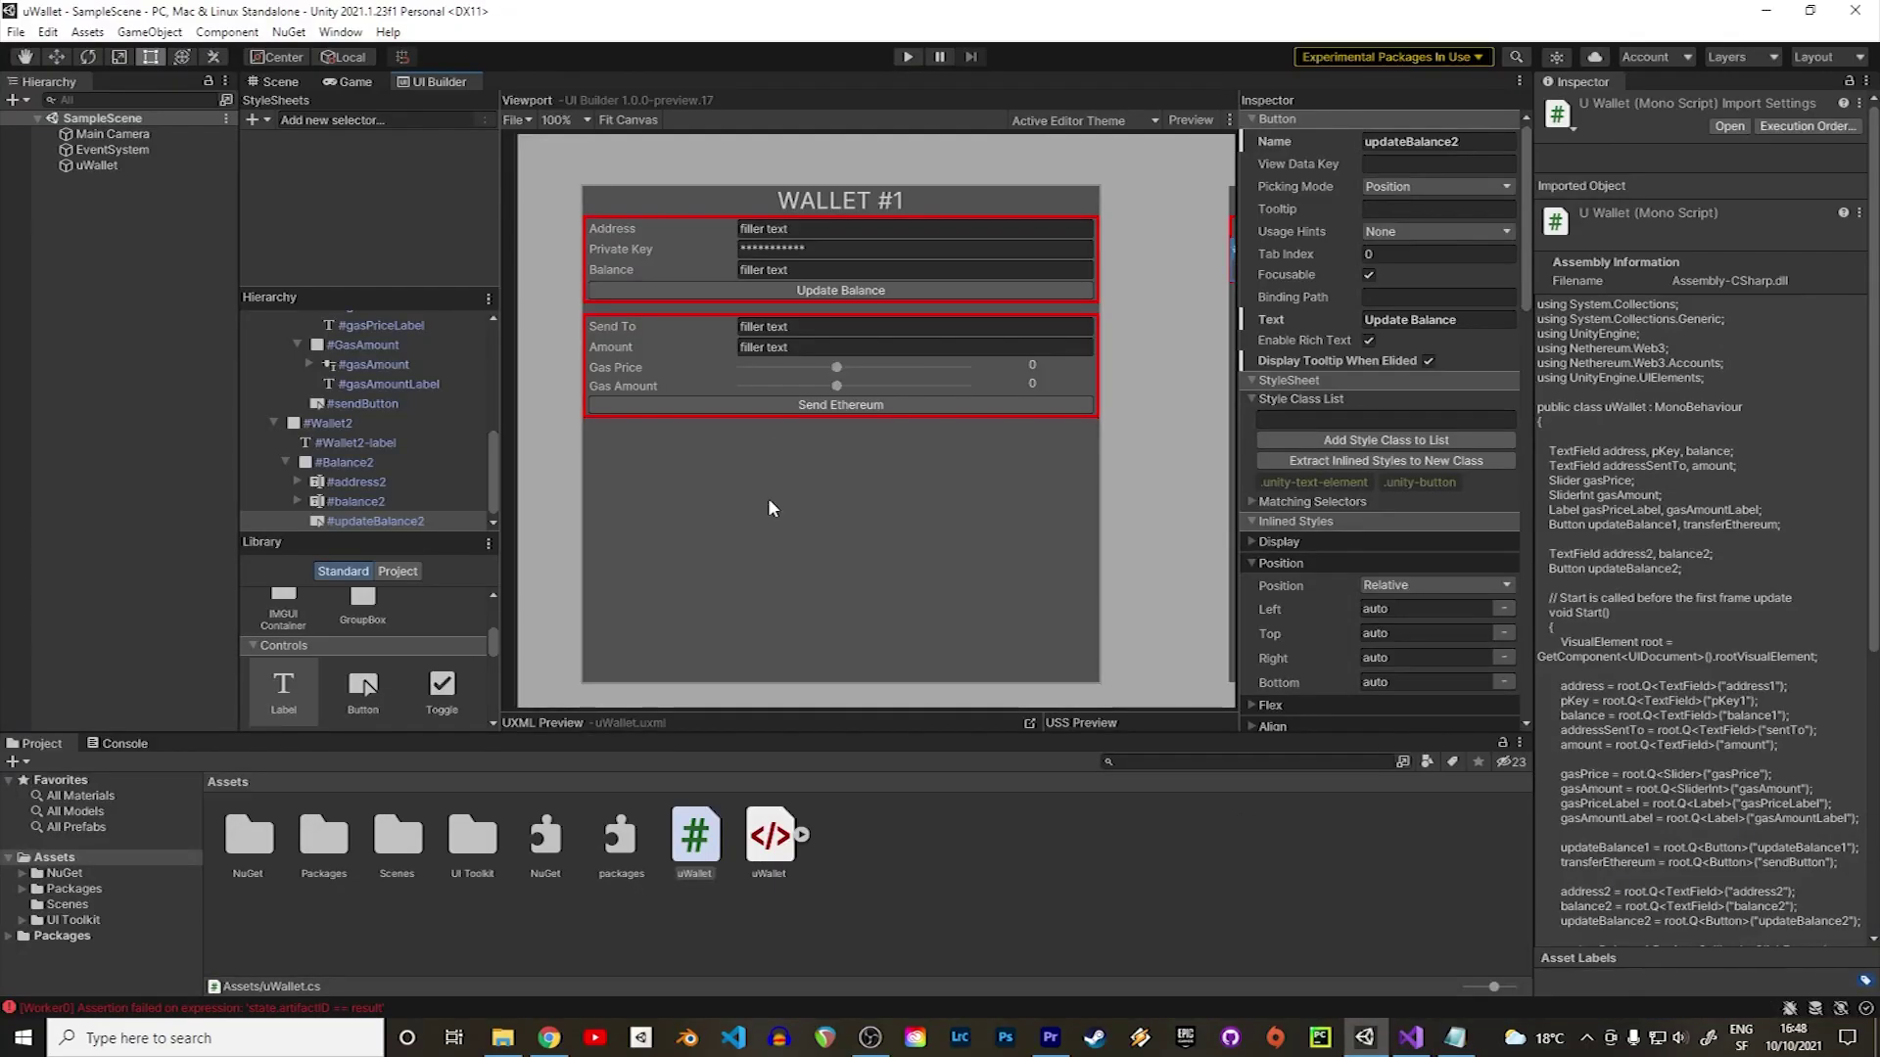
{"action": "key", "text": "ctrl+p"}
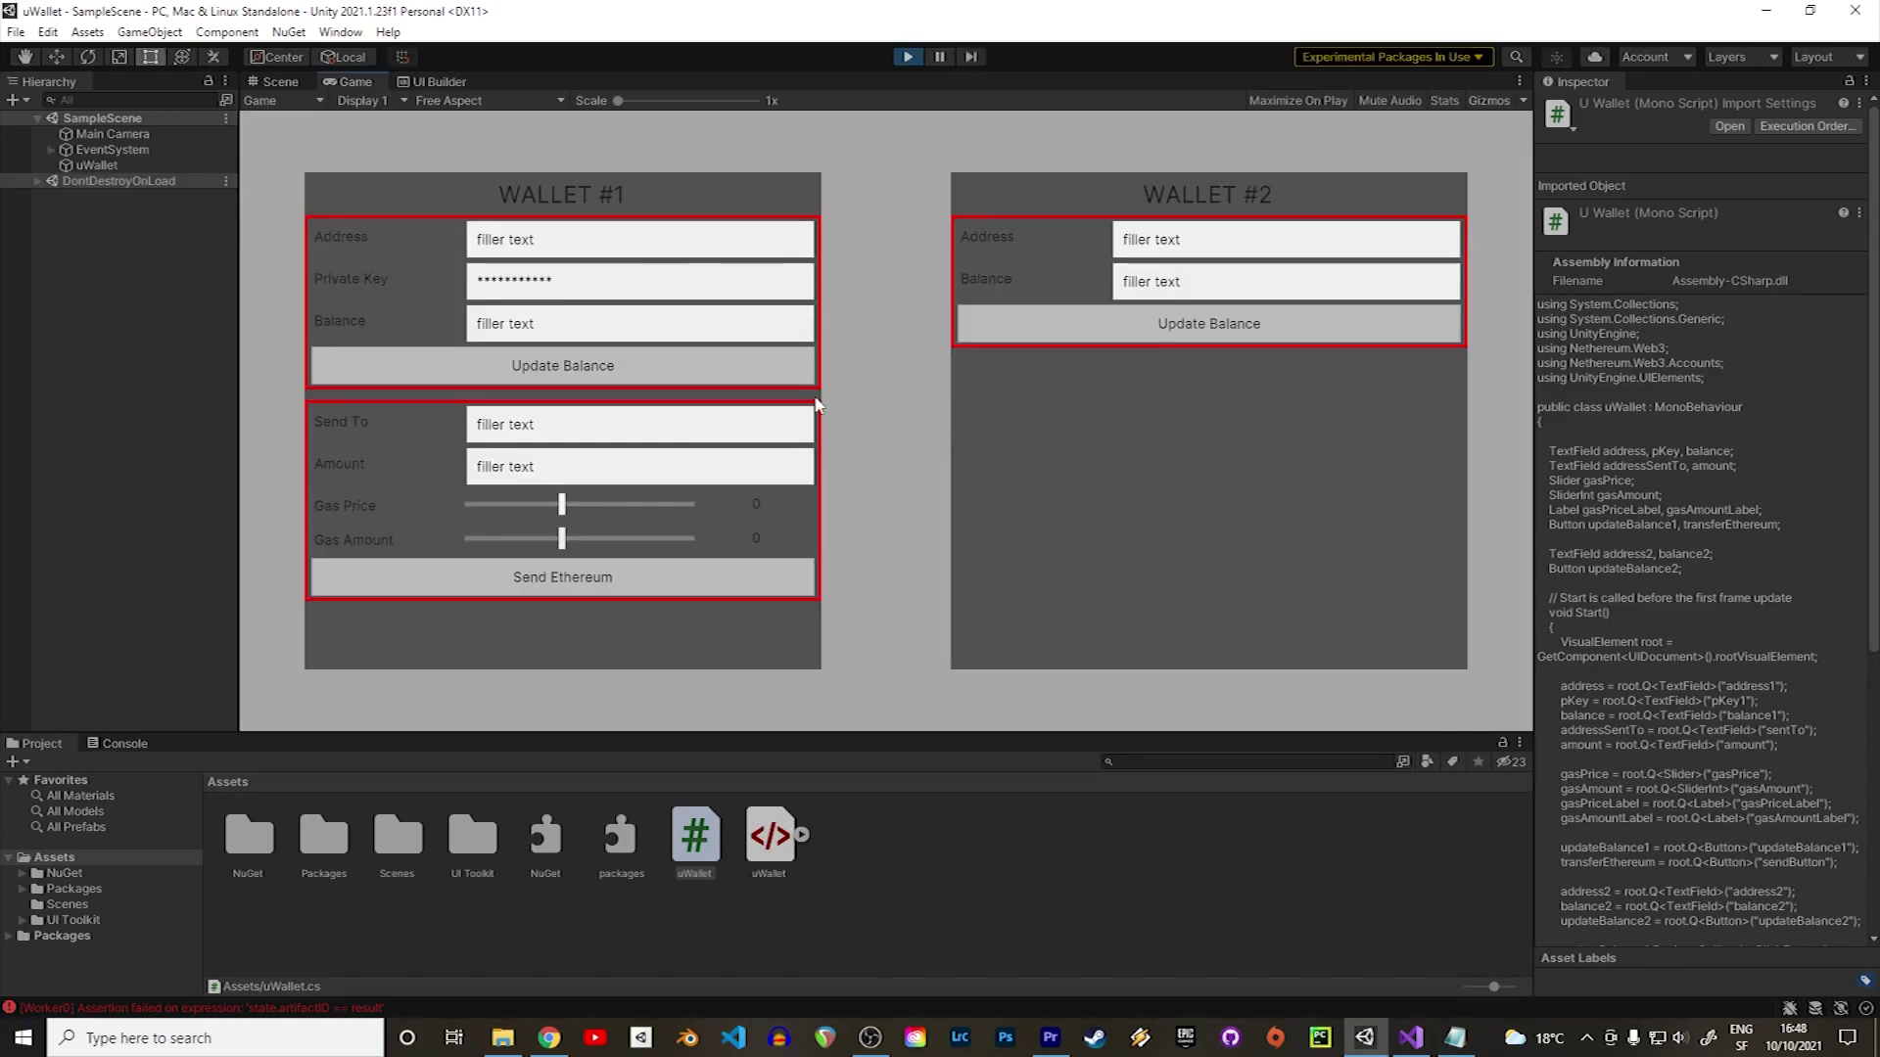
{"action": "left_click", "coordinate": [587, 232]}
{"action": "key", "text": "ctrl+v"}
{"action": "left_click", "coordinate": [605, 367]}
{"action": "left_click", "coordinate": [607, 368]}
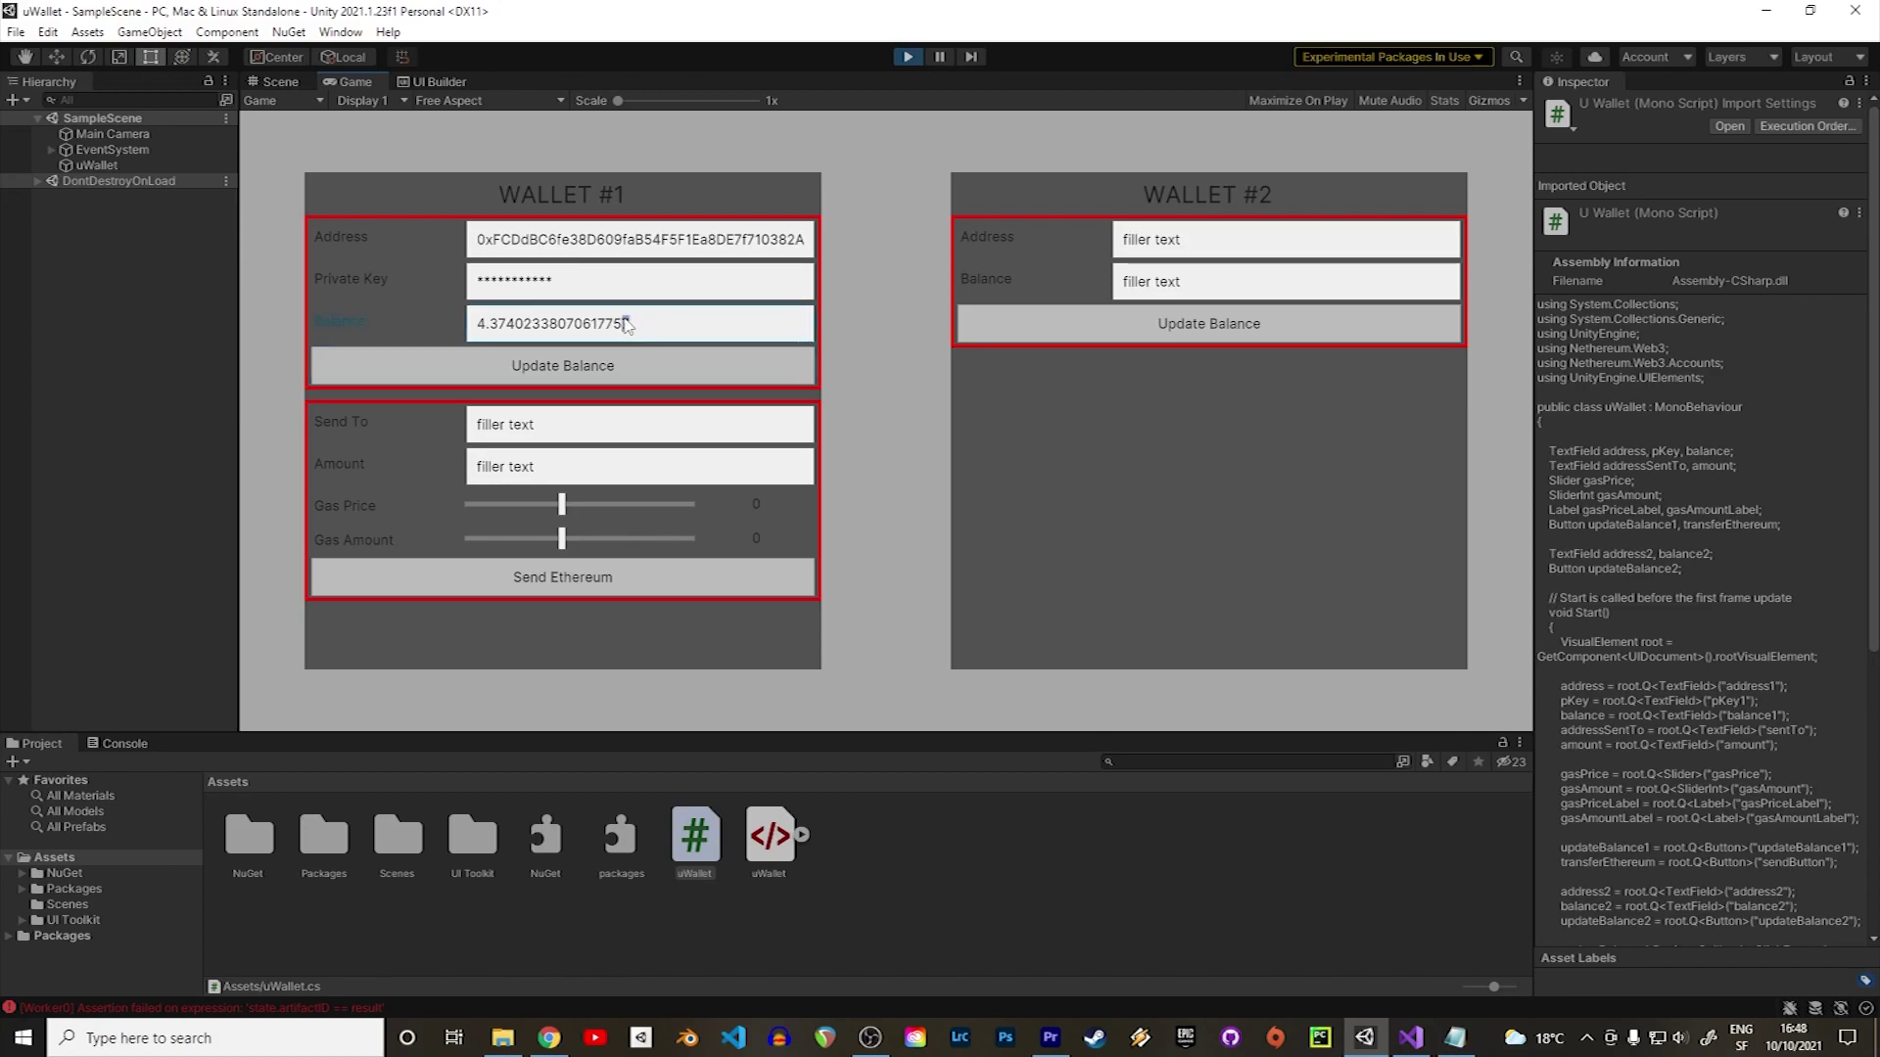
Compare the 4.37402338070617757 Ether balance with the Etherscan page.
{"action": "left_click_drag", "start_coordinate": [631, 323], "coordinate": [460, 326]}
{"action": "left_click", "coordinate": [550, 1038]}
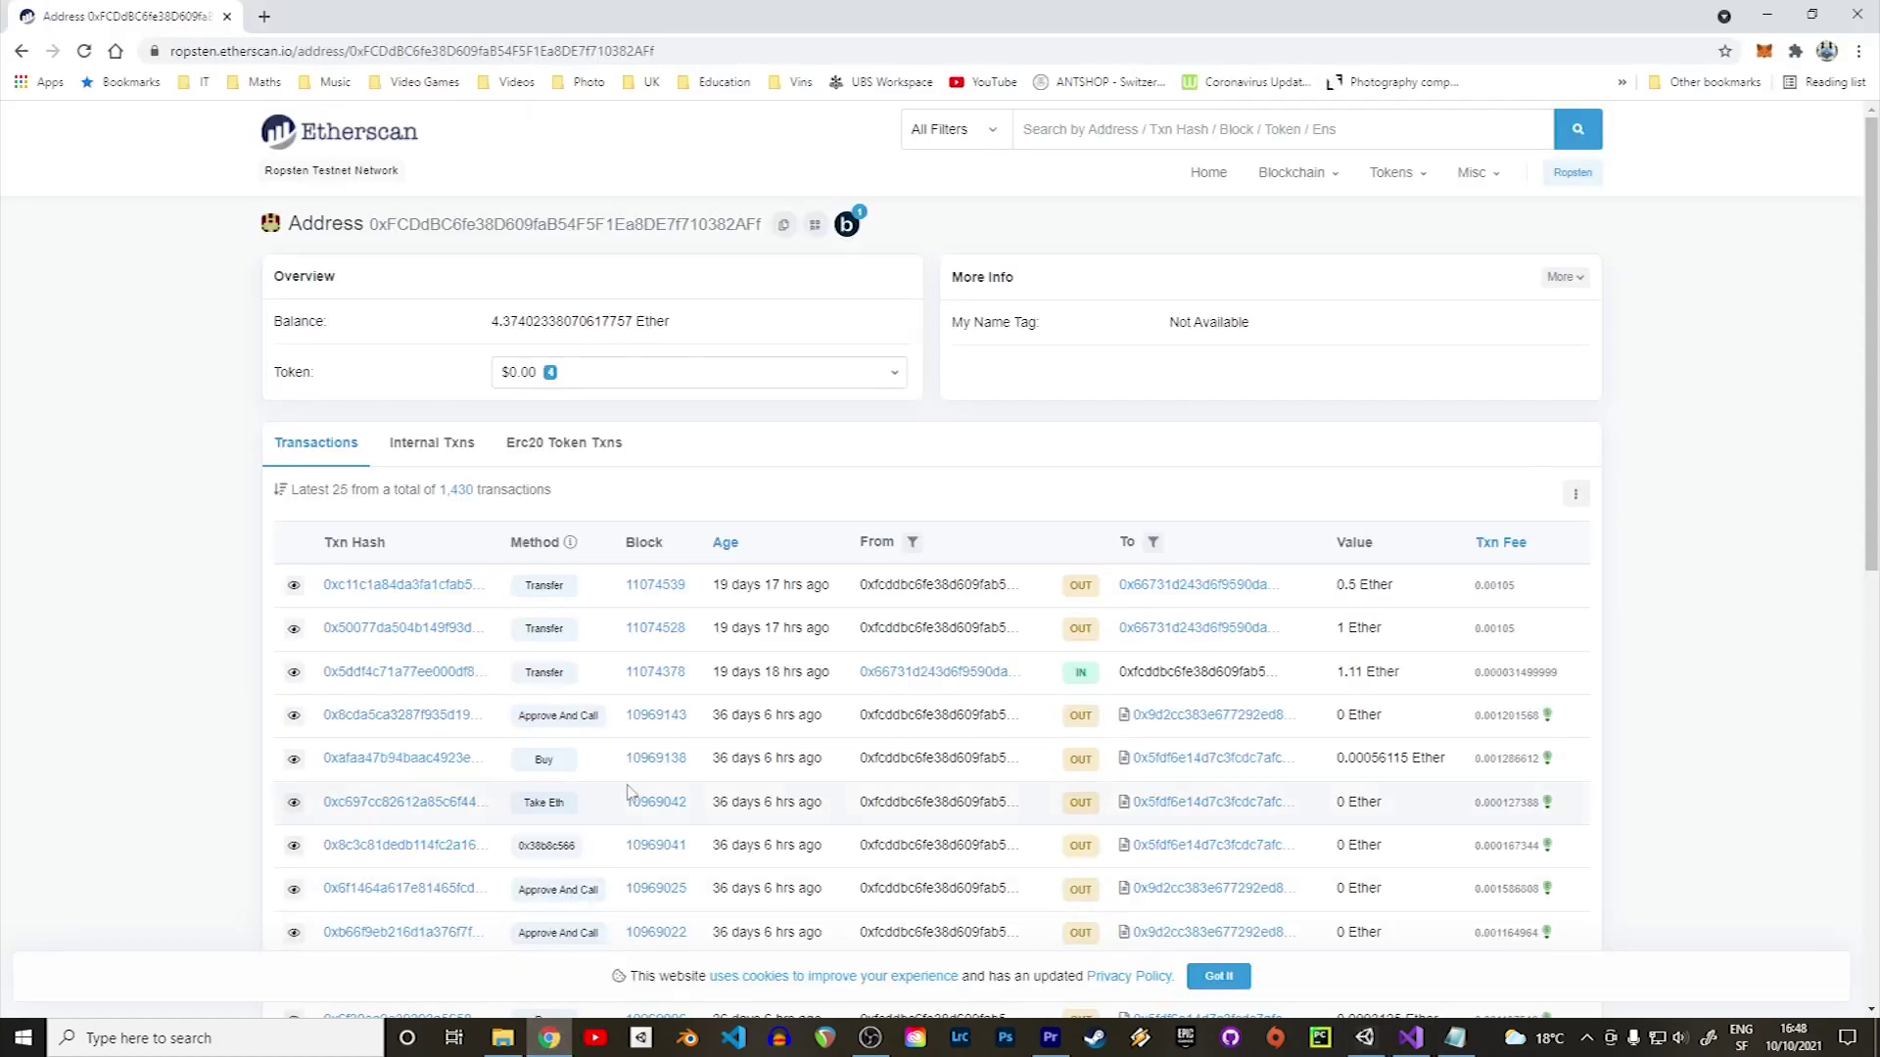
{"action": "double_click", "coordinate": [594, 323]}
{"action": "left_click", "coordinate": [777, 328]}
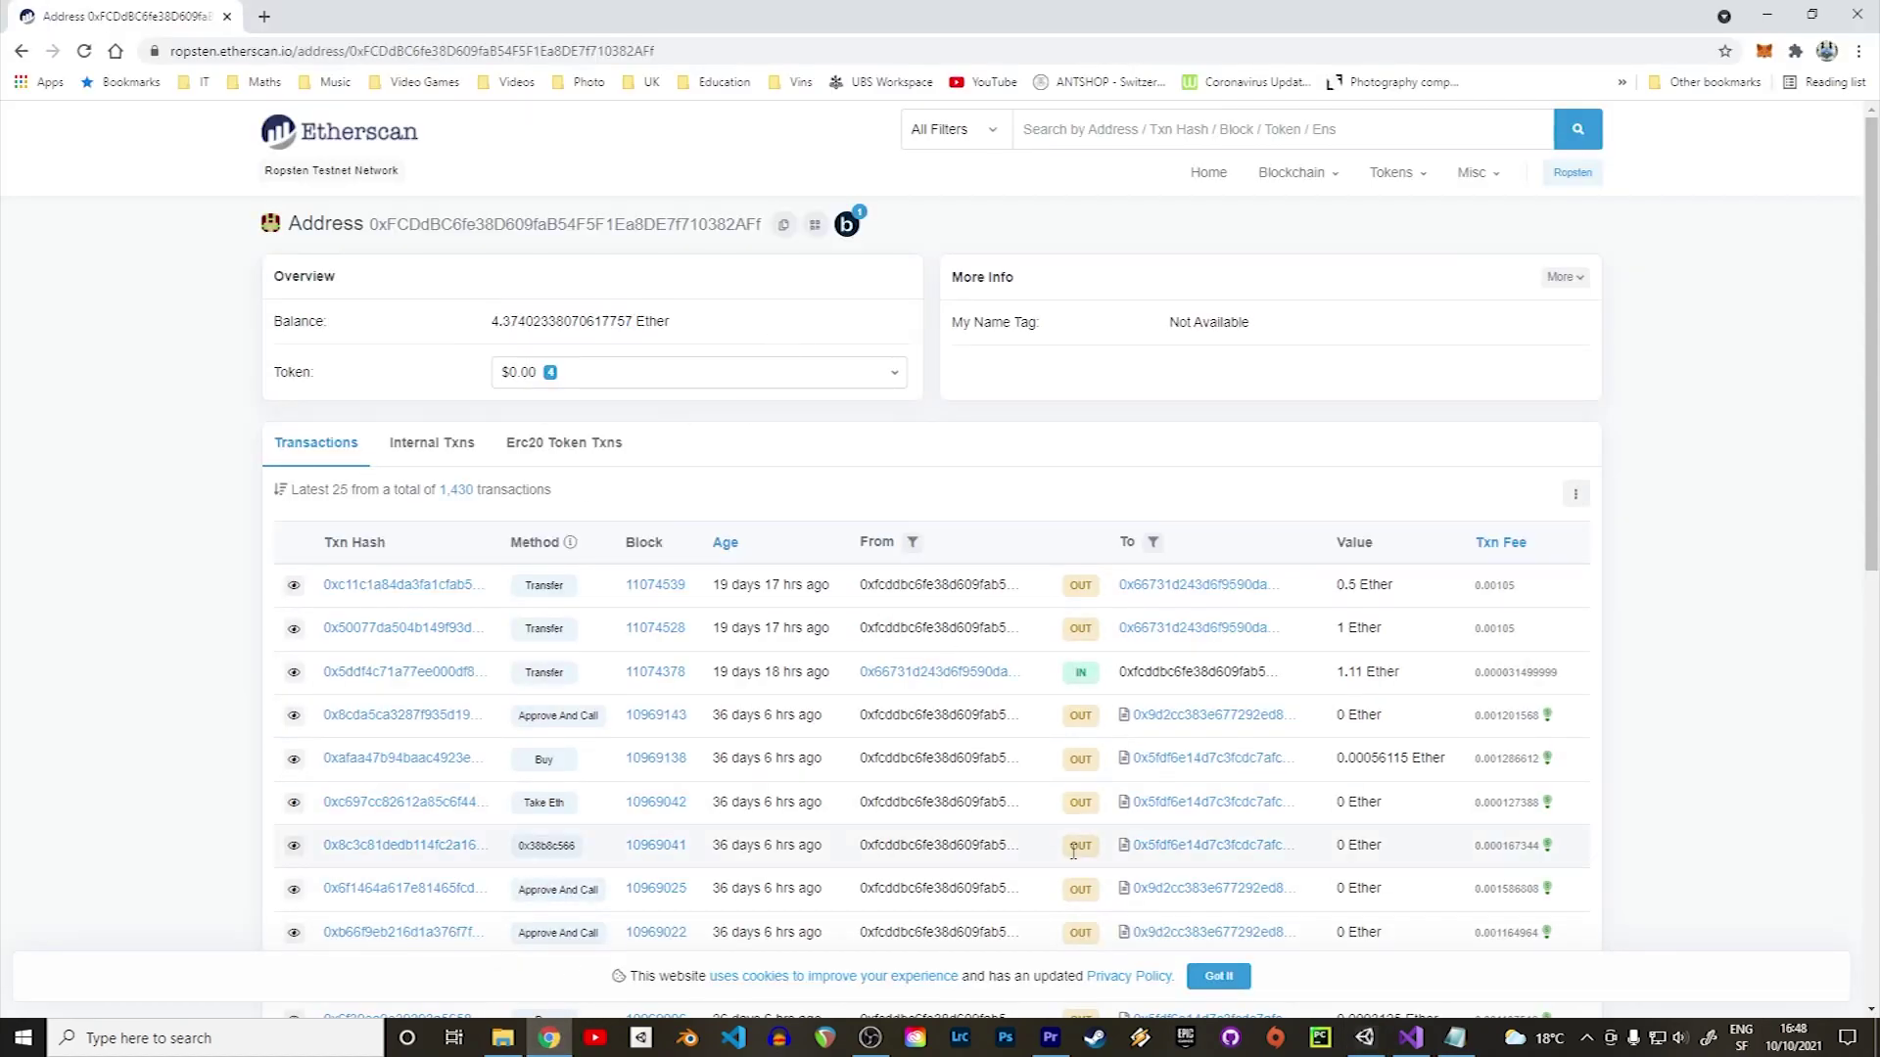
Paste the Transfer(pKey, toAddress) method below UpdateBalanceAsync.
{"action": "left_click", "coordinate": [1365, 1038]}
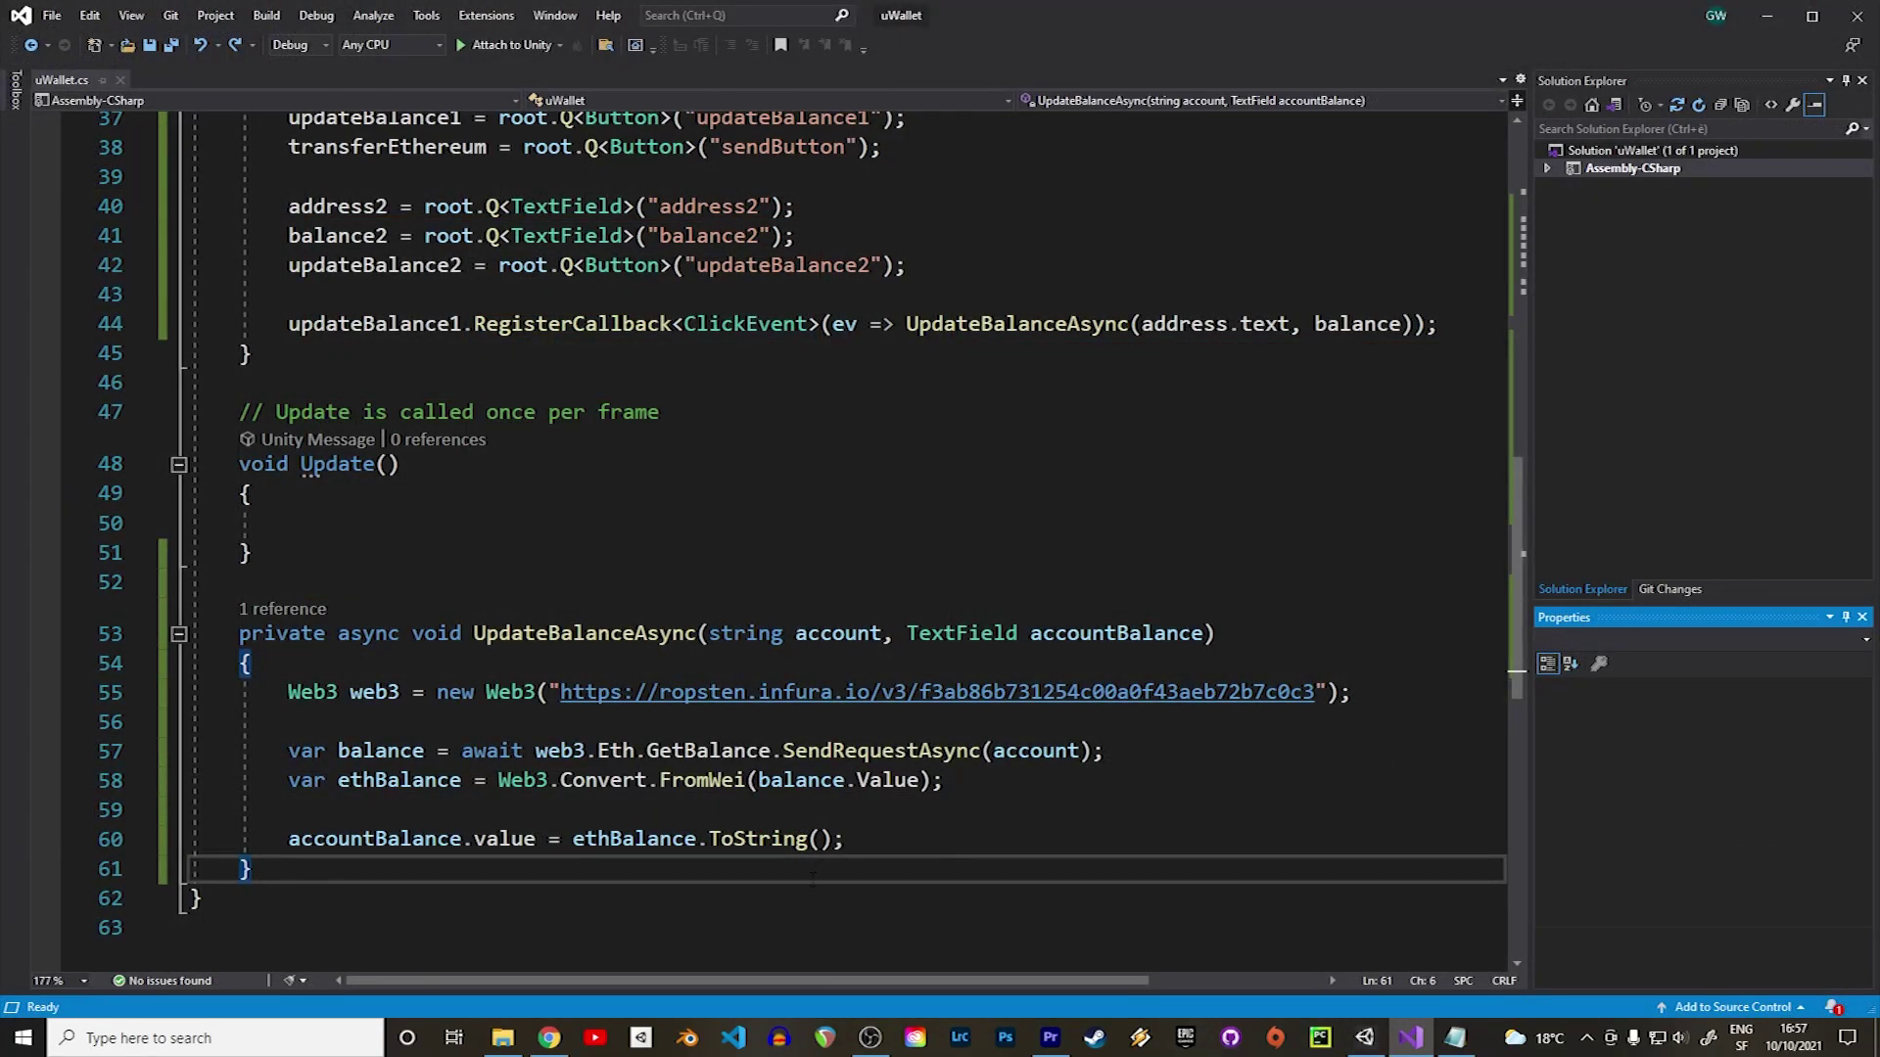
{"action": "left_click", "coordinate": [812, 877]}
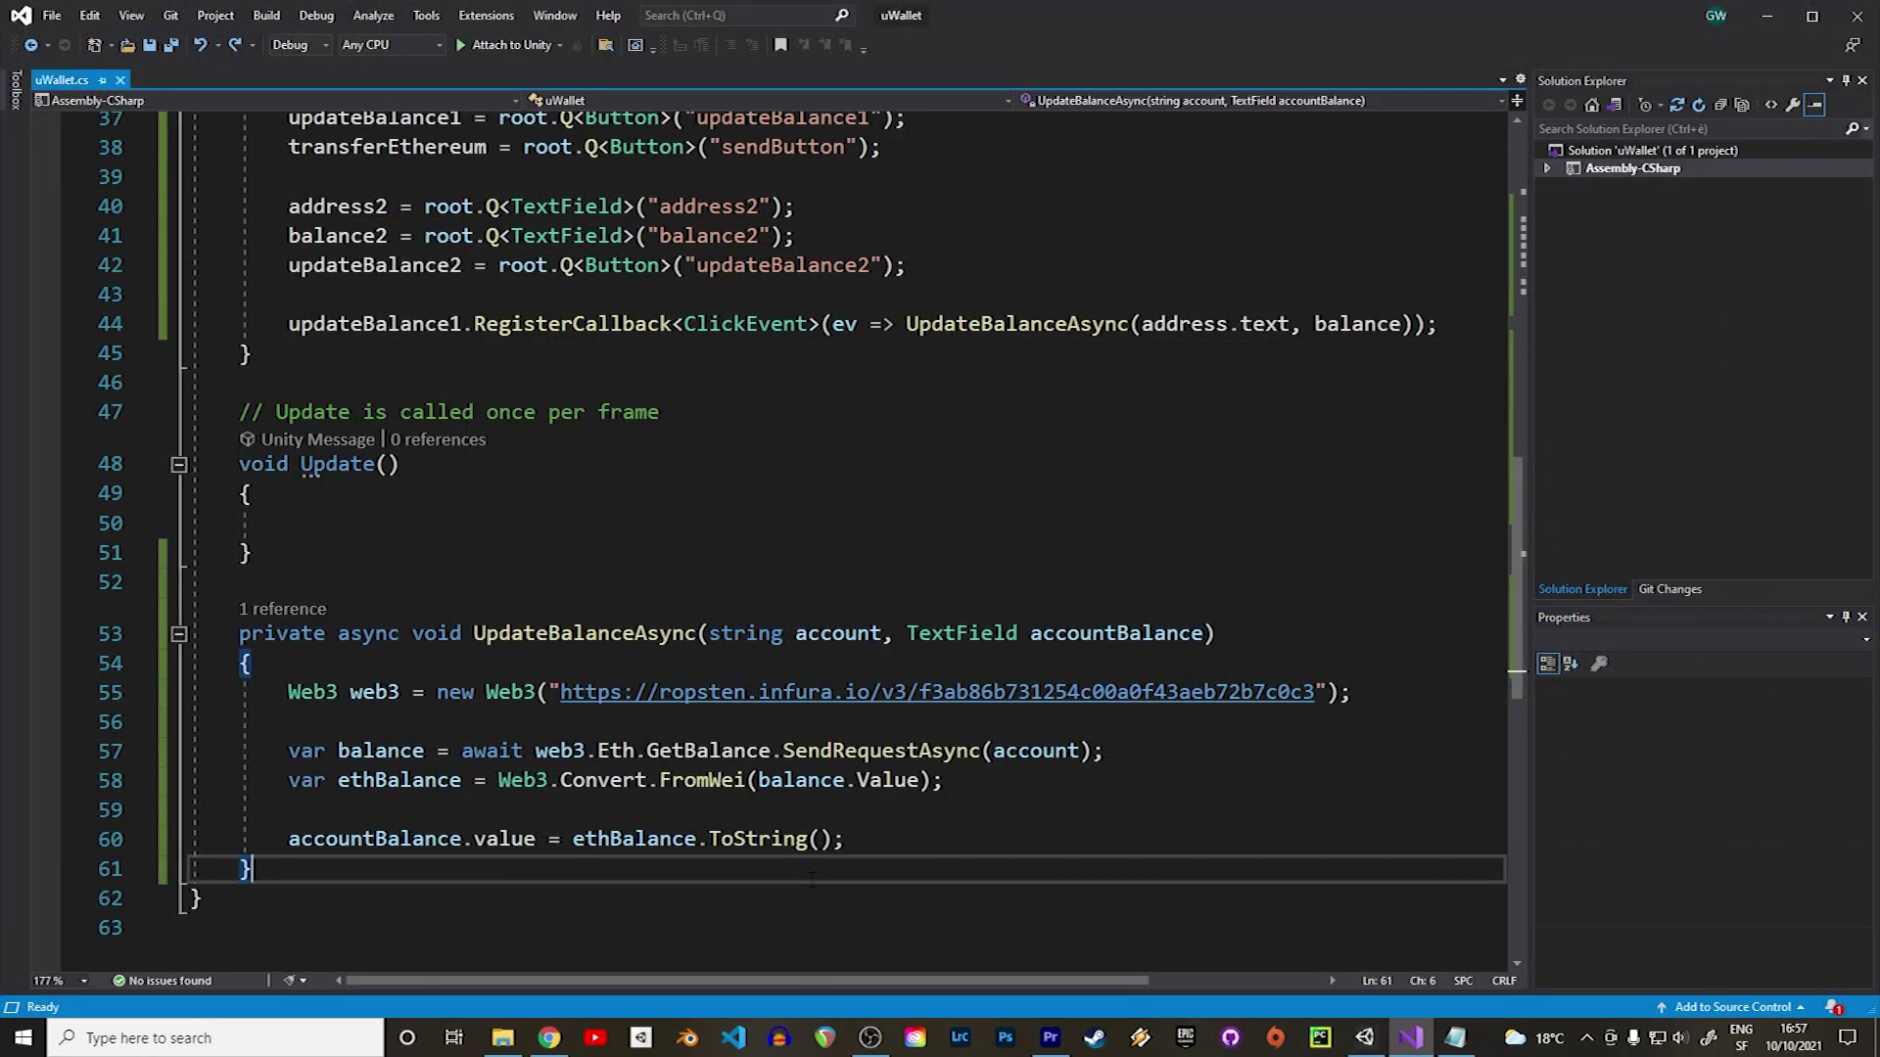
{"action": "key", "text": "Return"}
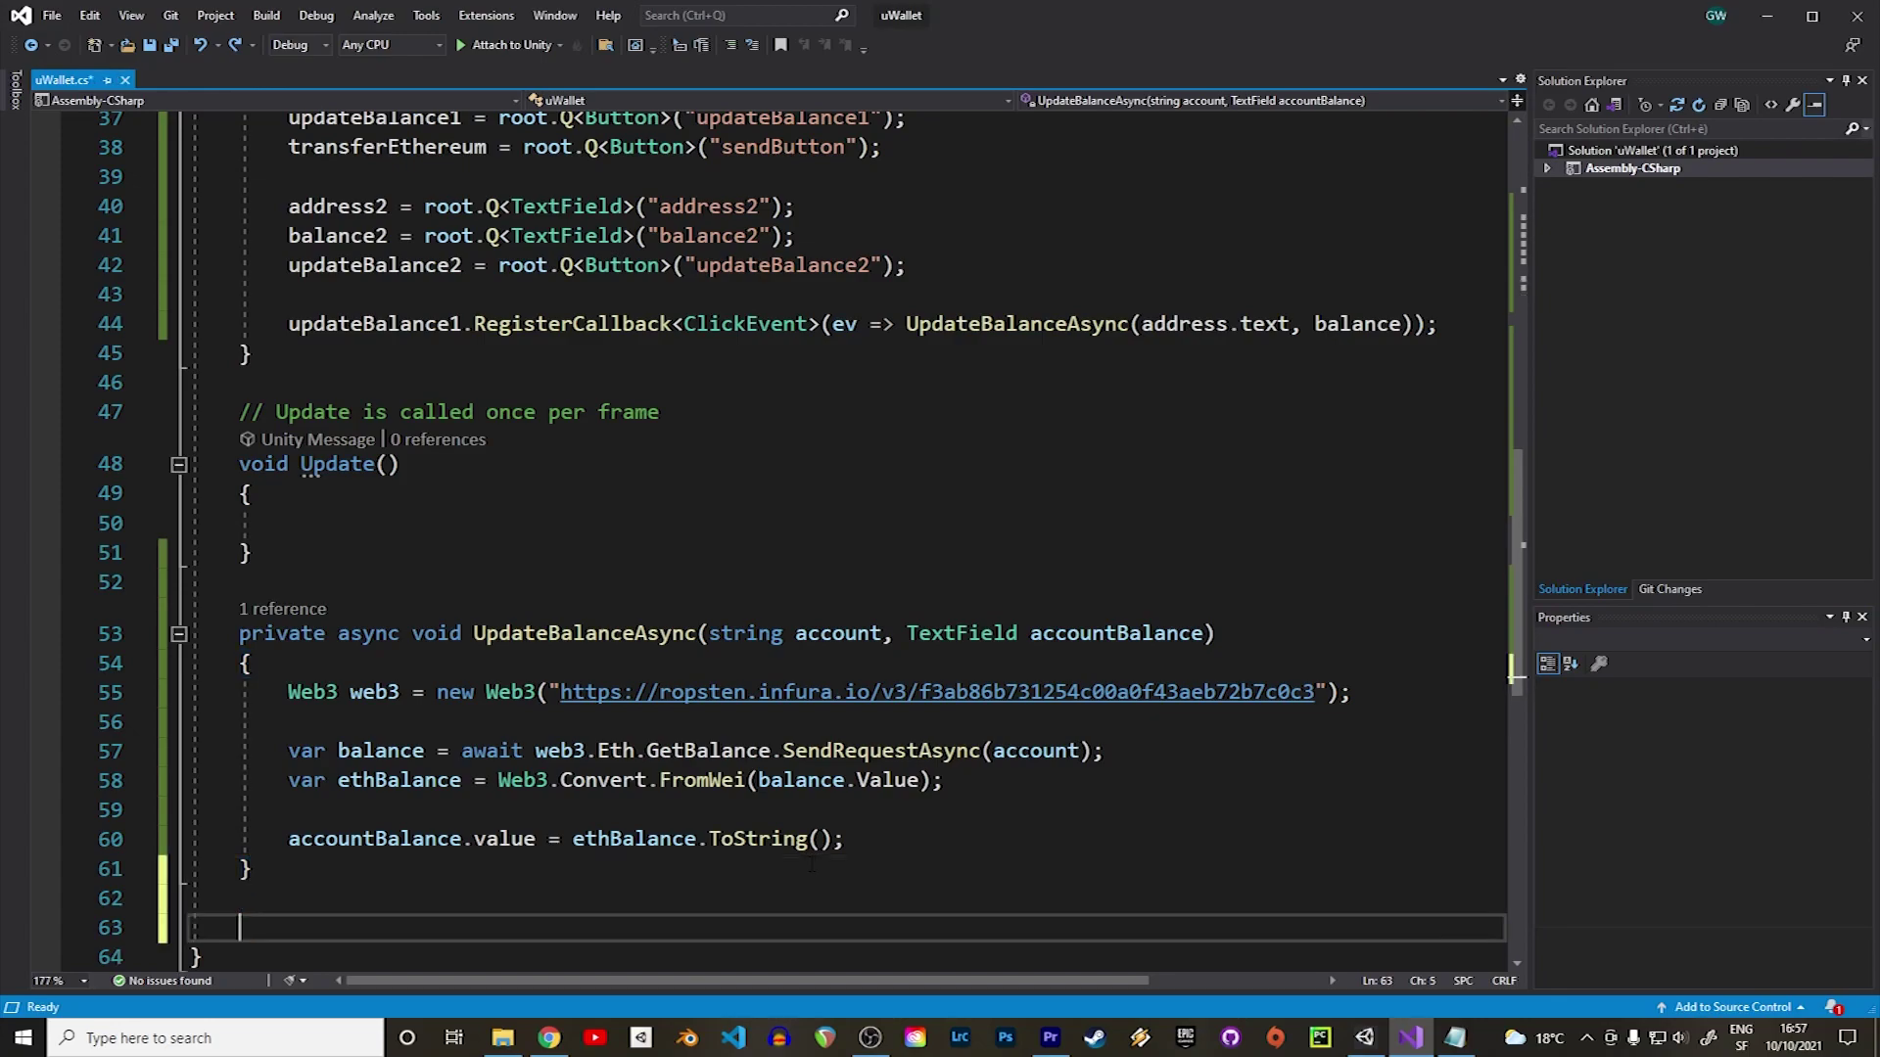
{"action": "key", "text": "ctrl+v"}
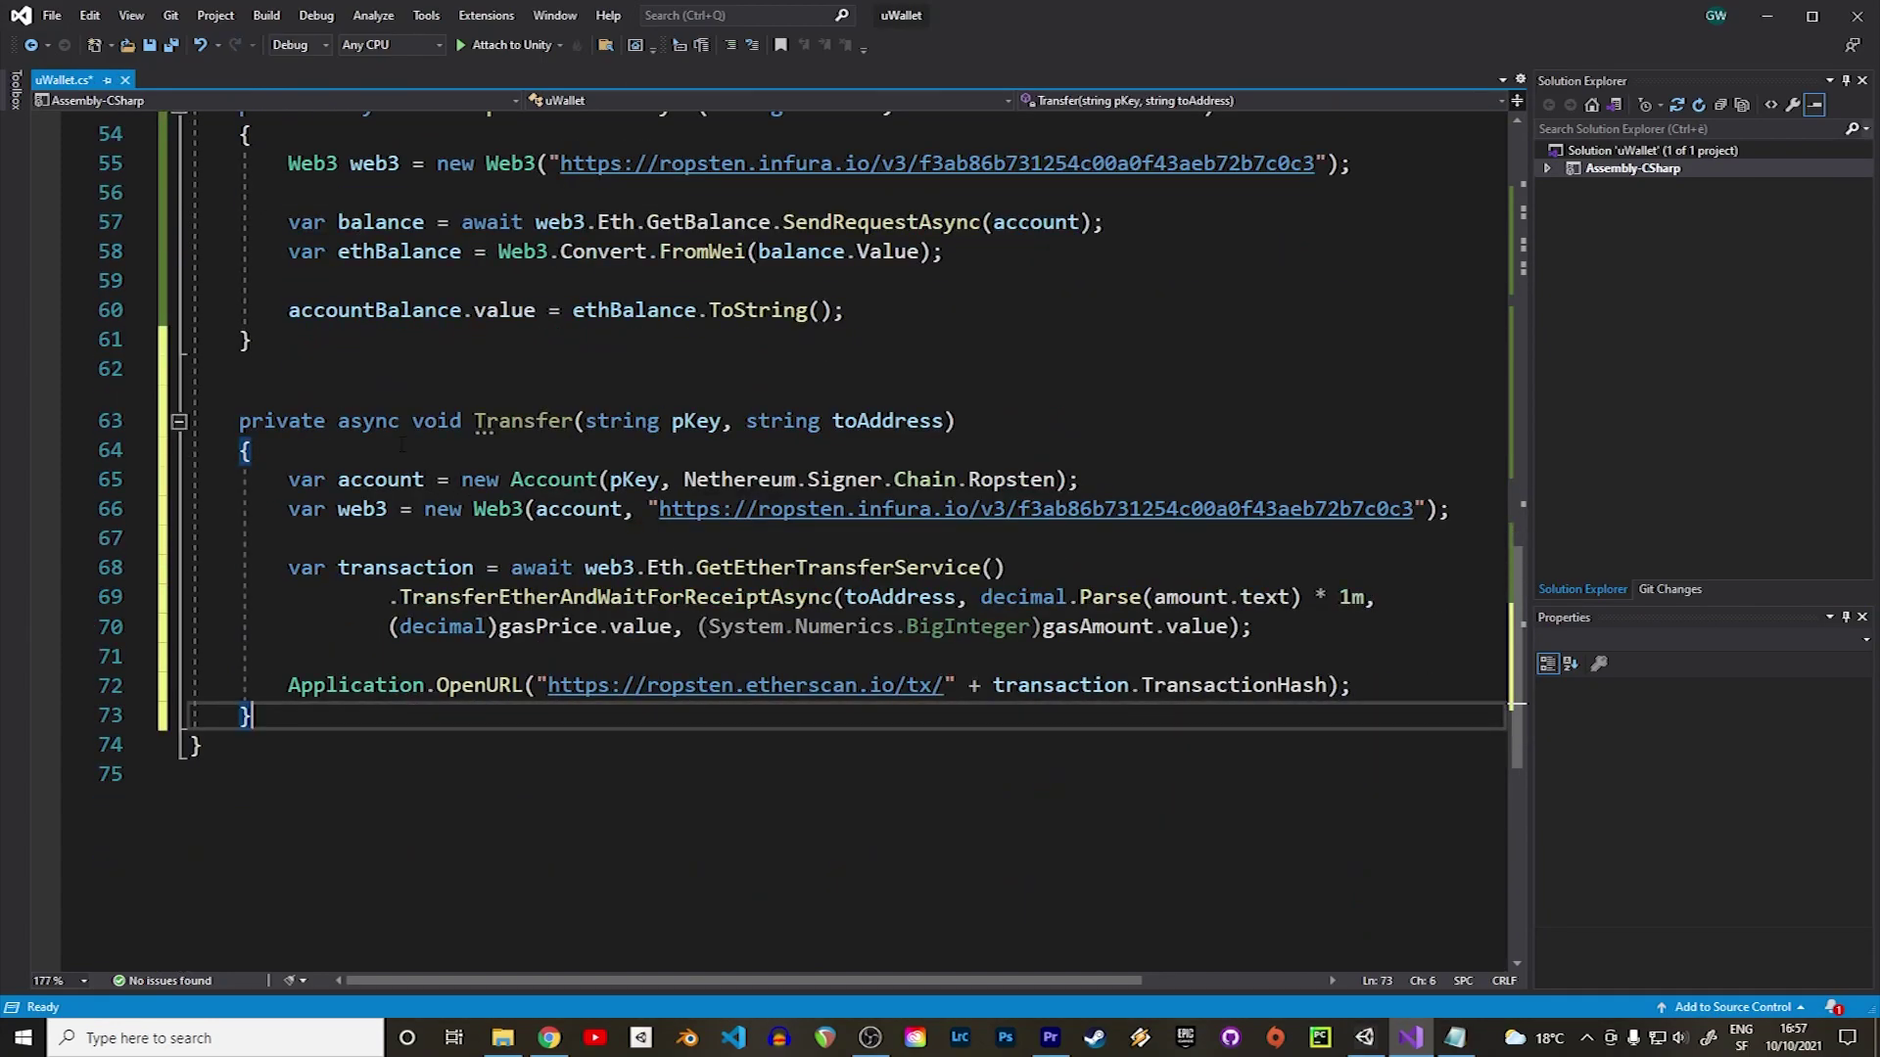
{"action": "left_click", "coordinate": [695, 421]}
{"action": "left_click", "coordinate": [886, 421]}
{"action": "left_click", "coordinate": [1103, 434]}
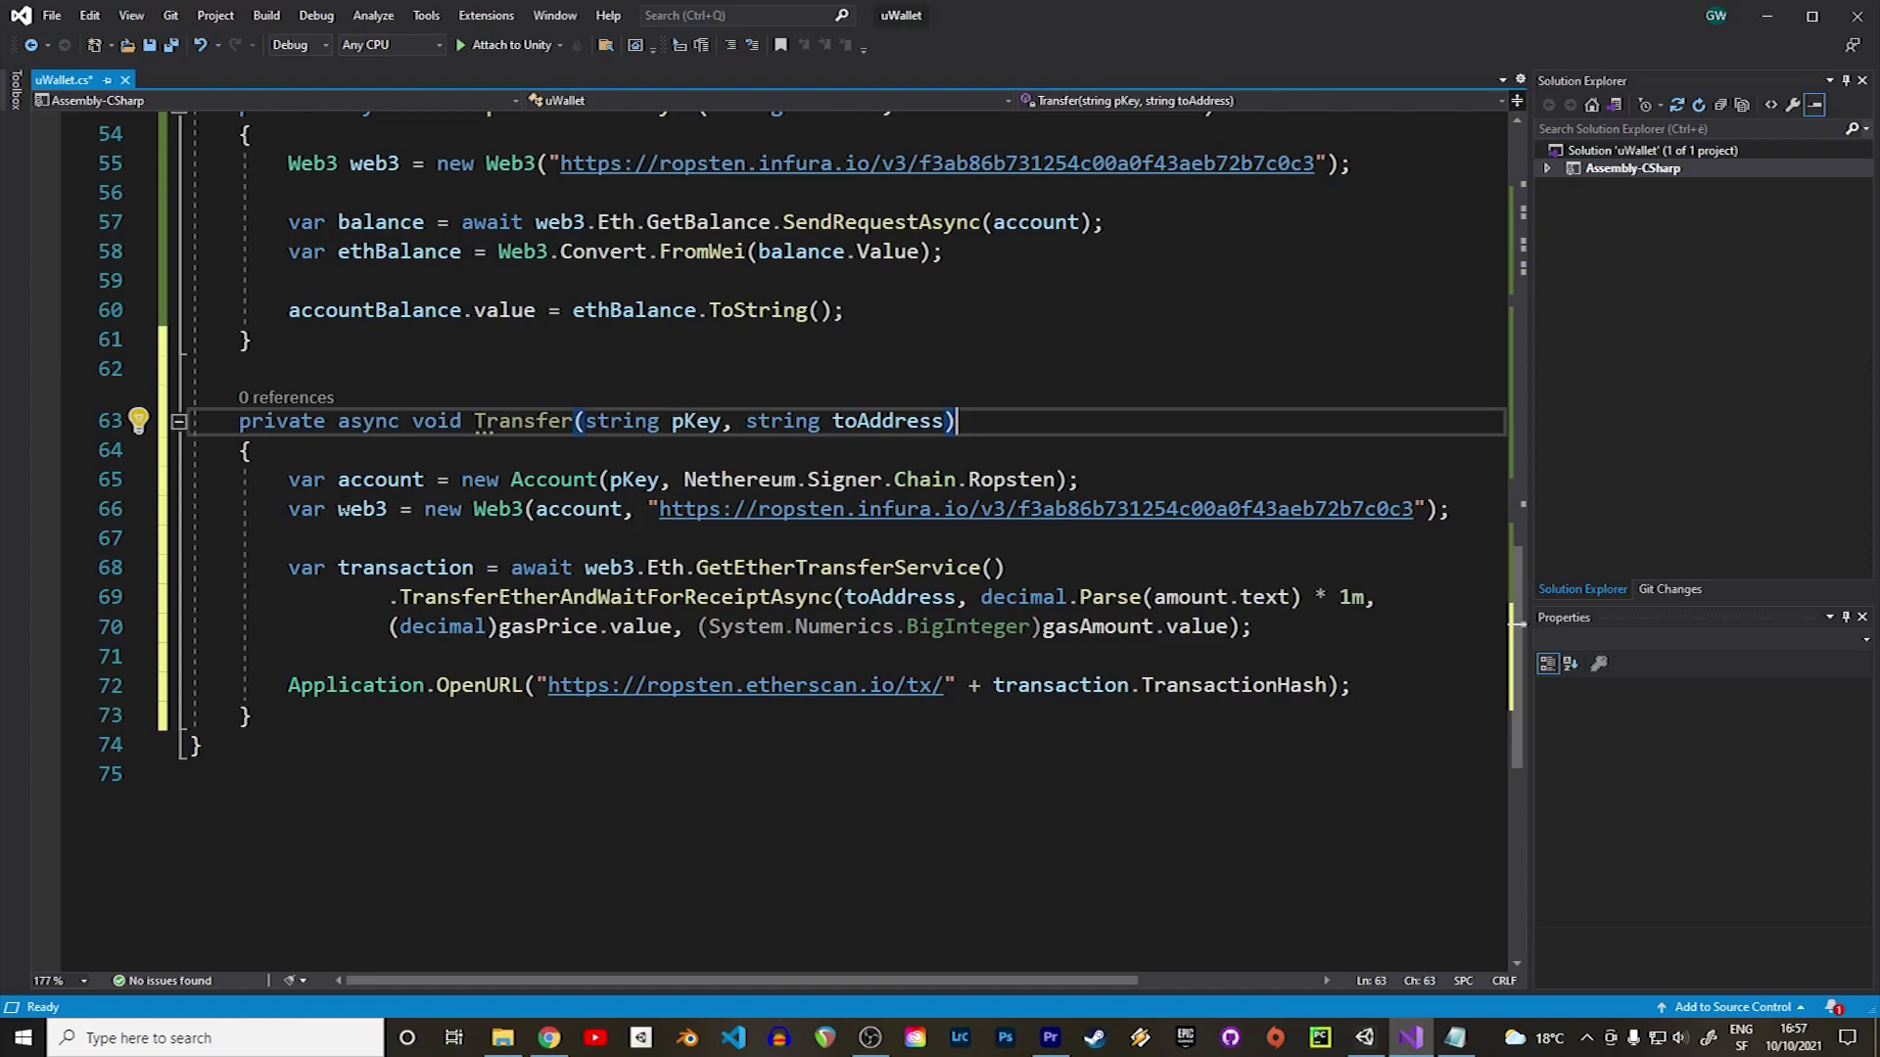
Review Transfer's Ropsten account, Web3 setup and Etherscan URL, then save.
{"action": "left_click_drag", "start_coordinate": [287, 479], "coordinate": [1078, 478]}
{"action": "left_click", "coordinate": [1178, 467]}
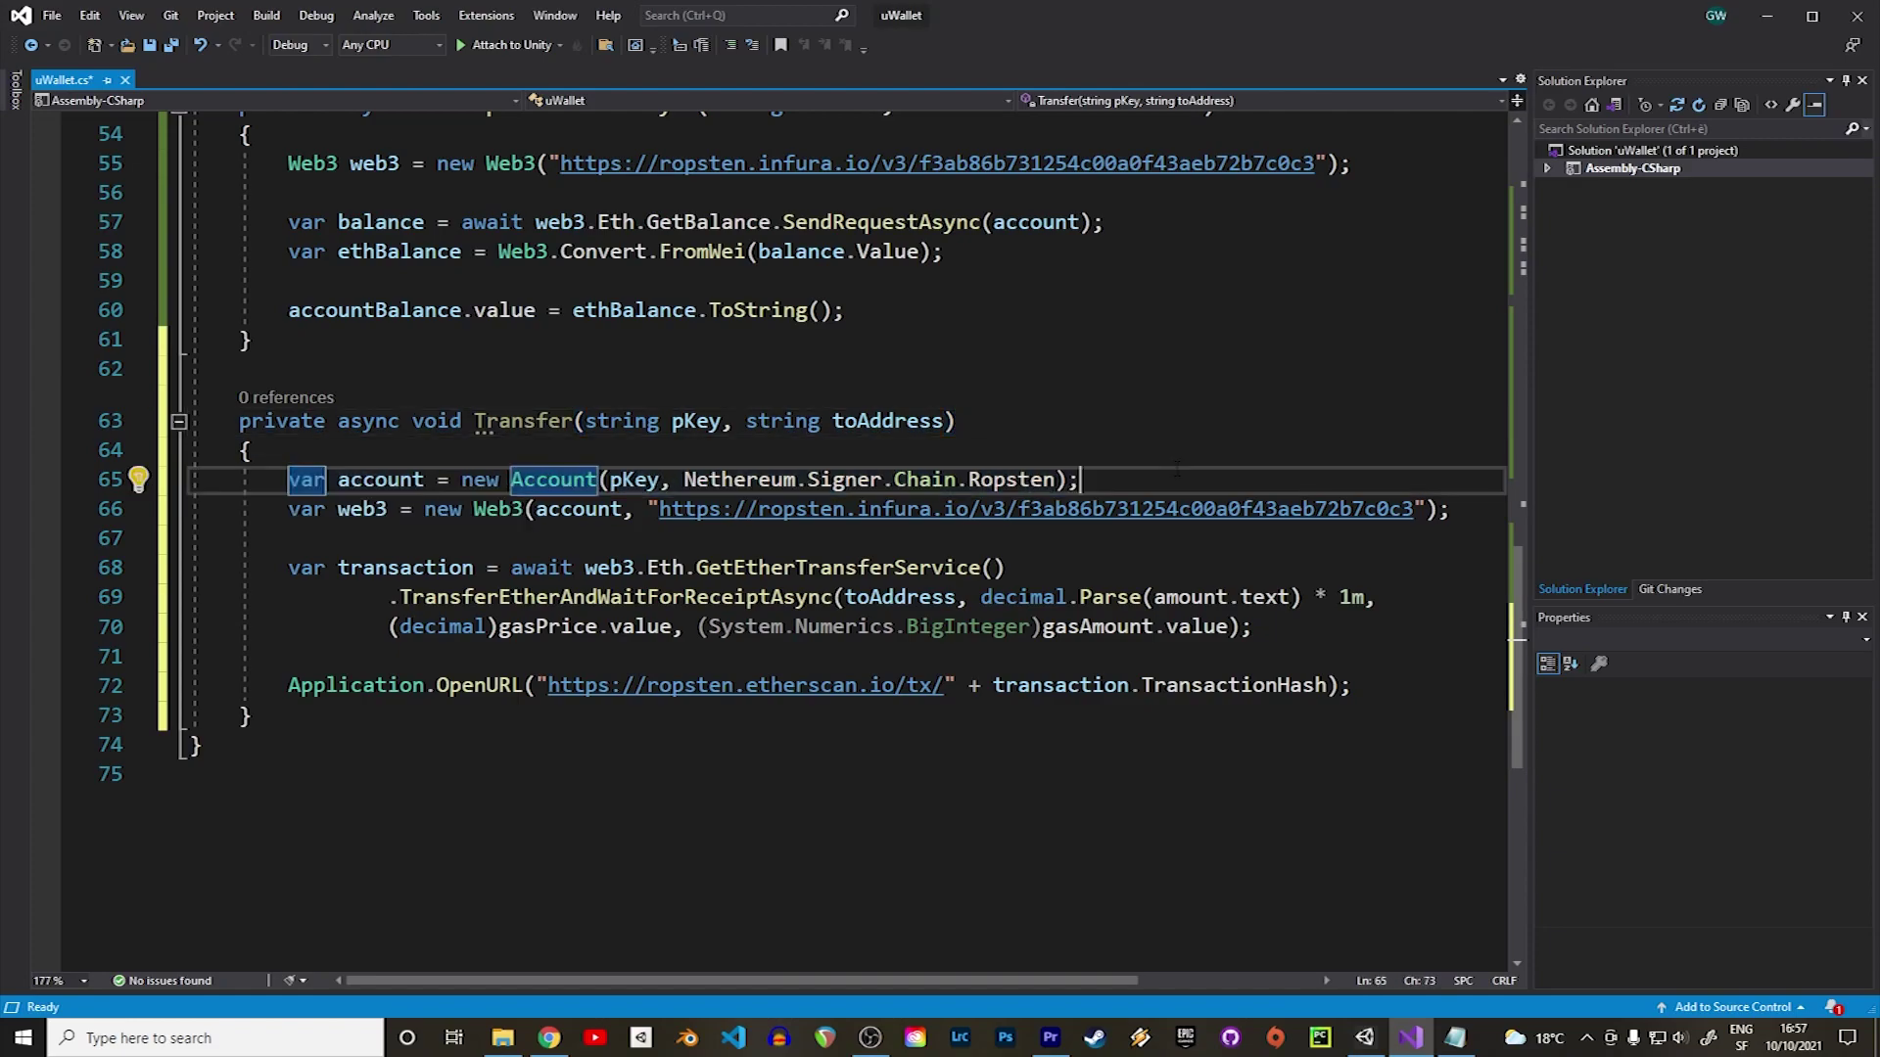
{"action": "double_click", "coordinate": [1014, 480]}
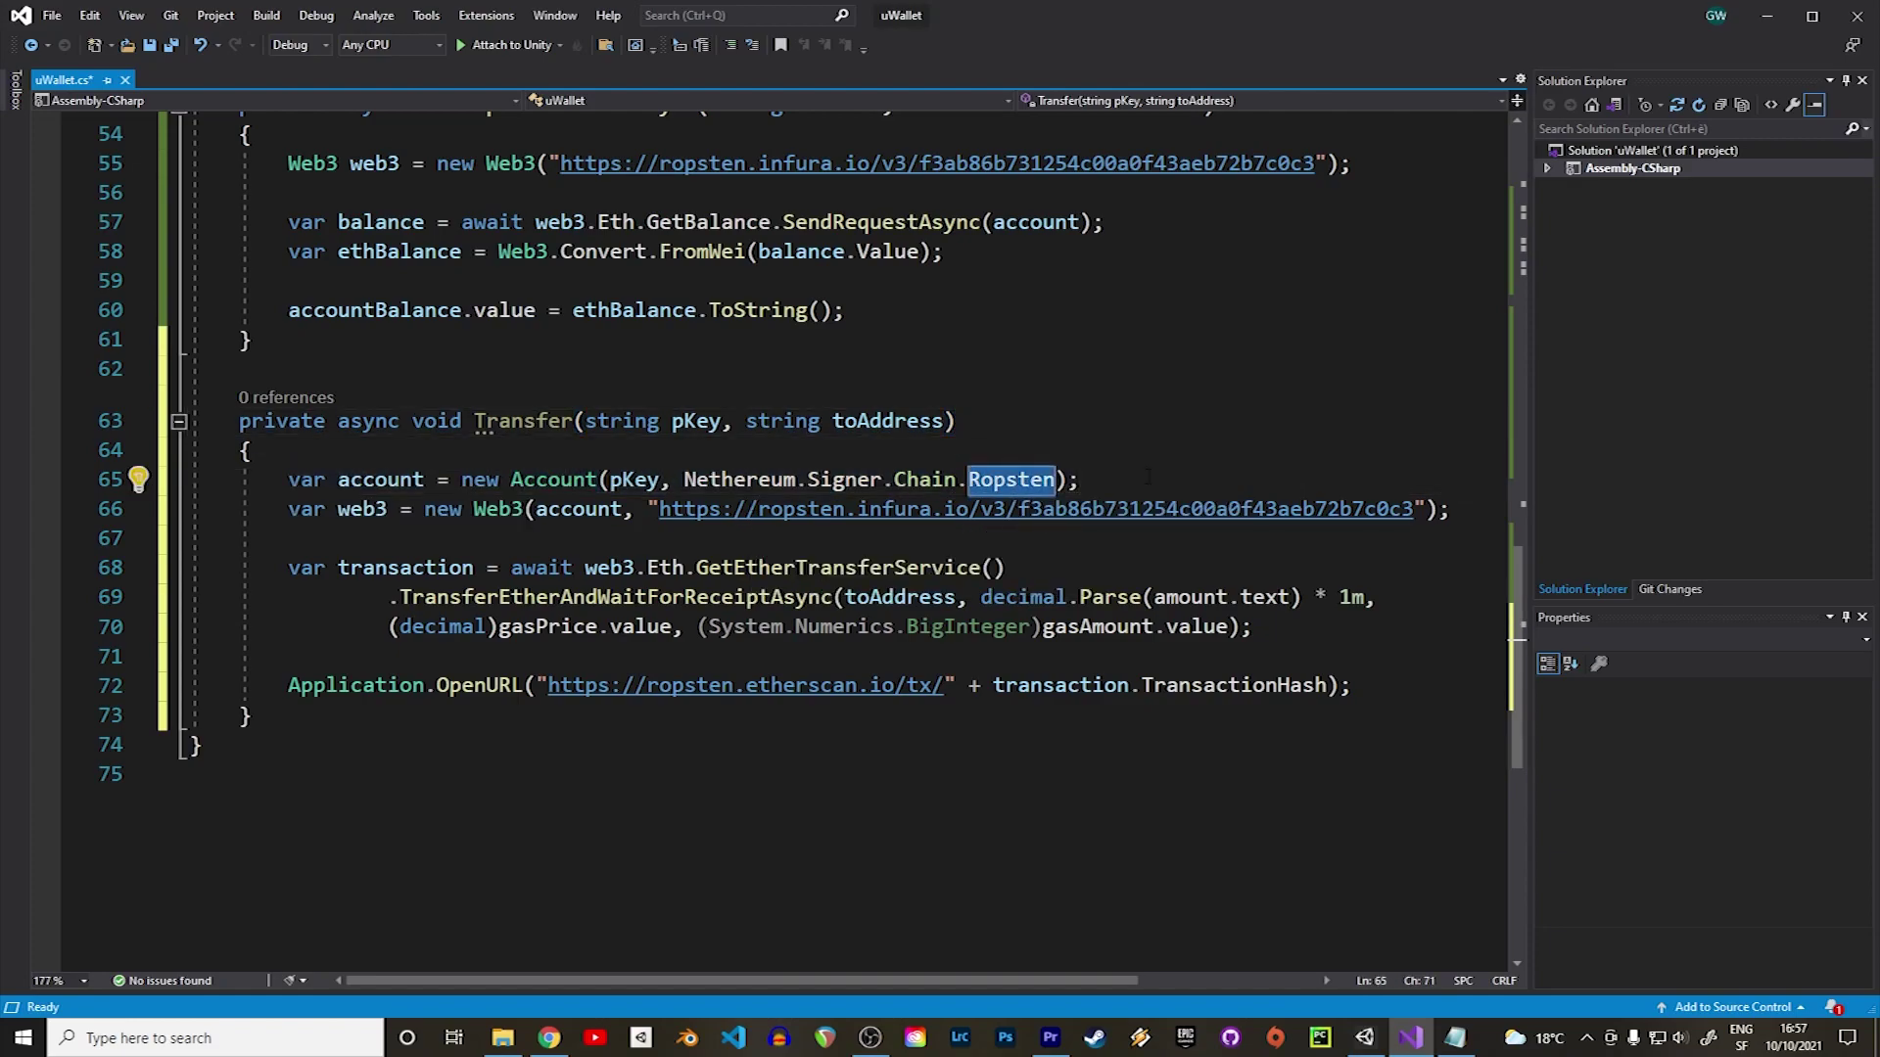
{"action": "left_click", "coordinate": [1196, 444]}
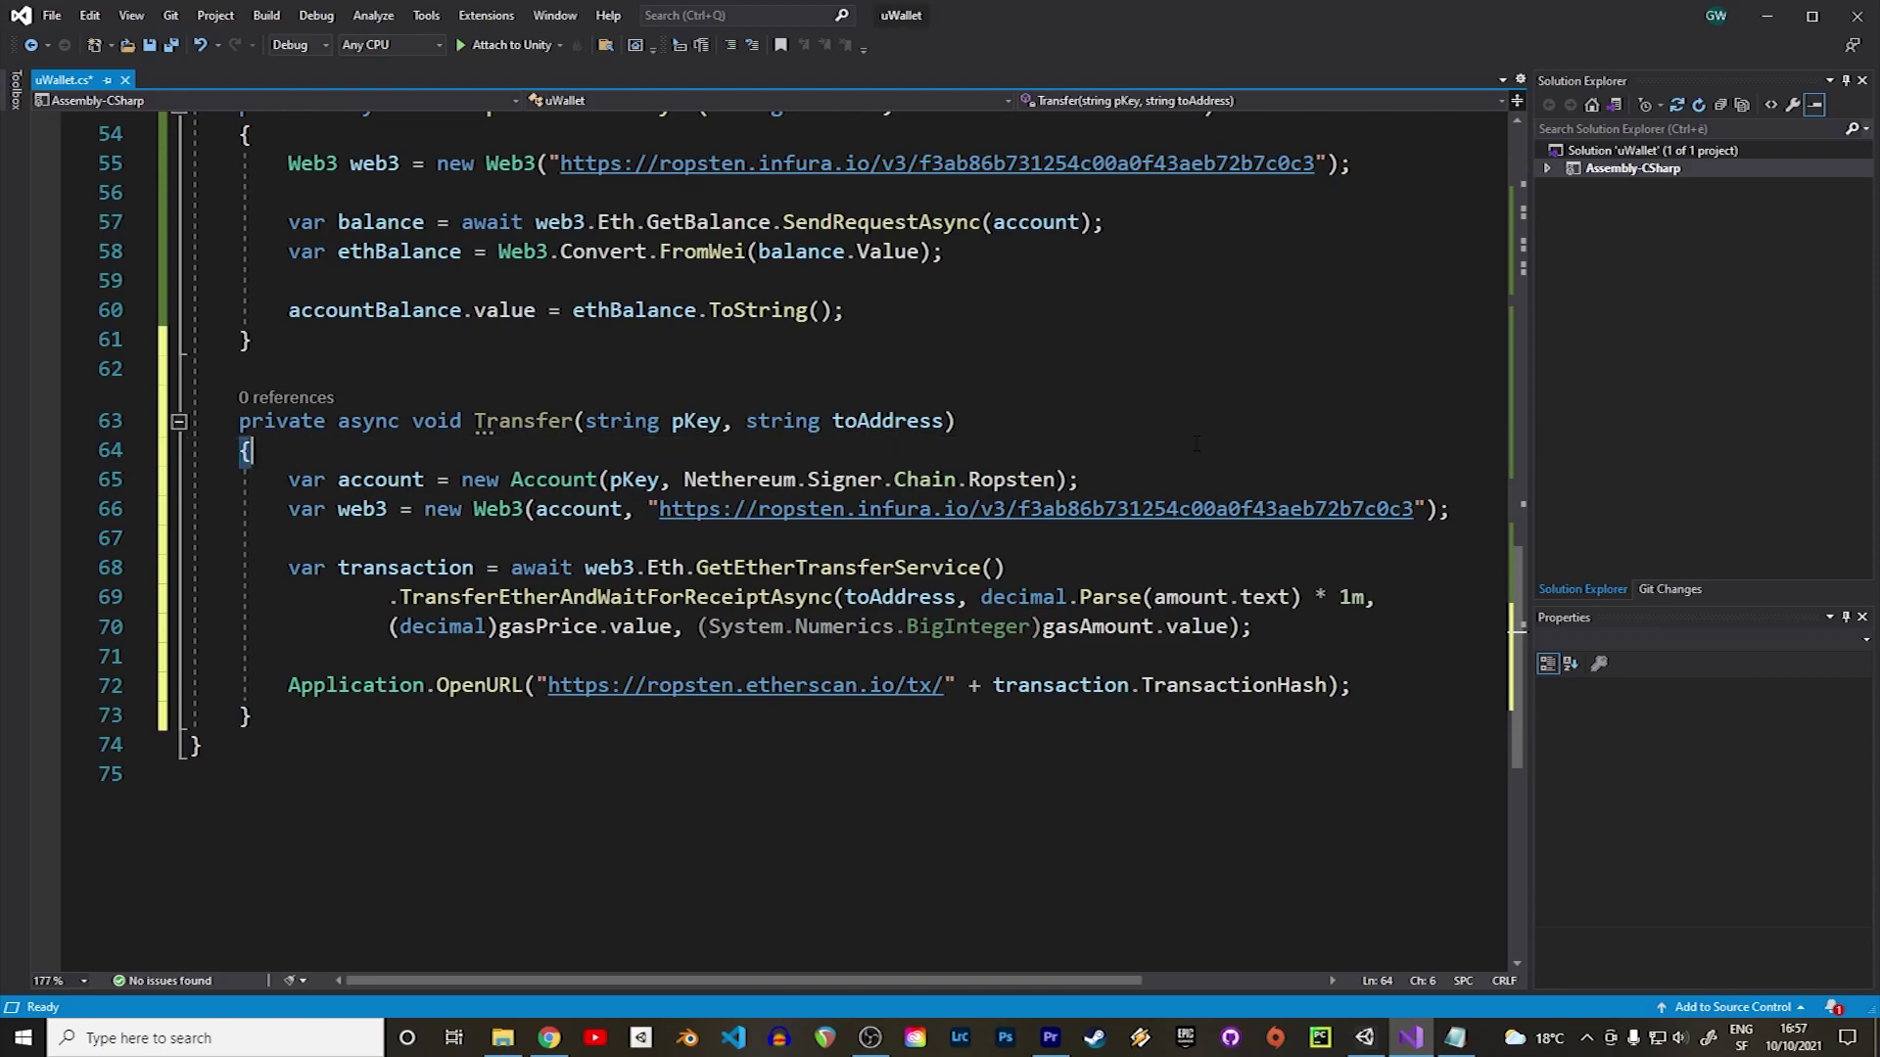
{"action": "double_click", "coordinate": [578, 509]}
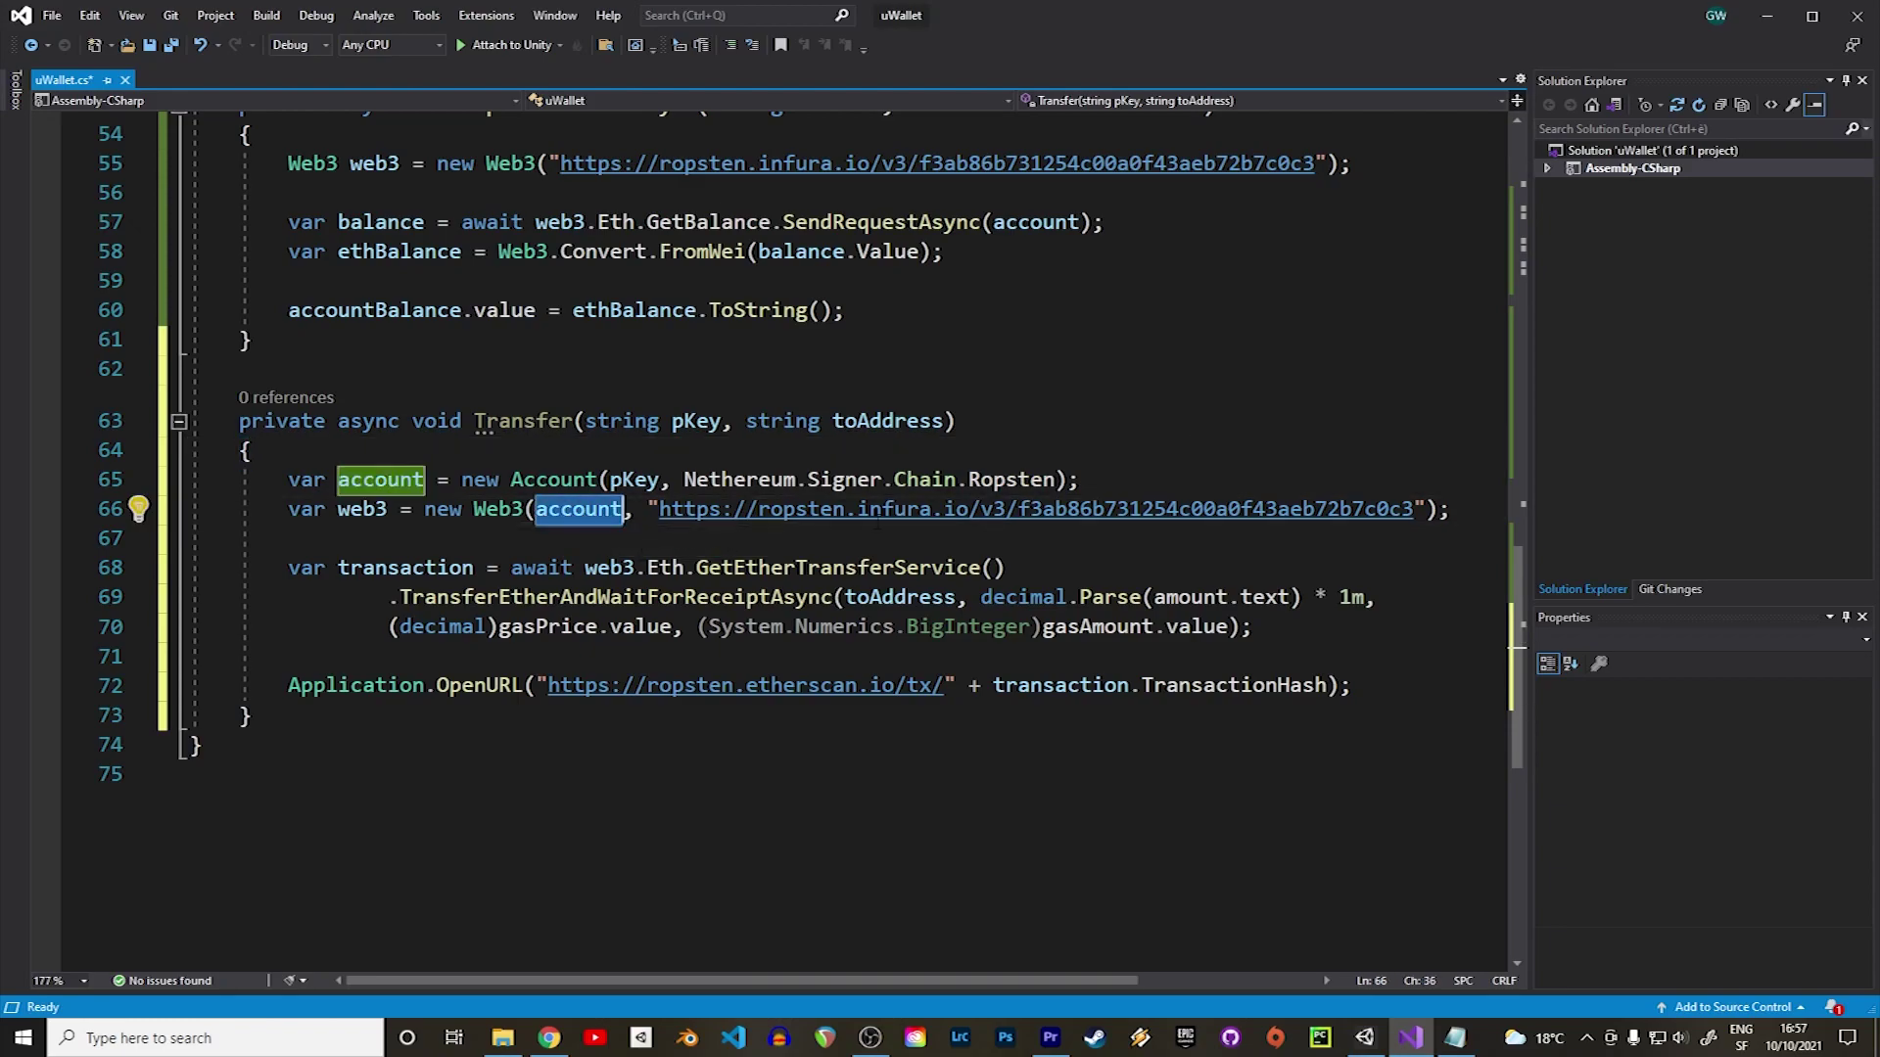
{"action": "left_click", "coordinate": [932, 509]}
{"action": "key", "text": "Up"}
{"action": "key", "text": "Up"}
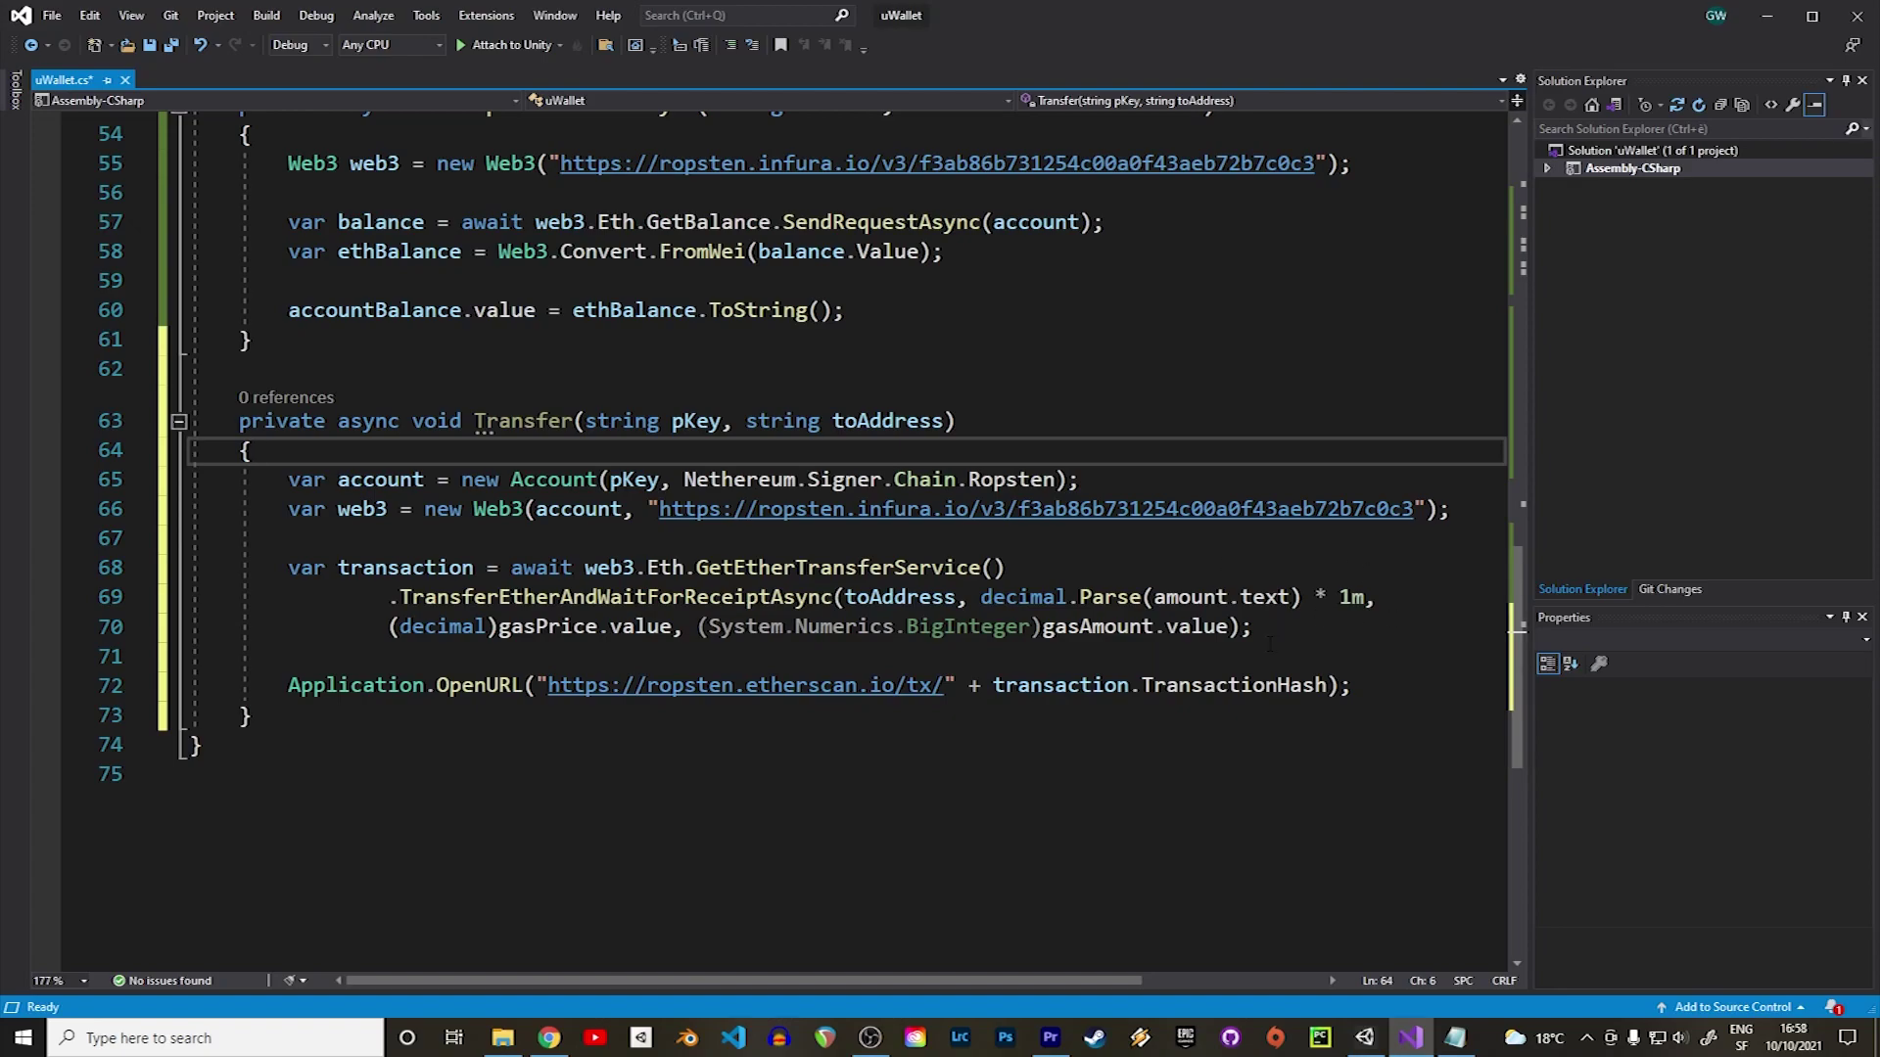
{"action": "left_click", "coordinate": [1353, 685]}
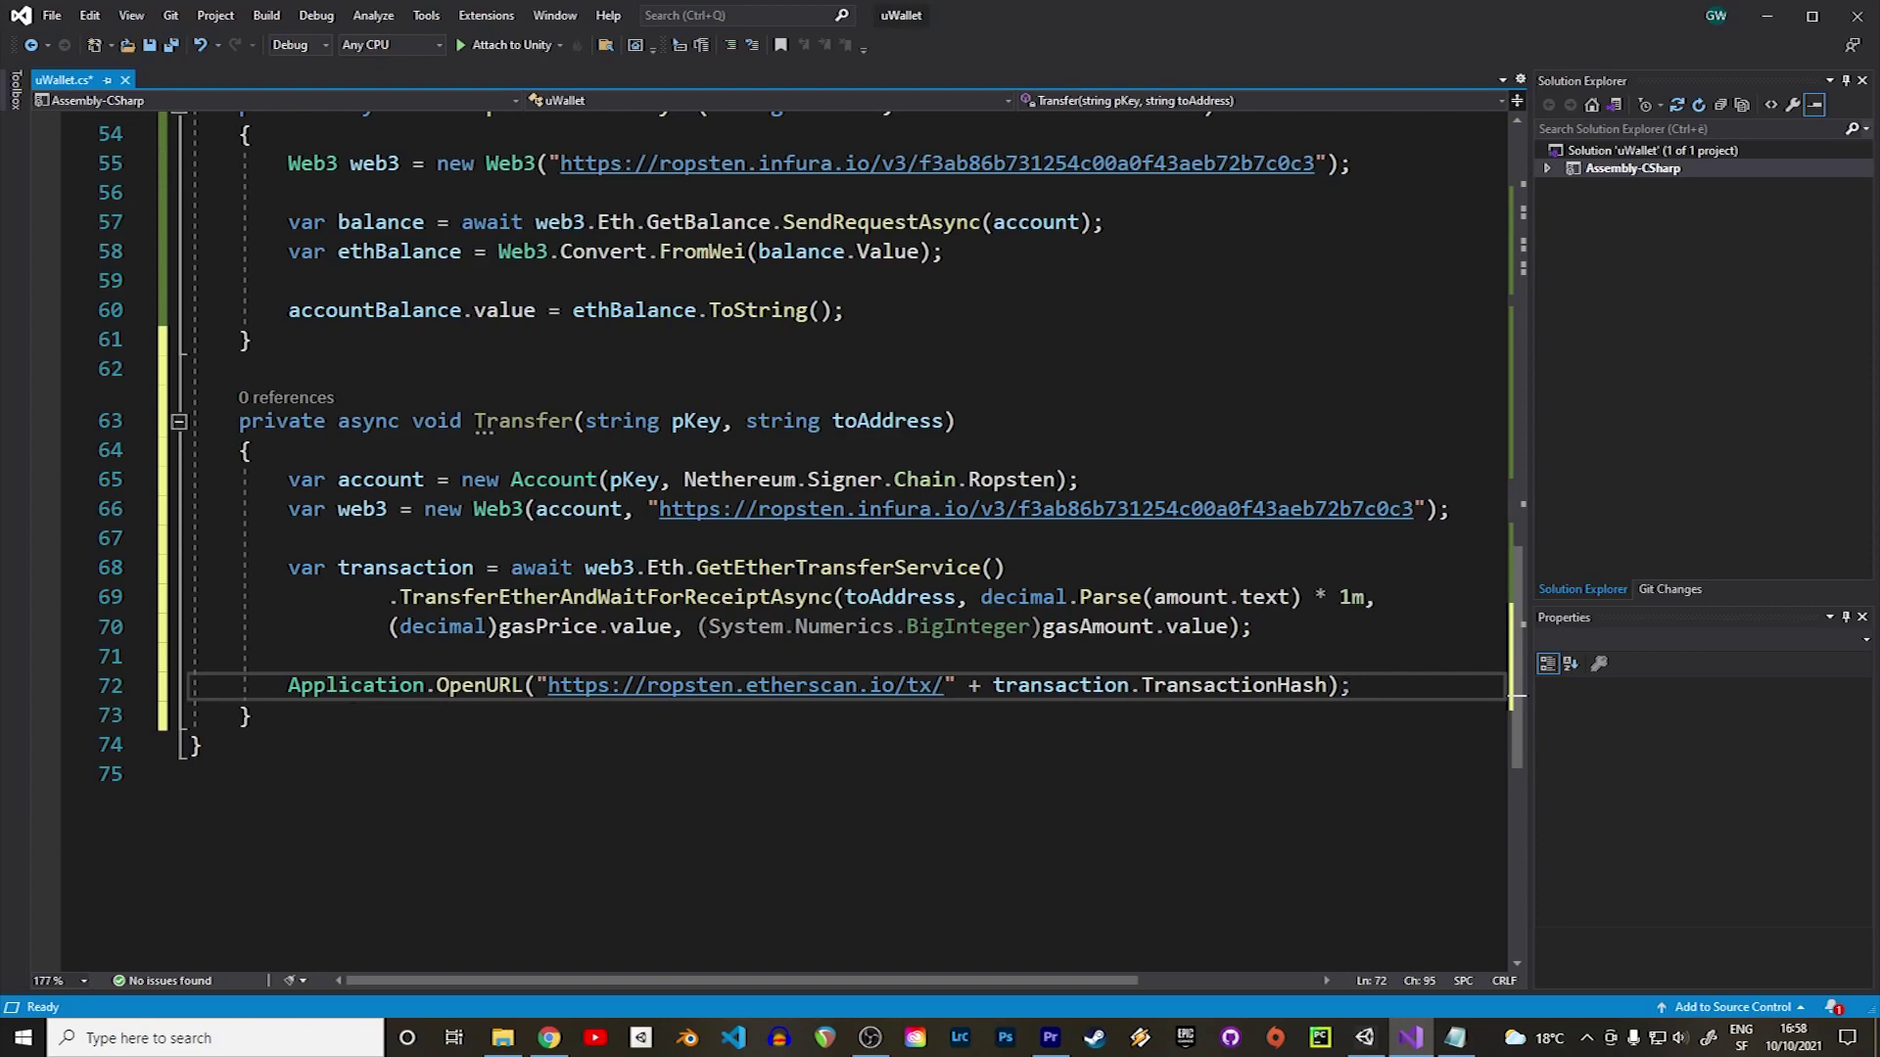
{"action": "key", "text": "ctrl+s"}
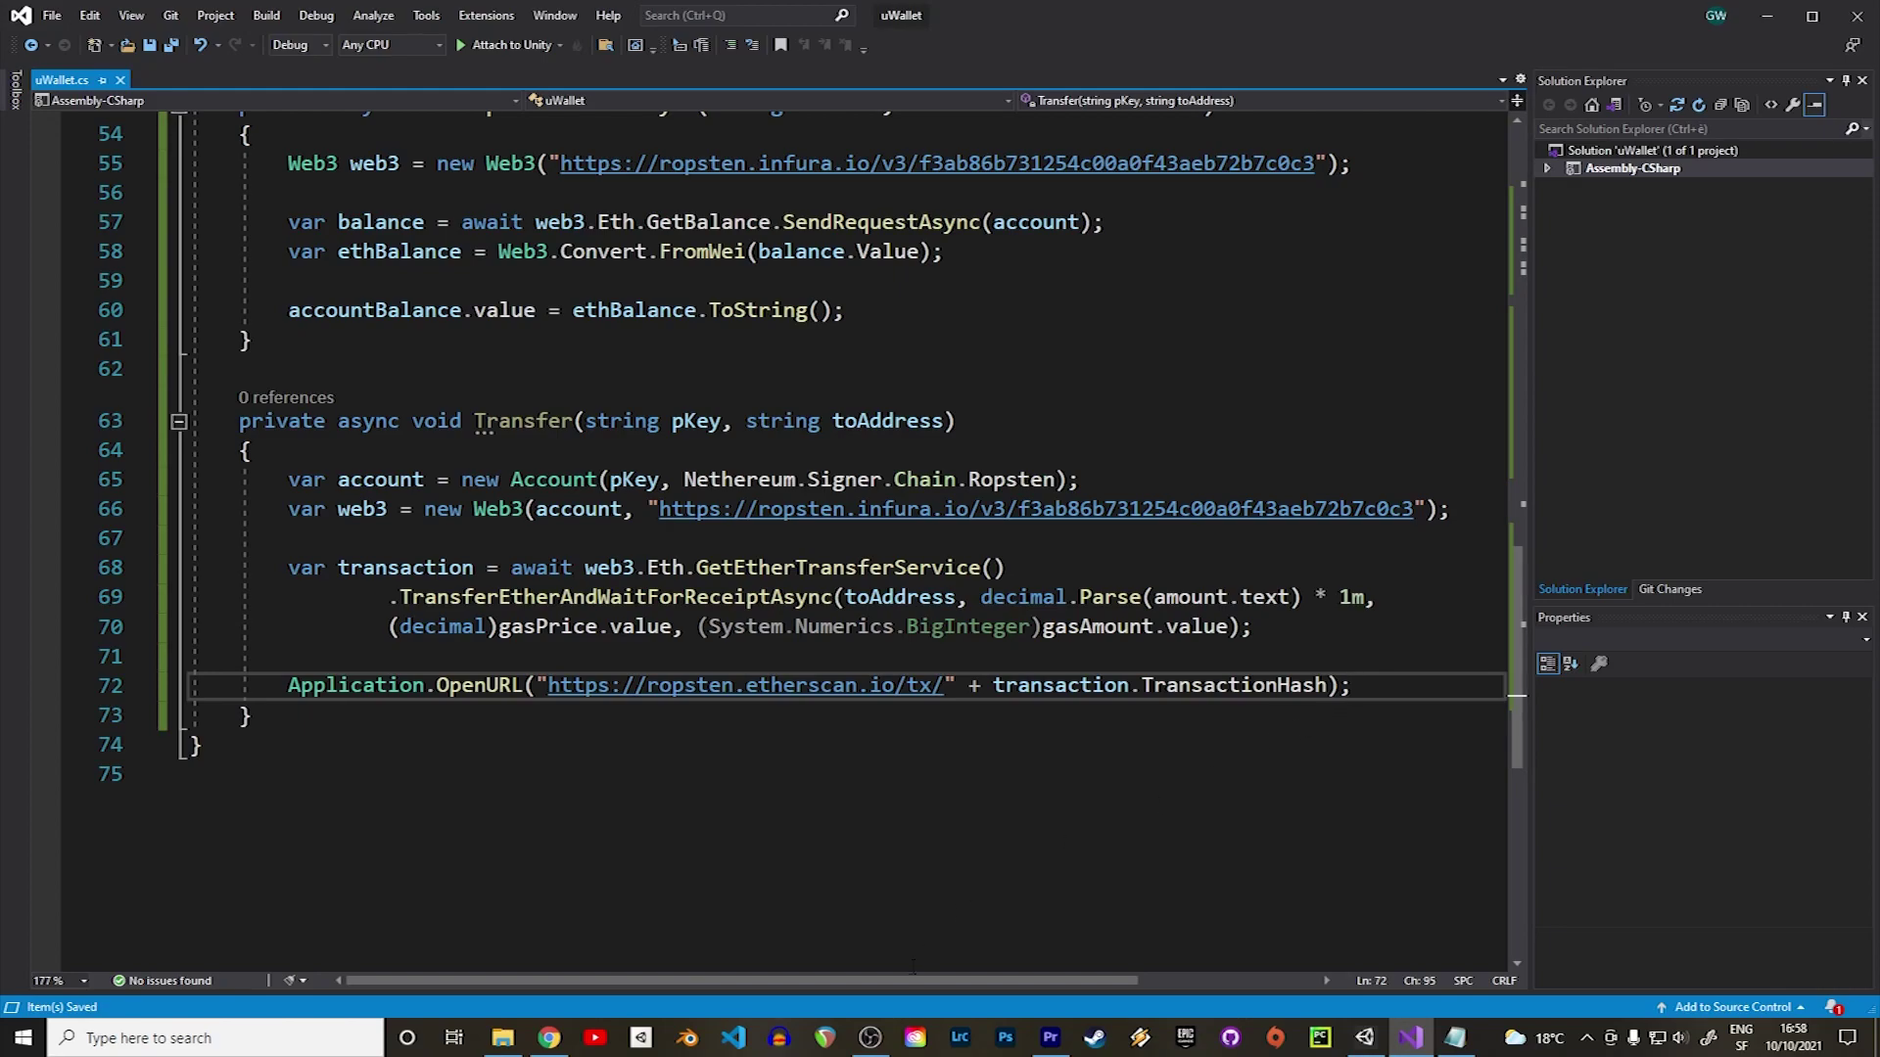
Start a new private void UpdateGasPrice() method after Transfer.
{"action": "left_click", "coordinate": [871, 714]}
{"action": "key", "text": "Return"}
{"action": "key", "text": "Return"}
{"action": "type", "text": "private void UpdateGasPrice()"}
Make UpdateGasPrice's body set gasPriceLabel.text = gasPrice.value.ToString();.
{"action": "key", "text": "Return"}
{"action": "type", "text": "{"}
{"action": "key", "text": "Return"}
{"action": "scroll", "coordinate": [881, 705], "scroll_direction": "down", "scroll_amount": 2}
{"action": "scroll", "coordinate": [897, 692], "scroll_direction": "down", "scroll_amount": 2}
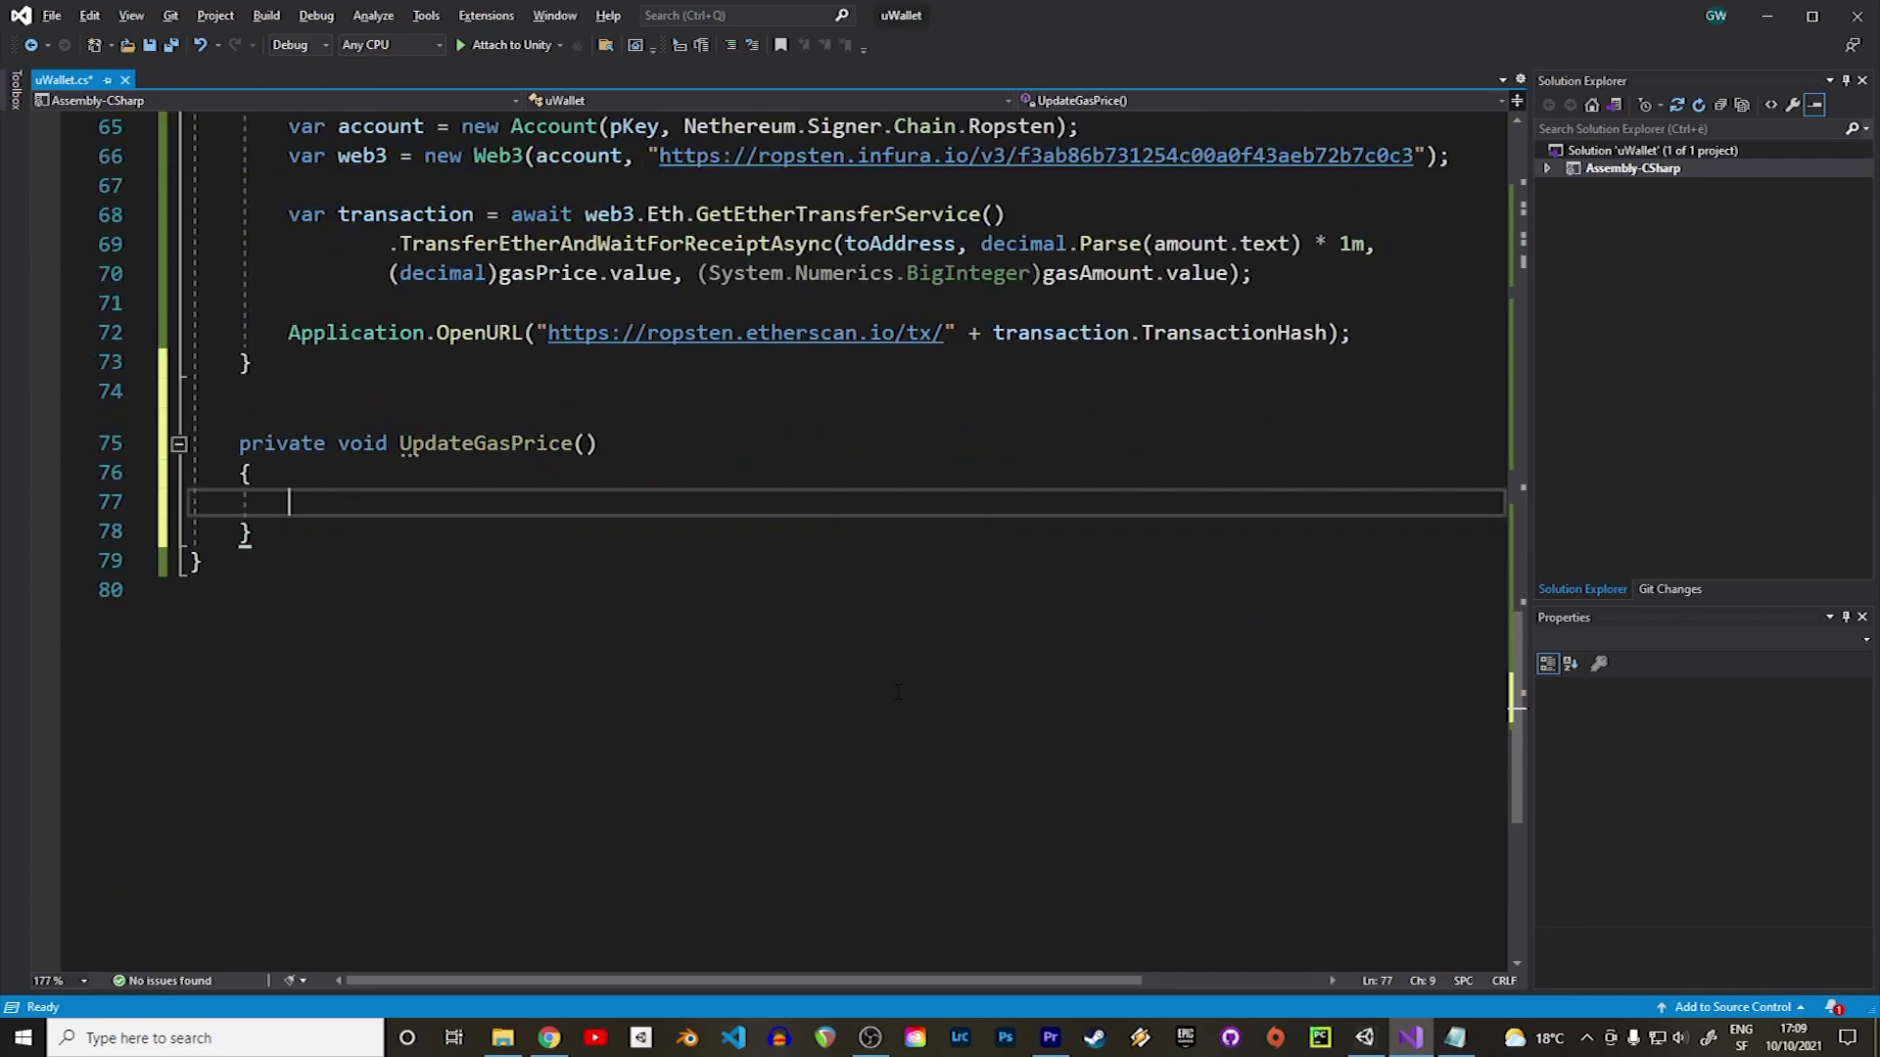
{"action": "type", "text": "gas"}
{"action": "key", "text": "Tab"}
{"action": "key", "text": "BackSpace"}
{"action": "key", "text": "BackSpace"}
{"action": "key", "text": "BackSpace"}
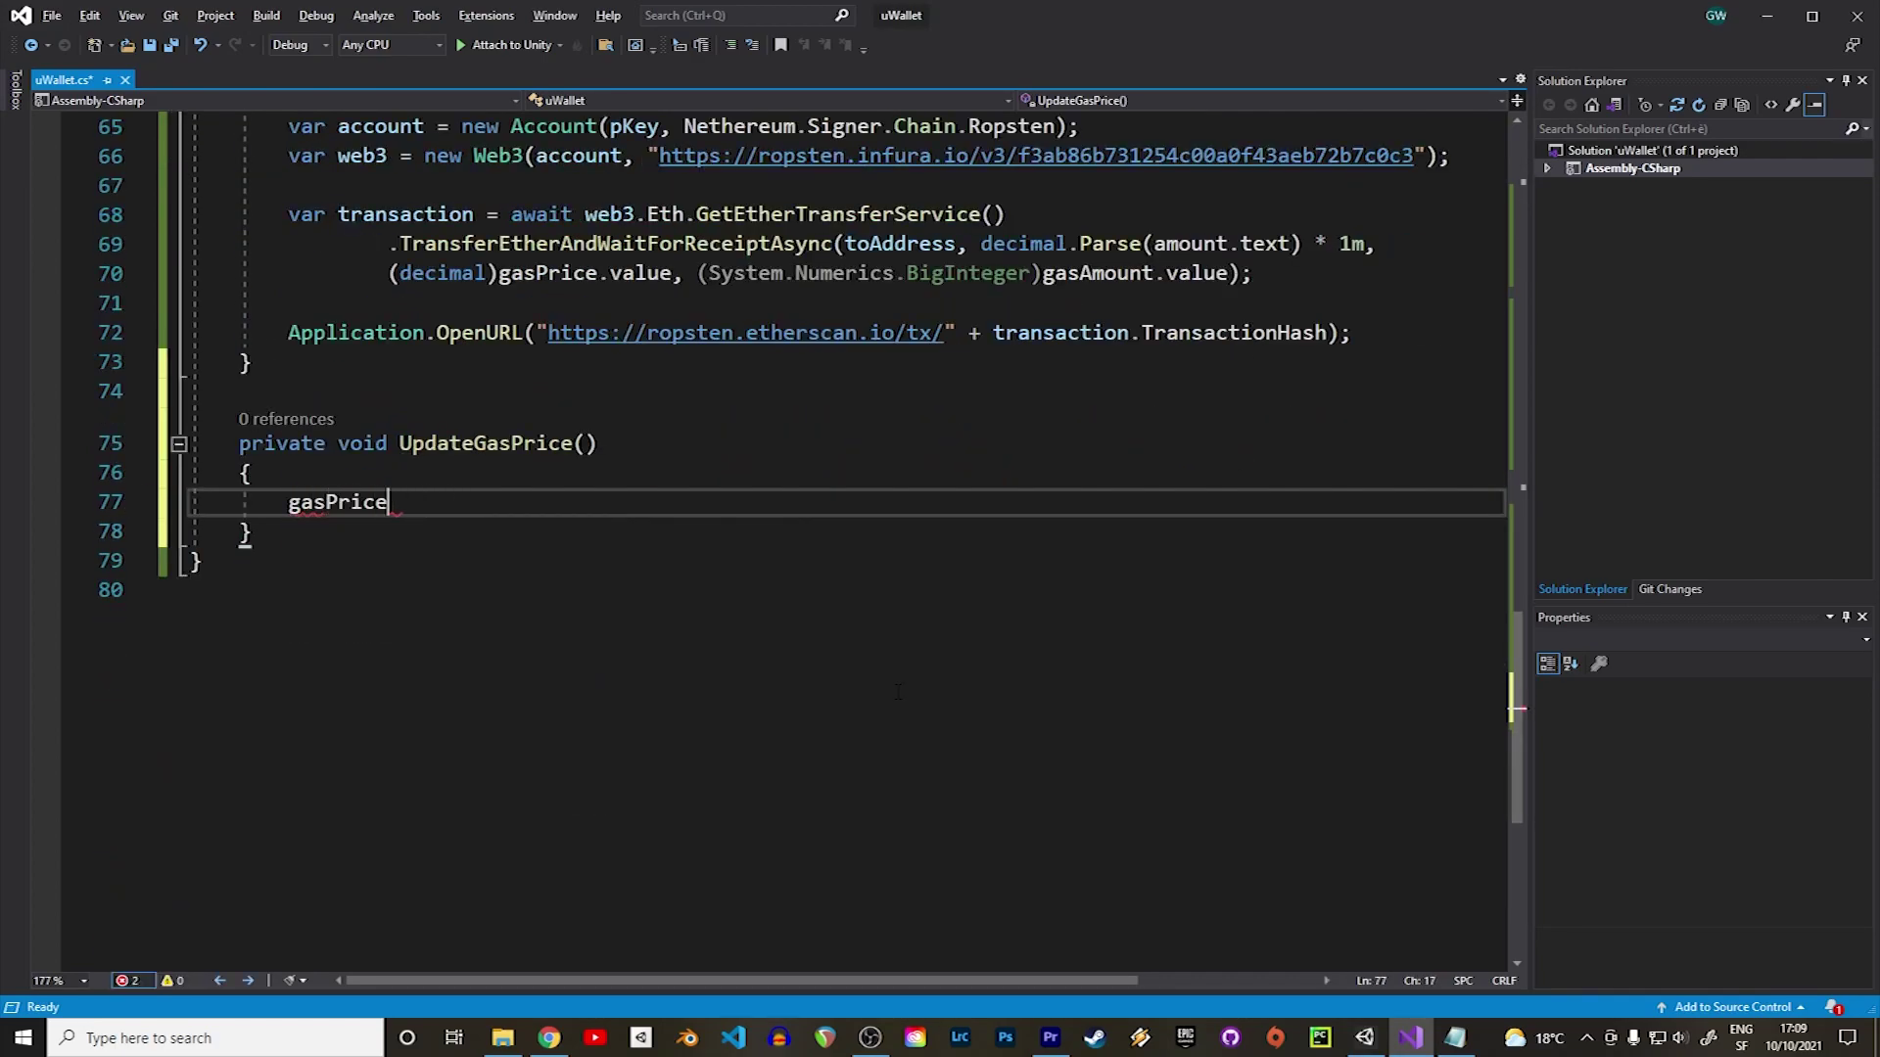
{"action": "type", "text": "Label = gasPrice.value"}
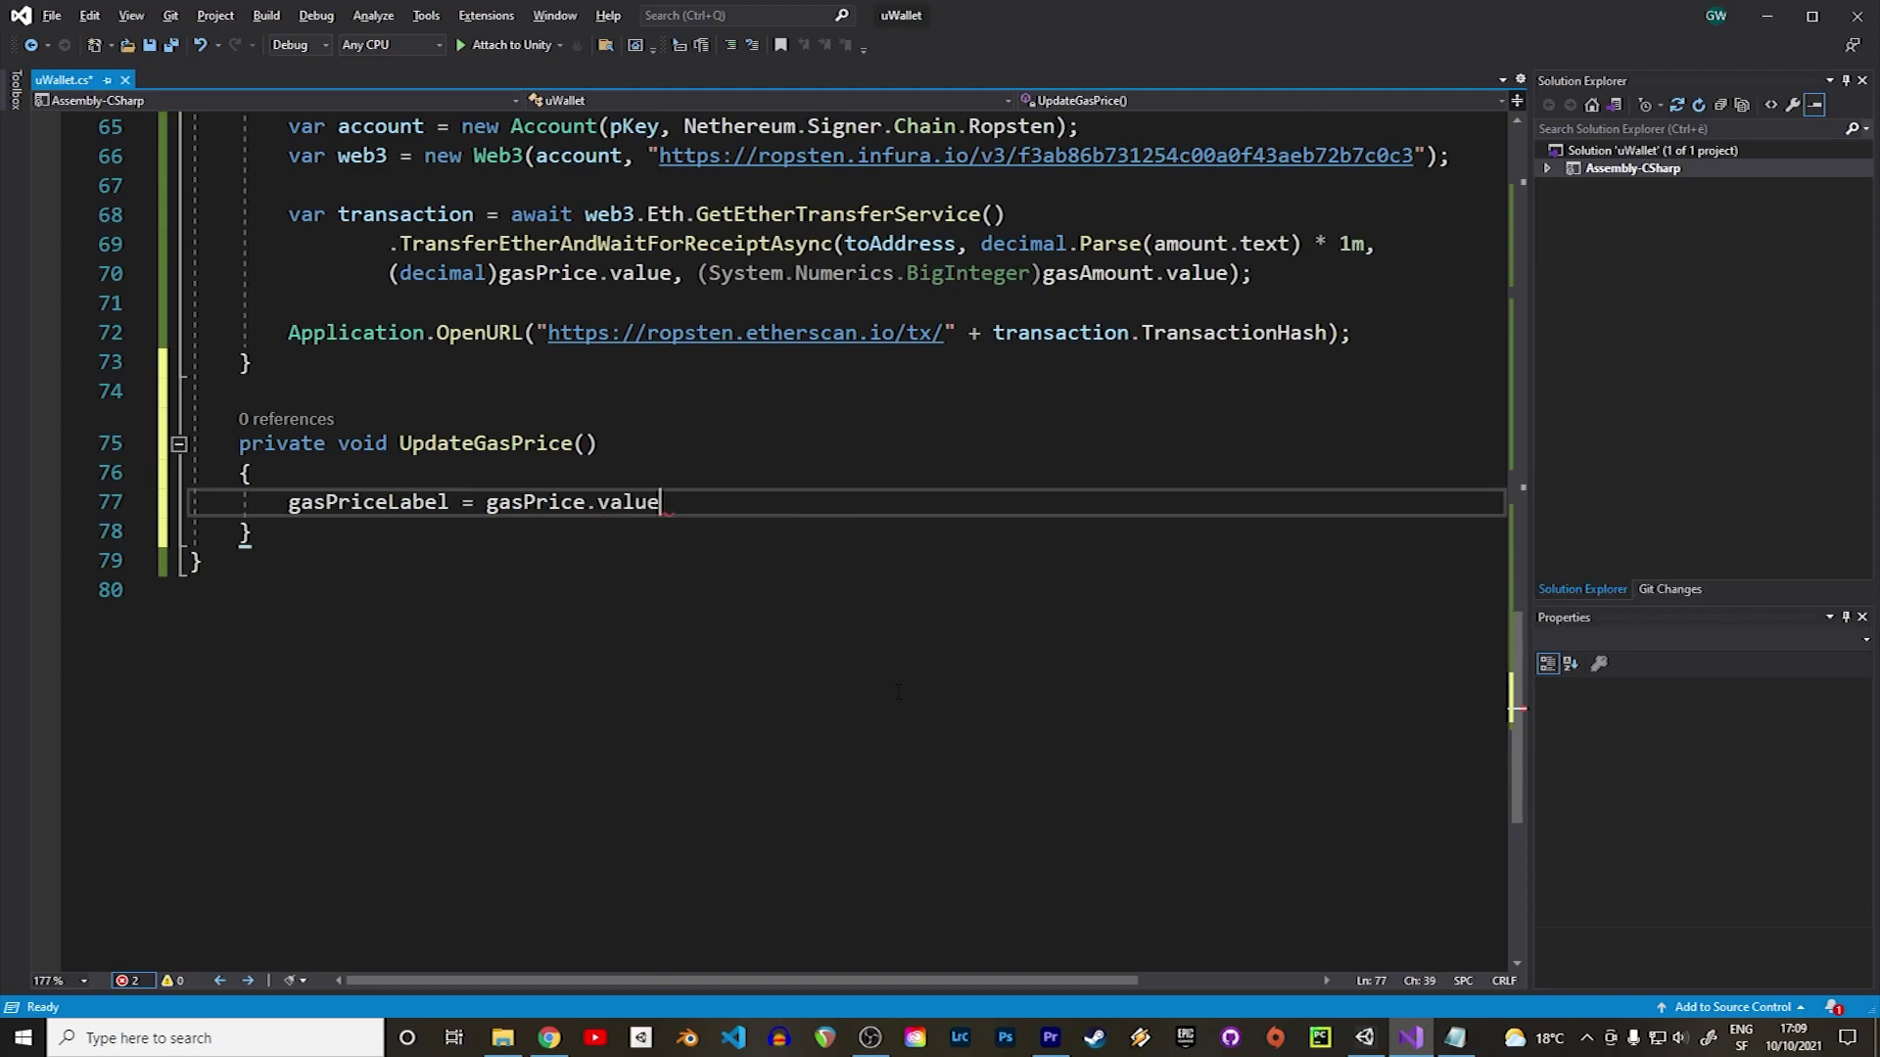
{"action": "type", "text": ".ToString();"}
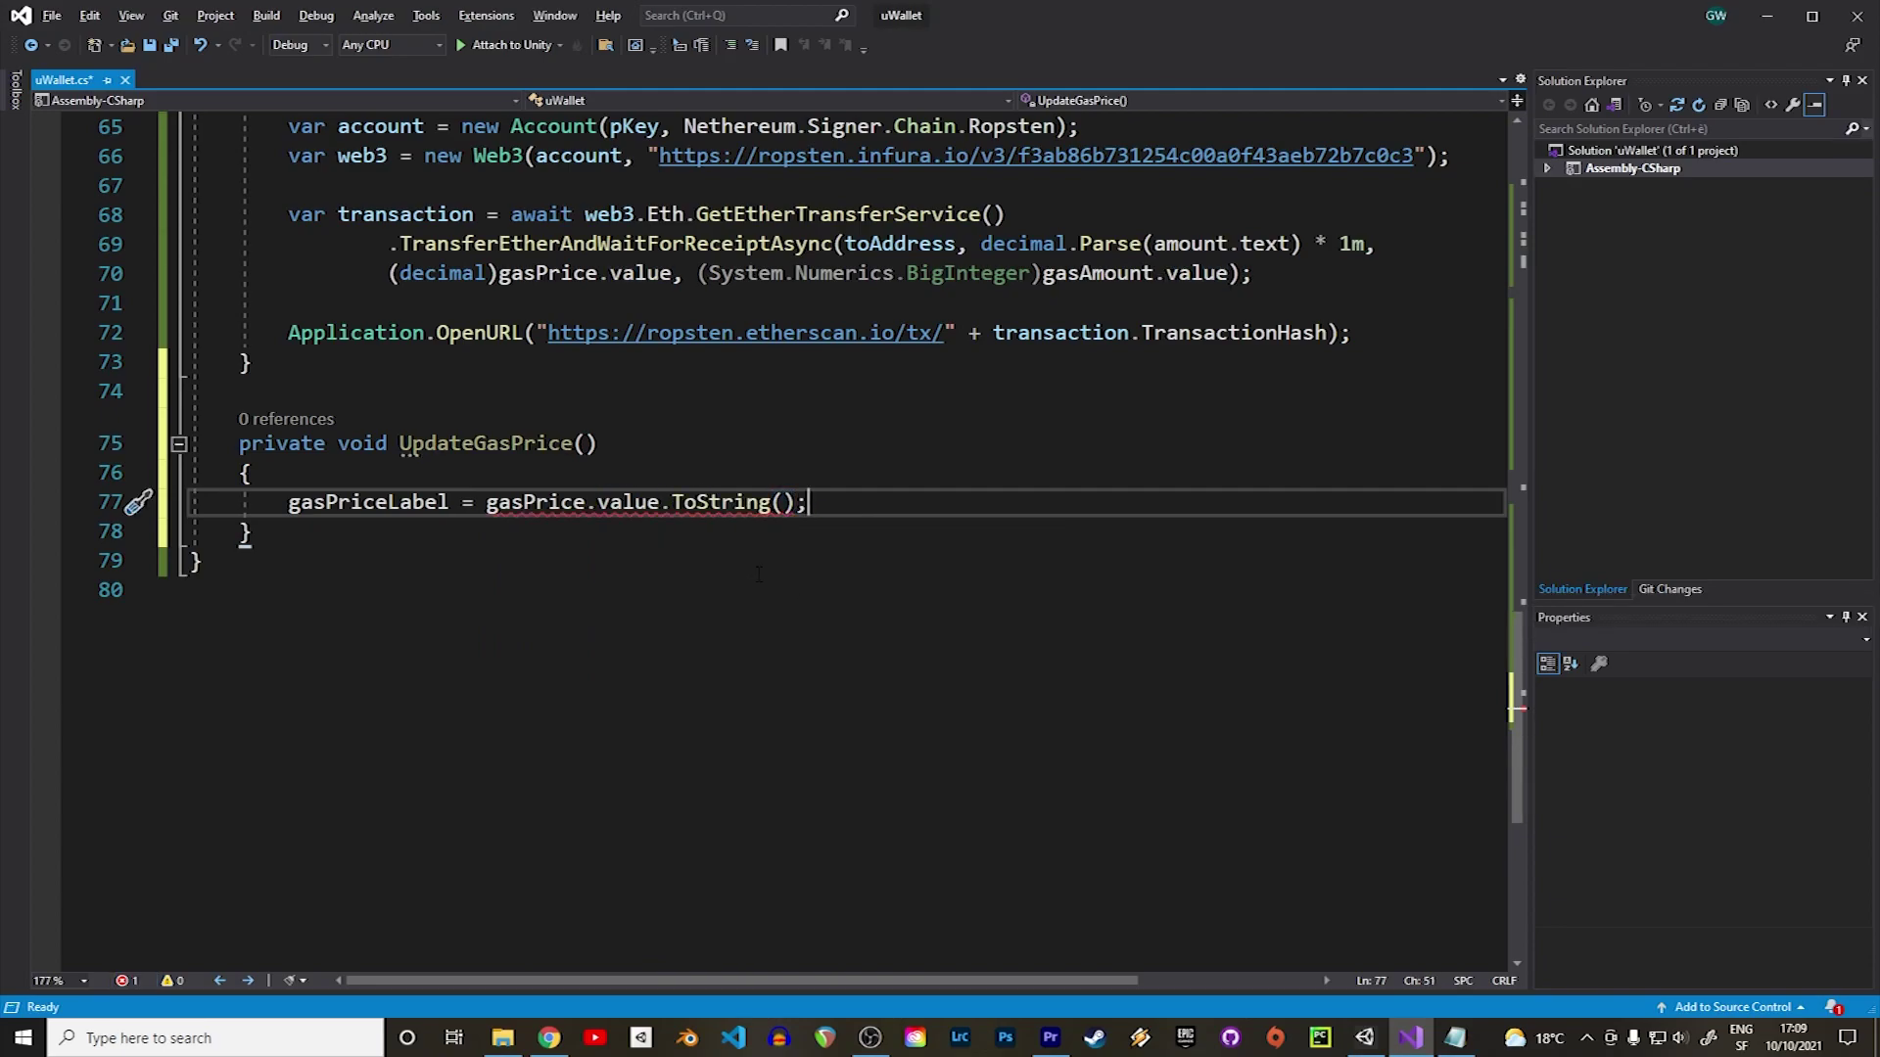
{"action": "left_click", "coordinate": [451, 503]}
{"action": "type", "text": ".text"}
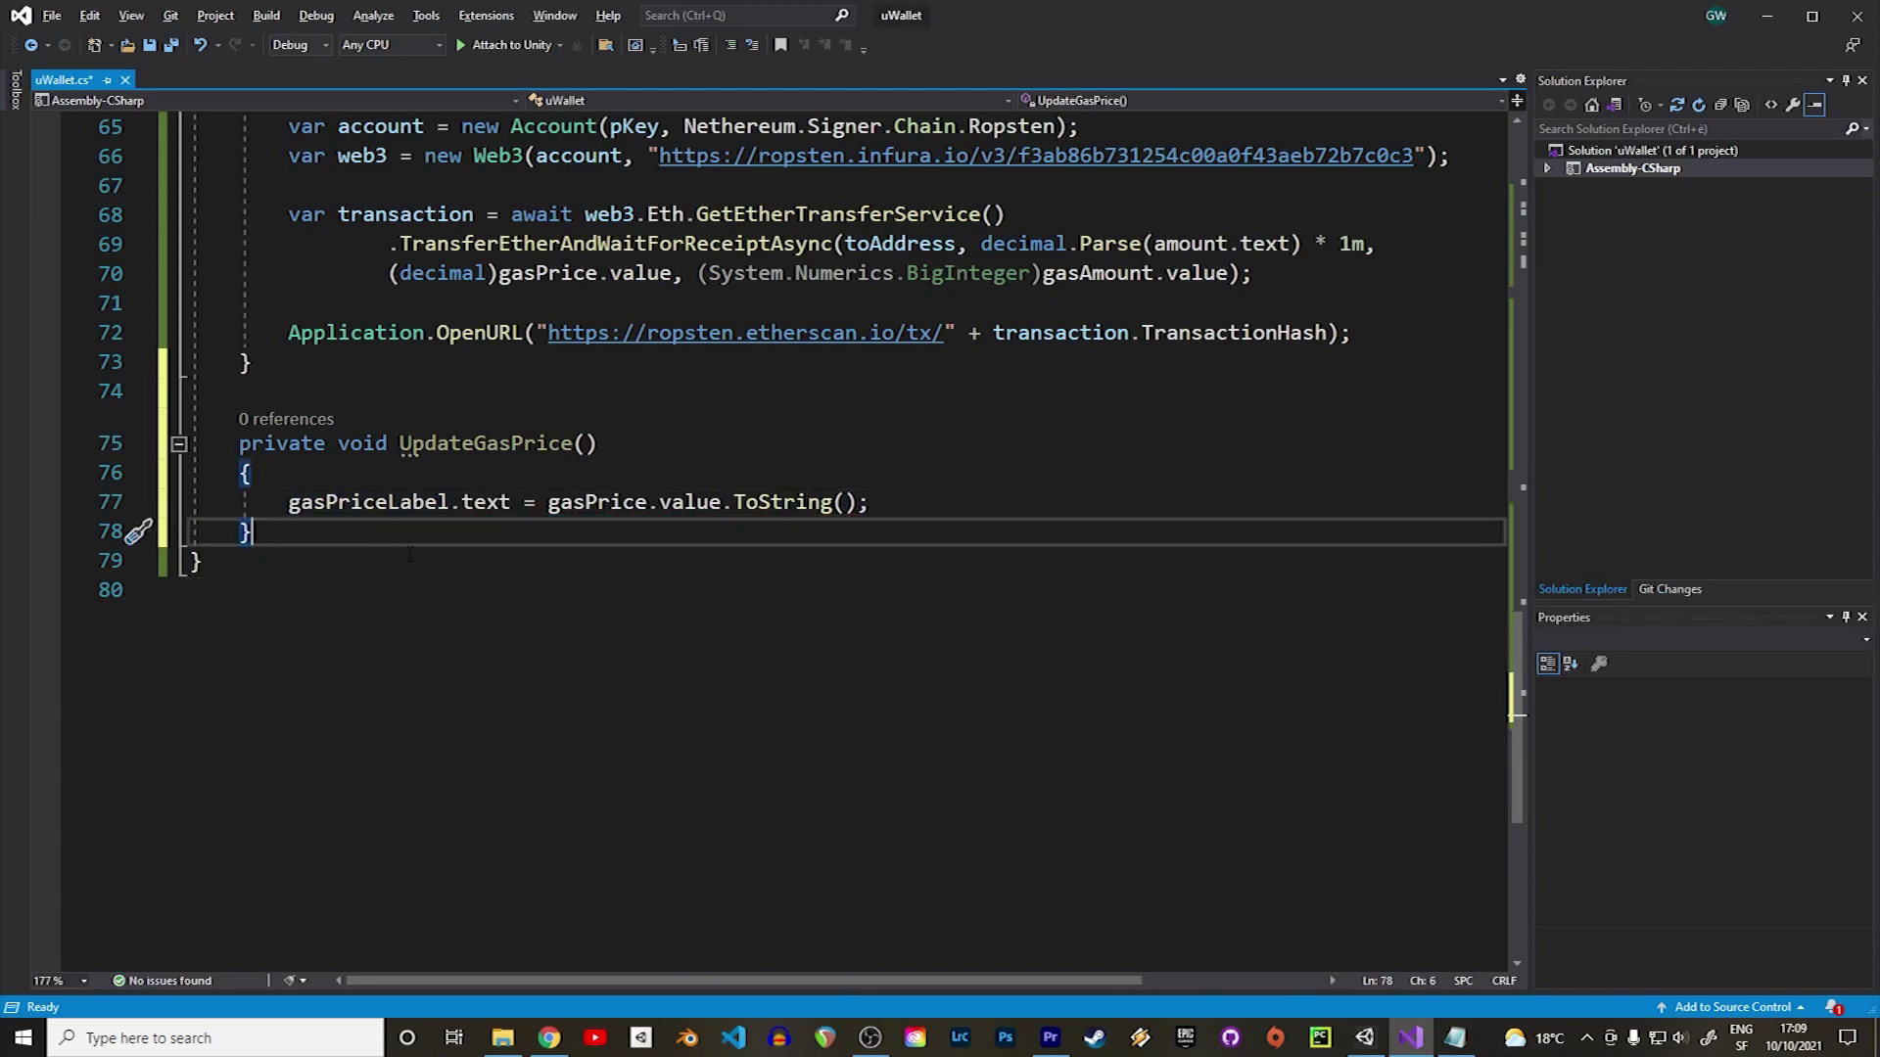
Duplicate UpdateGasPrice as UpdateGasAmount, writing gasAmount's value into gasAmountLabel.
{"action": "left_click_drag", "start_coordinate": [252, 533], "coordinate": [144, 448]}
{"action": "key", "text": "ctrl+c"}
{"action": "key", "text": "End"}
{"action": "key", "text": "Return"}
{"action": "key", "text": "ctrl+v"}
{"action": "left_click_drag", "start_coordinate": [575, 613], "coordinate": [504, 613]}
{"action": "type", "text": "Amount"}
{"action": "left_click_drag", "start_coordinate": [387, 671], "coordinate": [325, 672]}
{"action": "type", "text": "Amount"}
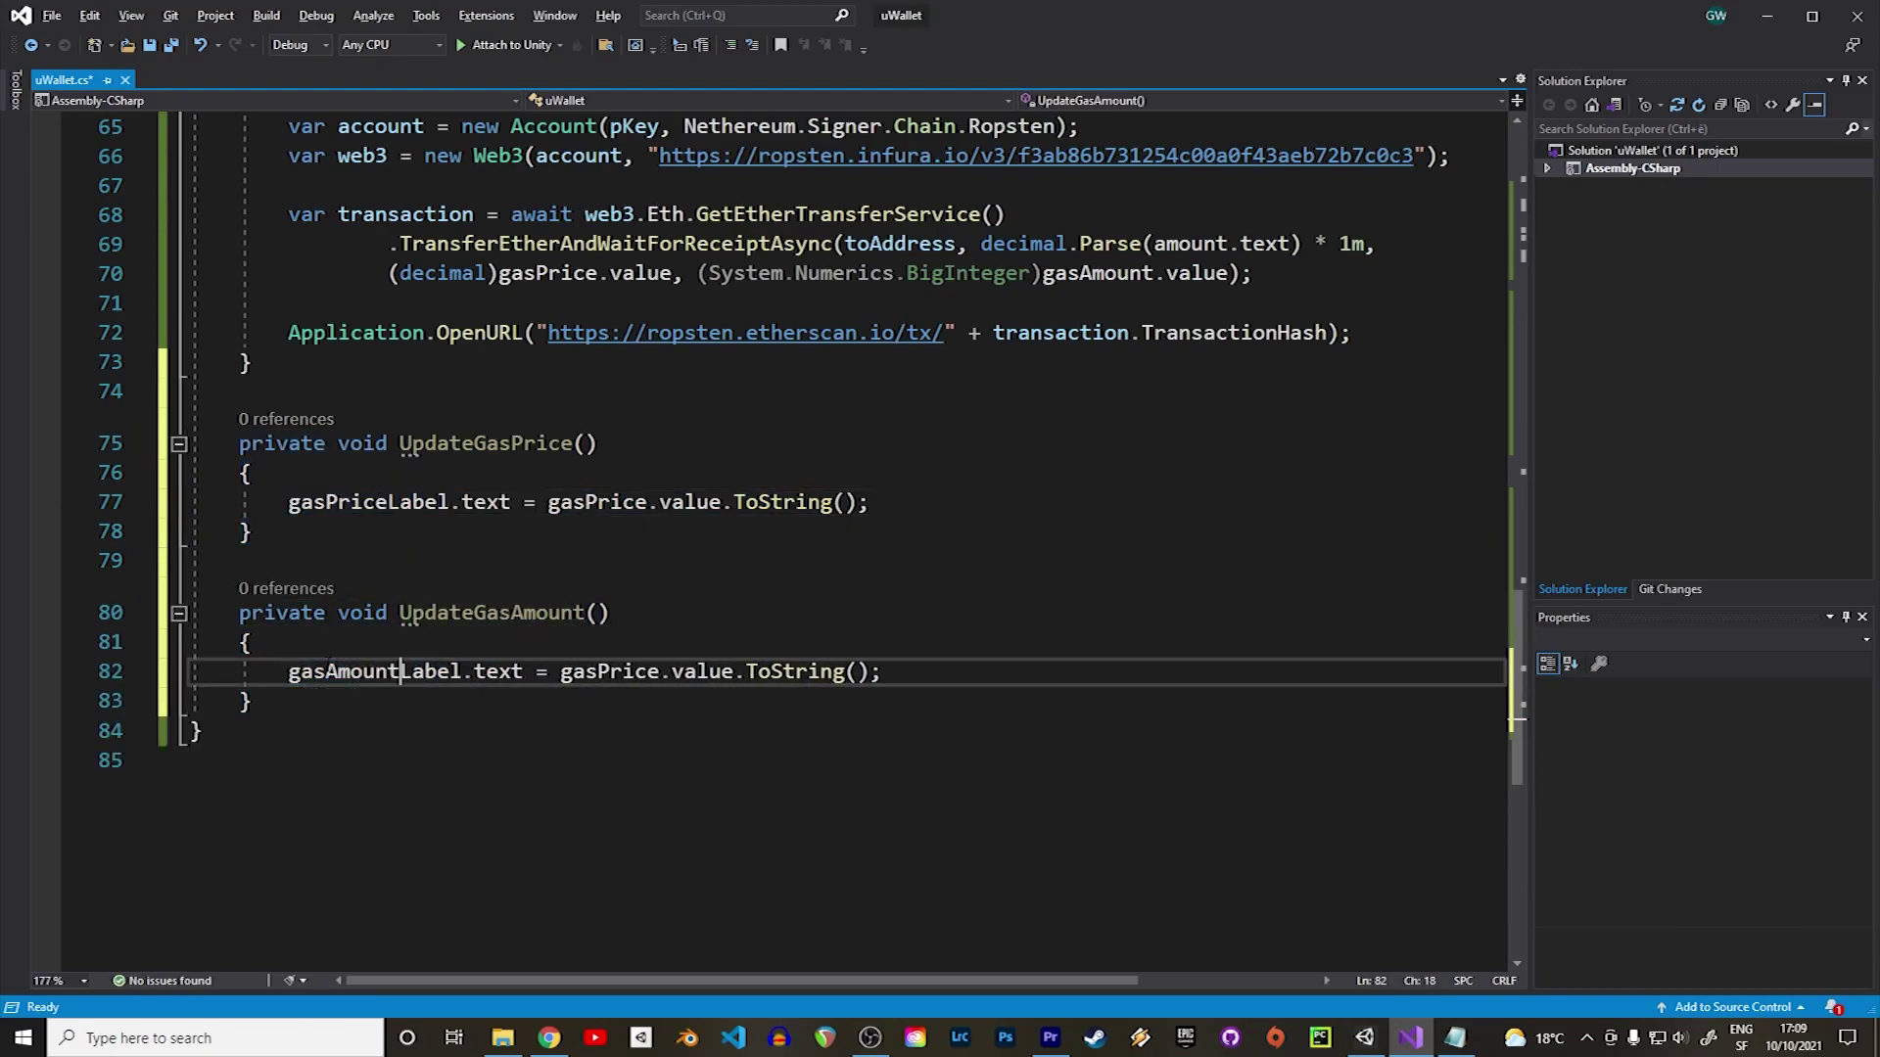
{"action": "left_click_drag", "start_coordinate": [659, 672], "coordinate": [598, 672]}
{"action": "type", "text": "Amount"}
{"action": "key", "text": "Up"}
In Start, register ChangeEvent callbacks calling UpdateGasPrice and UpdateGasAmount on the gas sliders, and save.
{"action": "scroll", "coordinate": [917, 666], "scroll_direction": "up", "scroll_amount": 6}
{"action": "scroll", "coordinate": [917, 666], "scroll_direction": "up", "scroll_amount": 5}
{"action": "left_click", "coordinate": [1447, 502]}
{"action": "key", "text": "Return"}
{"action": "key", "text": "Return"}
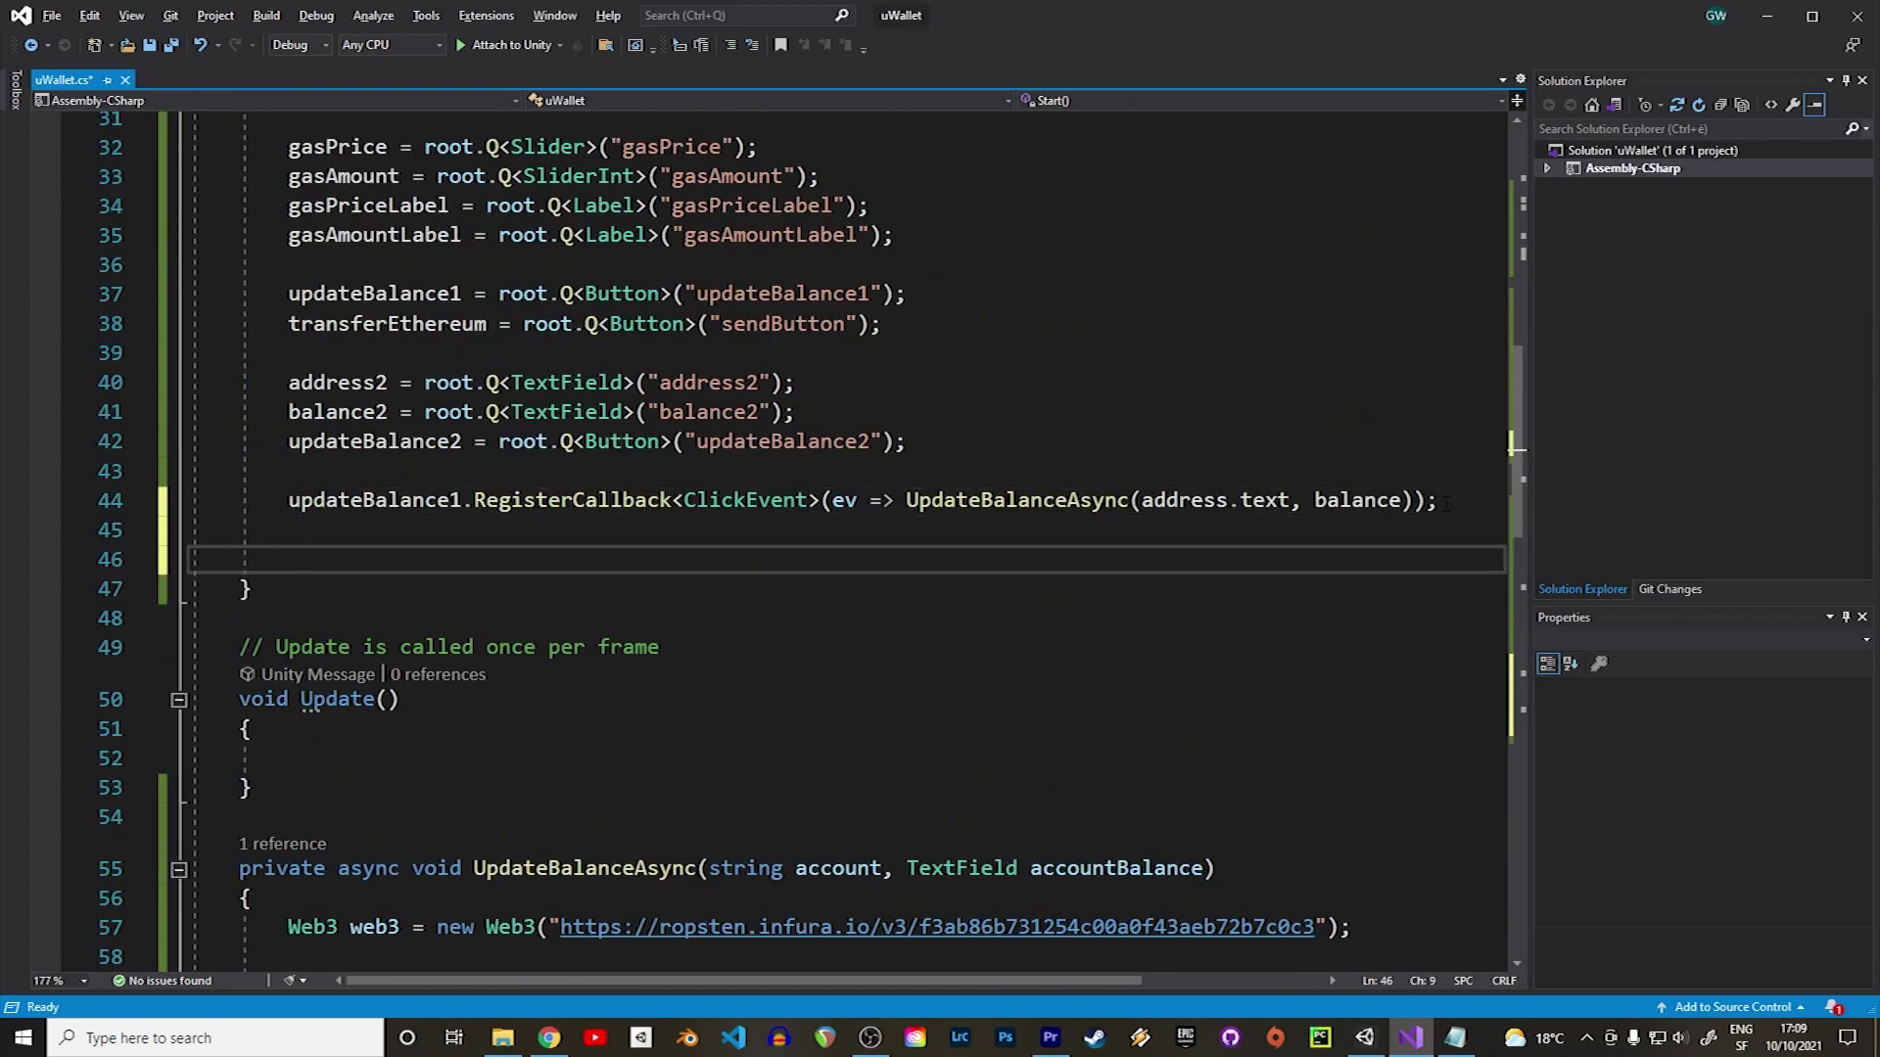
{"action": "type", "text": "gas"}
{"action": "key", "text": "Tab"}
{"action": "type", "text": ".re"}
{"action": "key", "text": "Tab"}
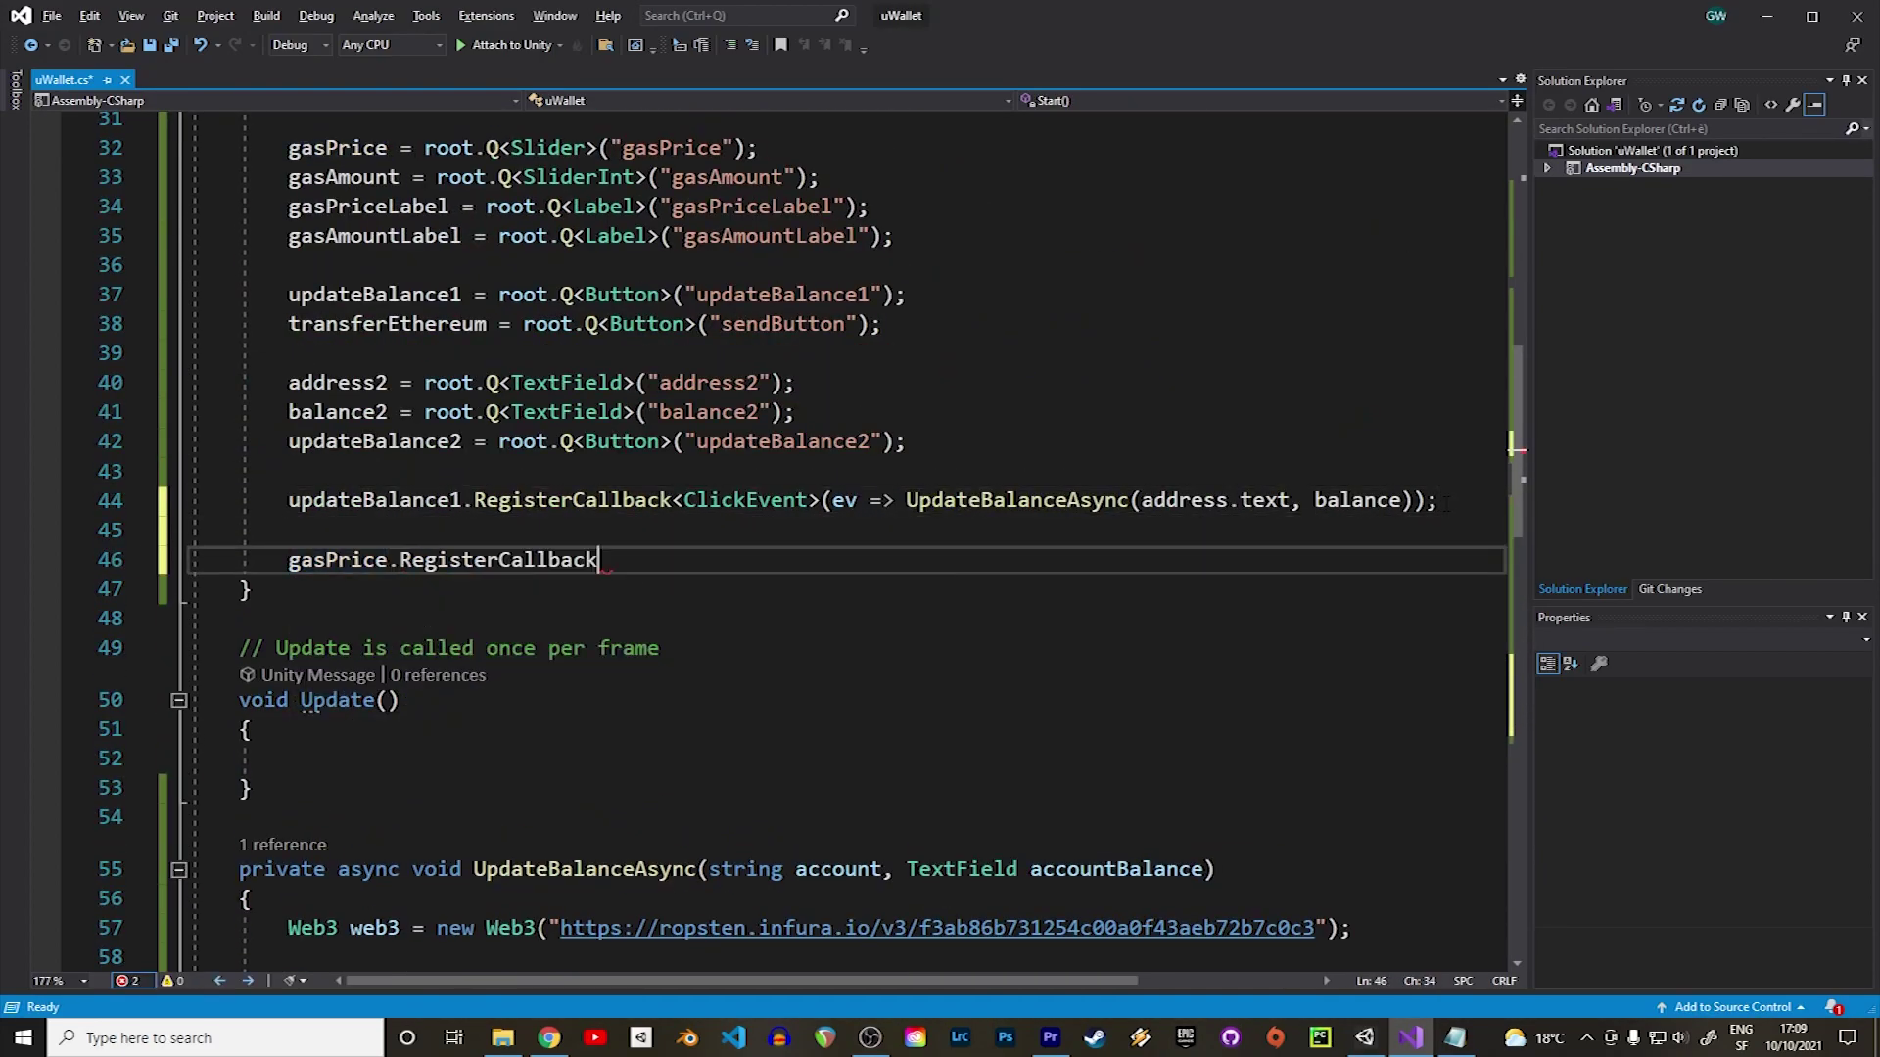
{"action": "type", "text": "<ChangeEvent<float>(ev )=> Update"}
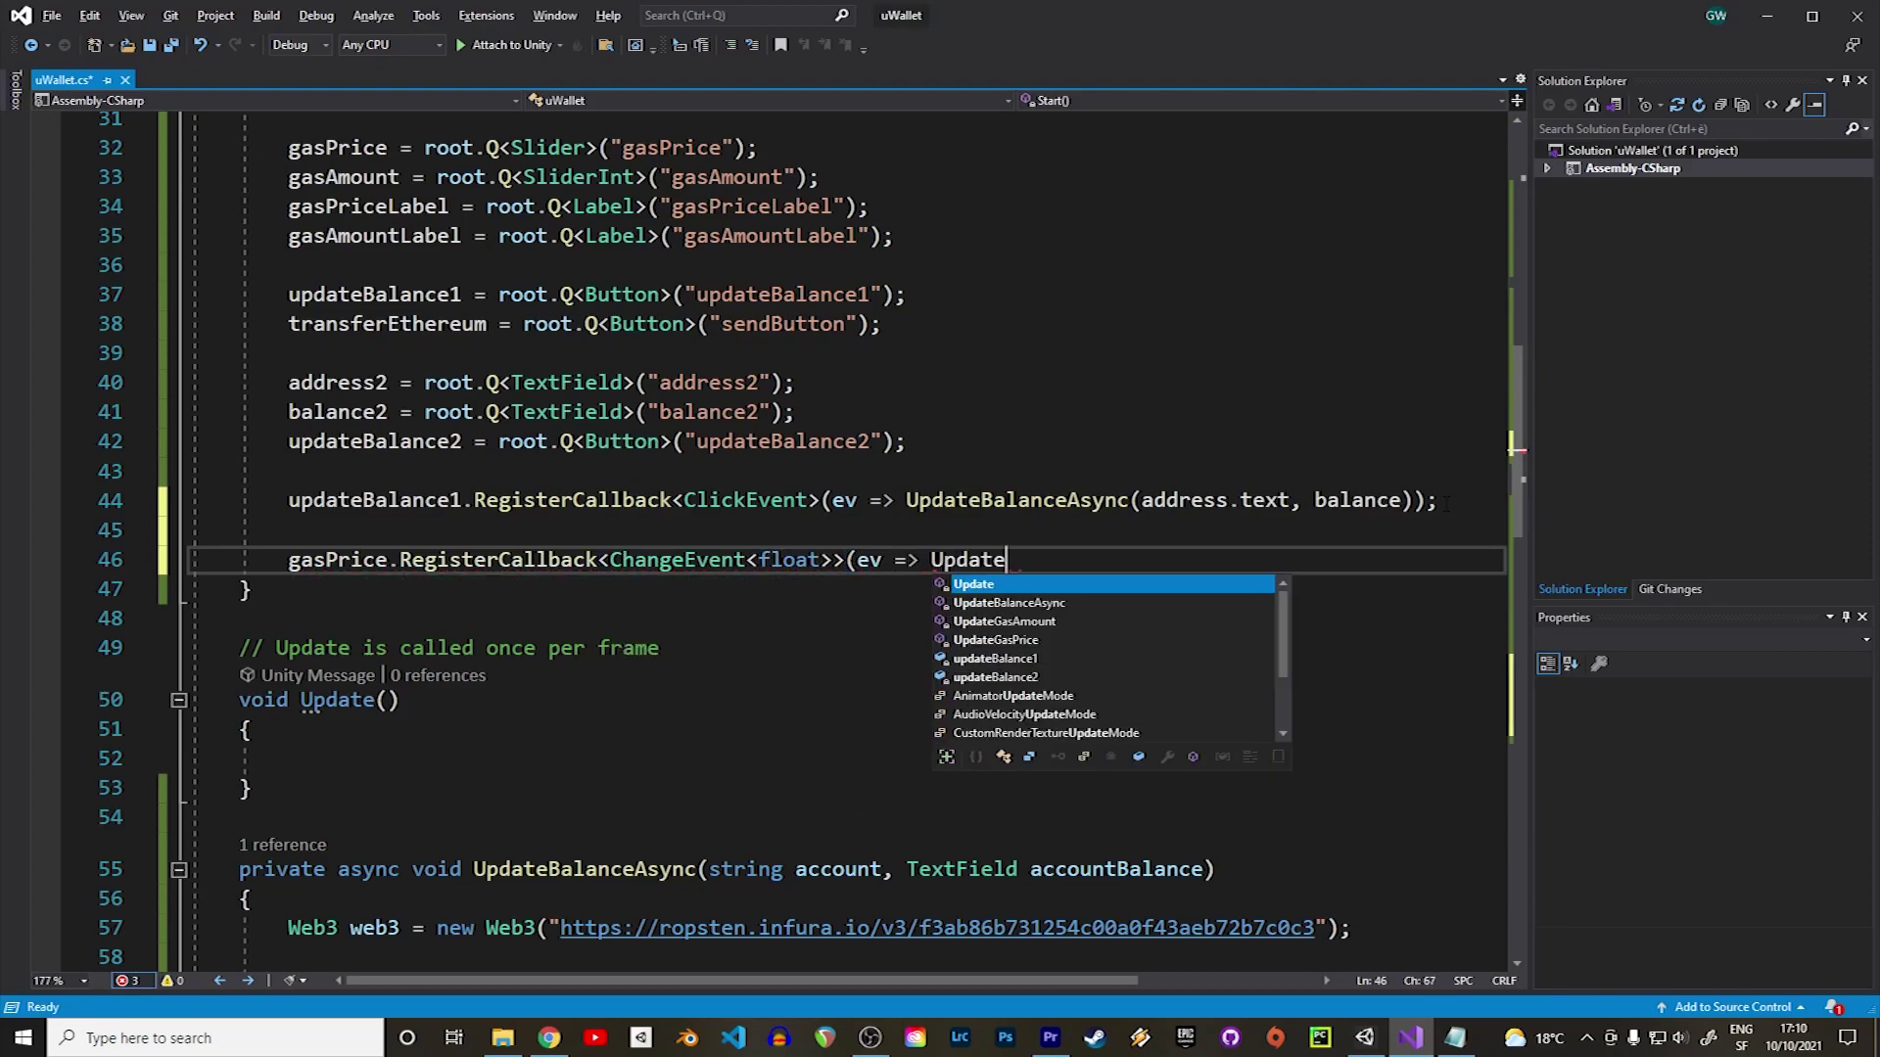
{"action": "type", "text": "GasPrice);"}
{"action": "key", "text": "Left"}
{"action": "key", "text": "Left"}
{"action": "type", "text": "("}
{"action": "key", "text": "End"}
{"action": "key", "text": "Return"}
{"action": "type", "text": "gasAmount.RegisterCallback<ChangeEvent<i"}
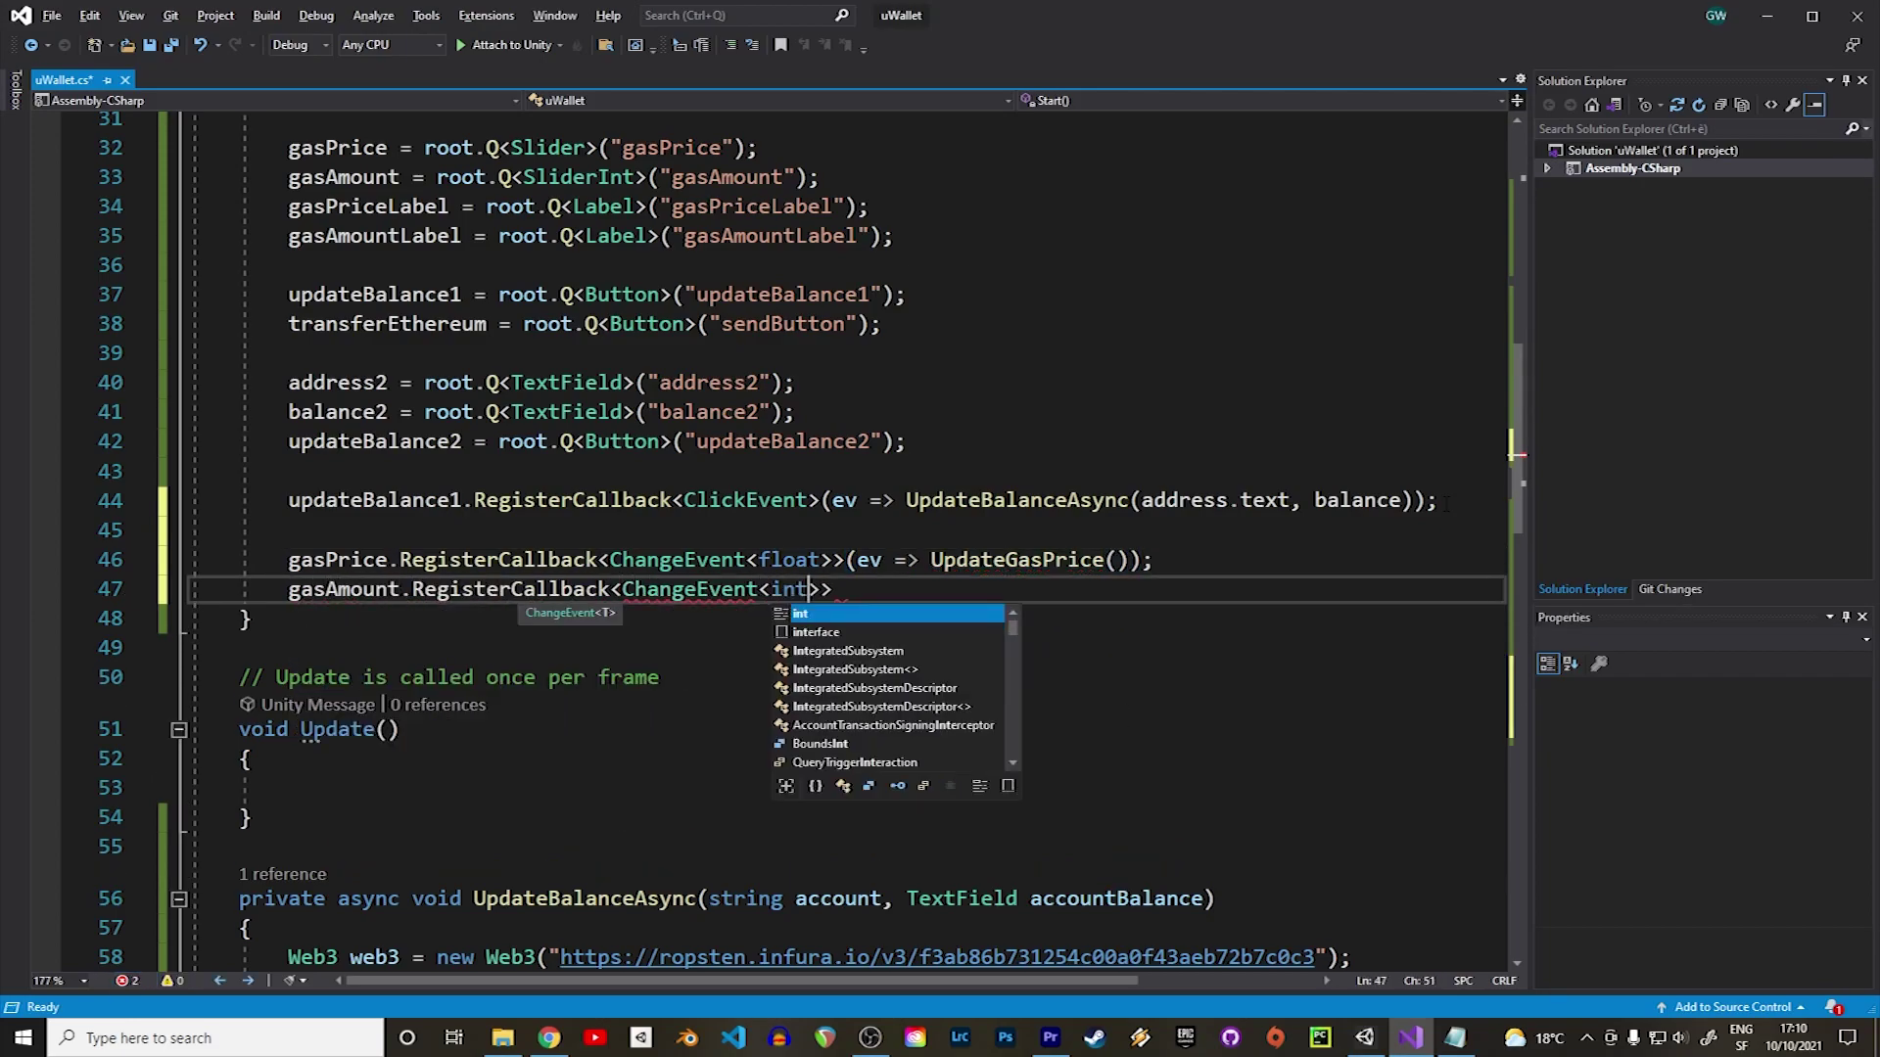
{"action": "type", "text": "nt>>(ev => U"}
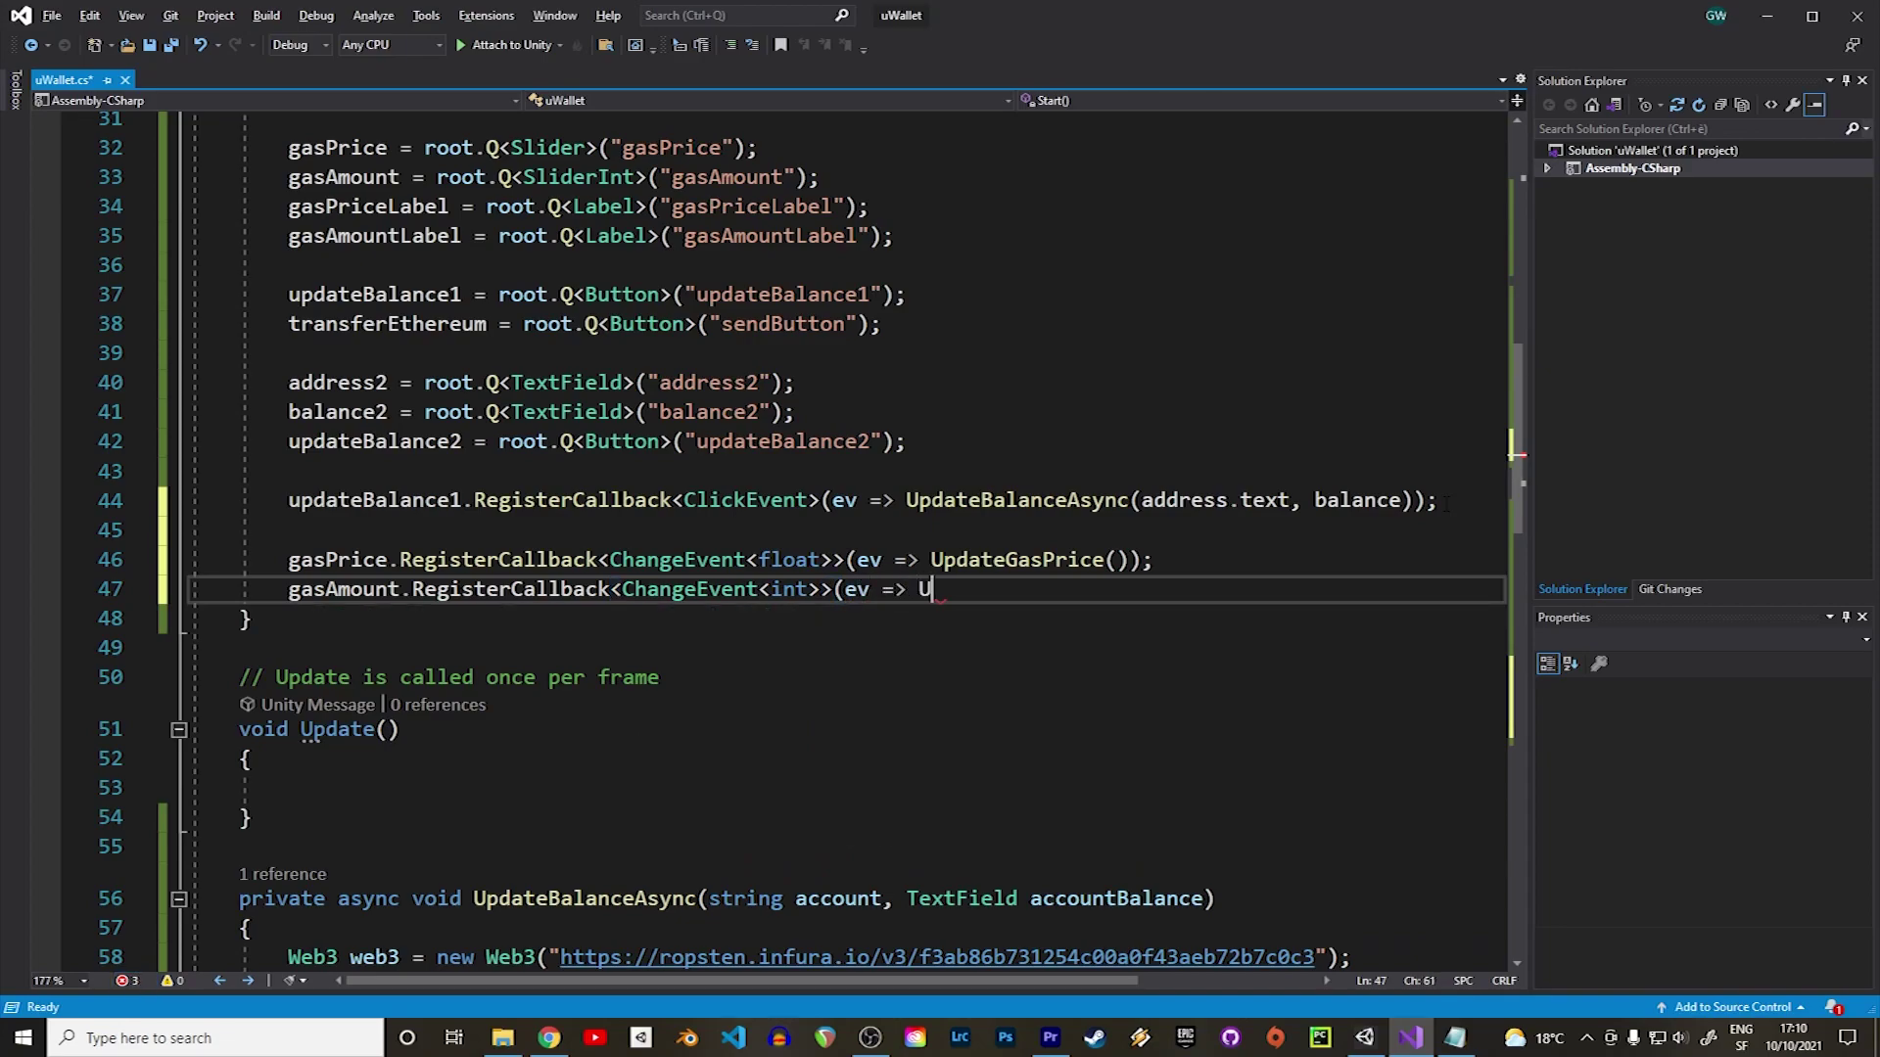
{"action": "type", "text": "pdateGasAmount());"}
{"action": "key", "text": "ctrl+s"}
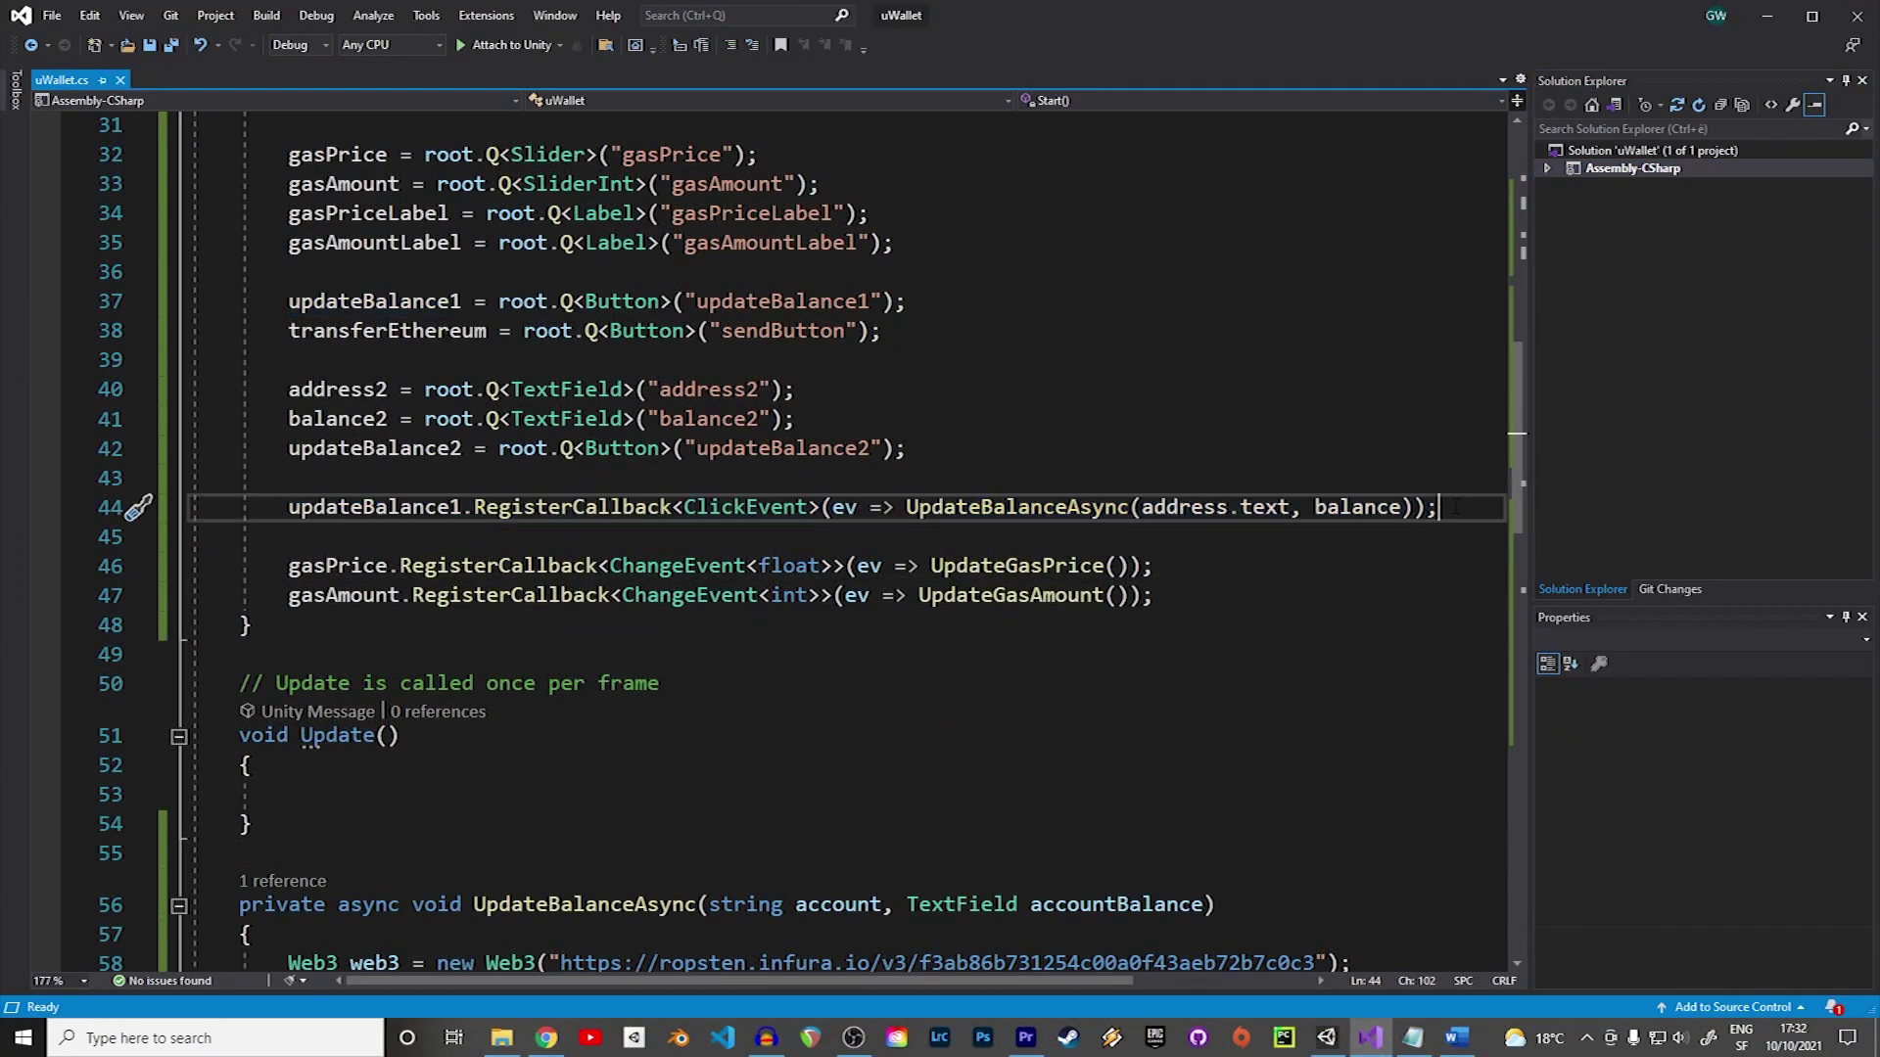
Duplicate the updateBalance1 callback line as an updateBalance2 callback for wallet #2's address and balance.
{"action": "key", "text": "ctrl+d"}
{"action": "left_click", "coordinate": [467, 536]}
{"action": "key", "text": "BackSpace"}
{"action": "type", "text": "2"}
{"action": "left_click", "coordinate": [1224, 537]}
{"action": "type", "text": "2"}
{"action": "key", "text": "BackSpace"}
{"action": "key", "text": "Right"}
{"action": "type", "text": "2"}
{"action": "left_click", "coordinate": [1475, 536]}
Register a transferEthereum ClickEvent calling Transfer(pKey.text, addressSentTo.text), and save the script.
{"action": "key", "text": "Return"}
{"action": "key", "text": "Return"}
{"action": "type", "text": "send"}
{"action": "key", "text": "BackSpace"}
{"action": "key", "text": "BackSpace"}
{"action": "key", "text": "BackSpace"}
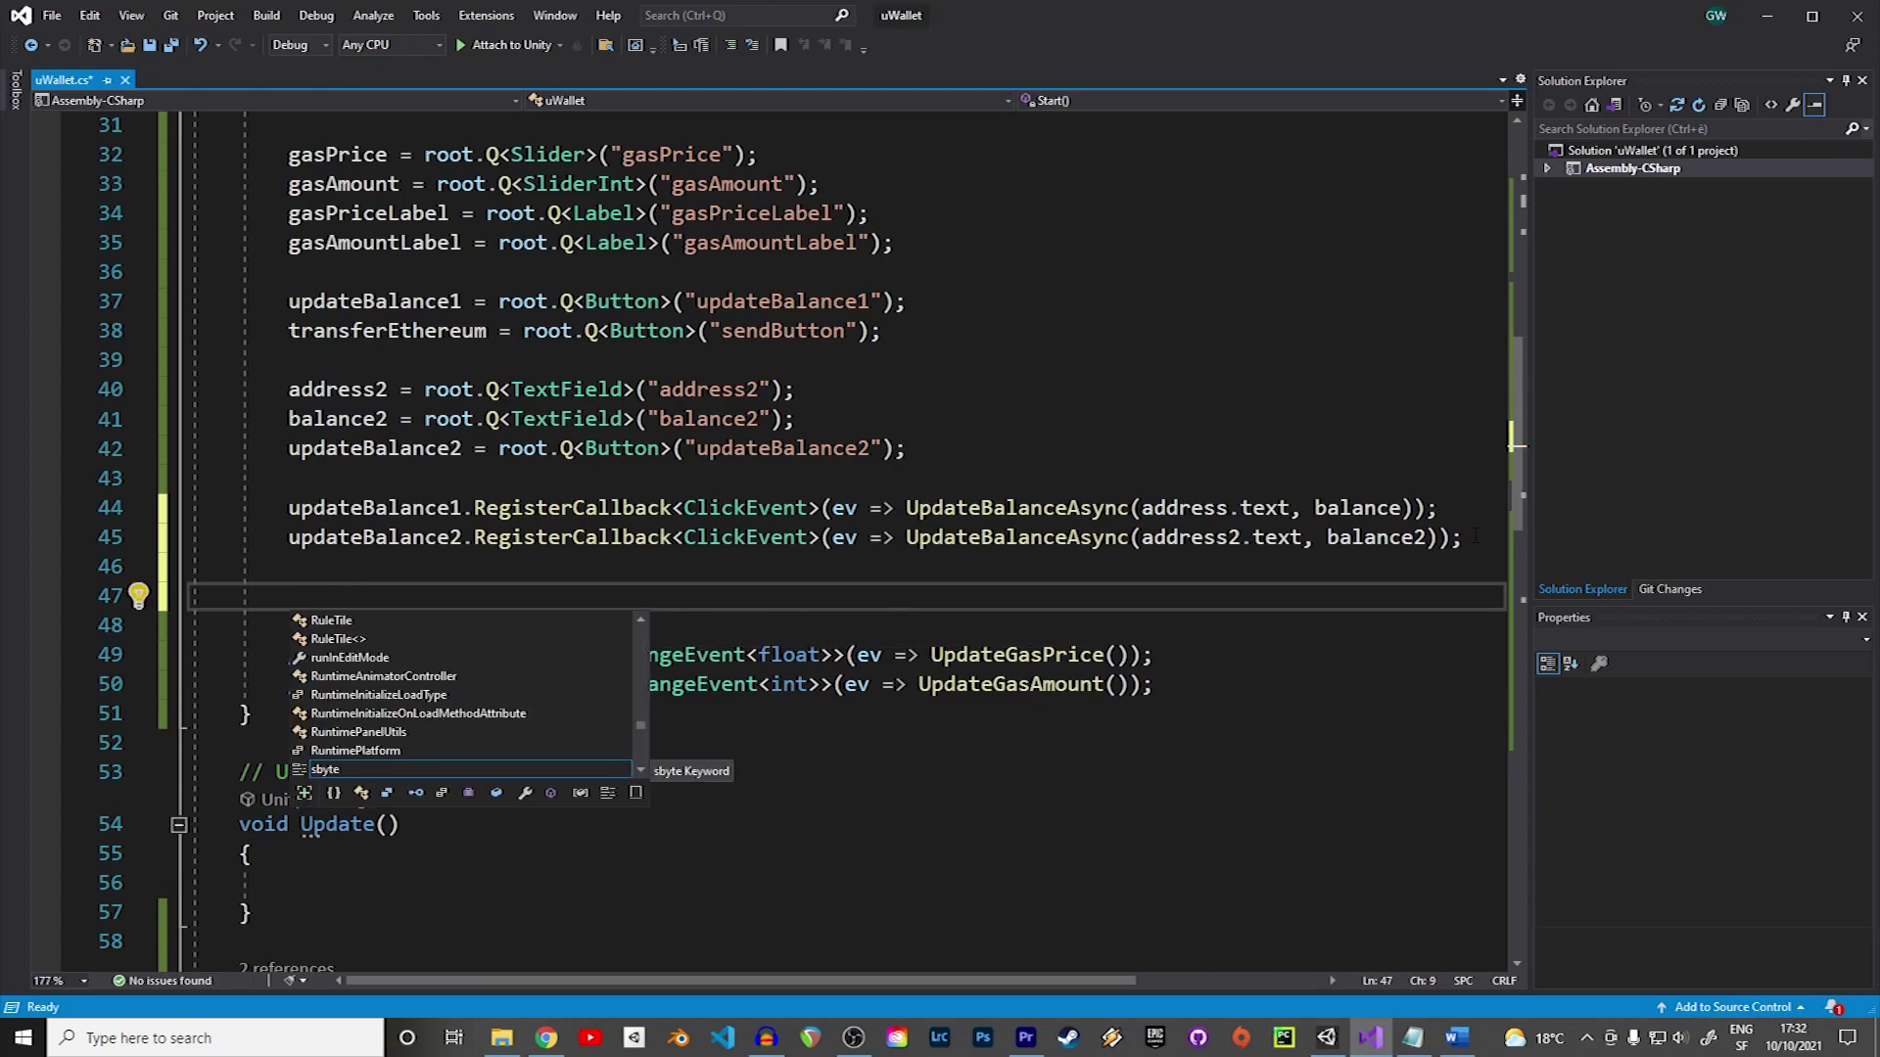
{"action": "scroll", "coordinate": [1476, 536], "scroll_direction": "up", "scroll_amount": 1}
{"action": "type", "text": "tran.re"}
{"action": "key", "text": "Tab"}
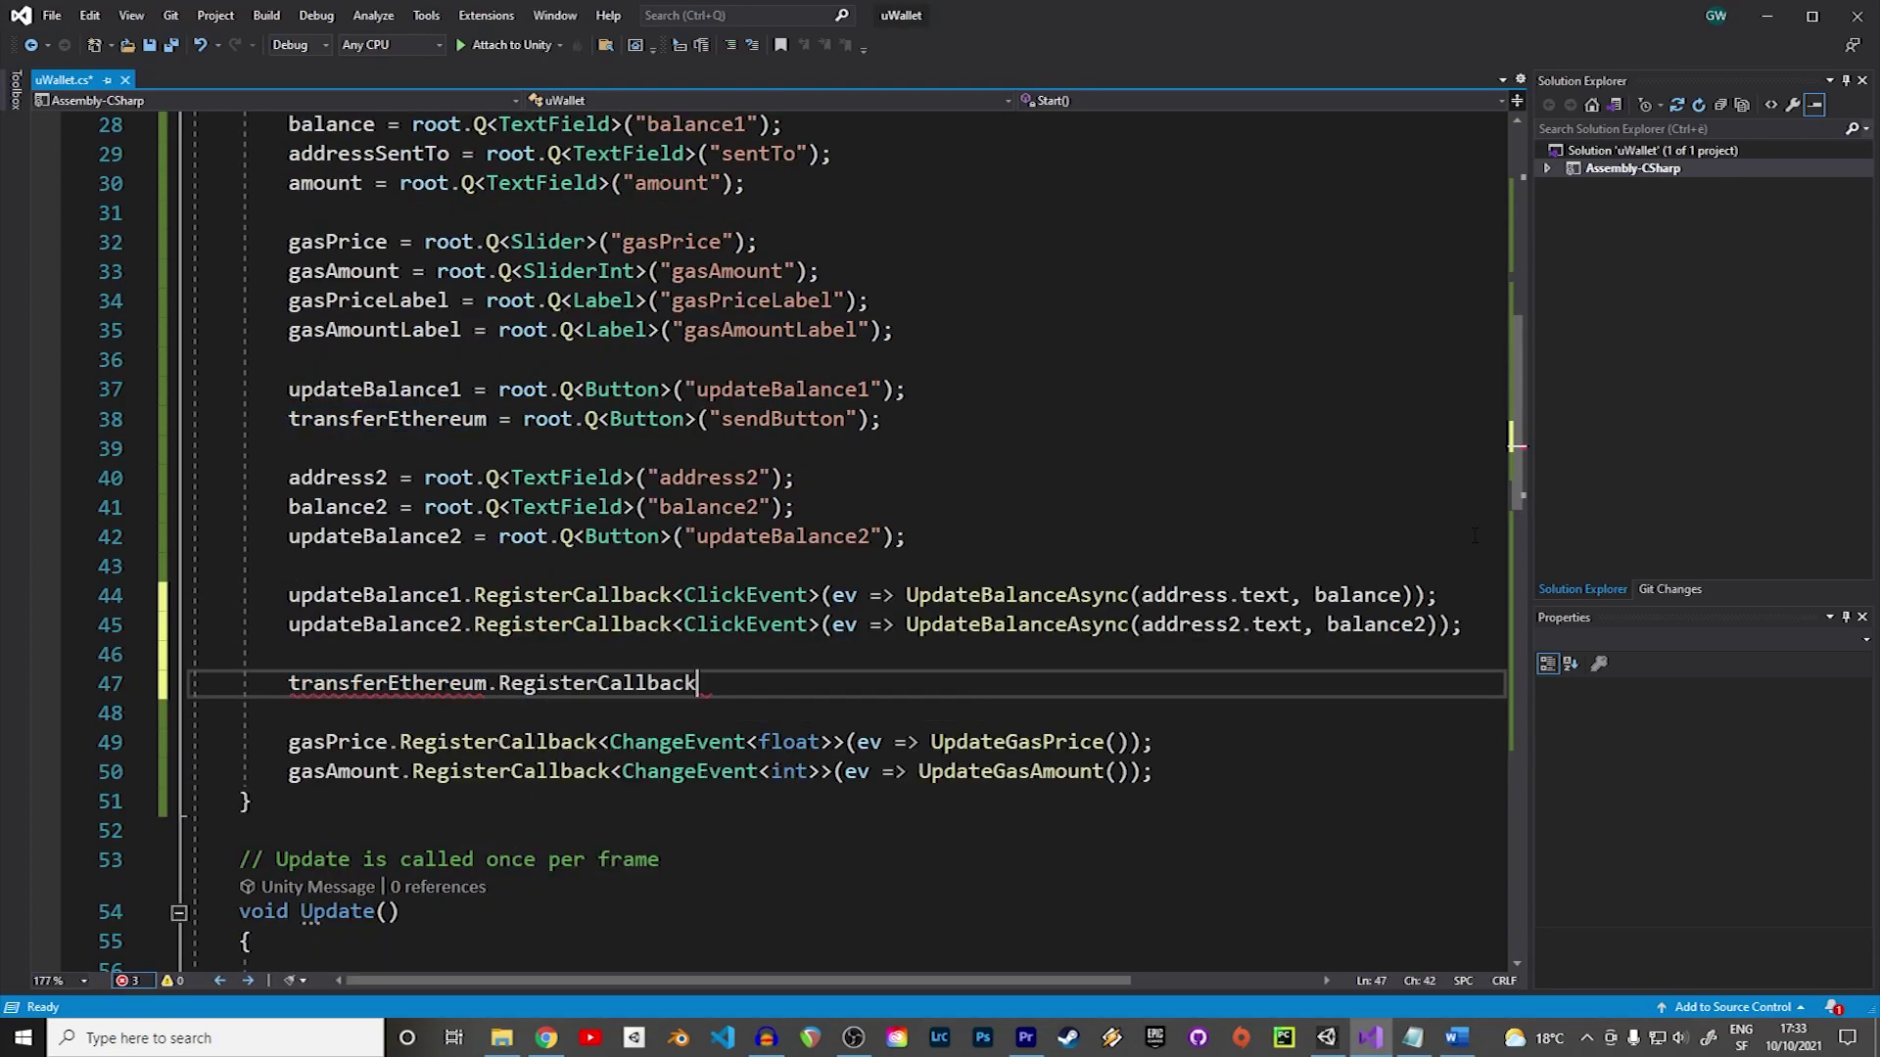
{"action": "type", "text": "<ClickEvent>(ev "}
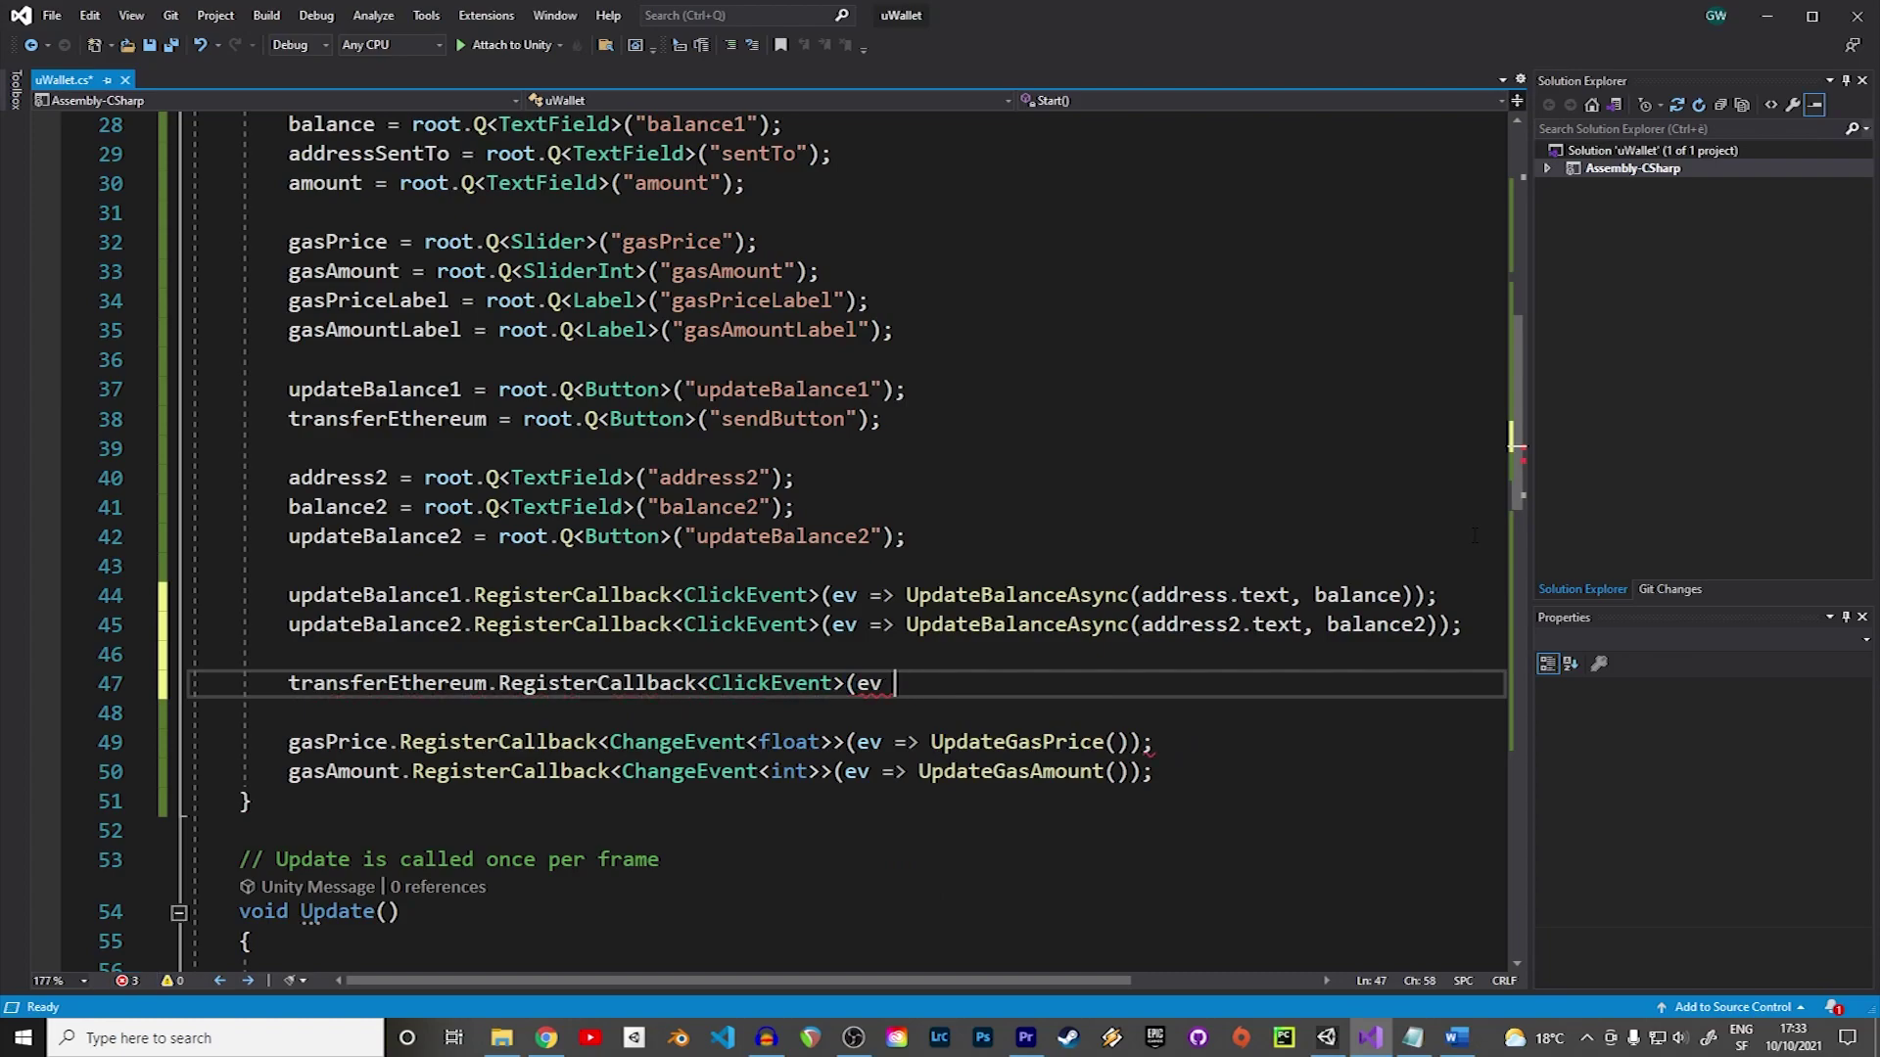
{"action": "type", "text": "=> Transfer(pKe"}
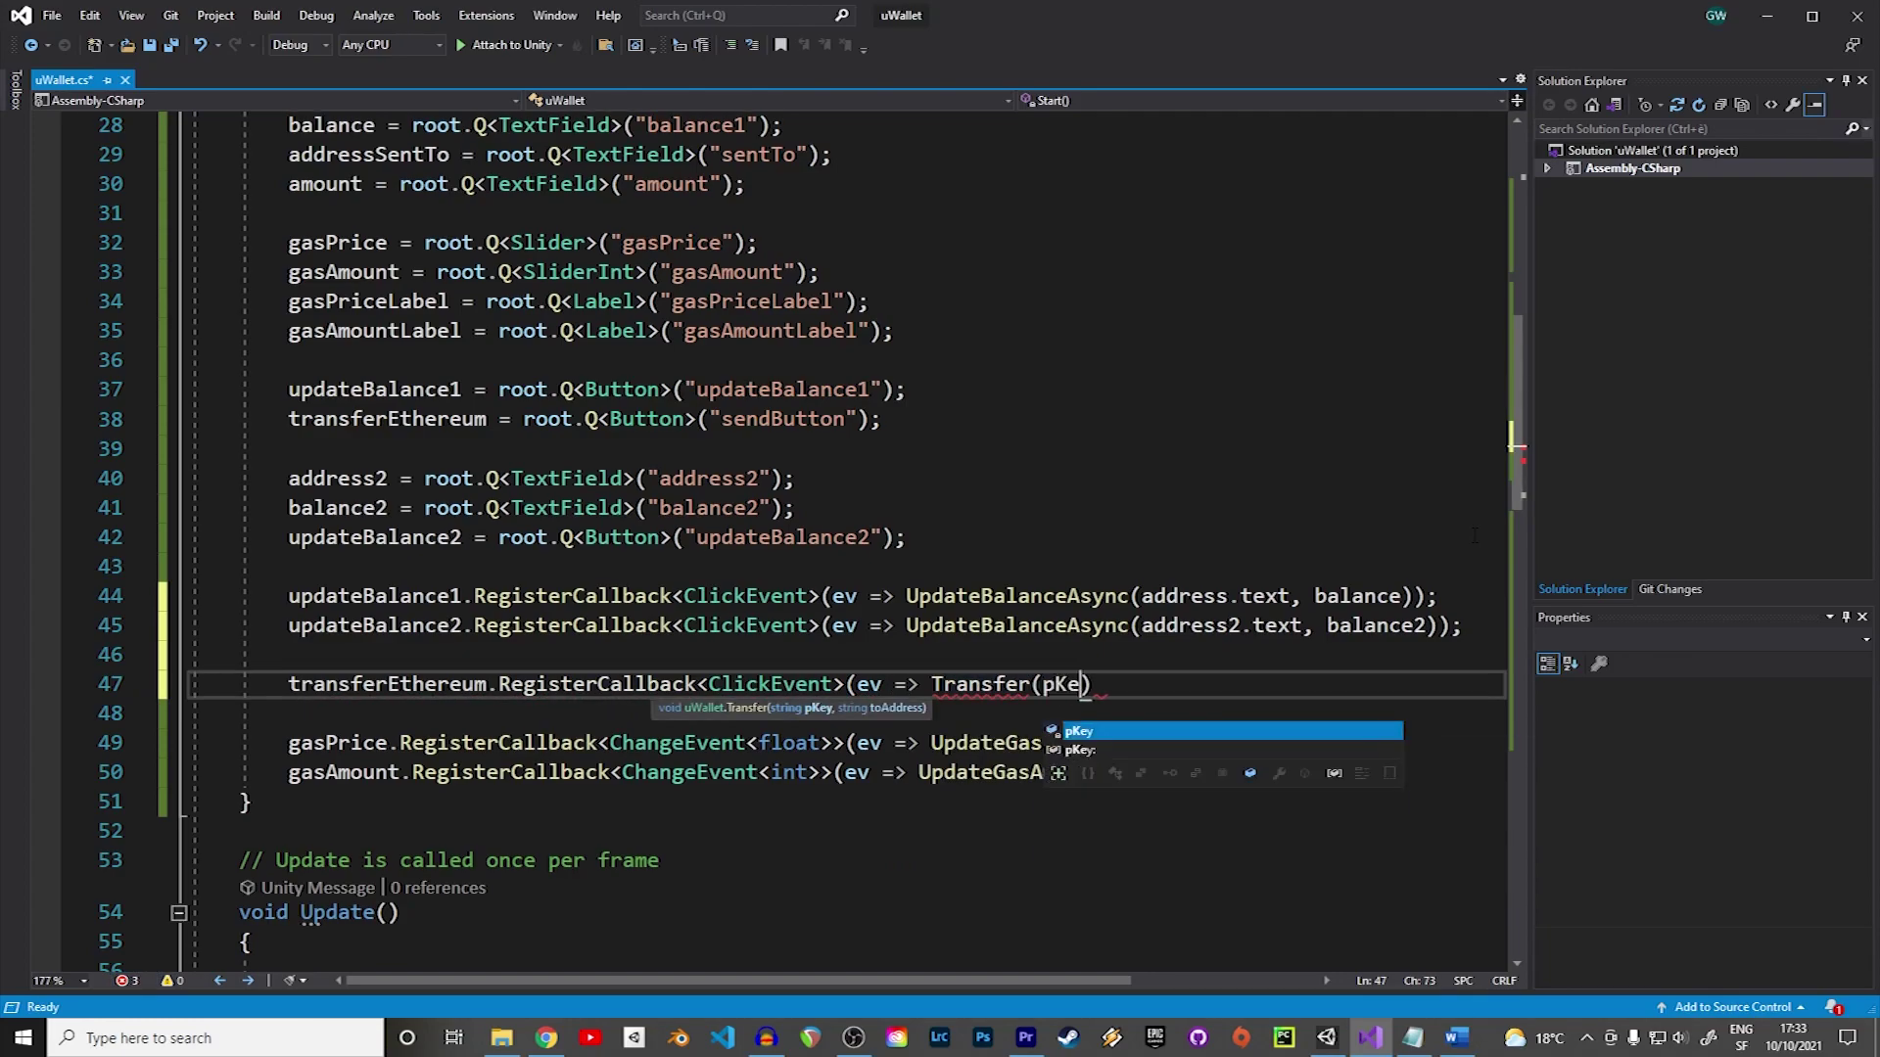
{"action": "type", "text": "y.t"}
{"action": "key", "text": "Tab"}
{"action": "type", "text": ", ad"}
{"action": "key", "text": "Tab"}
{"action": "type", "text": ".text));"}
{"action": "key", "text": "ctrl+s"}
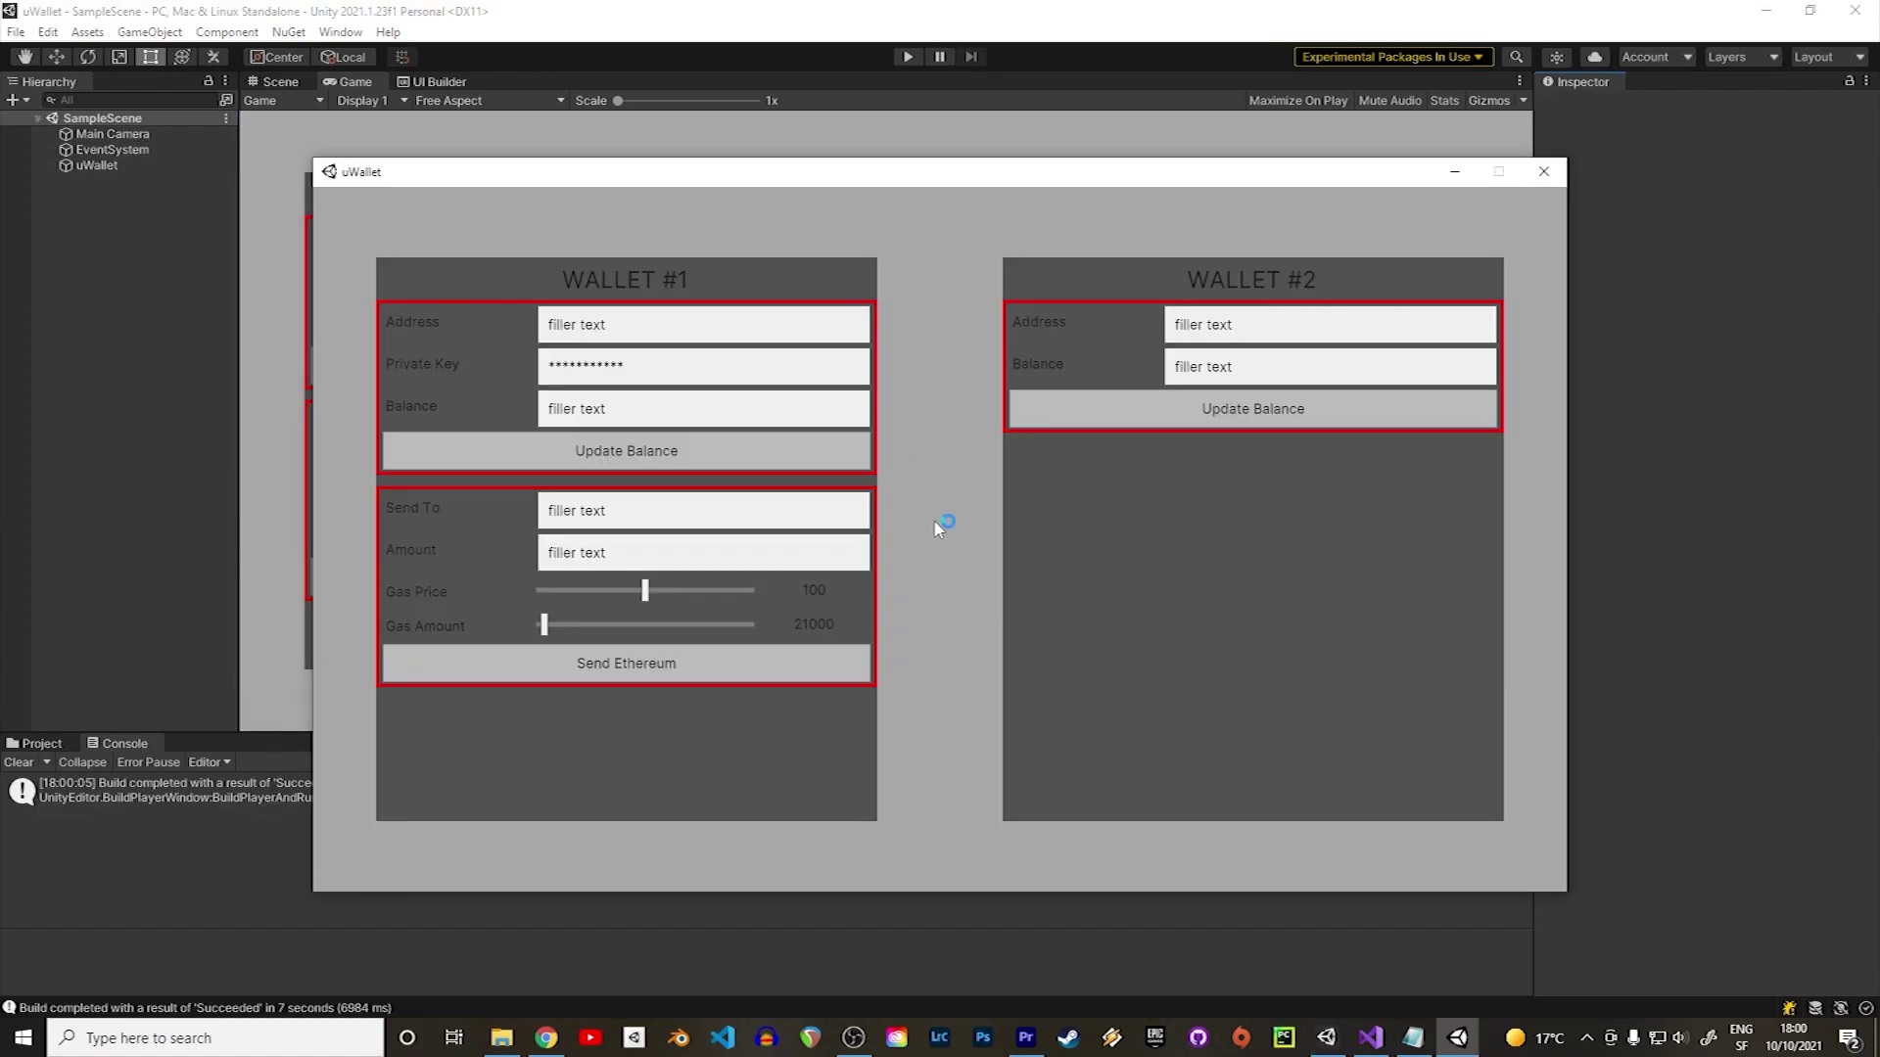
Paste wallet #1's address and private key into the running uWallet build.
{"action": "left_click", "coordinate": [624, 323]}
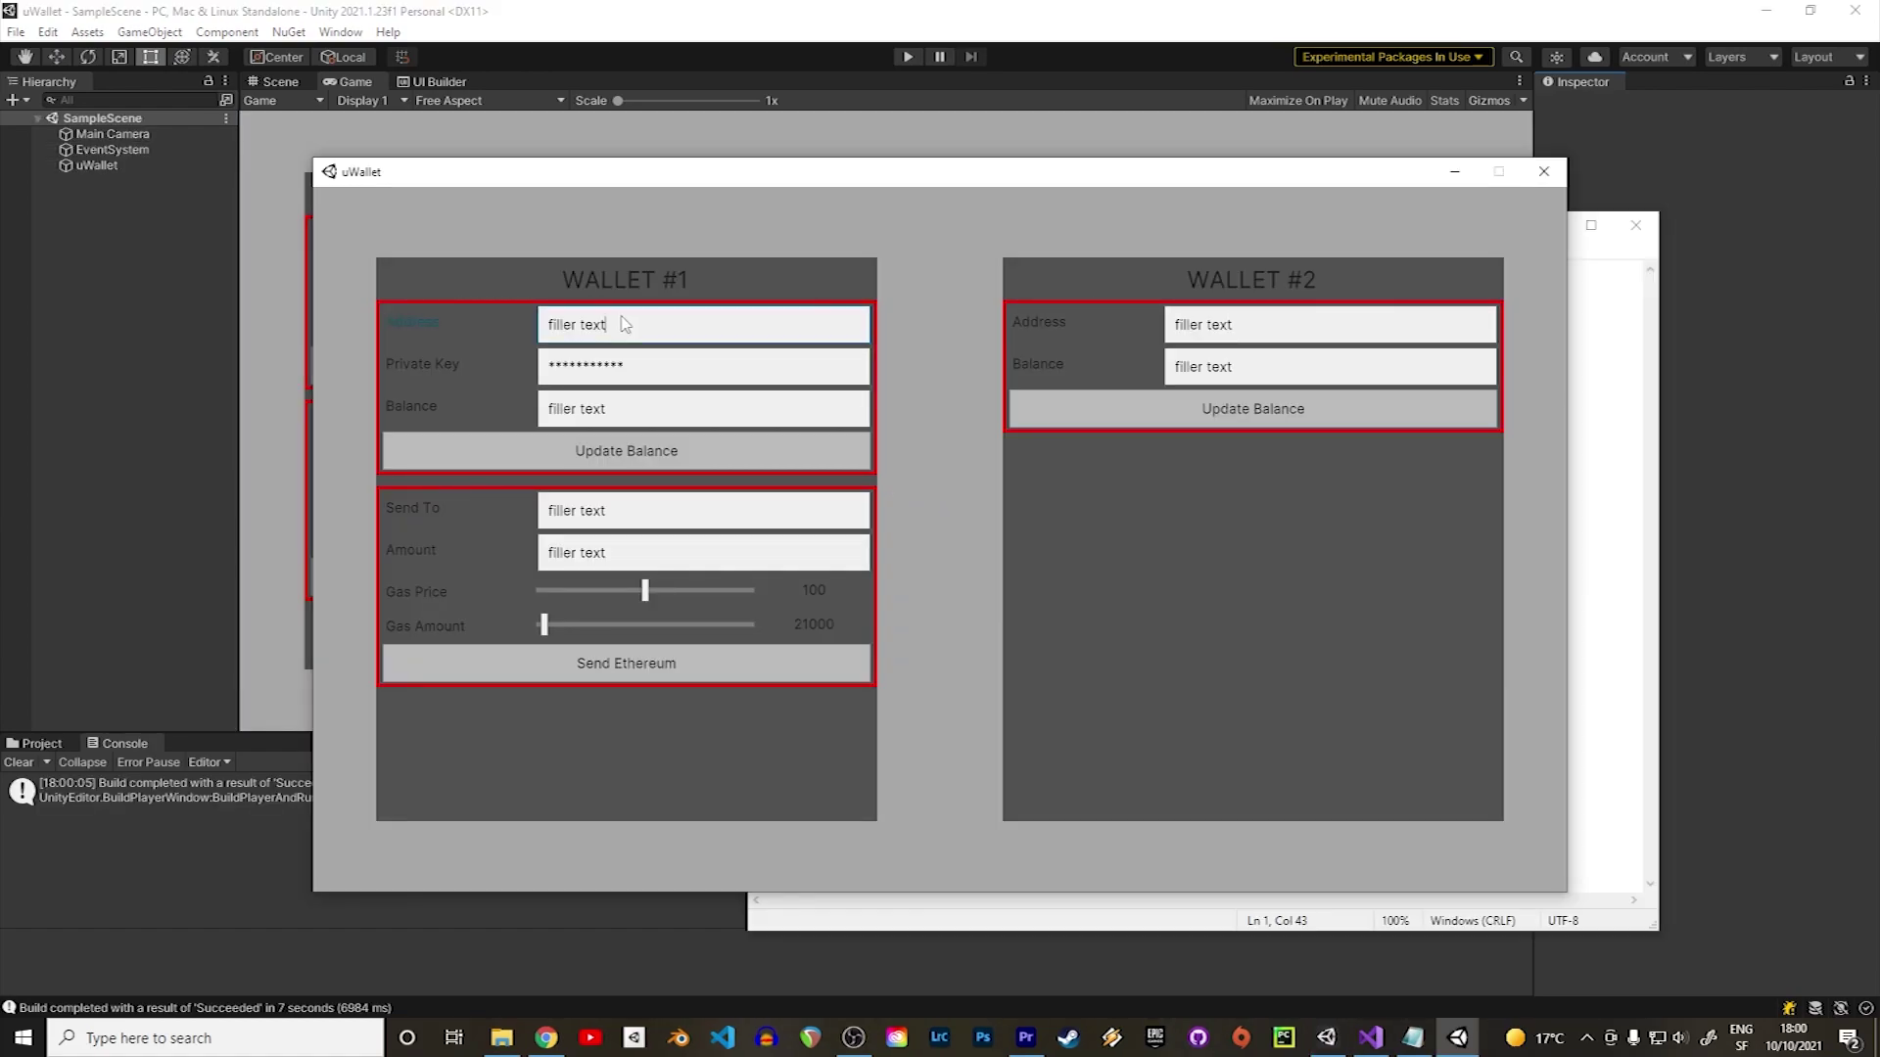
{"action": "left_click_drag", "start_coordinate": [624, 323], "coordinate": [517, 320]}
{"action": "key", "text": "ctrl+v"}
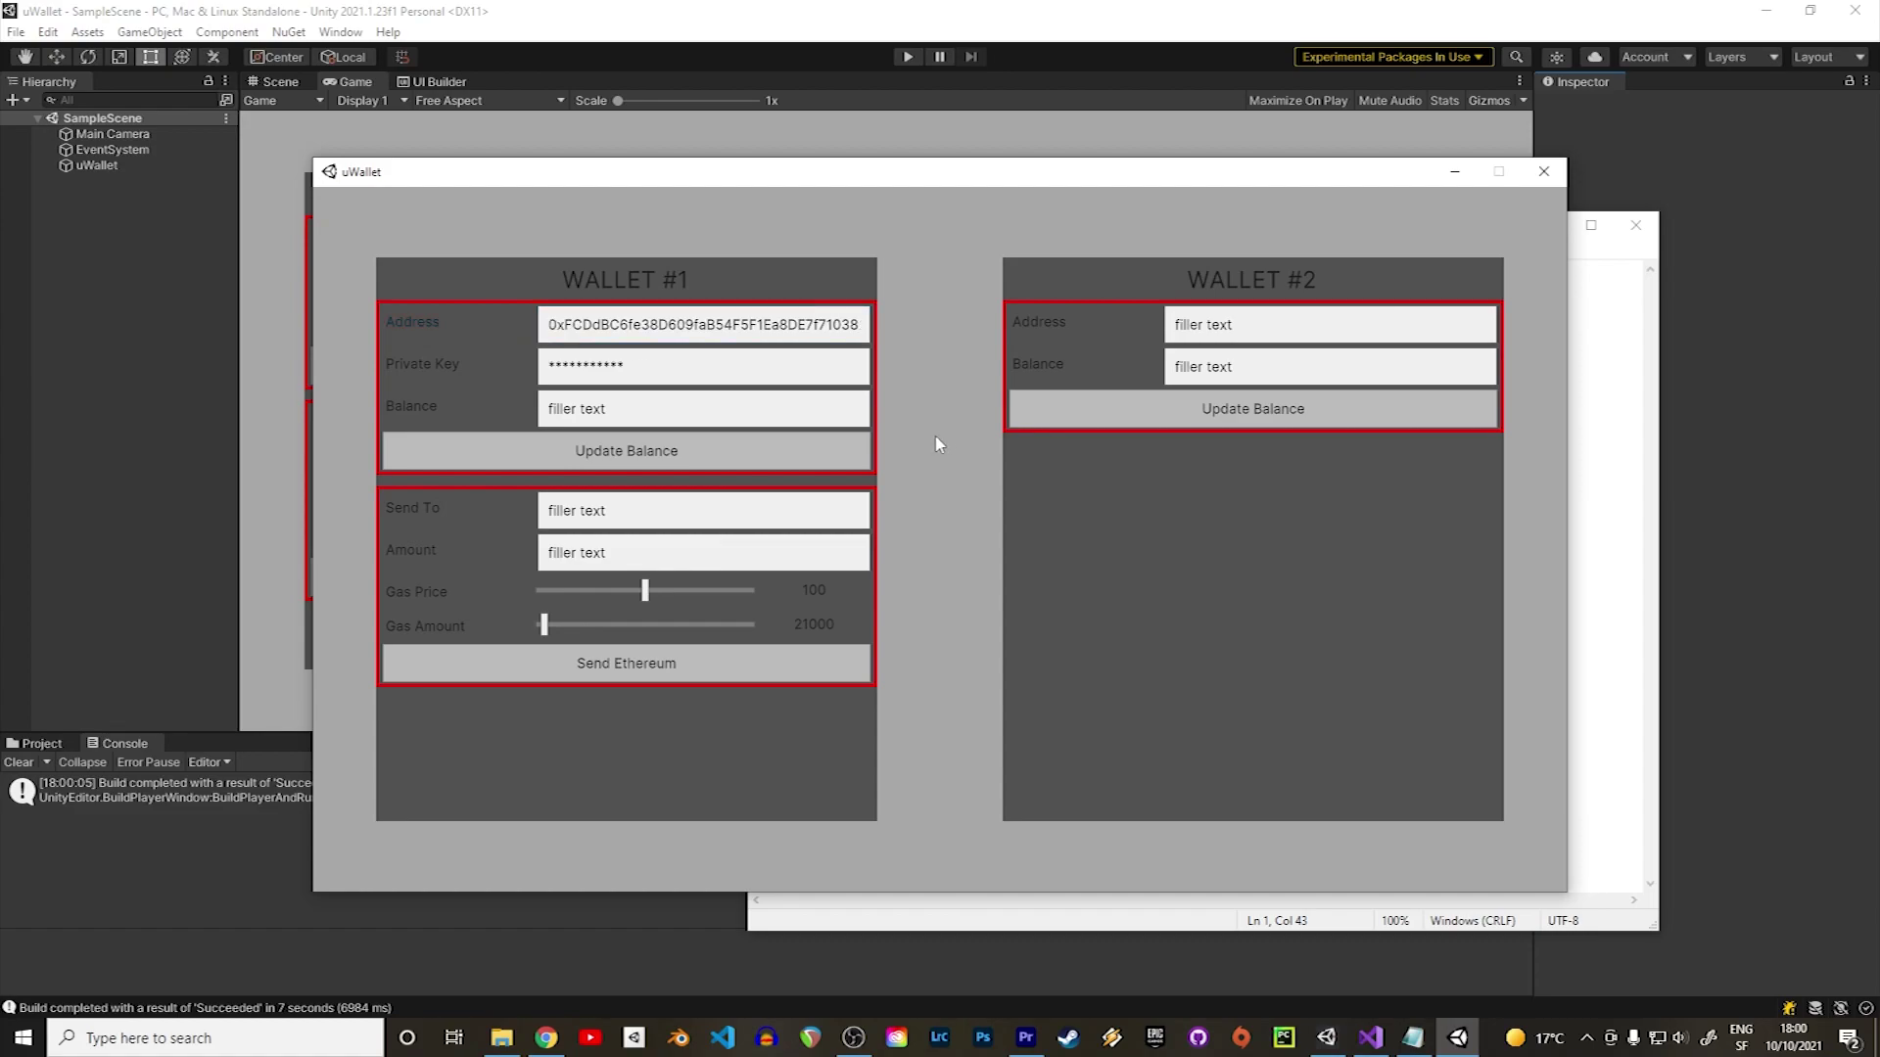
{"action": "left_click", "coordinate": [672, 365]}
{"action": "key", "text": "ctrl+a"}
{"action": "key", "text": "ctrl+v"}
{"action": "left_click", "coordinate": [930, 434]}
Fetch wallet #1's balance of 4.27402338070617757 and set the gas price slider to 150.9.
{"action": "left_click", "coordinate": [823, 462]}
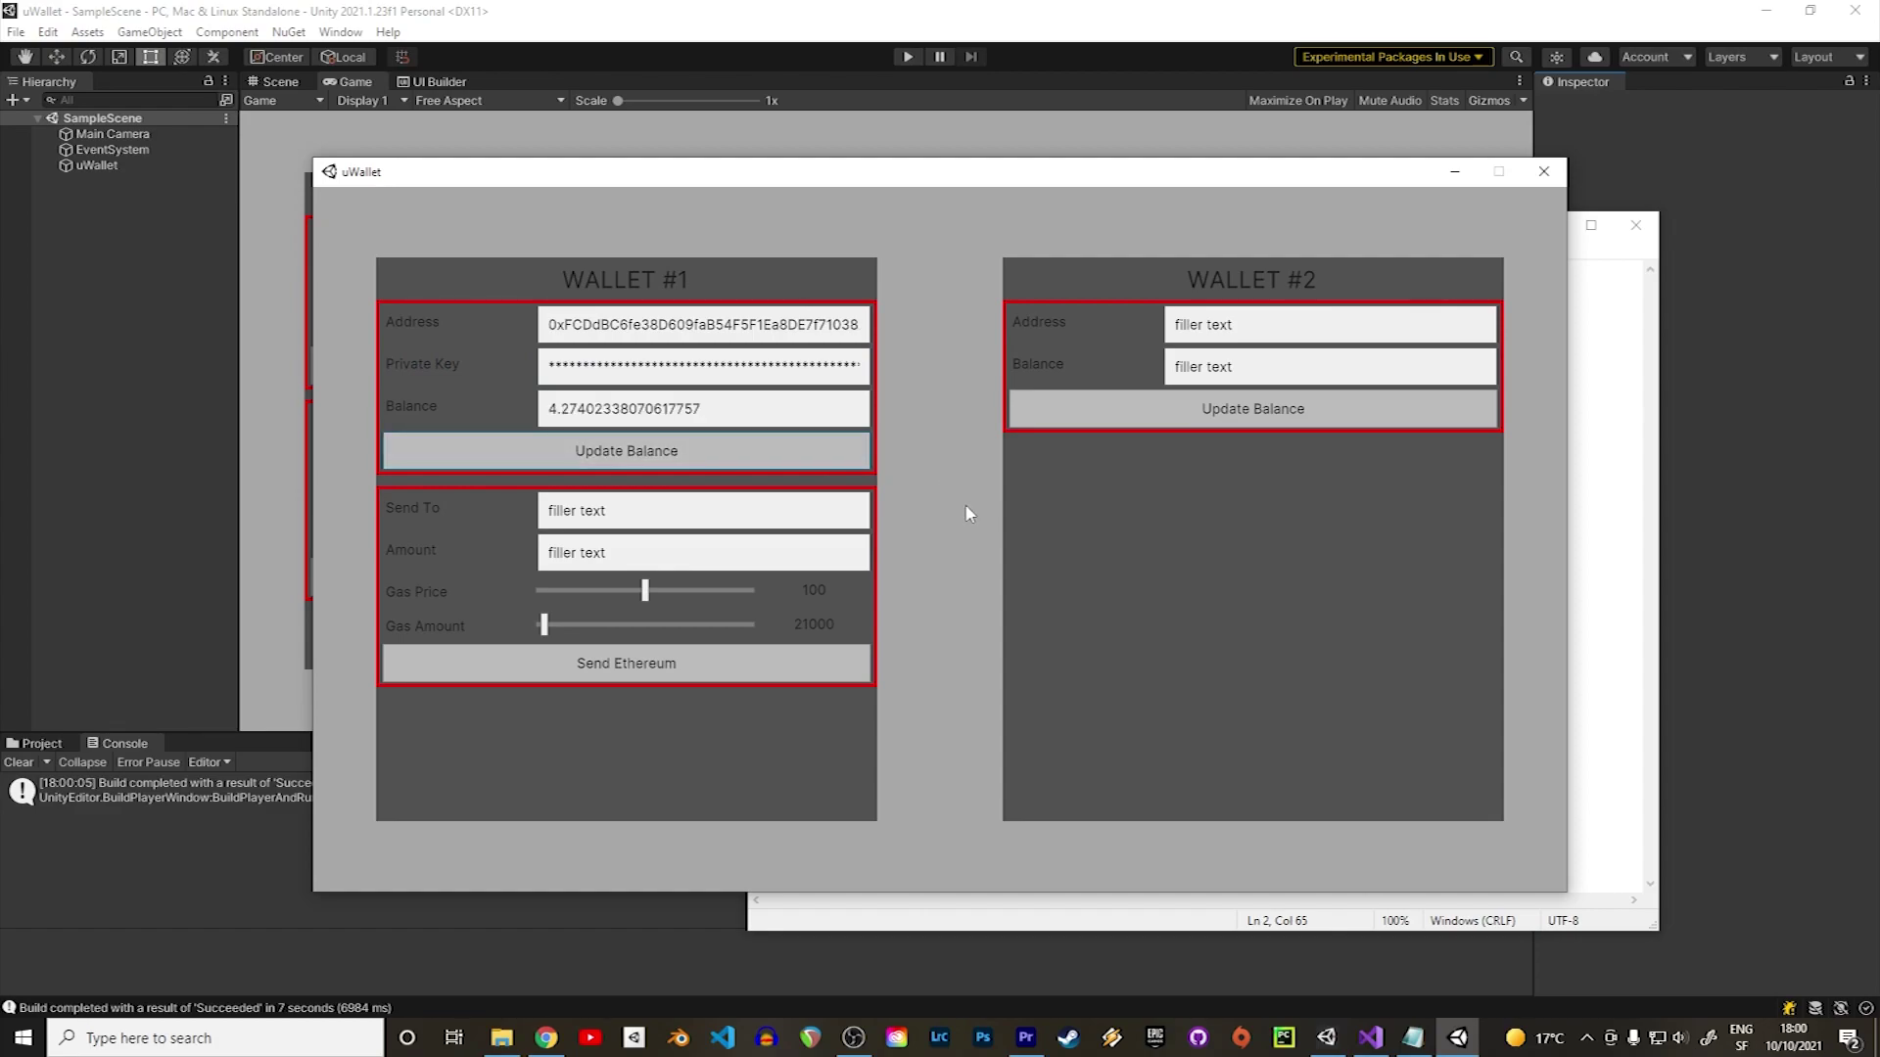
{"action": "left_click_drag", "start_coordinate": [645, 593], "coordinate": [690, 594]}
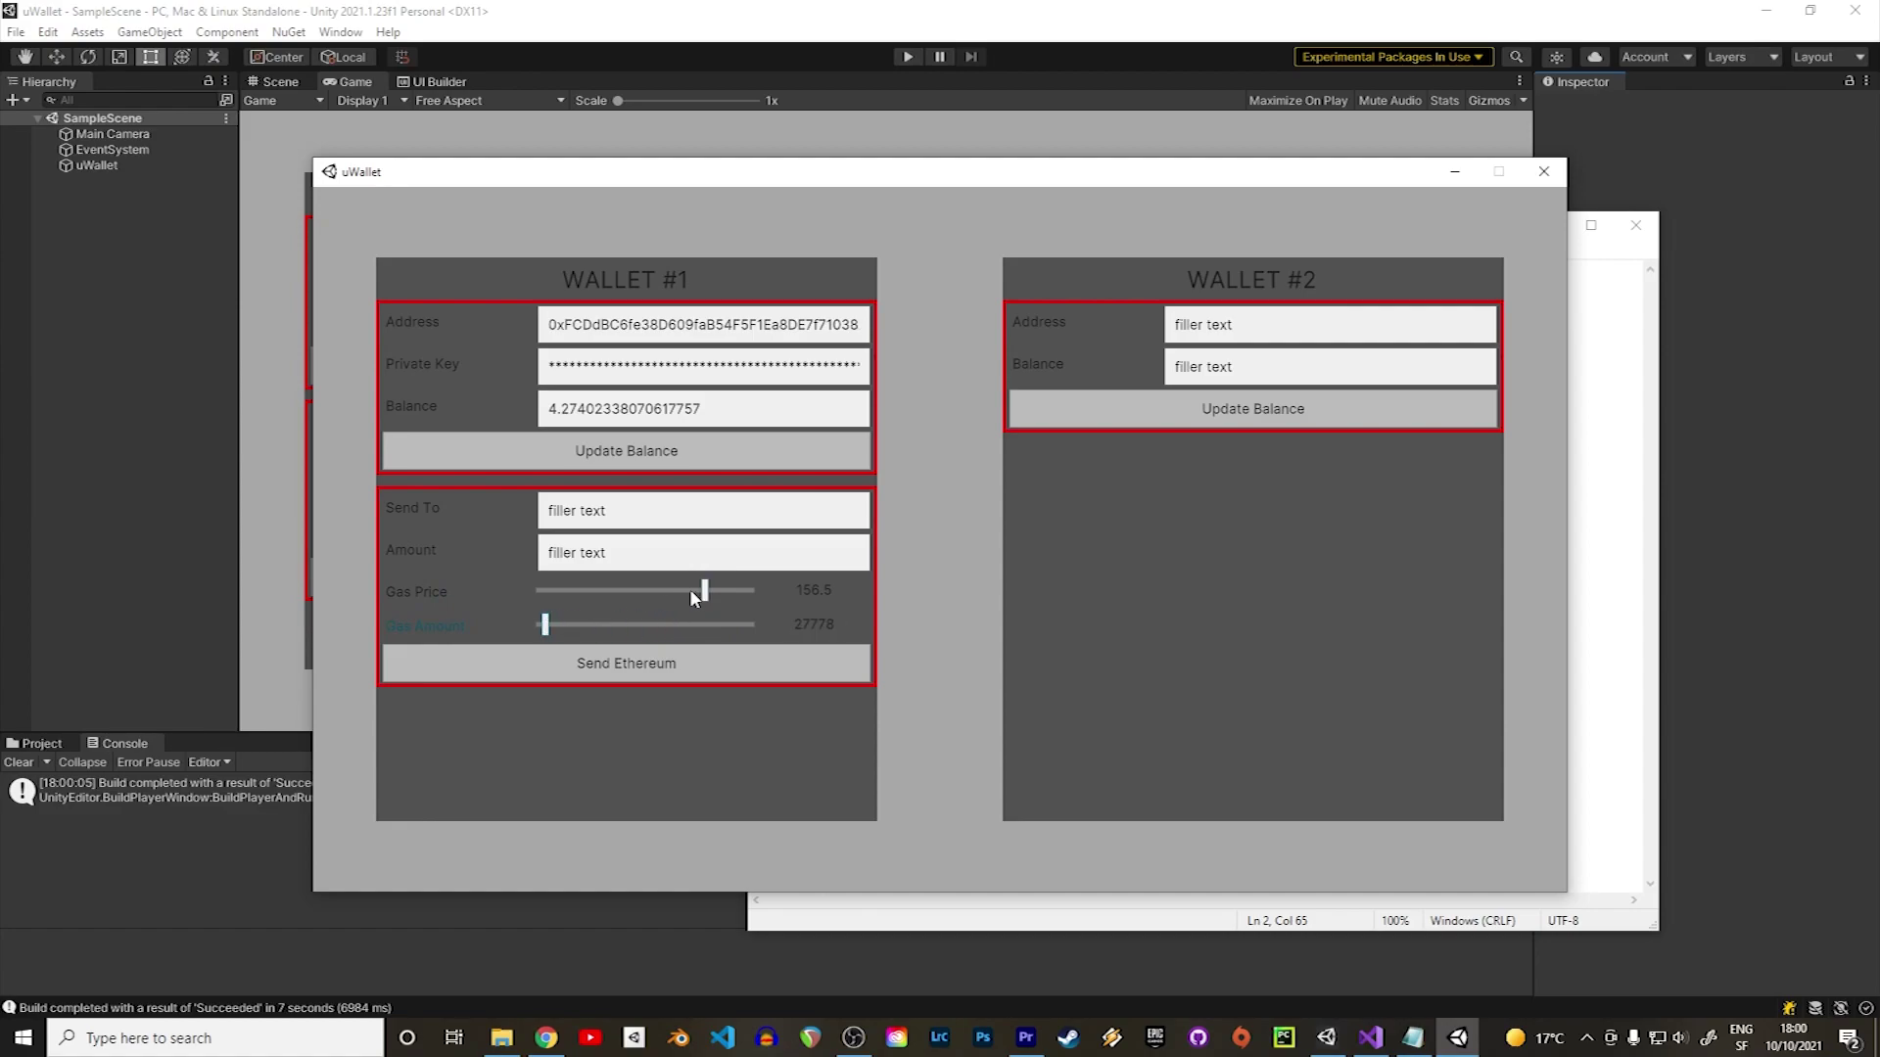
{"action": "left_click_drag", "start_coordinate": [690, 590], "coordinate": [699, 589]}
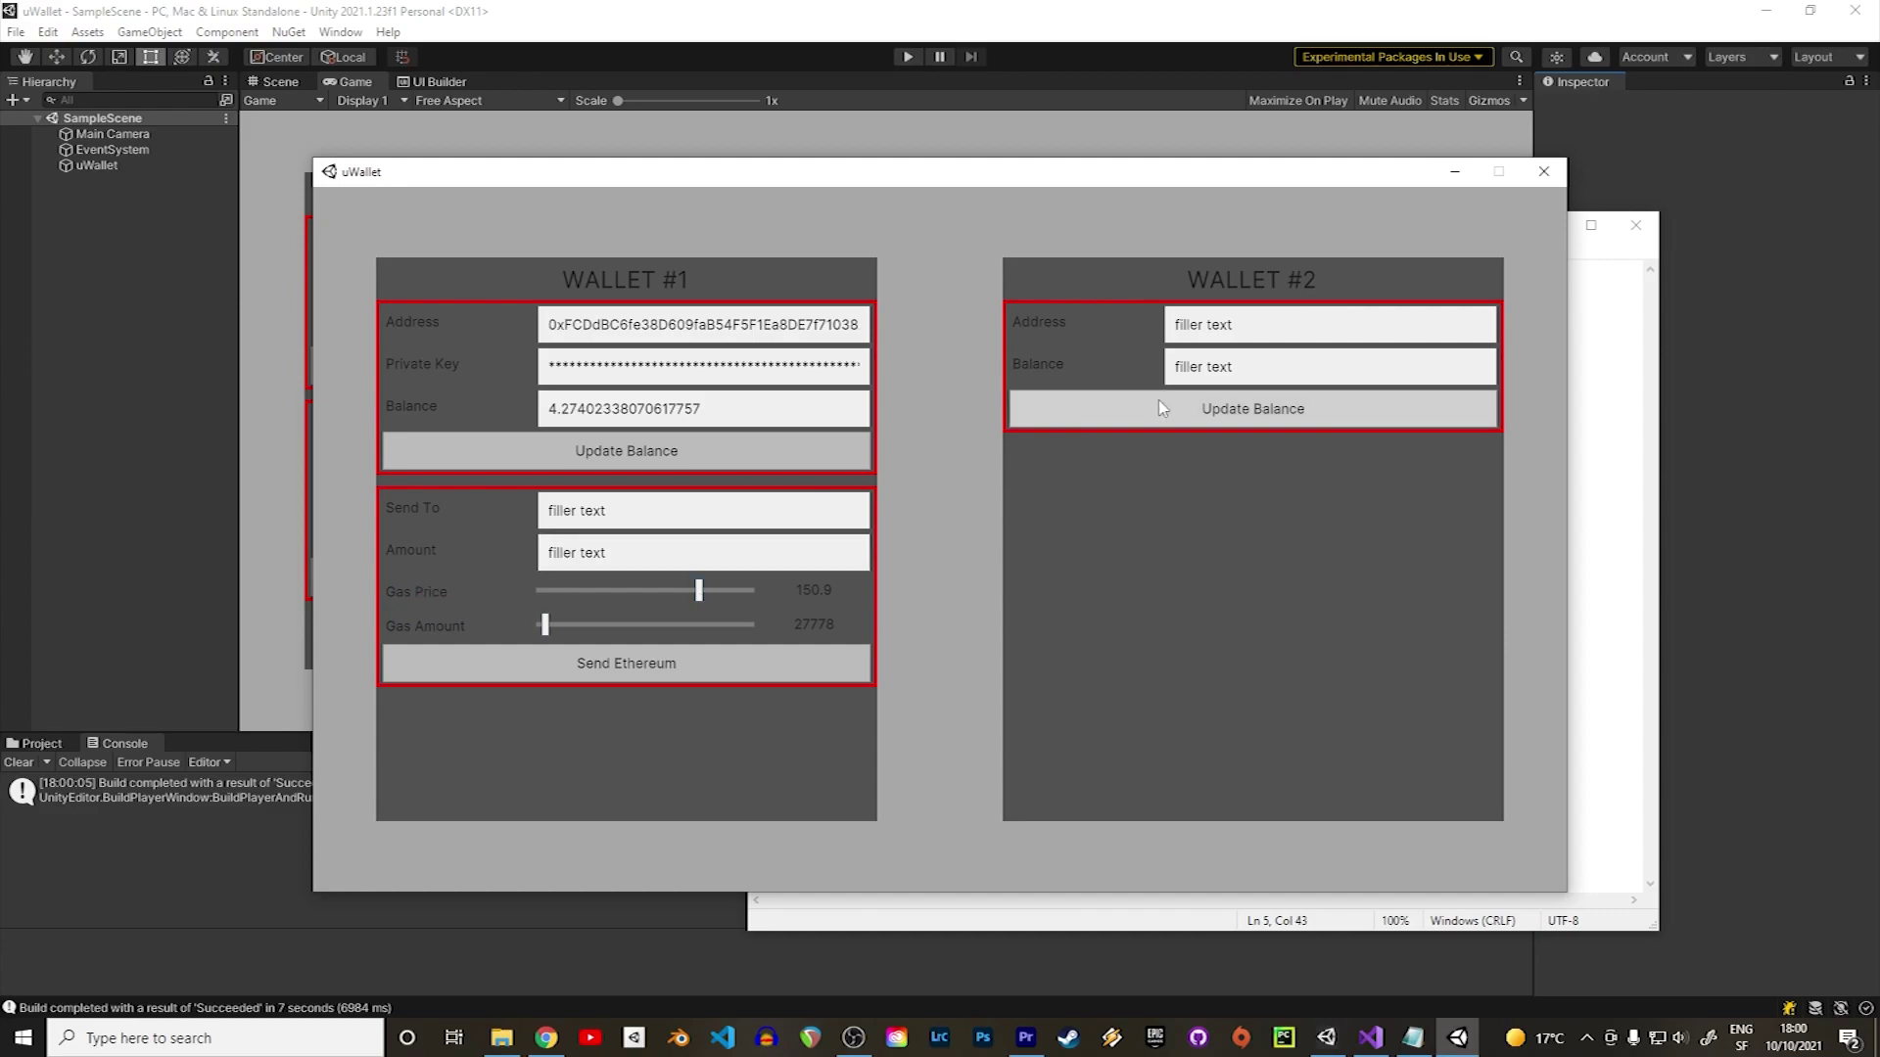
Paste wallet #2's address and show its balance of 11.8441832510370455.
{"action": "left_click", "coordinate": [1277, 326]}
{"action": "key", "text": "ctrl+v"}
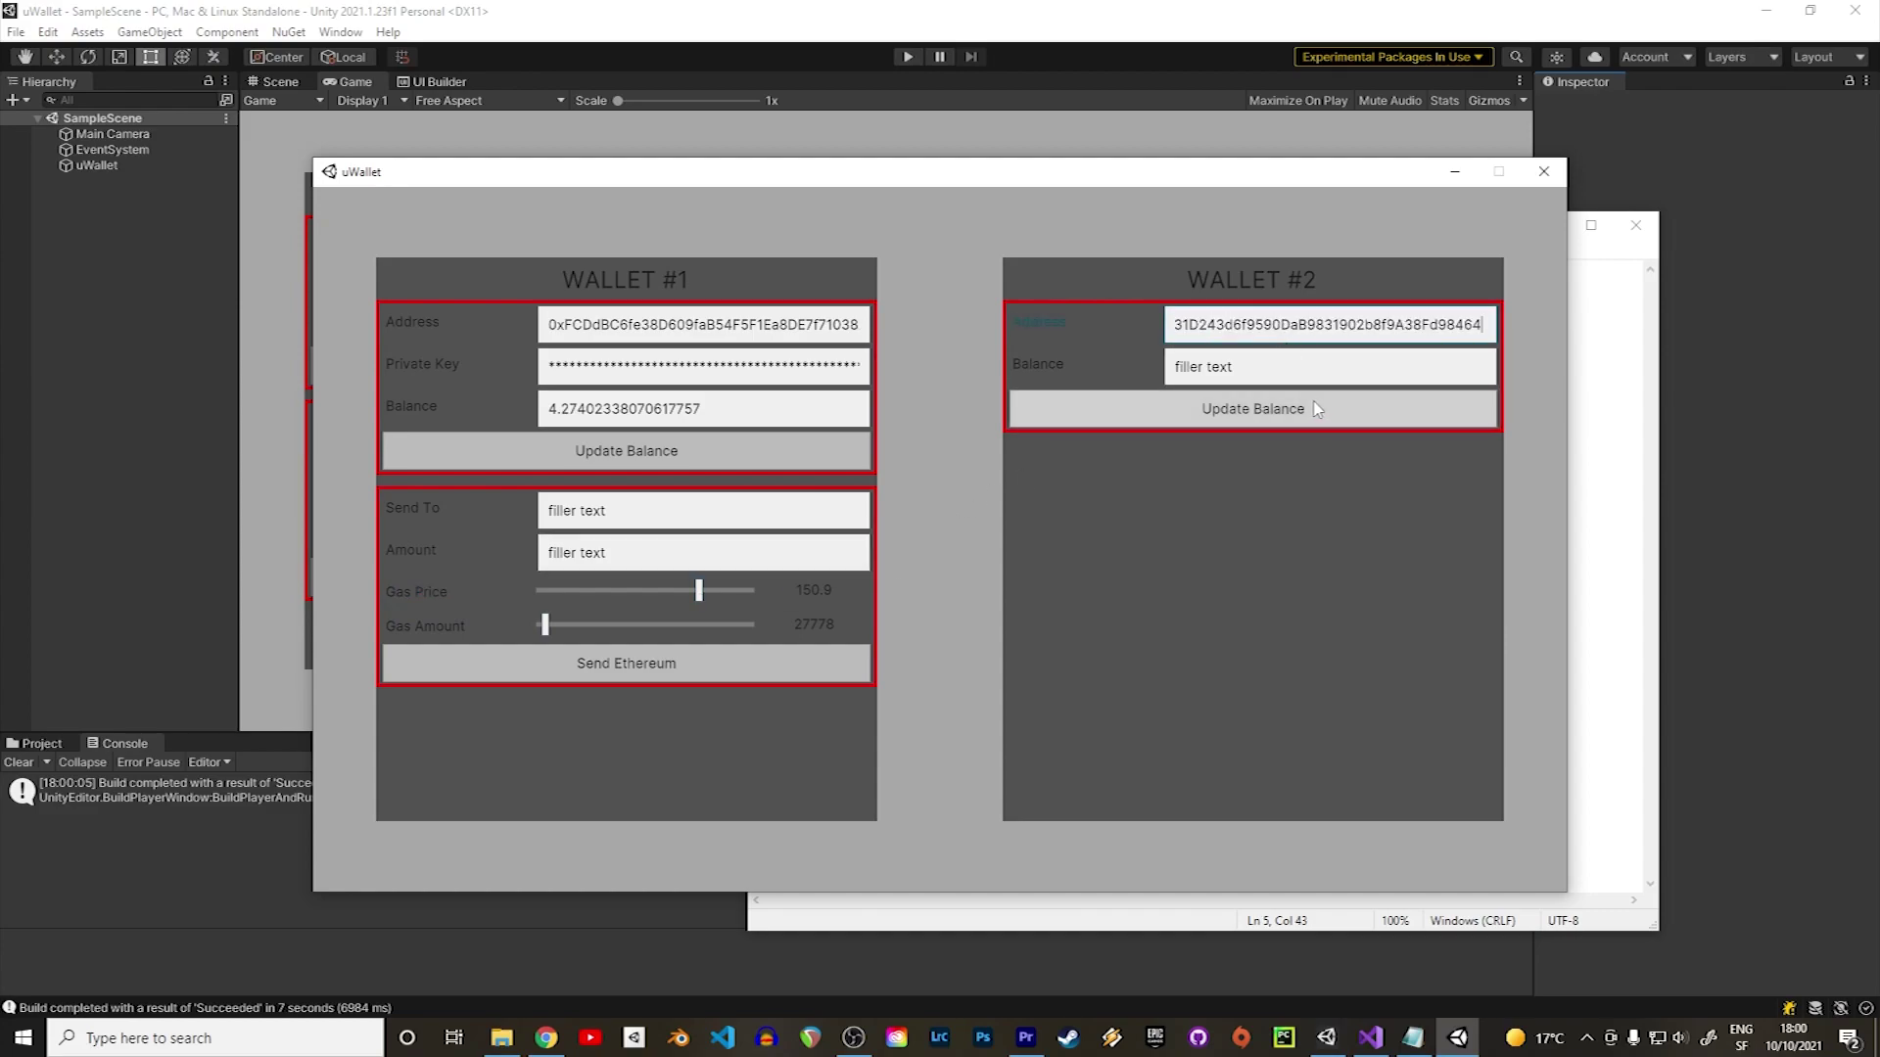
{"action": "left_click", "coordinate": [1307, 417]}
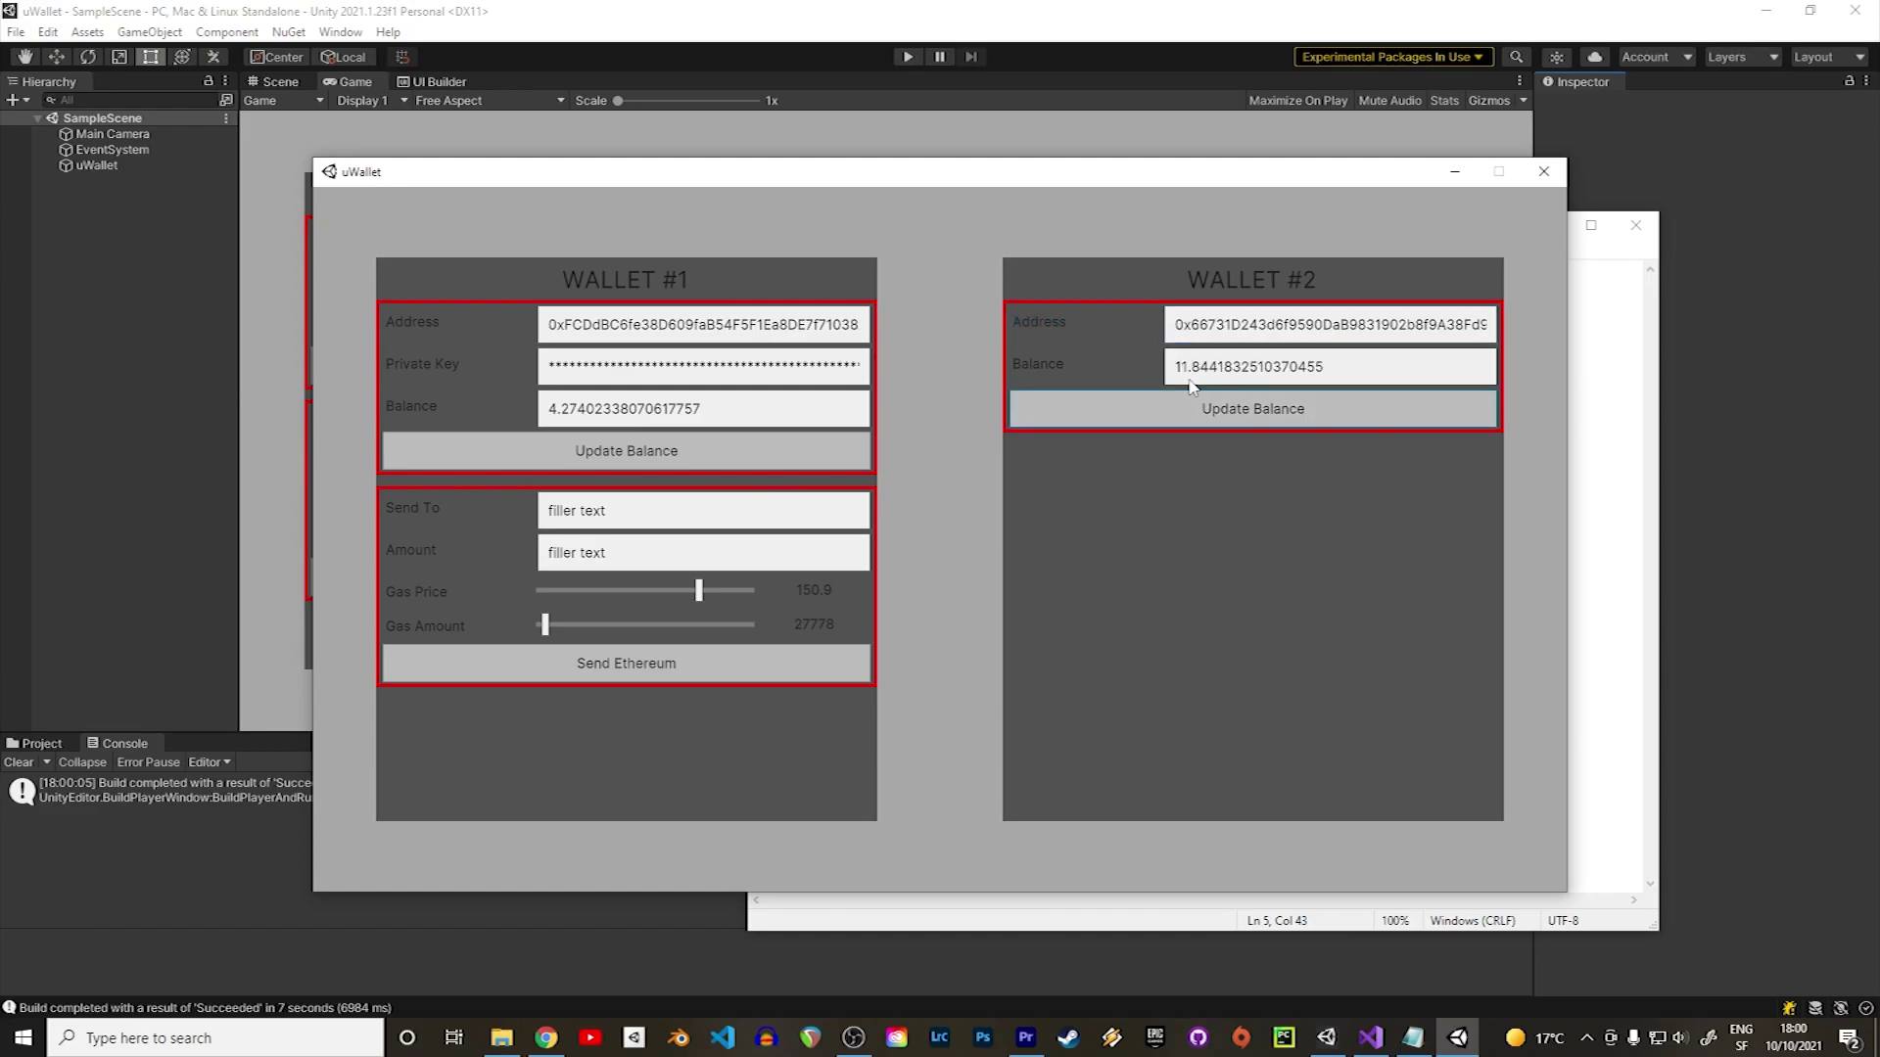
Send 1 ether from wallet #1 to wallet #2's address.
{"action": "left_click", "coordinate": [805, 511]}
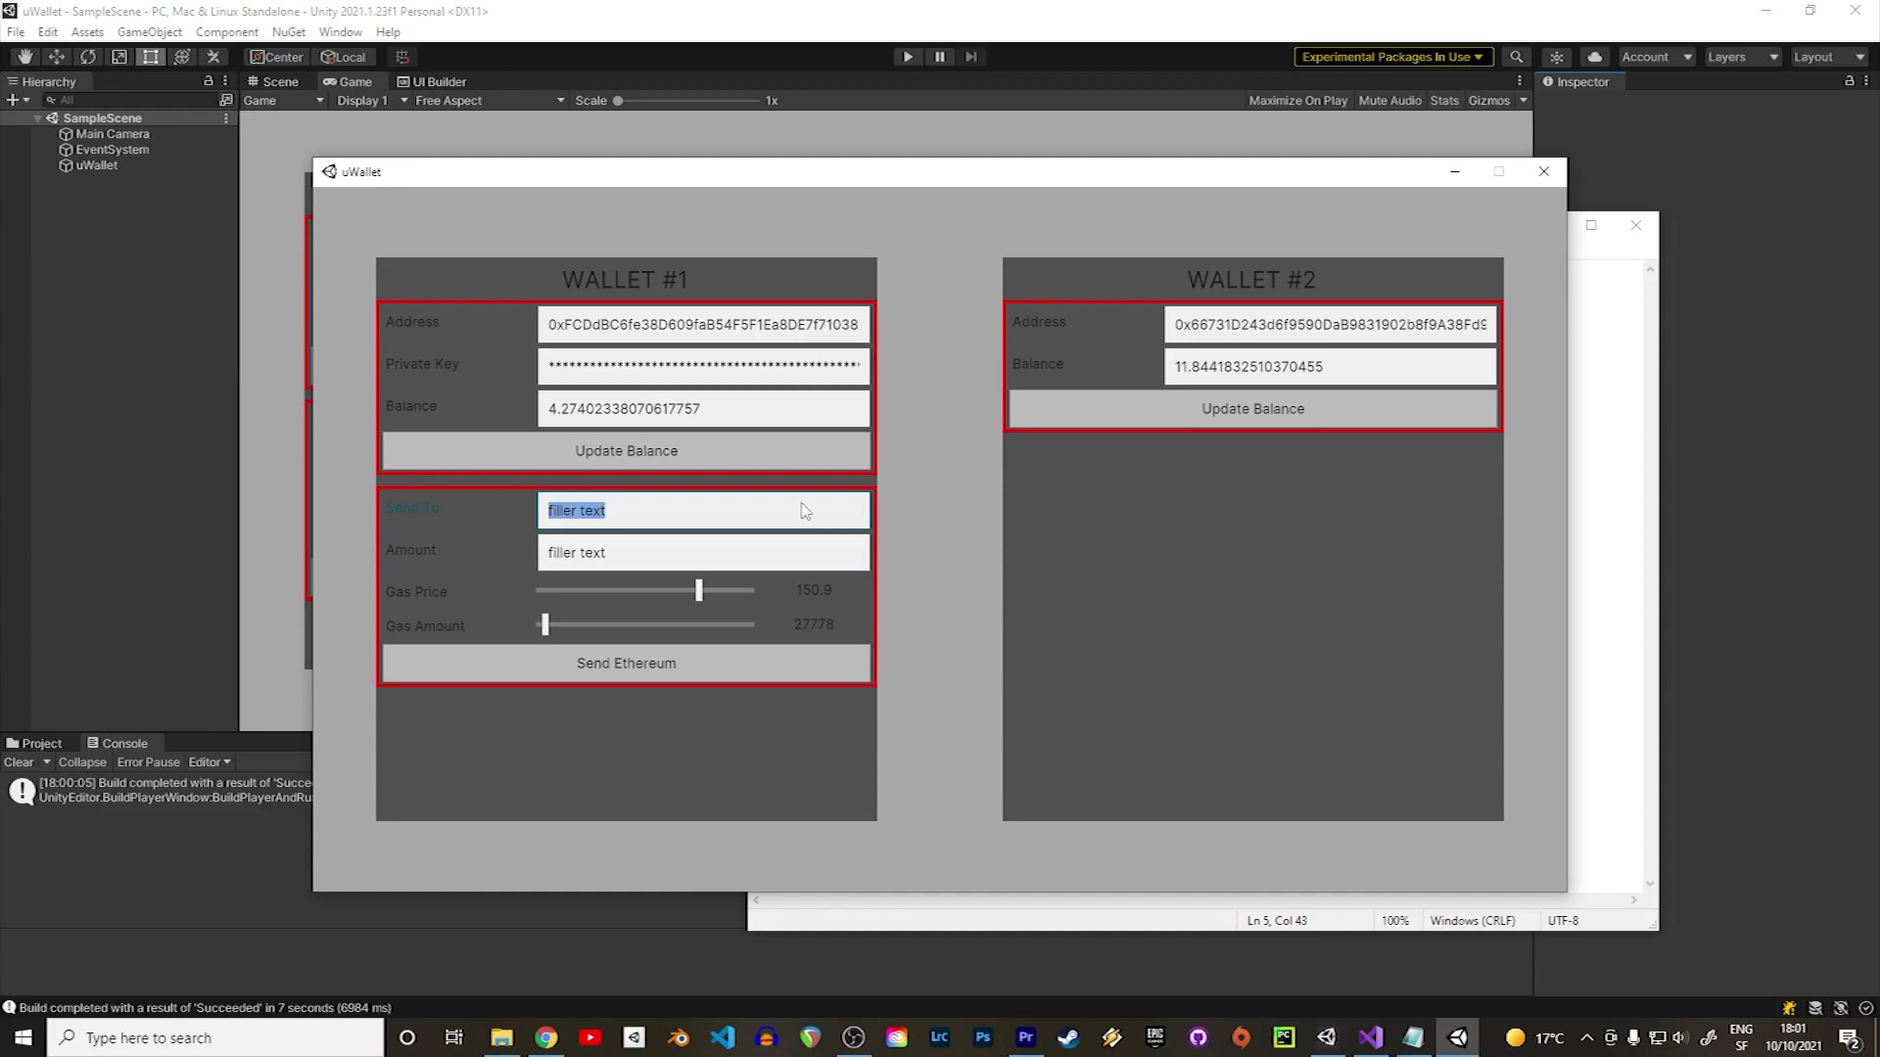
{"action": "key", "text": "ctrl+v"}
{"action": "key", "text": "Tab"}
{"action": "left_click", "coordinate": [766, 568]}
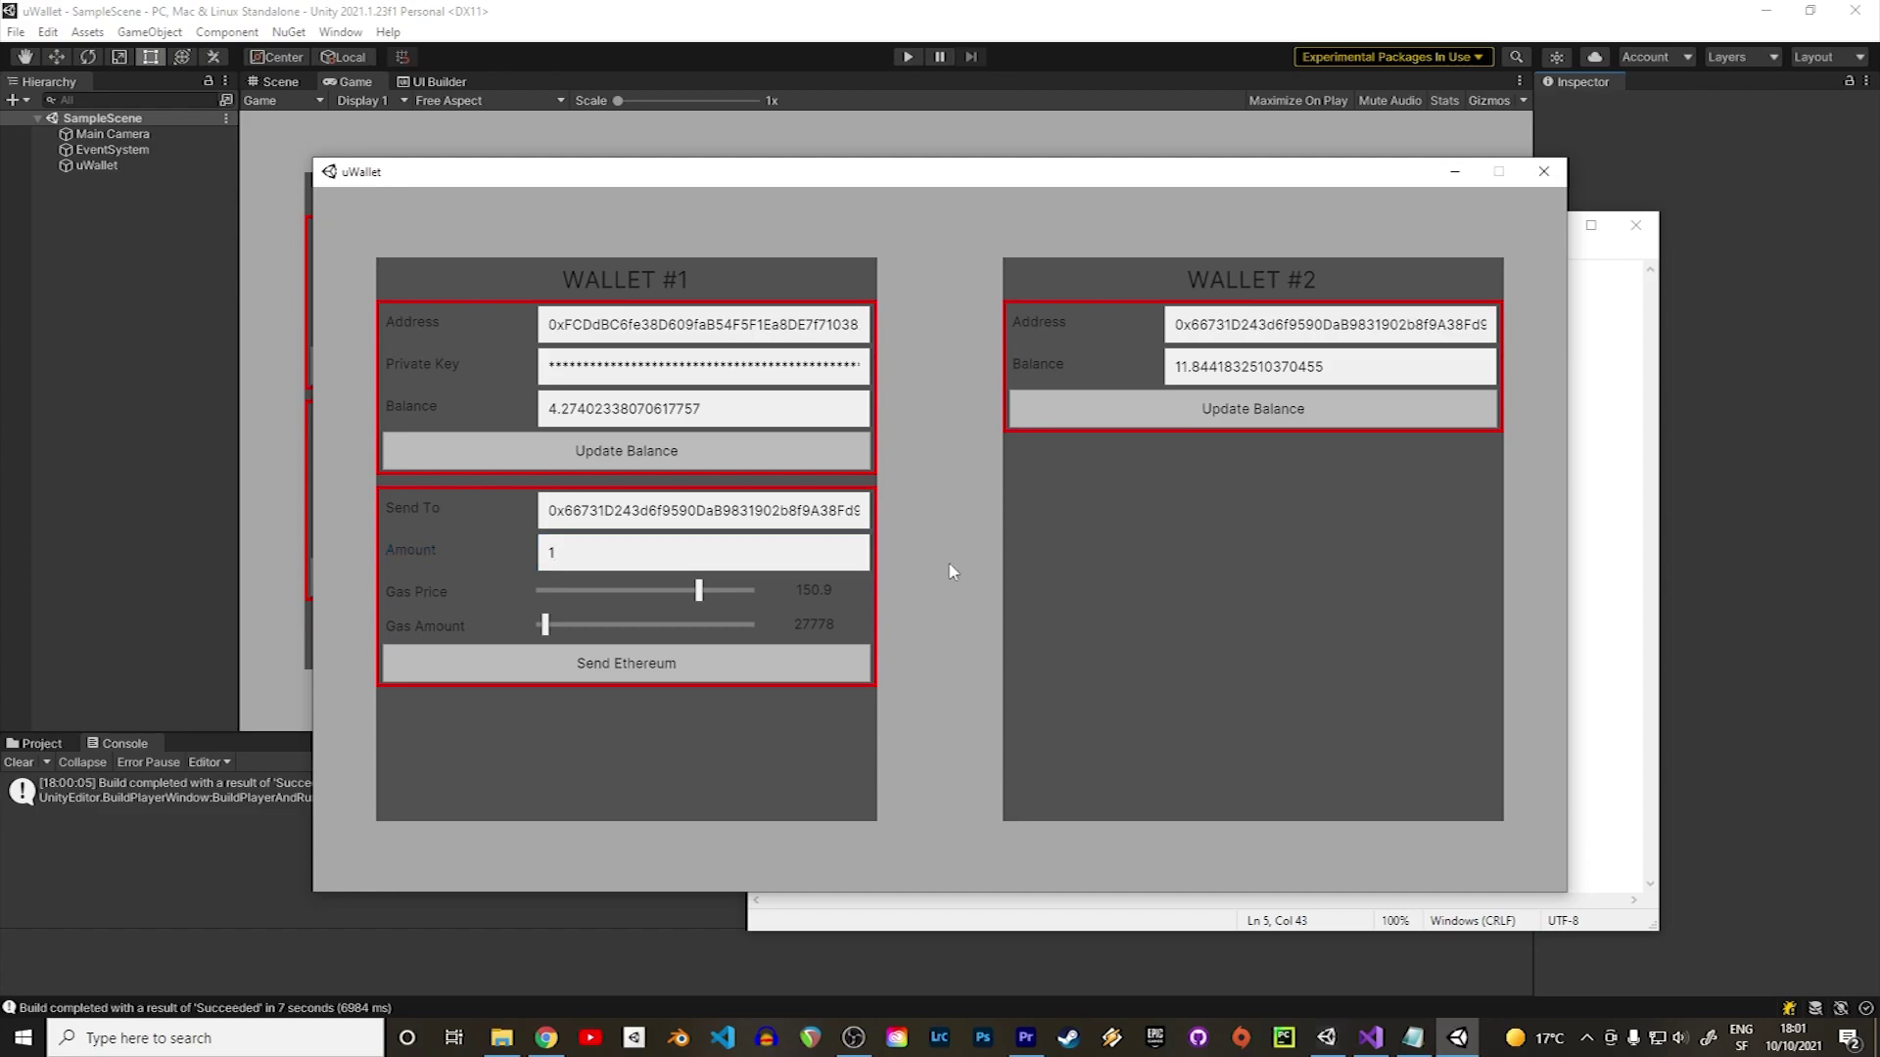
{"action": "left_click", "coordinate": [710, 674]}
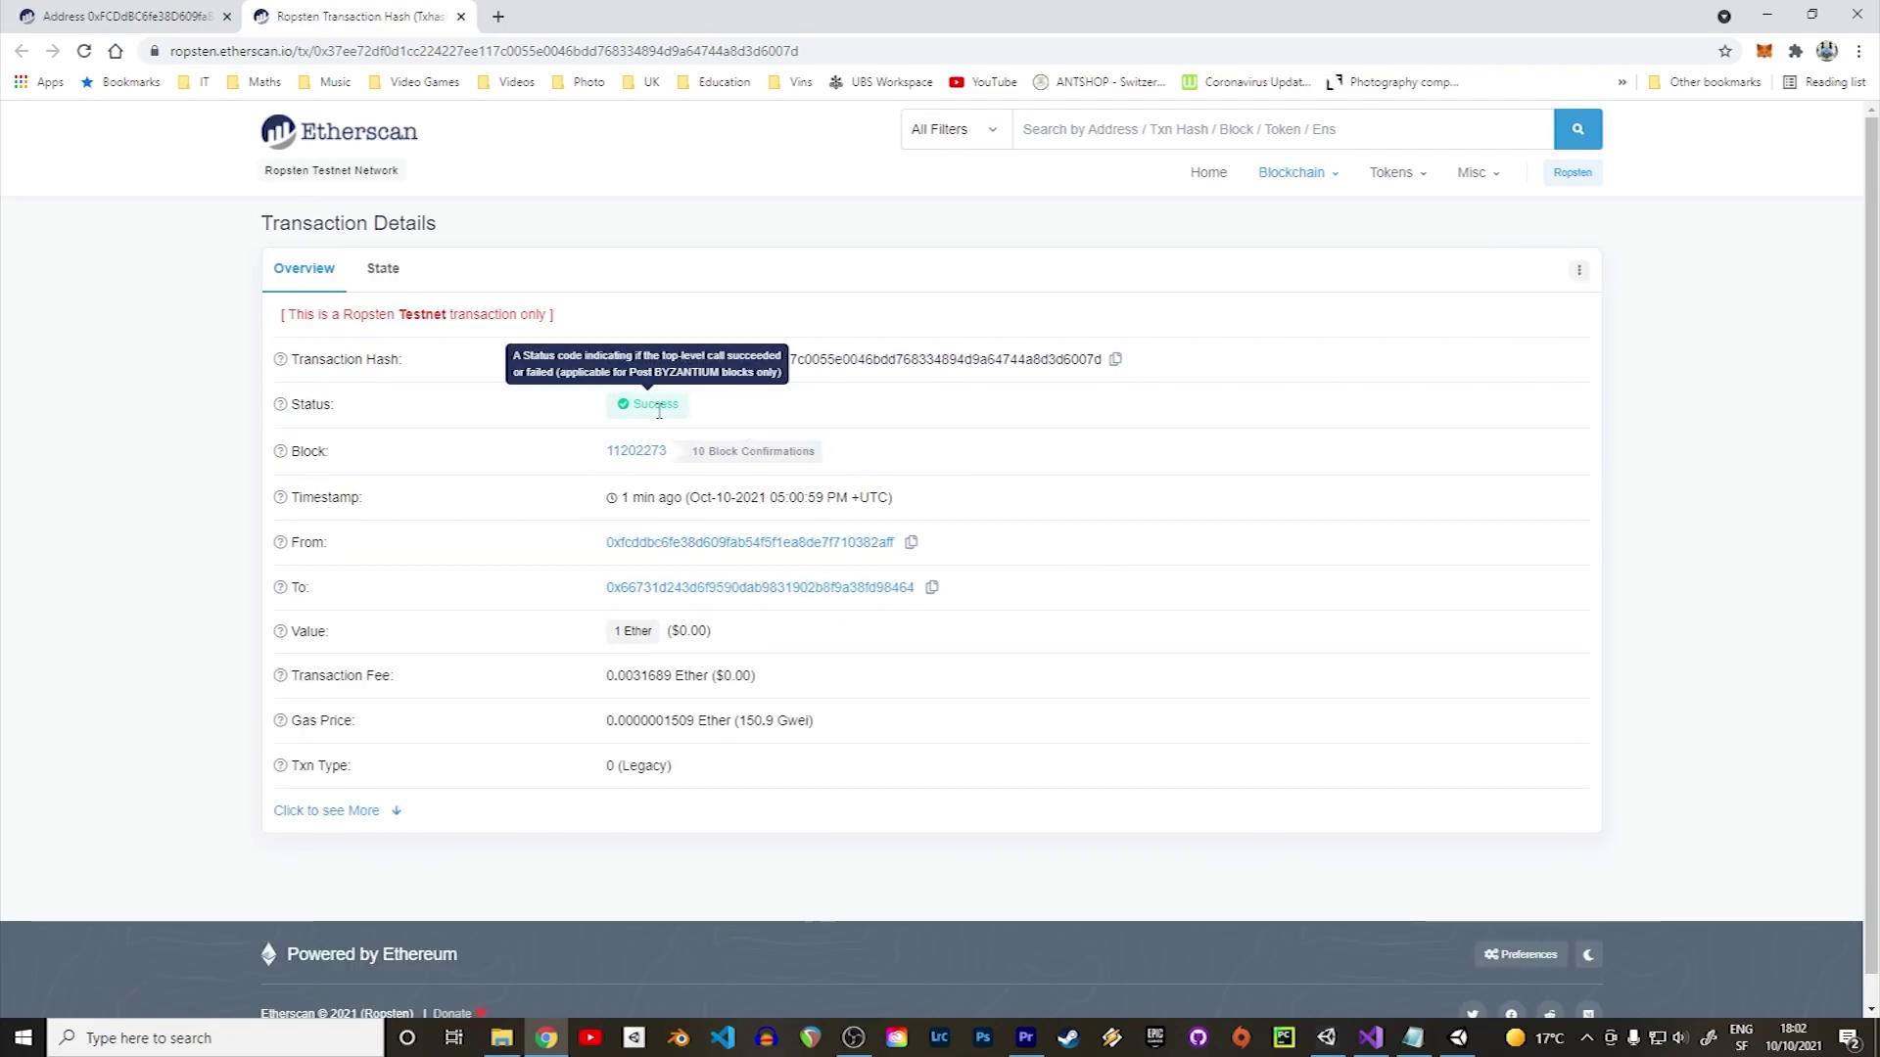
Return to uWallet and refresh balances: wallet #1 about 3.271, wallet #2 about 12.844 Ether.
{"action": "key", "text": "alt+Tab"}
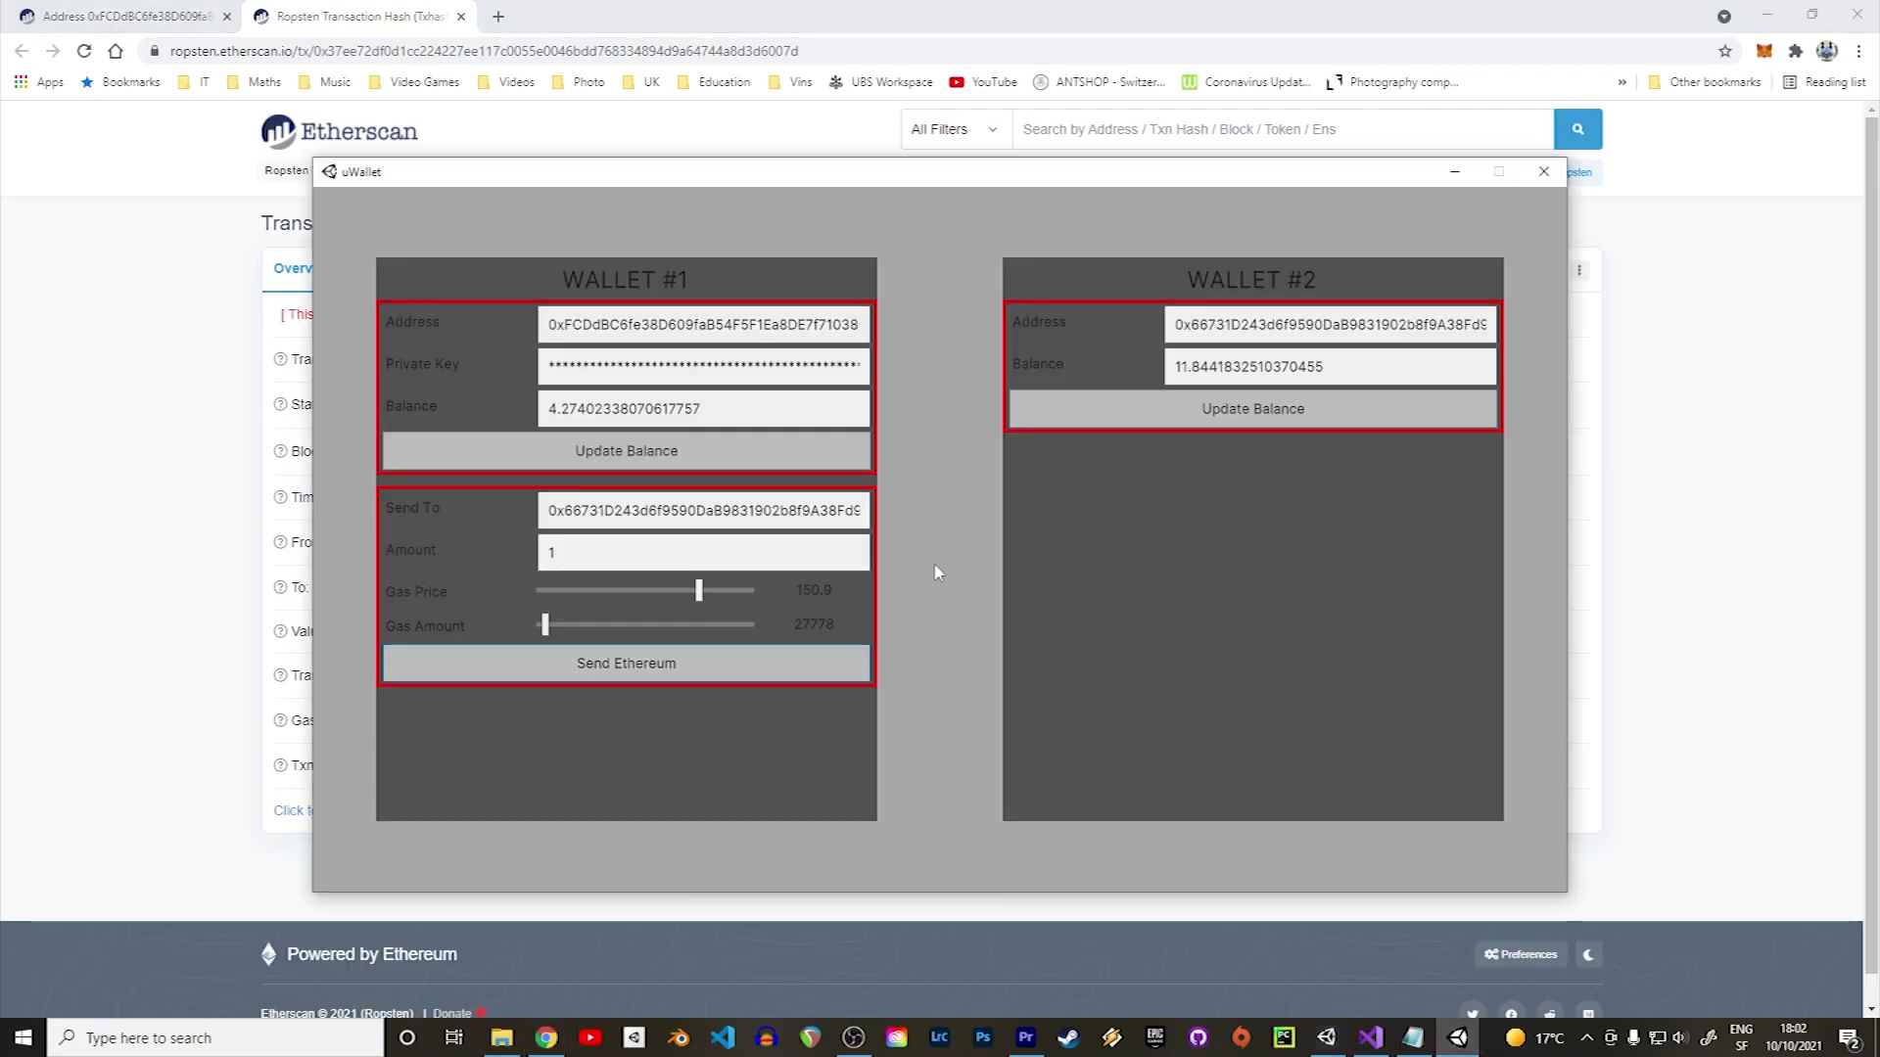
{"action": "left_click", "coordinate": [689, 457]}
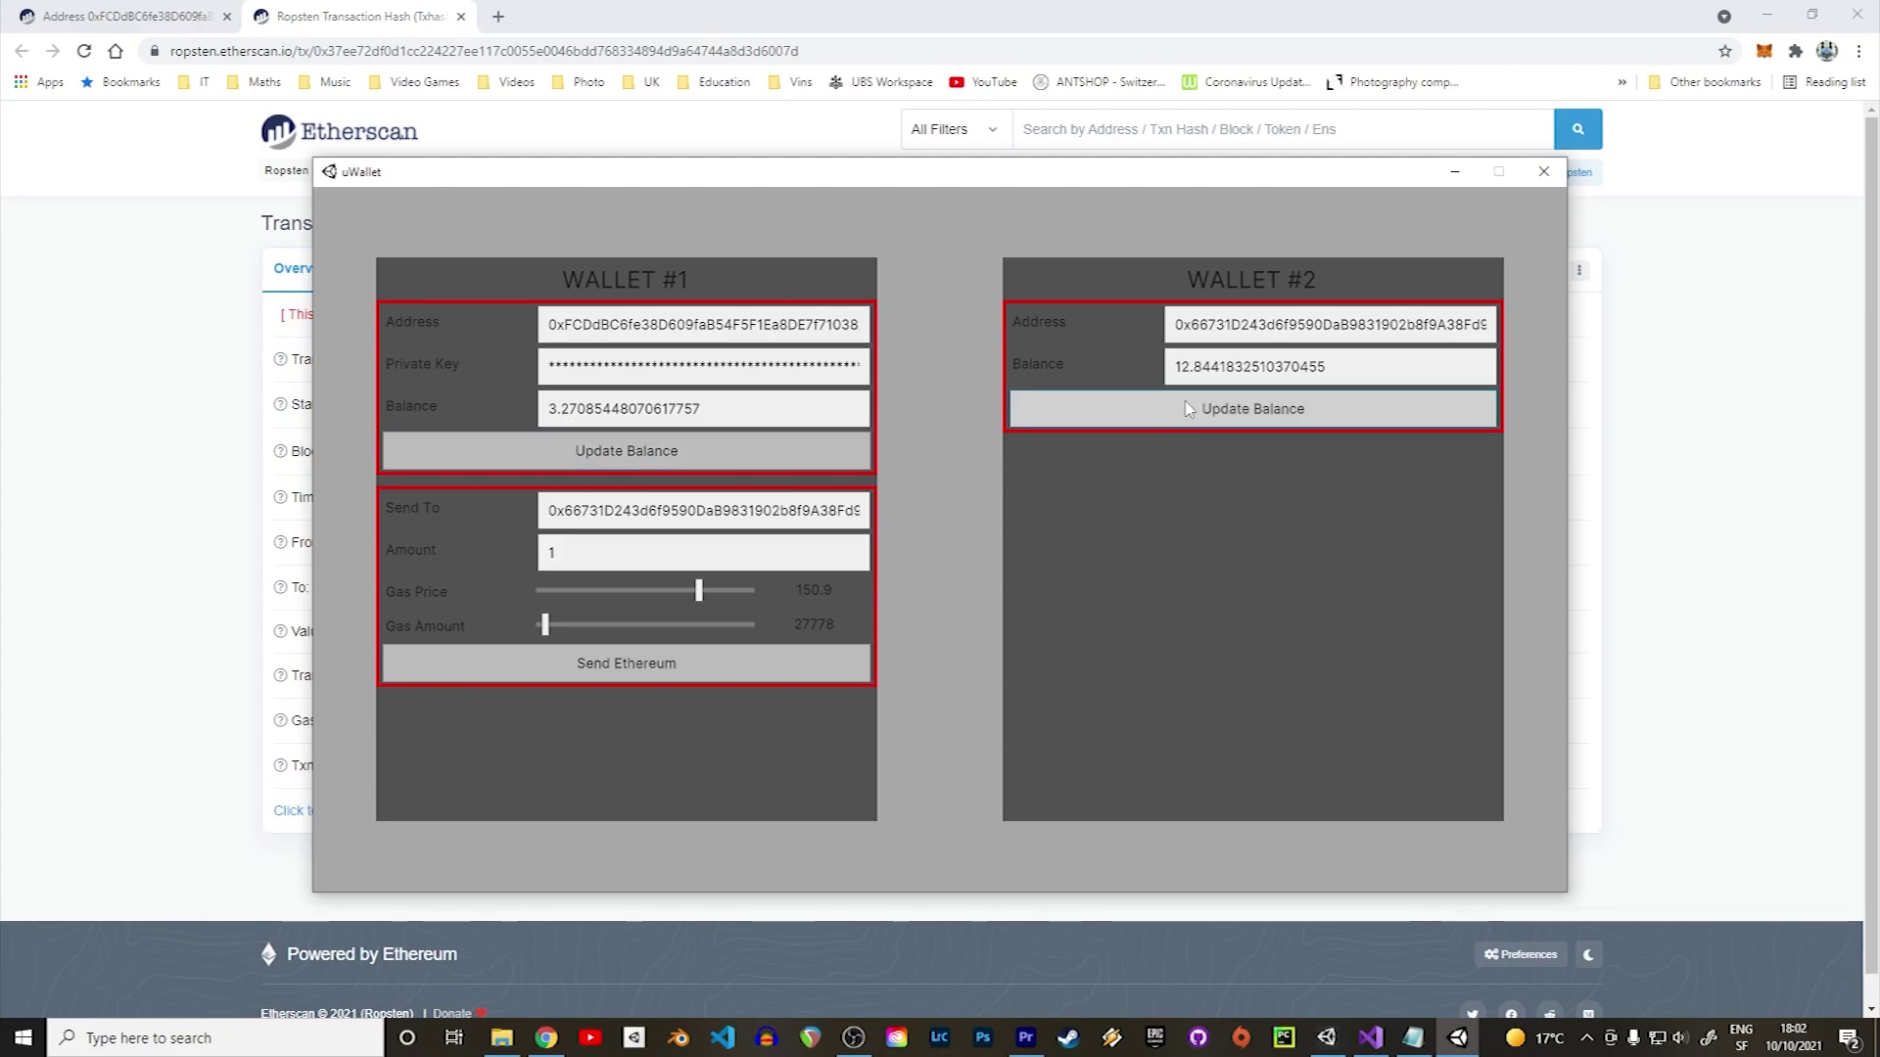